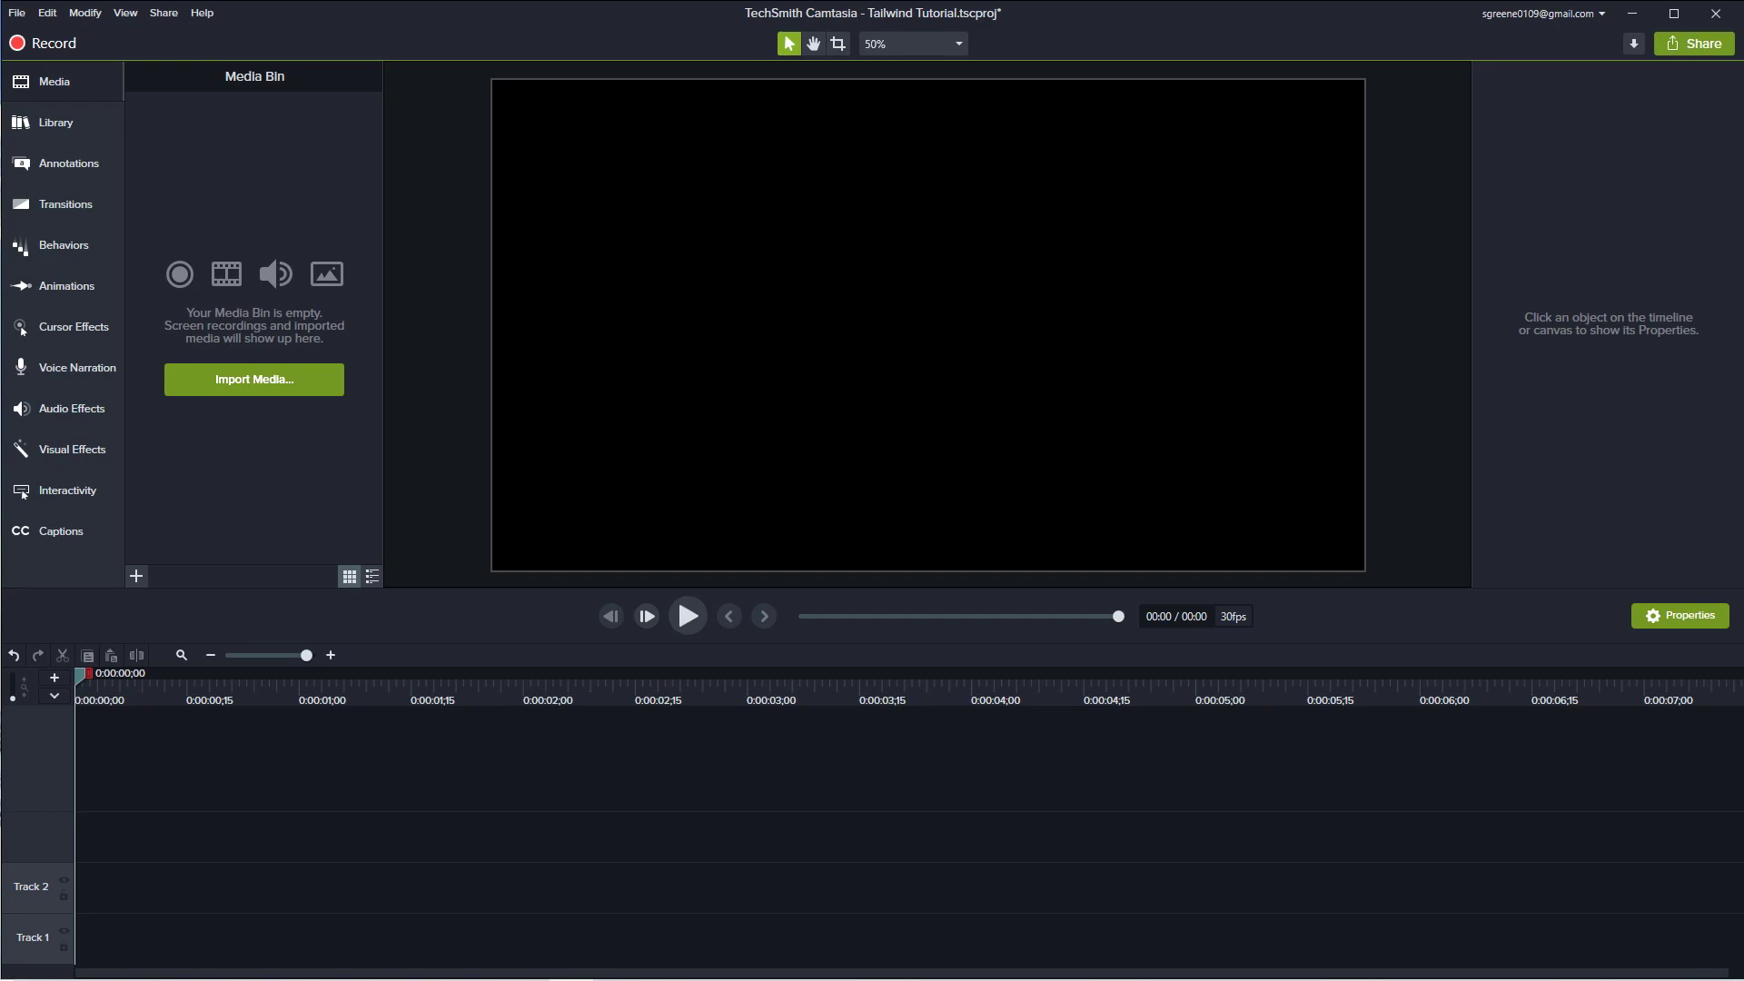
- Import the Rec 02-14-20 screen recording and the camera videos MVI_0290.MP4 and MVI_0289.MP4 into the Media Bin
left_click_drag(1196, 195, 252, 262)
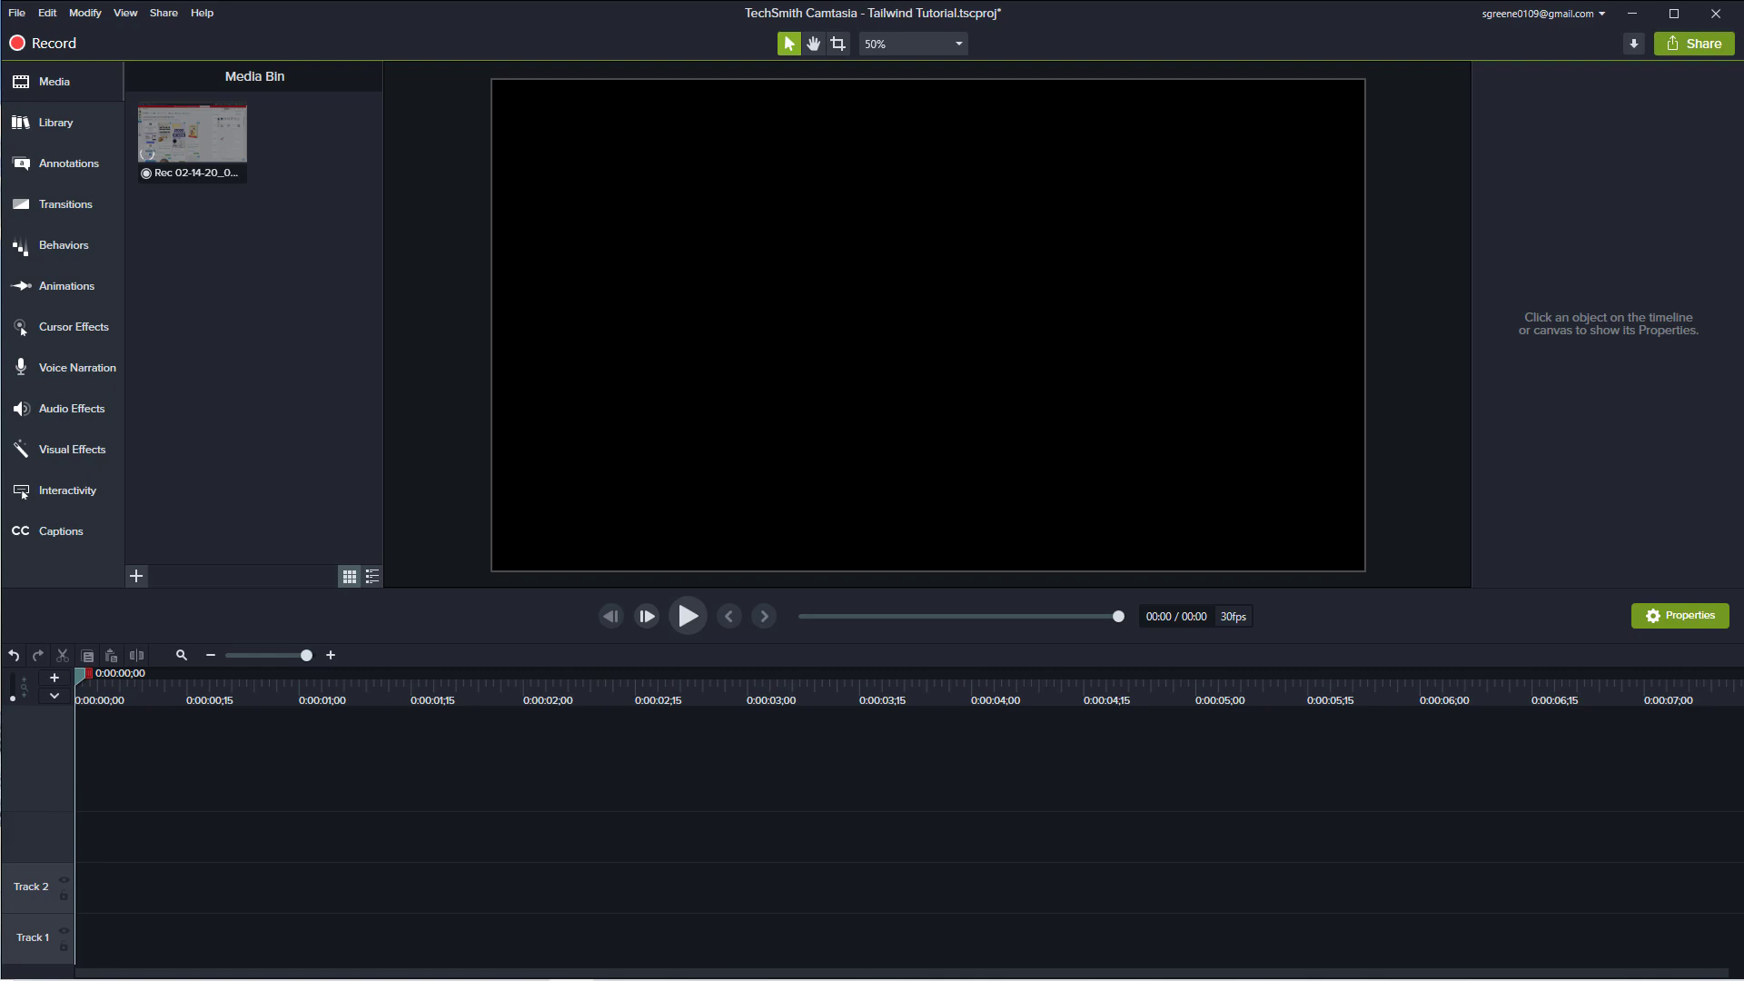
left_click_drag(1423, 824, 1022, 825)
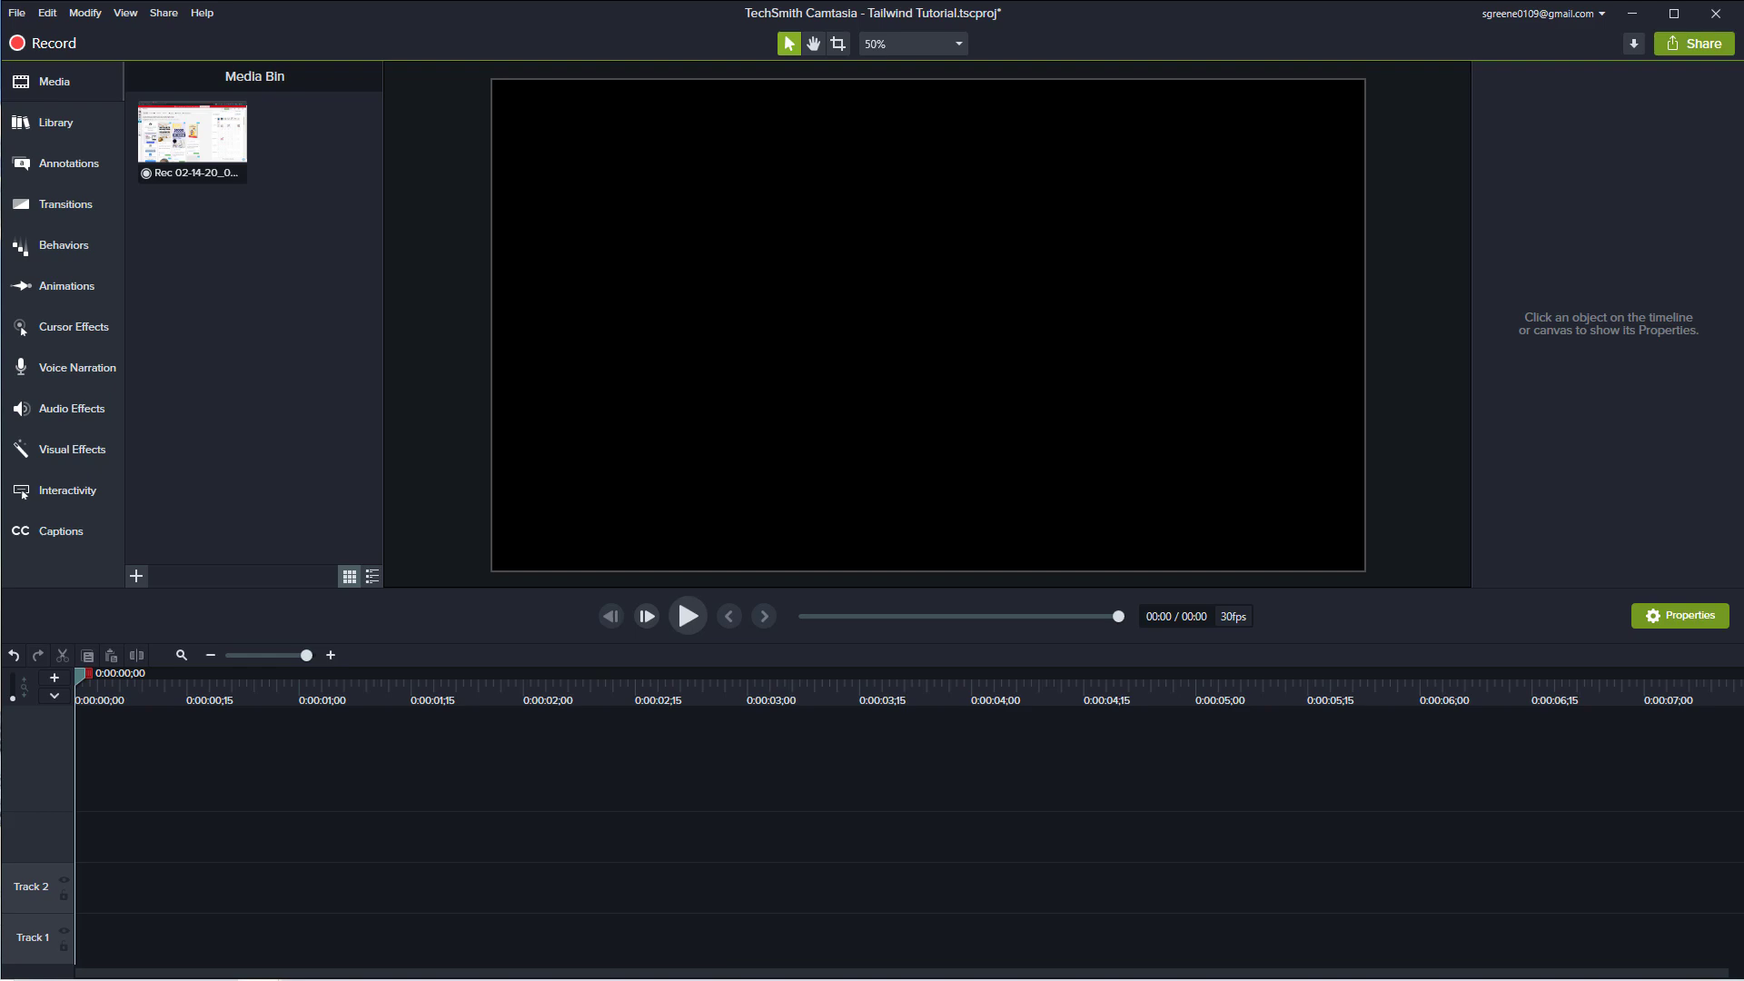
left_click_drag(1033, 391, 356, 334)
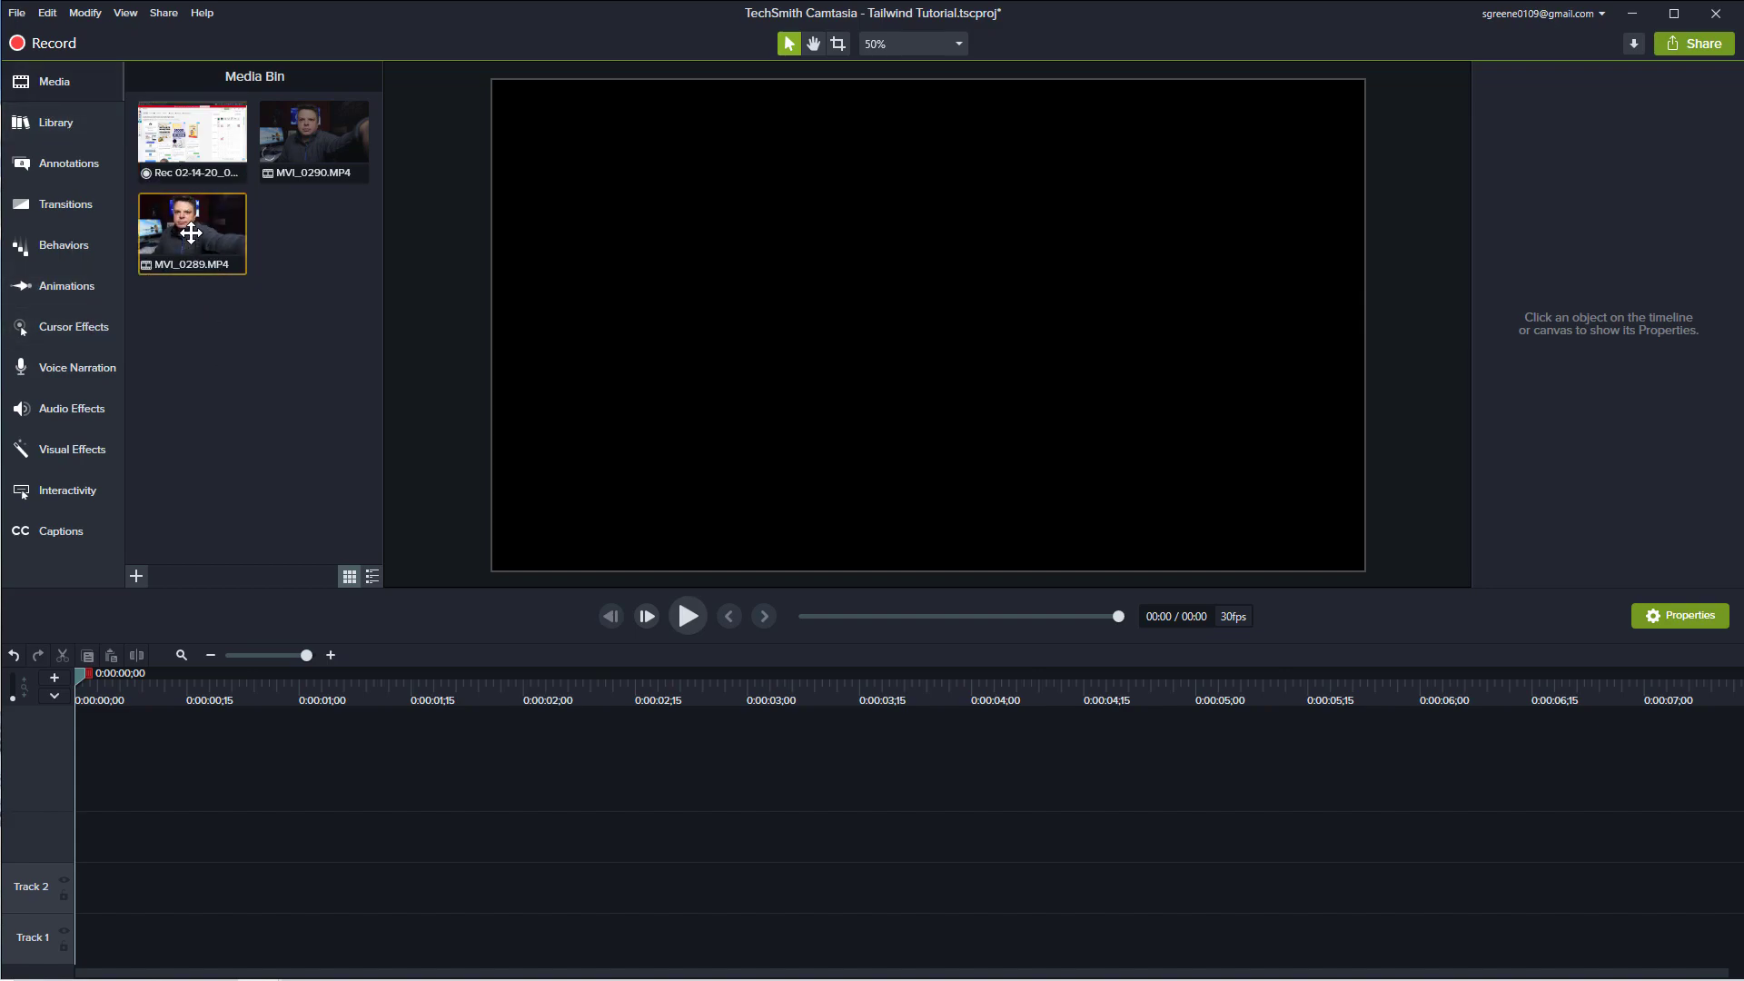
- Place MVI_0289 at the start of Track 1 and convert the entire project to 60 FPS
left_click_drag(190, 232, 300, 840)
left_click_drag(136, 920, 105, 937)
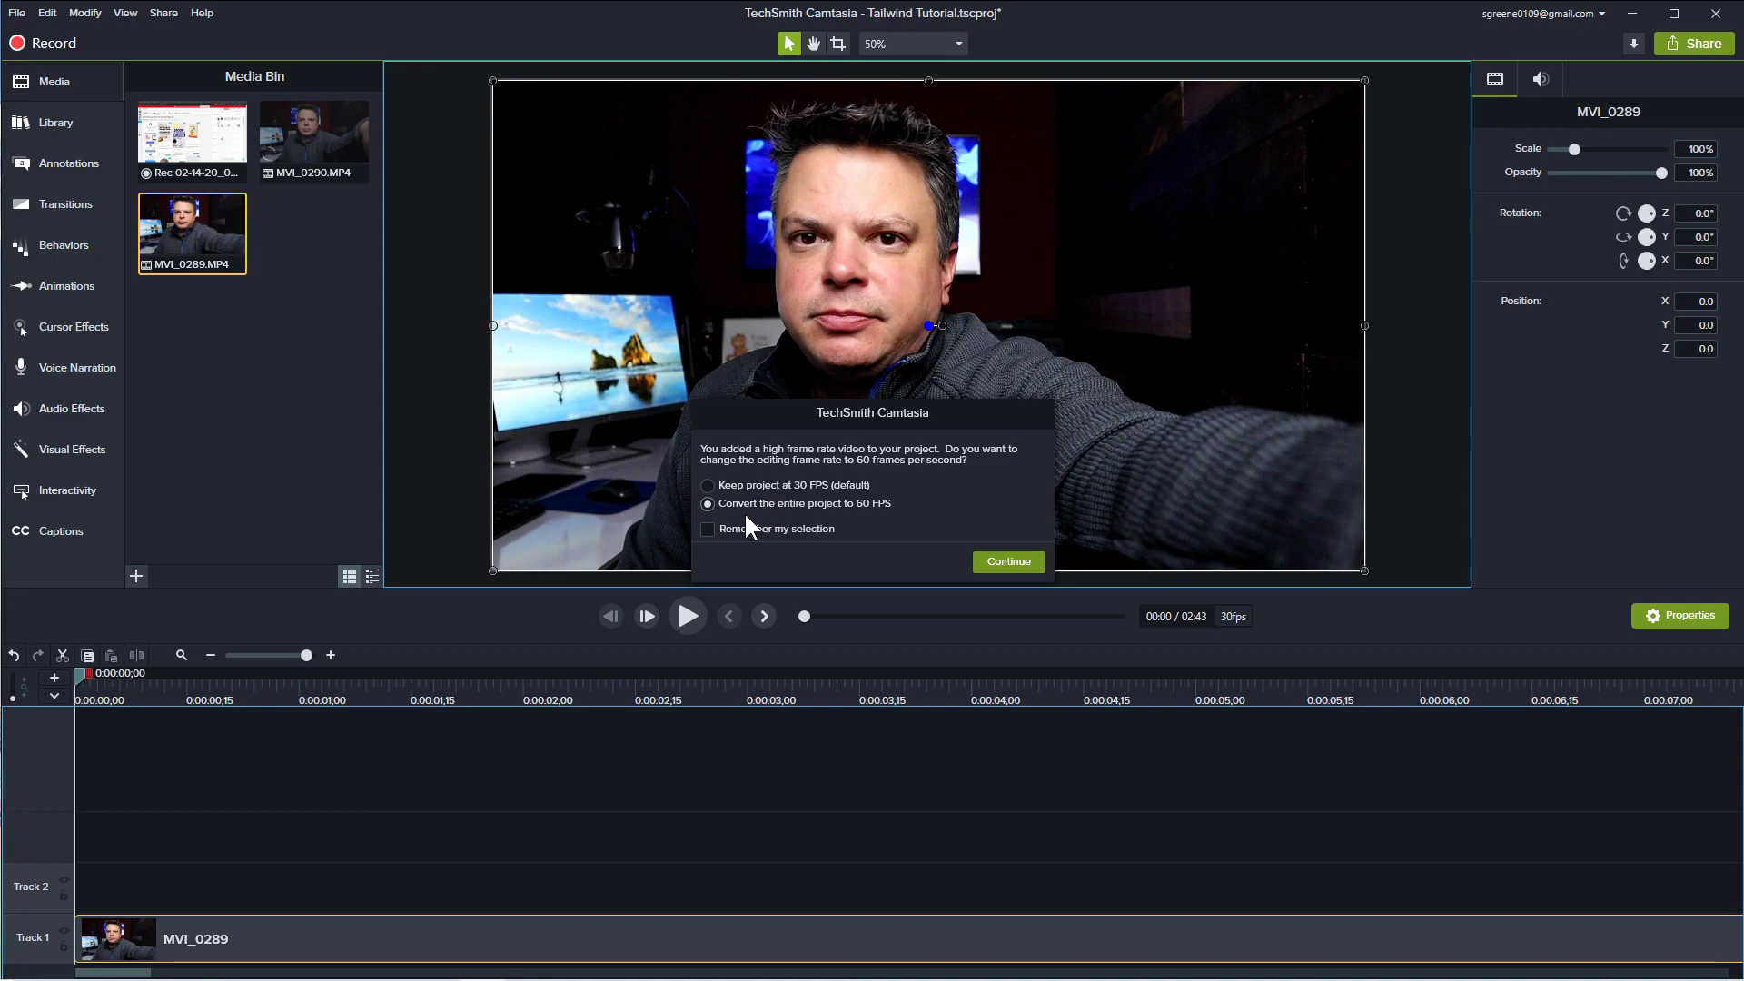
left_click(990, 560)
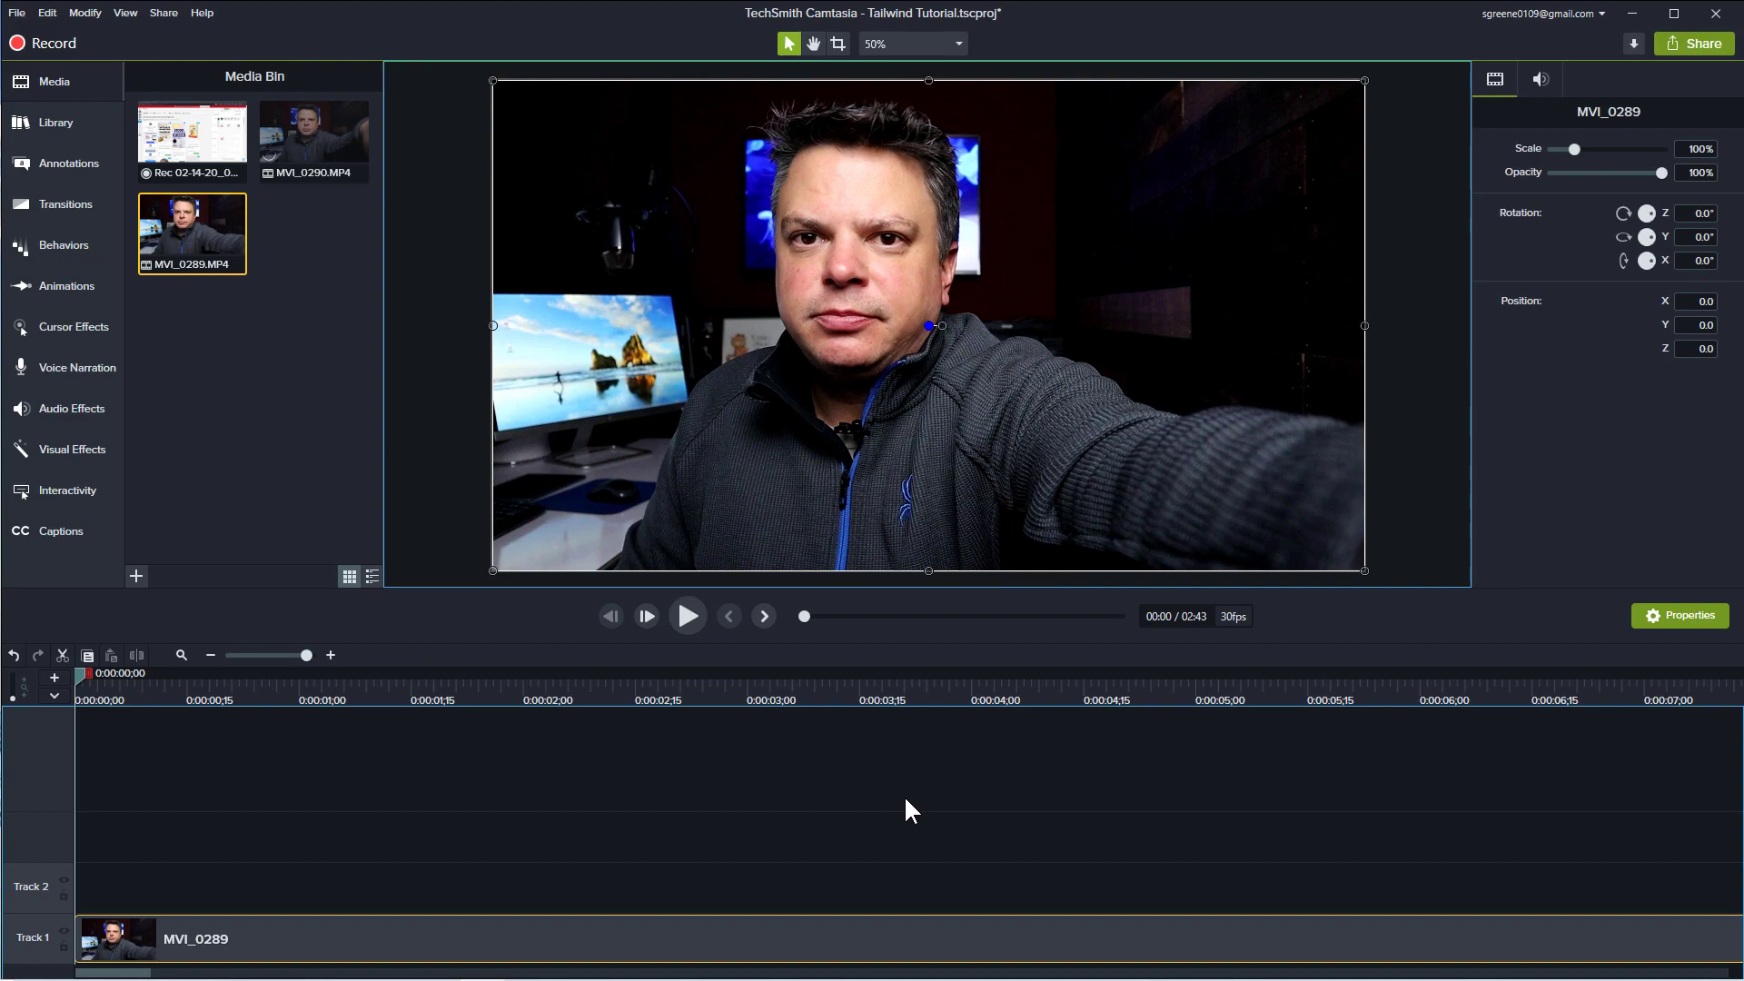
left_click(121, 726)
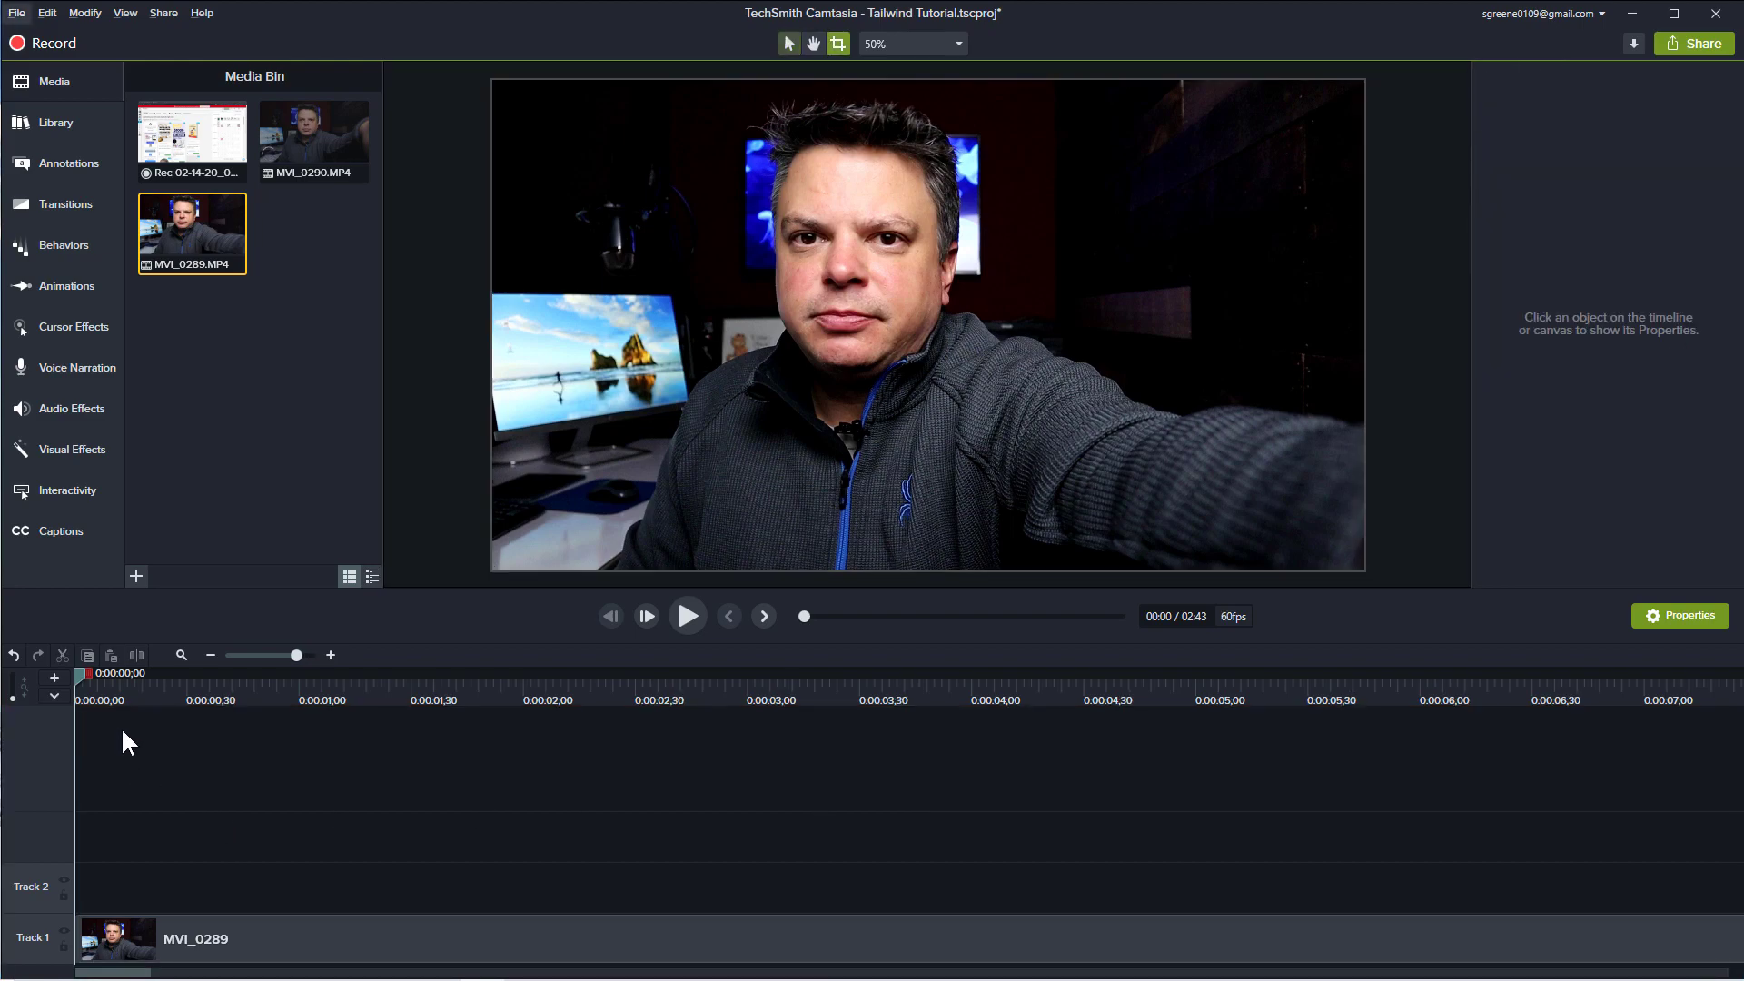
- Preview the first seconds of MVI_0289, and remove it from Track 1 and from the Media Bin
key("space")
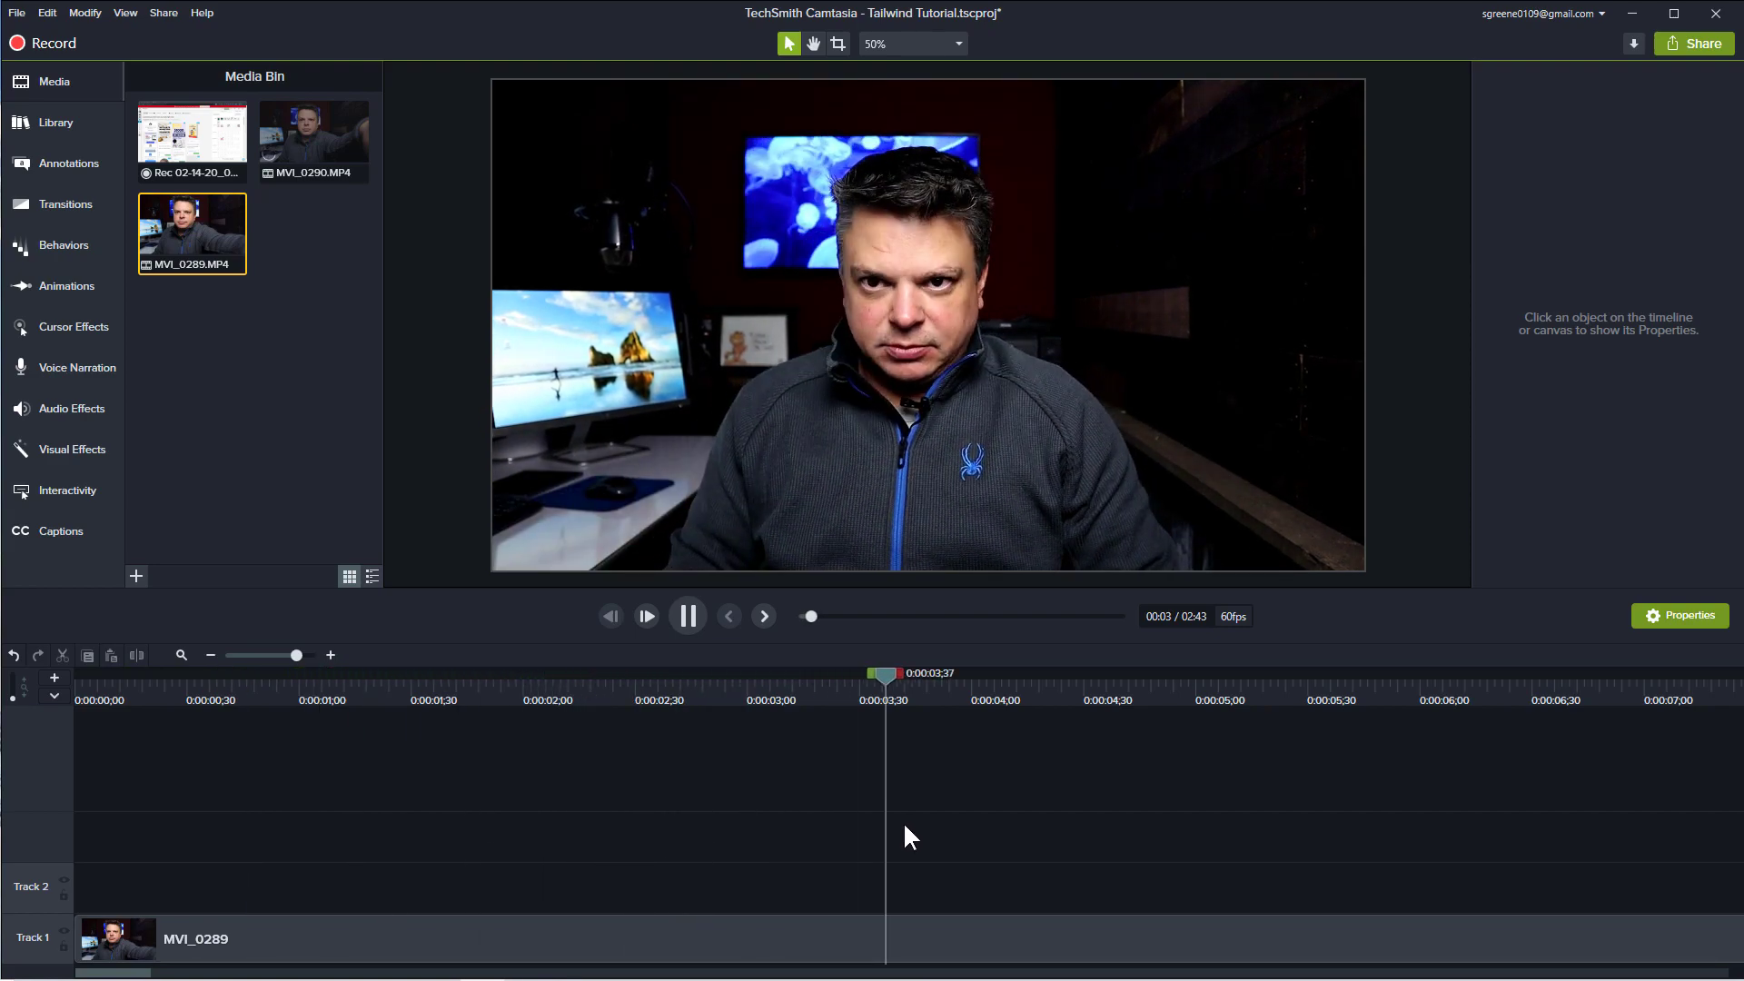
key("space")
left_click_drag(167, 974, 9, 963)
left_click(158, 935)
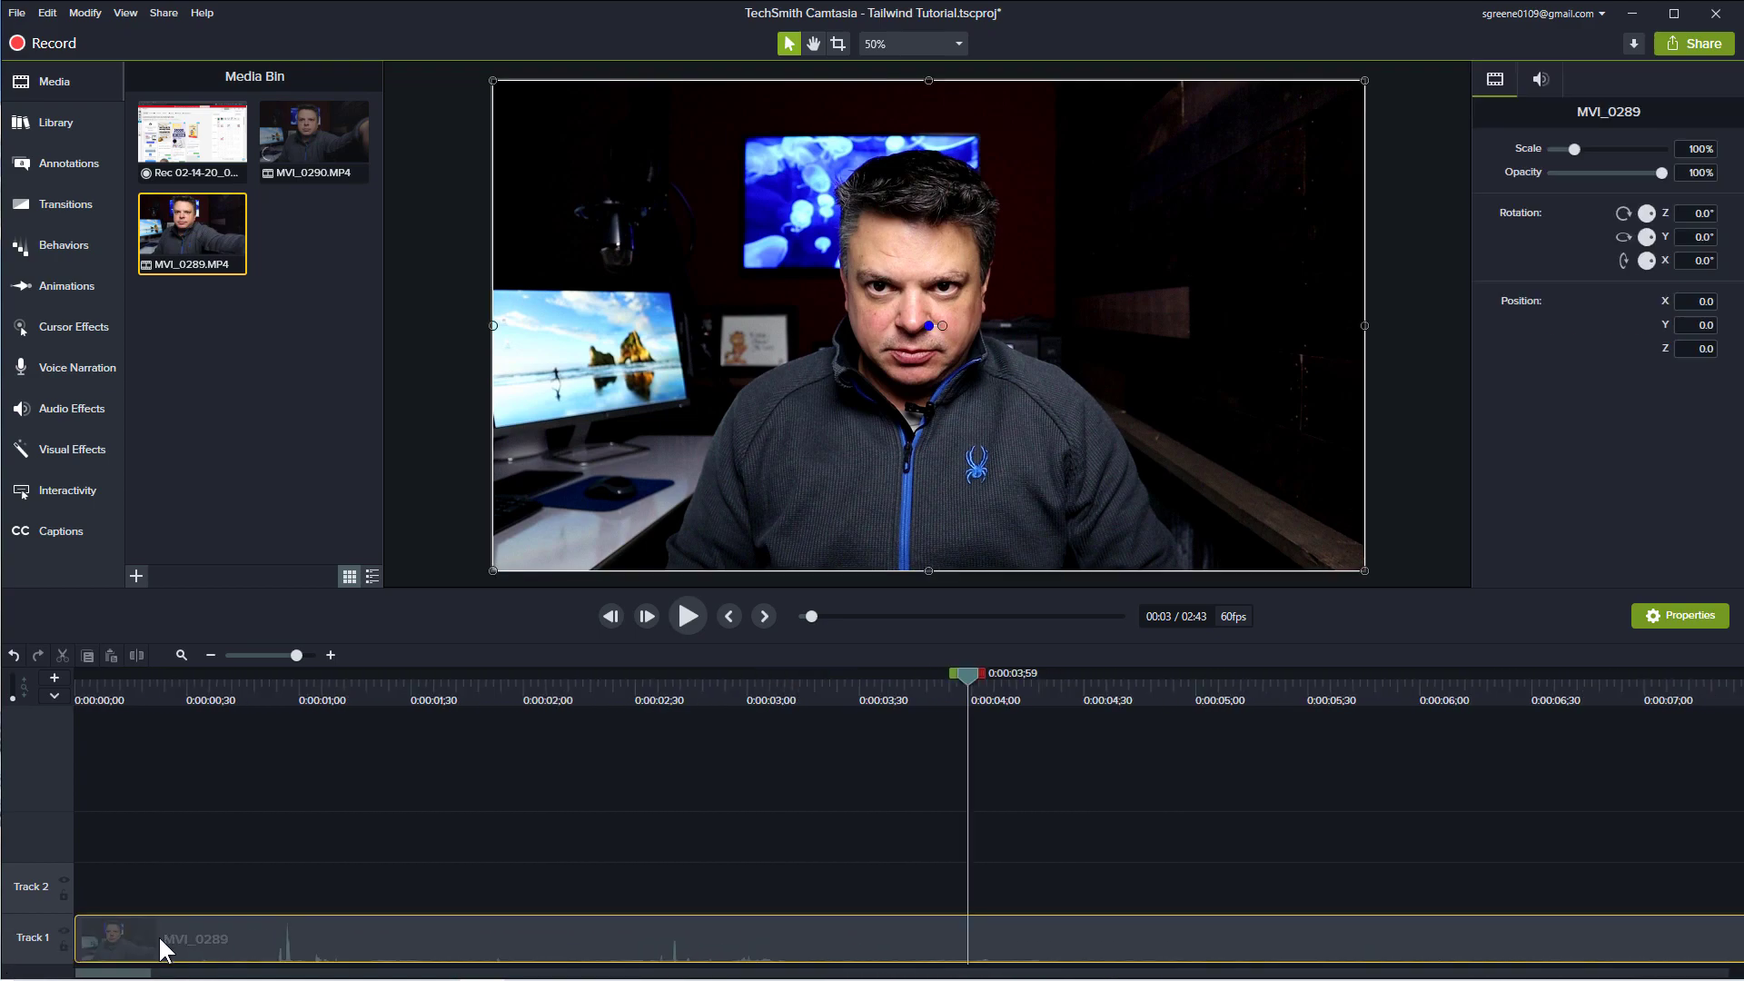
key("Delete")
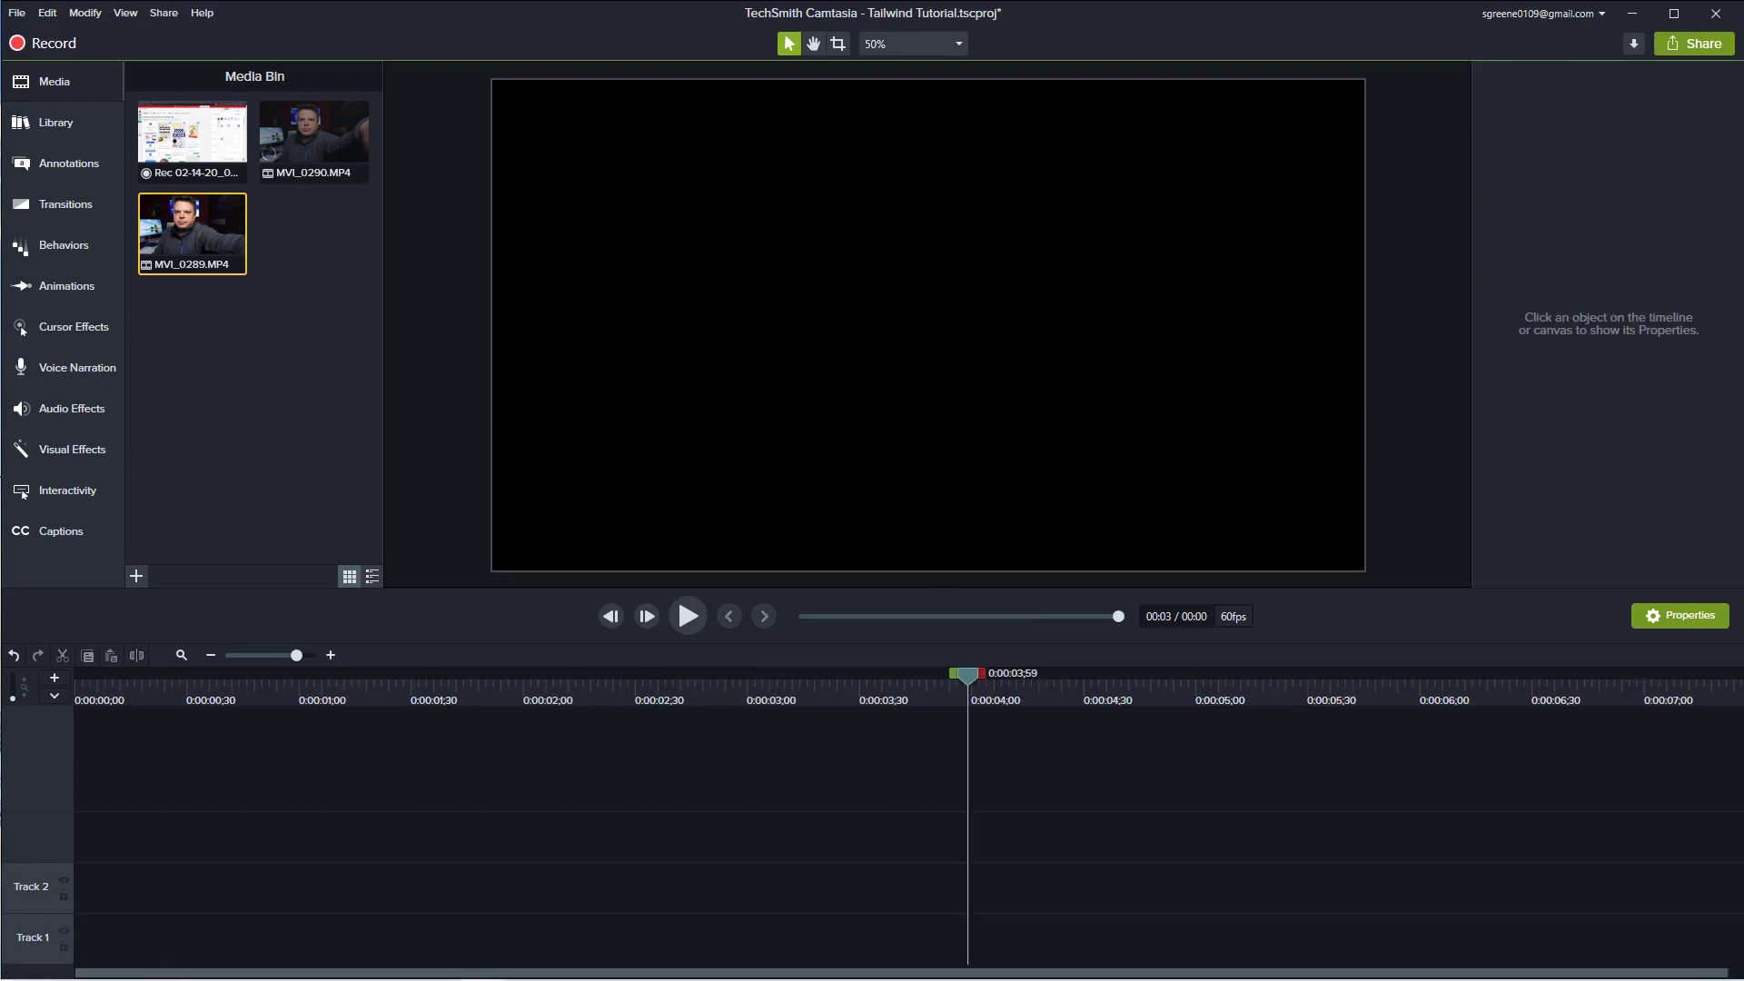
key("Delete")
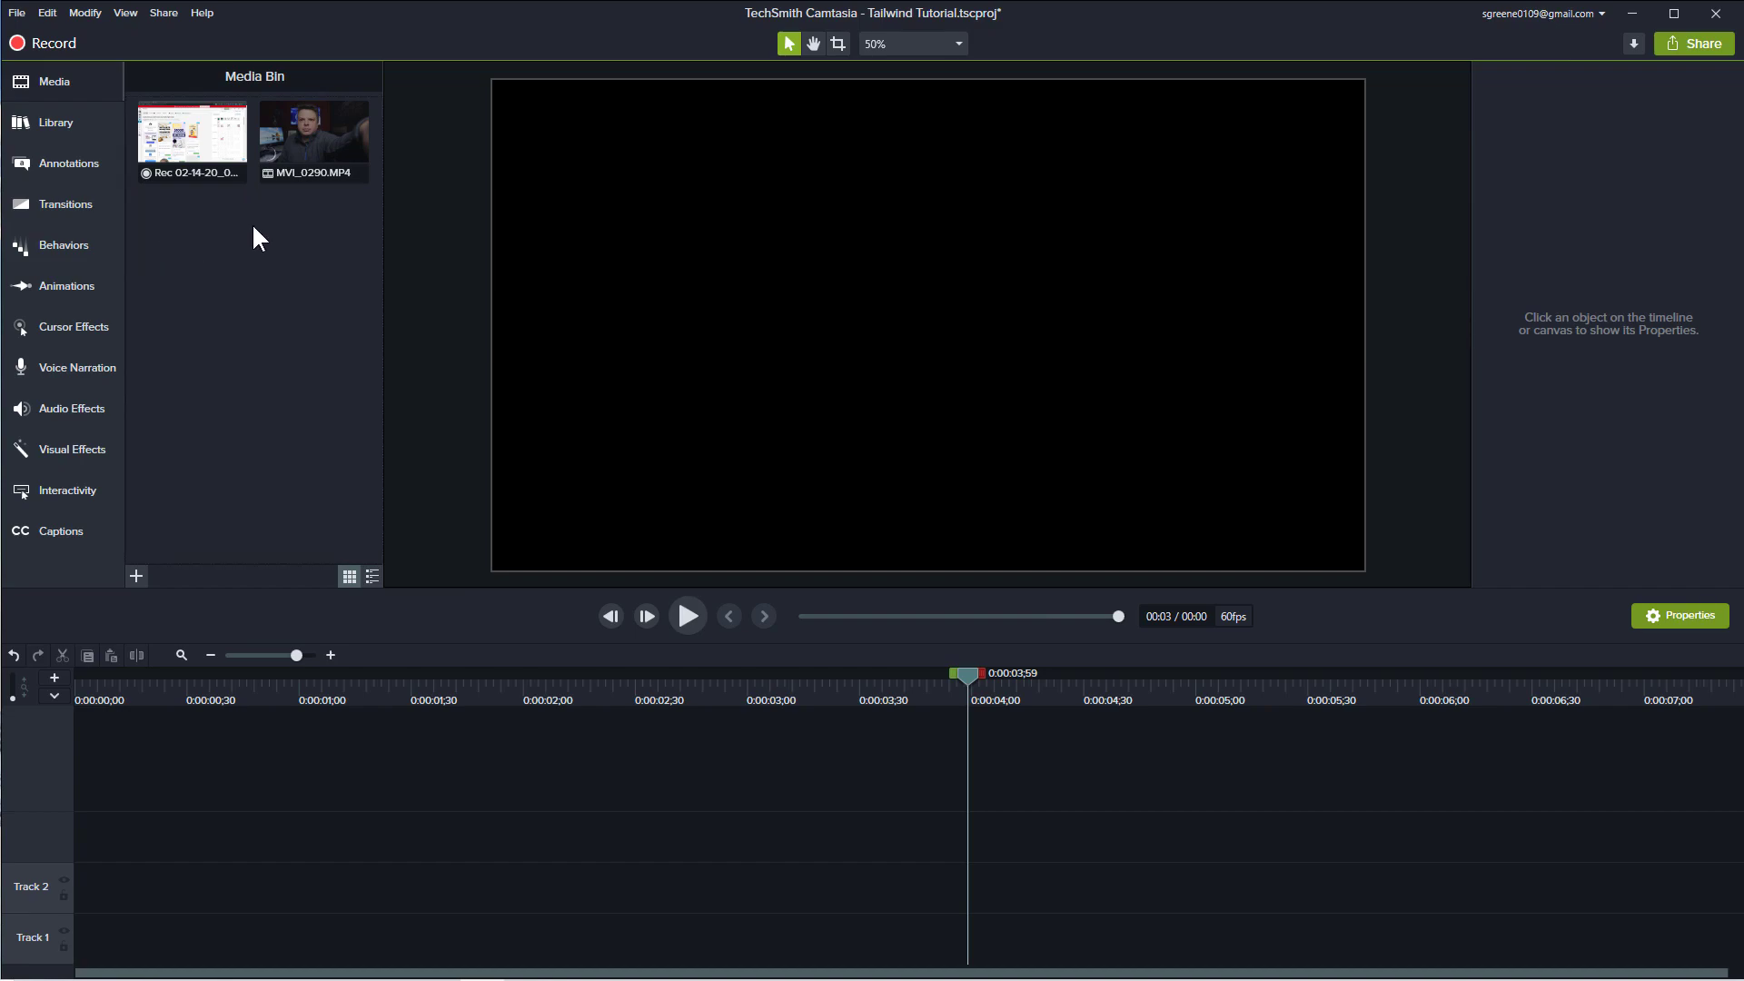
- Place MVI_0290 from the Media Bin at the start of Track 1
left_click(283, 173)
left_click(311, 350)
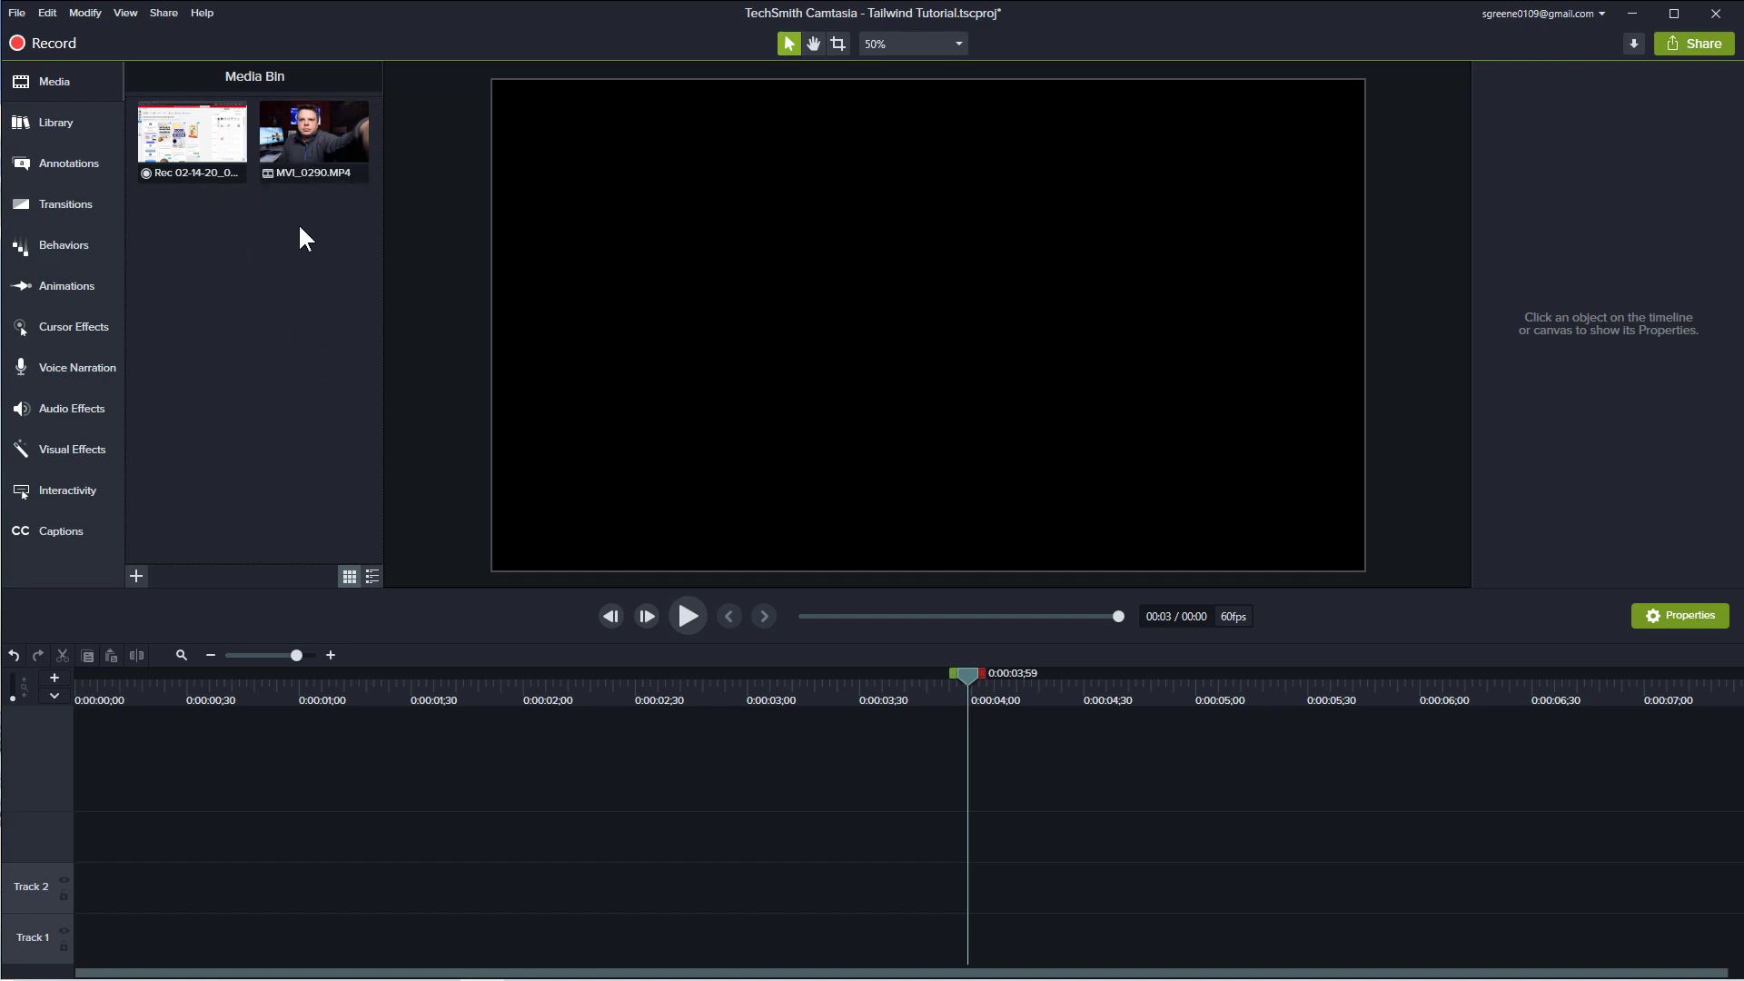
left_click_drag(277, 136, 55, 945)
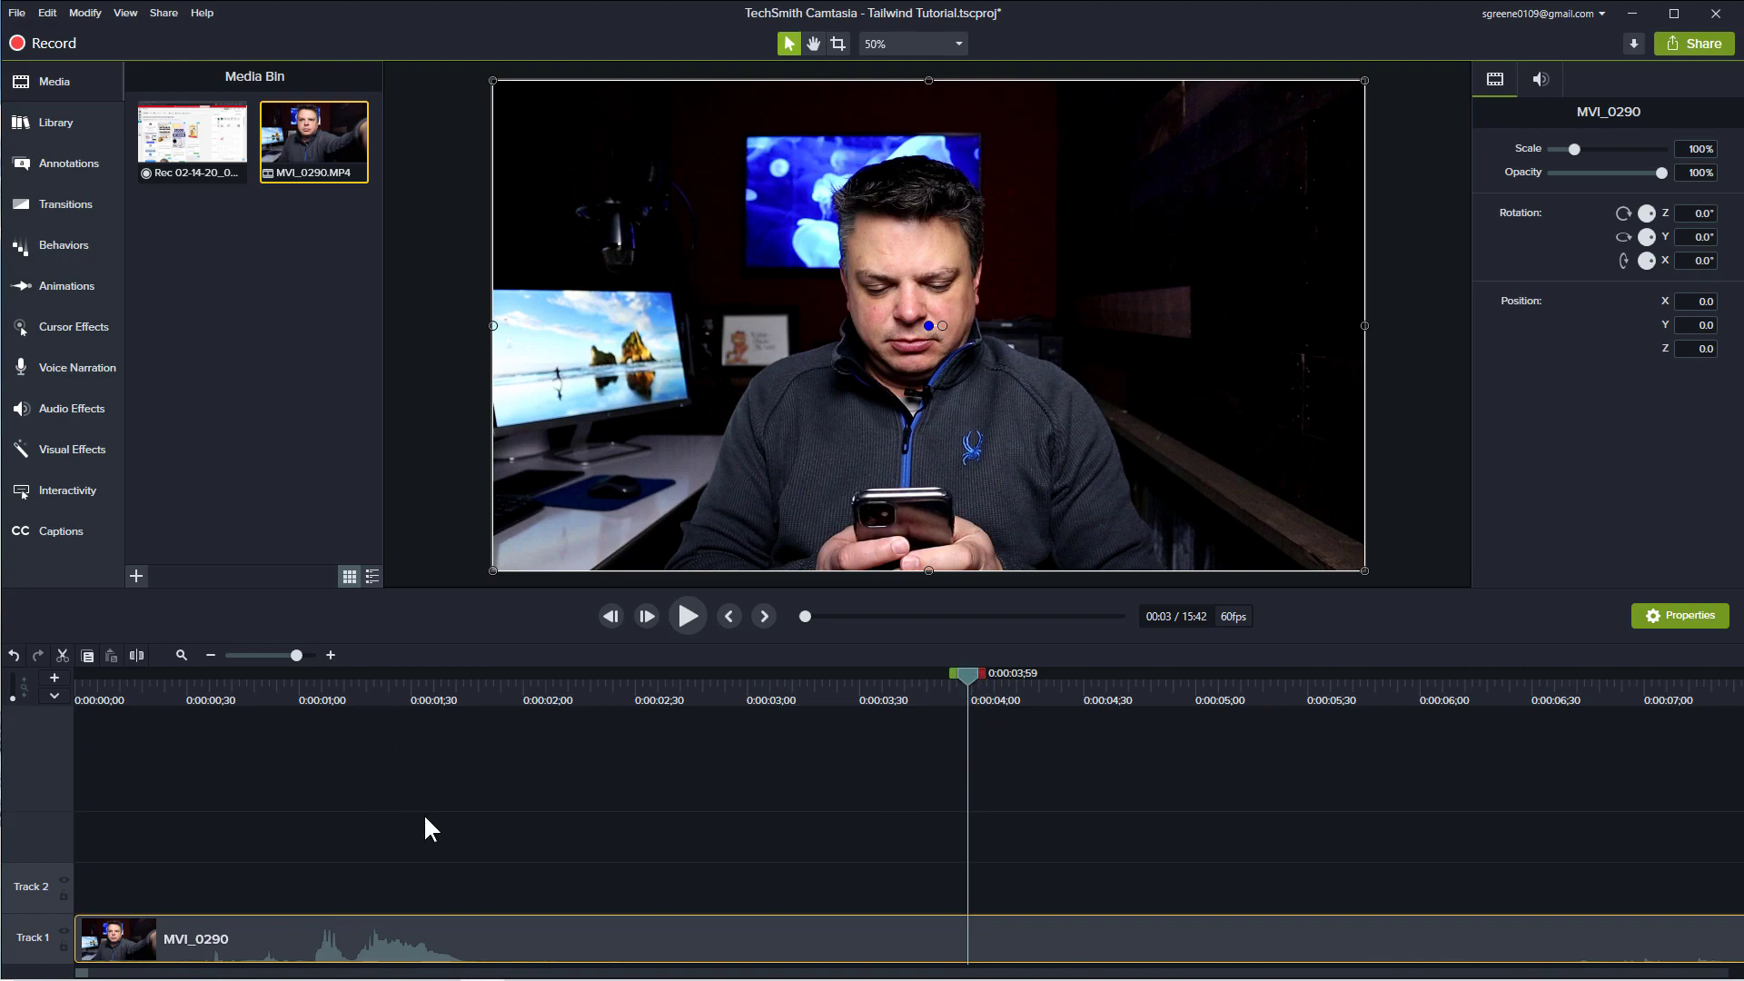
- Skim the whole MVI_0290 clip on the timeline and play back the passage around the 0:56 mark
left_click(211, 653)
left_click(211, 653)
left_click(211, 653)
left_click(210, 655)
left_click(210, 655)
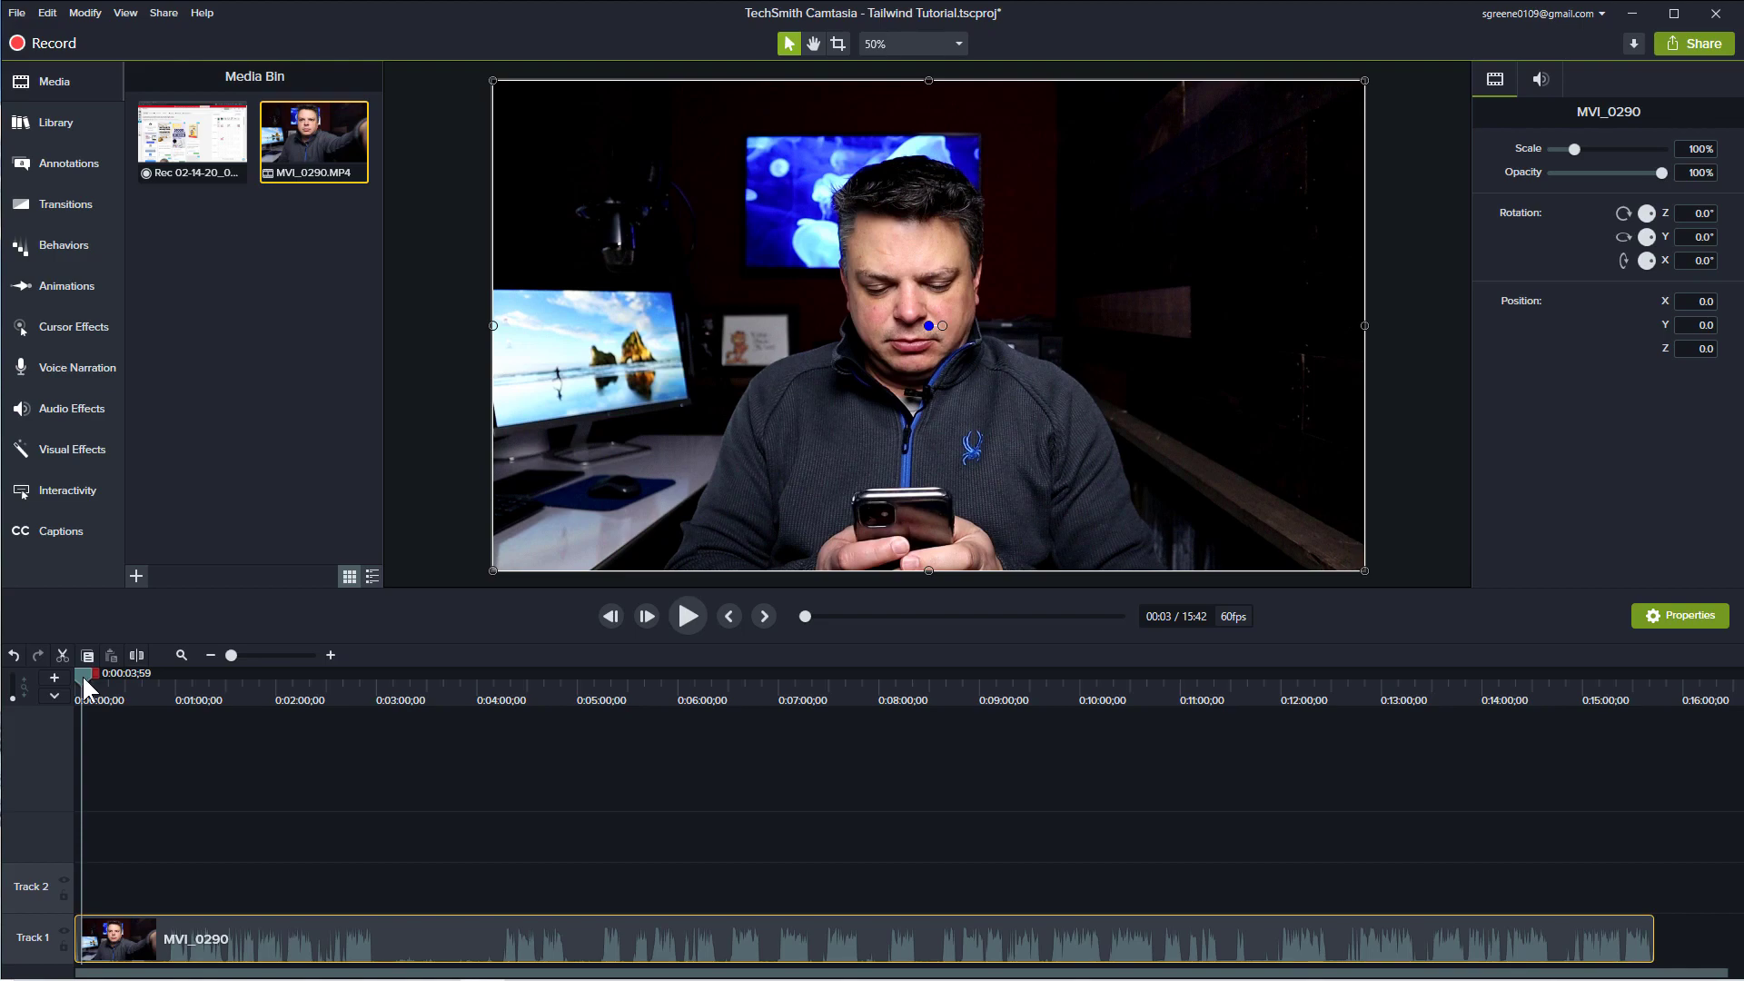
left_click_drag(82, 674, 159, 763)
left_click_drag(156, 683, 167, 686)
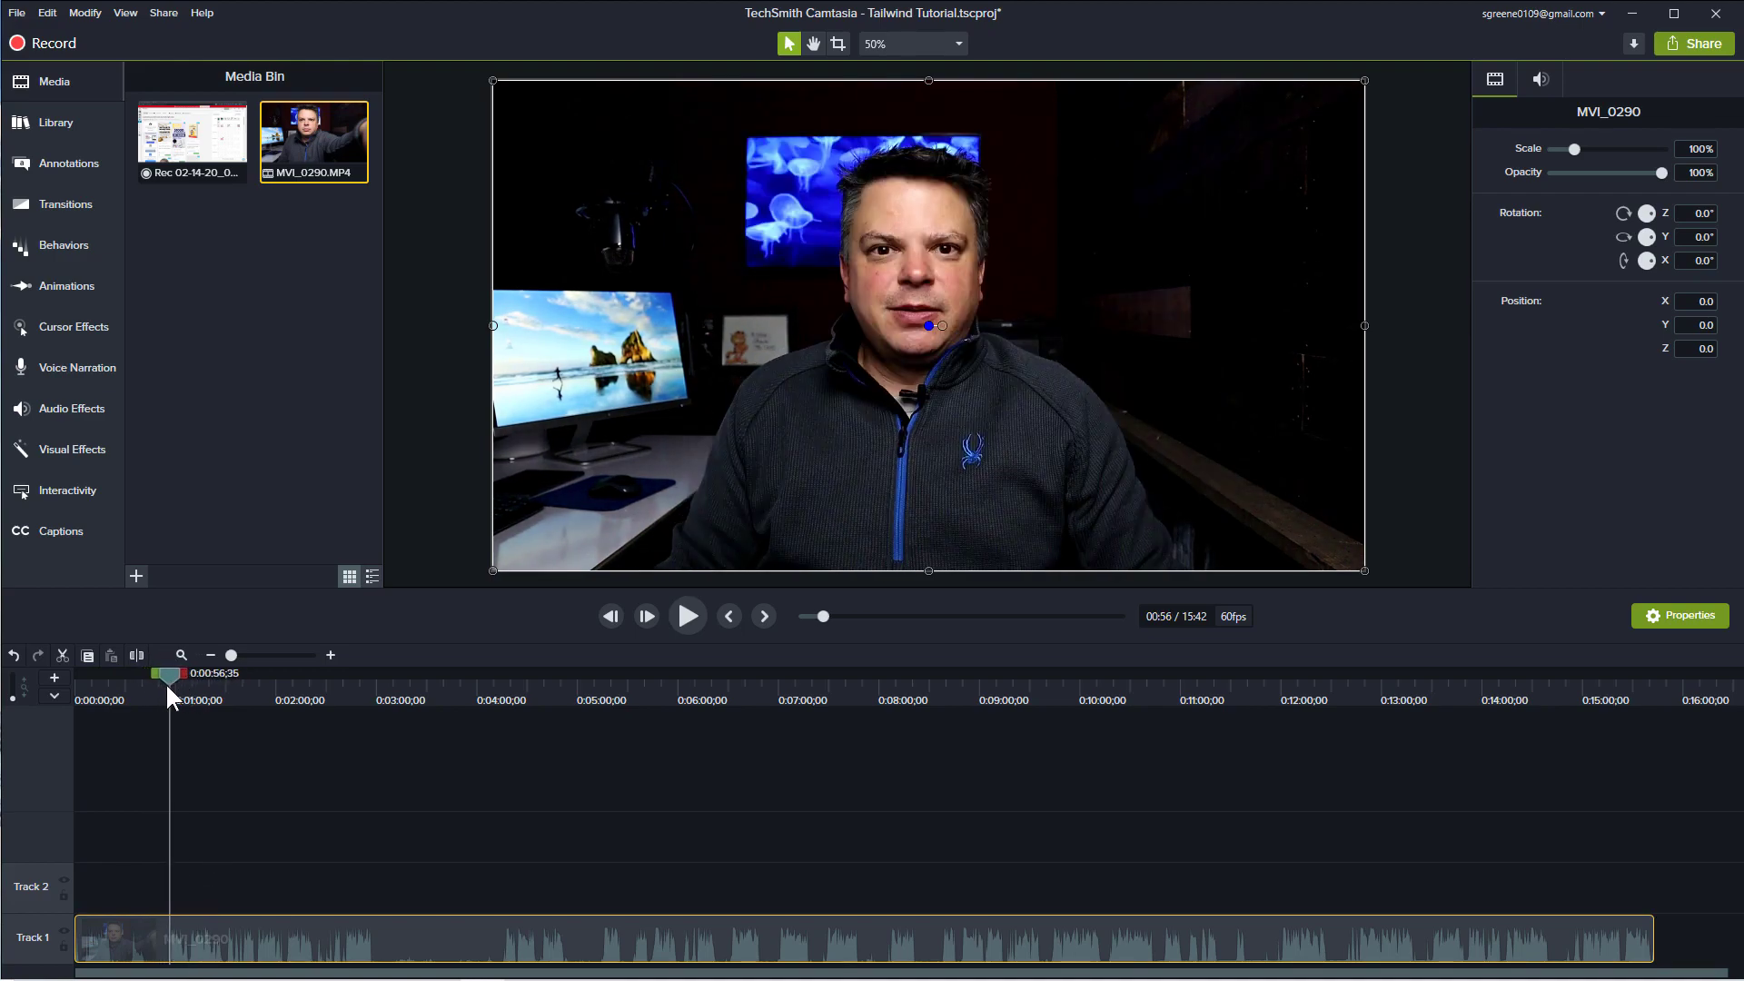
key("space")
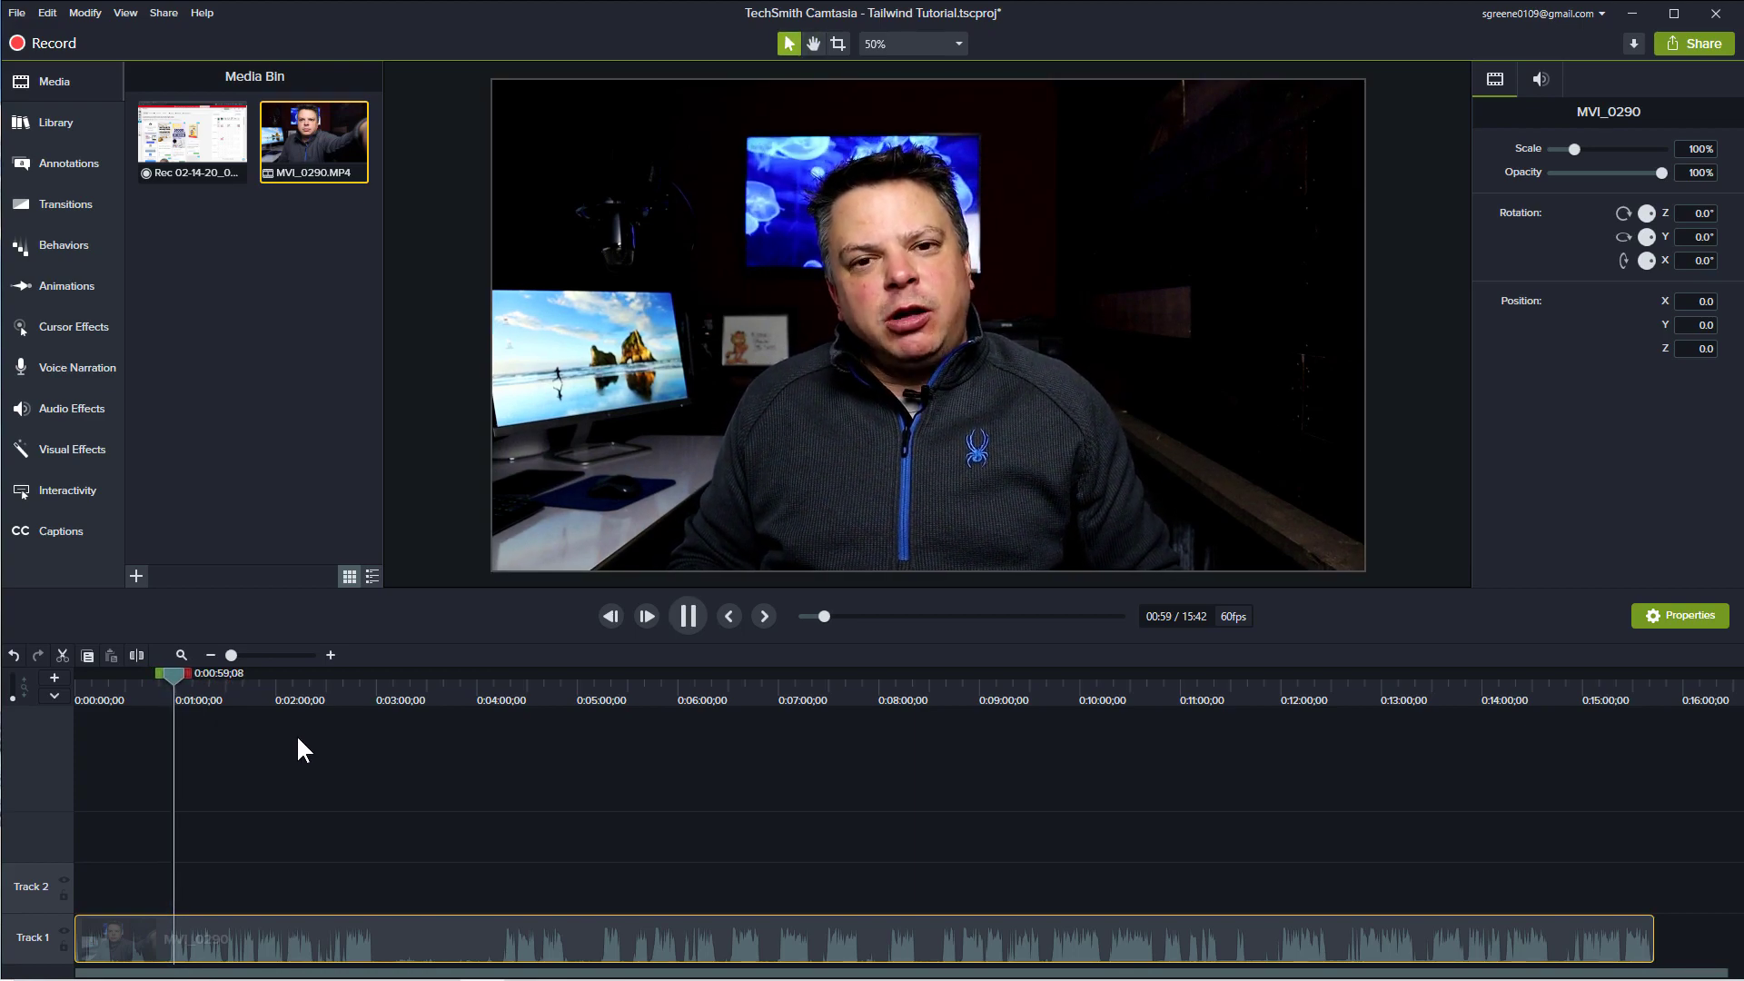
left_click_drag(174, 677, 127, 714)
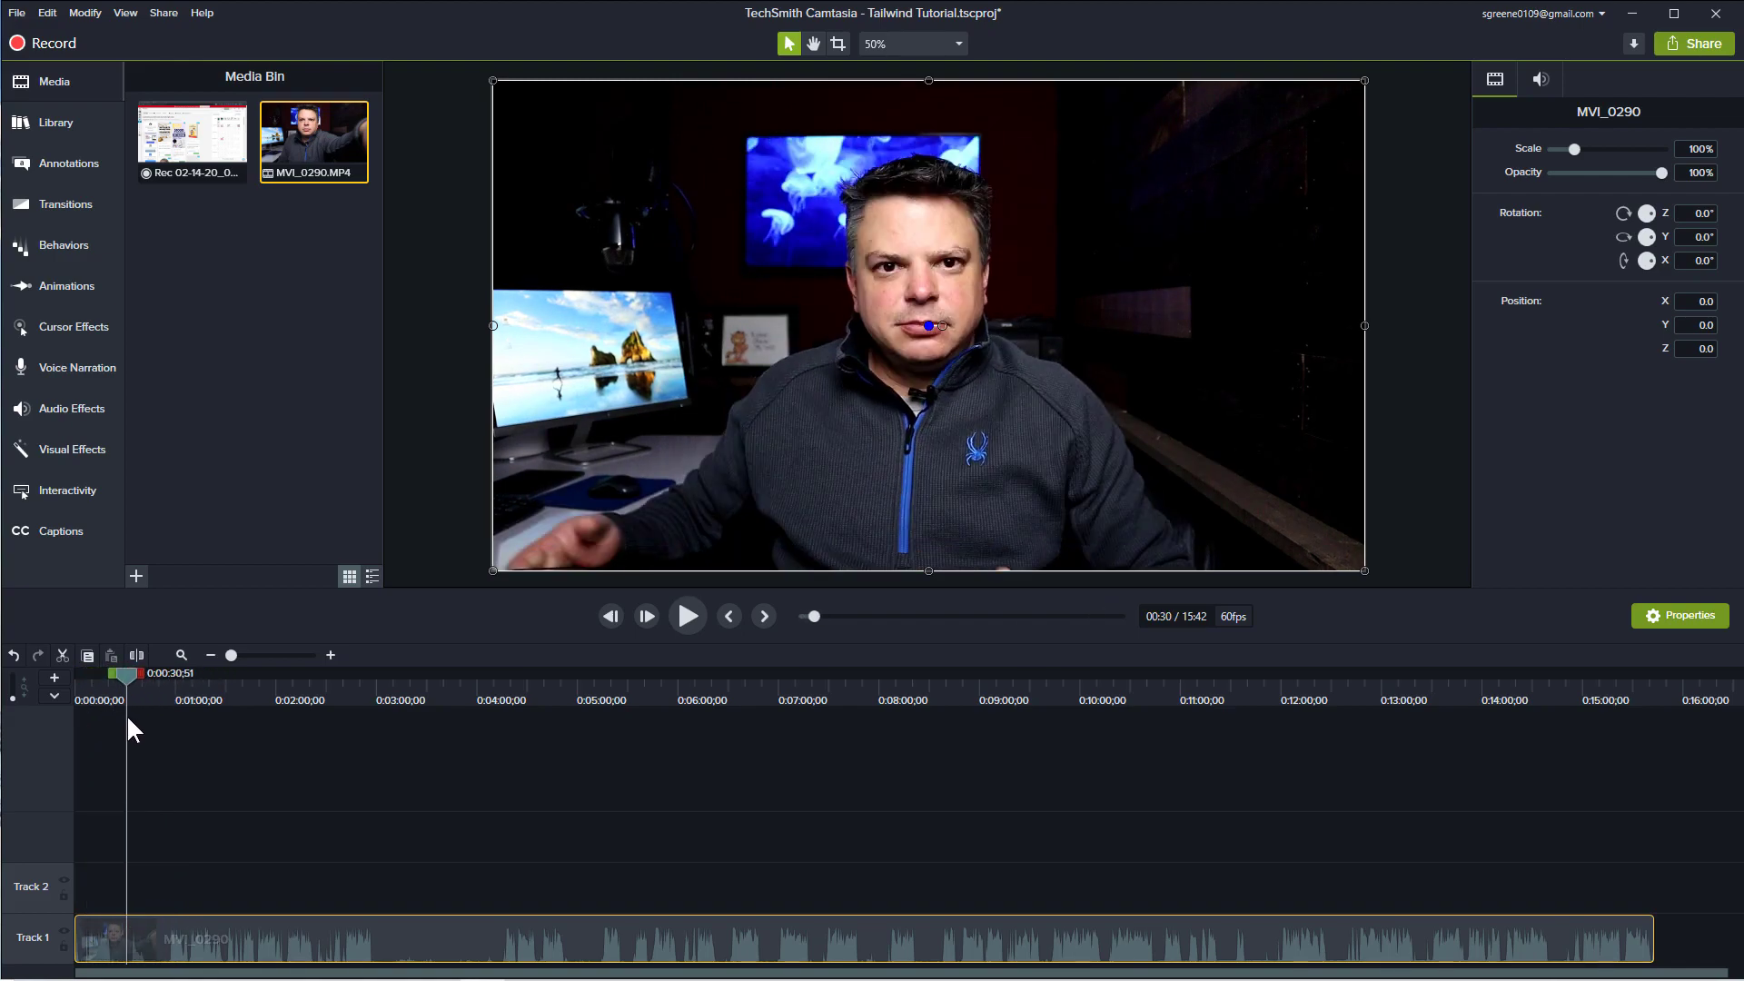
- Play MVI_0290 from its beginning to find where the speaking starts
left_click(329, 654)
left_click_drag(130, 679, 15, 700)
key("space")
key("space")
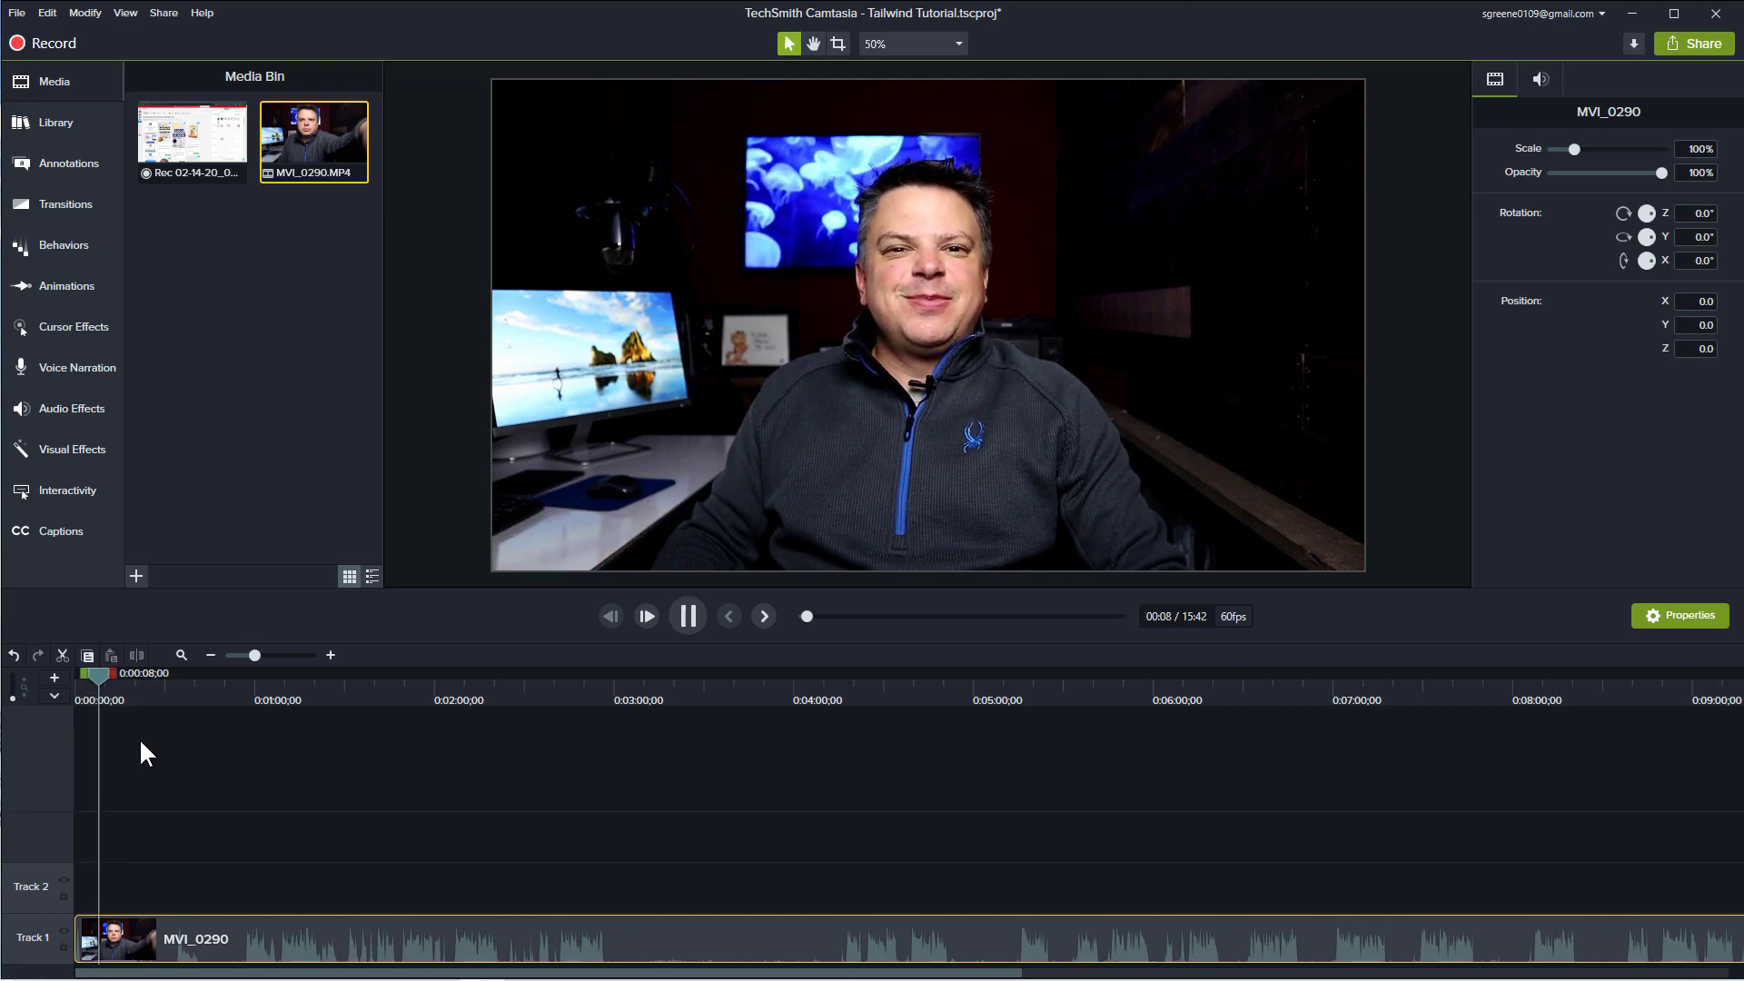
key("space")
left_click(331, 655)
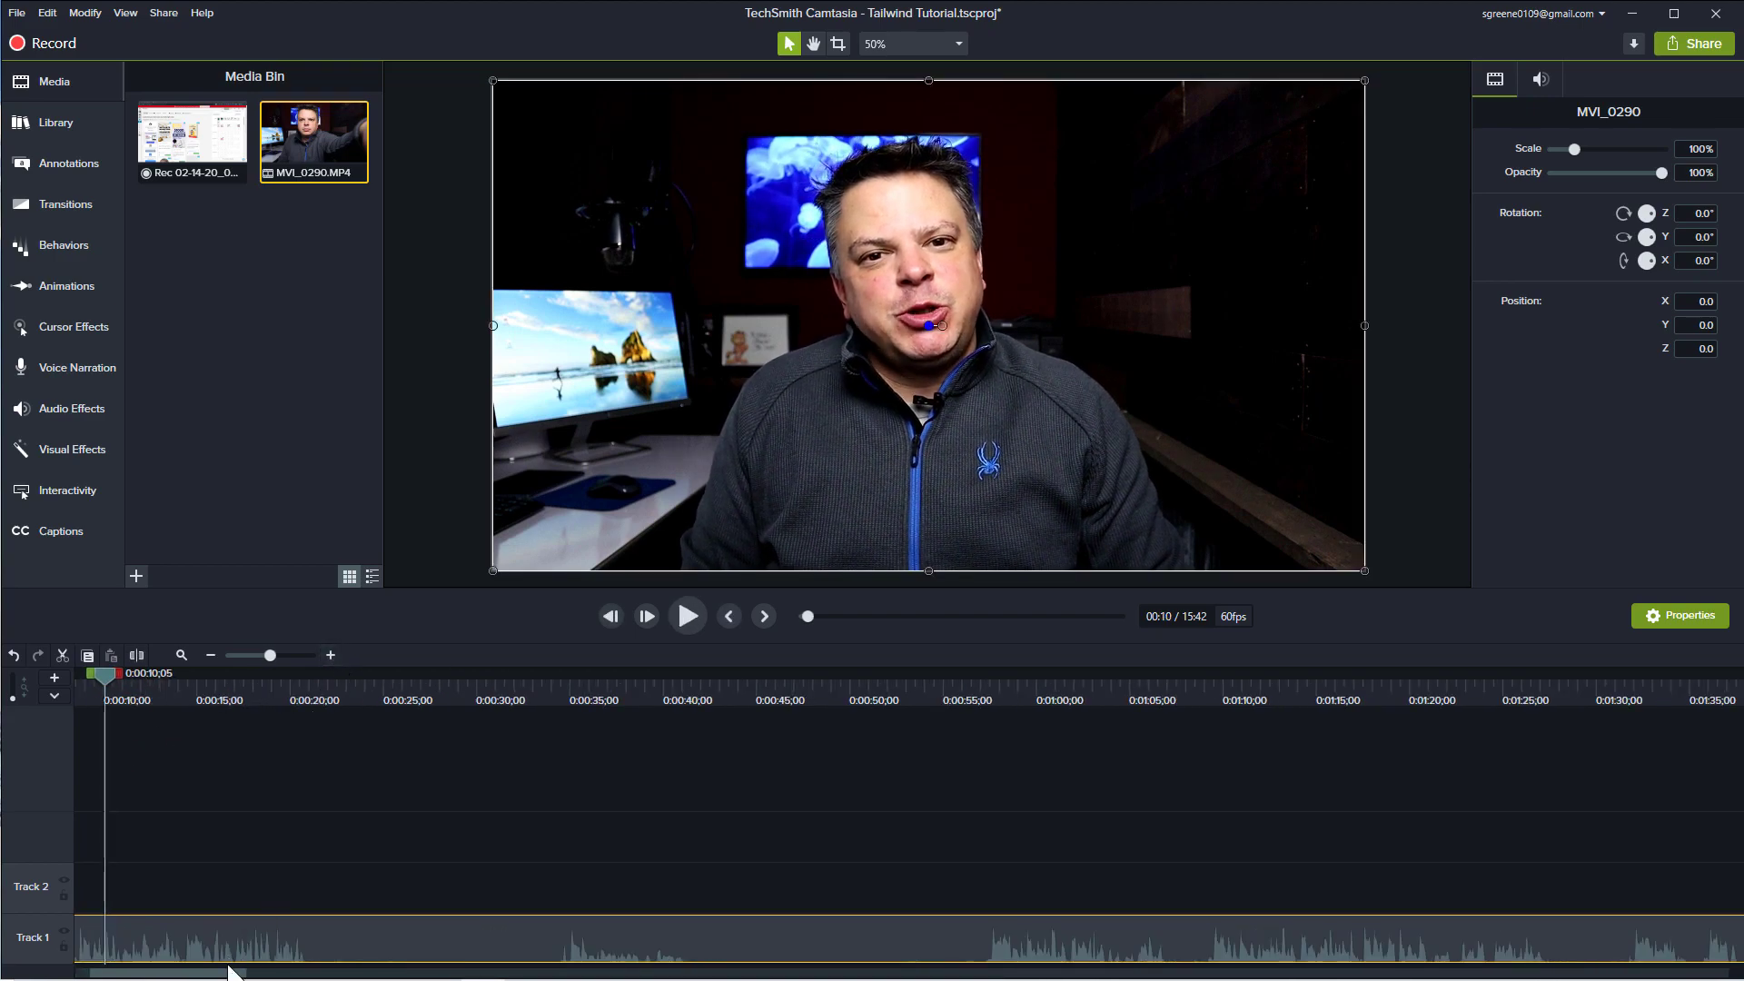
left_click_drag(225, 974, 177, 972)
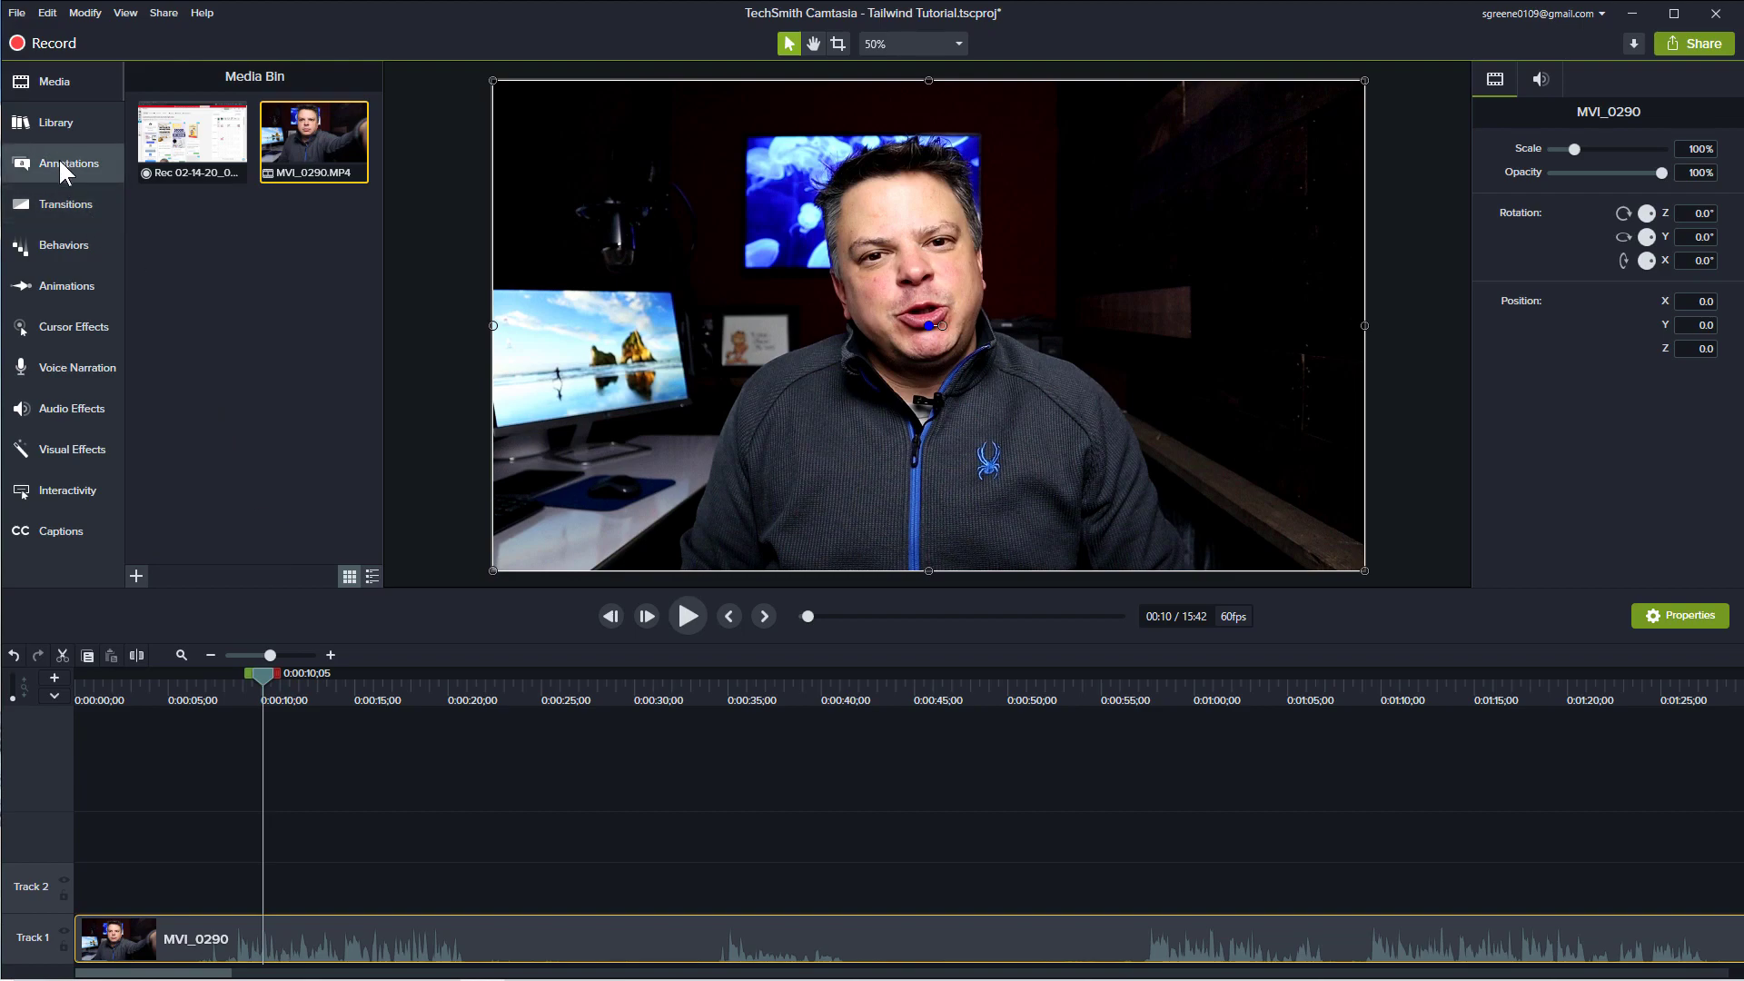
- Add the New Intro asset from the Default user library to the start of Track 2
left_click(53, 123)
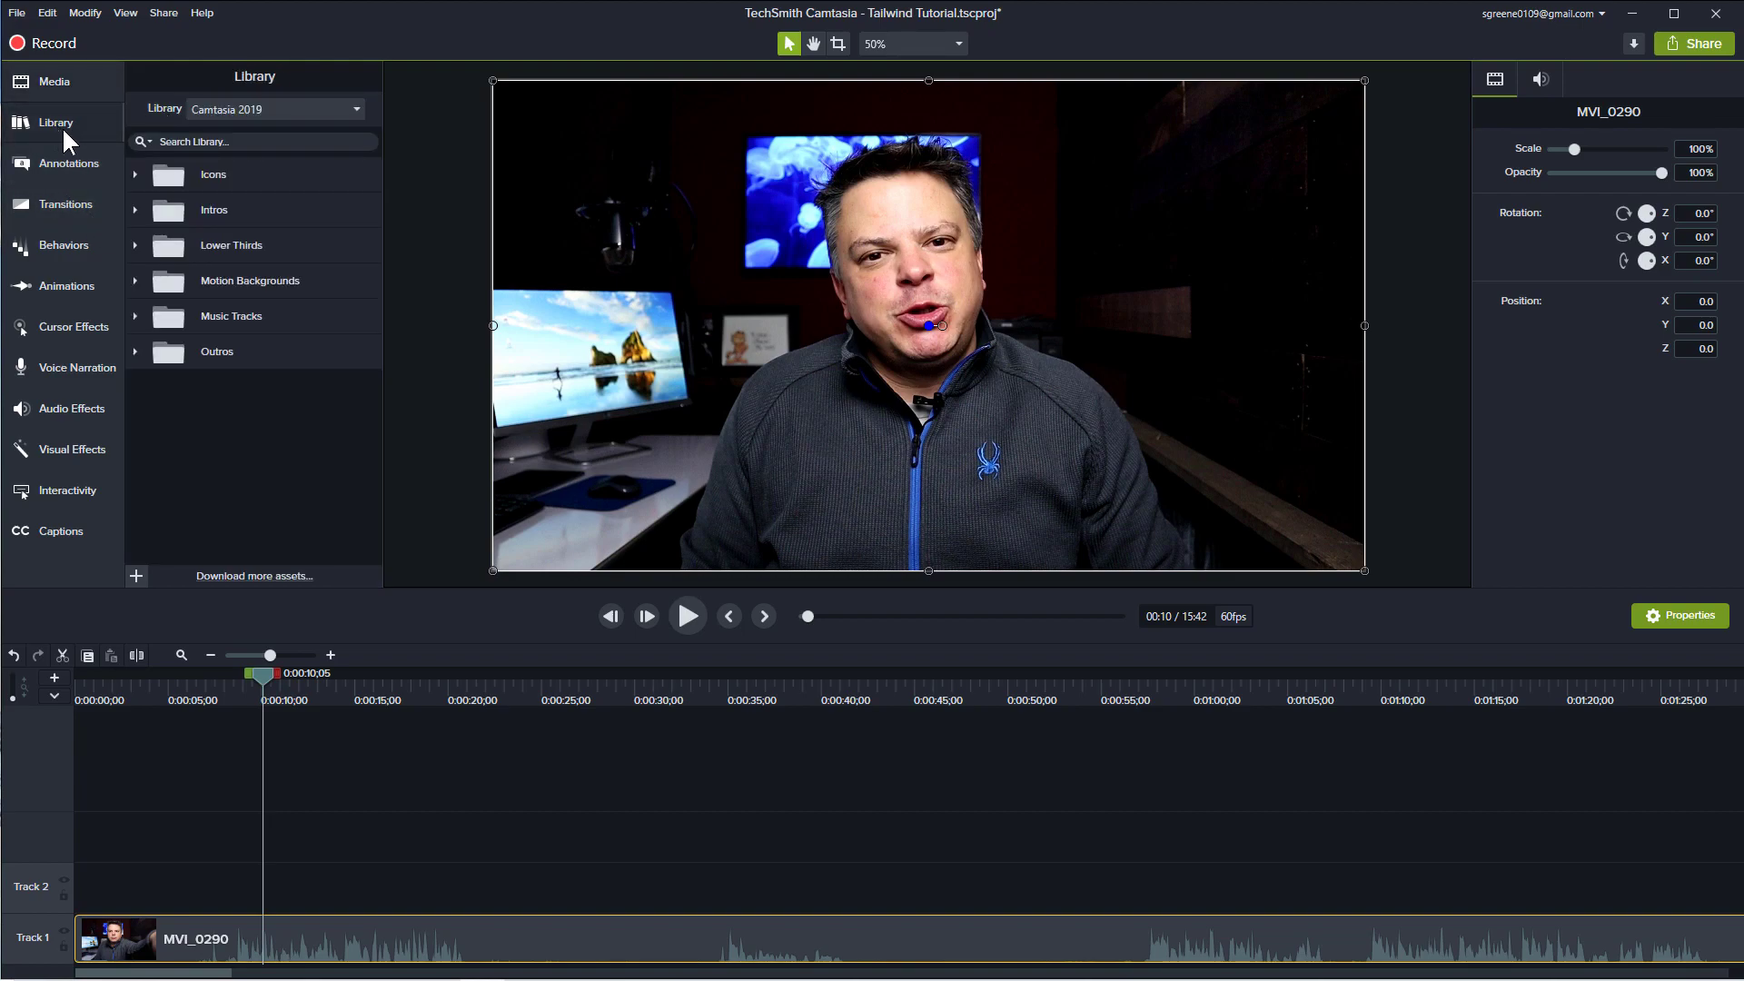
left_click(356, 109)
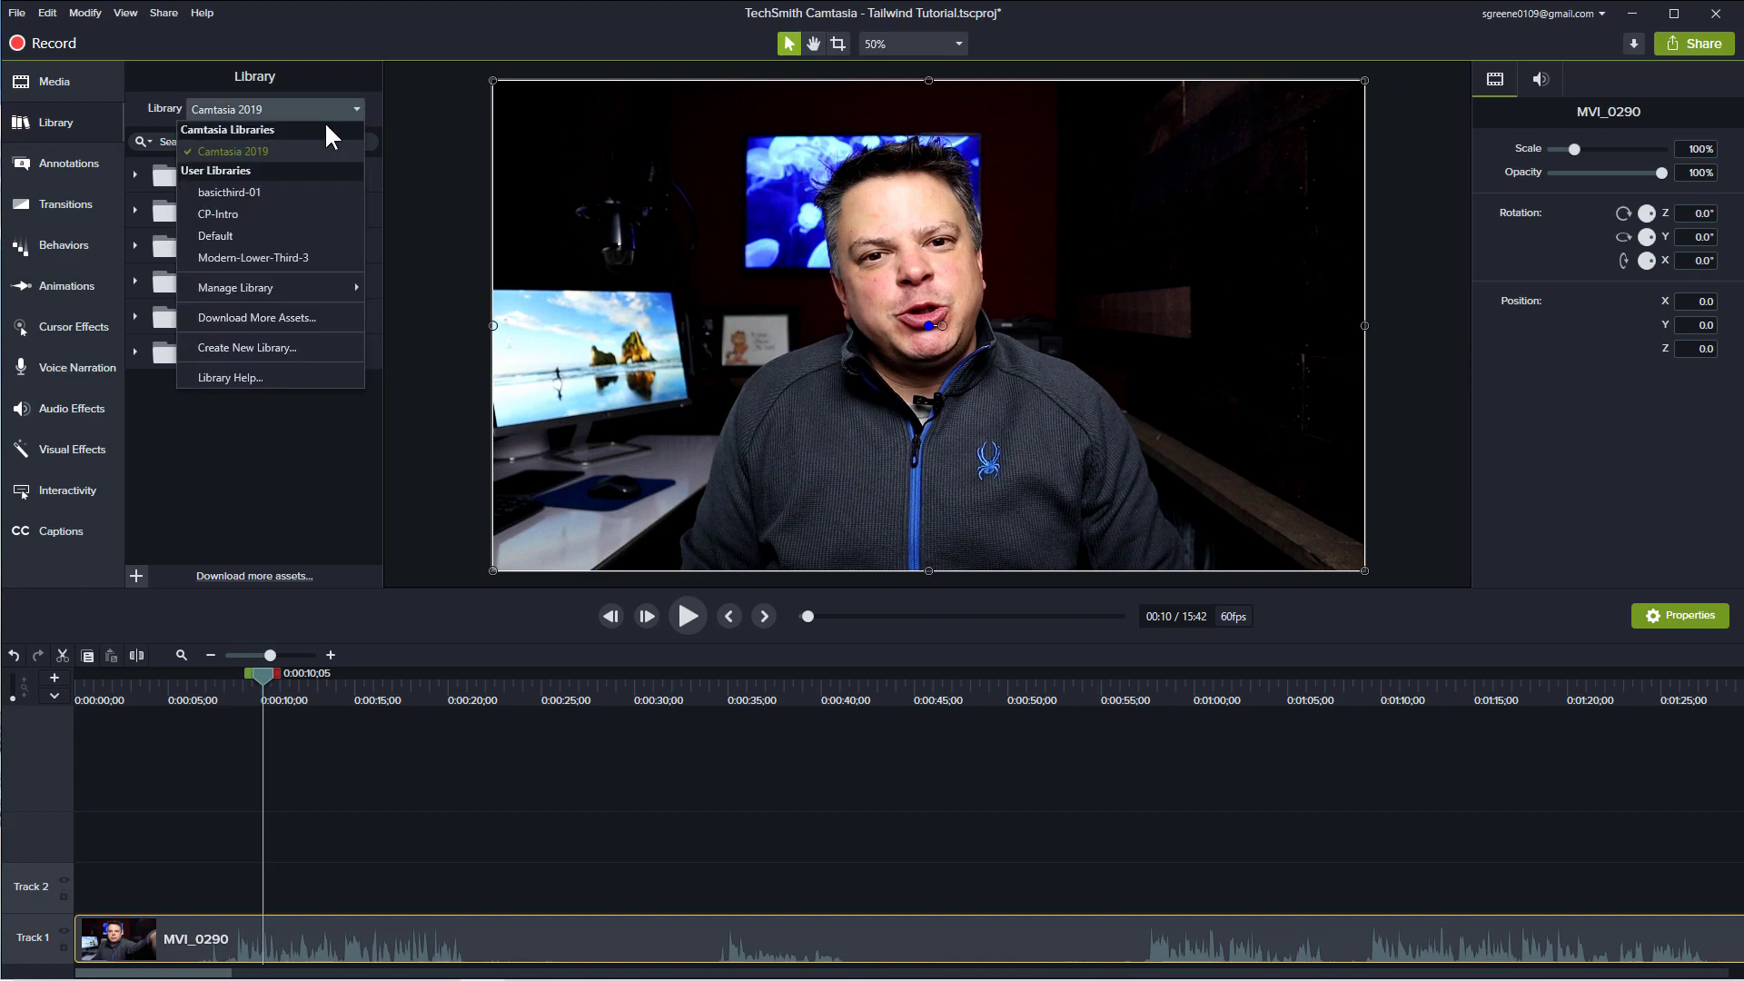
left_click(236, 235)
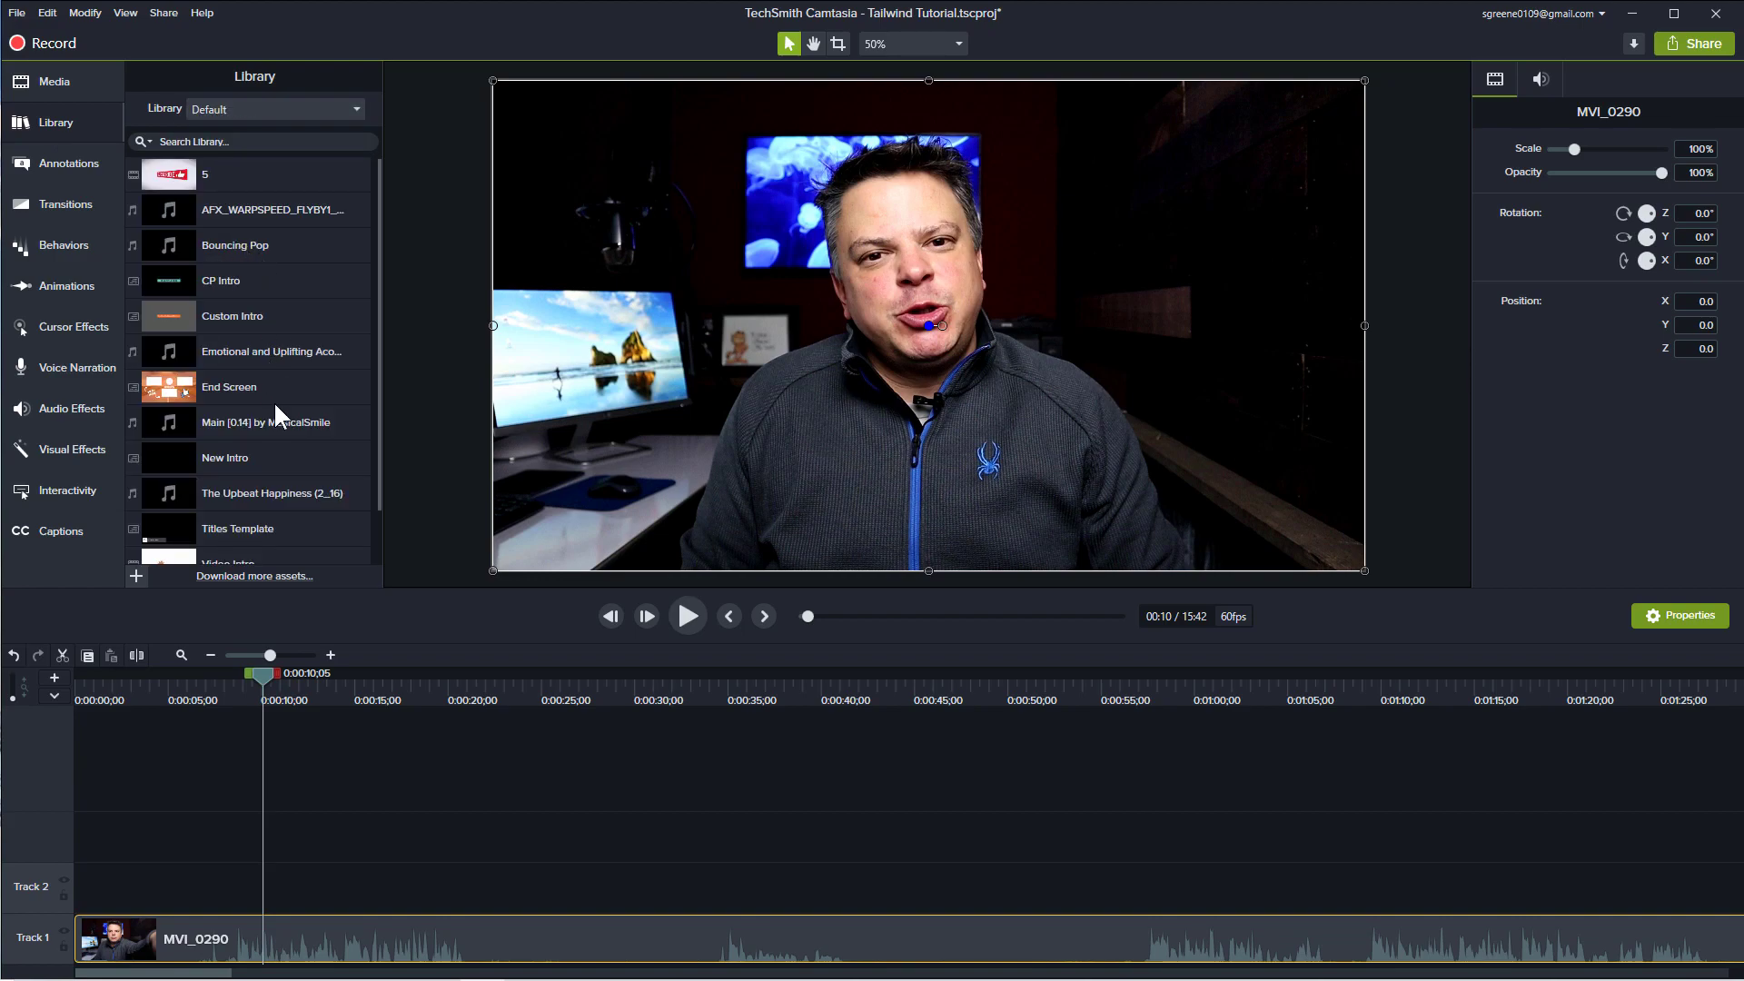
scroll(263, 395, "down", 2)
left_click_drag(188, 401, 63, 895)
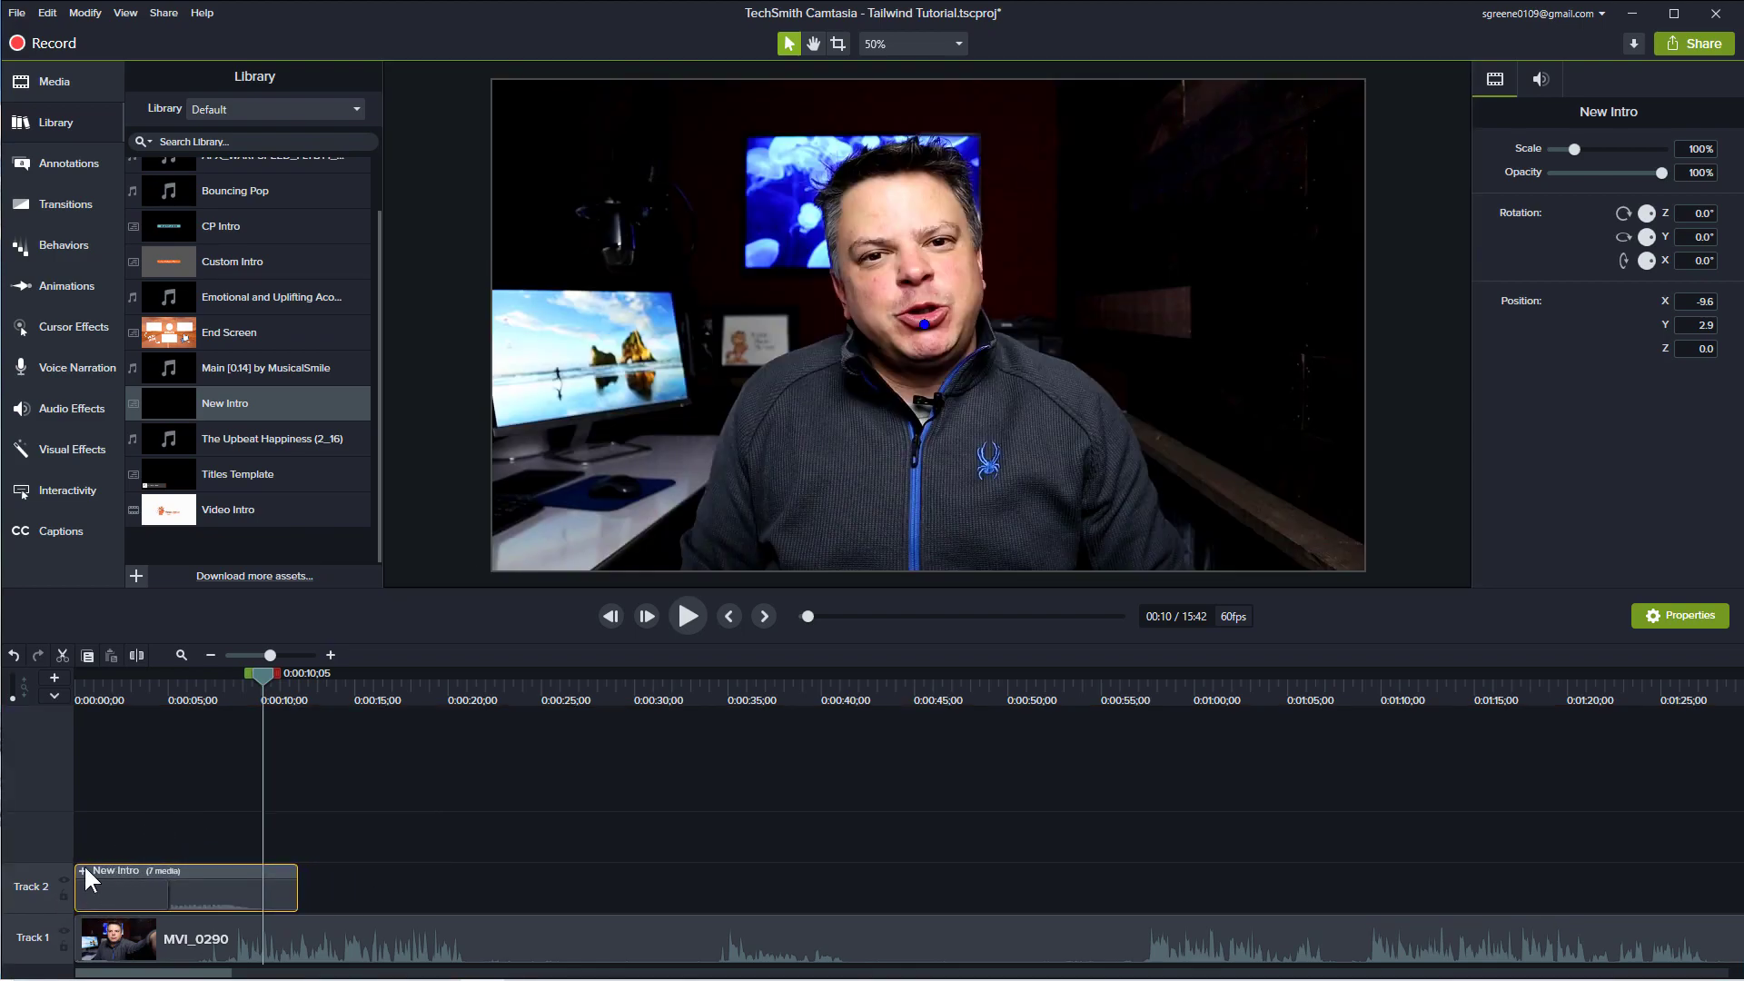
- Expand the New Intro group to examine where its title graphics end, and collapse it again
left_click(81, 868)
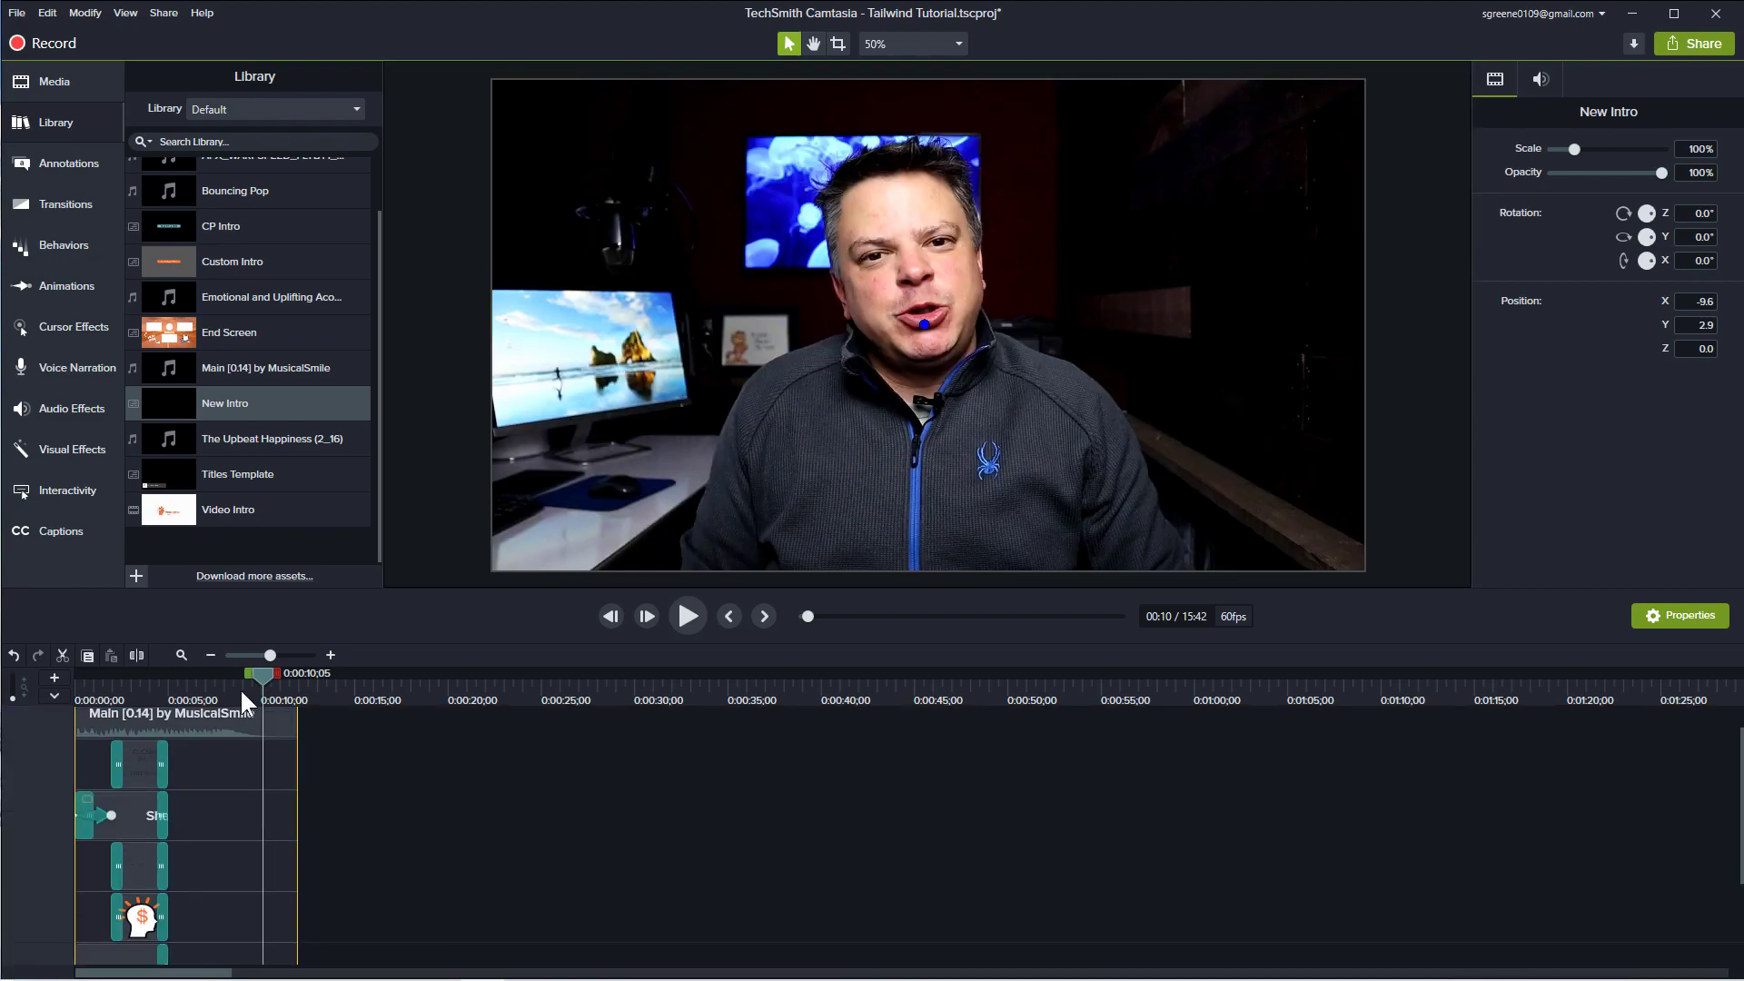
left_click_drag(258, 672, 173, 736)
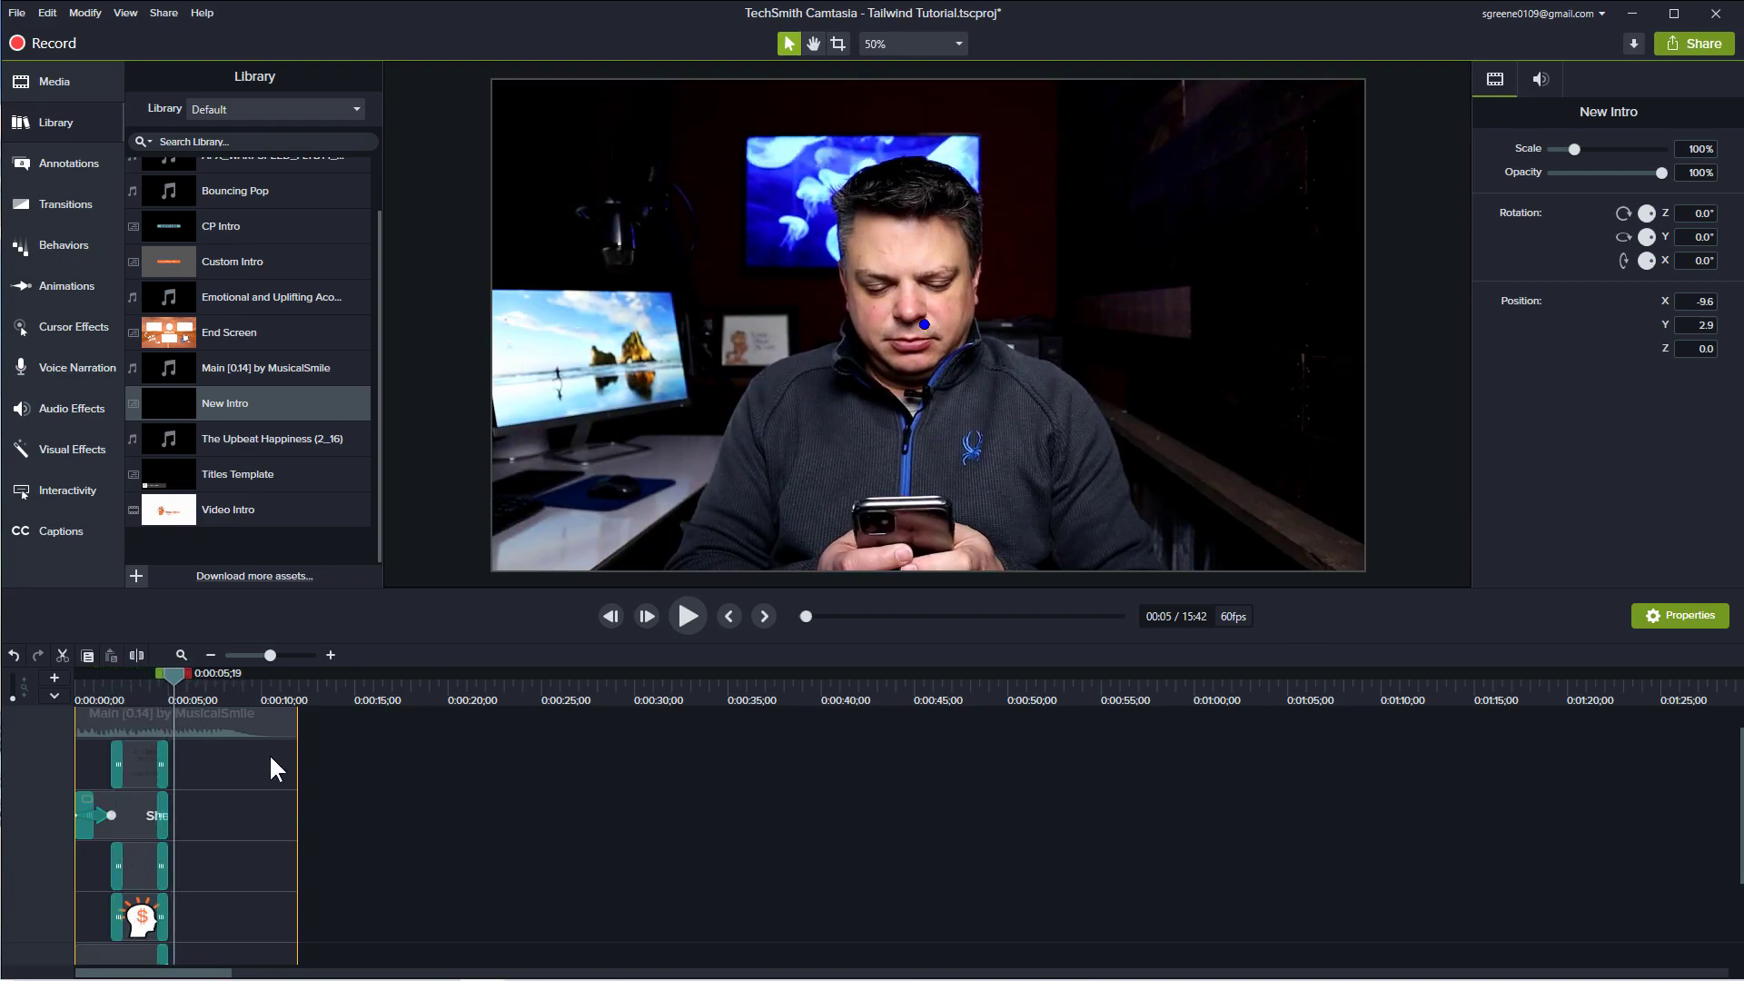
scroll(248, 749, "up", 1)
left_click(84, 716)
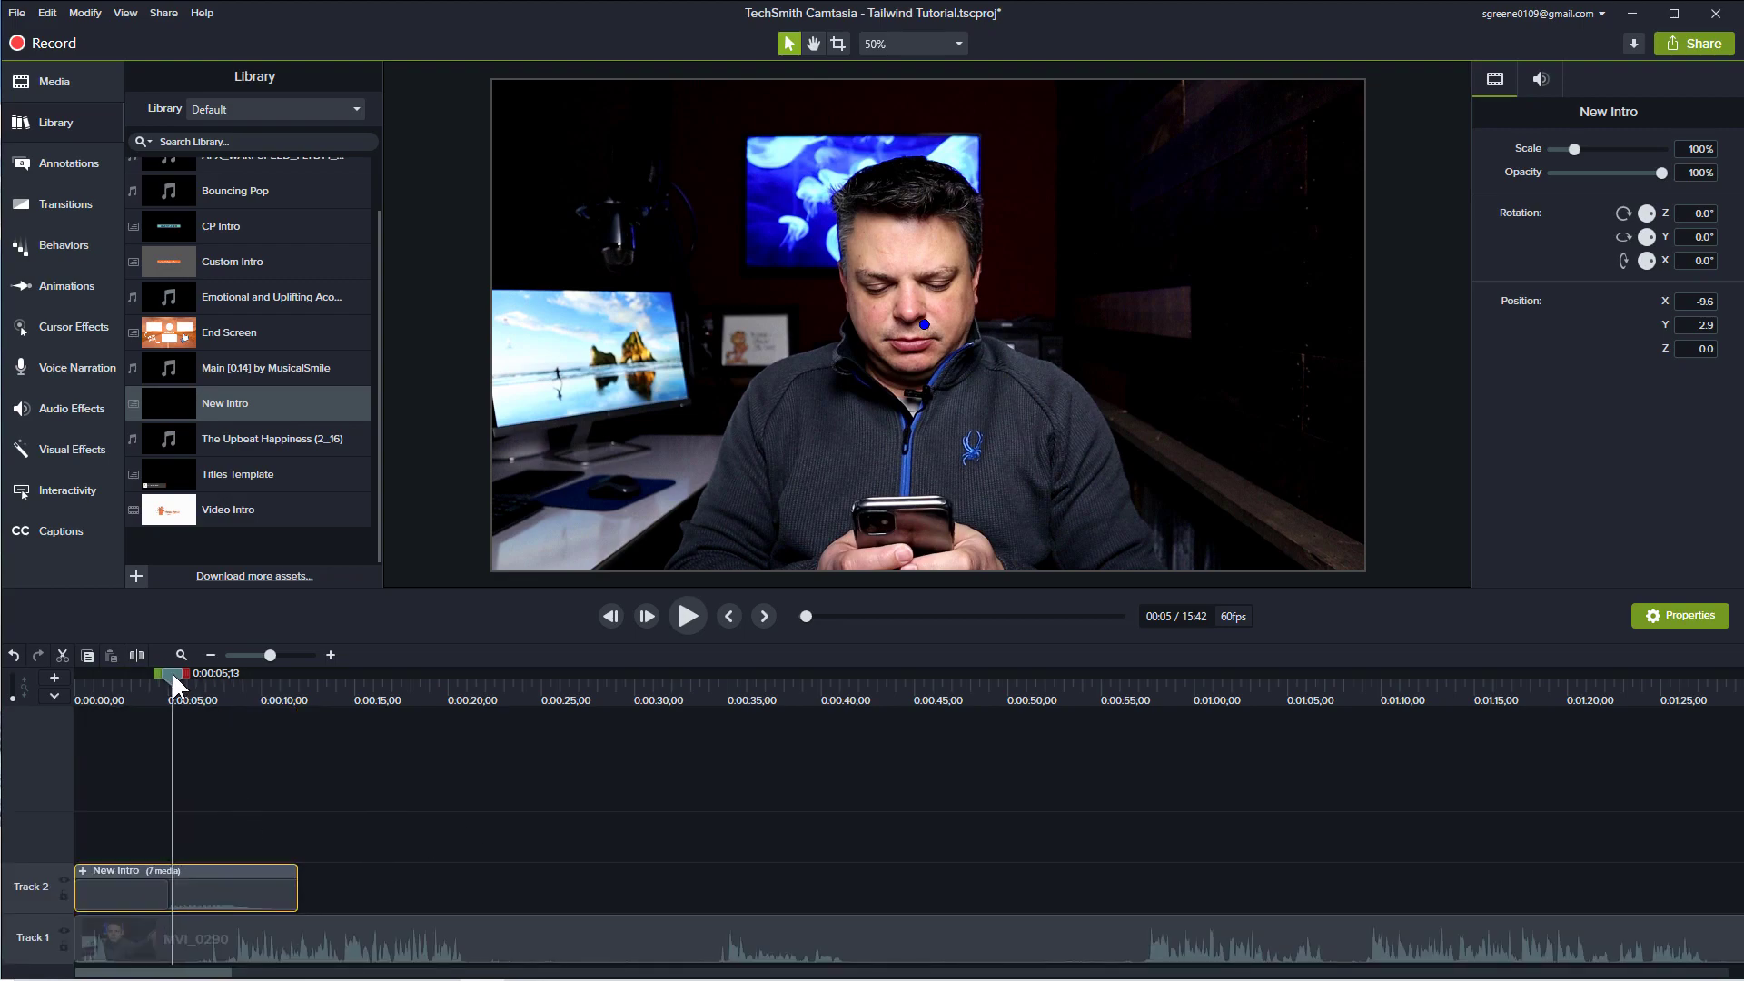
mouse_move(171, 672)
left_mouse_down()
mouse_move(145, 674)
mouse_move(169, 677)
left_mouse_up()
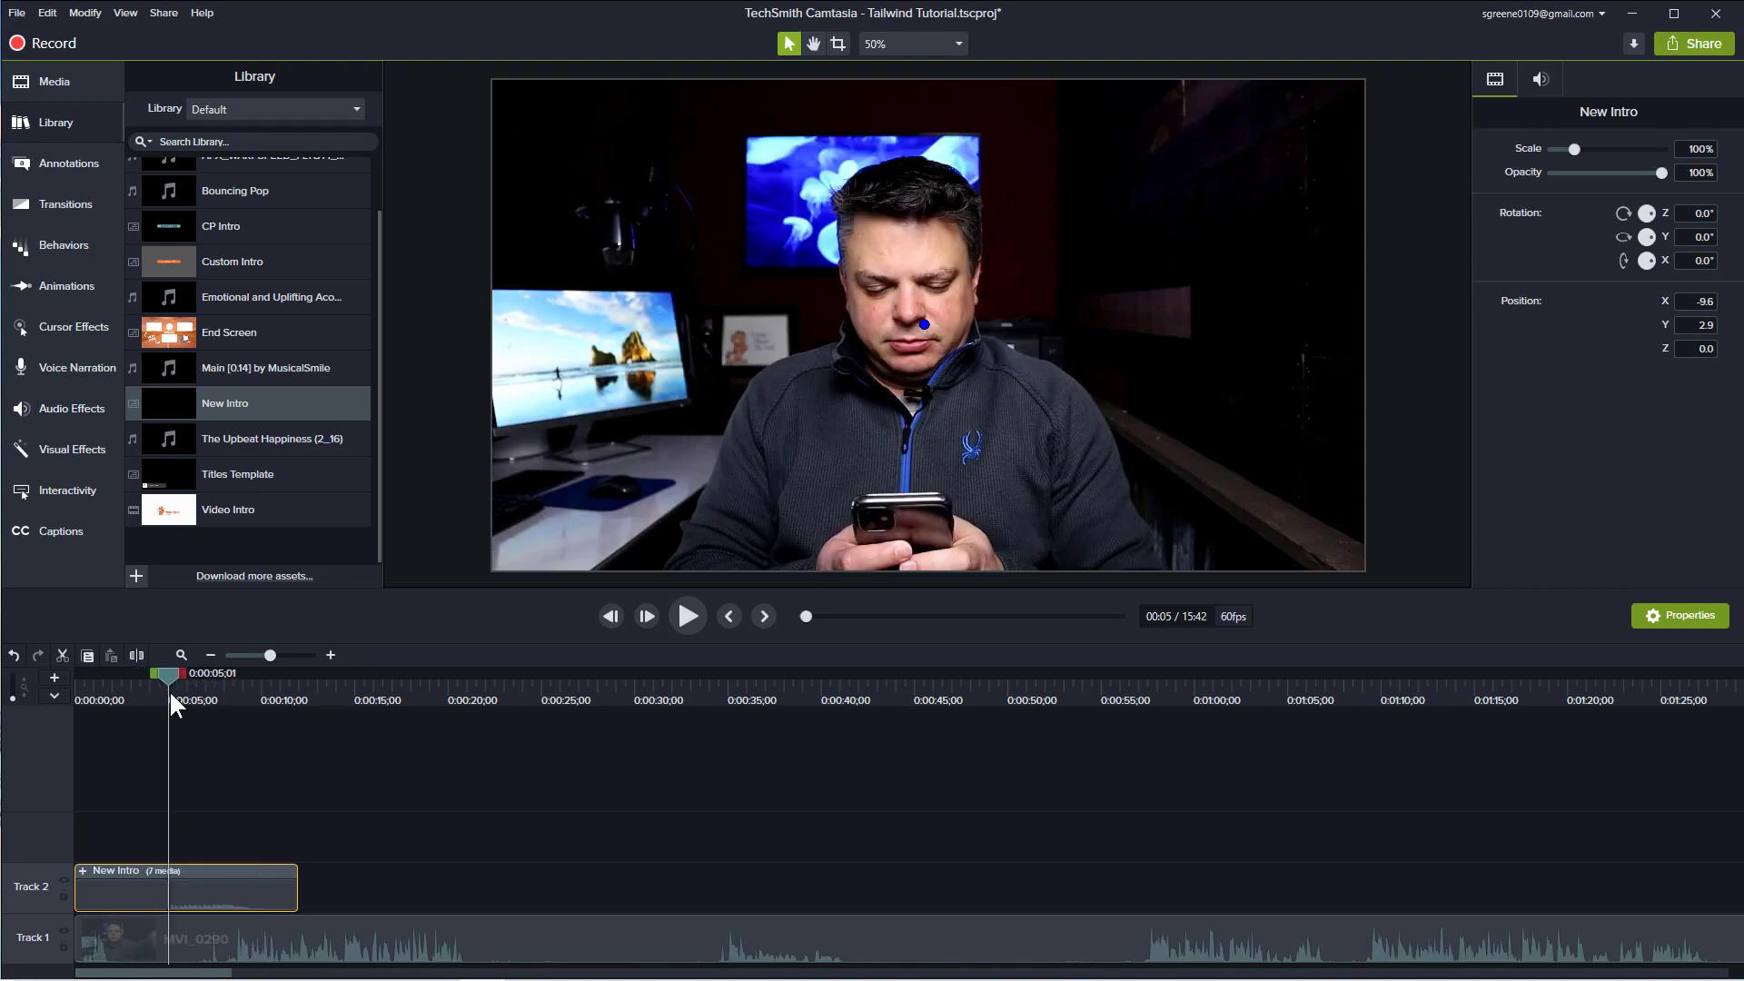
- Shift MVI_0290 on Track 1 to start at about 3 seconds and New Intro on Track 2 at 6 seconds
left_click_drag(227, 934, 364, 901)
key("ctrl+z")
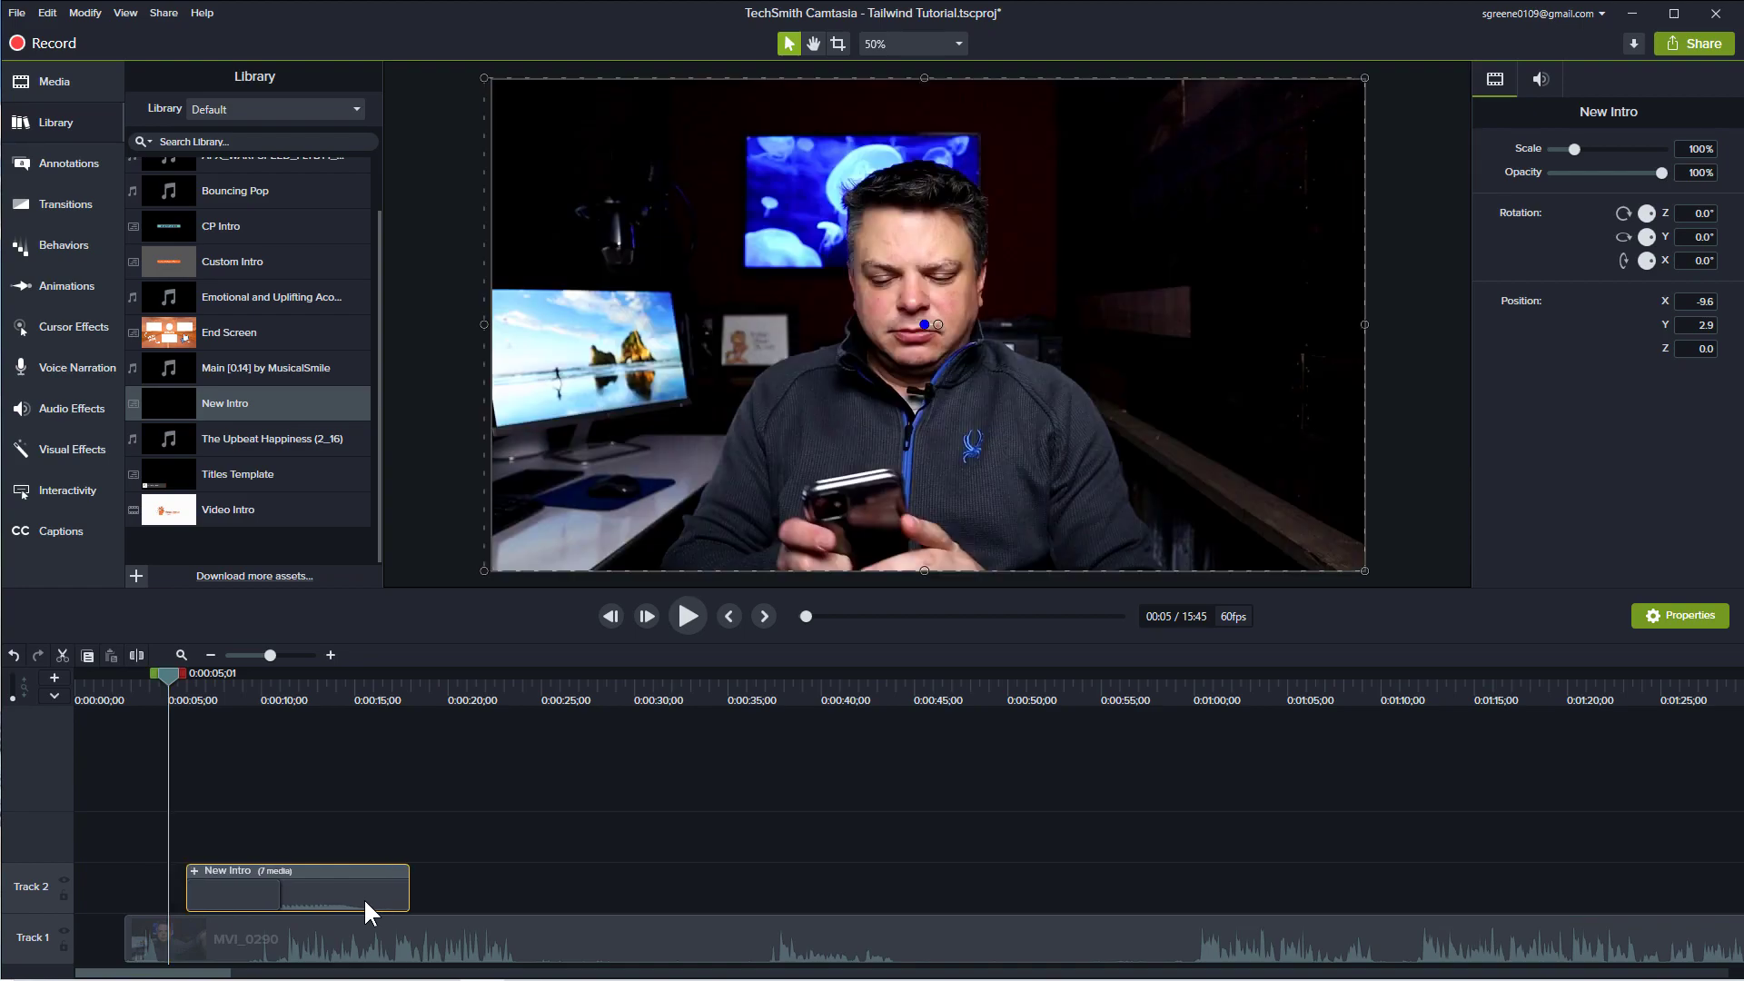
- Split the MVI_0290 clip on Track 1 at 0:00:11;15, where the speaking begins
left_click_drag(193, 683, 287, 706)
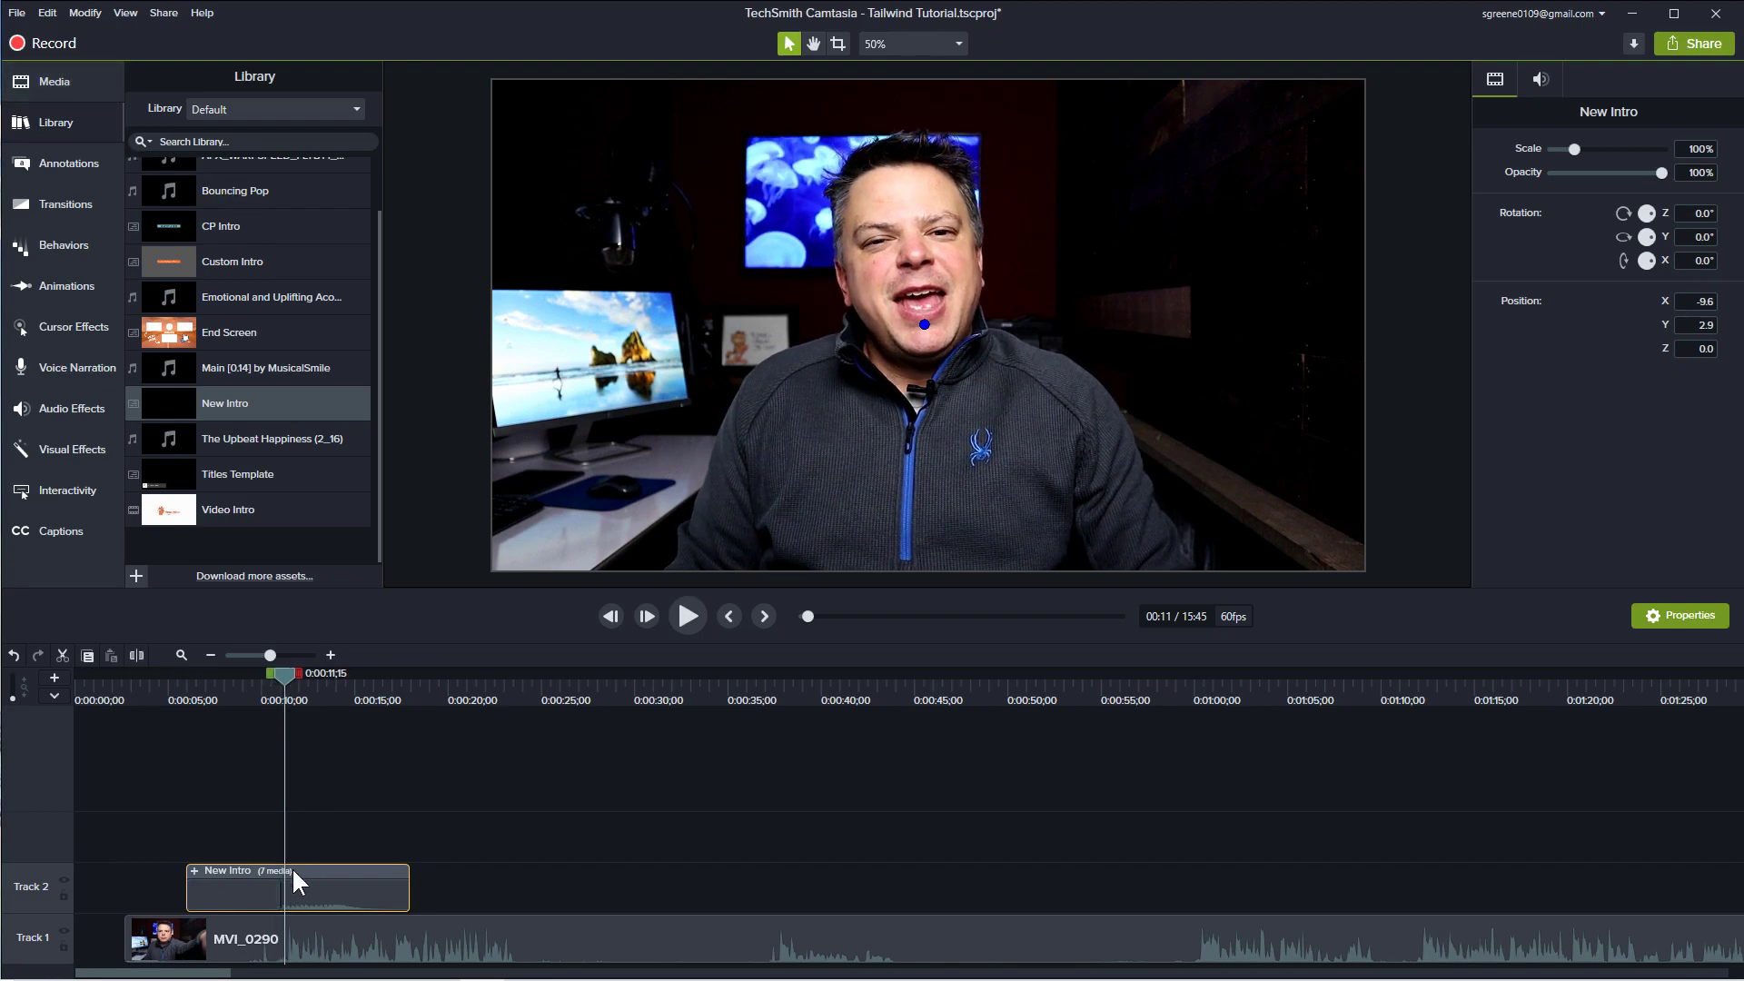
left_click(319, 954)
left_click(50, 14)
left_click(32, 189)
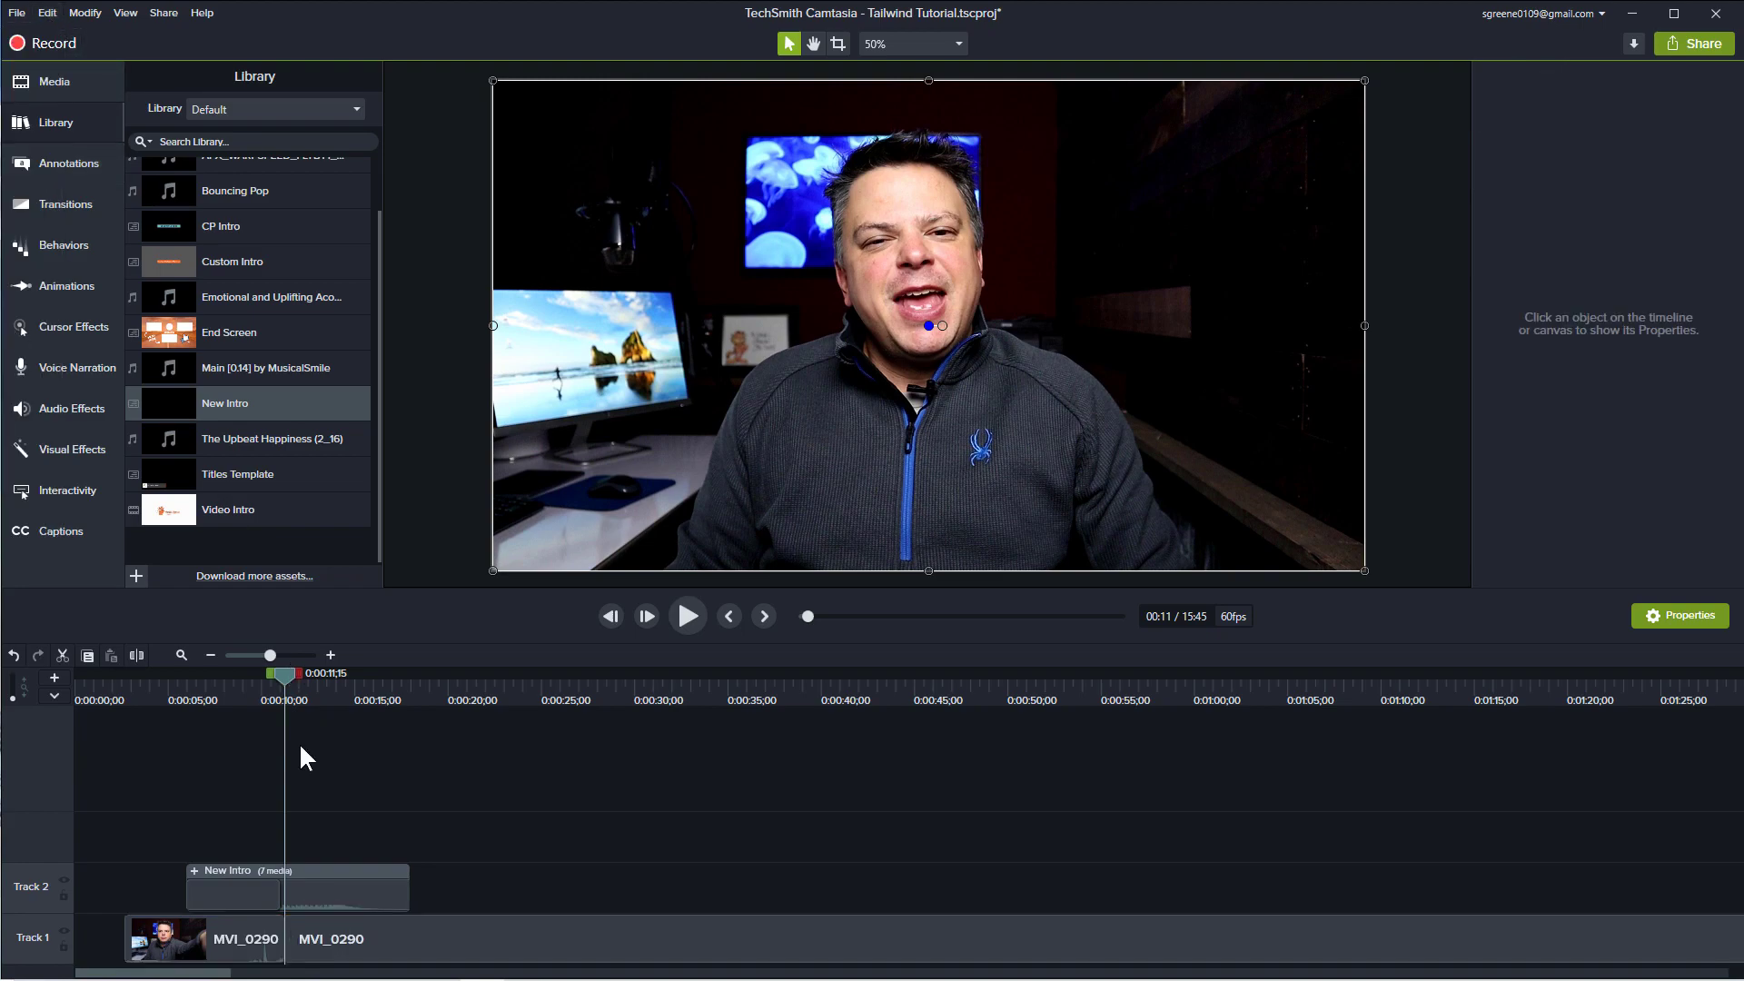
- Silence the audio of the first MVI_0290 segment, before the split
left_click(252, 935)
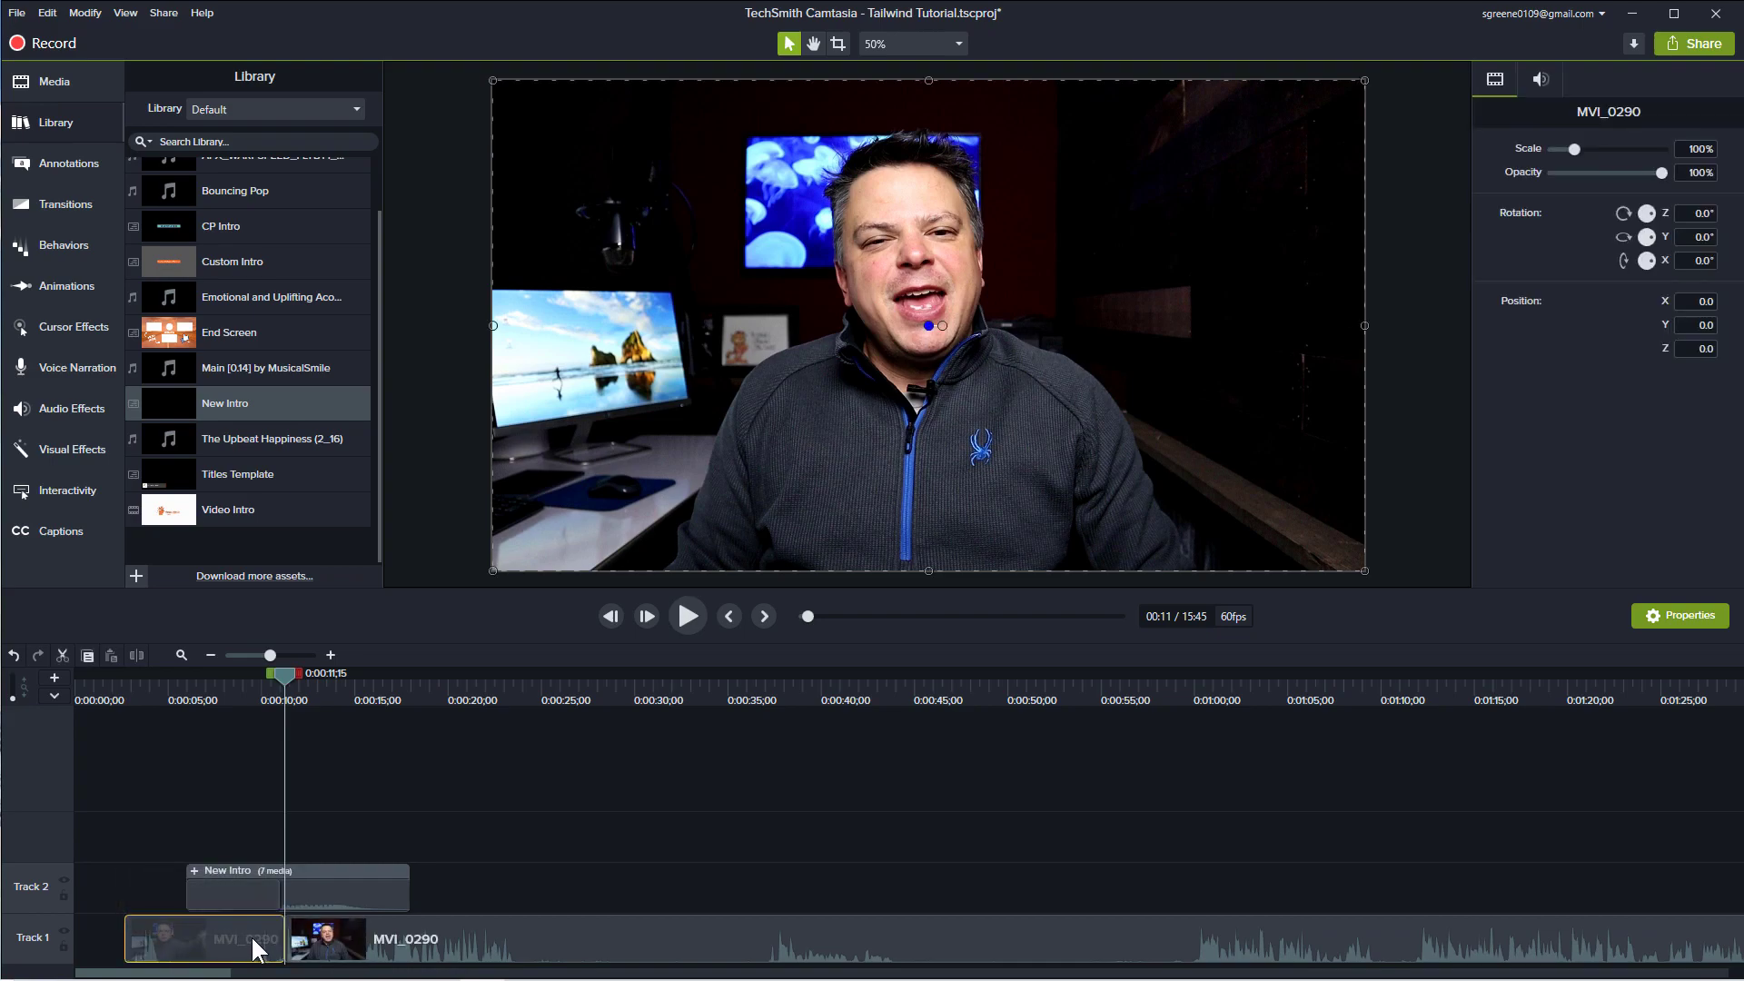
right_click(252, 935)
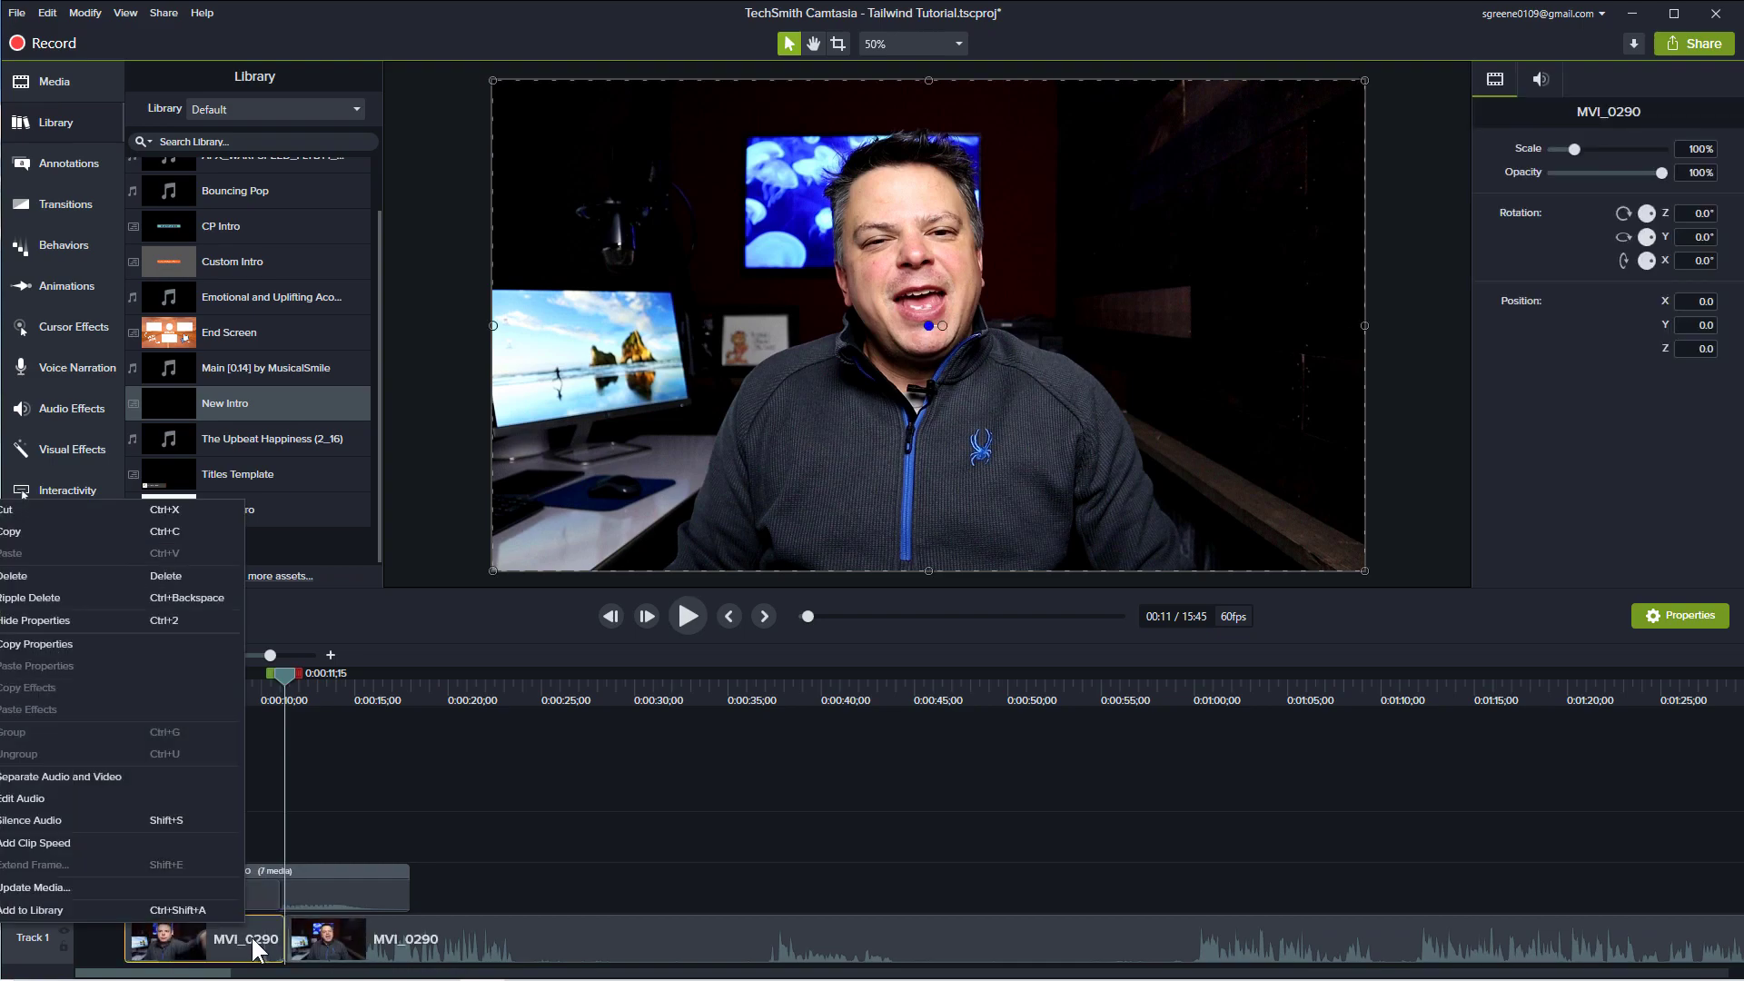
left_click(71, 820)
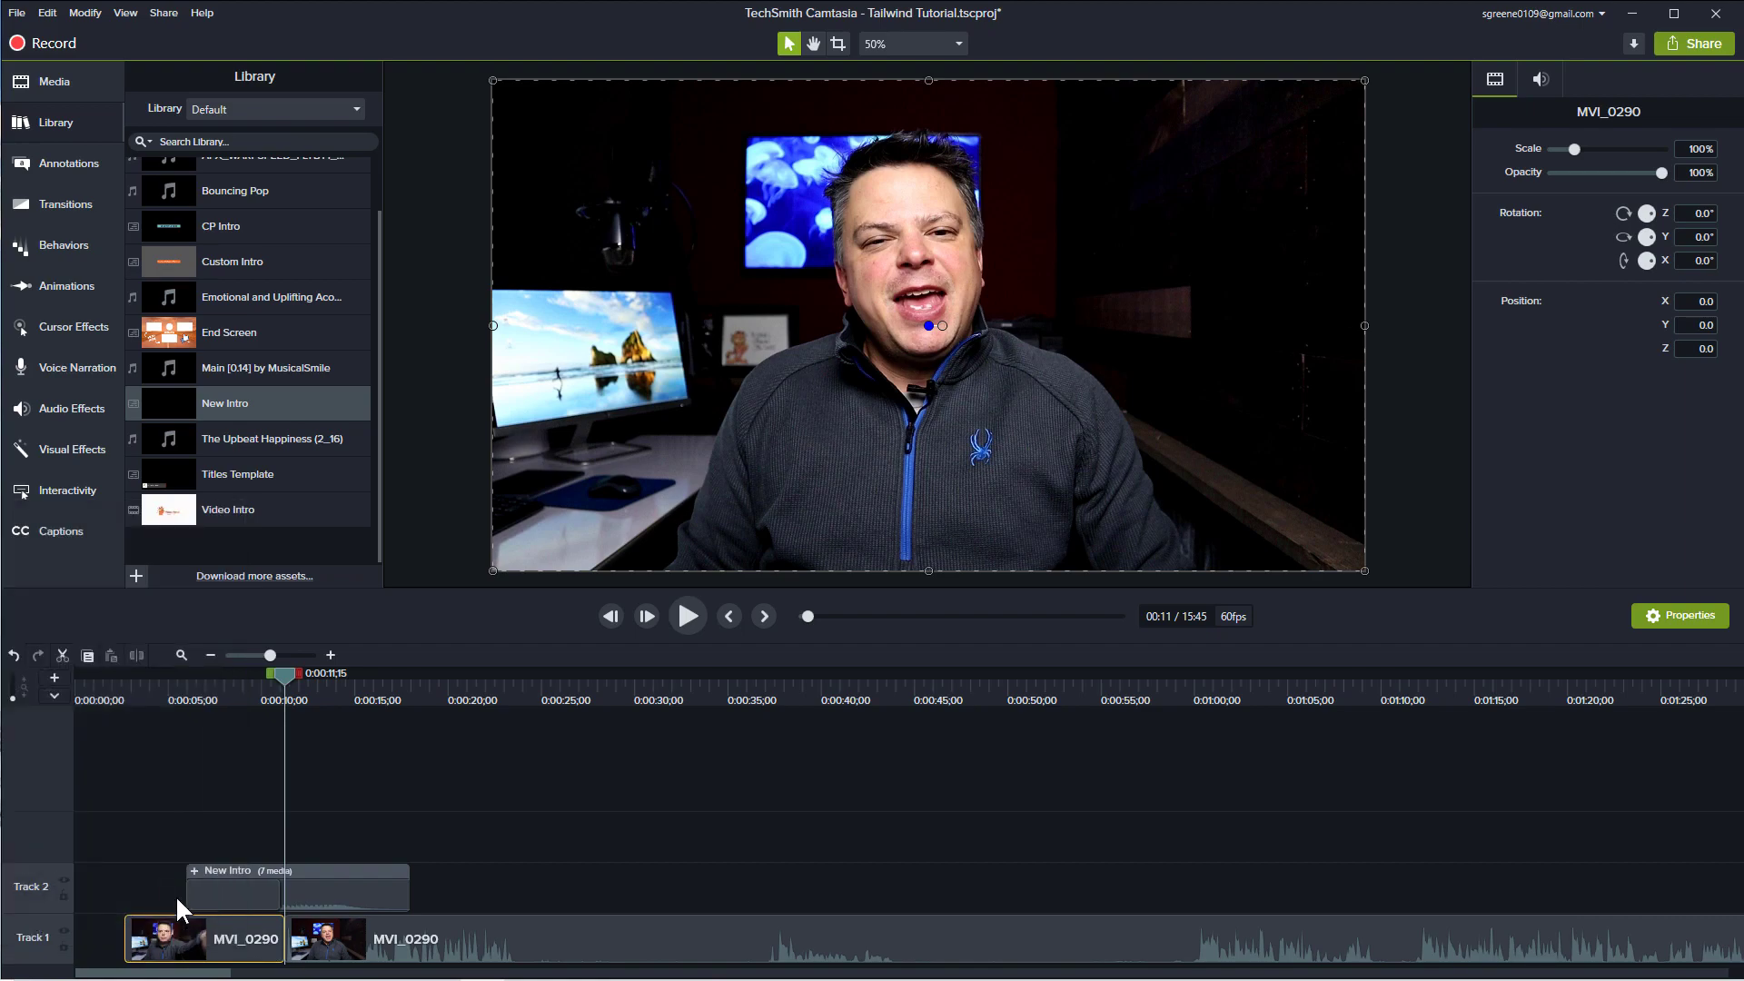
- Split the first MVI_0290 segment at 0:00:06;00, where New Intro begins, and delete the part before it
left_click_drag(281, 672, 186, 705)
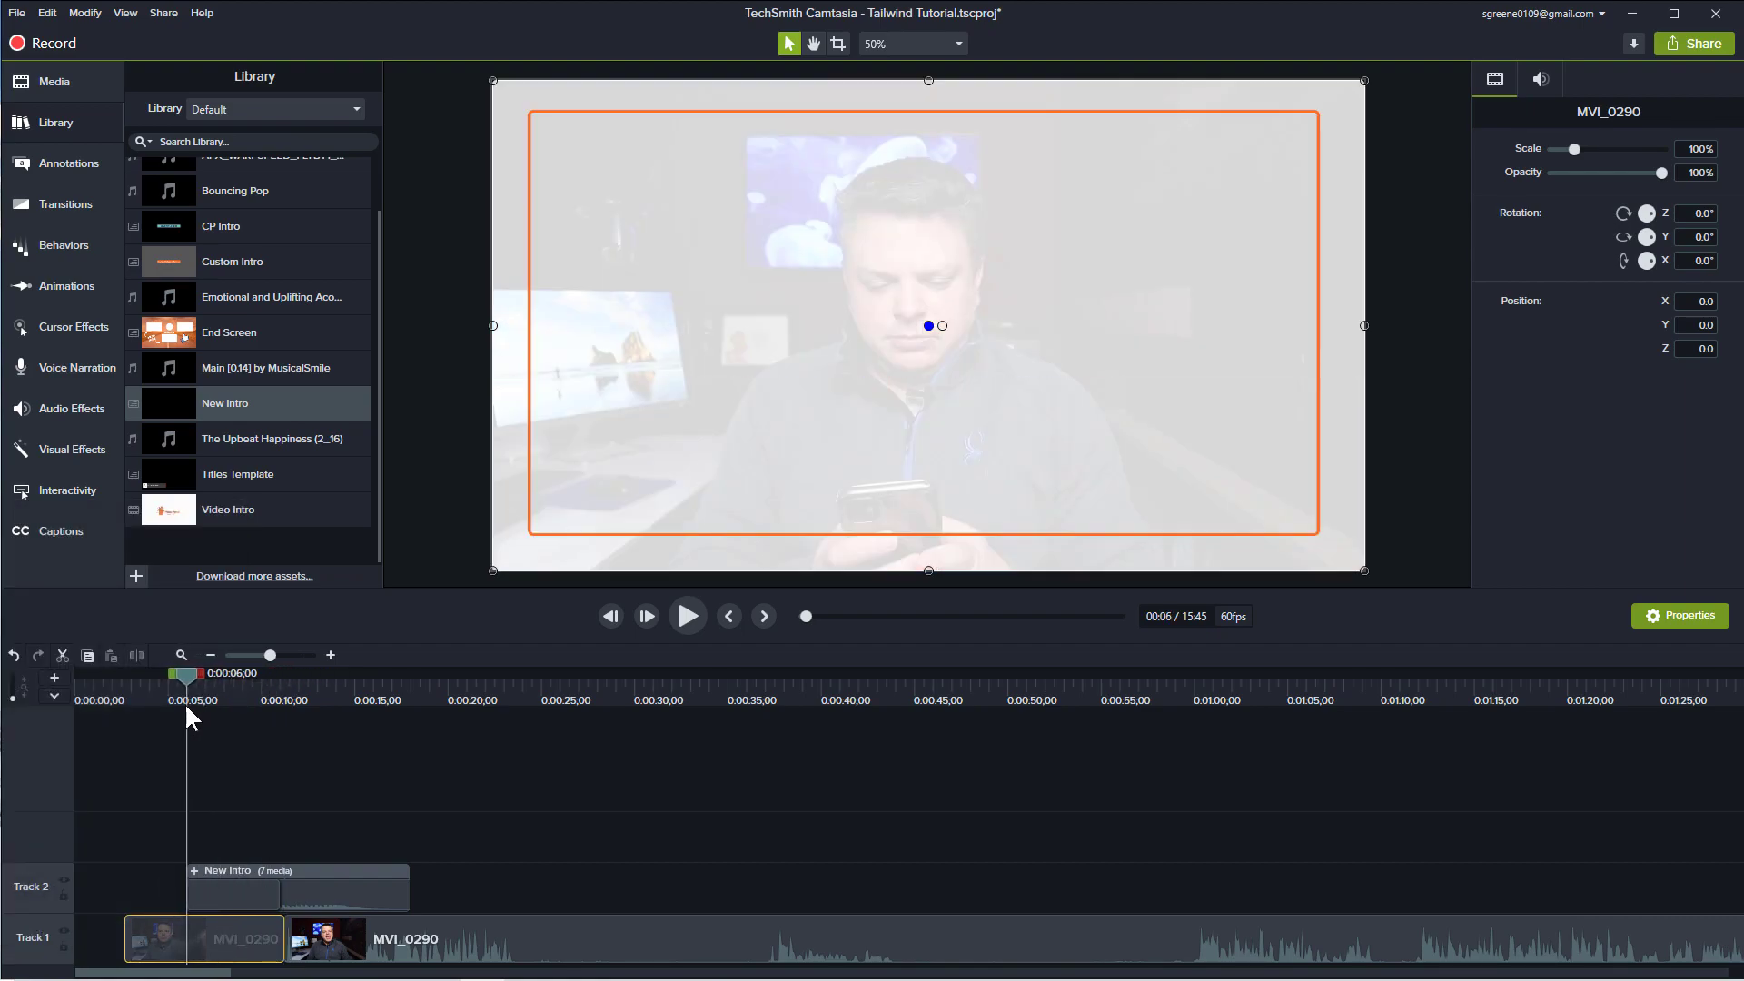
left_click(47, 13)
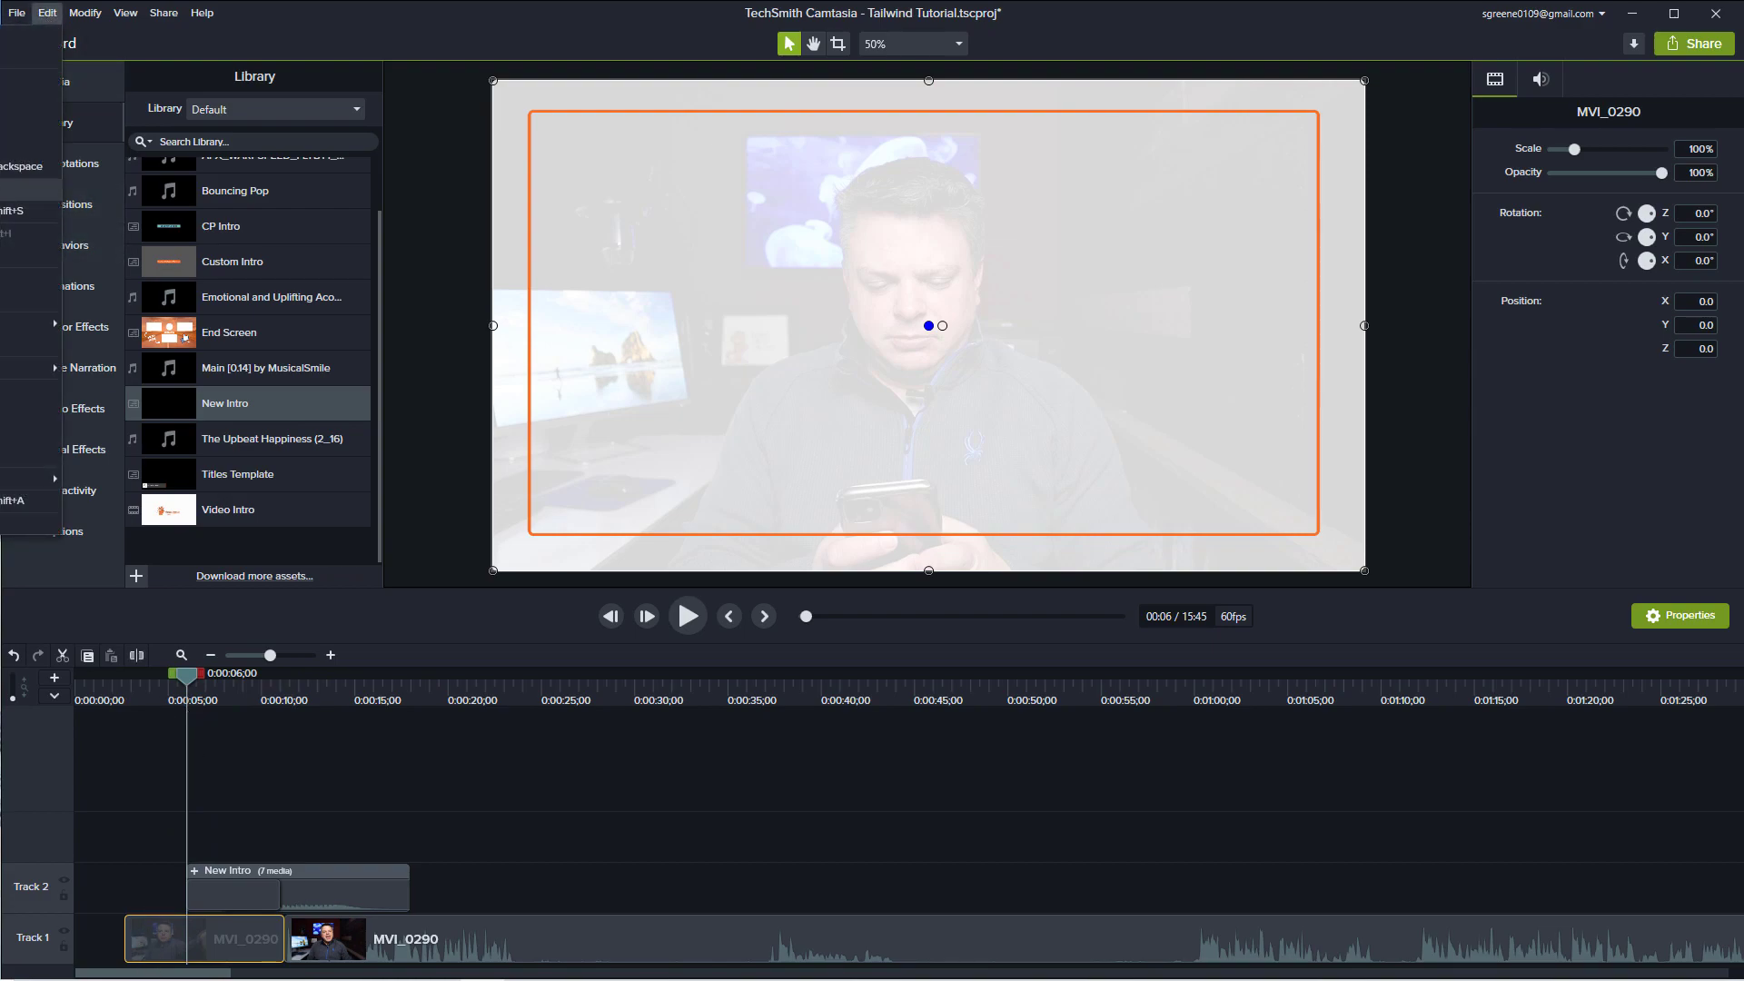
left_click(113, 799)
left_click(148, 938)
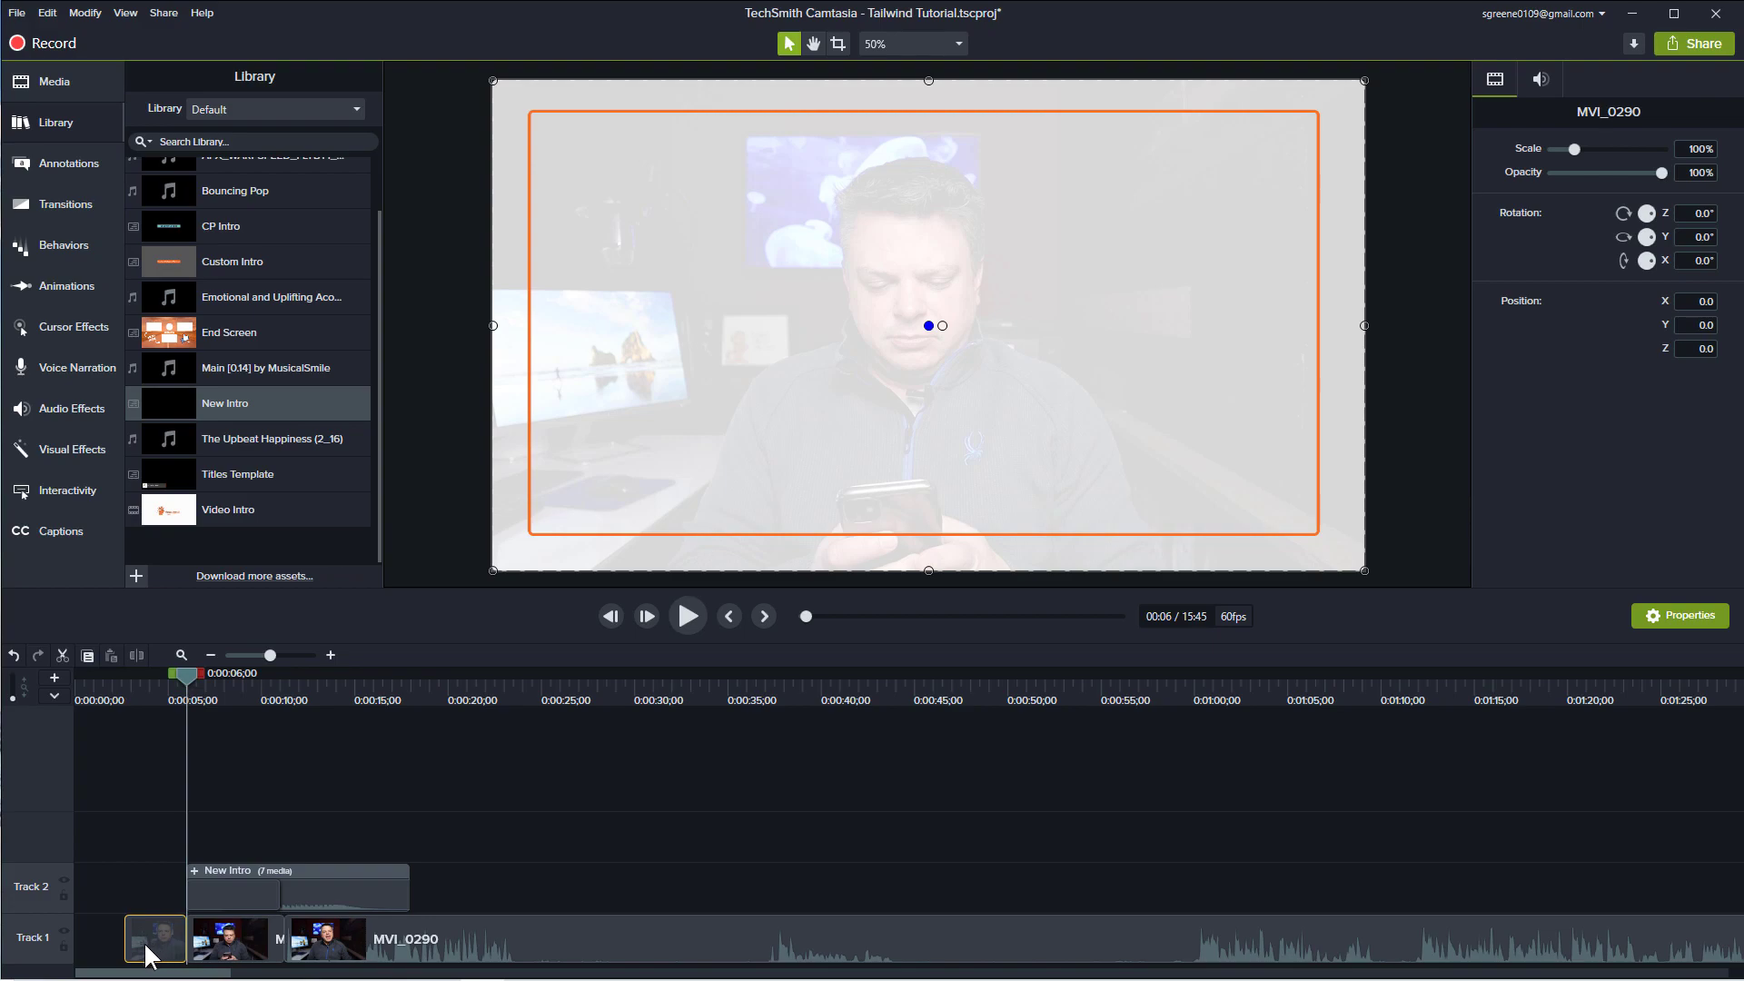
key("Delete")
- Move the short MVI_0290 segment and New Intro to 0:00:00;00, butt the next MVI_0290 segment against the first, and play the opening
left_click_drag(222, 934, 75, 952)
left_click_drag(188, 885, 58, 894)
left_click_drag(333, 939, 189, 939)
left_click_drag(168, 682, 68, 706)
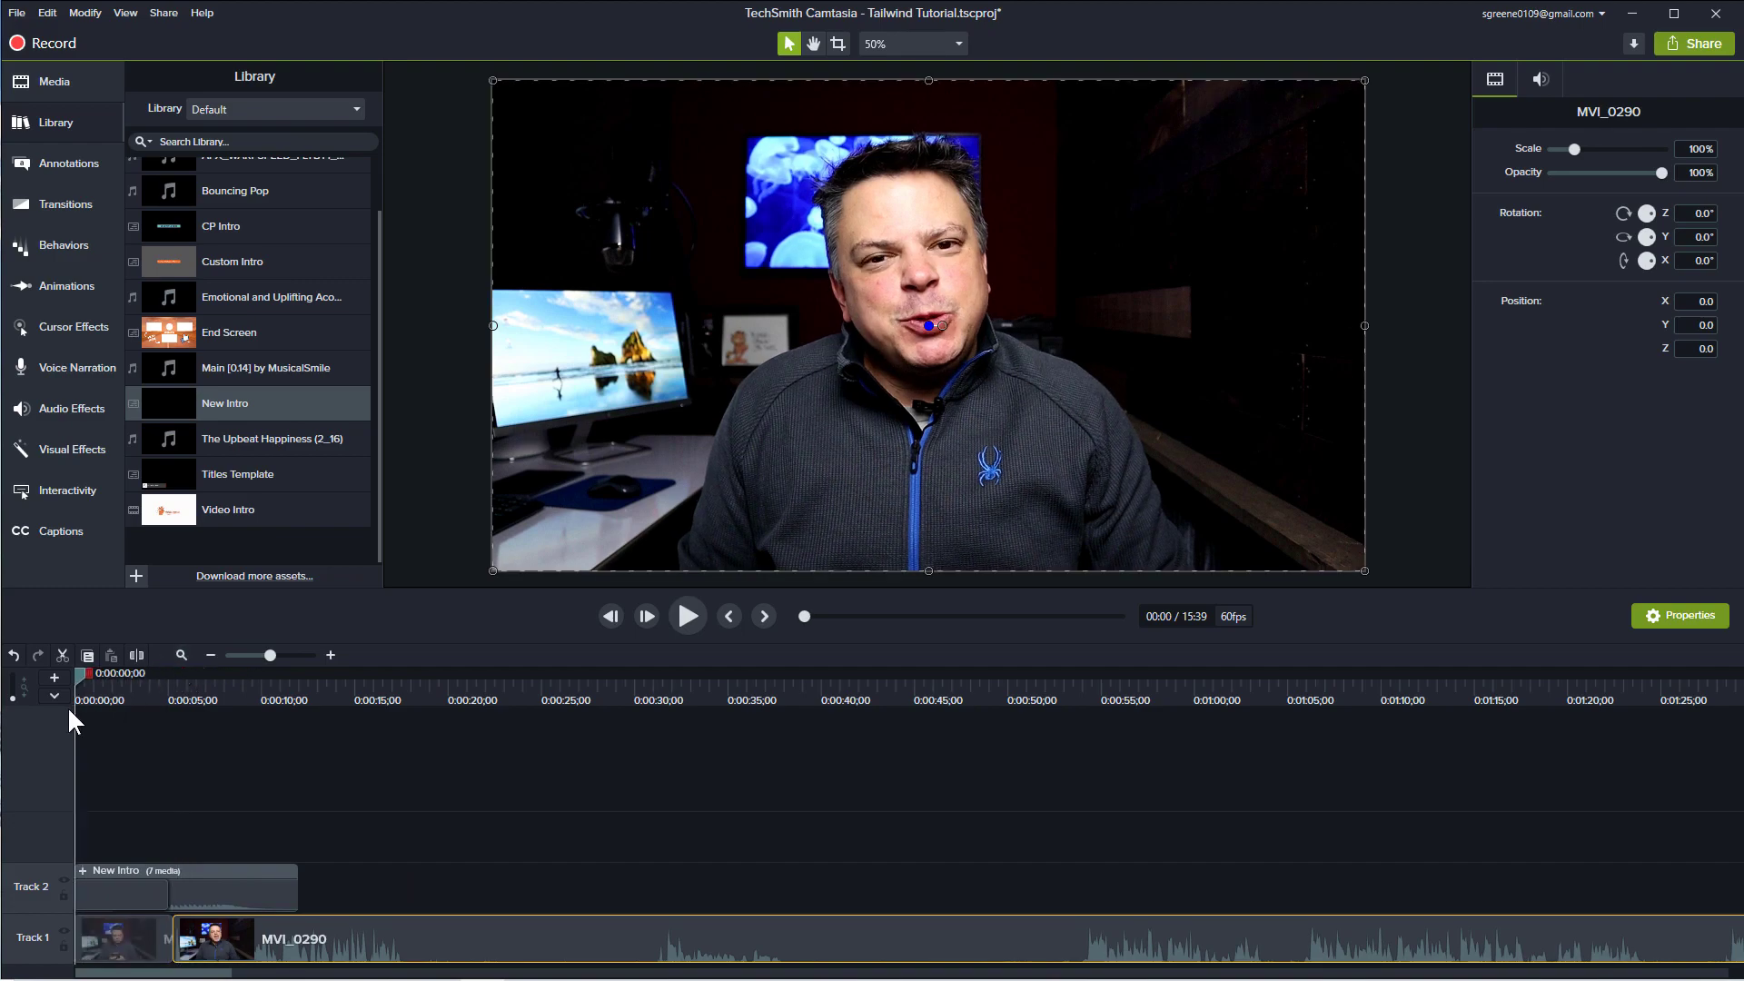
key("space")
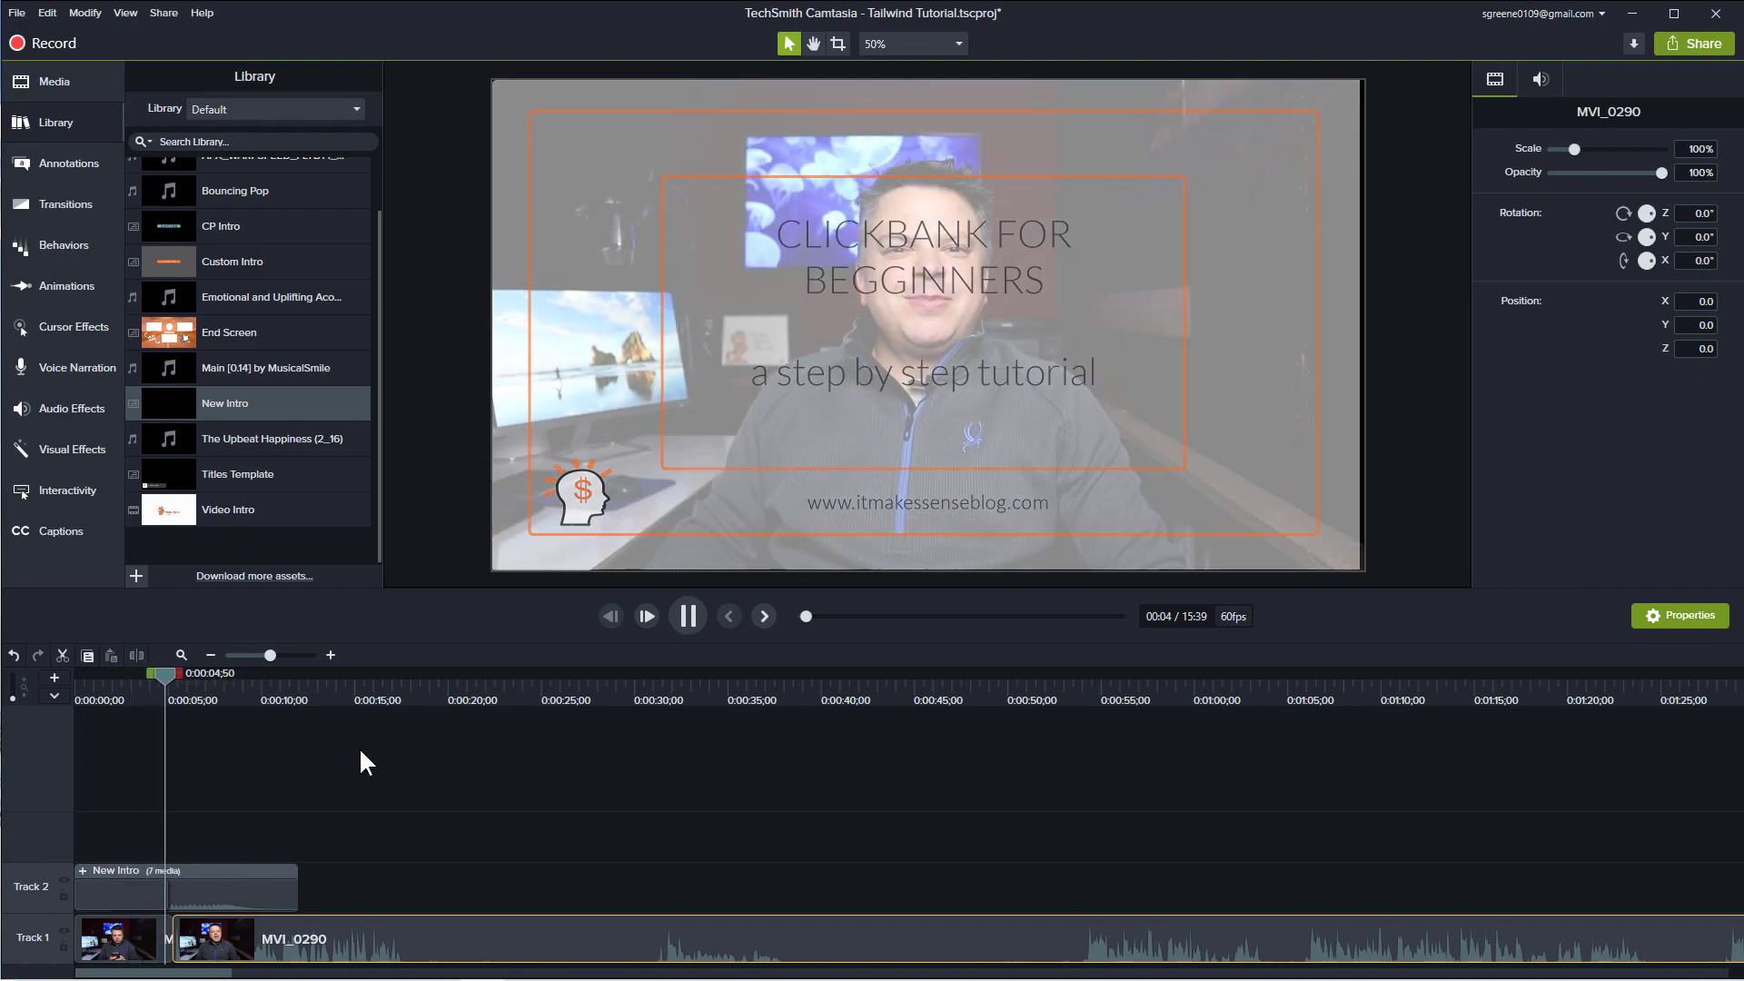
key("space")
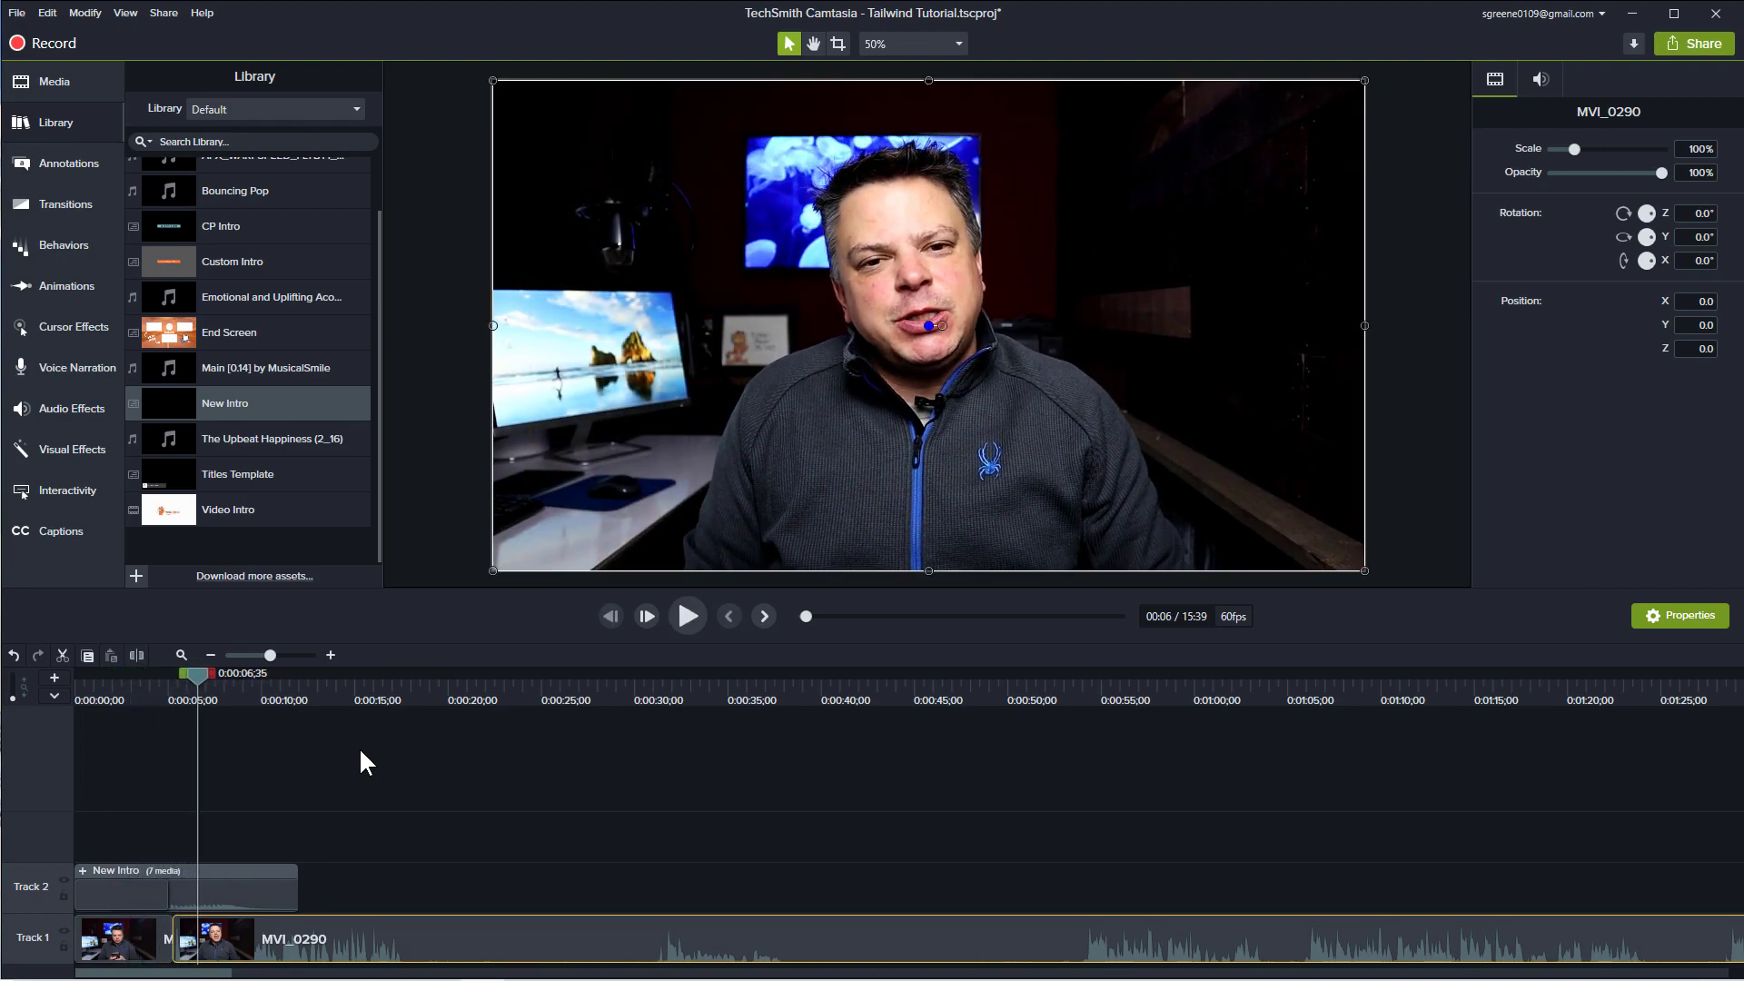
- Replace the intro's title and subtitle text with "Tailwind Tutorial", and collapse the New Intro group
left_click_drag(196, 678, 118, 720)
double_click(1036, 270)
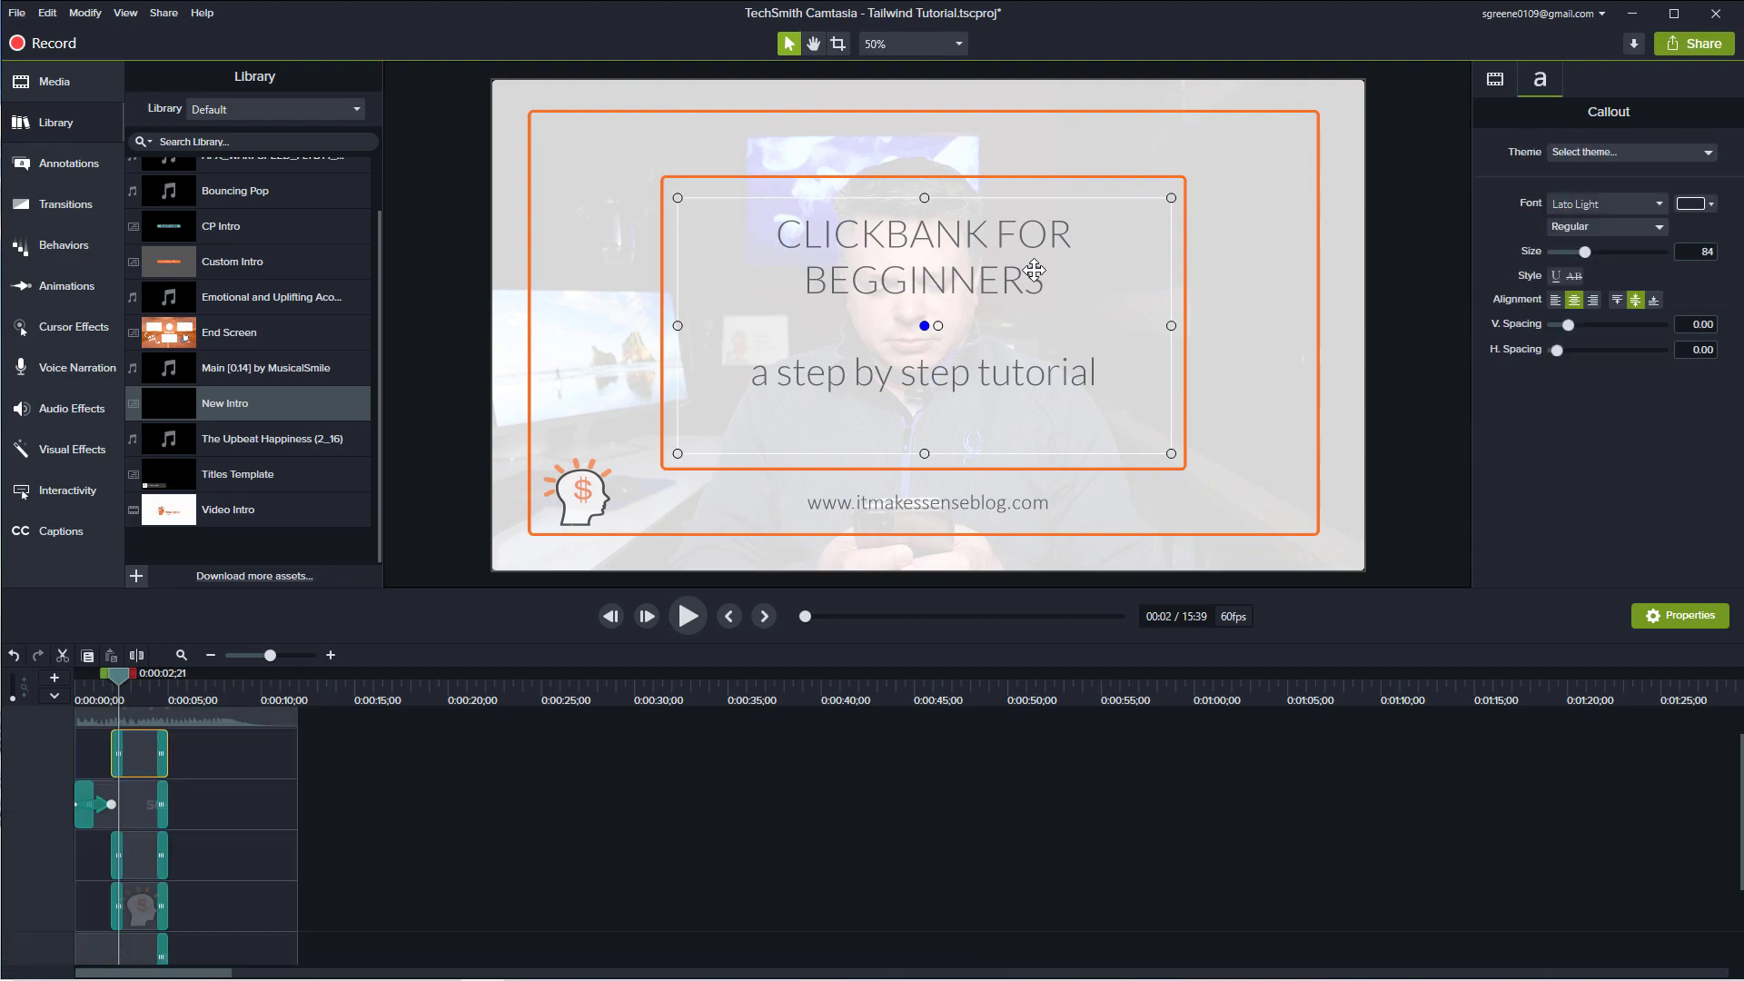
double_click(1012, 272)
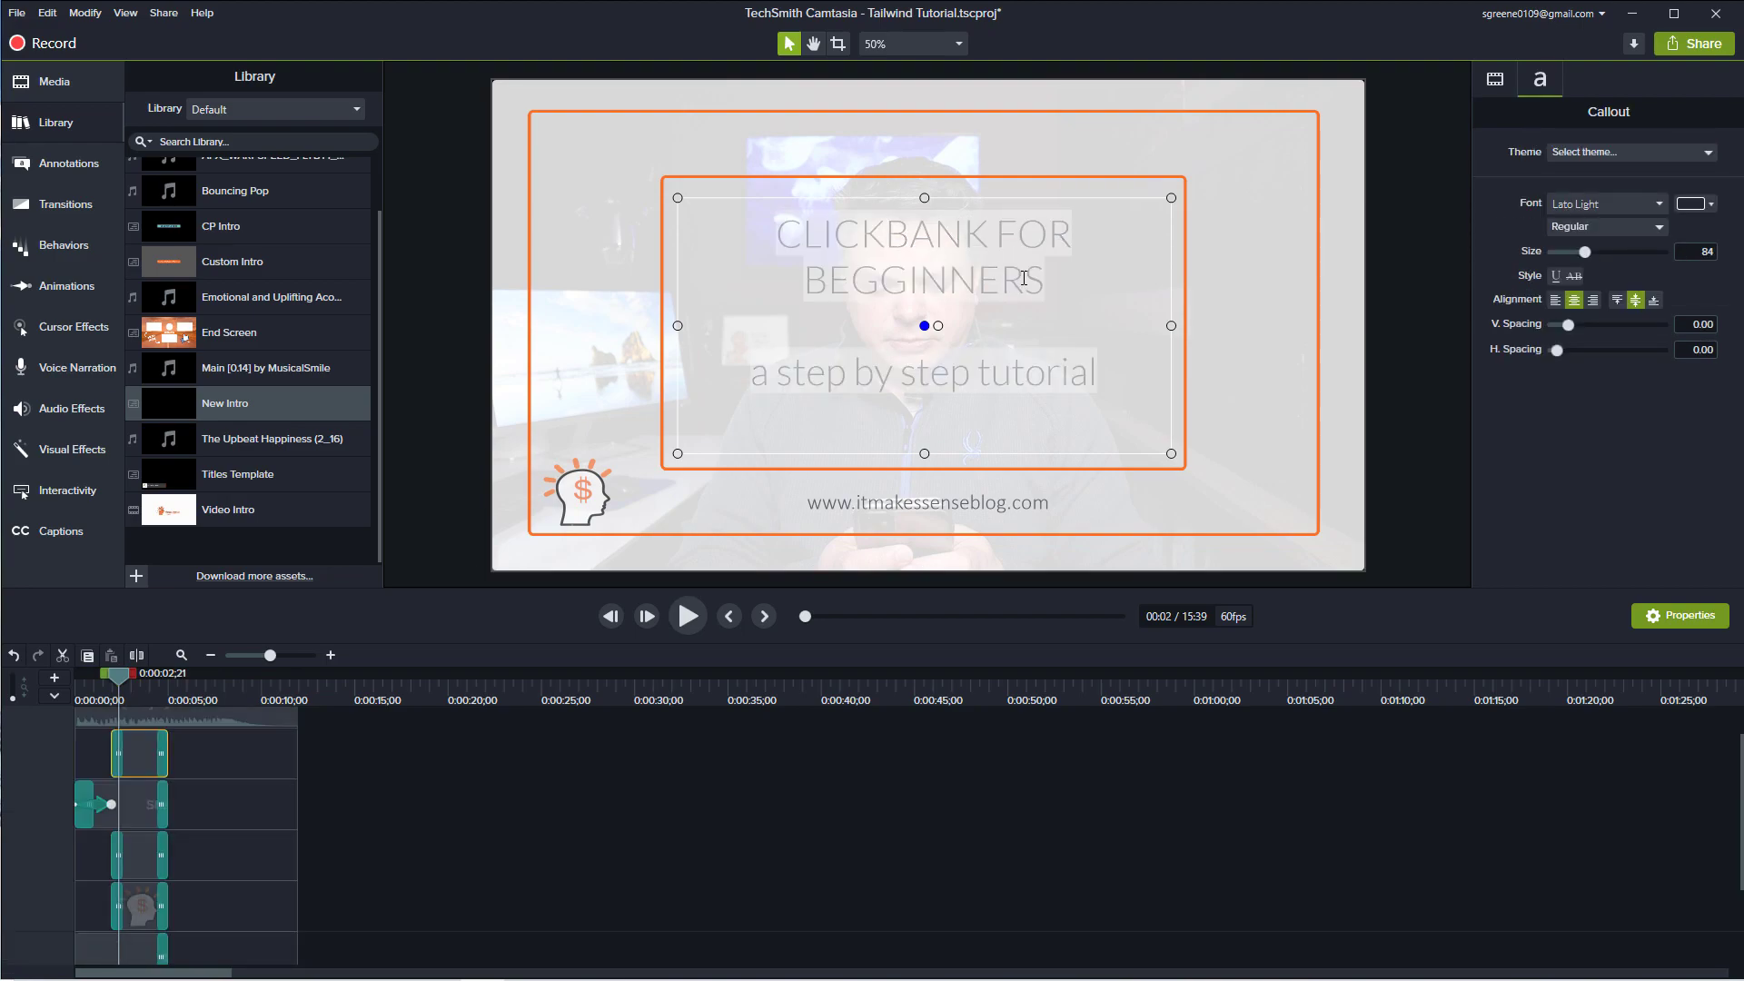
type("C")
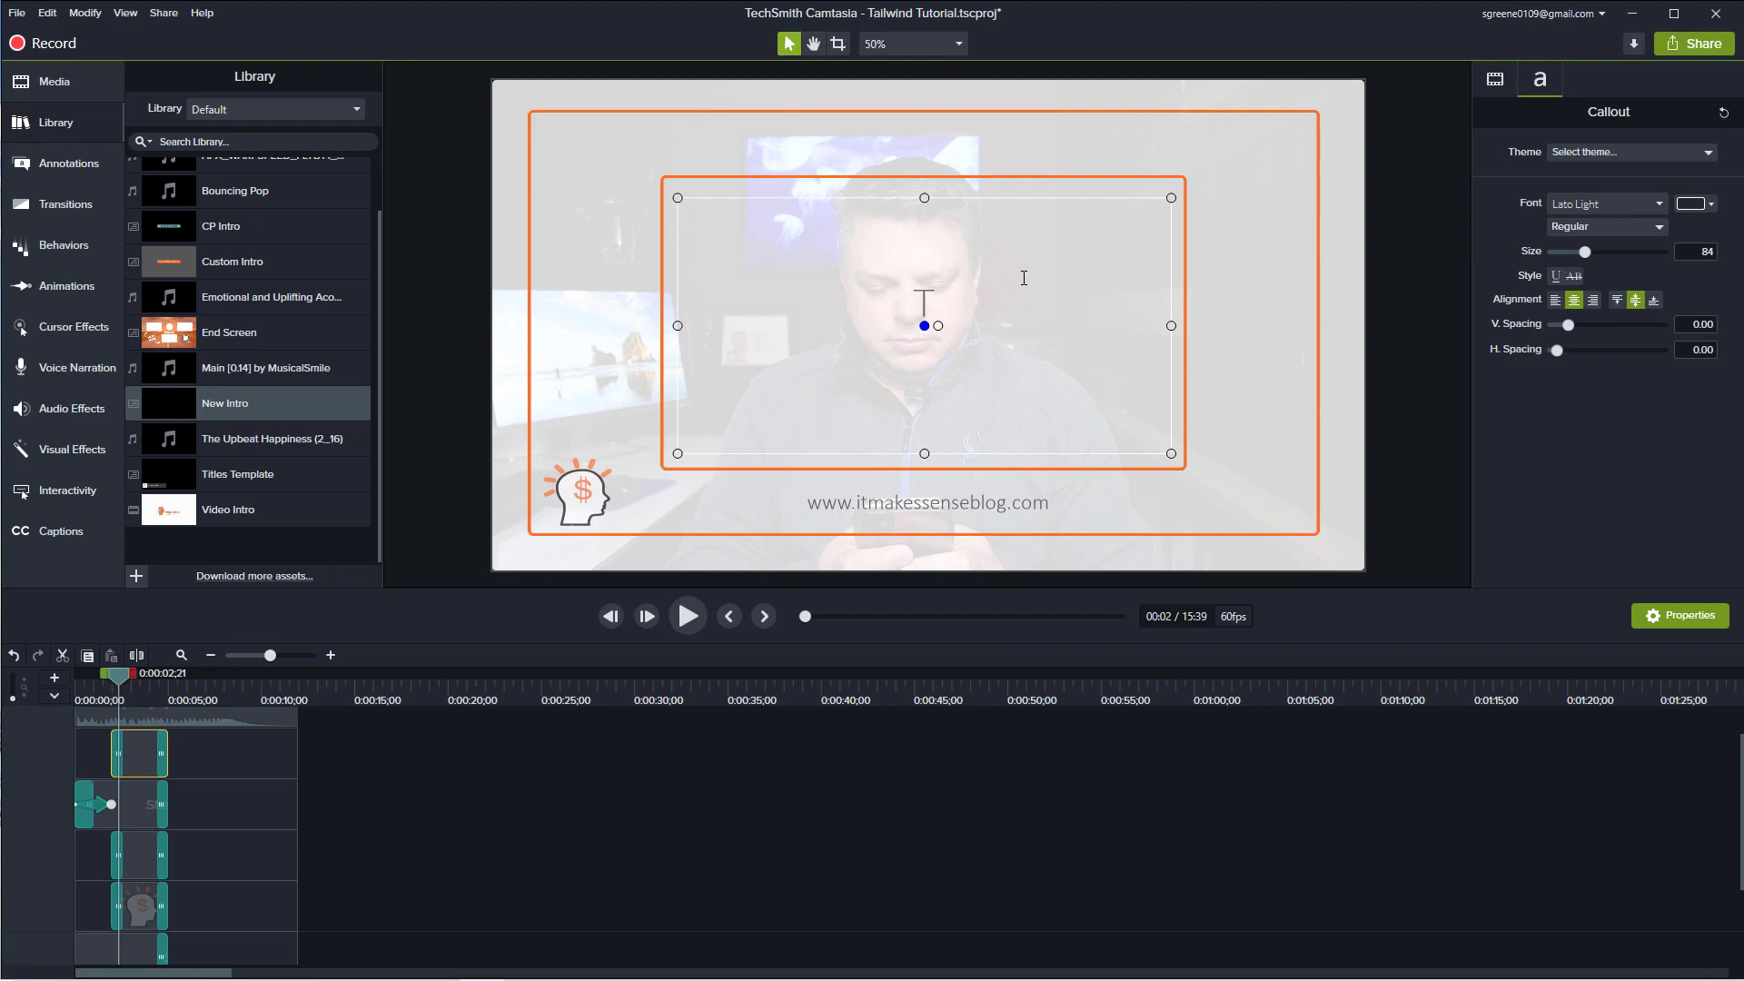
type("ailwind Tutorial")
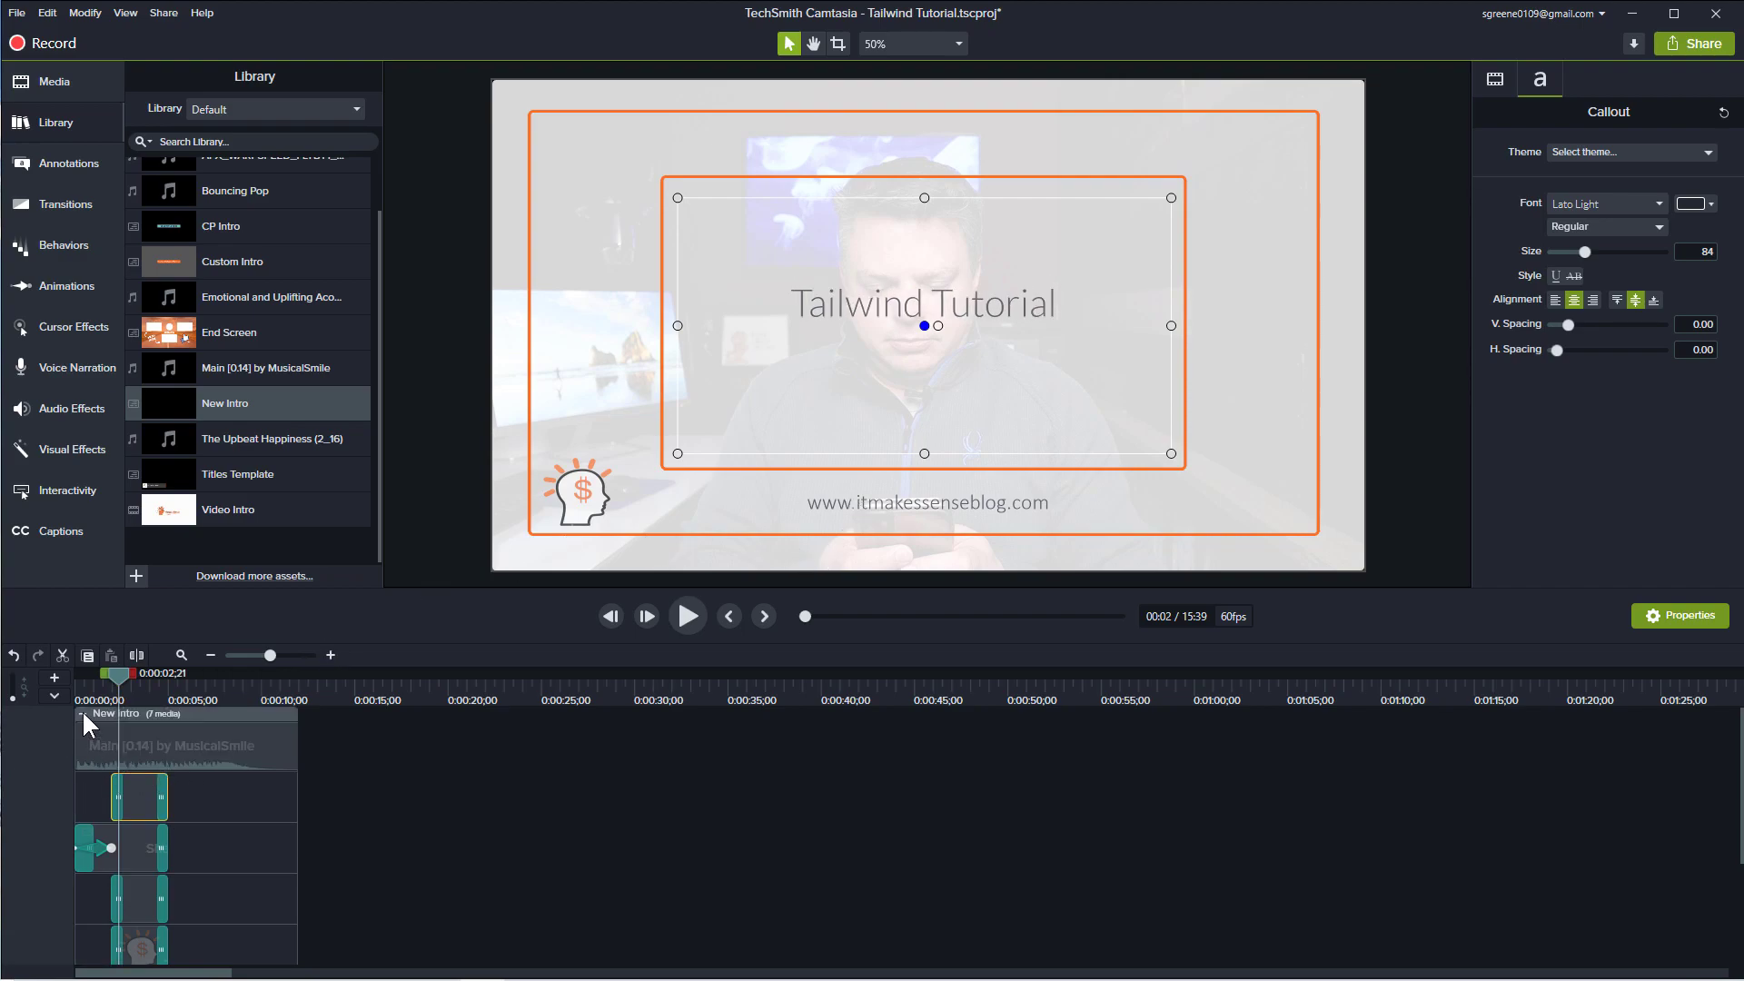
left_click(82, 710)
- Cut the timeline range from 0:00:17;31 to 0:00:54;16 out of the video and play across the join
left_click(160, 689)
key("space")
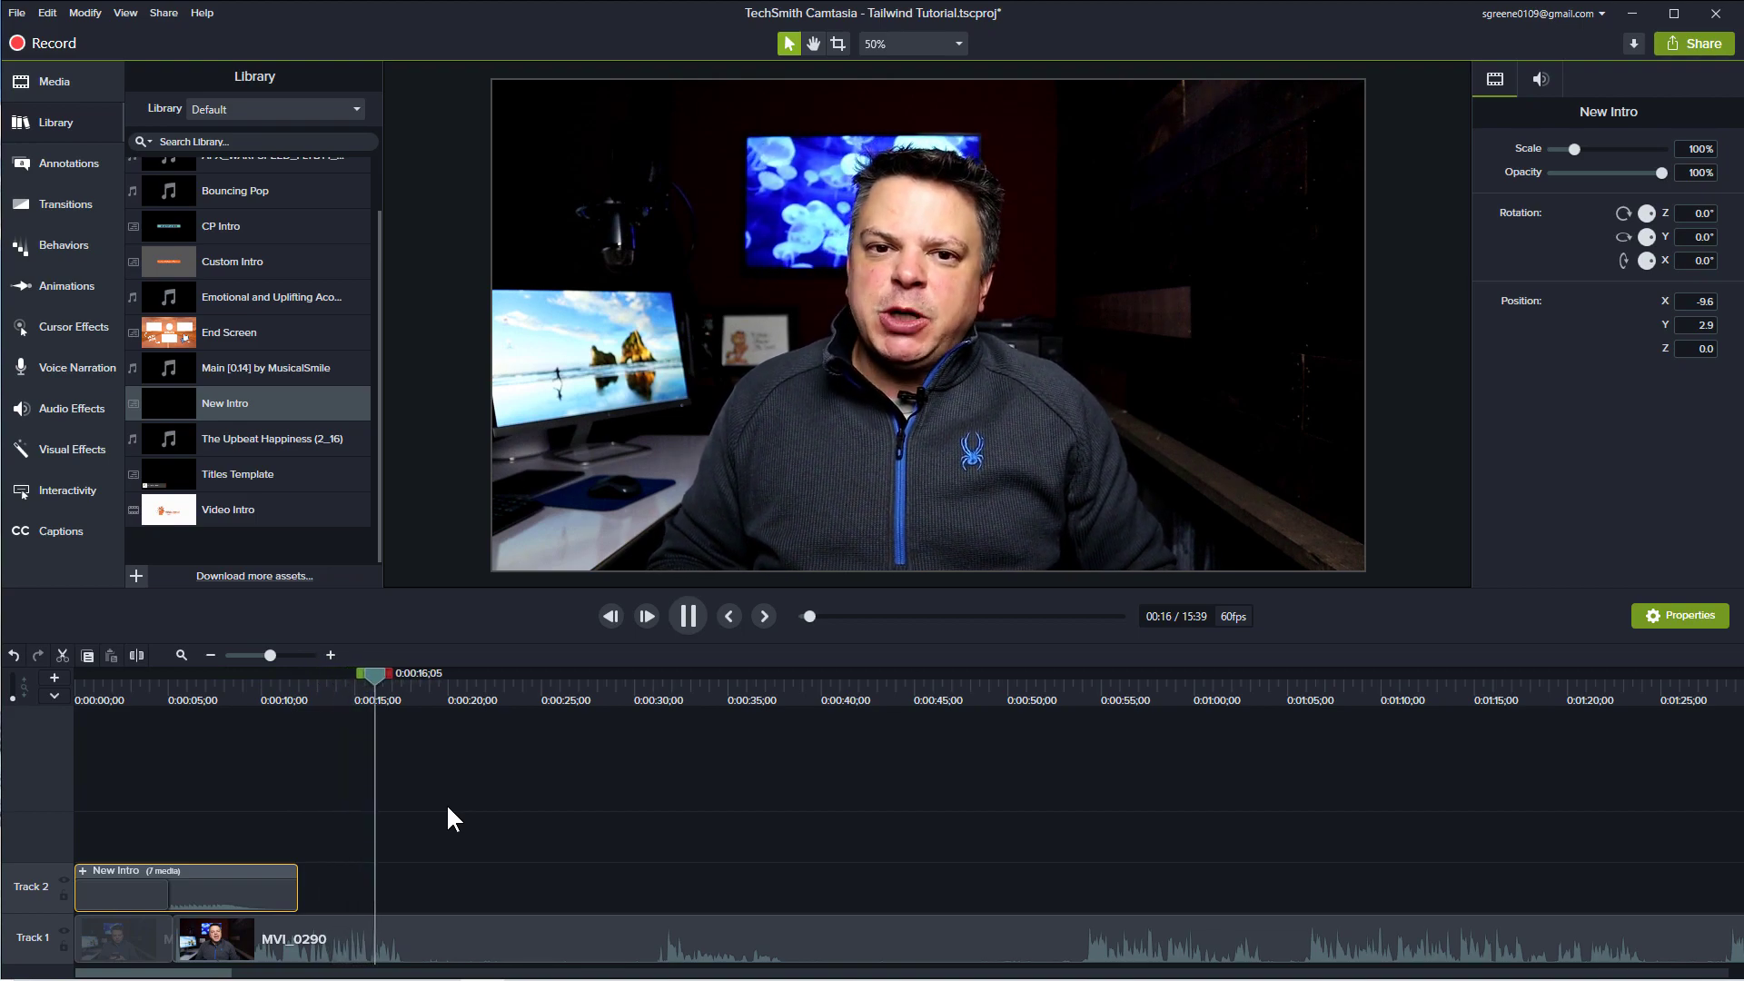
key("space")
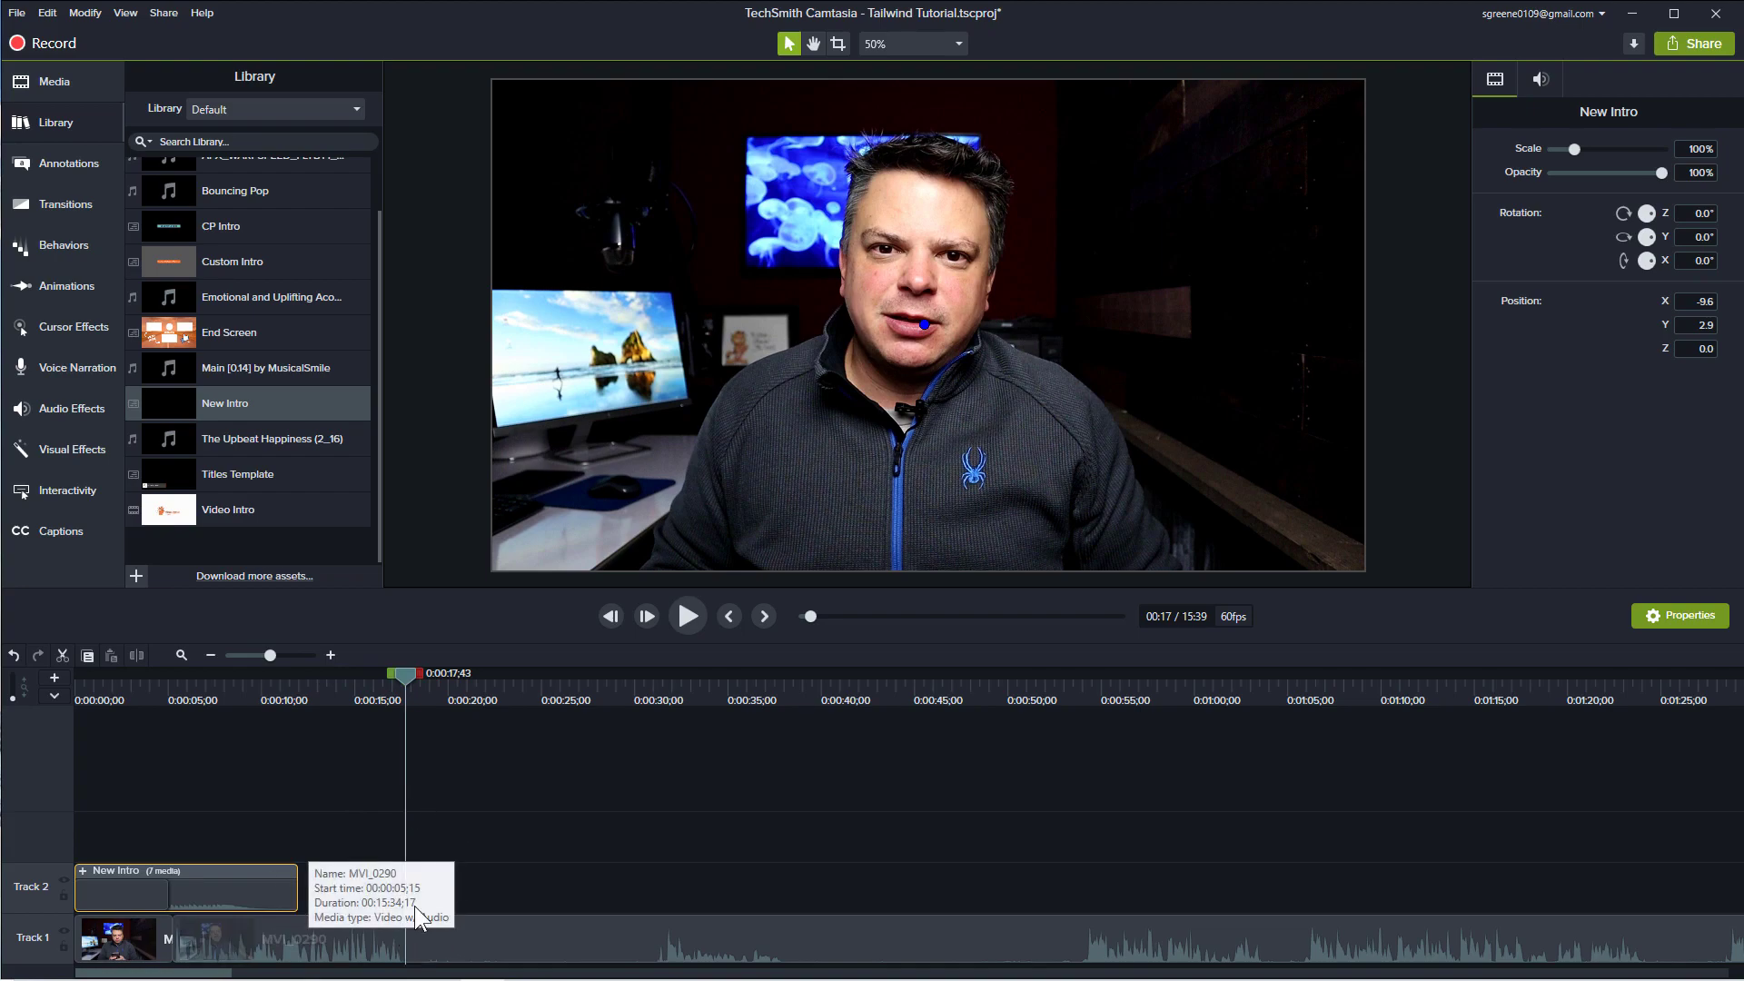
left_click_drag(405, 672, 401, 672)
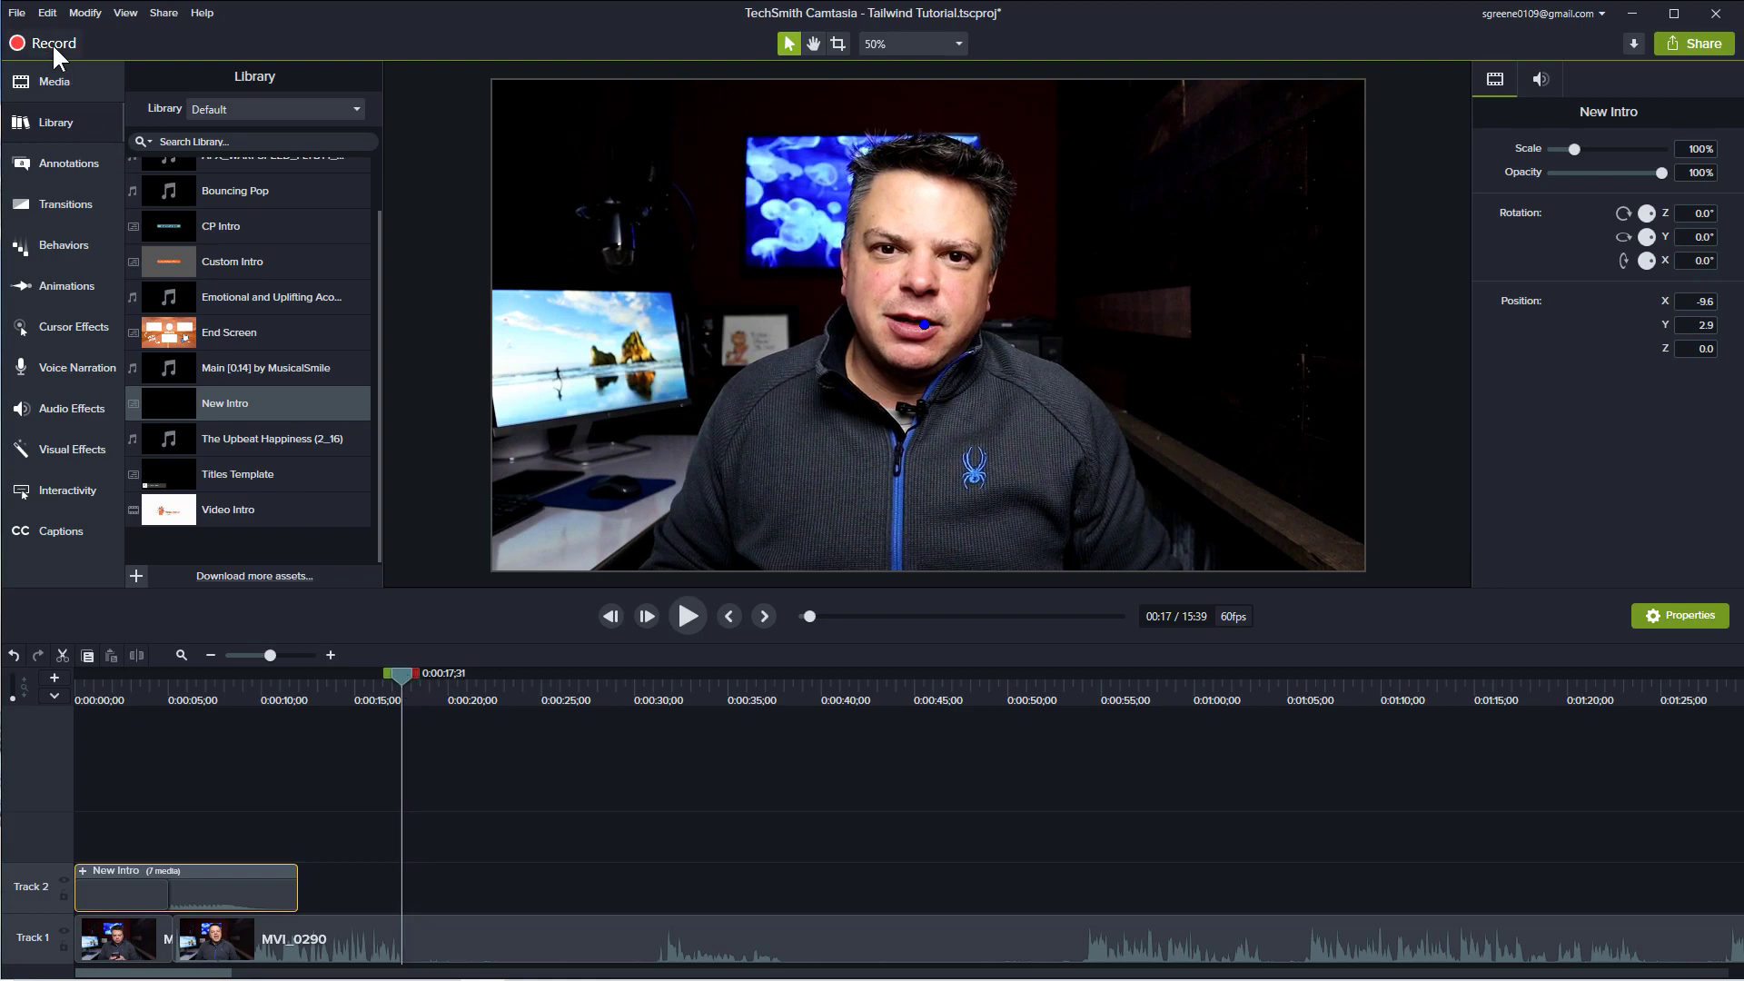
left_click(44, 12)
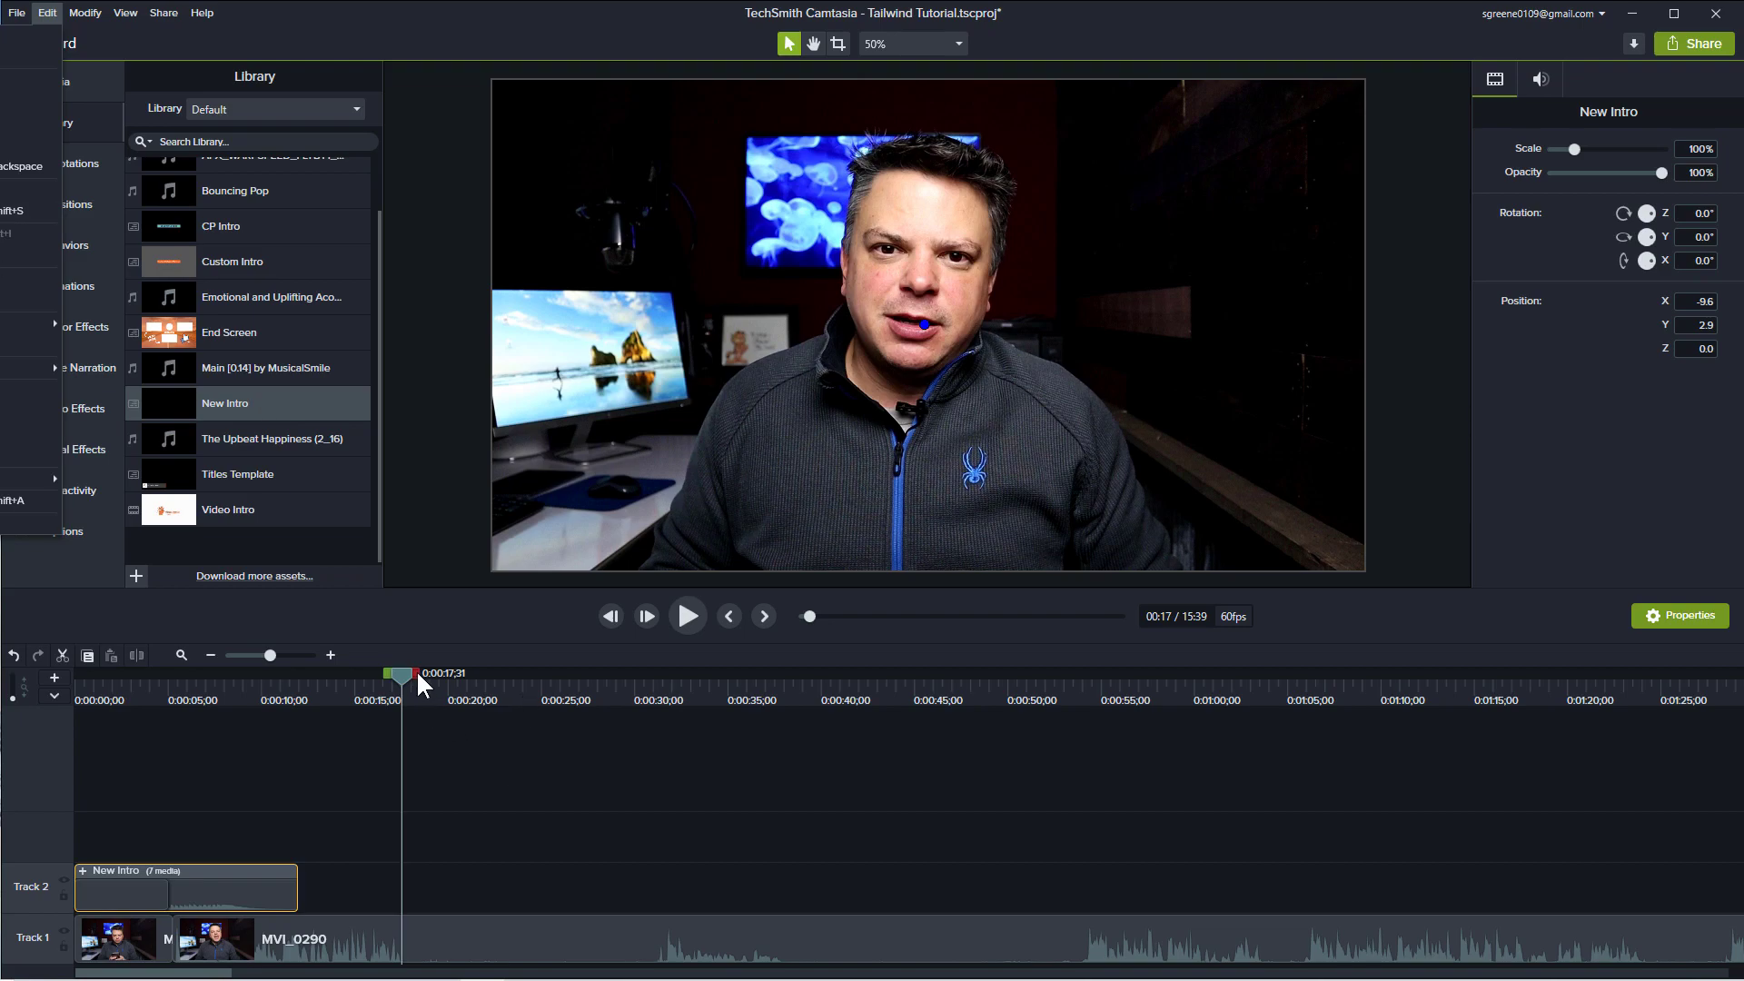
left_click_drag(416, 670, 1100, 803)
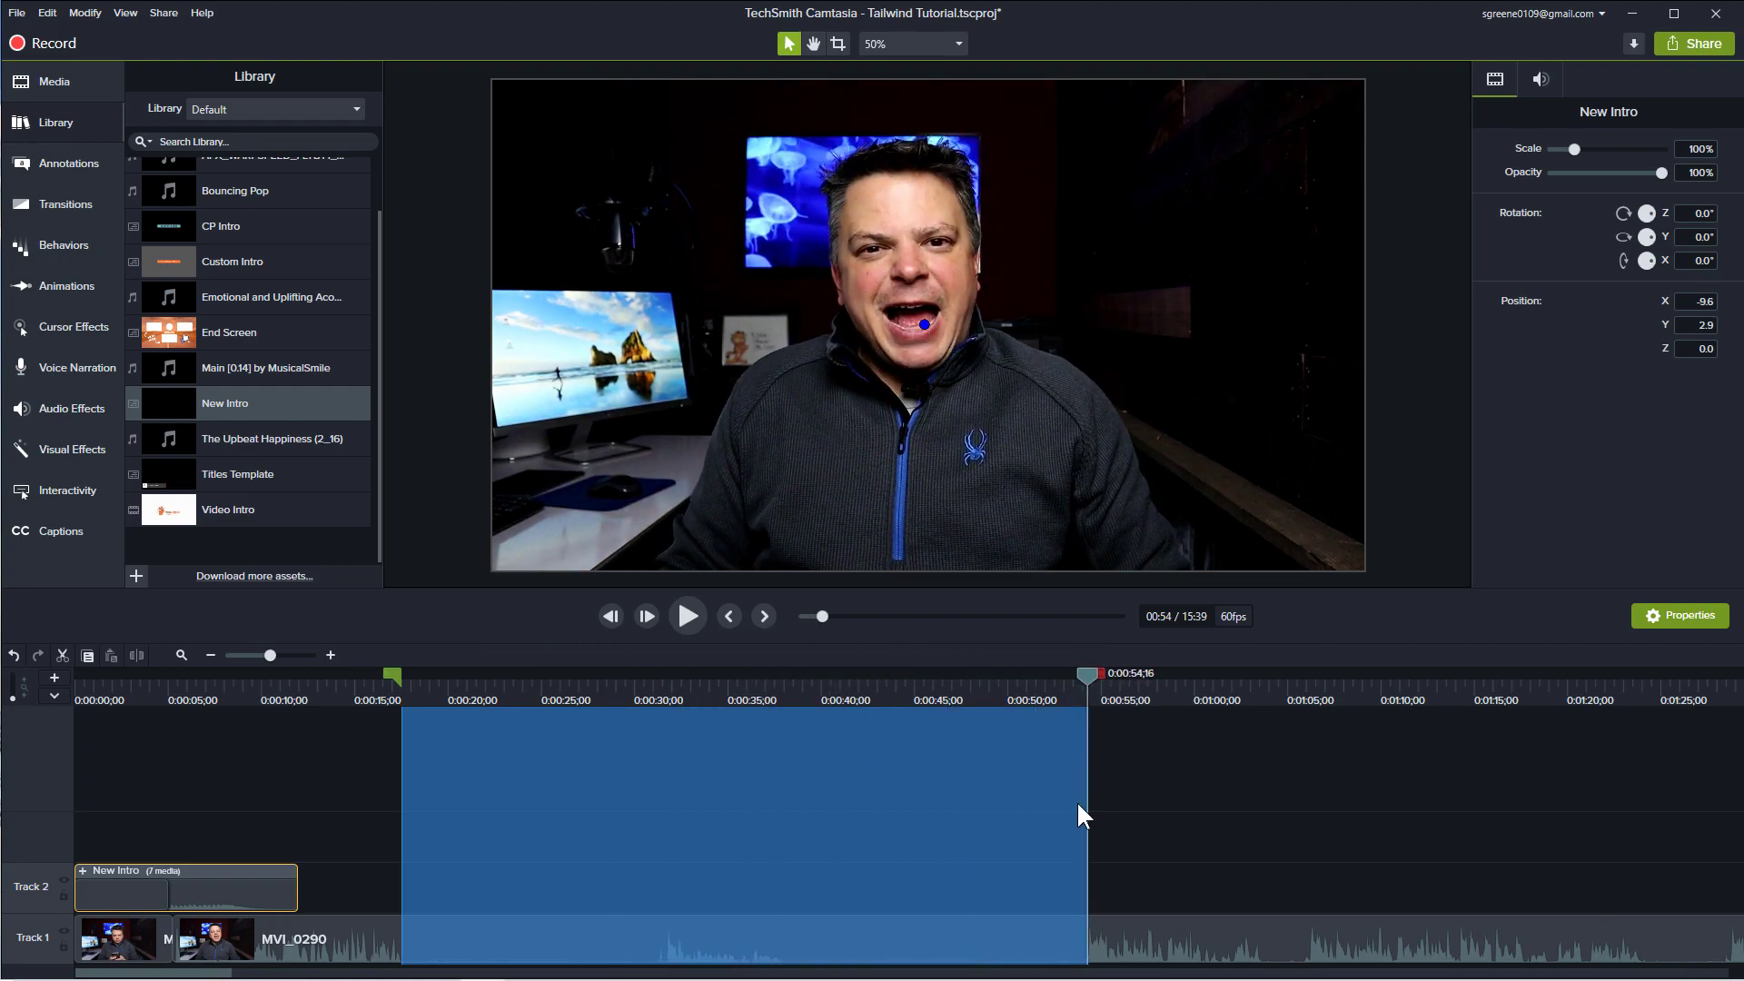
left_click(62, 655)
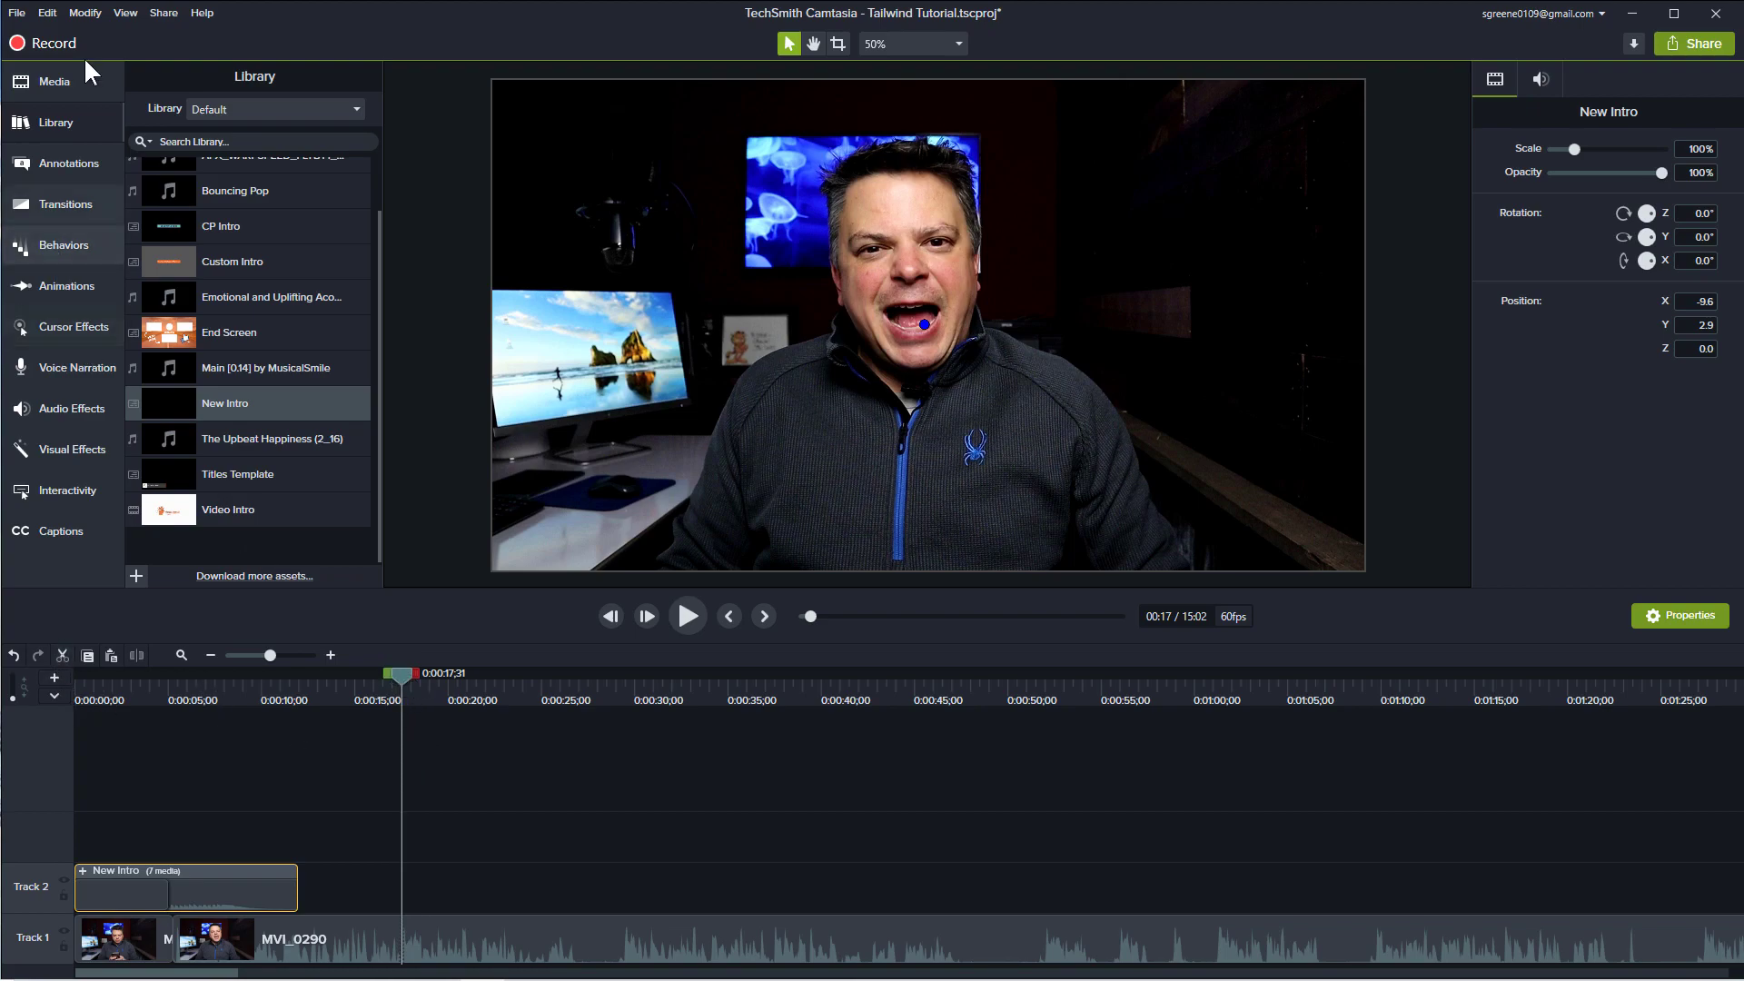
left_click_drag(406, 677, 351, 681)
key("space")
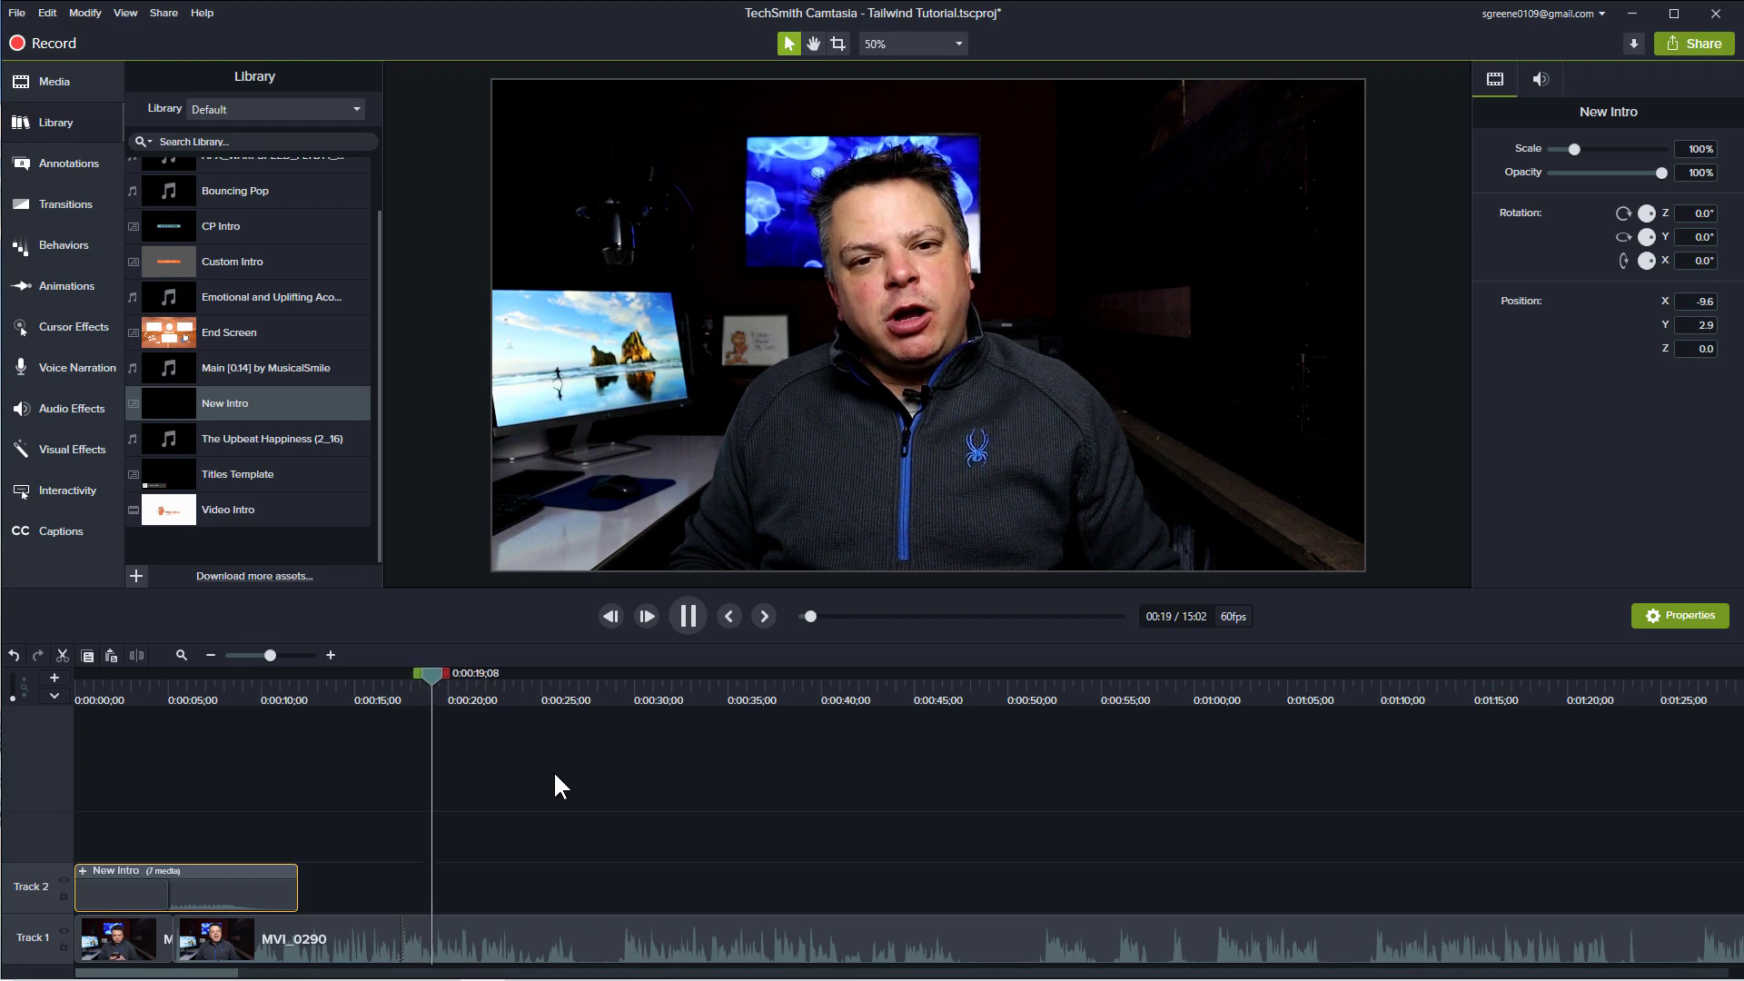
key("space")
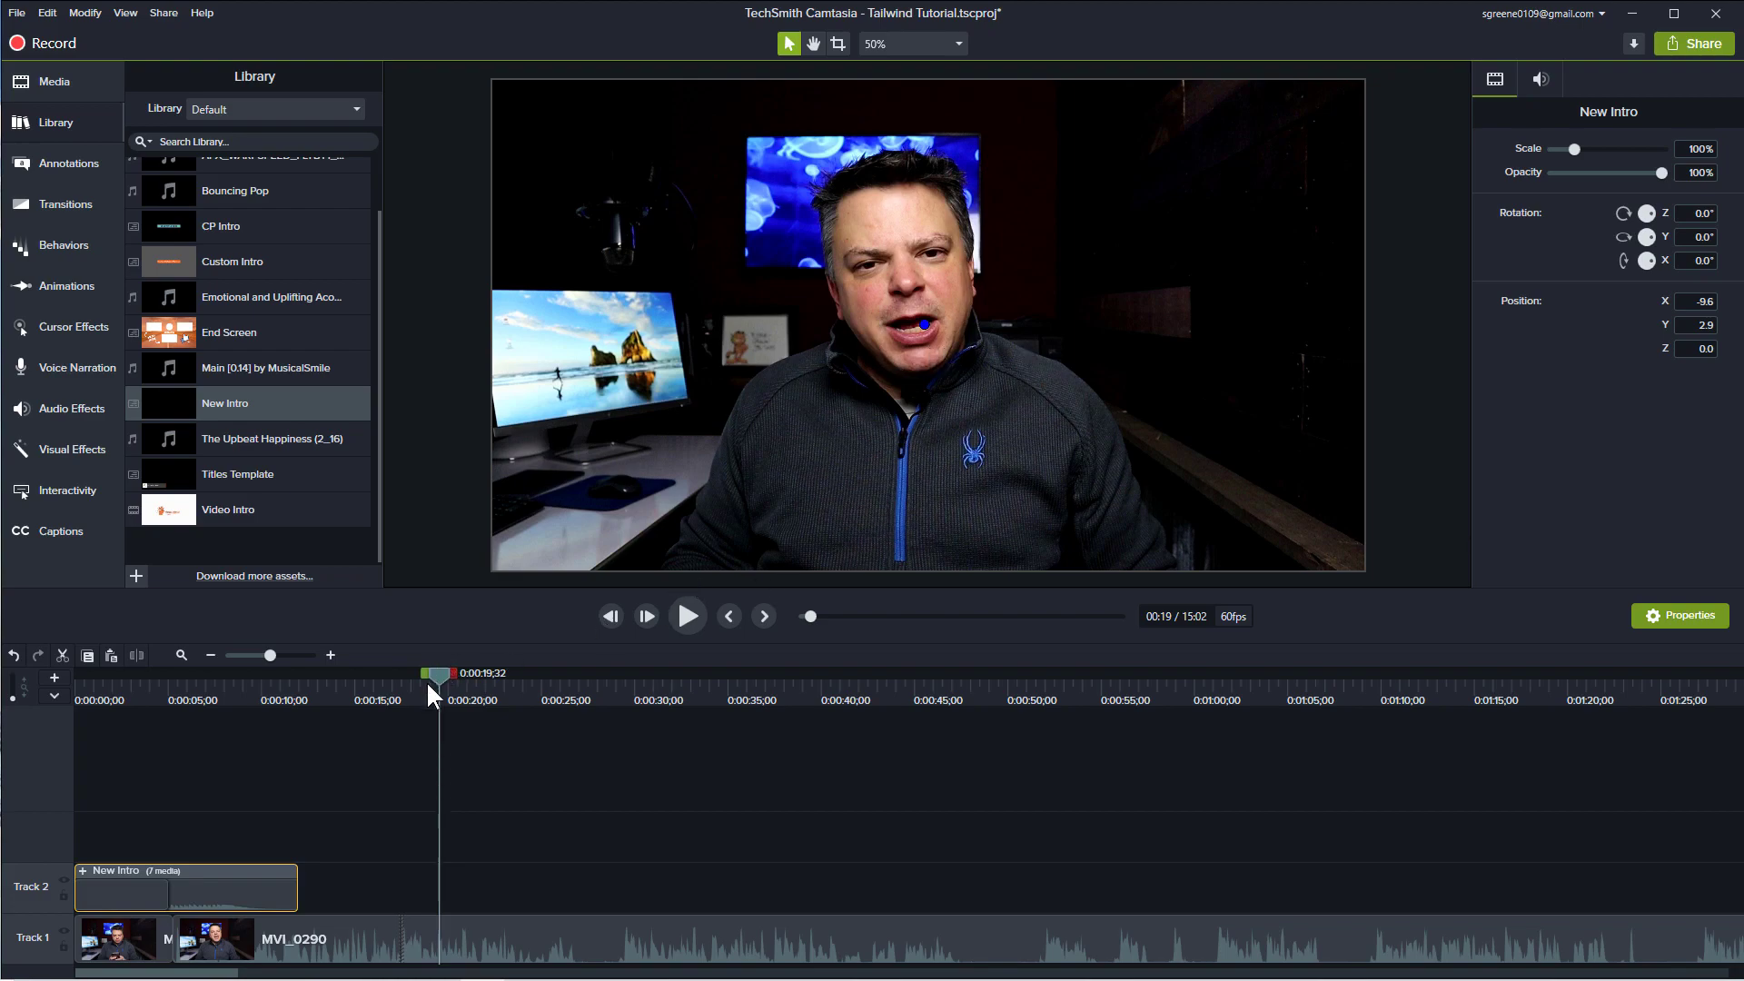
- Split the MVI_0290 clip at 0:00:17;30, at the join left by the cut
left_click(331, 654)
left_click_drag(436, 674, 249, 749)
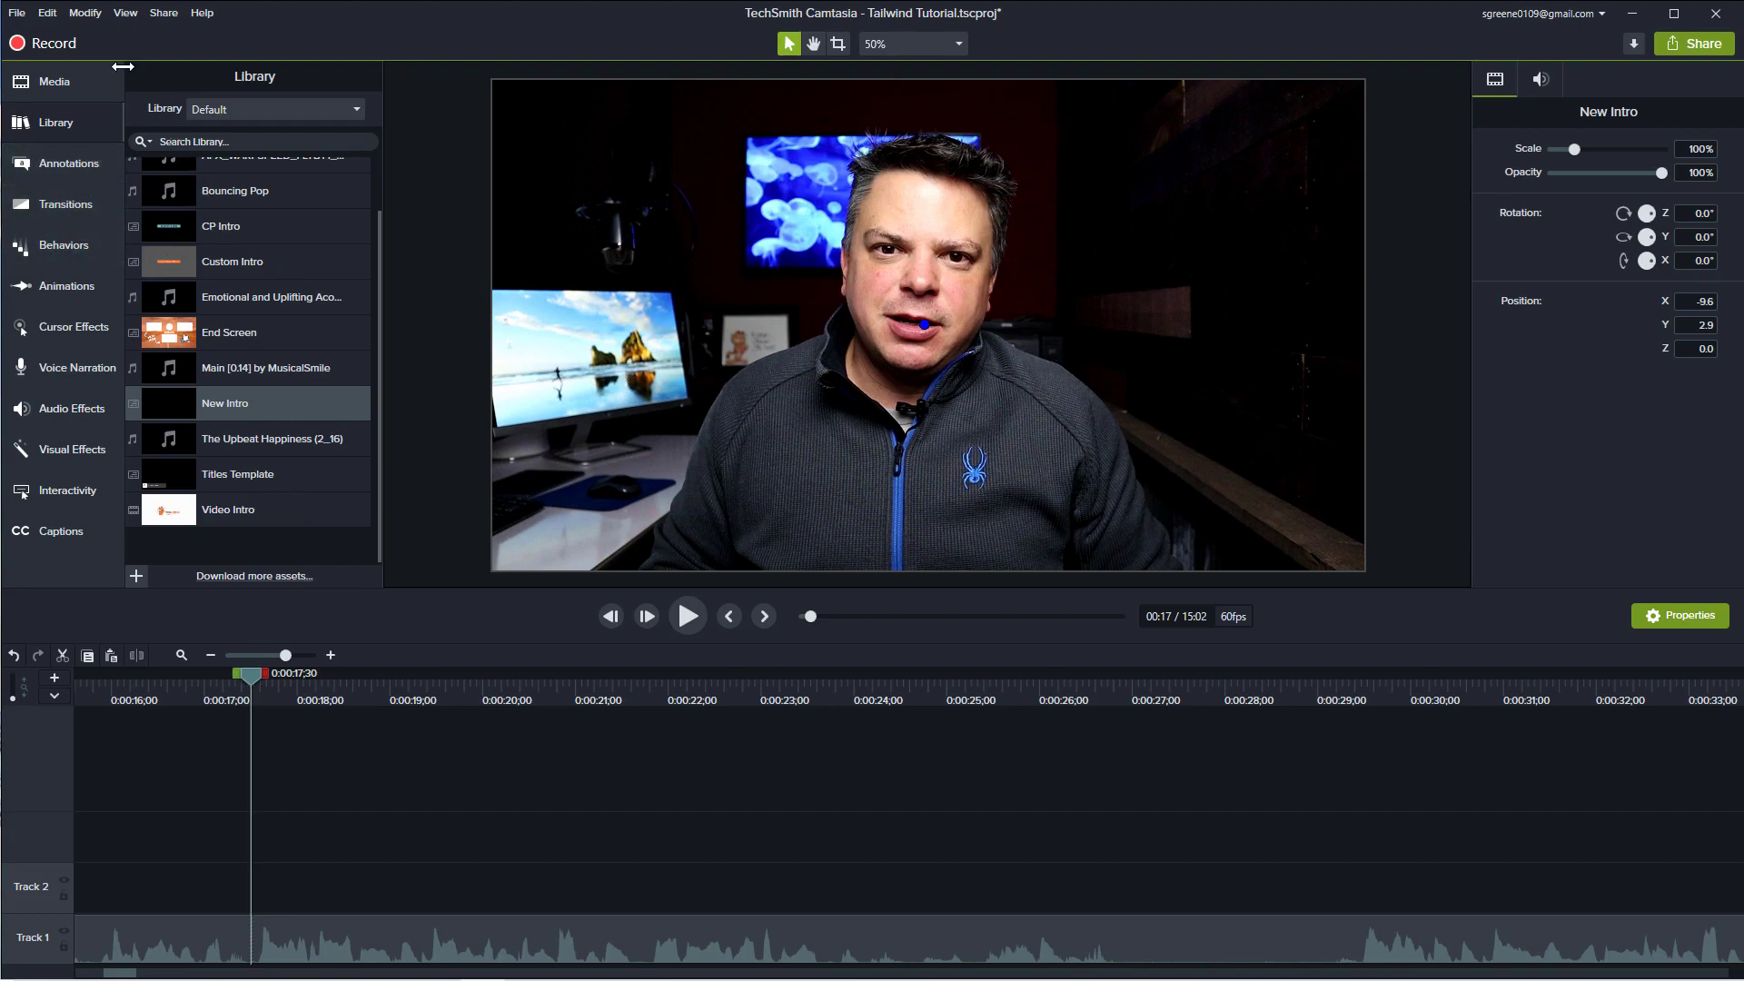
left_click(48, 13)
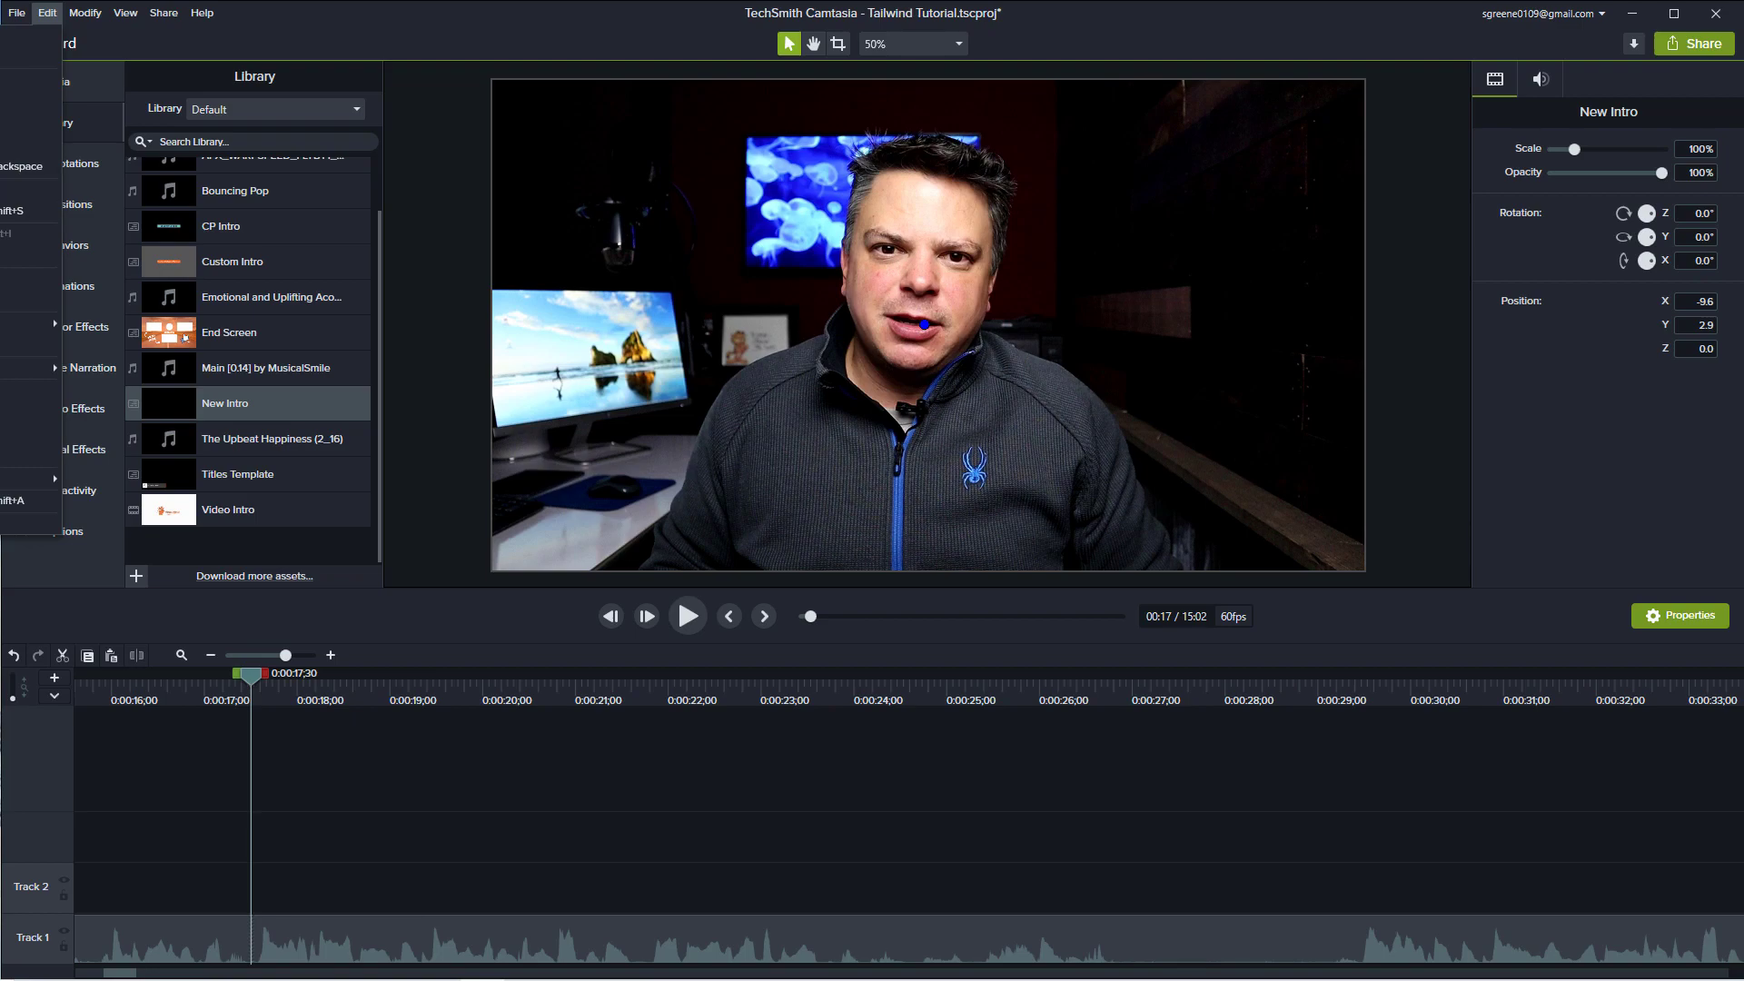
left_click(28, 211)
- Scale the MVI_0290 segment after the split to 112.3% and play across the transition into it
left_click(347, 930)
left_click_drag(241, 673, 284, 676)
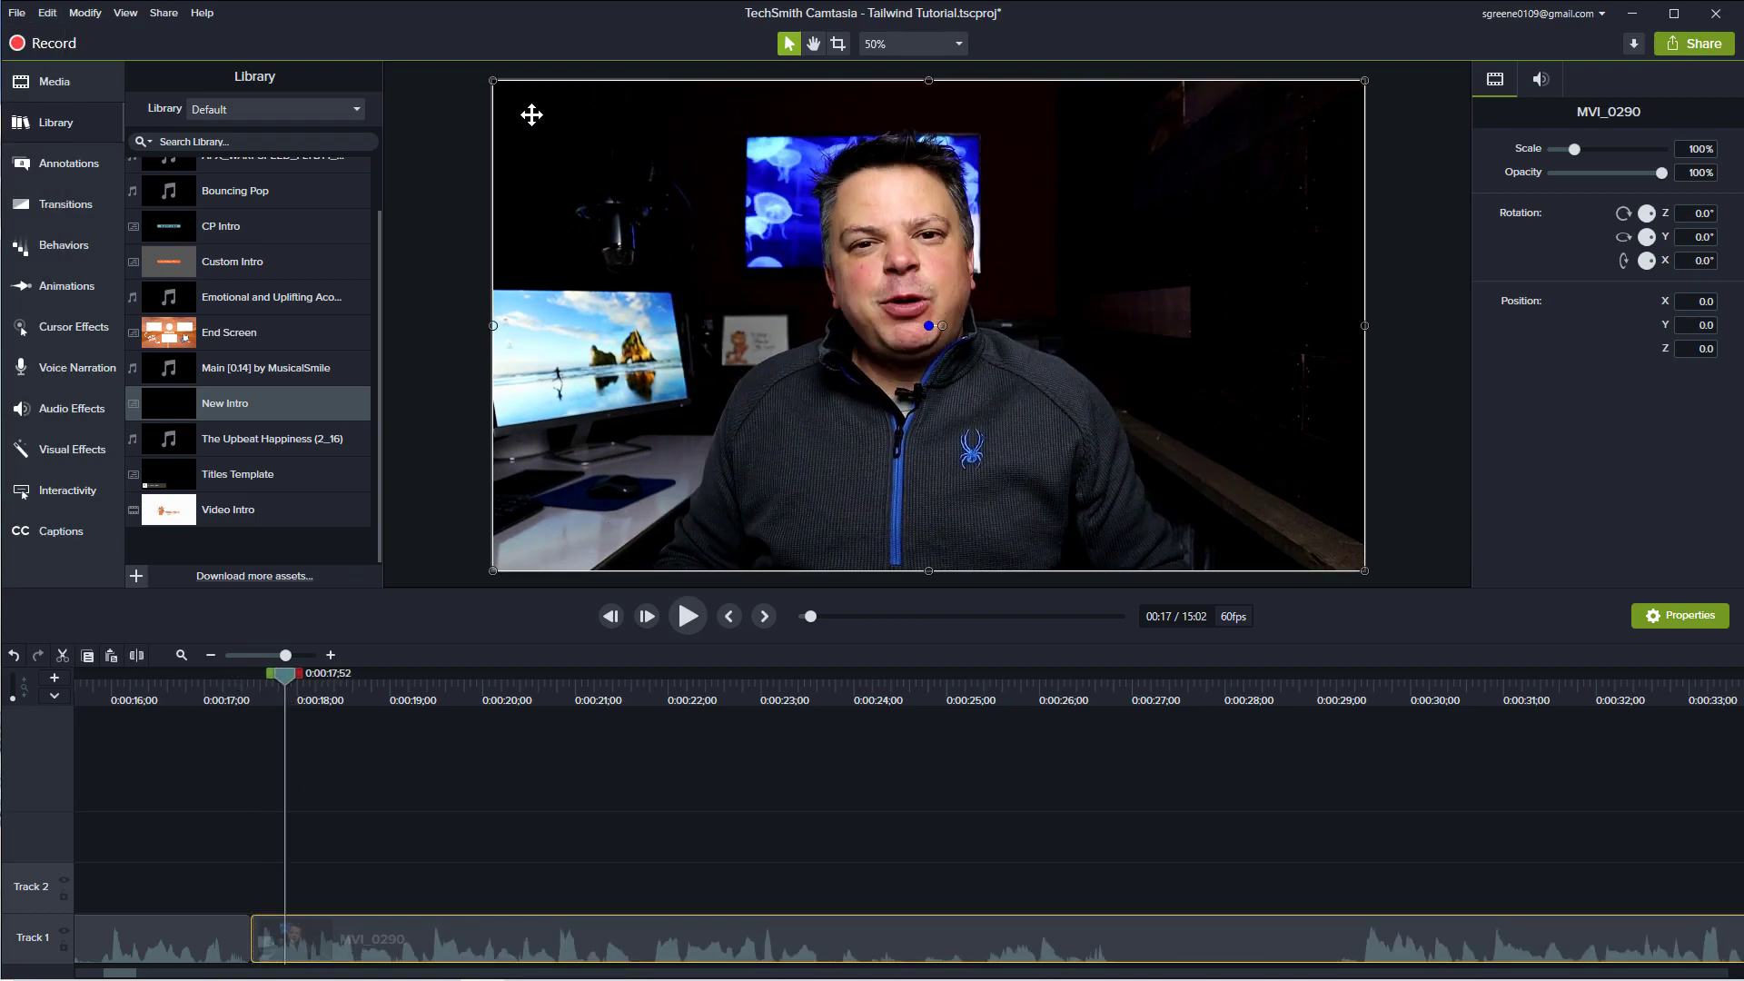
left_click_drag(493, 81, 389, 44)
left_click_drag(869, 258, 908, 353)
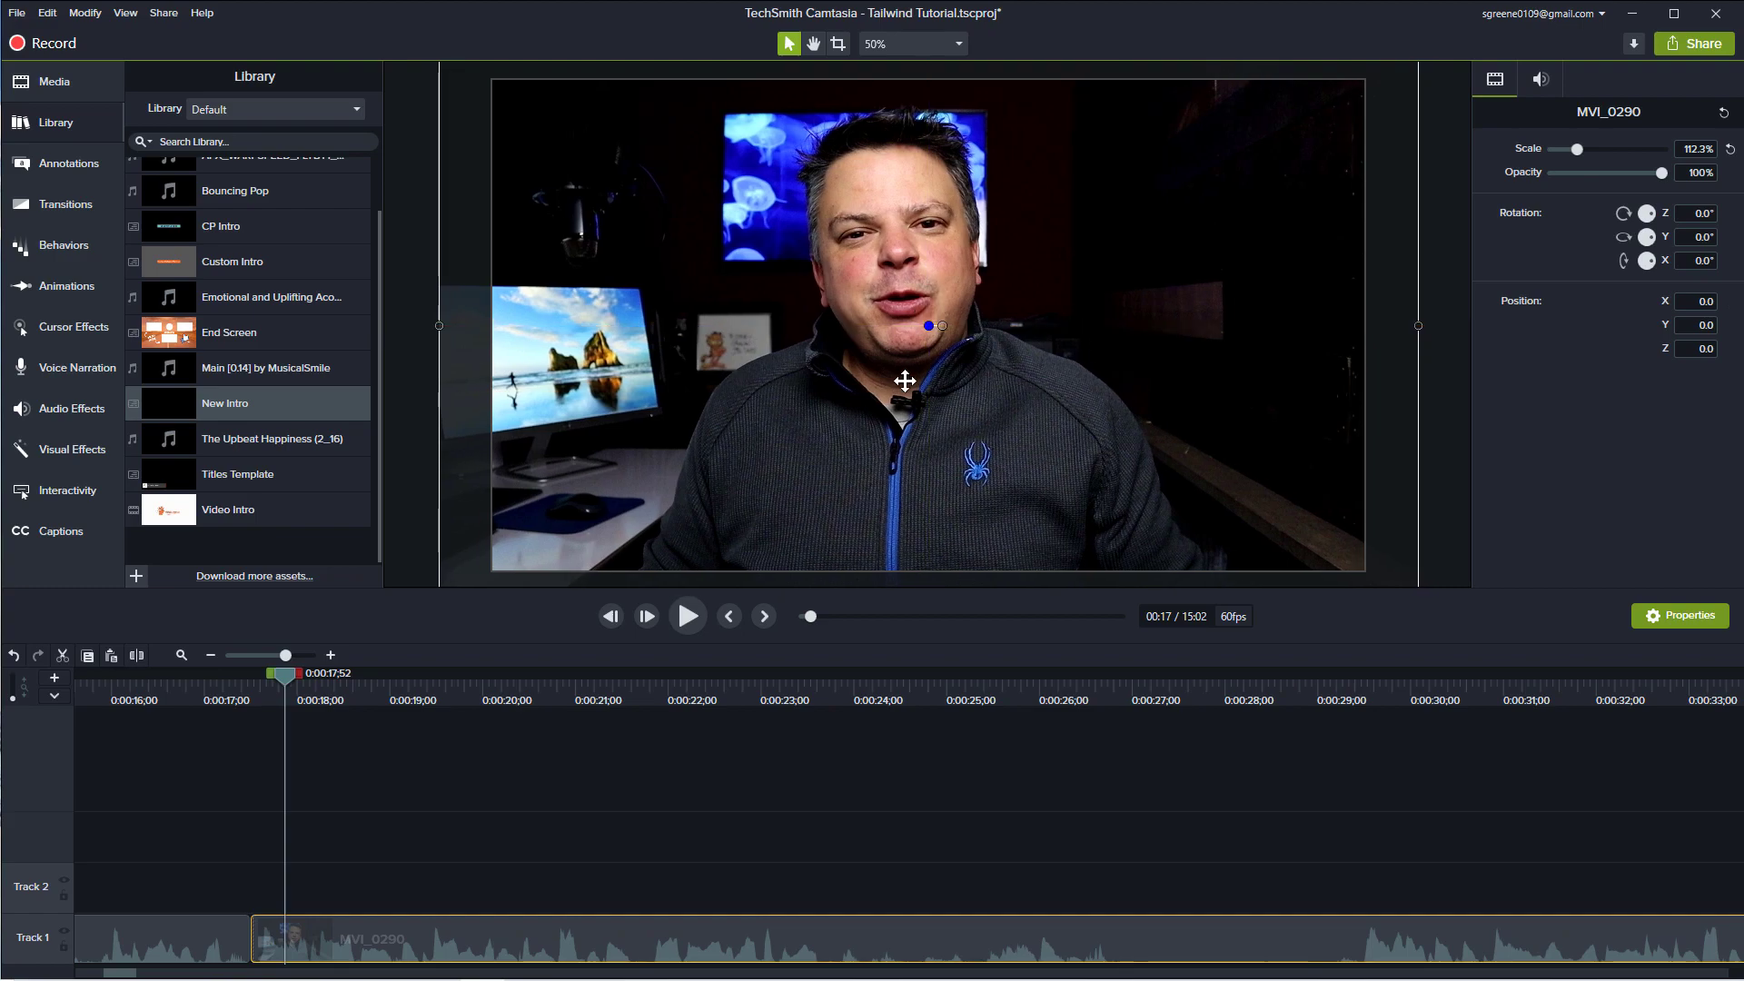
left_click_drag(283, 670, 120, 703)
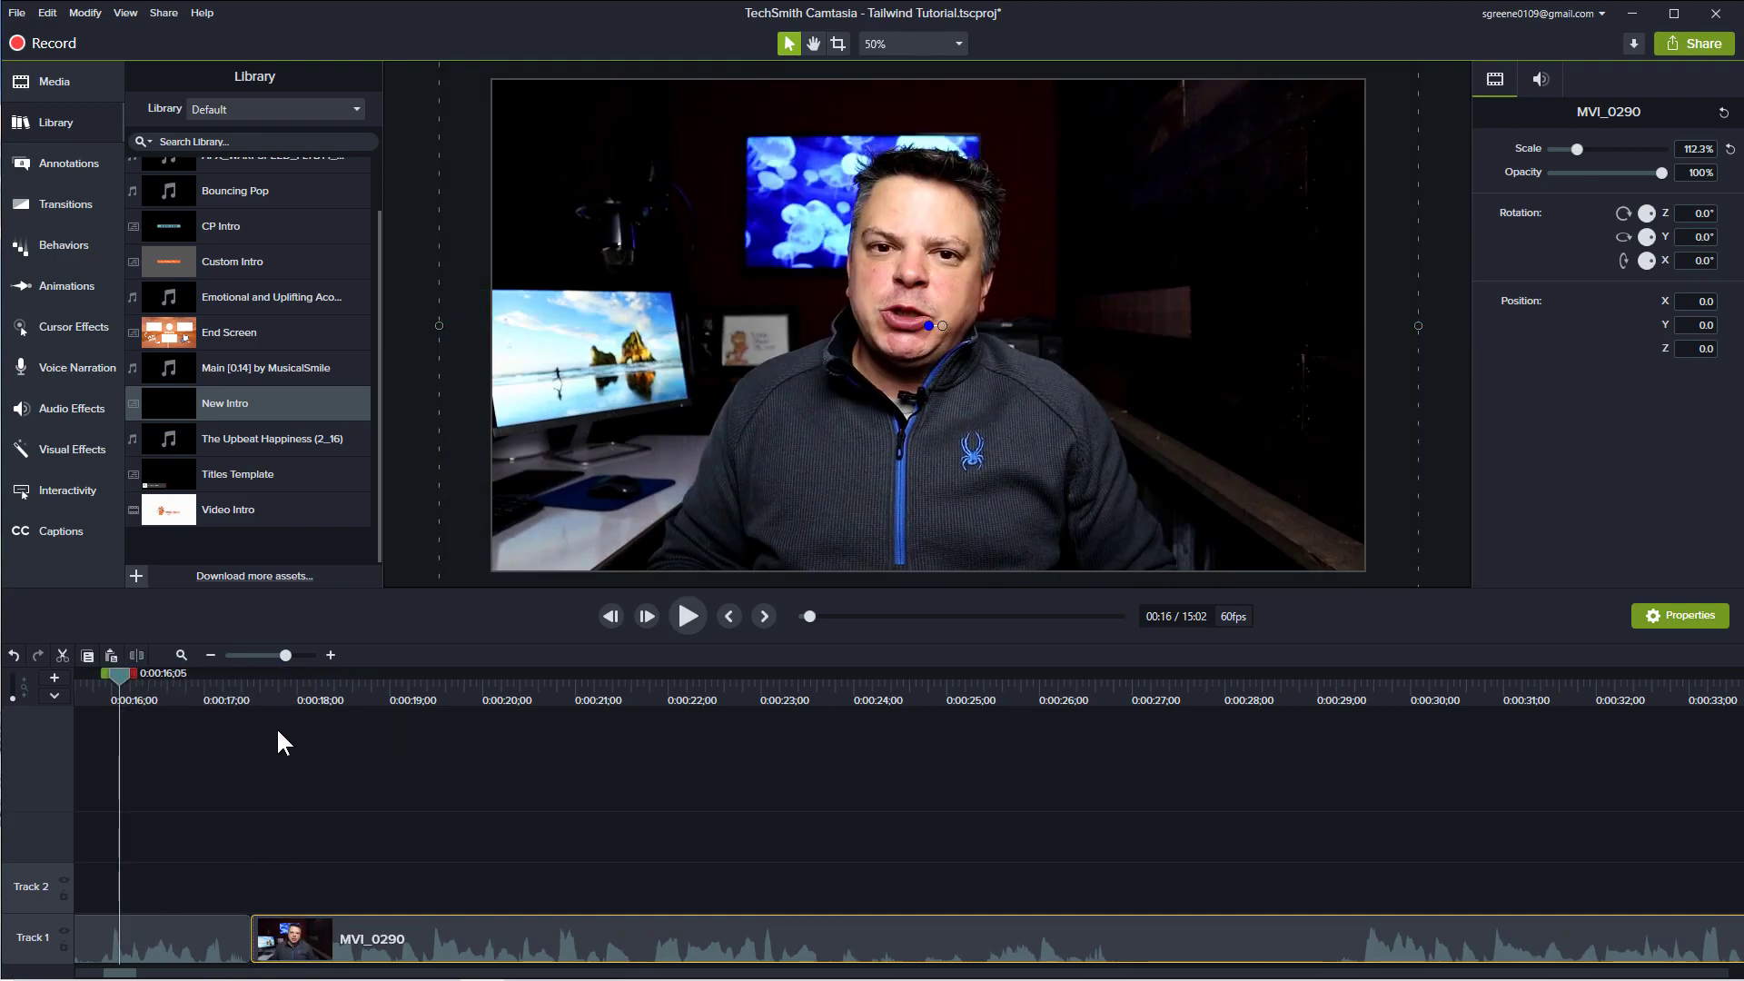
key("space")
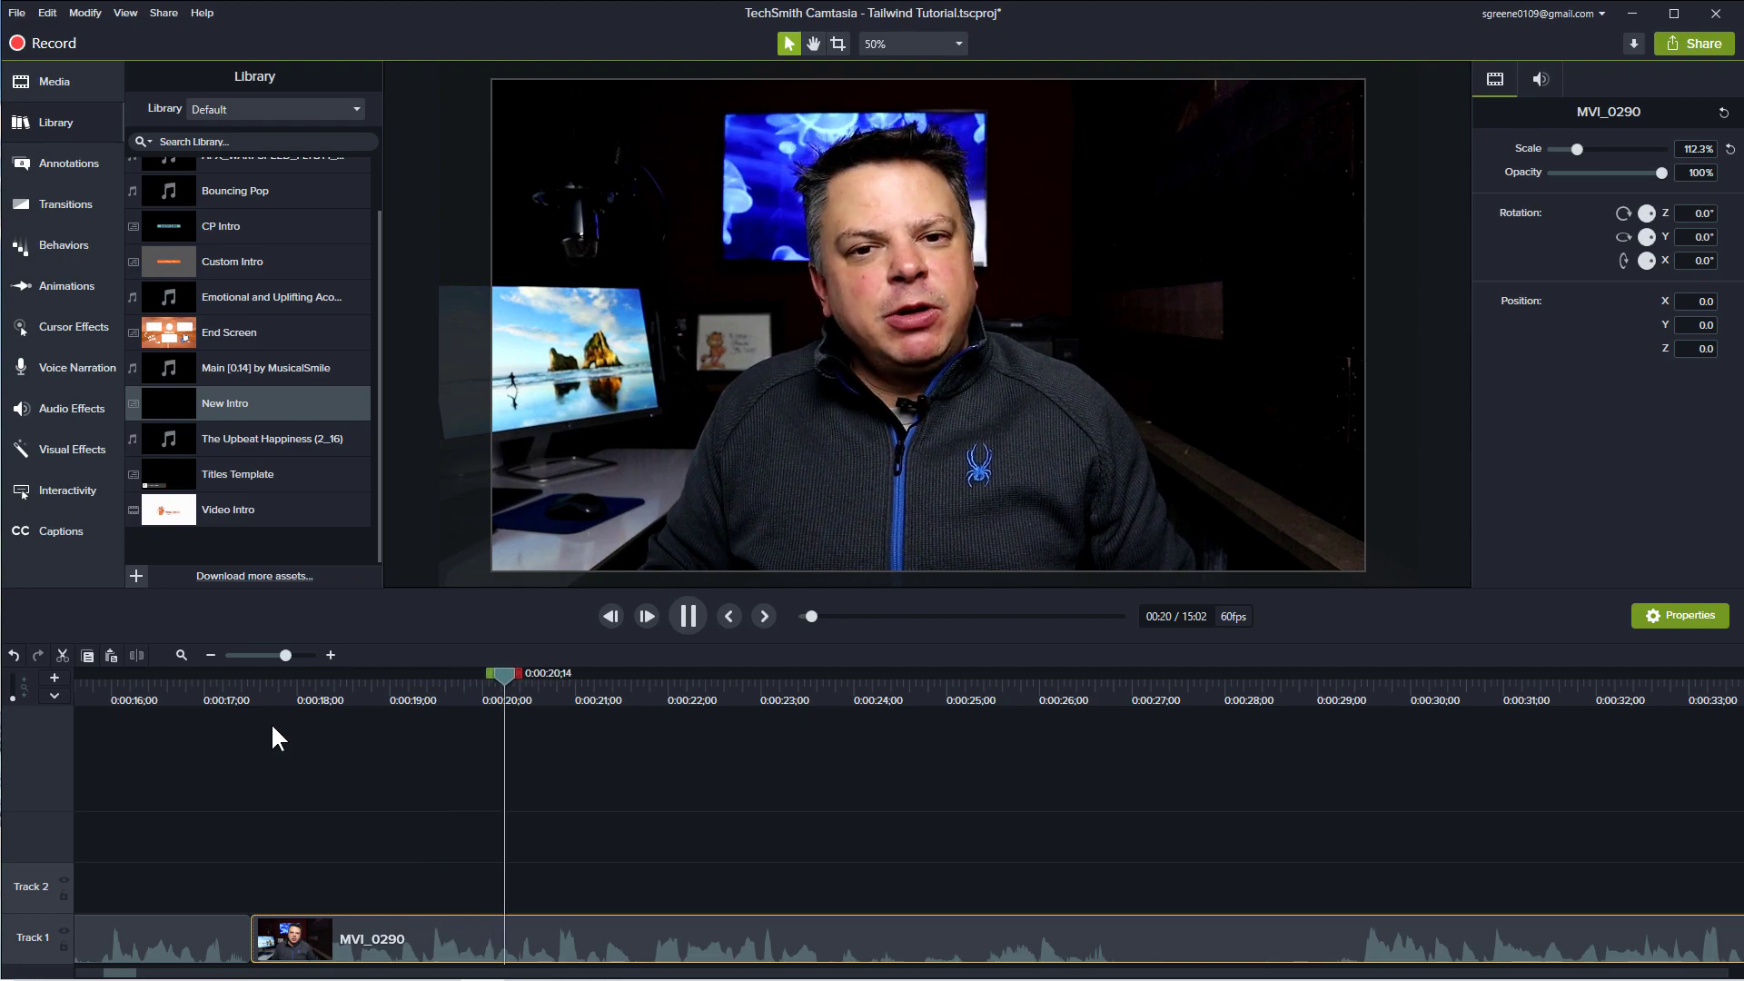
left_click(208, 654)
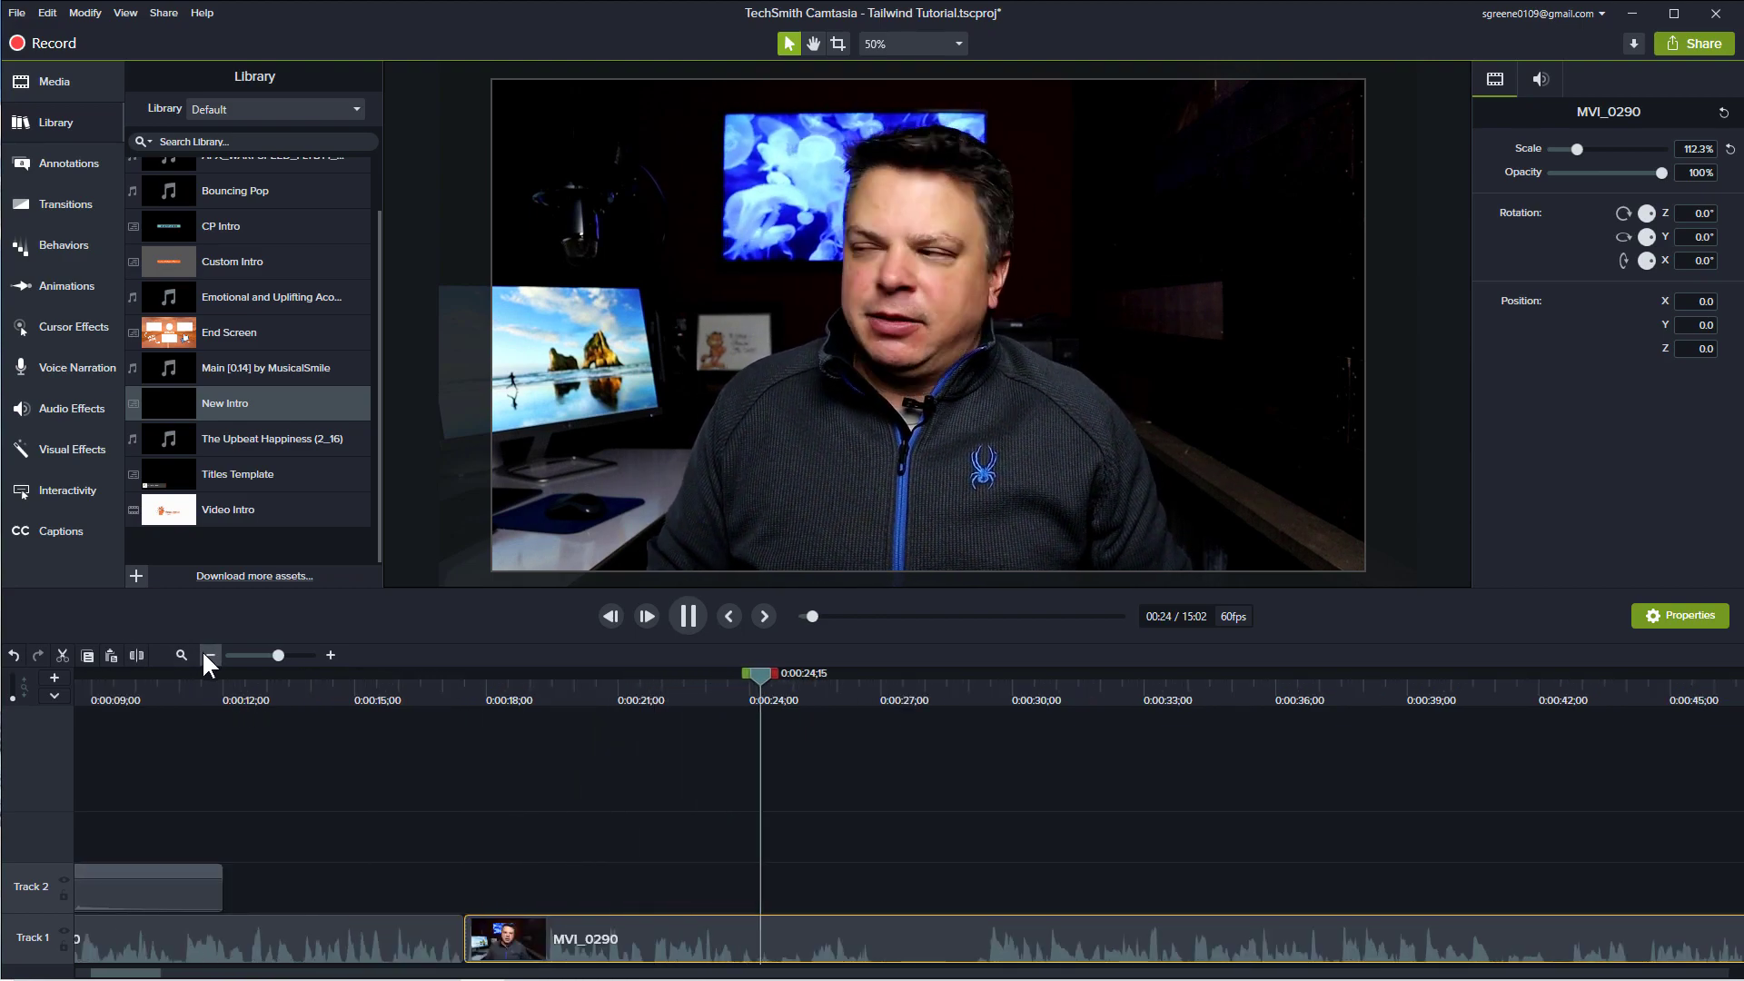
key("space")
- Review the enlarged MVI_0290 segment from about 0:00:25 onward, skipping ahead to find where the next usable take begins
scroll(748, 844, "down", 1)
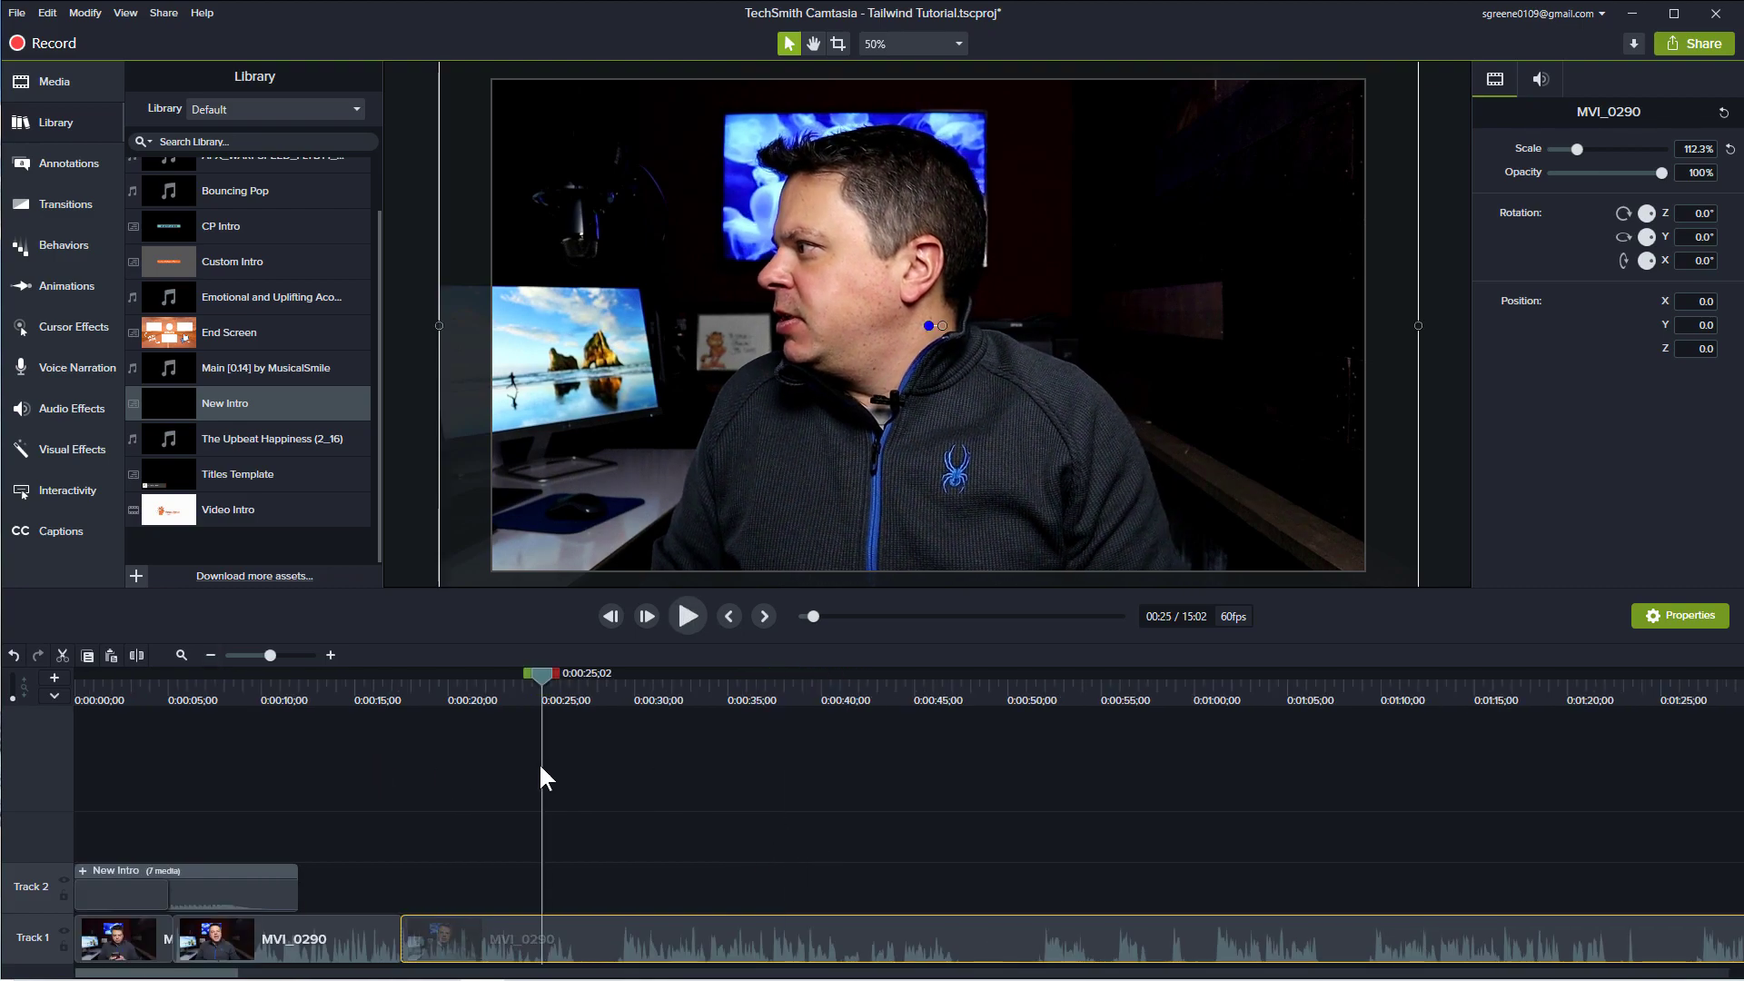
left_click_drag(543, 684, 623, 699)
key("space")
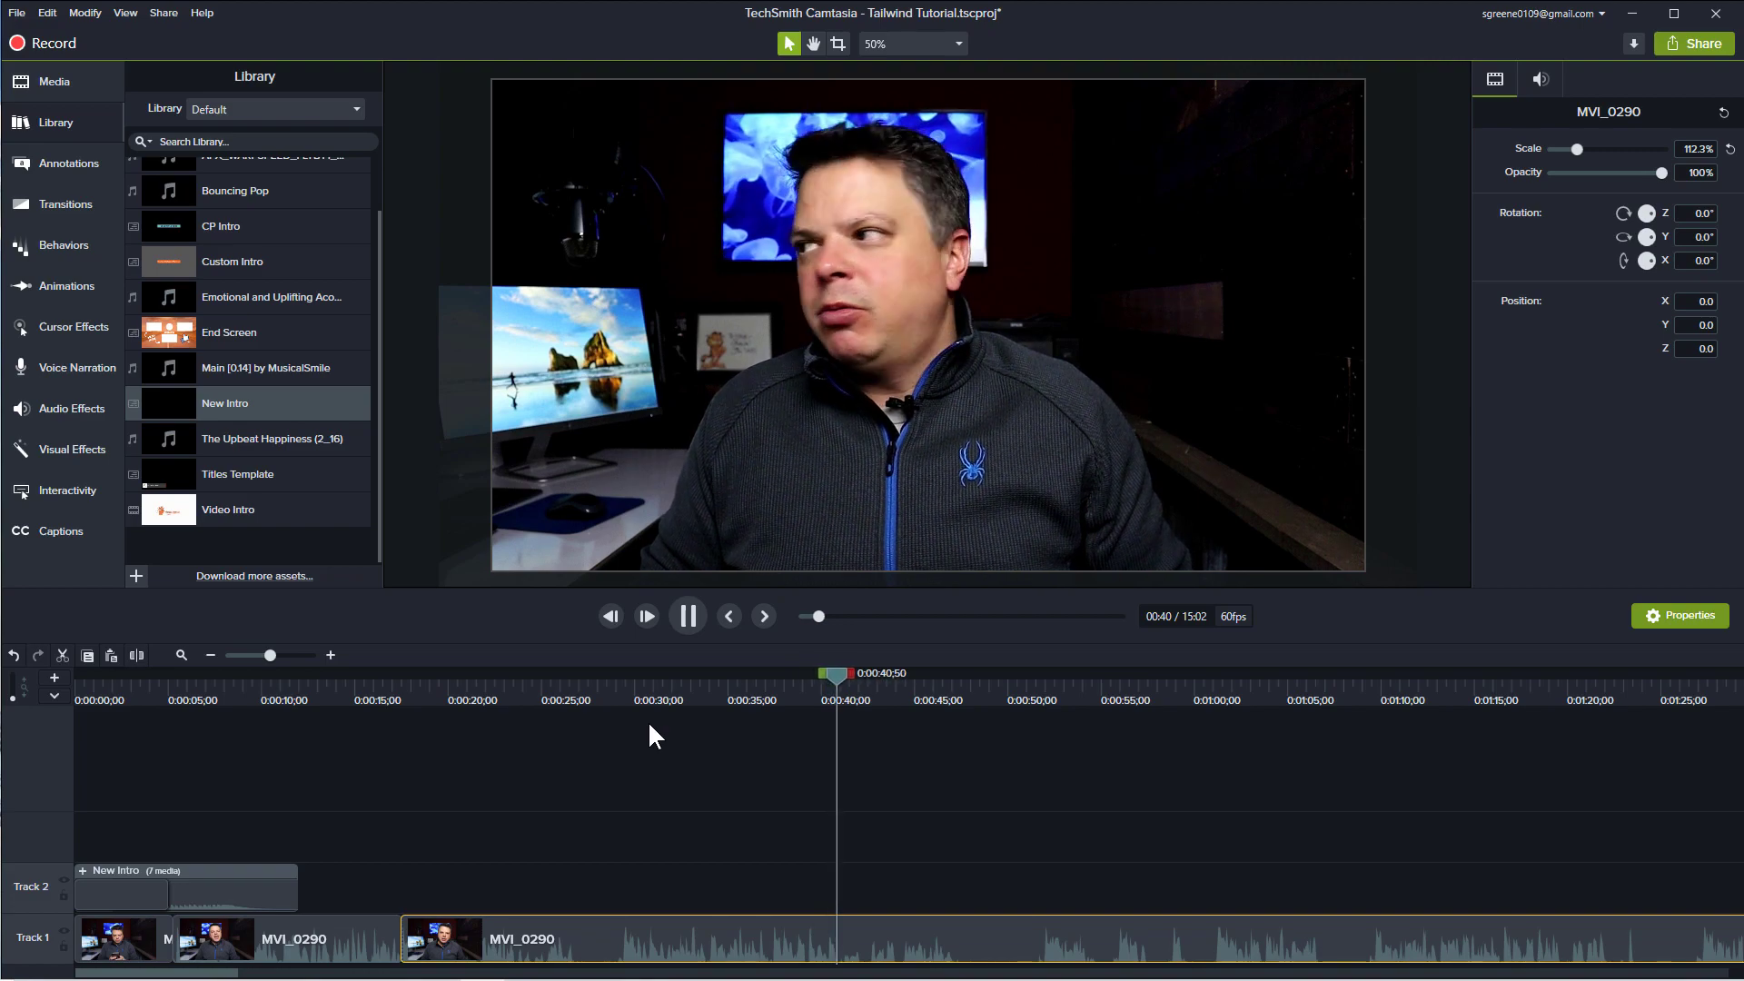
key("space")
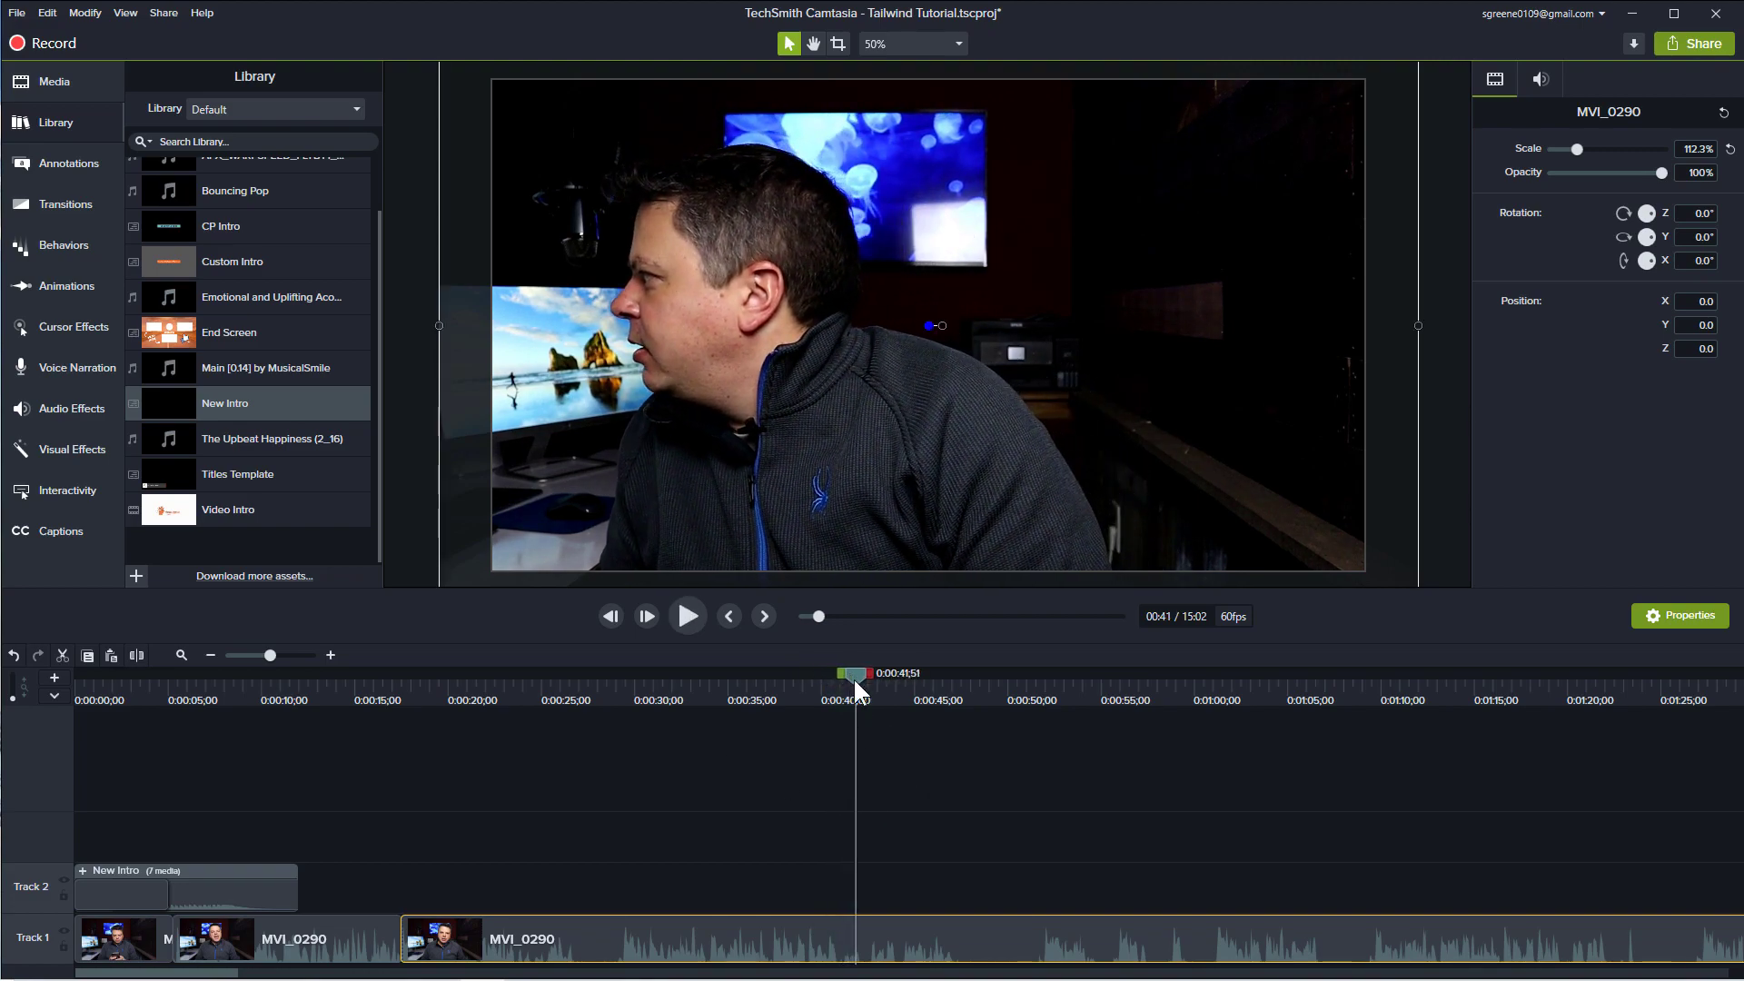
left_click_drag(216, 972, 247, 976)
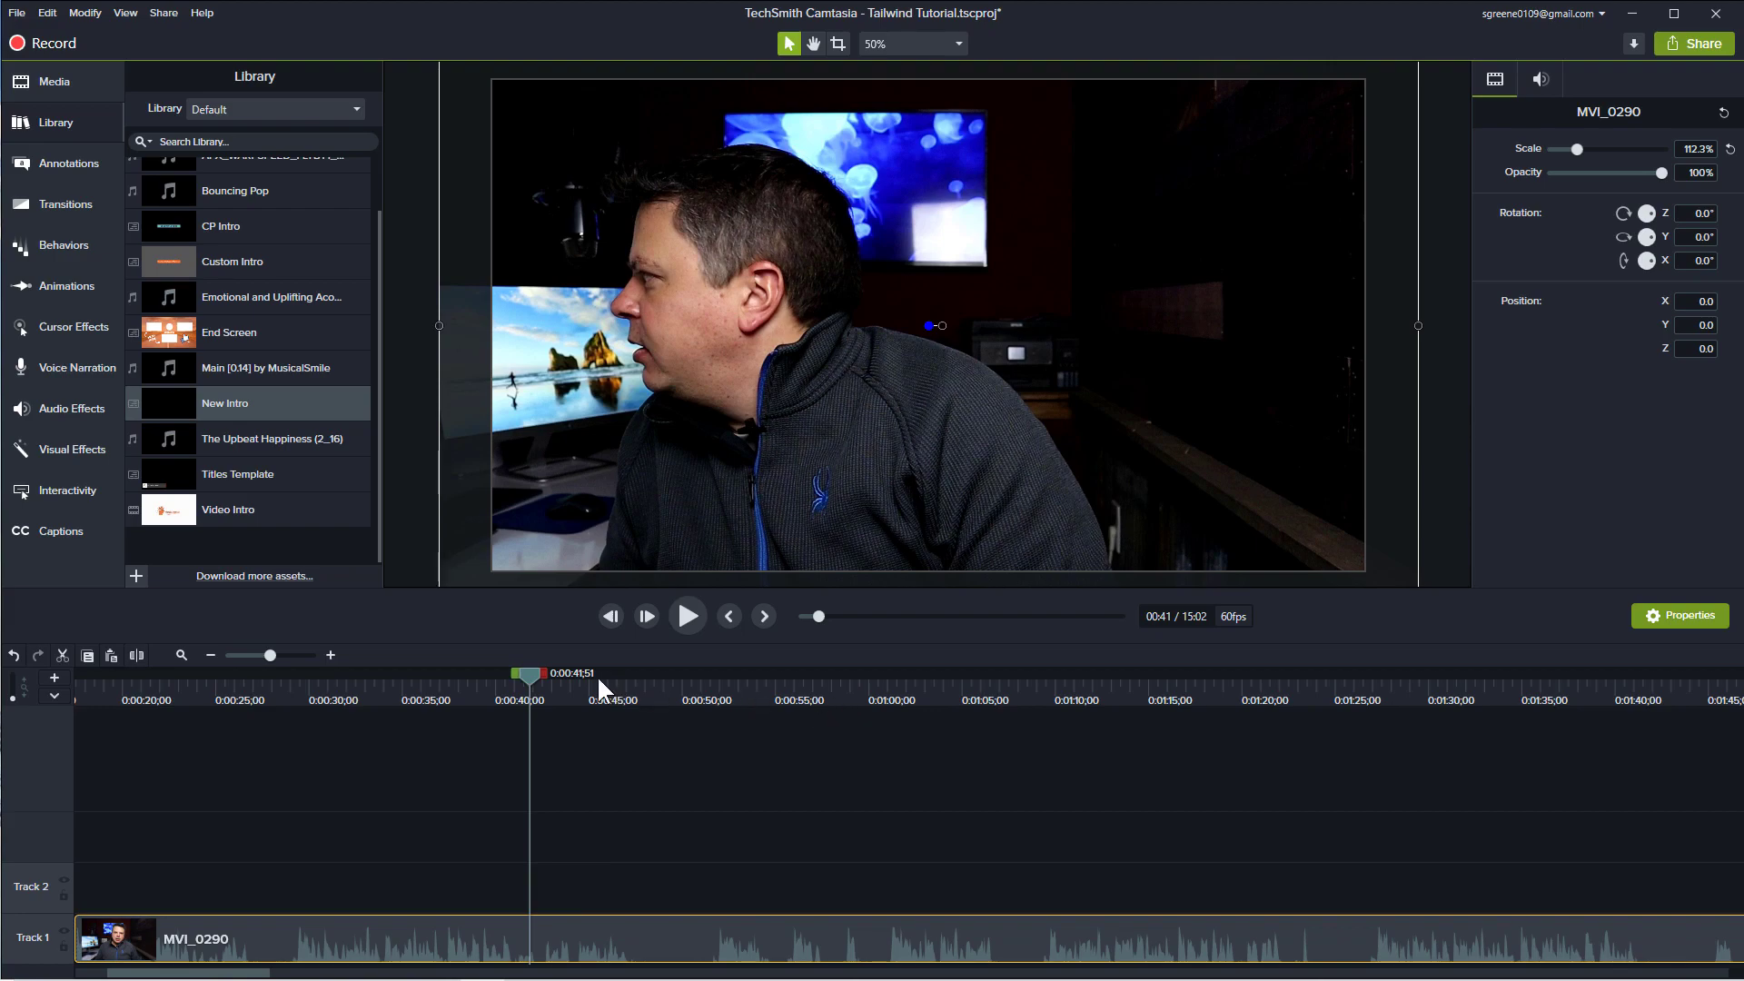
left_click_drag(530, 675, 1051, 740)
key("space")
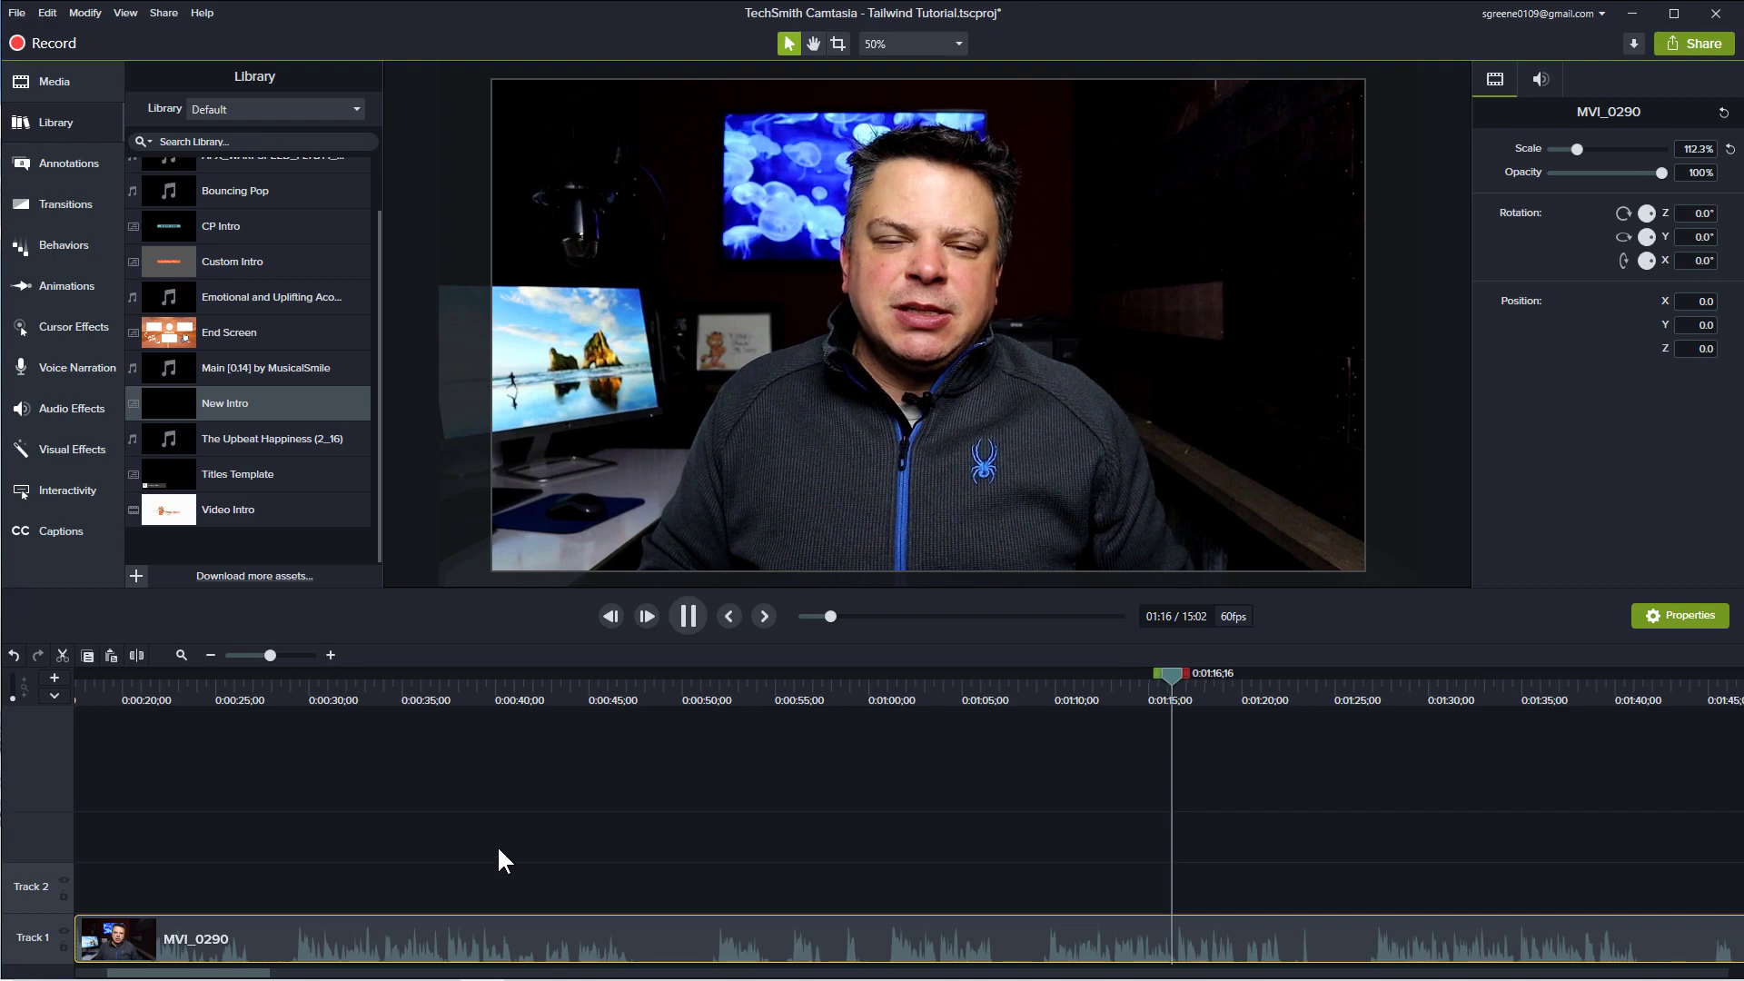
key("space")
left_click_drag(1179, 683, 1377, 699)
key("space")
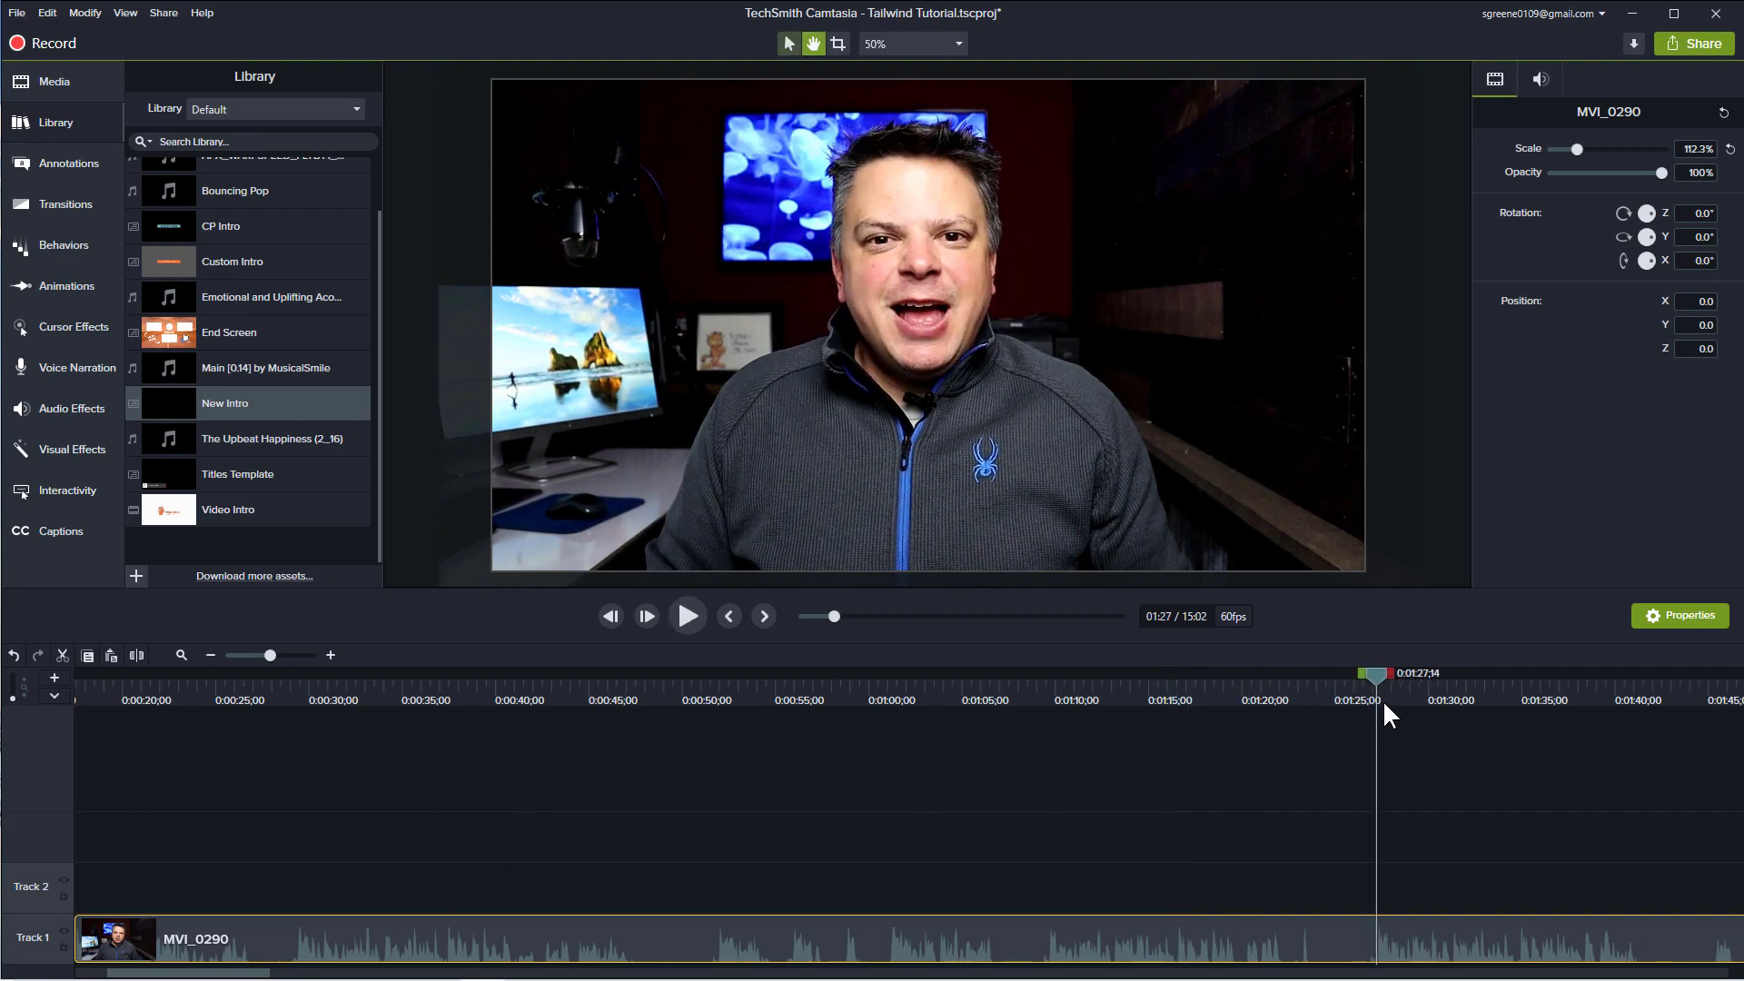
key("space")
left_click_drag(260, 972, 375, 978)
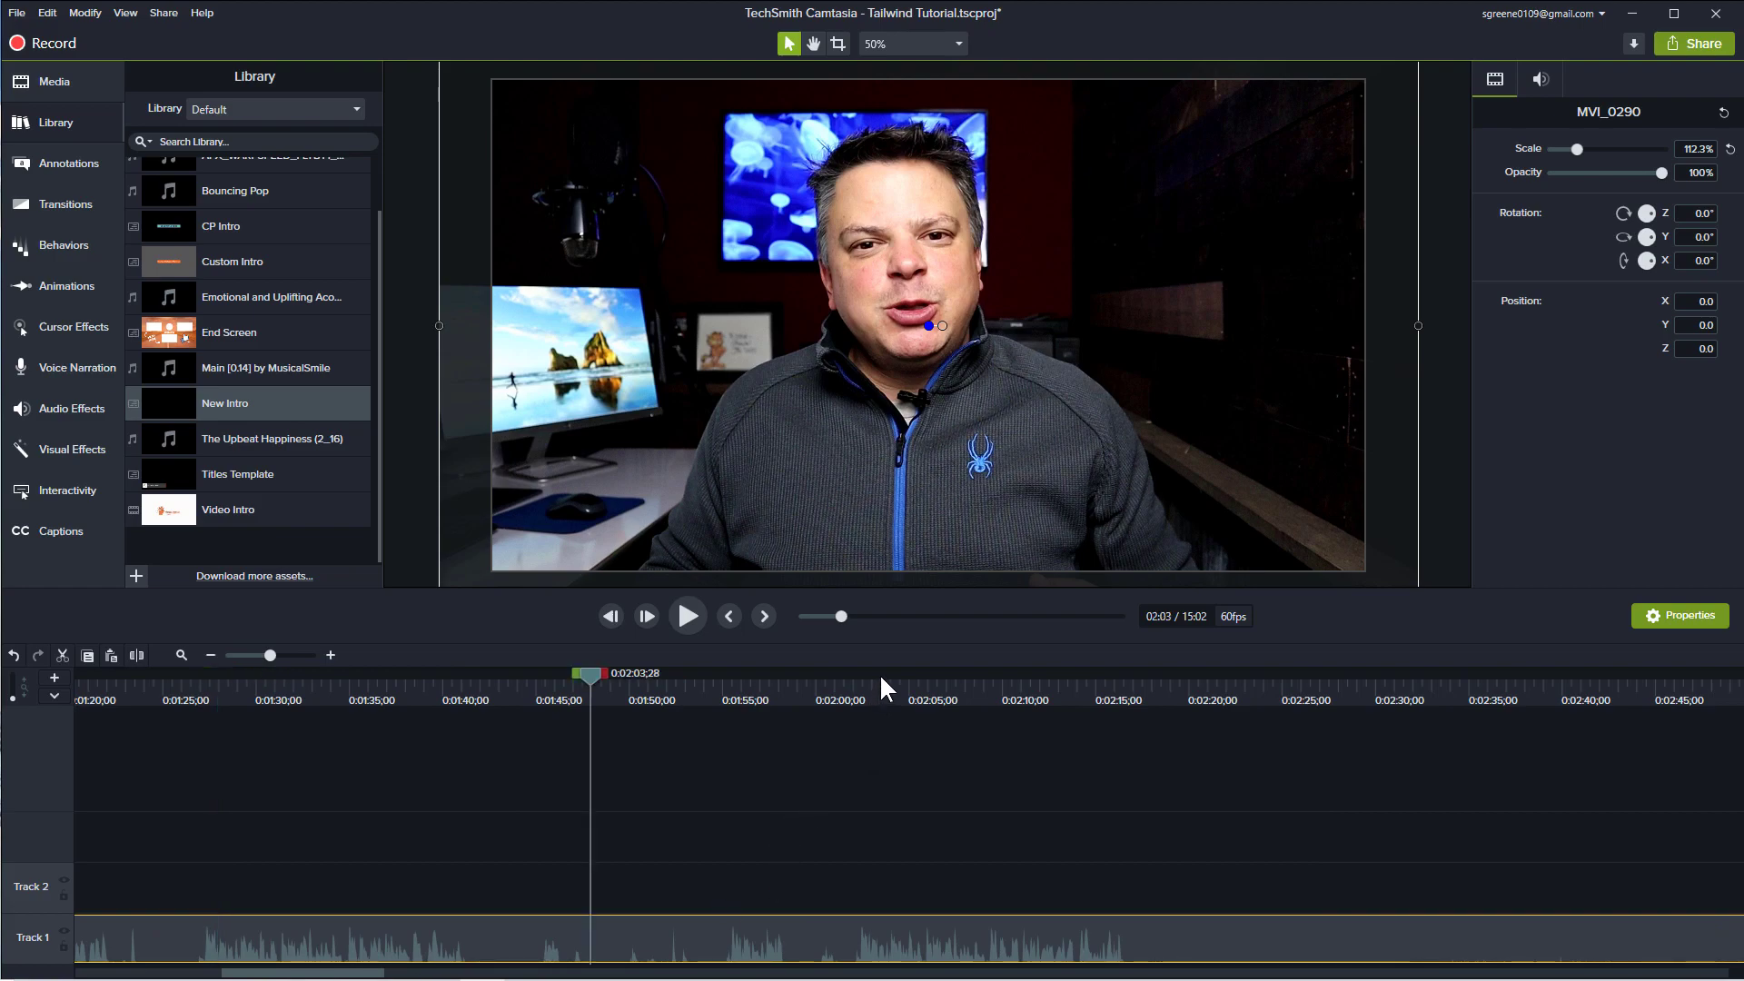
- Locate the start of the next spoken take and split the MVI_0290 clip at 0:02:02;15
left_click(879, 673)
left_click_drag(881, 668, 852, 726)
key("h")
key("space")
key("space")
left_click(330, 654)
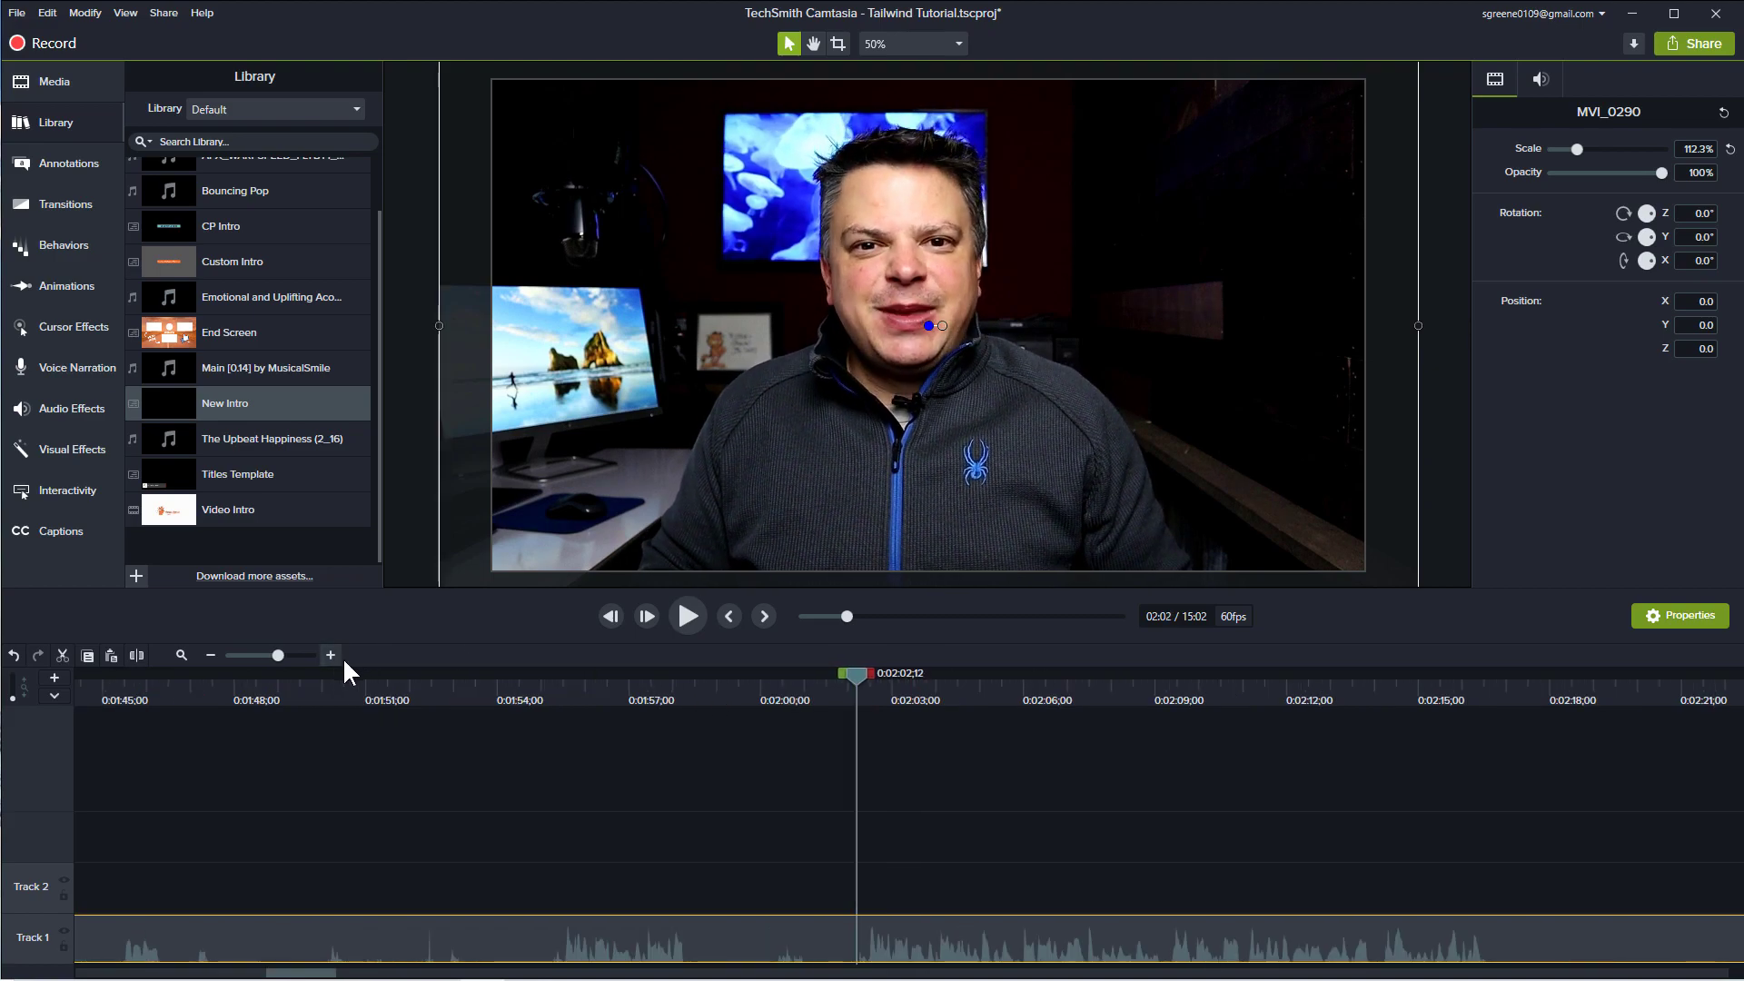
left_click(332, 655)
left_click_drag(857, 677, 863, 678)
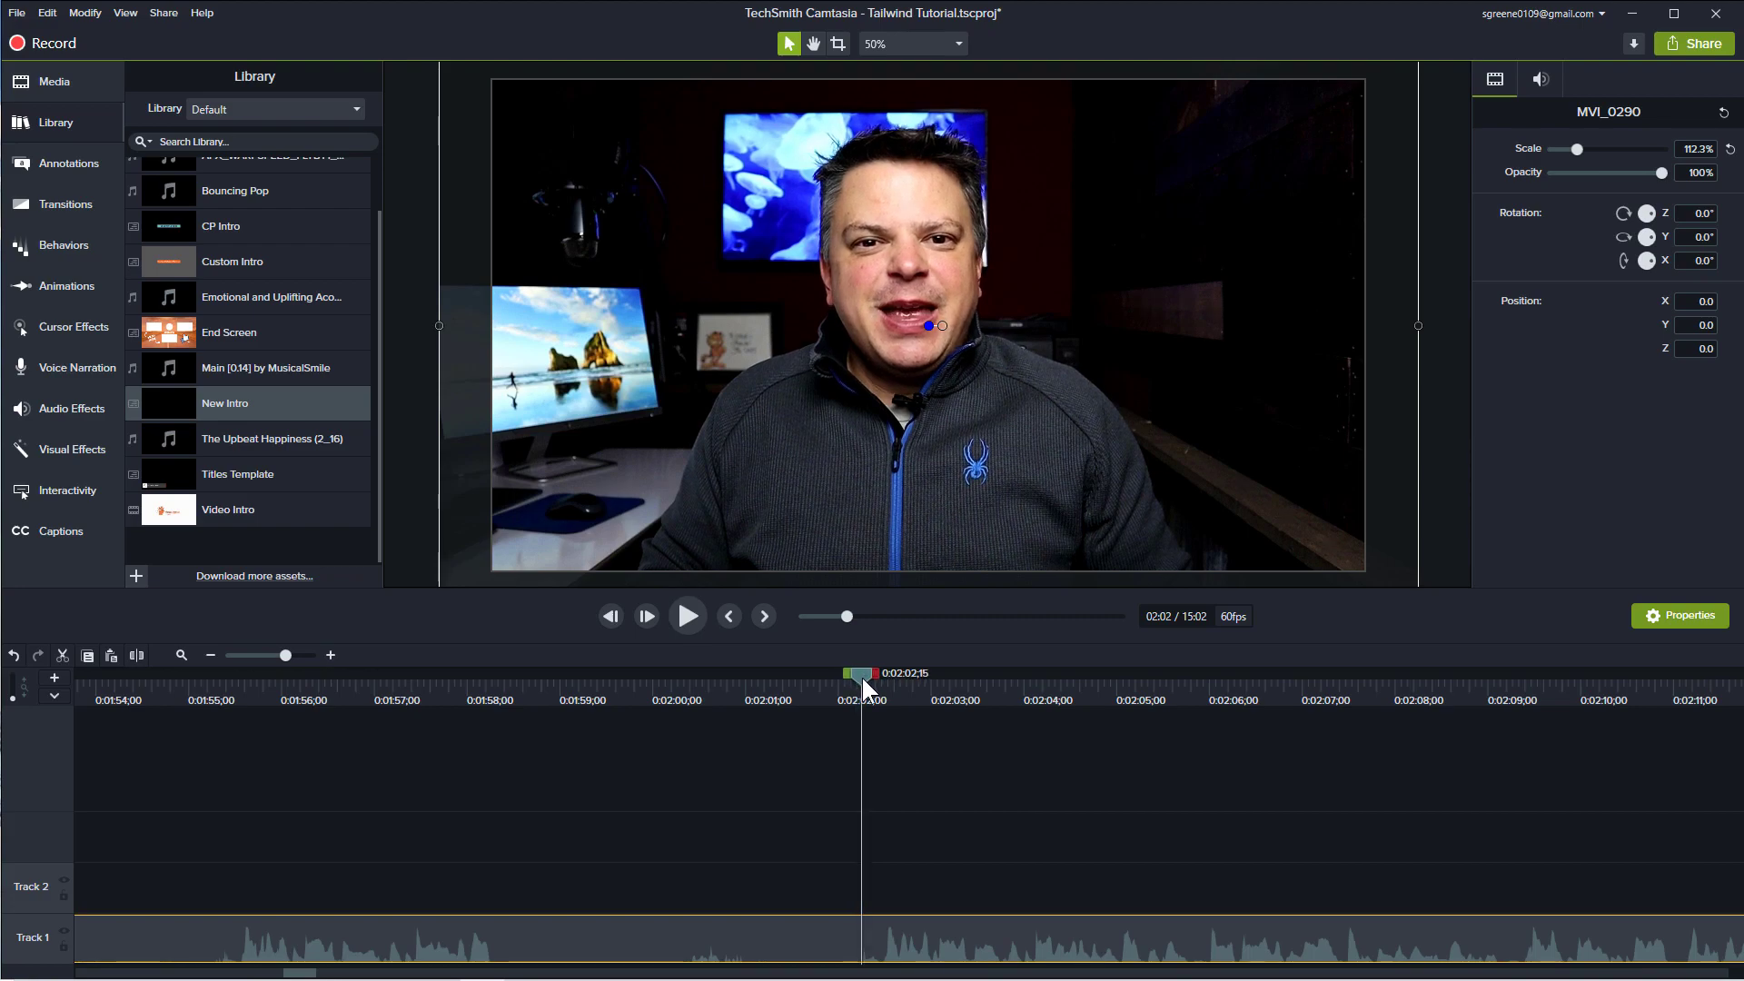
left_click(47, 13)
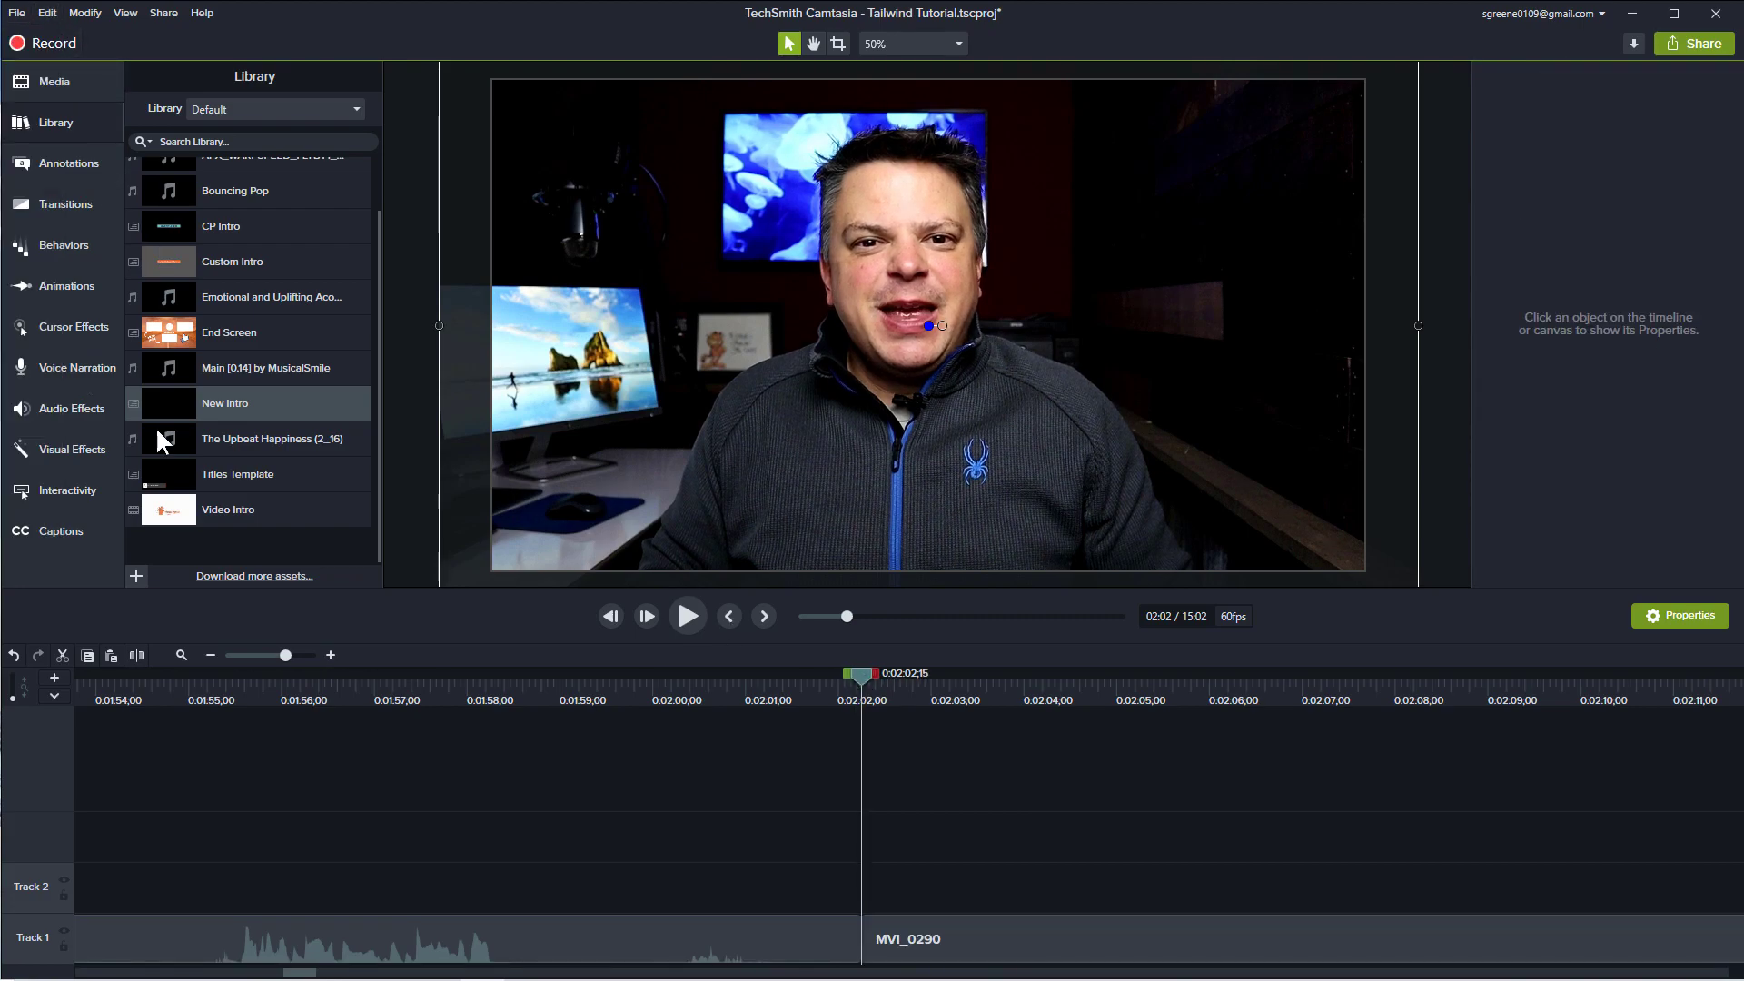
- Delete the MVI_0290 segment before the 0:02:02;15 split and move the remaining footage back on Track 1 to close the gap at about 0:00:18
left_click(645, 928)
key("Delete")
left_click_drag(883, 944, 9, 708)
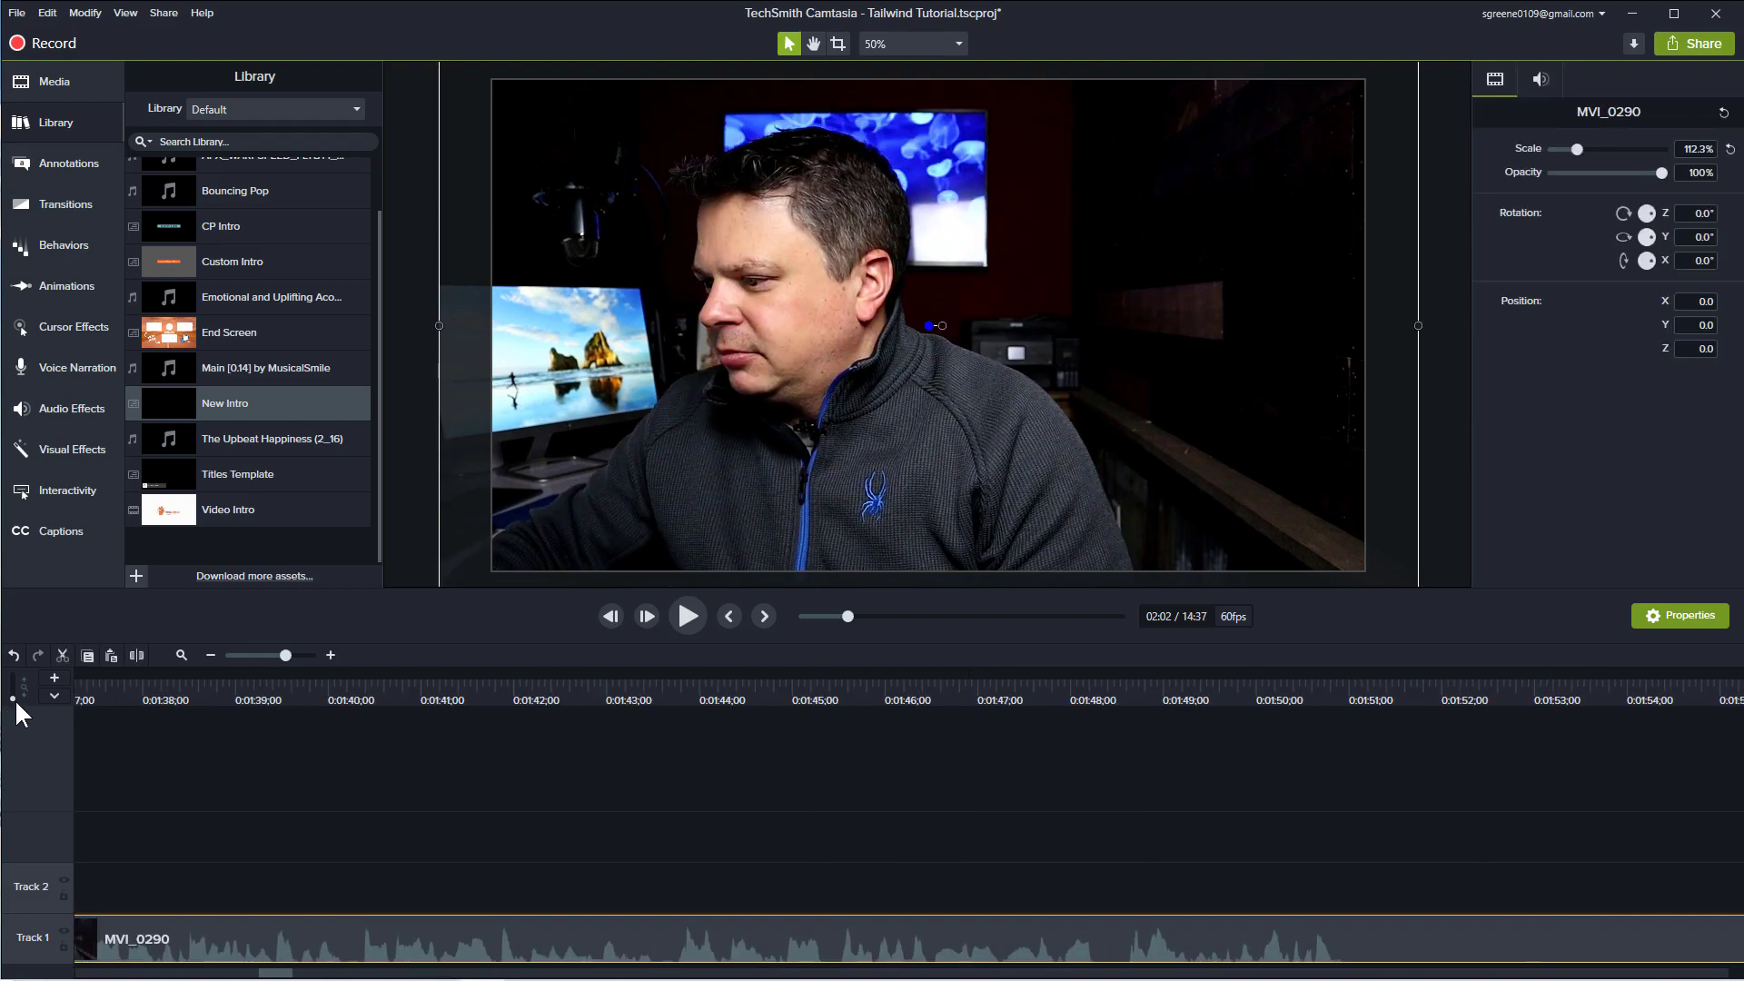
left_click(208, 655)
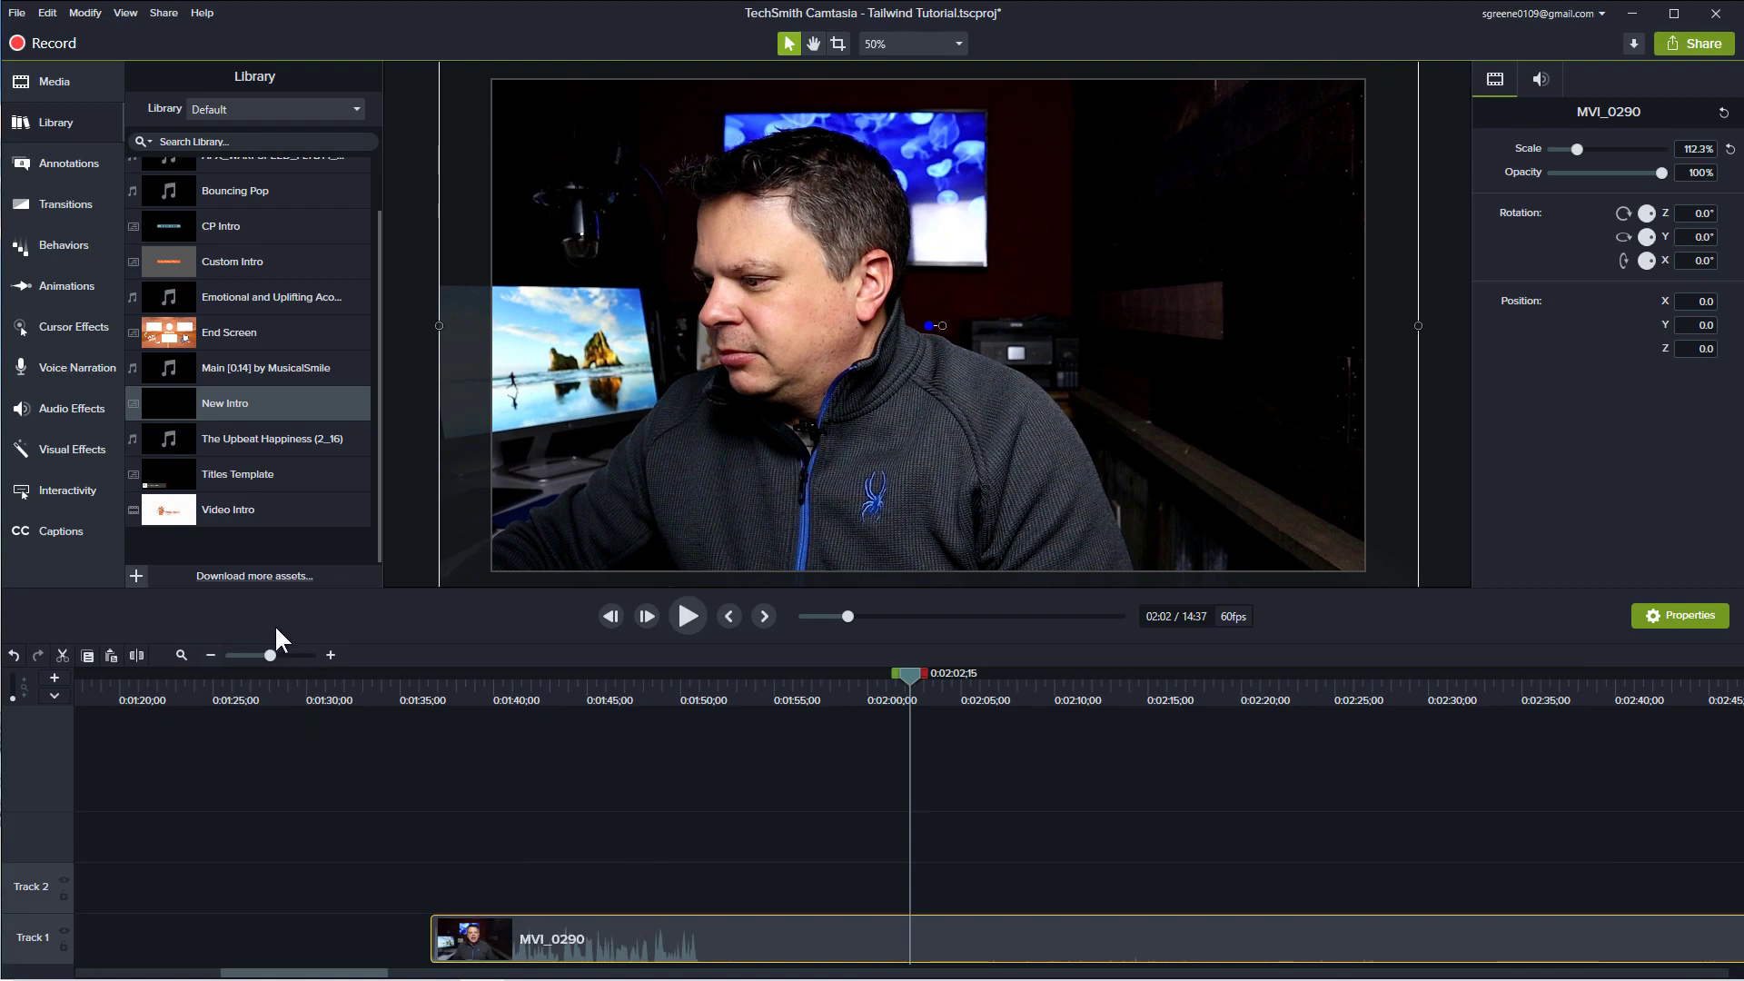
left_click(208, 655)
left_click_drag(543, 945, 297, 945)
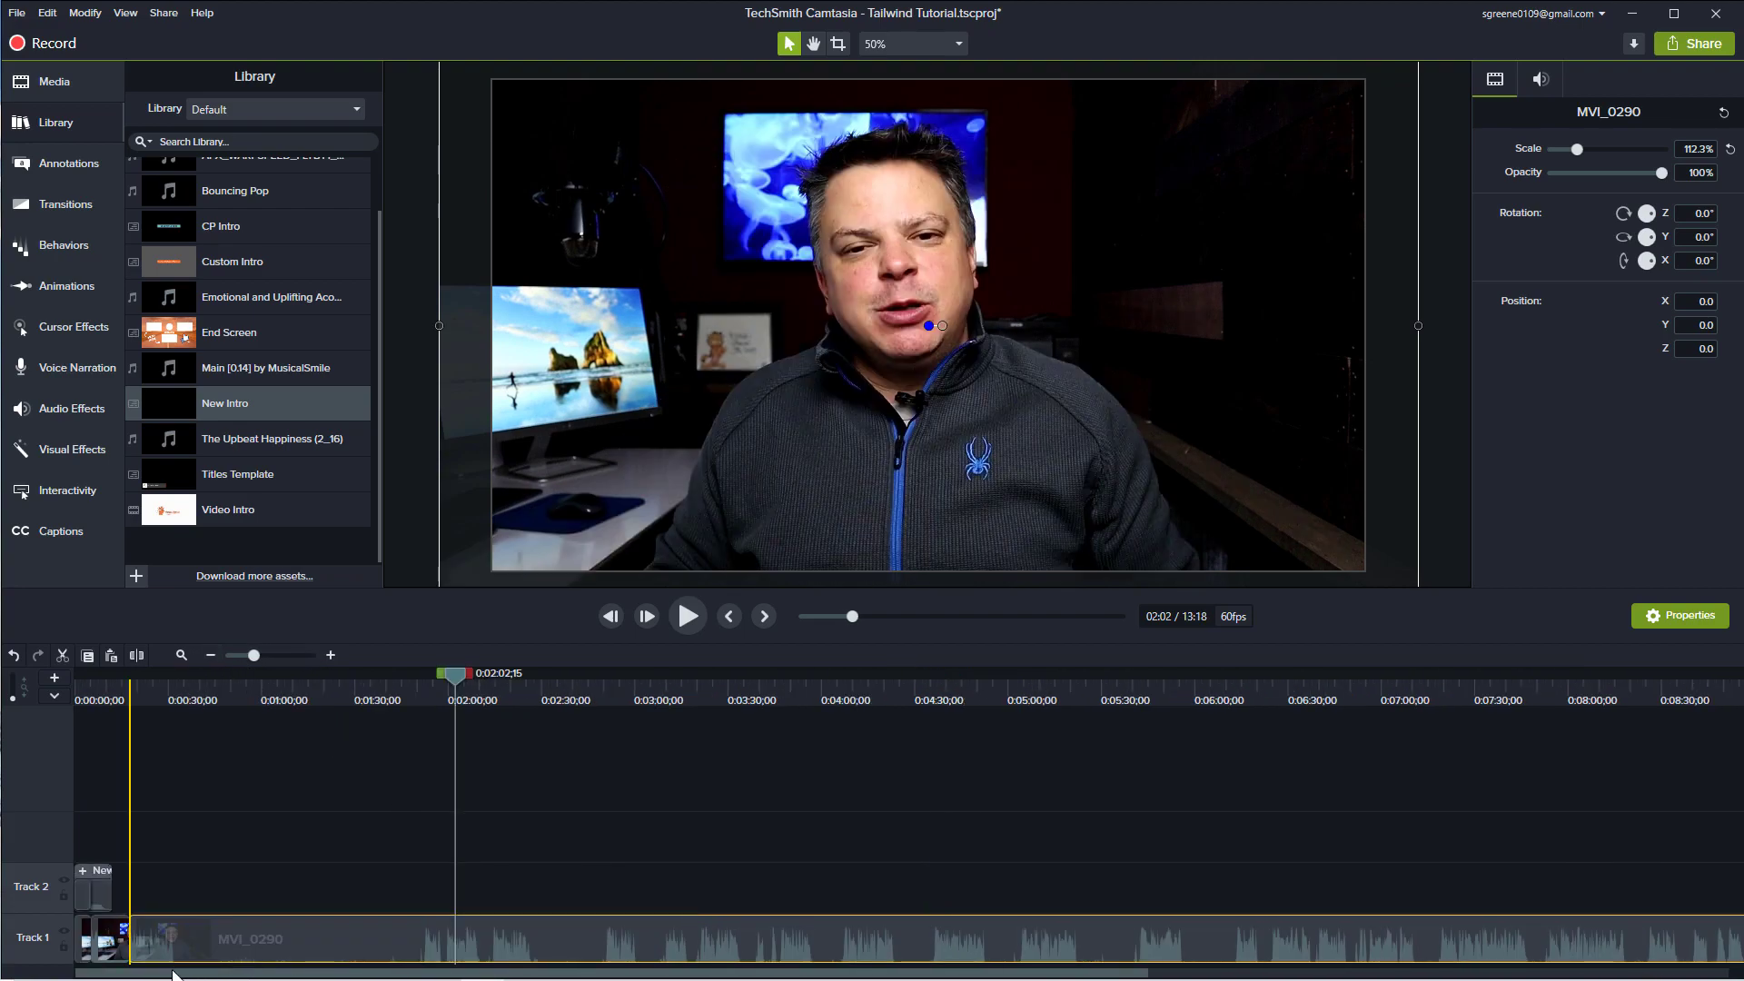
- Play back across the closed join near 0:00:18 to check the cut and the scale change
left_click_drag(444, 688, 124, 752)
key("h")
key("space")
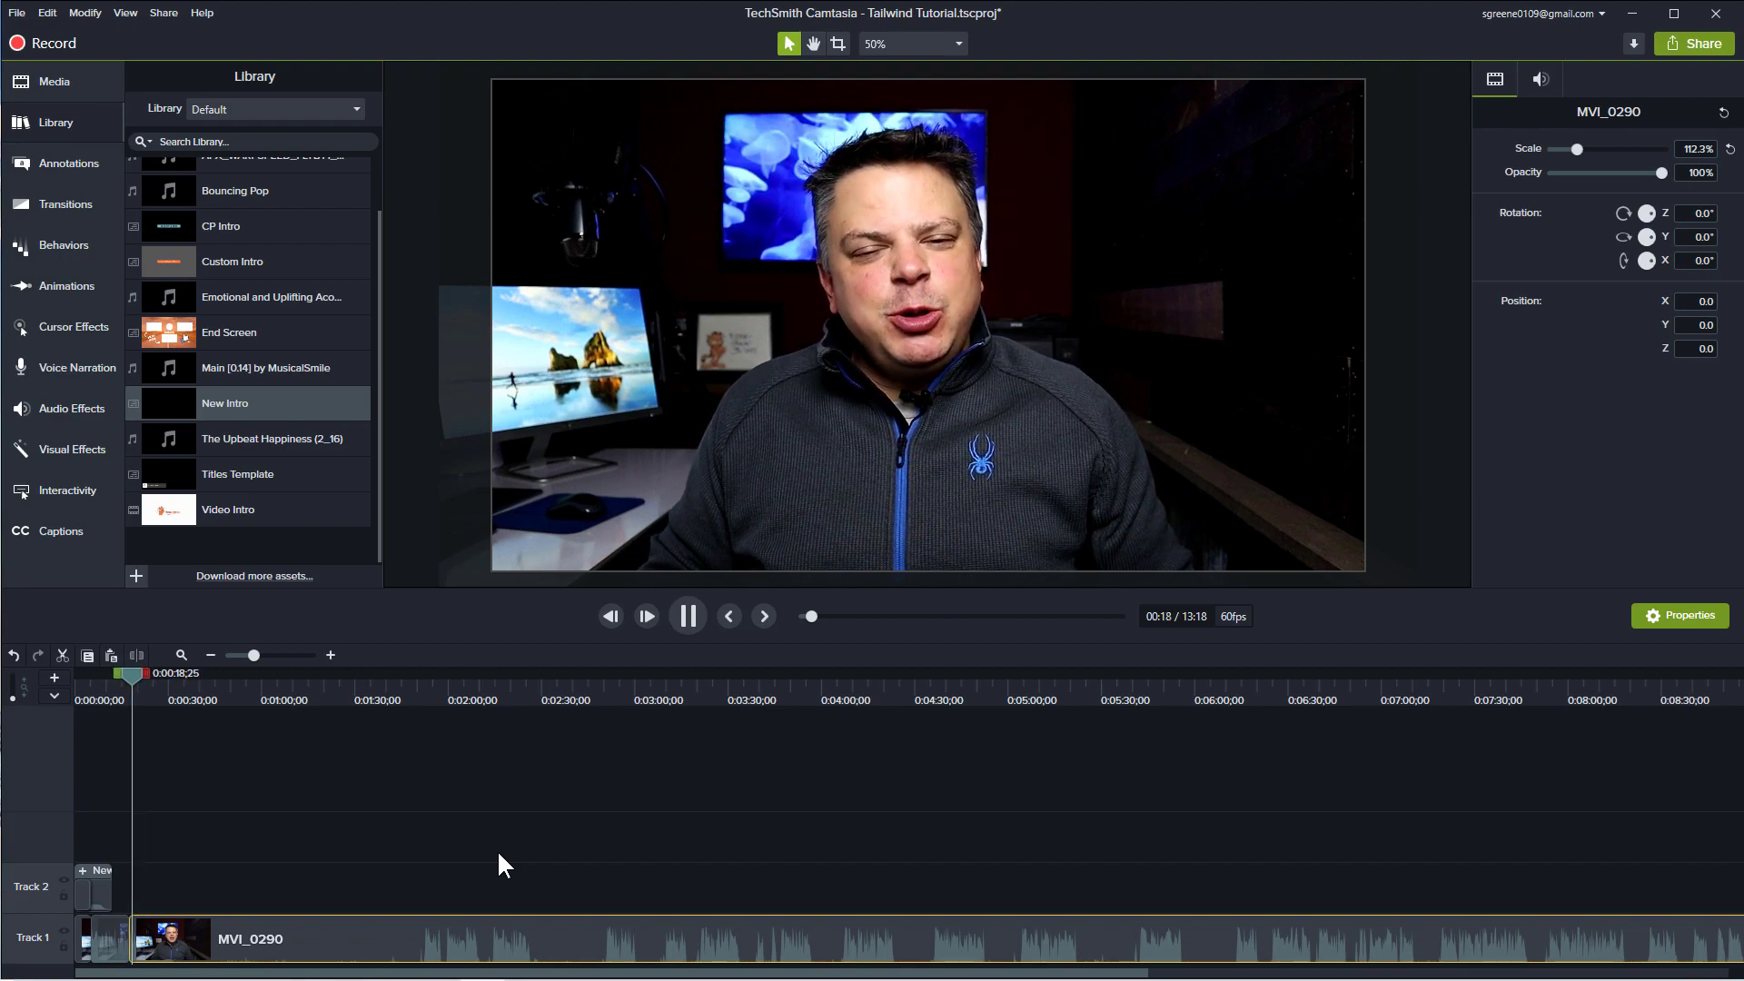
key("space")
left_click_drag(122, 673, 115, 677)
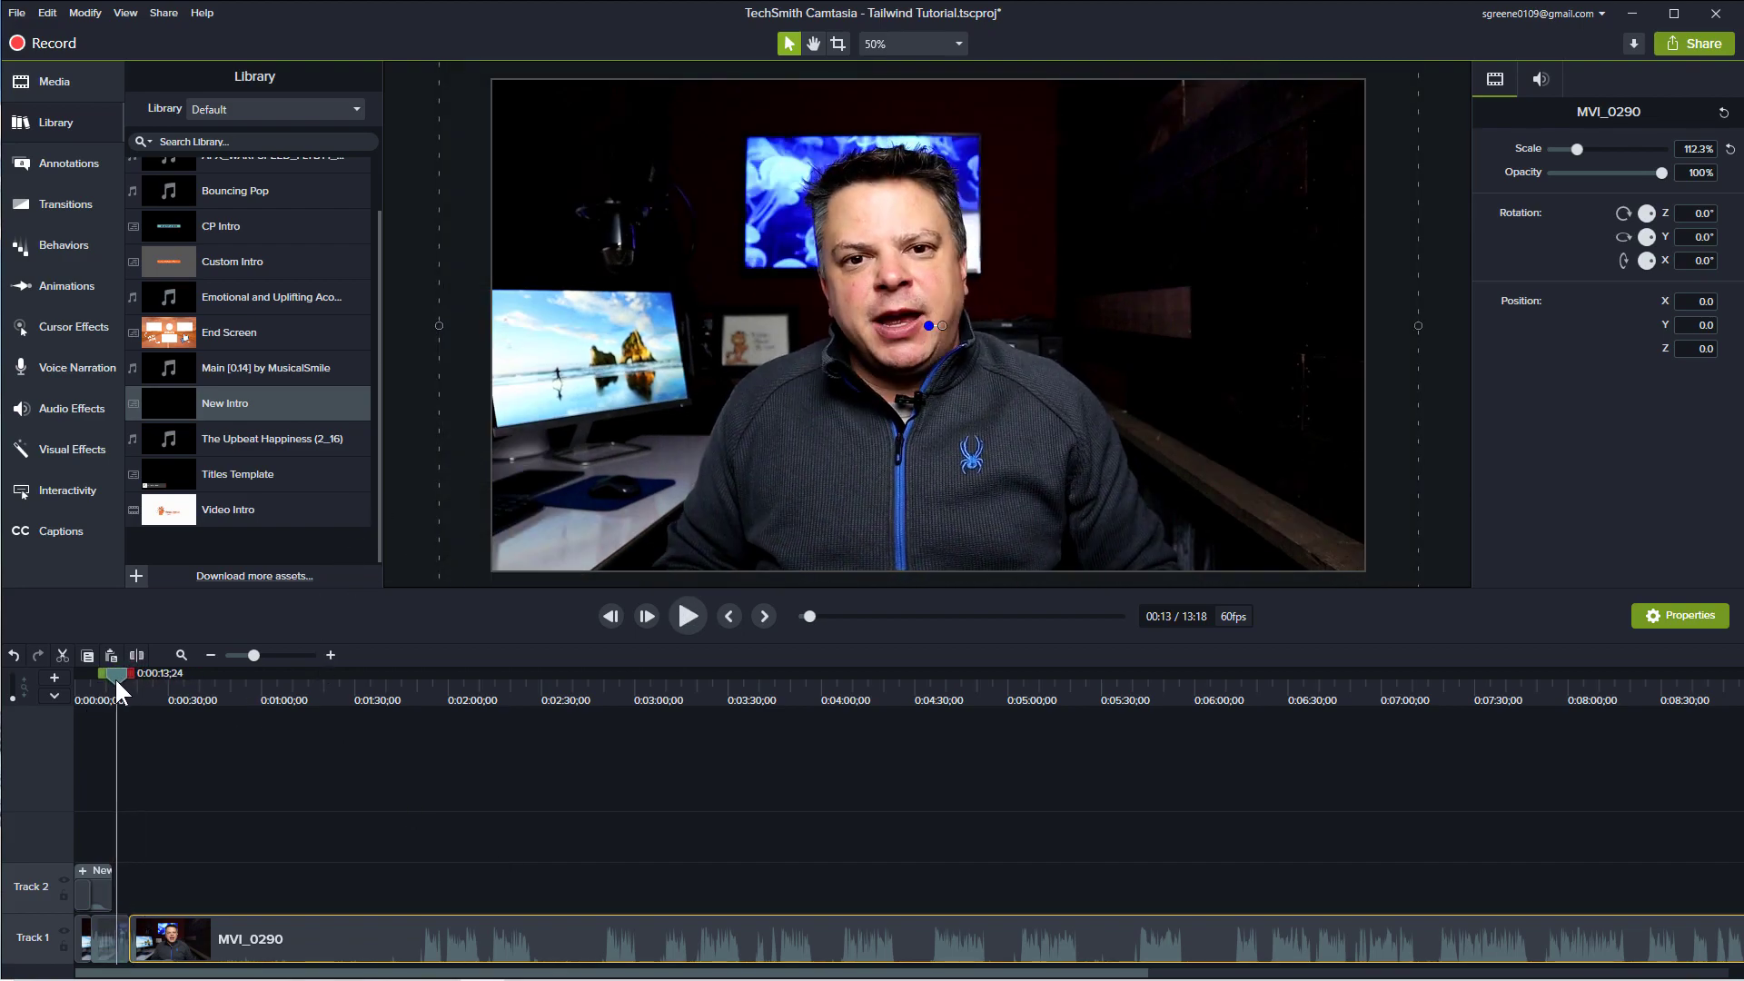
mouse_move(122, 674)
left_mouse_down()
mouse_move(155, 674)
mouse_move(120, 688)
left_mouse_up()
key("space")
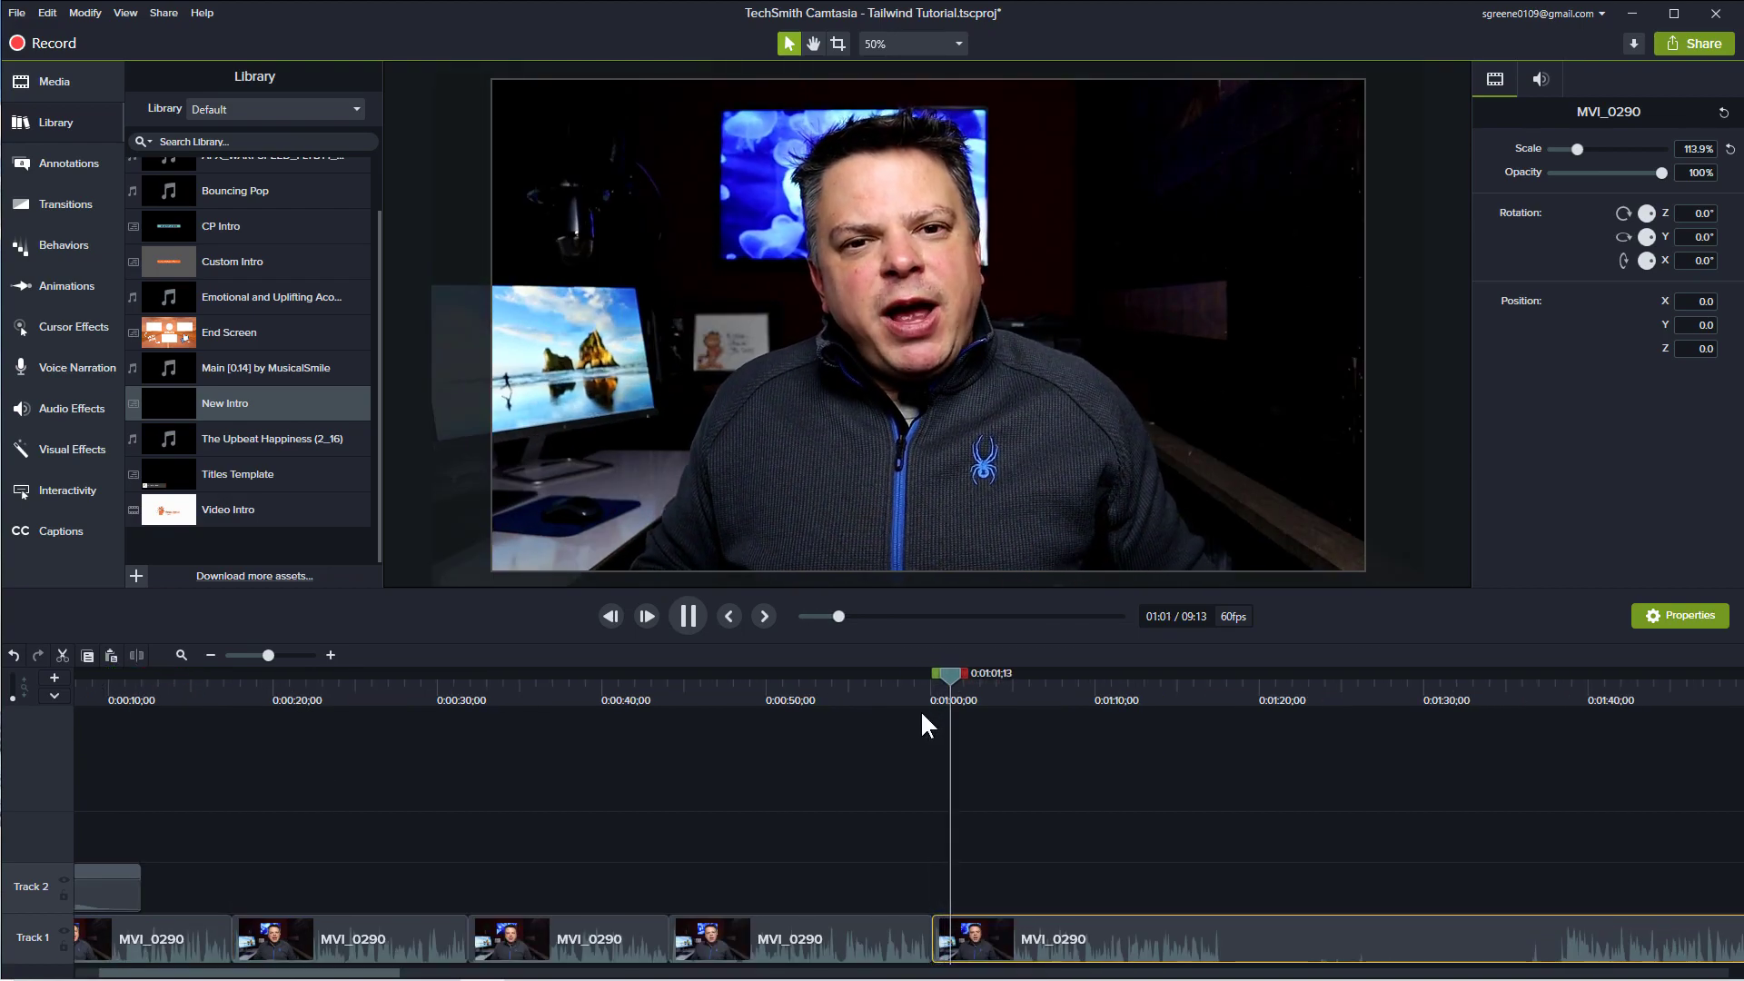
- Add a Page roll transition at the MVI_0290 cut near 0:01:00 and play through it
key("space")
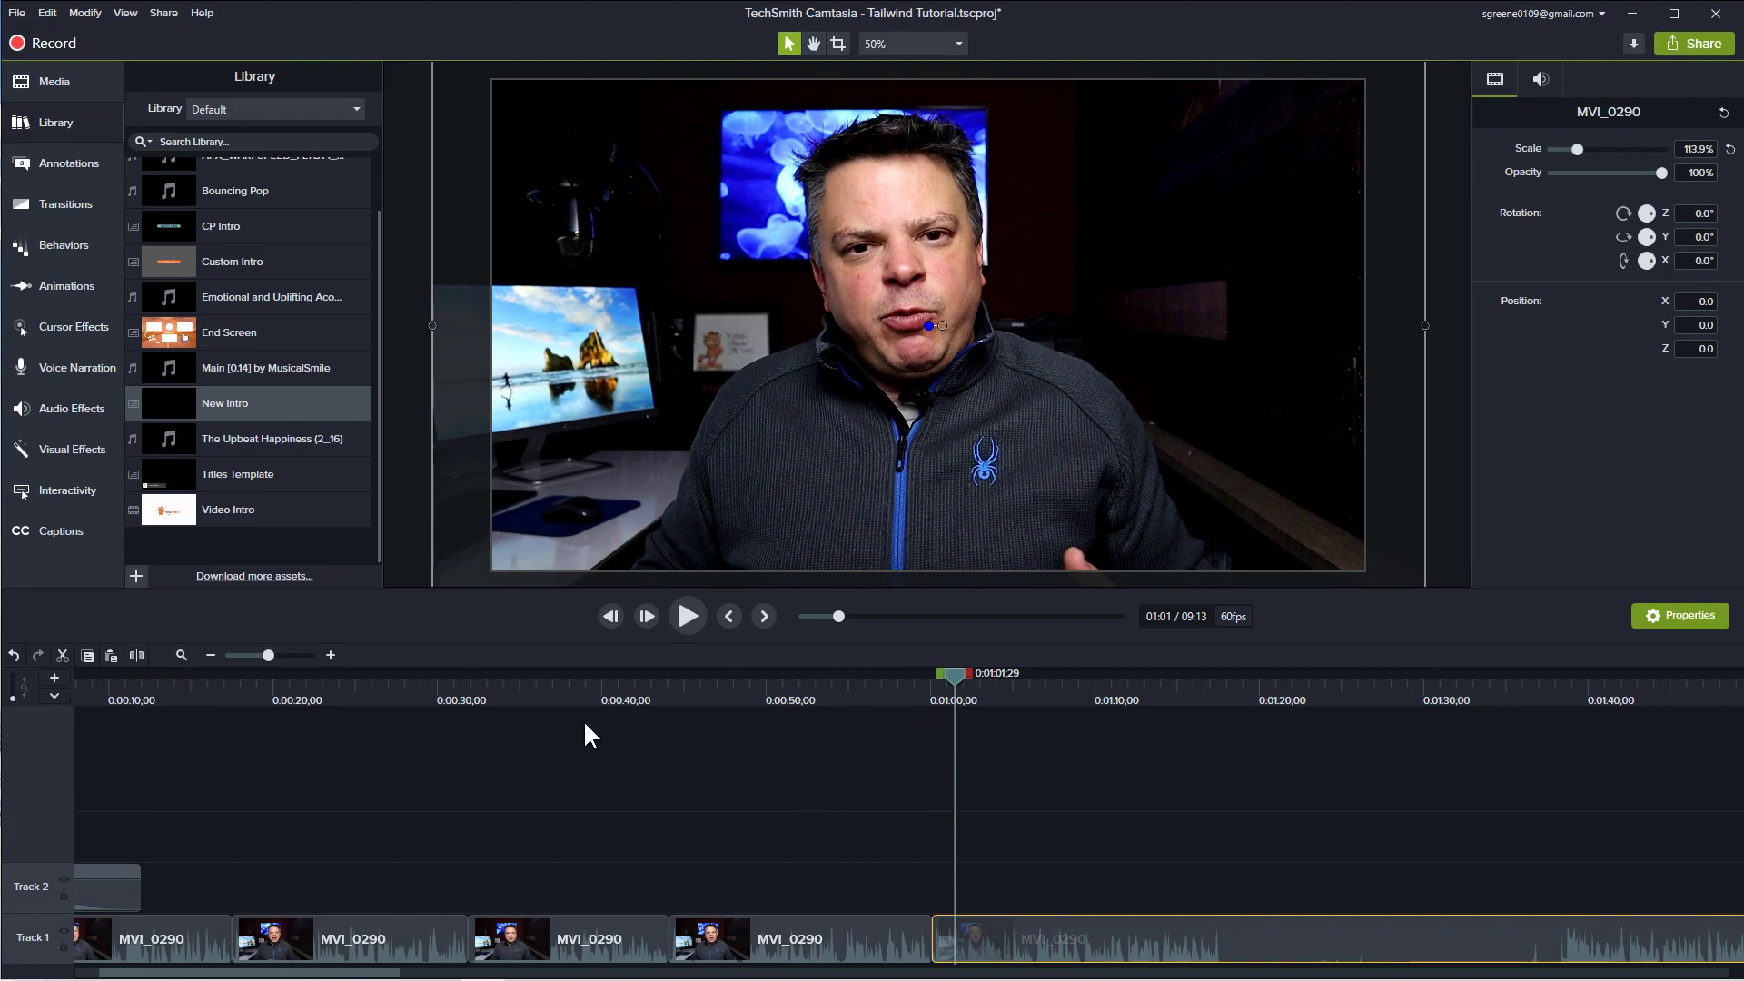
left_click(57, 201)
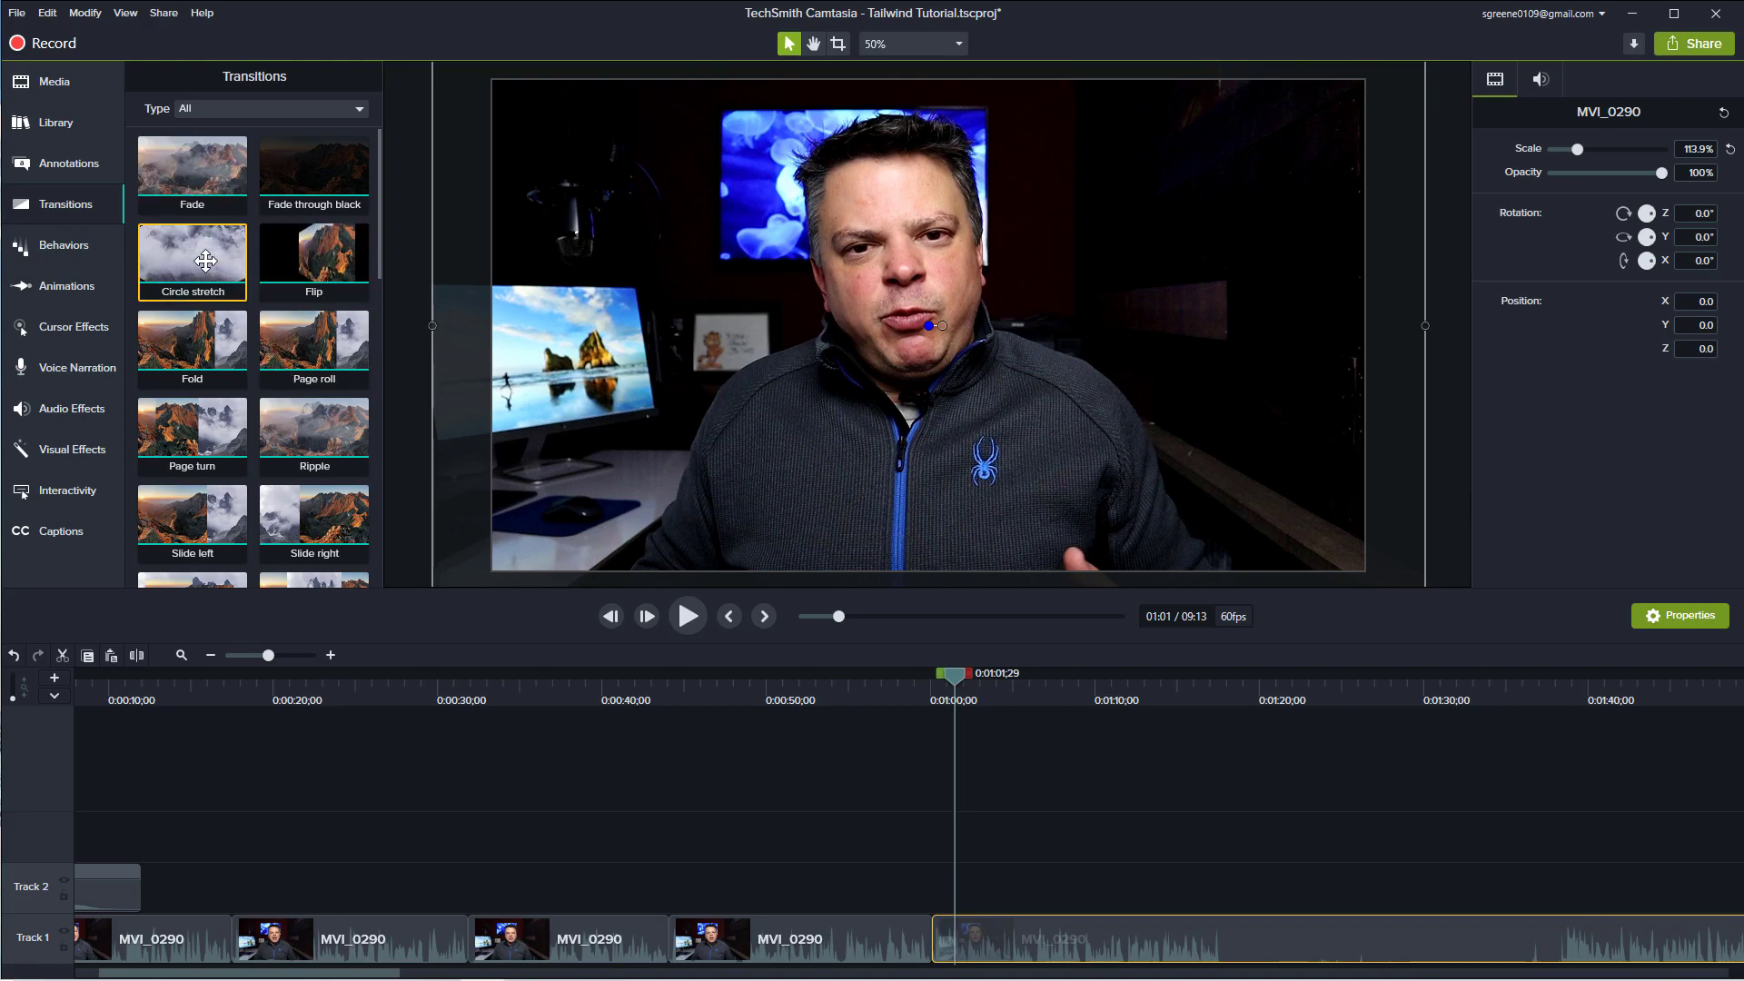
mouse_move(305, 349)
left_mouse_down()
mouse_move(740, 672)
mouse_move(884, 860)
mouse_move(332, 277)
mouse_move(311, 349)
mouse_move(999, 890)
mouse_move(929, 949)
left_mouse_up()
left_click_drag(954, 674, 921, 694)
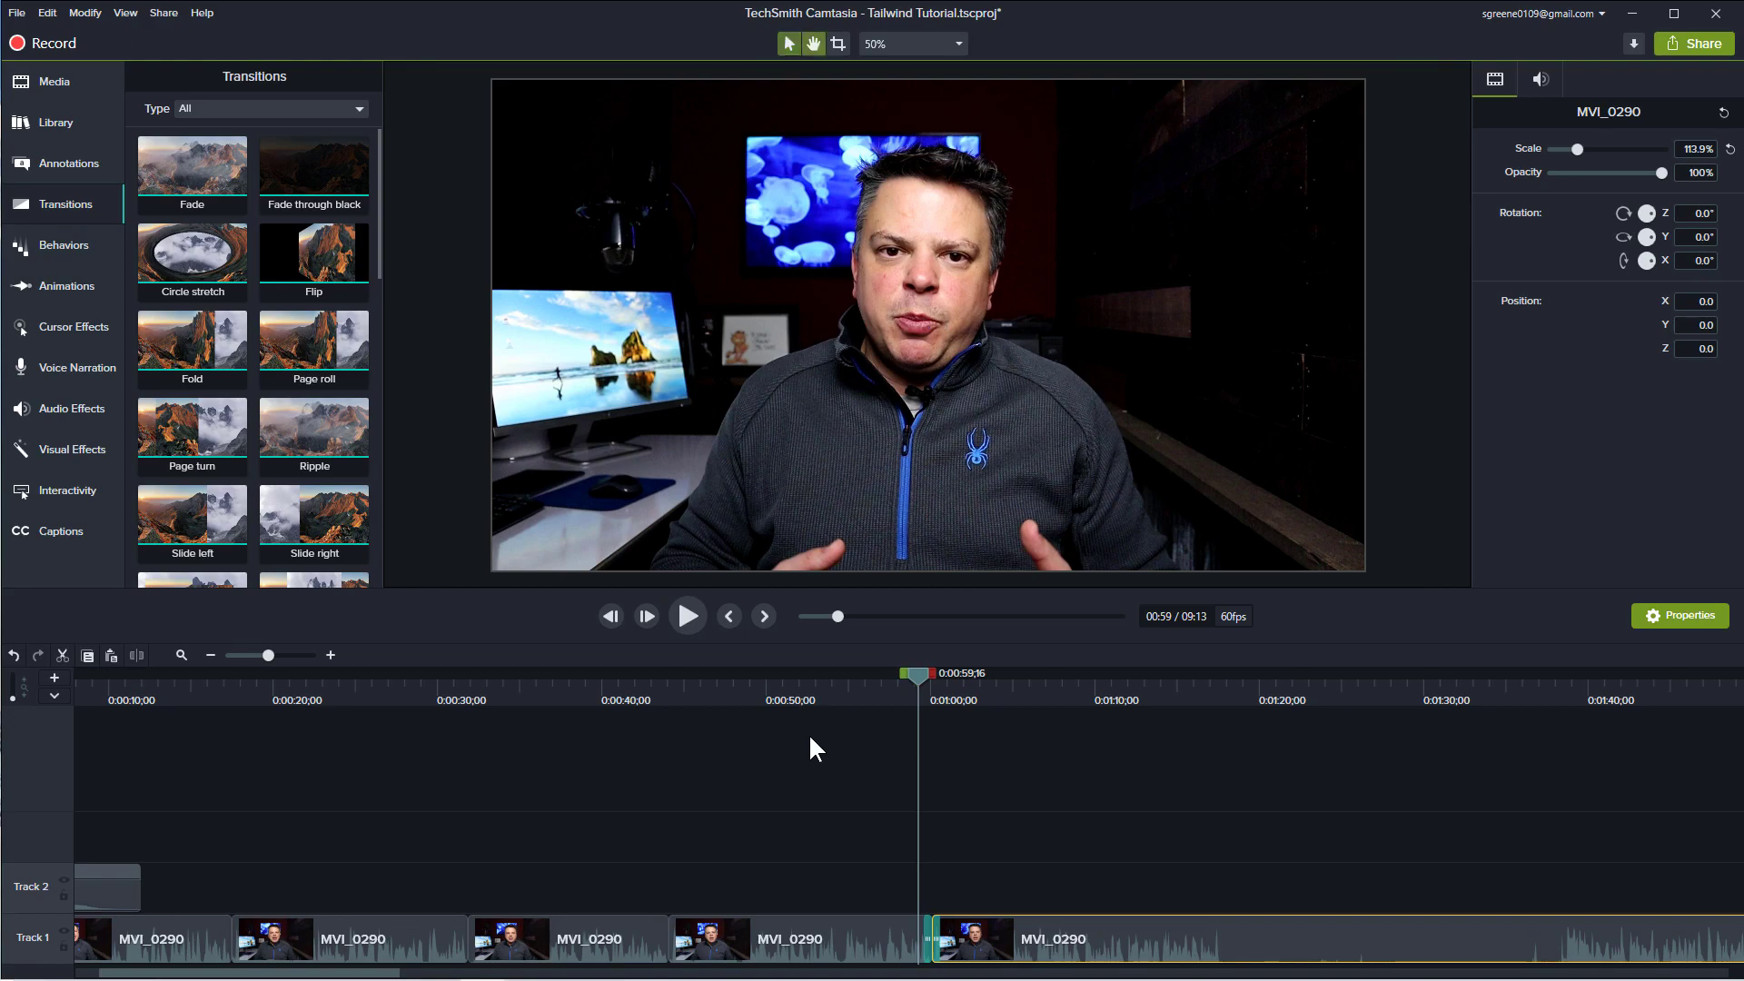
key("space")
key("space")
left_click_drag(950, 681, 899, 684)
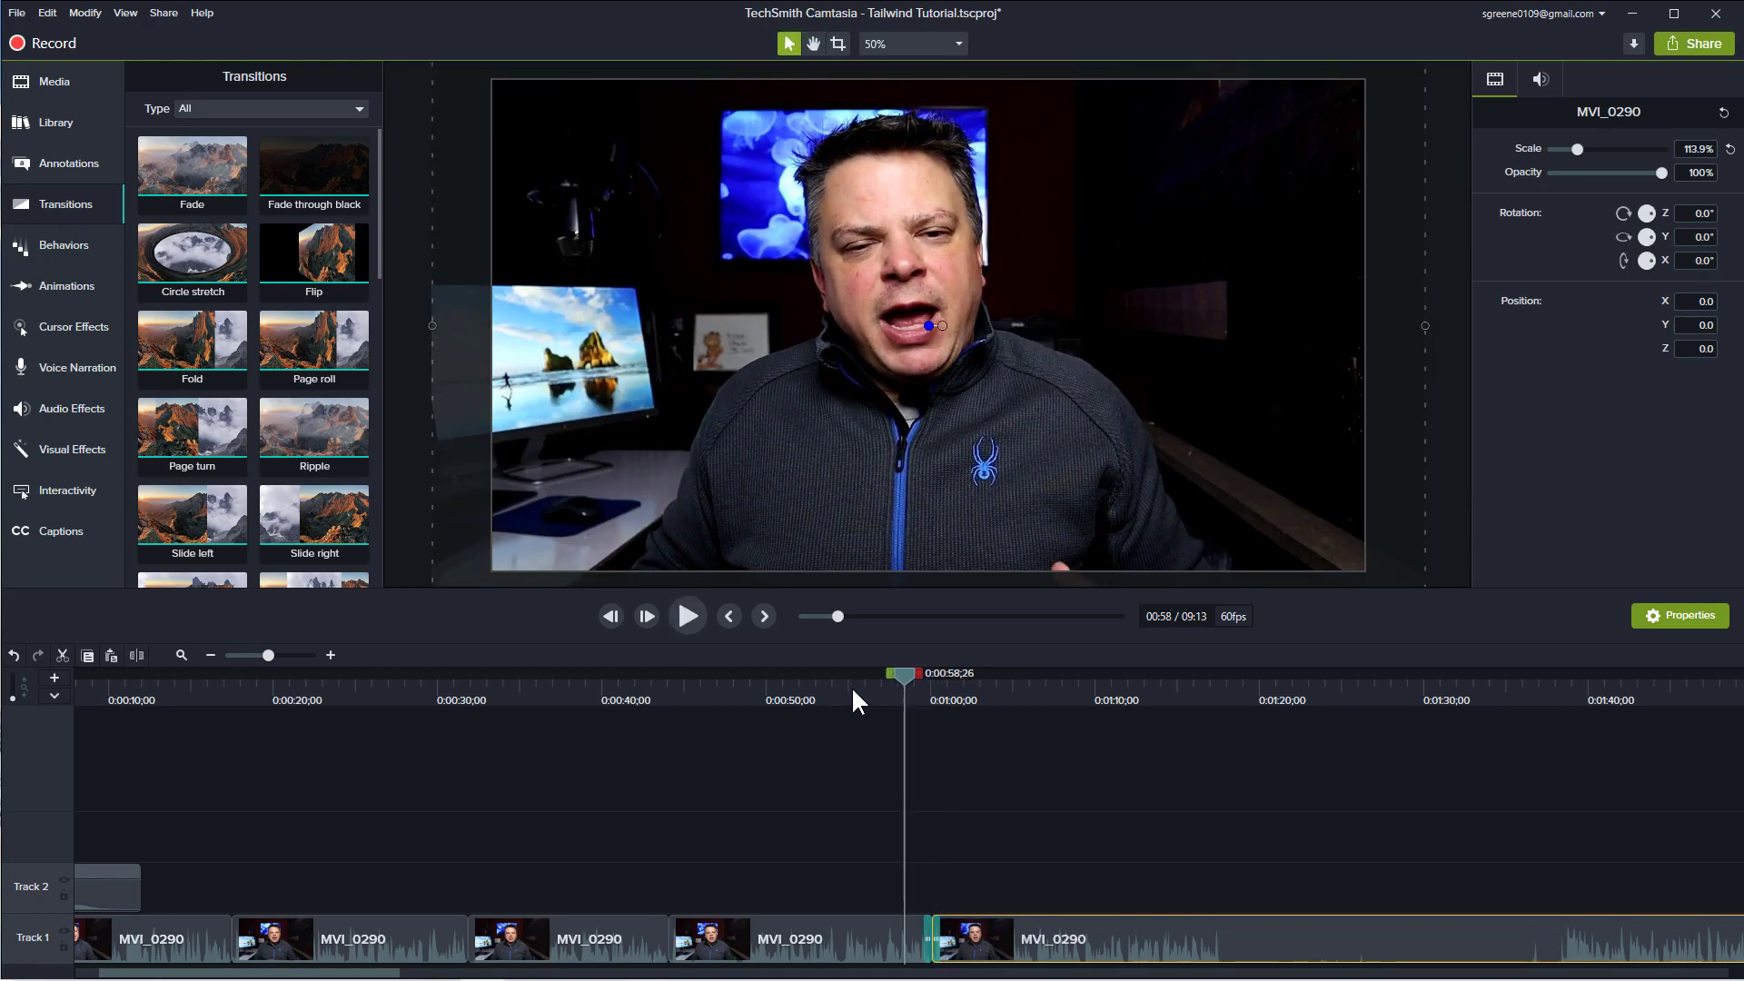
key("space")
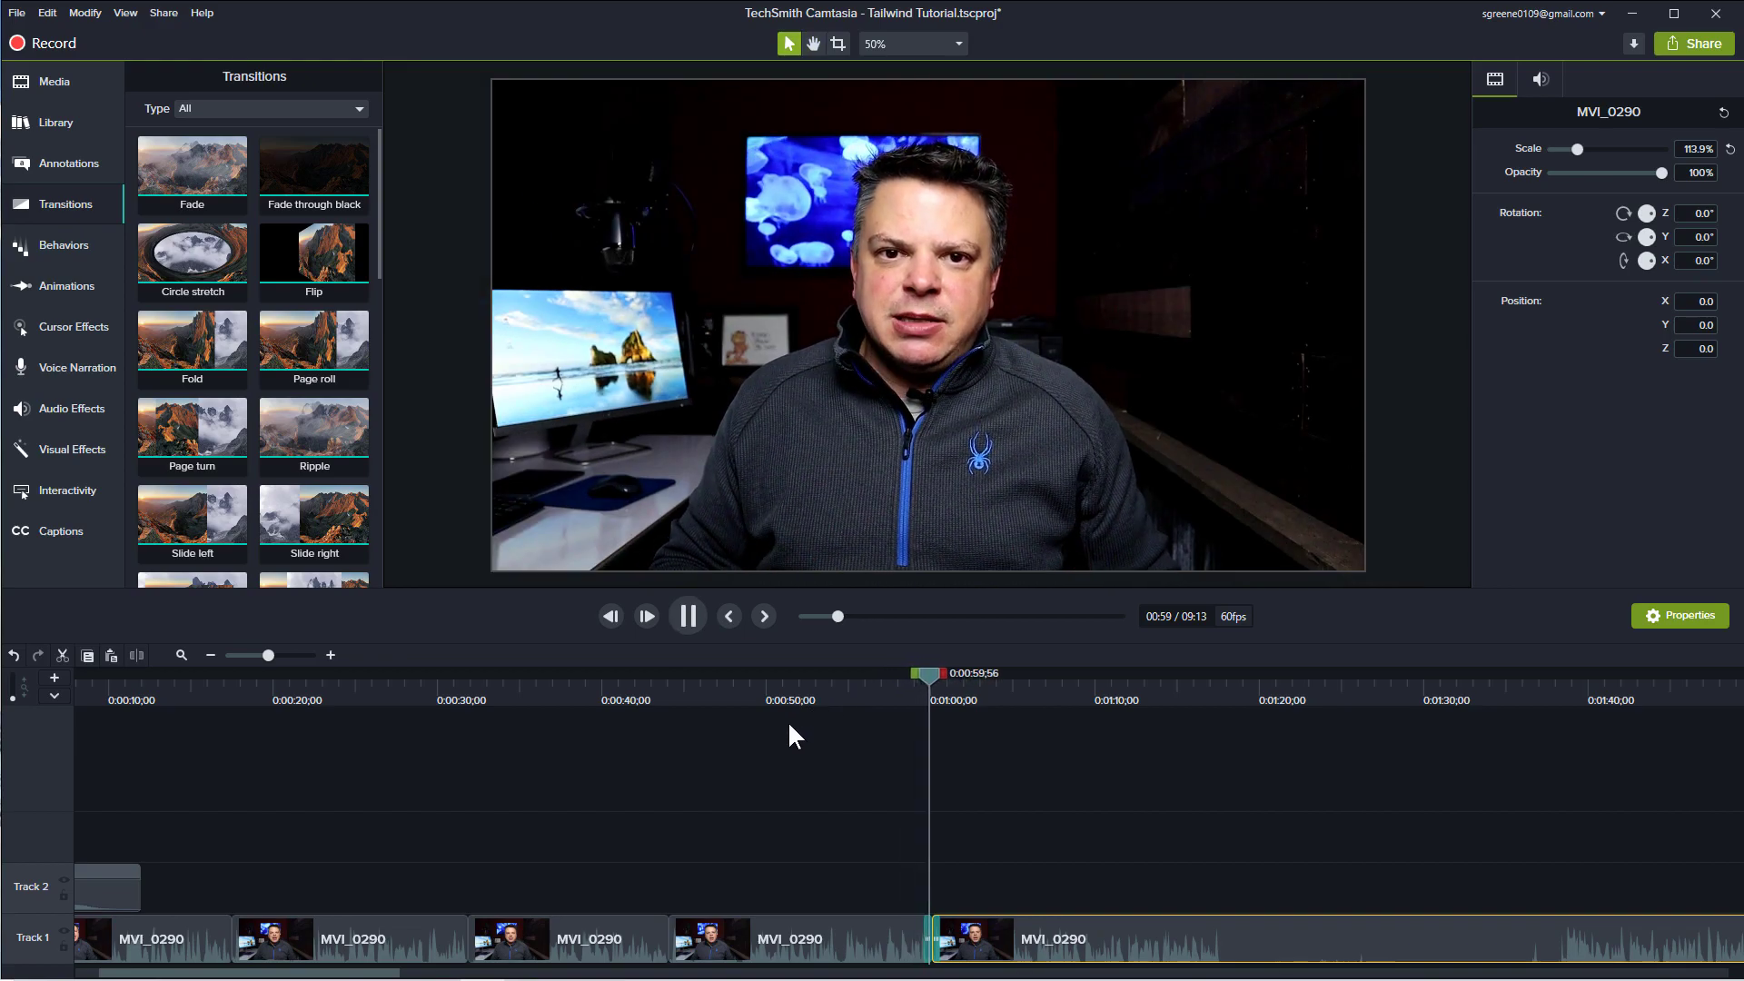
key("space")
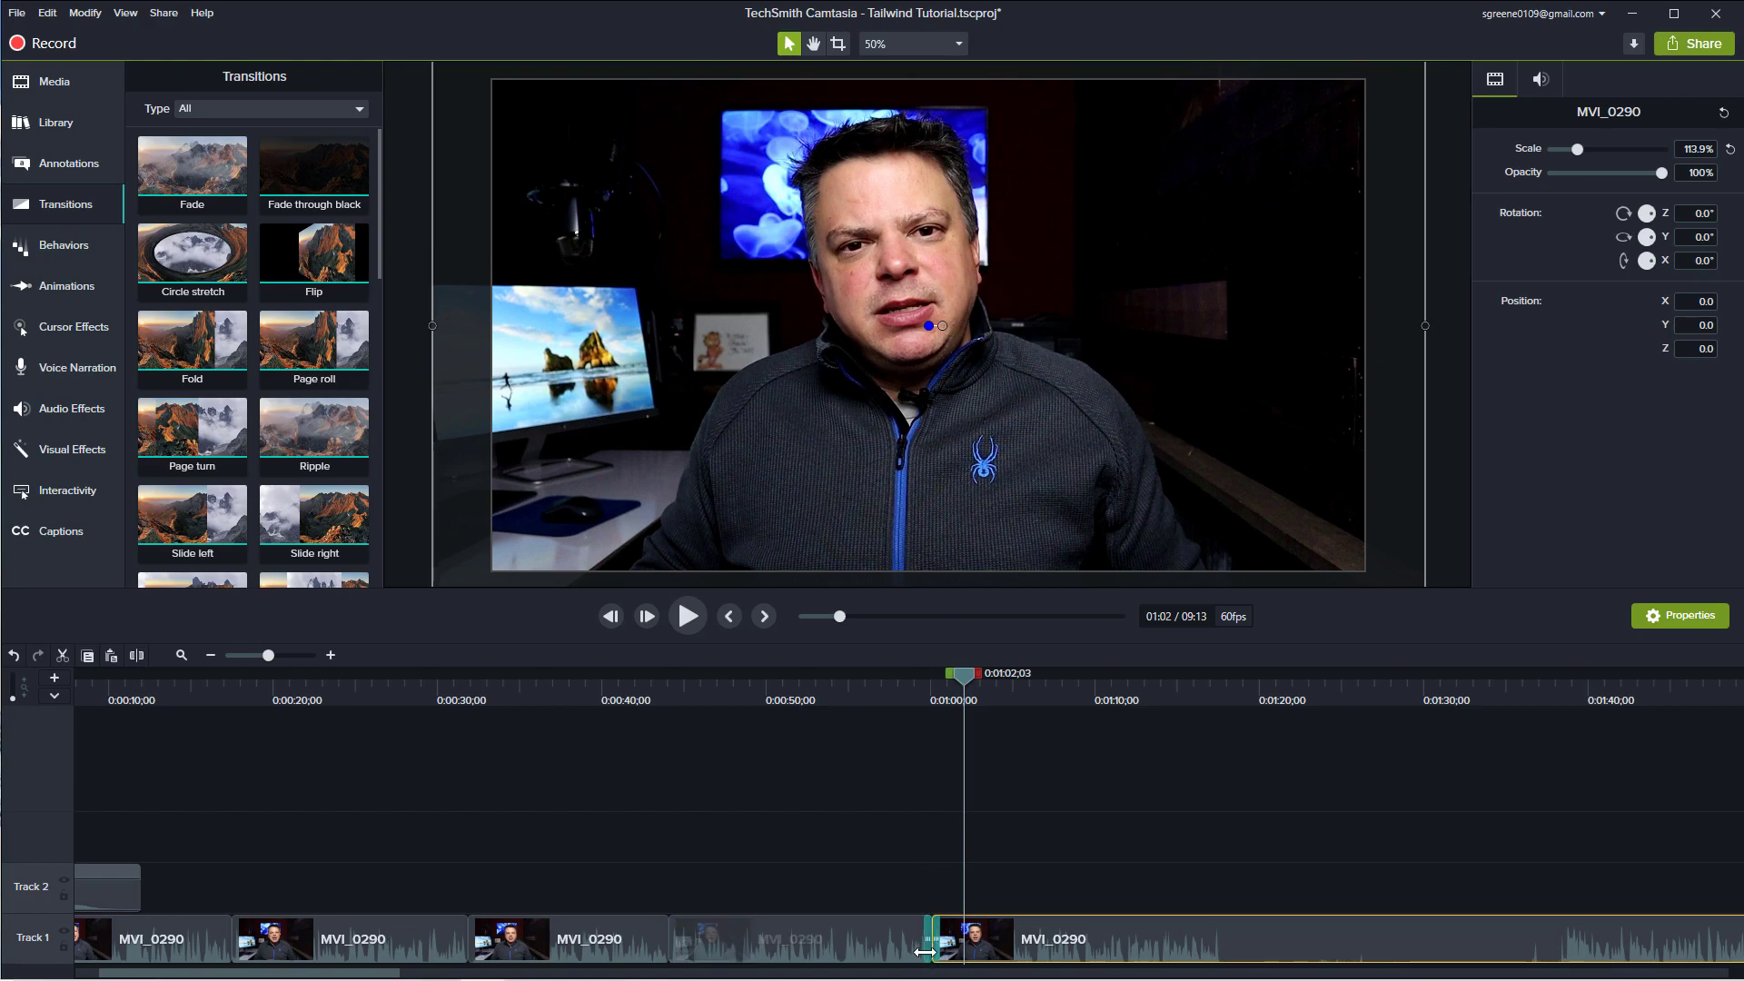
- Remove the Page roll transition from the MVI_0290 cut near 0:01:00
left_click(333, 652)
left_click(680, 939)
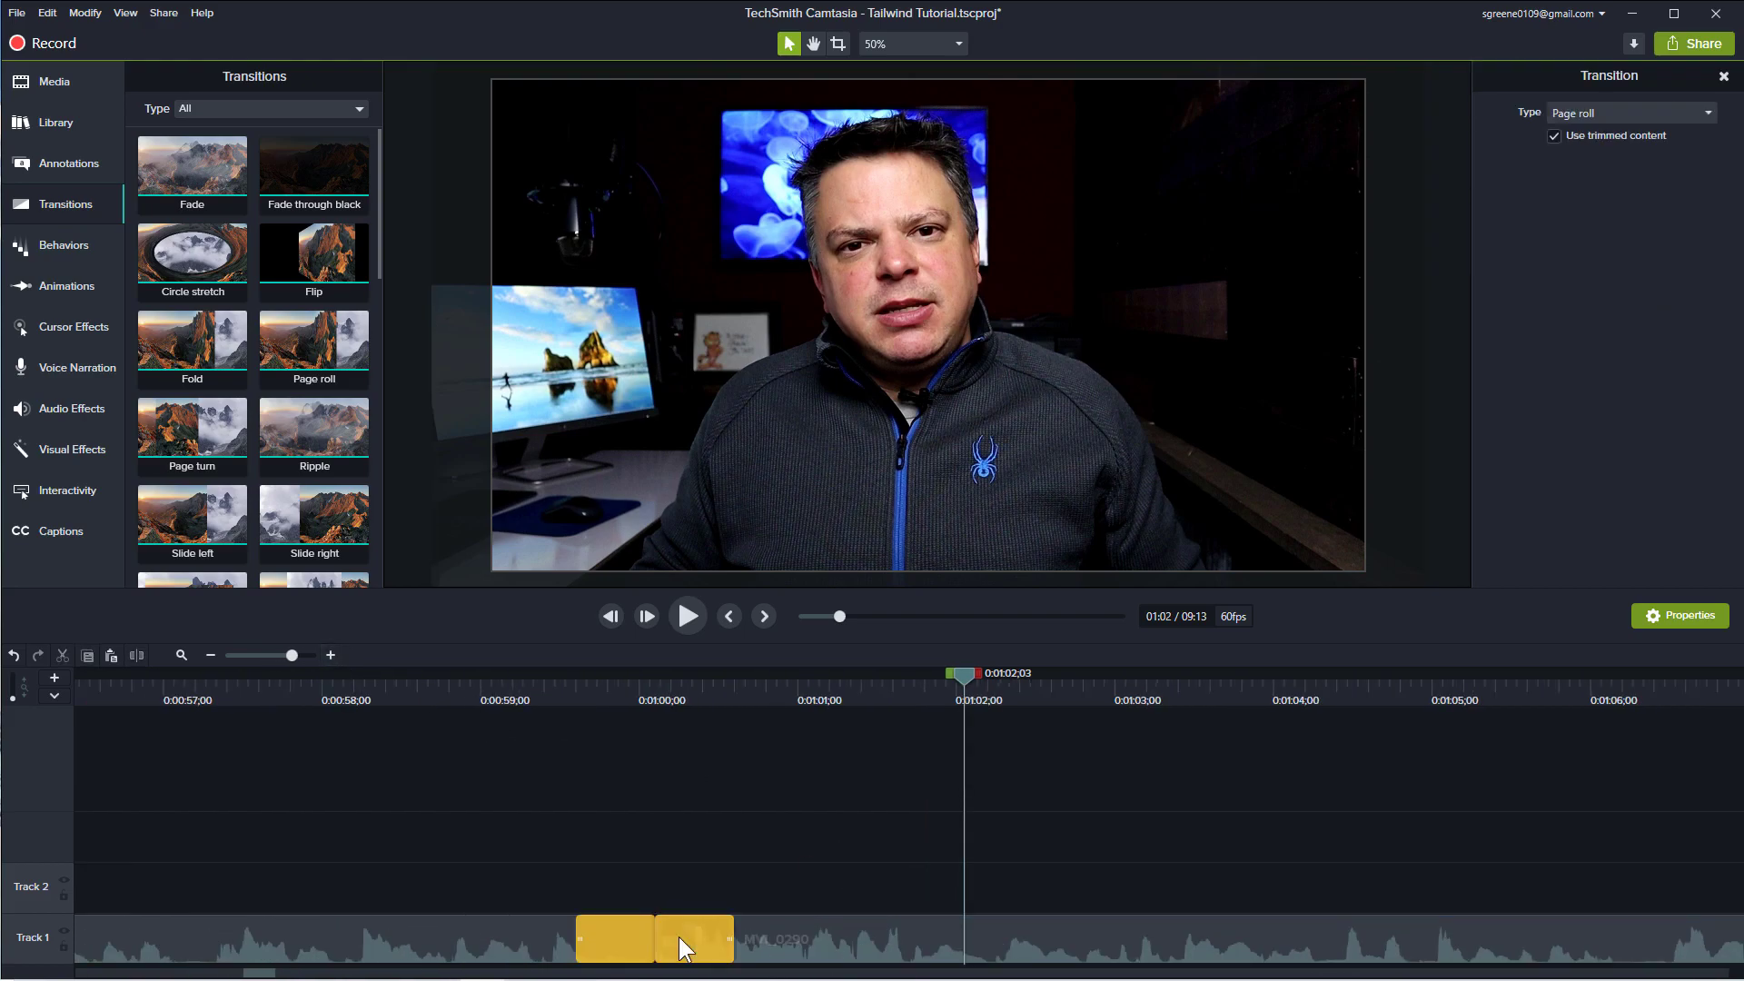
key("Delete")
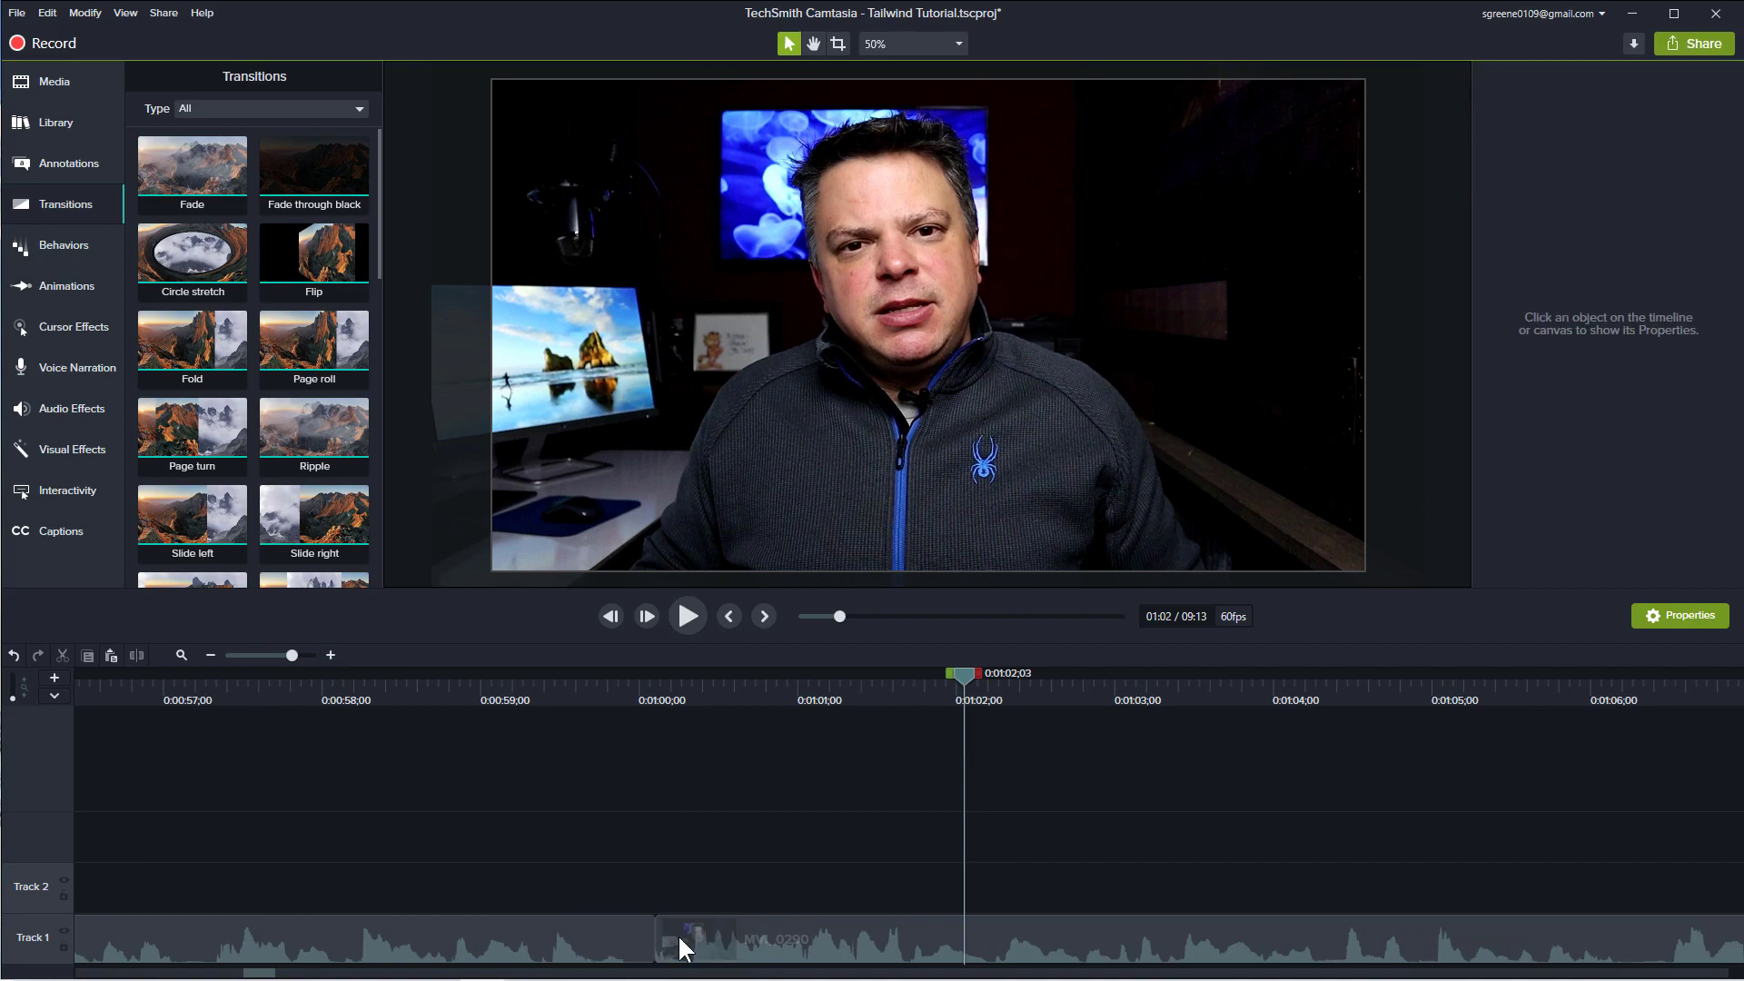
- Play across the plain cut near 0:01:00 and save the project
left_click_drag(965, 674, 641, 735)
key("space")
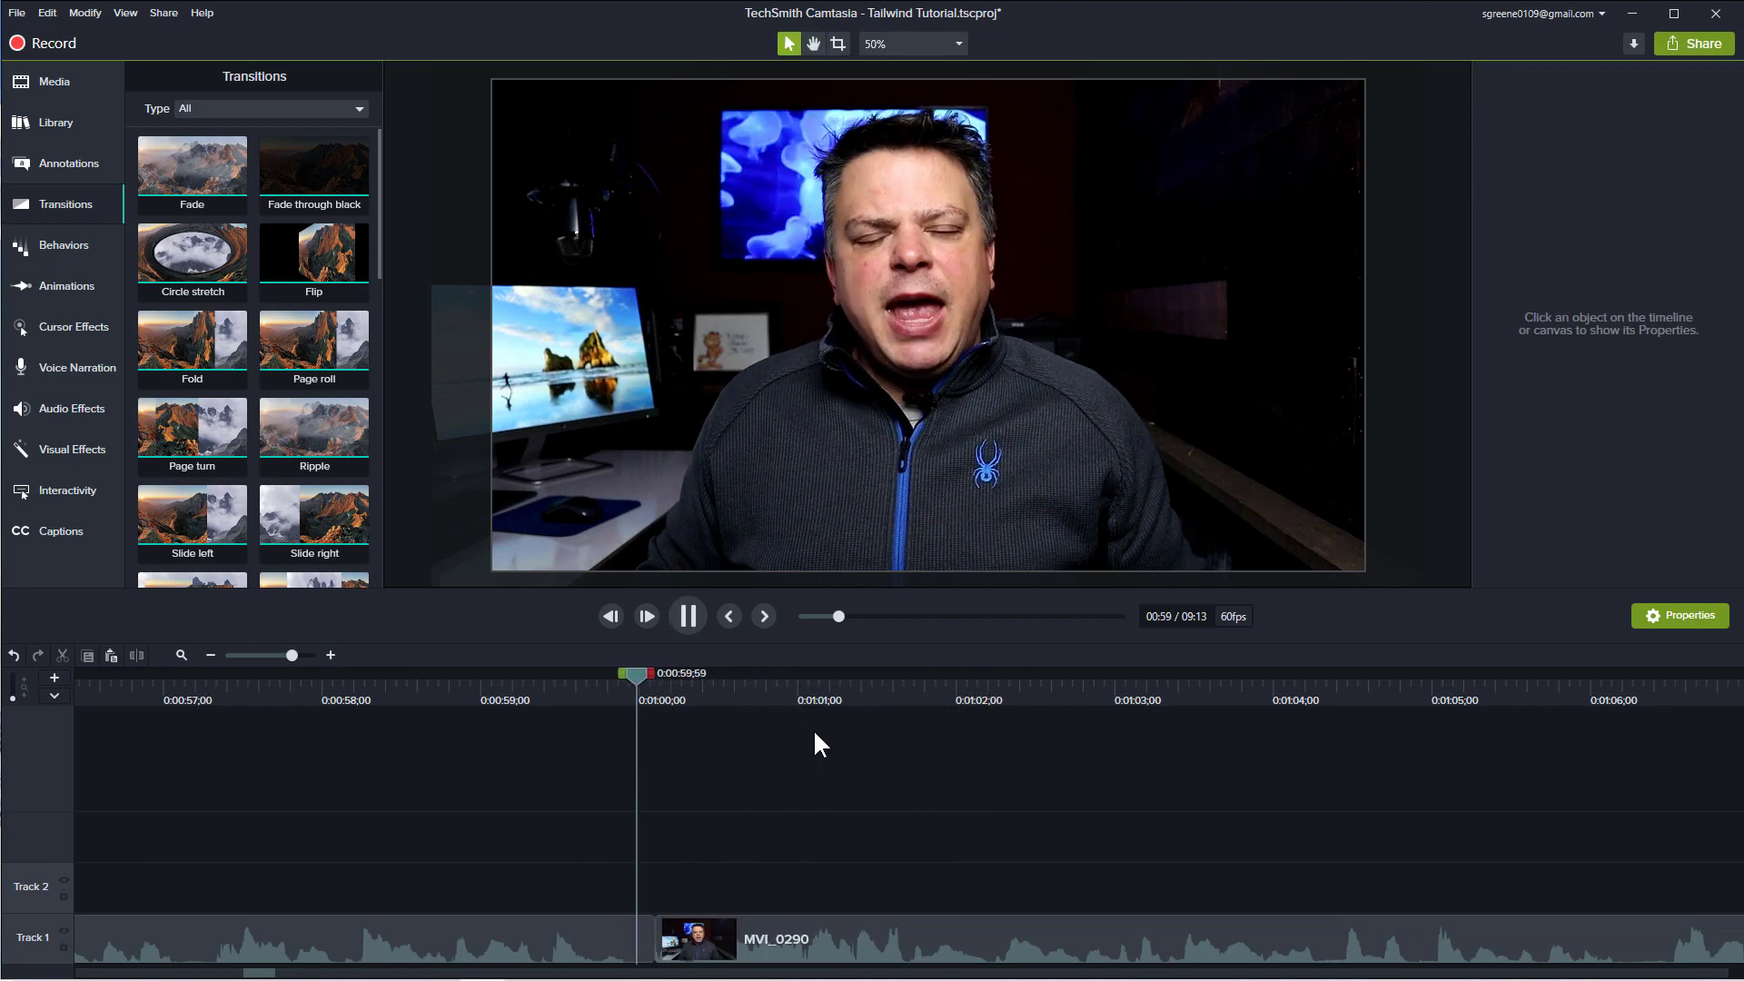
left_click(212, 654)
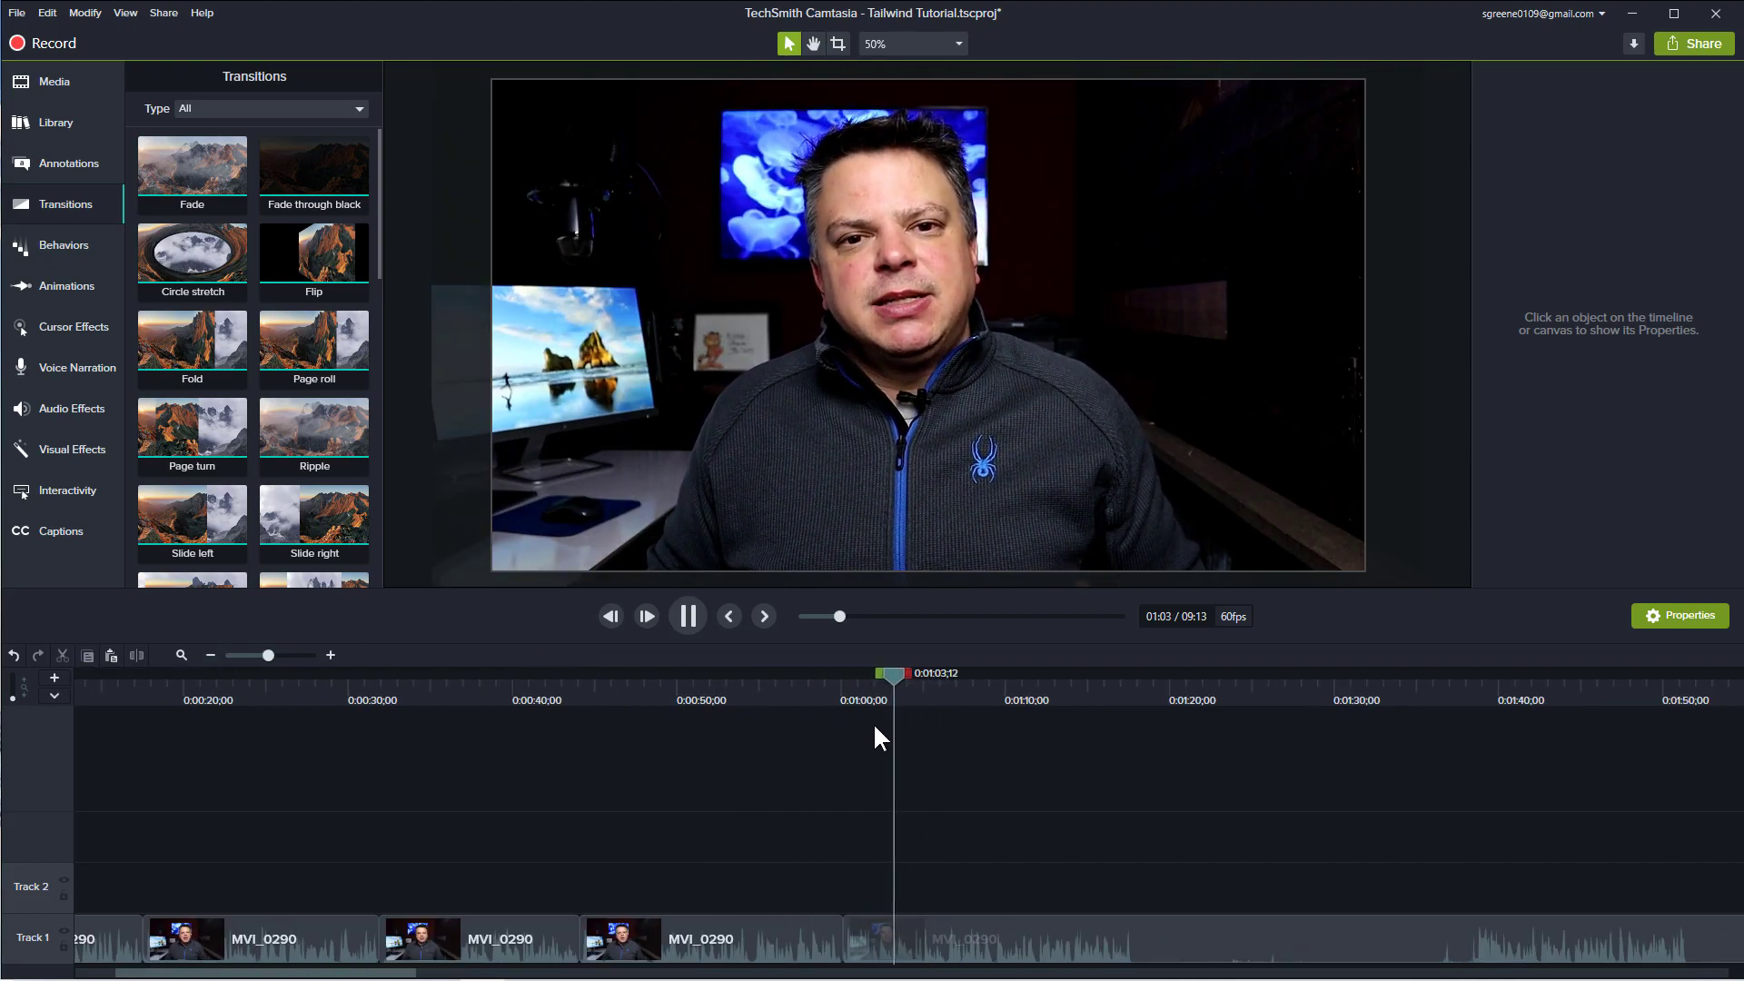
key("space")
scroll(901, 829, "down", 2)
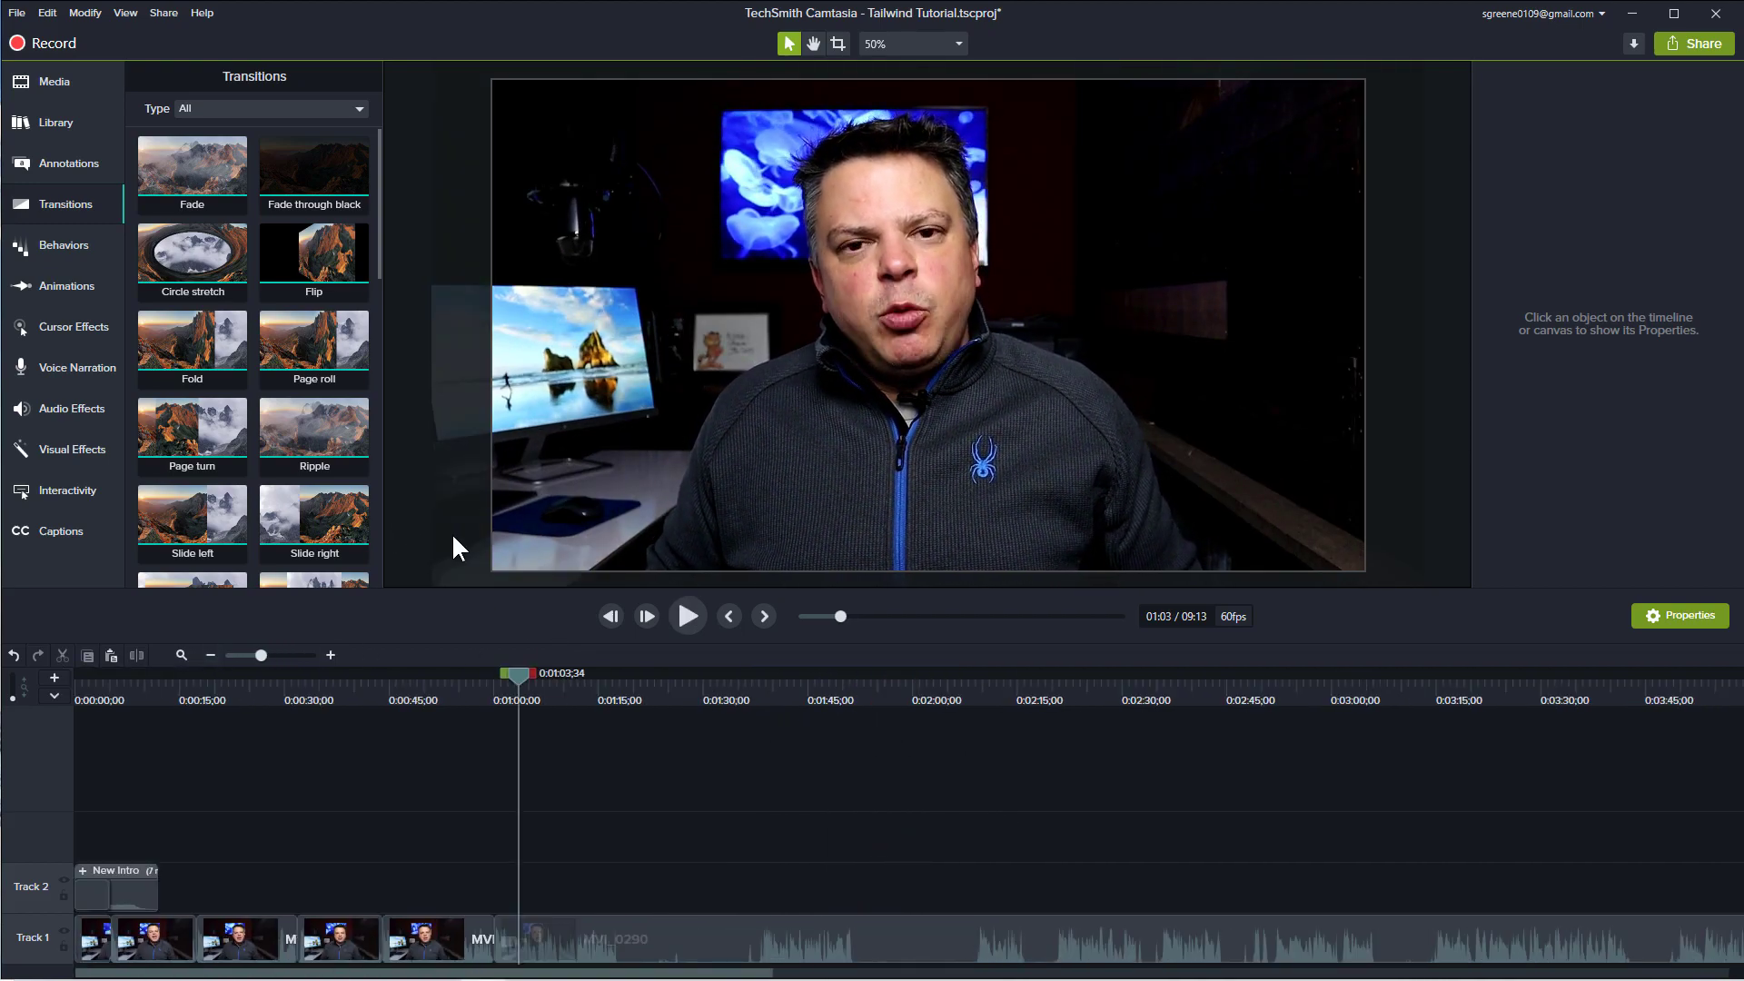
left_click(19, 13)
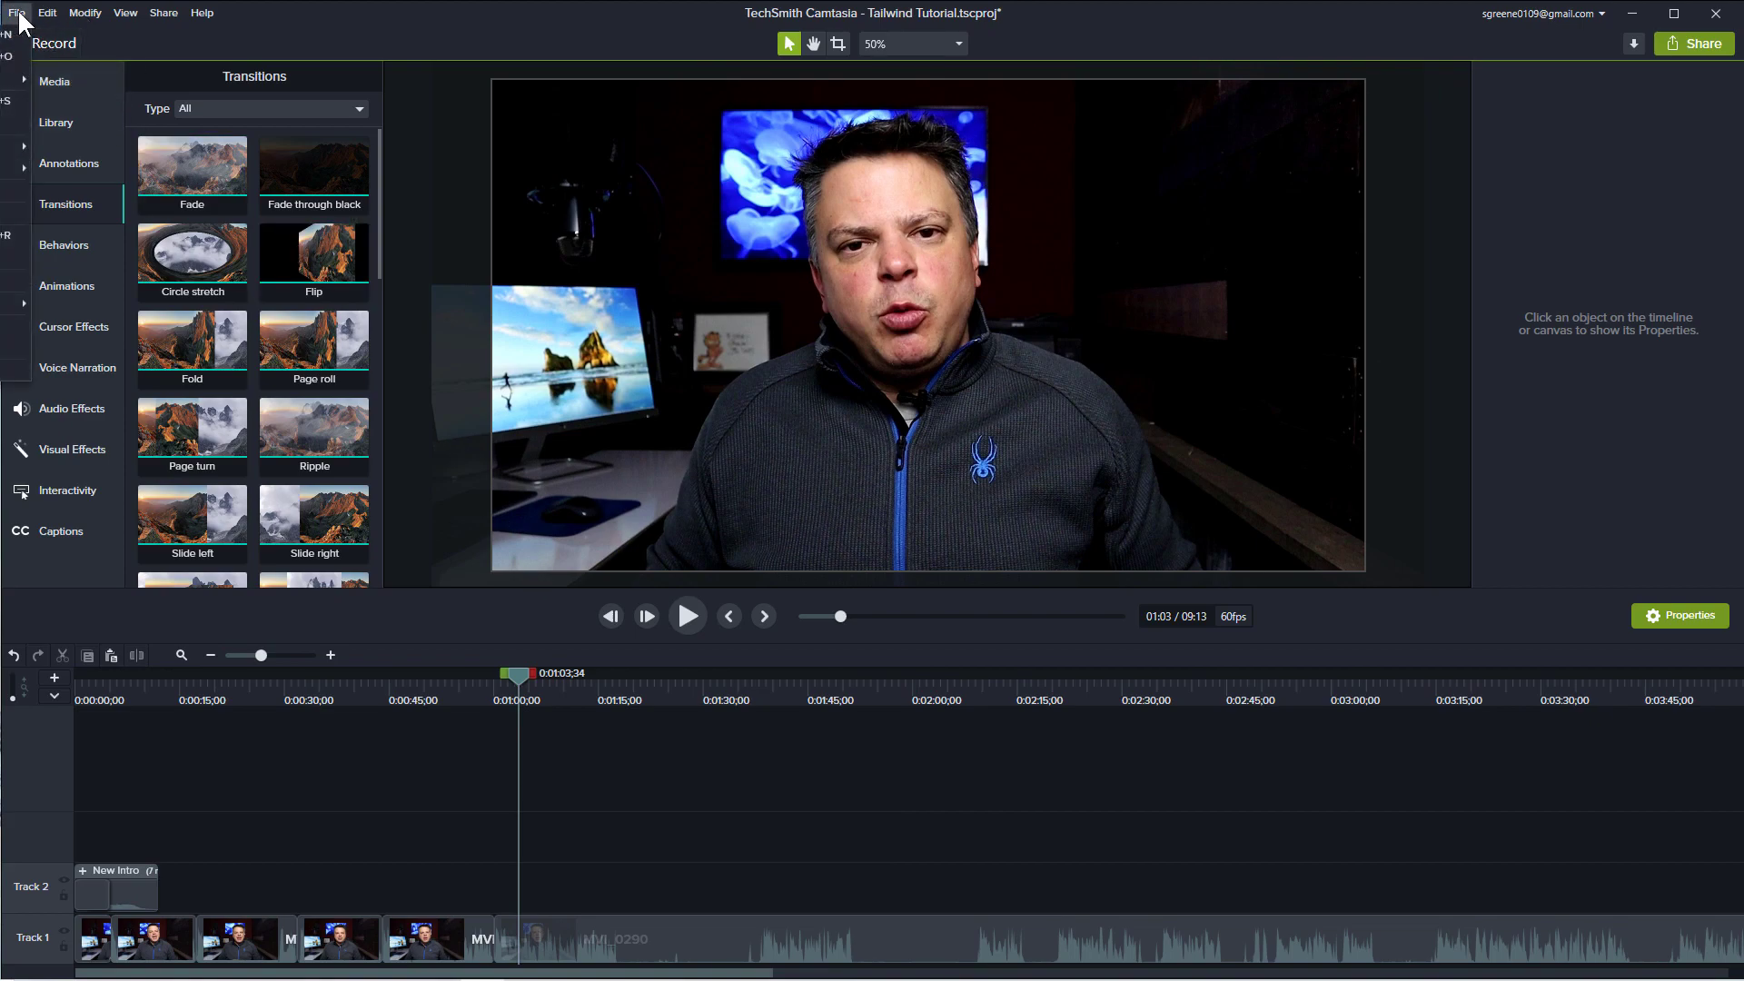
left_click(7, 101)
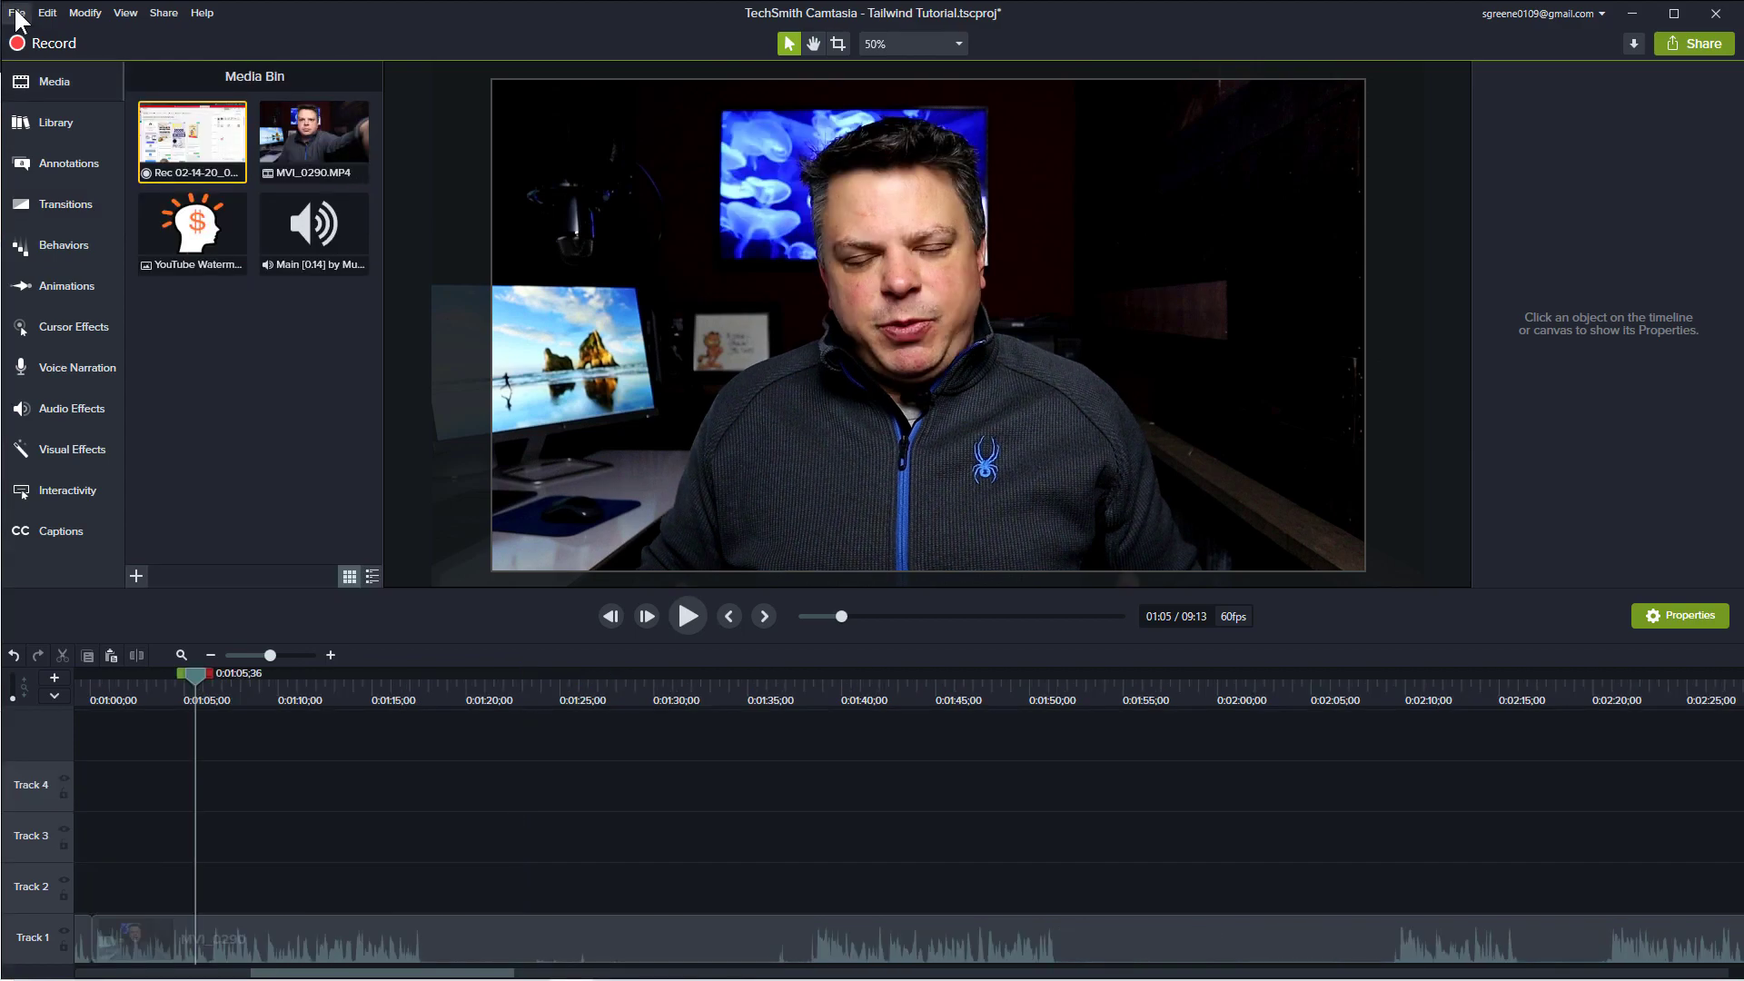
- Import the official parnter.png image into the project's media and place it on Track 2 at 0:01:01;45
left_click_drag(194, 674, 89, 695)
key("space")
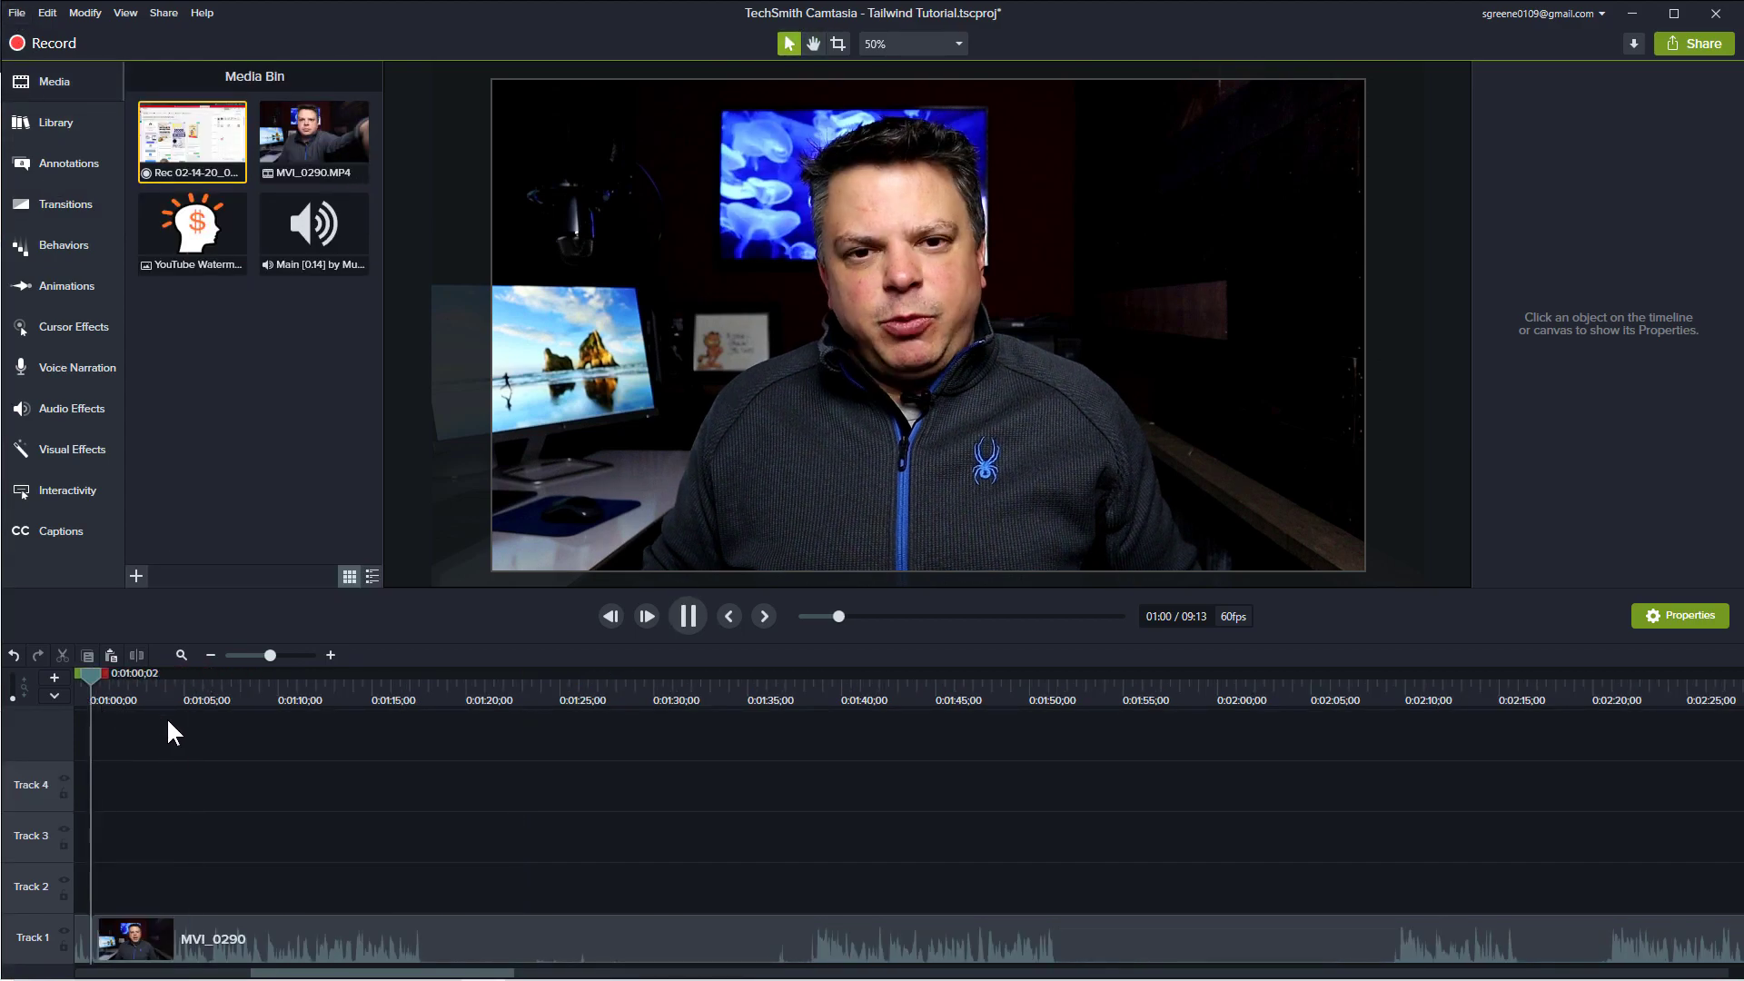
key("space")
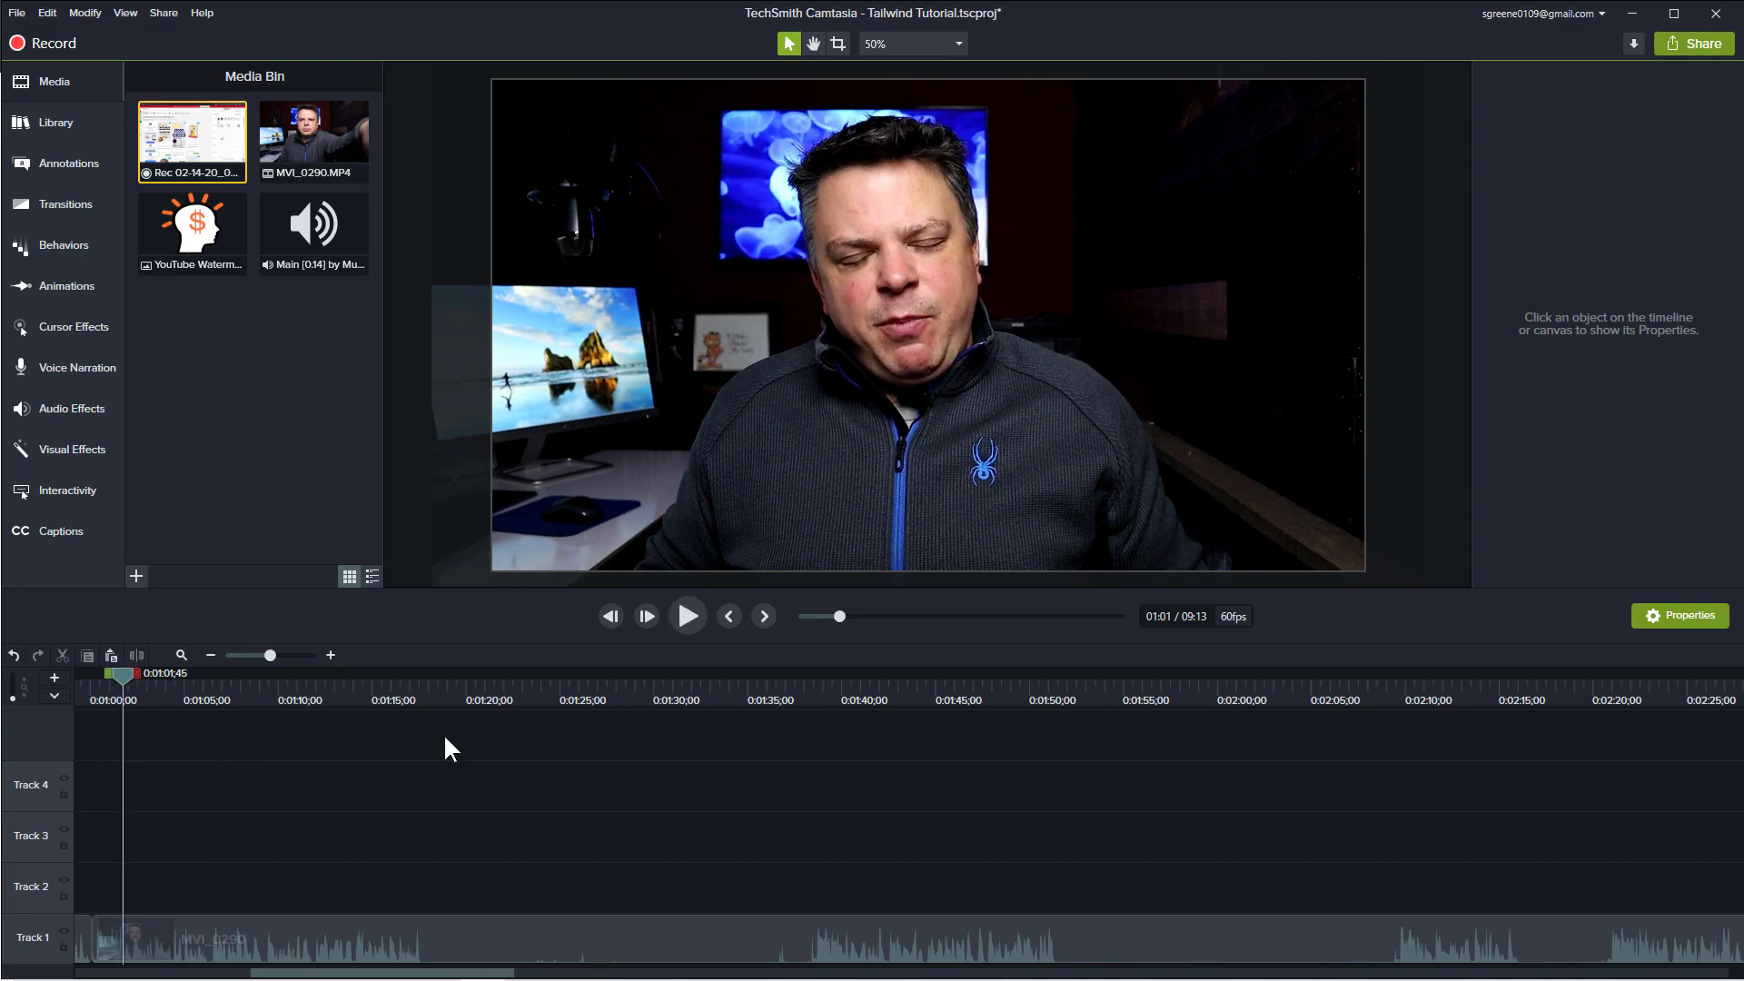
left_click_drag(1323, 432, 263, 389)
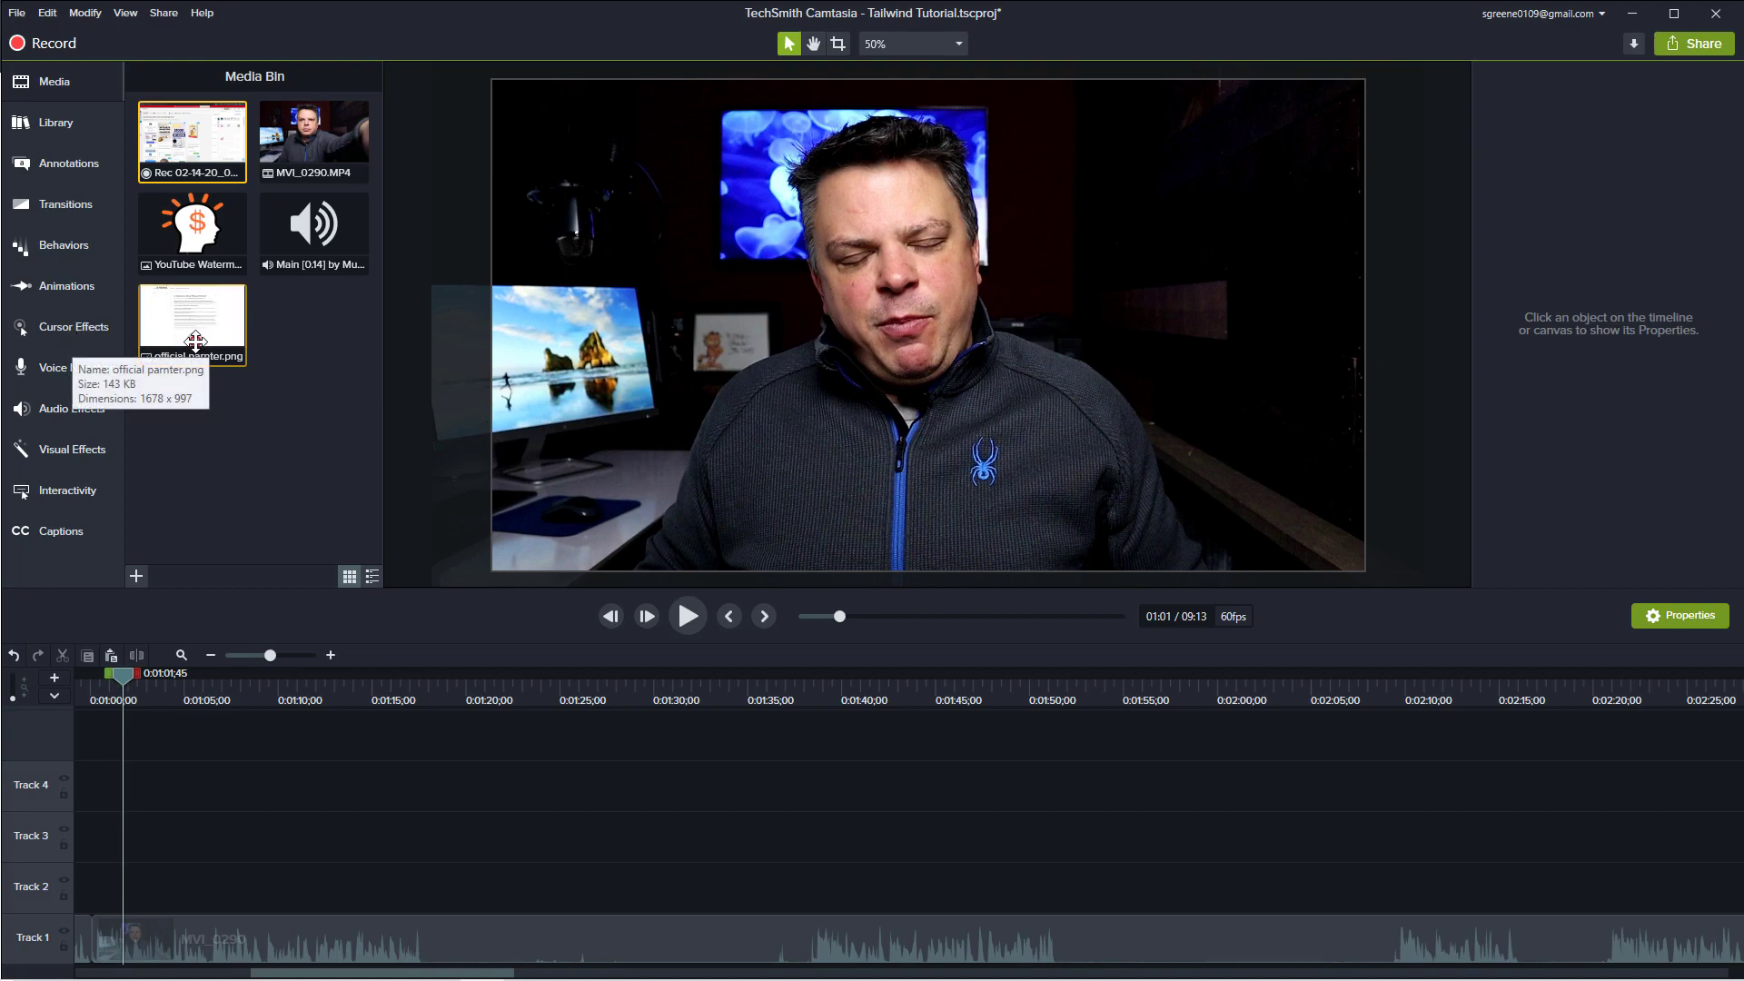
left_click_drag(195, 341, 129, 895)
- Play through the image overlay and shift it on Track 2 to start at 0:01:04;56
key("space")
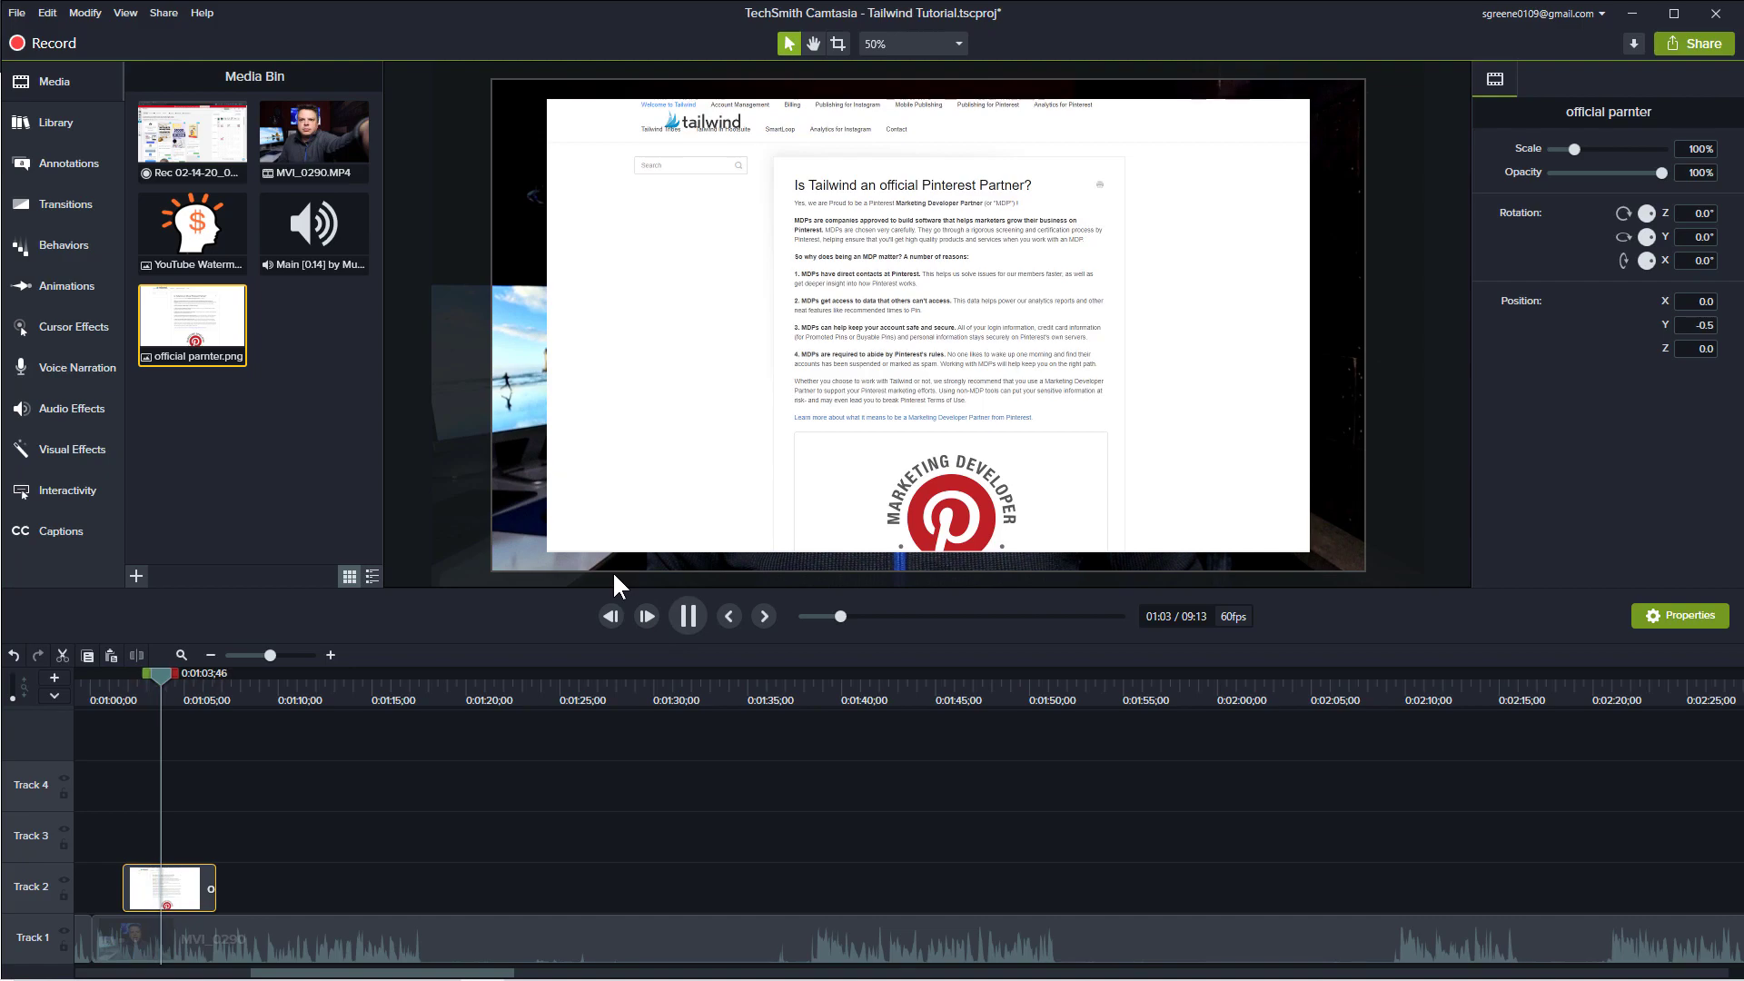
key("space")
left_click_drag(162, 879, 221, 887)
- Enlarge the official parnter image to about 114.4% and position it to fill the canvas over the talking-head footage
left_click_drag(546, 551, 490, 569)
left_click_drag(1045, 309, 1021, 307)
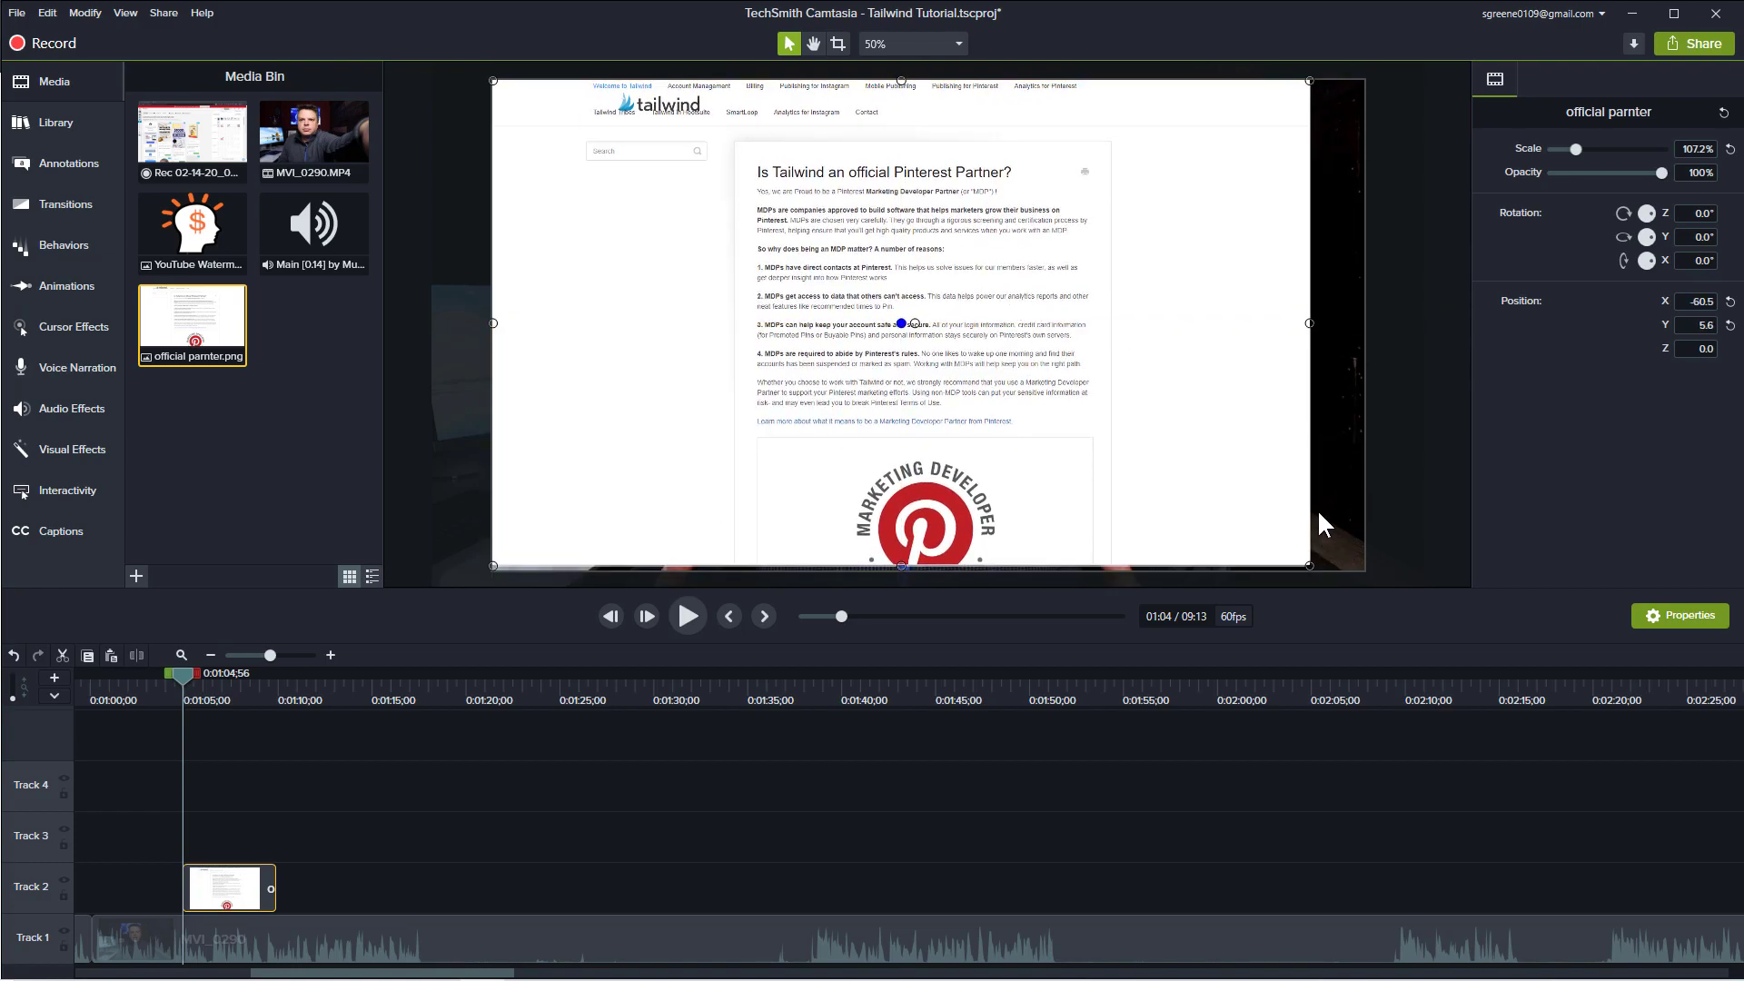
left_click_drag(1314, 320, 1364, 319)
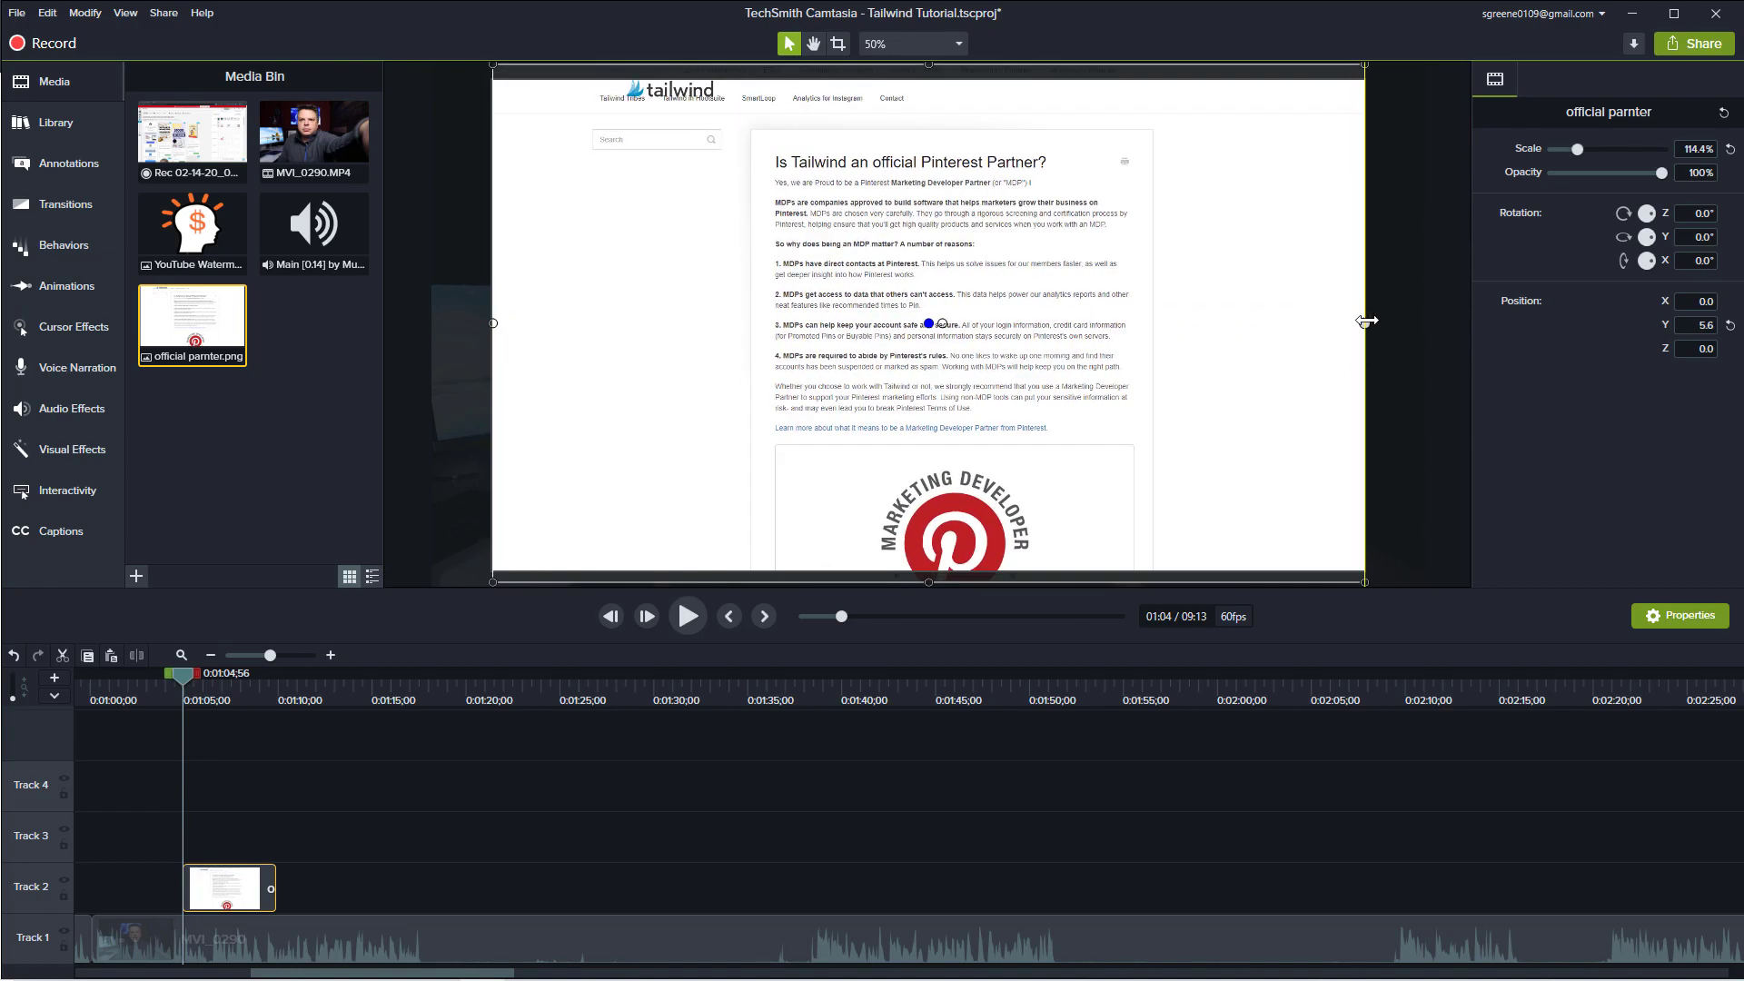
left_click_drag(930, 584, 929, 588)
left_click_drag(1059, 408, 1067, 412)
key("space")
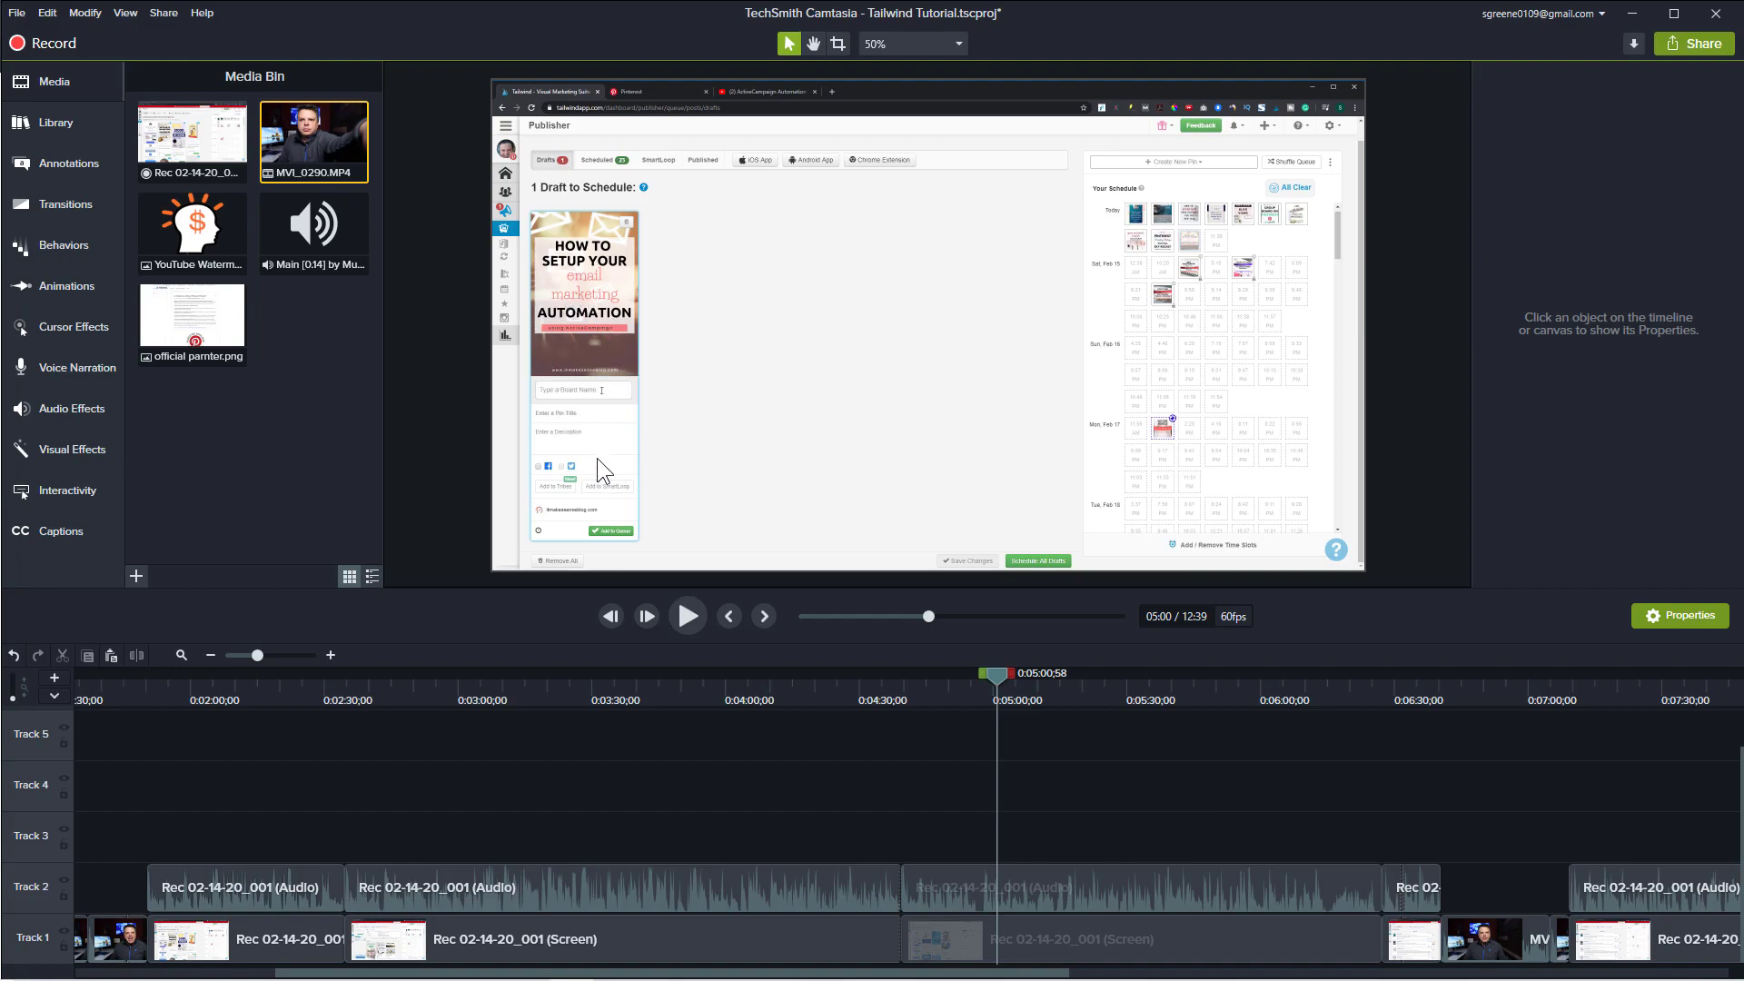
- Add a Zoom-n-Pan to 144% on the screen recording at 0:04:59;45, framing the draft pin at position X 422.4, Y 128.0
left_click_drag(999, 673, 993, 673)
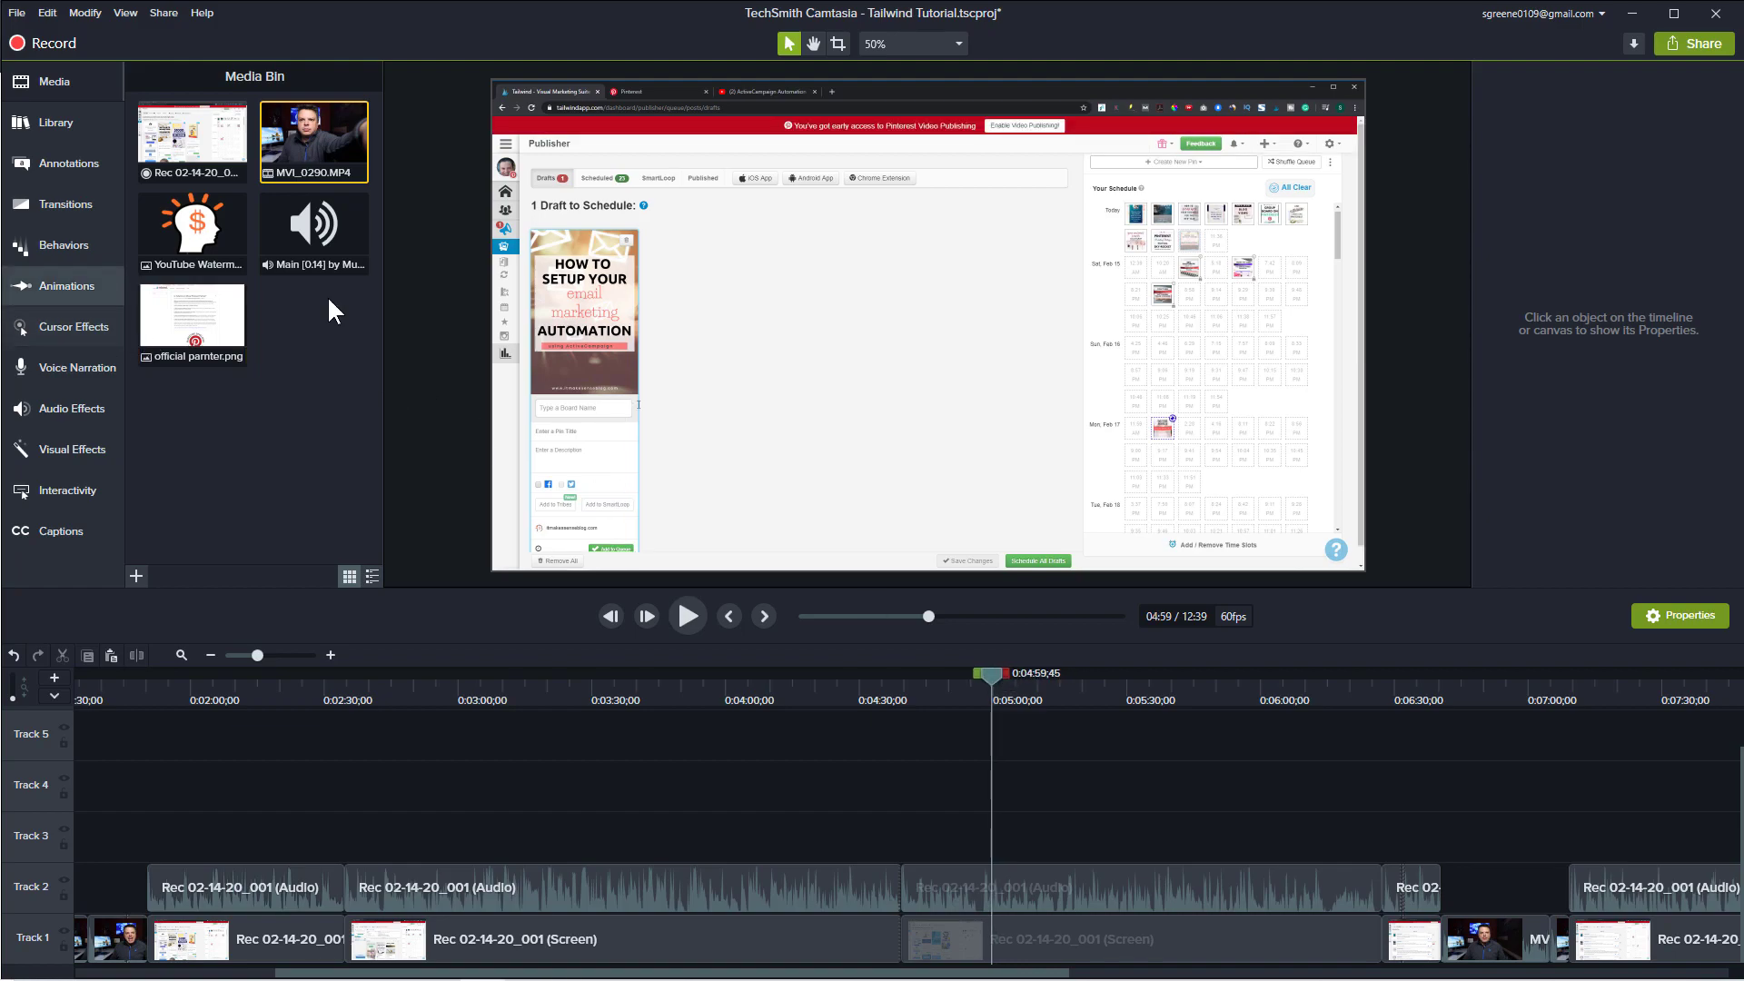
left_click(53, 285)
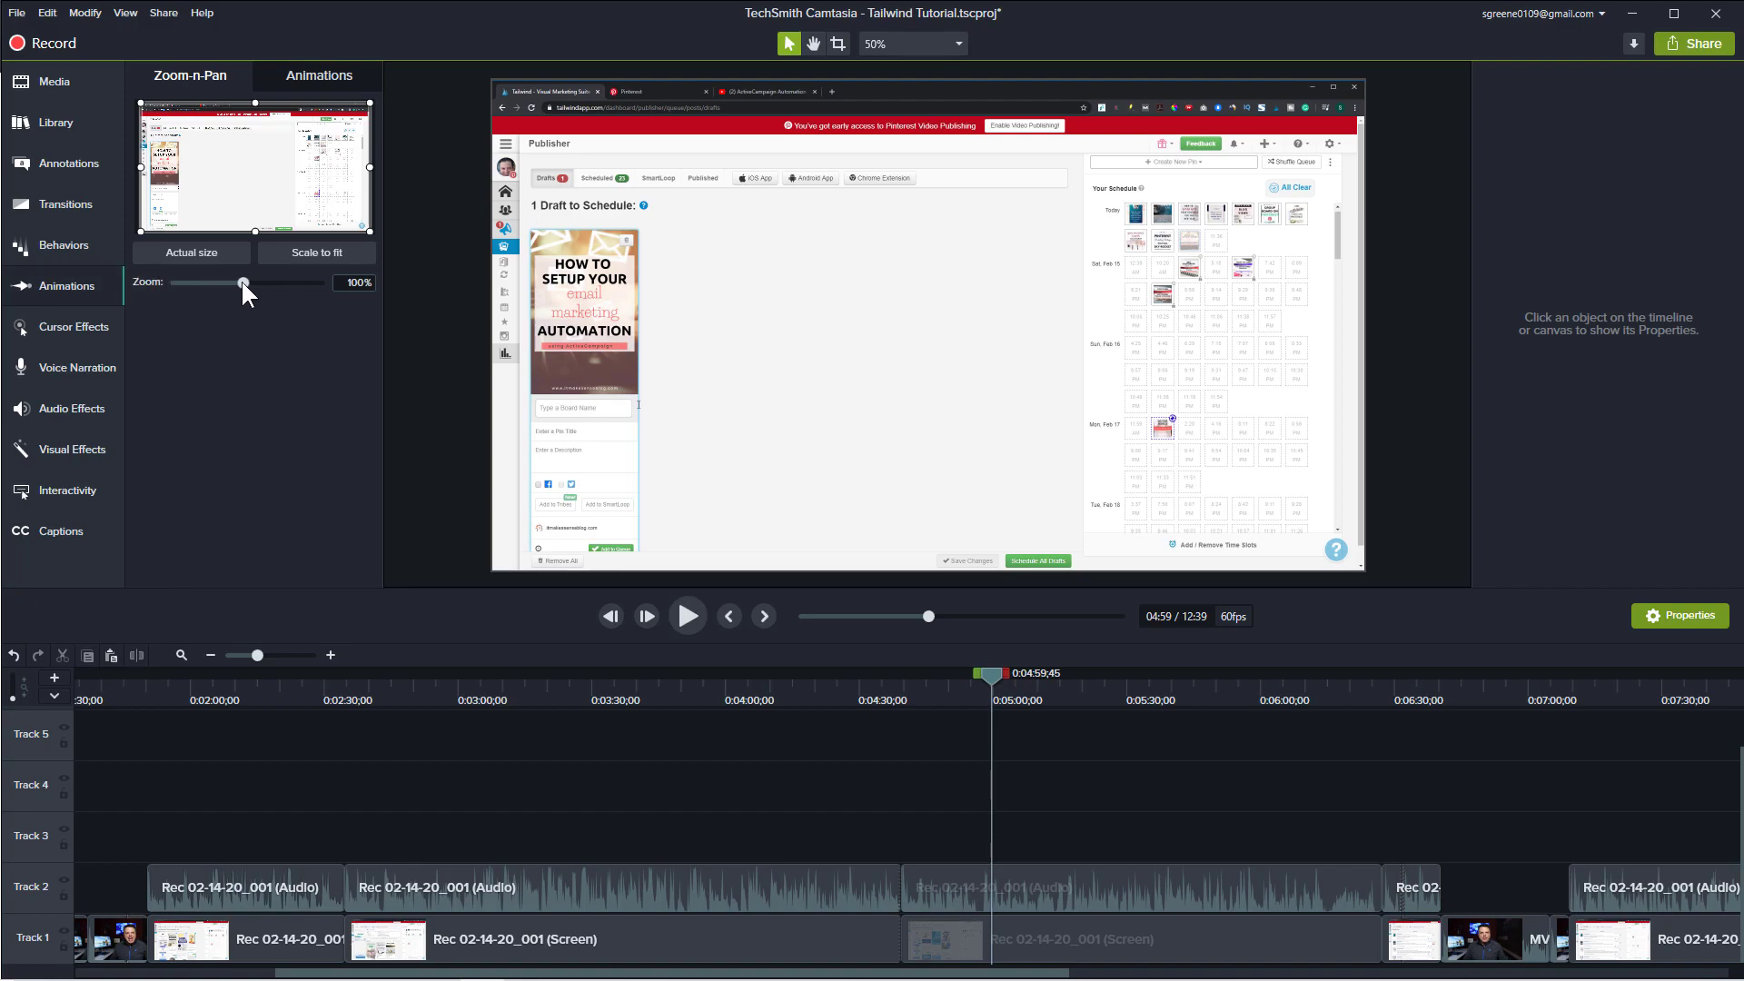
left_click_drag(241, 280, 276, 282)
left_click_drag(660, 367, 856, 309)
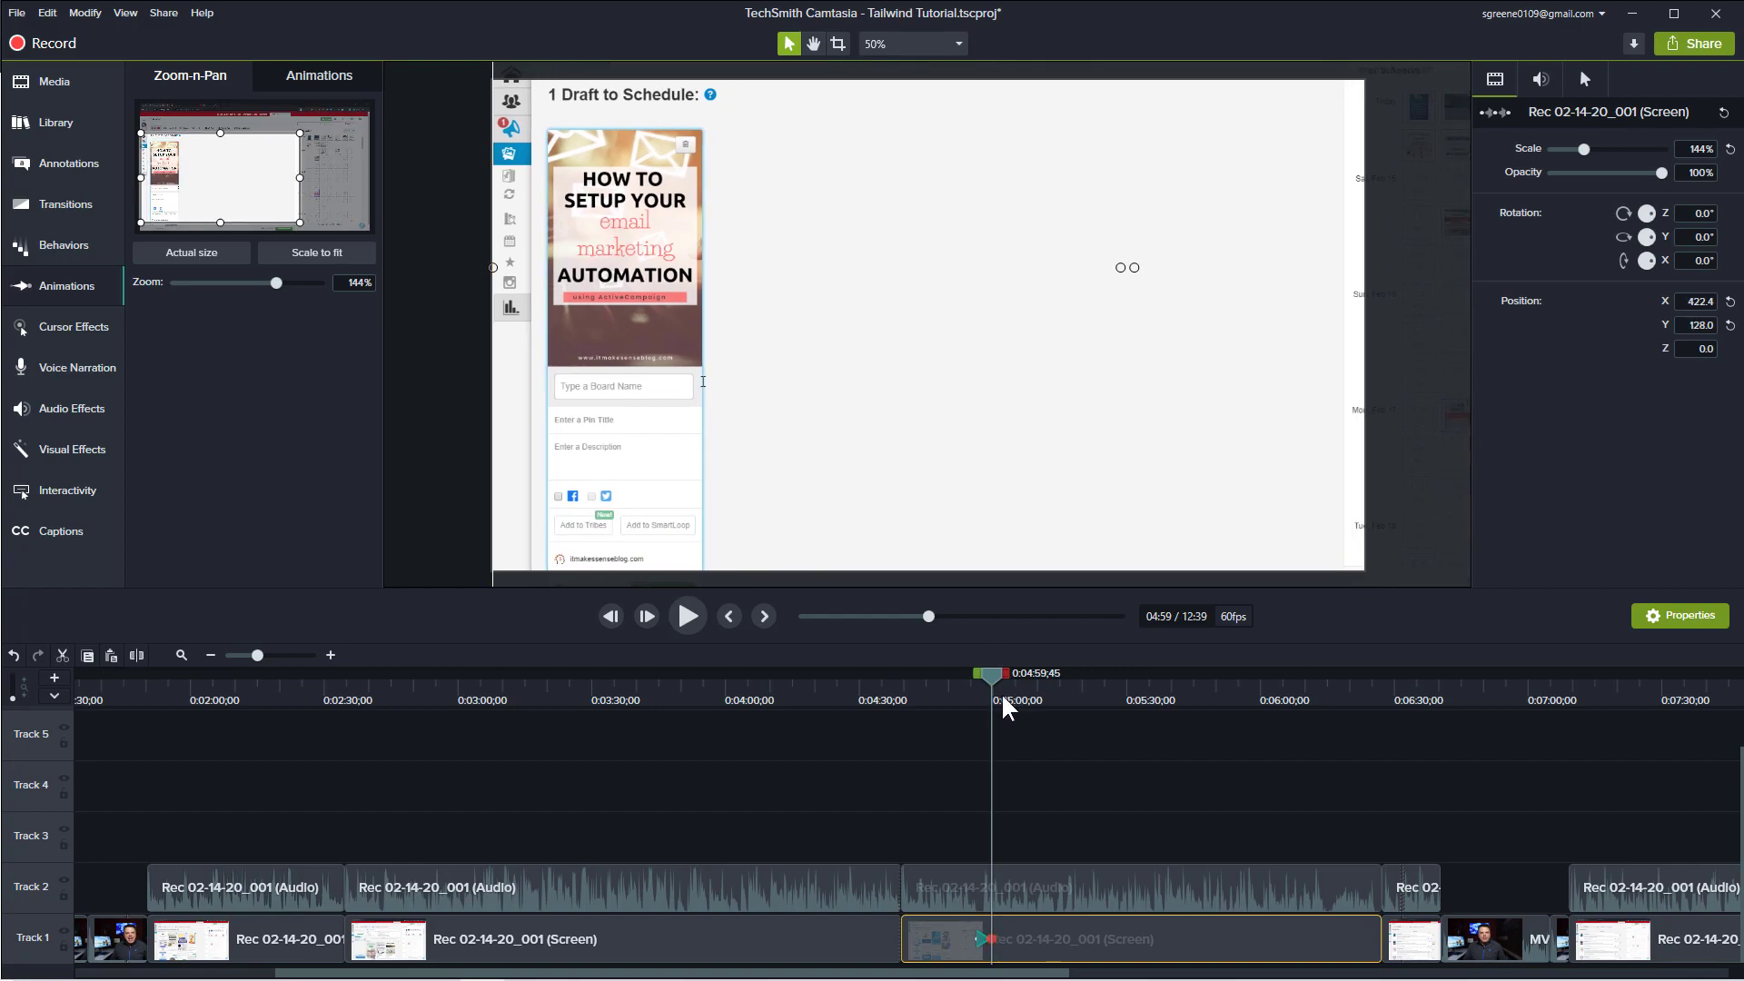
- Play the screen recording from 0:04:54;15 to check the zoom onto the draft pin
left_click_drag(992, 690, 968, 694)
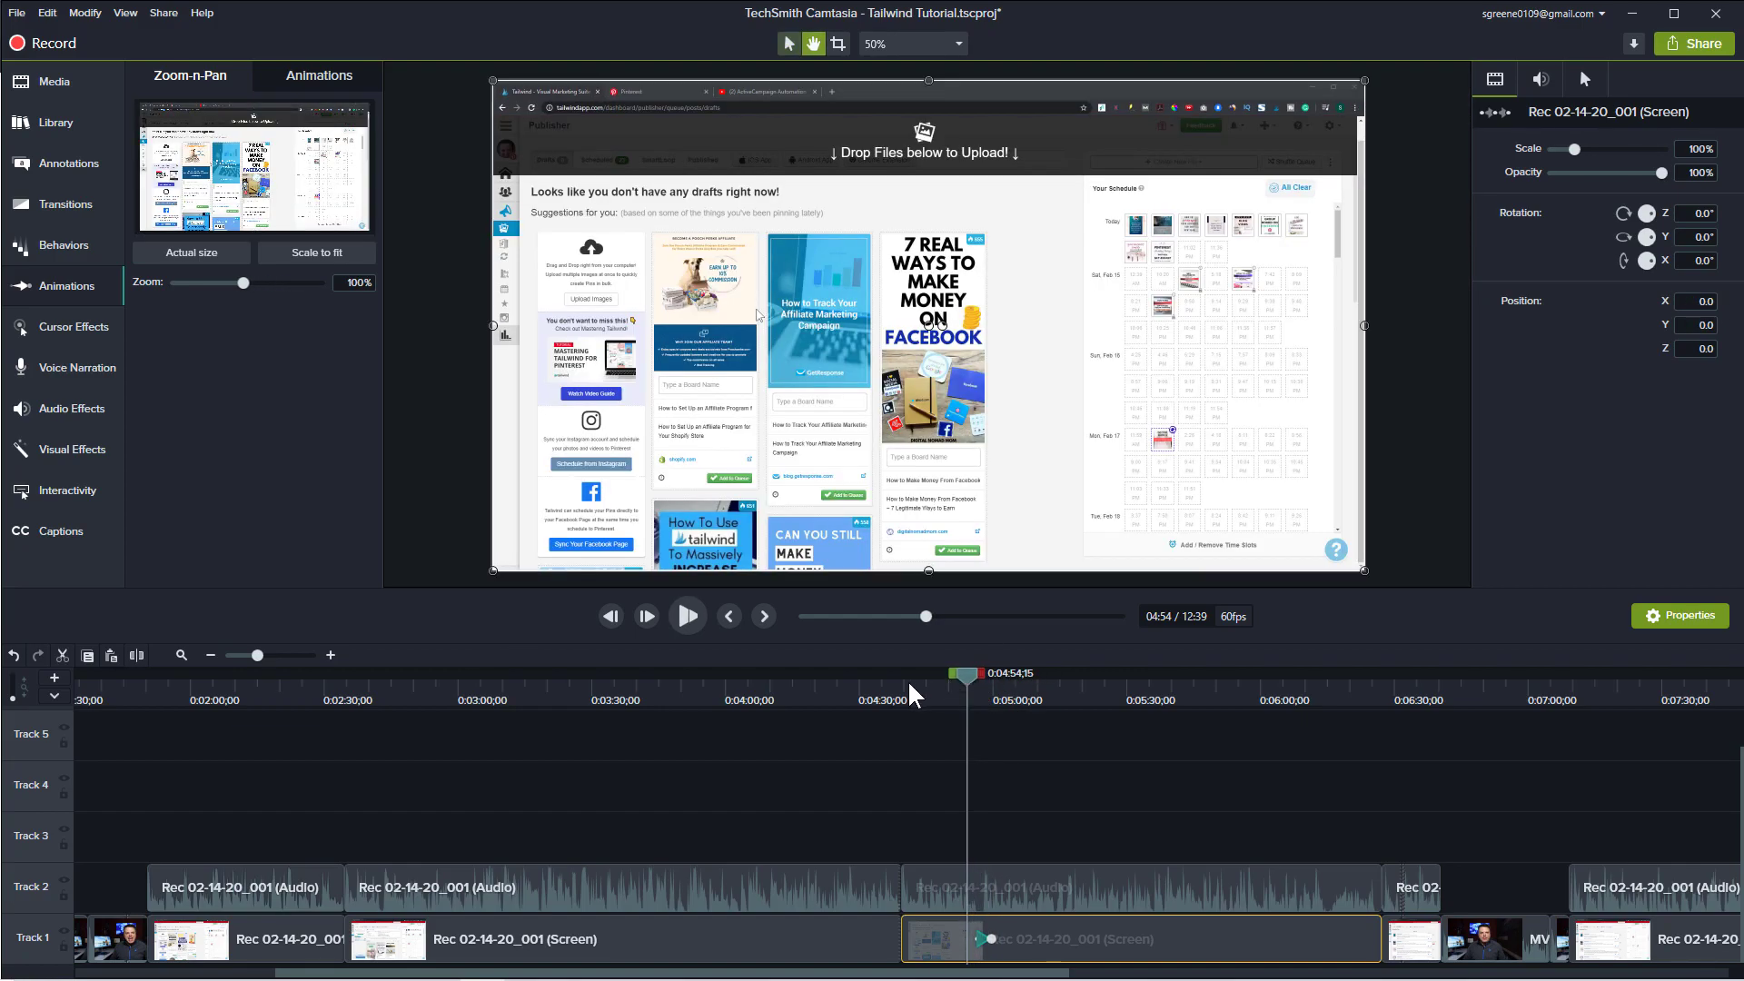
key("space")
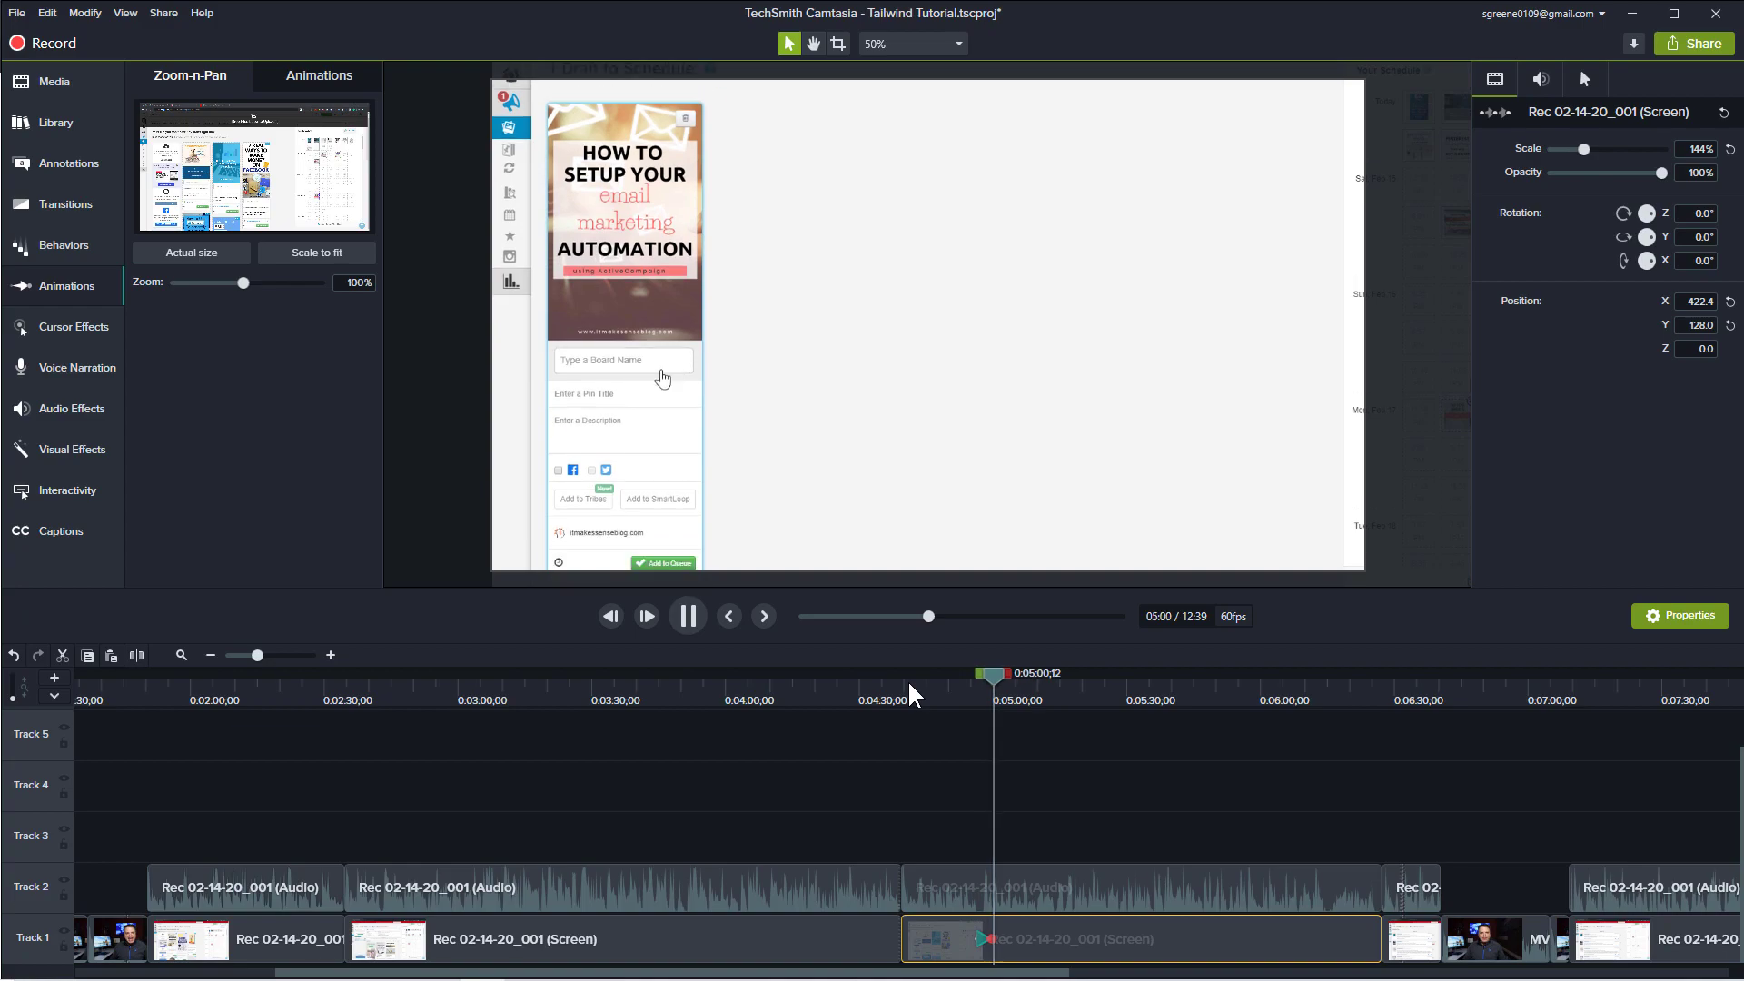
key("space")
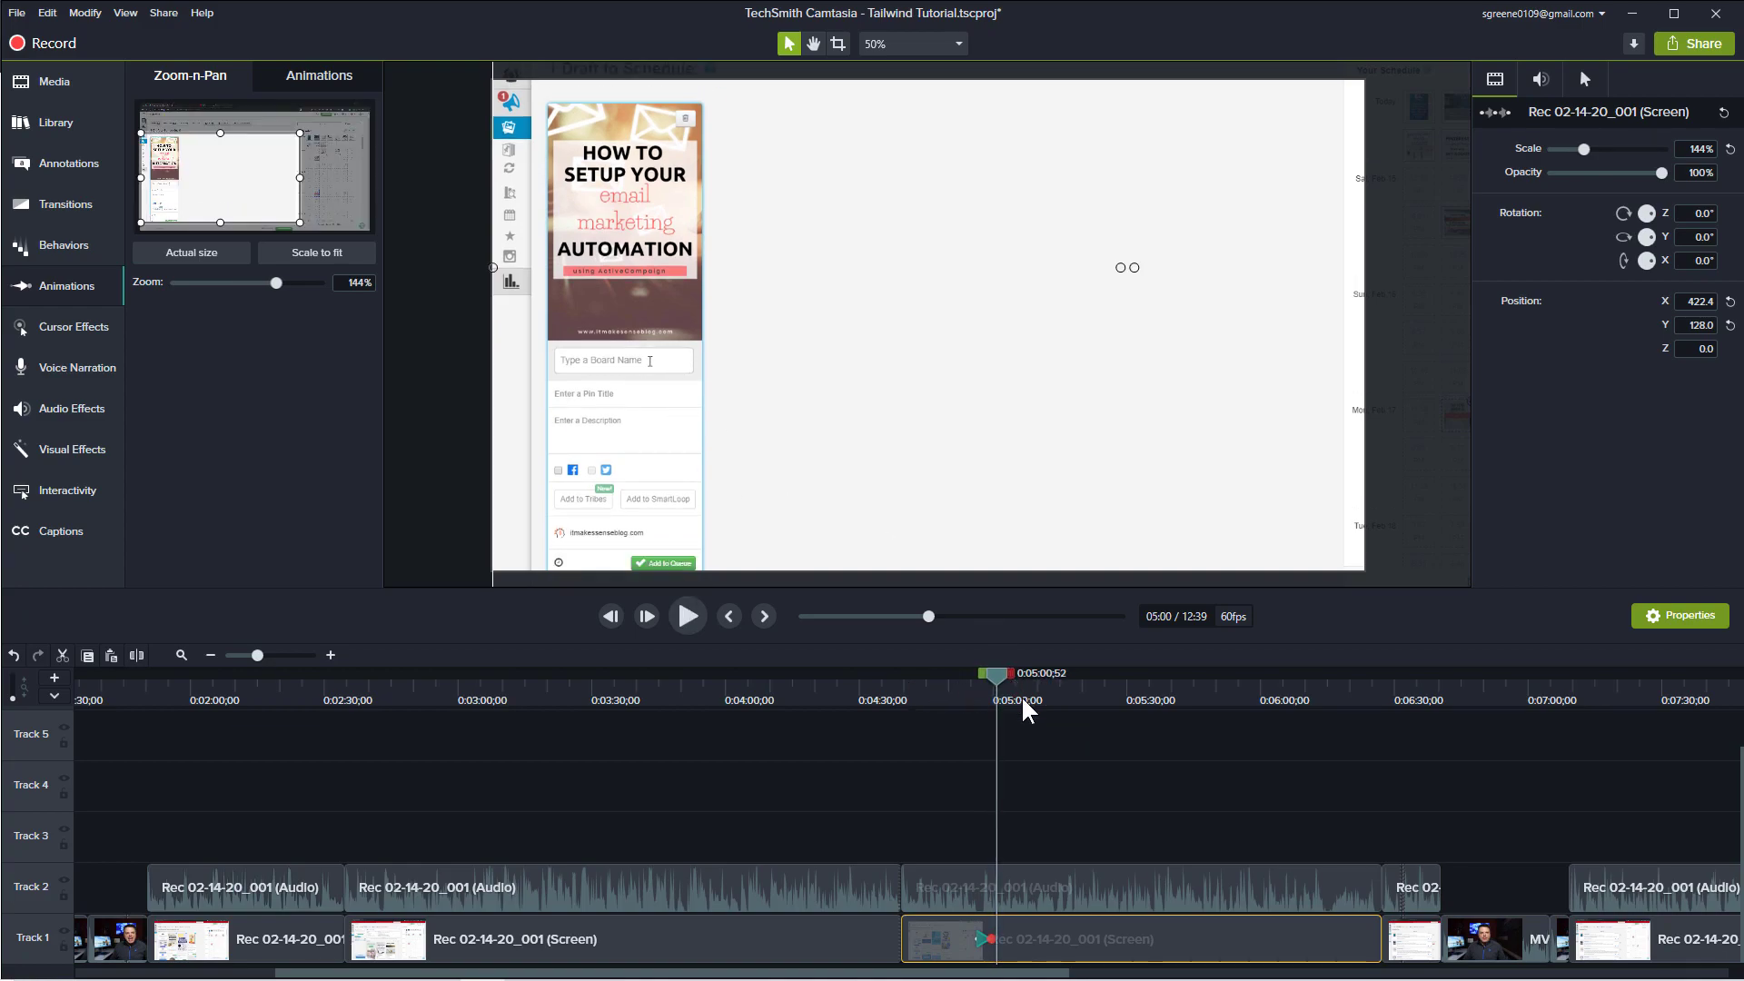
- Zoom the screen recording back out to actual size at 0:05:46;03 and play from 0:05:38;06 to check it
left_click(1095, 714)
left_click_drag(1093, 674, 1196, 686)
key("space")
key("space")
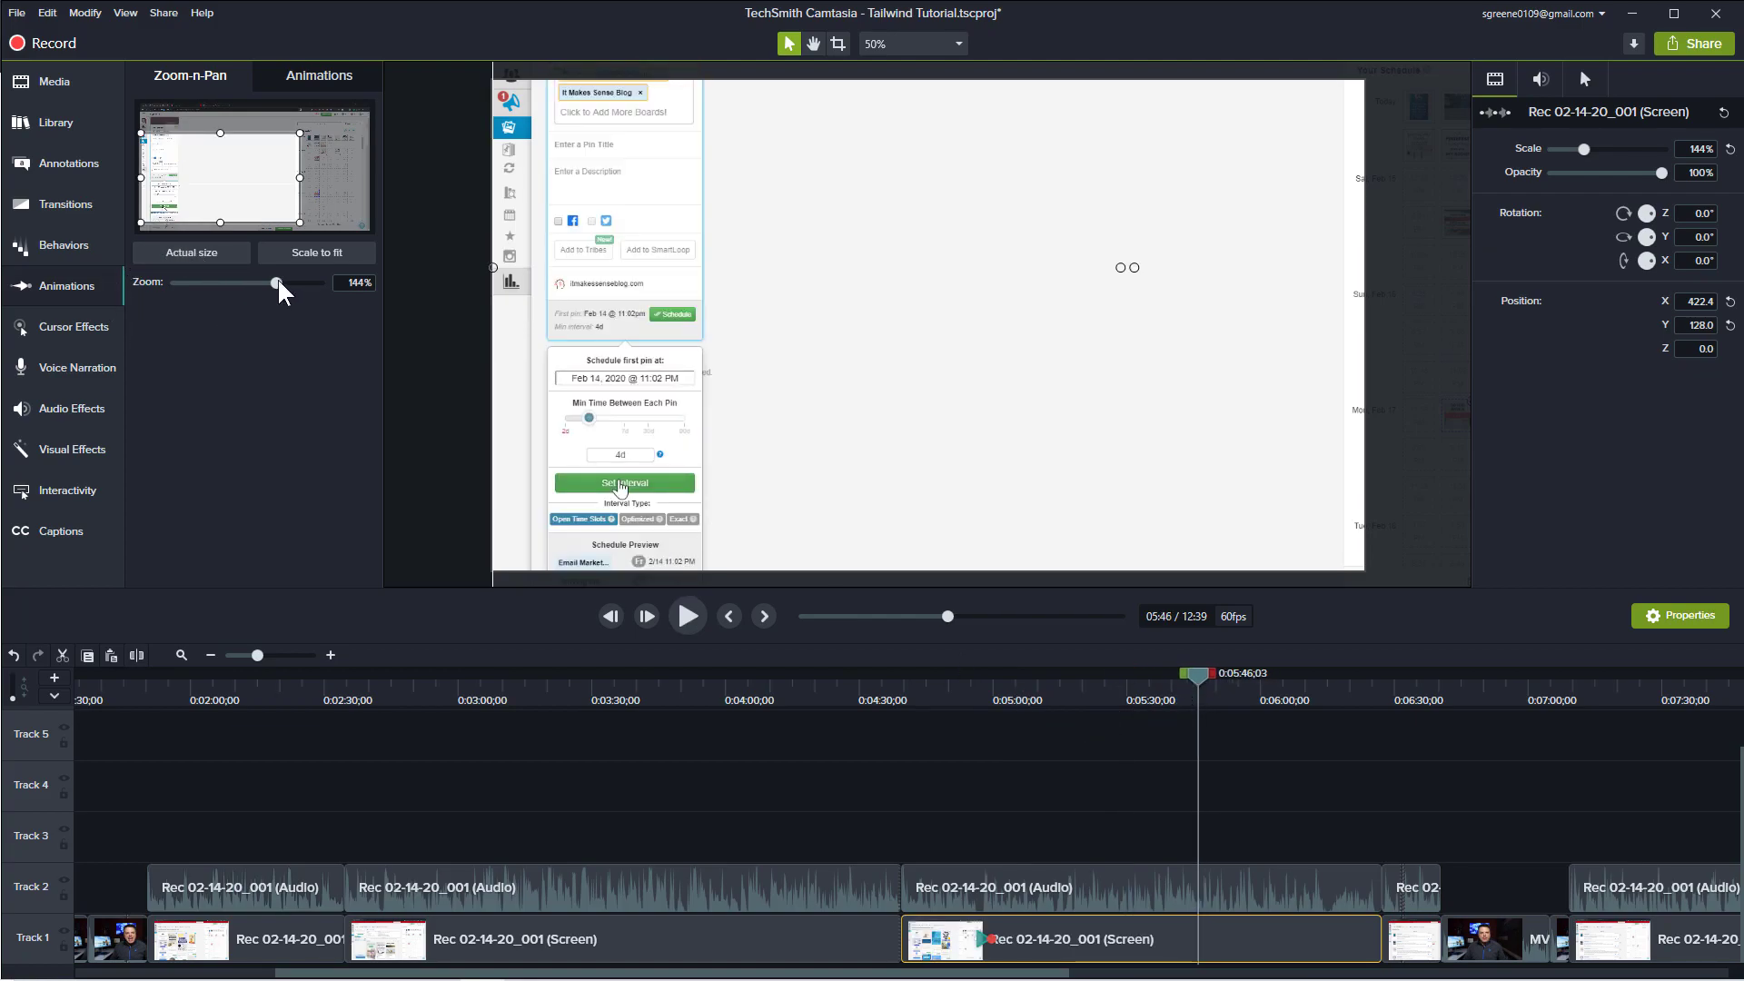
left_click(192, 252)
left_click_drag(685, 372, 556, 413)
left_click(1164, 688)
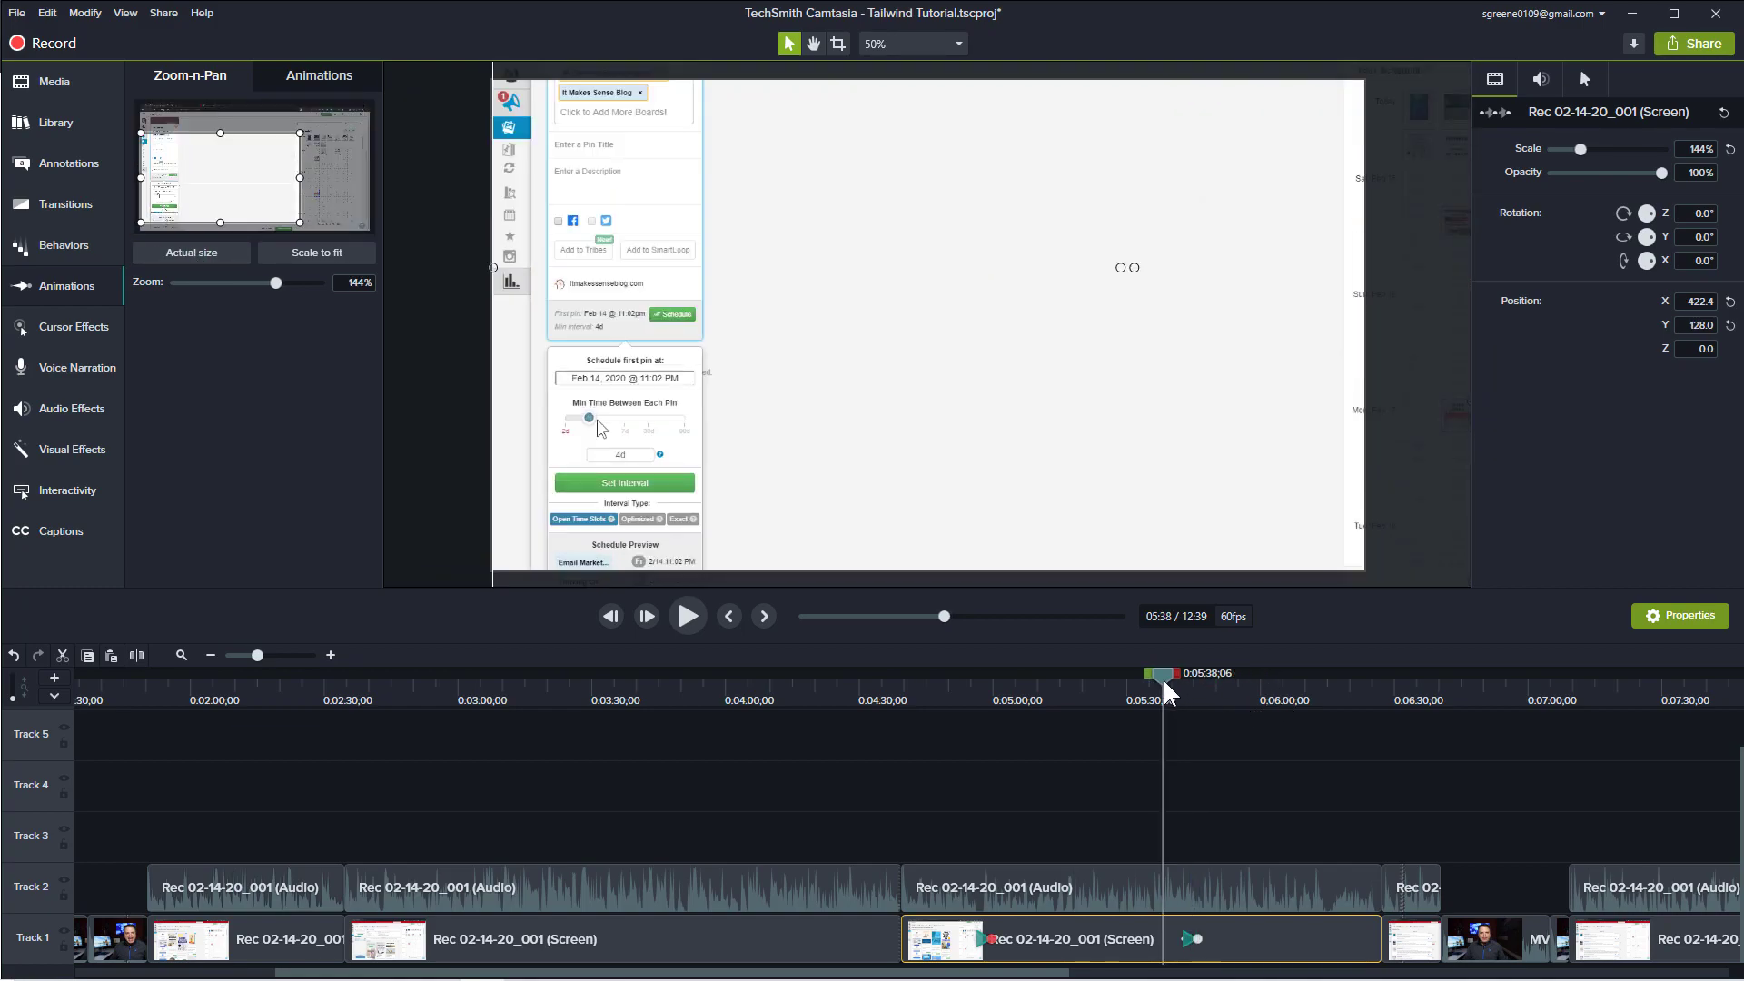
key("space")
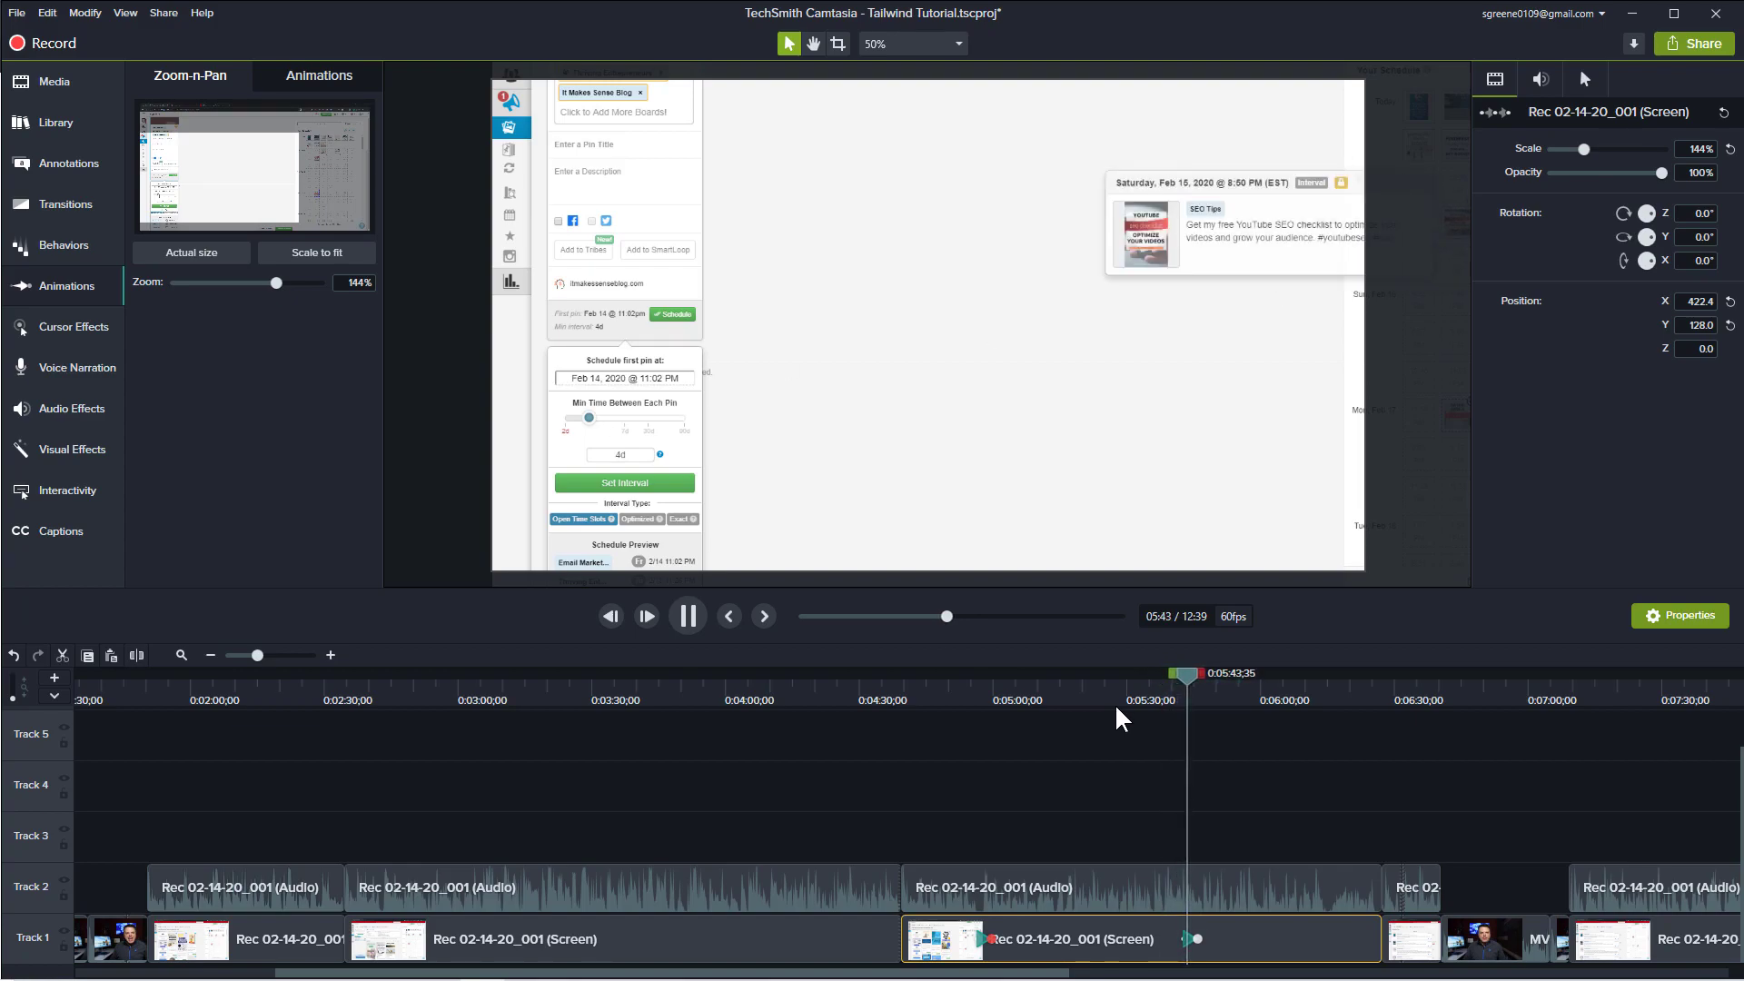
- Delete the zoom-out animation at about 0:05:44 on the screen recording
key("space")
left_click(1186, 942)
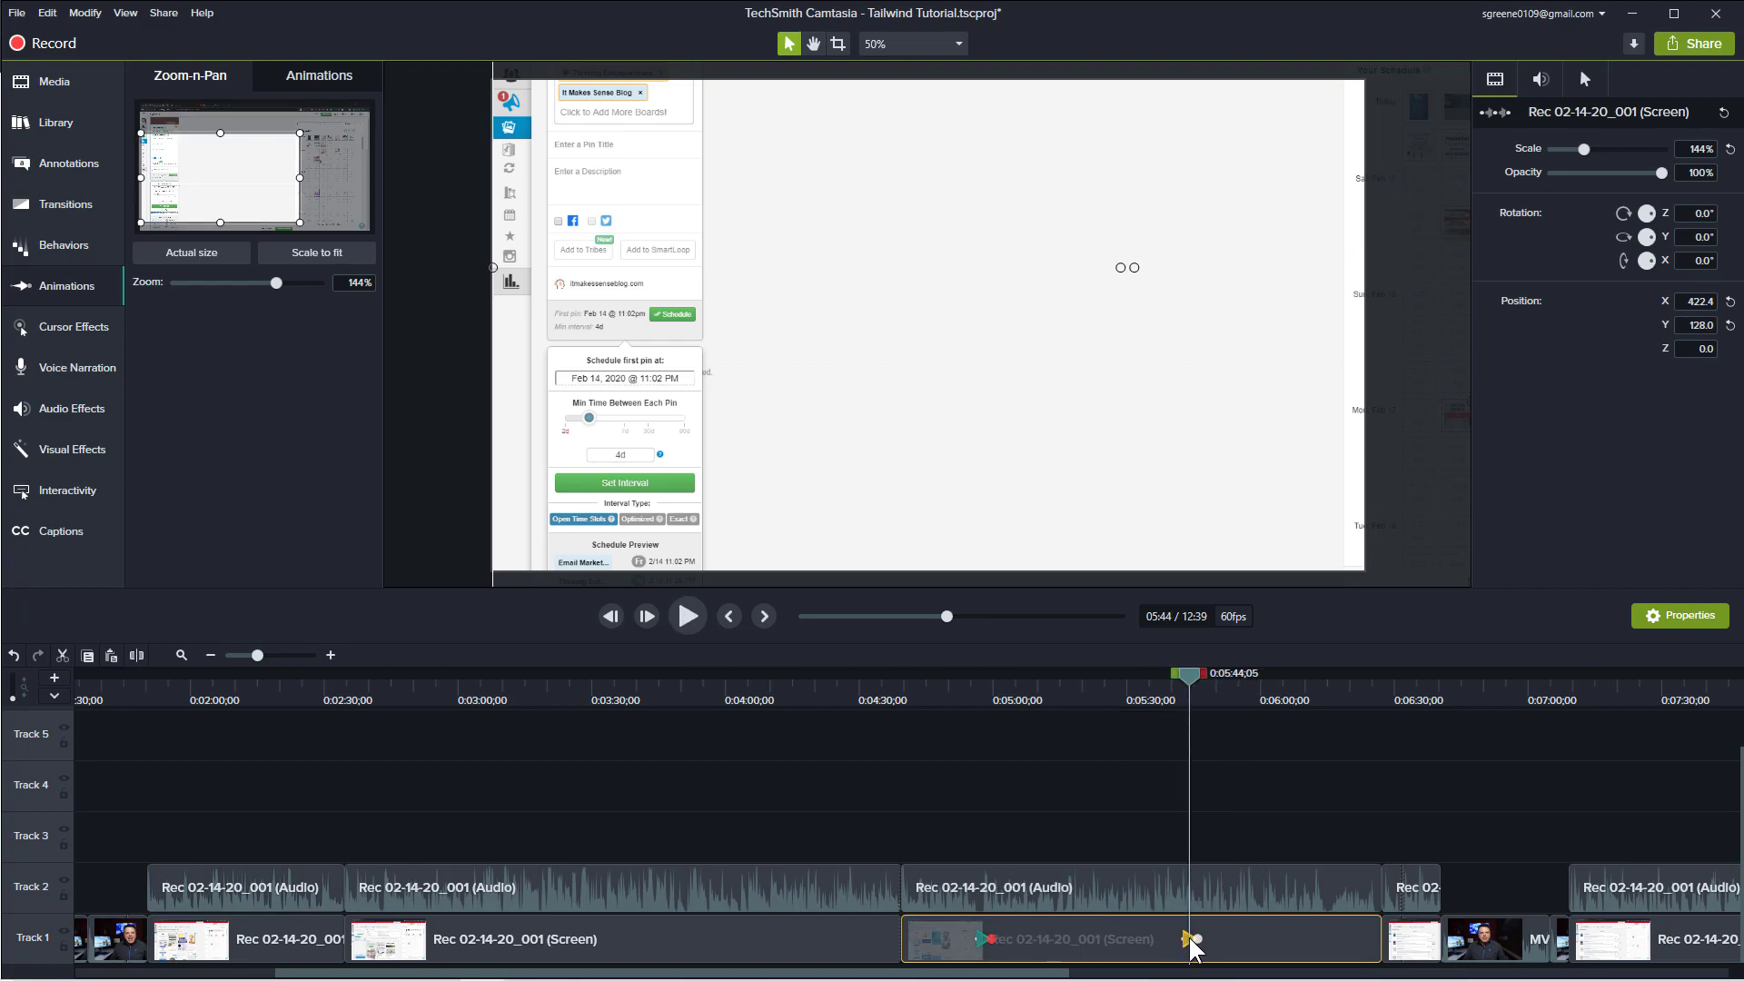
key("Delete")
- Zoom the screen recording back out to actual size at 0:05:28;13, realign it with the canvas, and play the transition
left_click_drag(1190, 677, 1101, 687)
key("space")
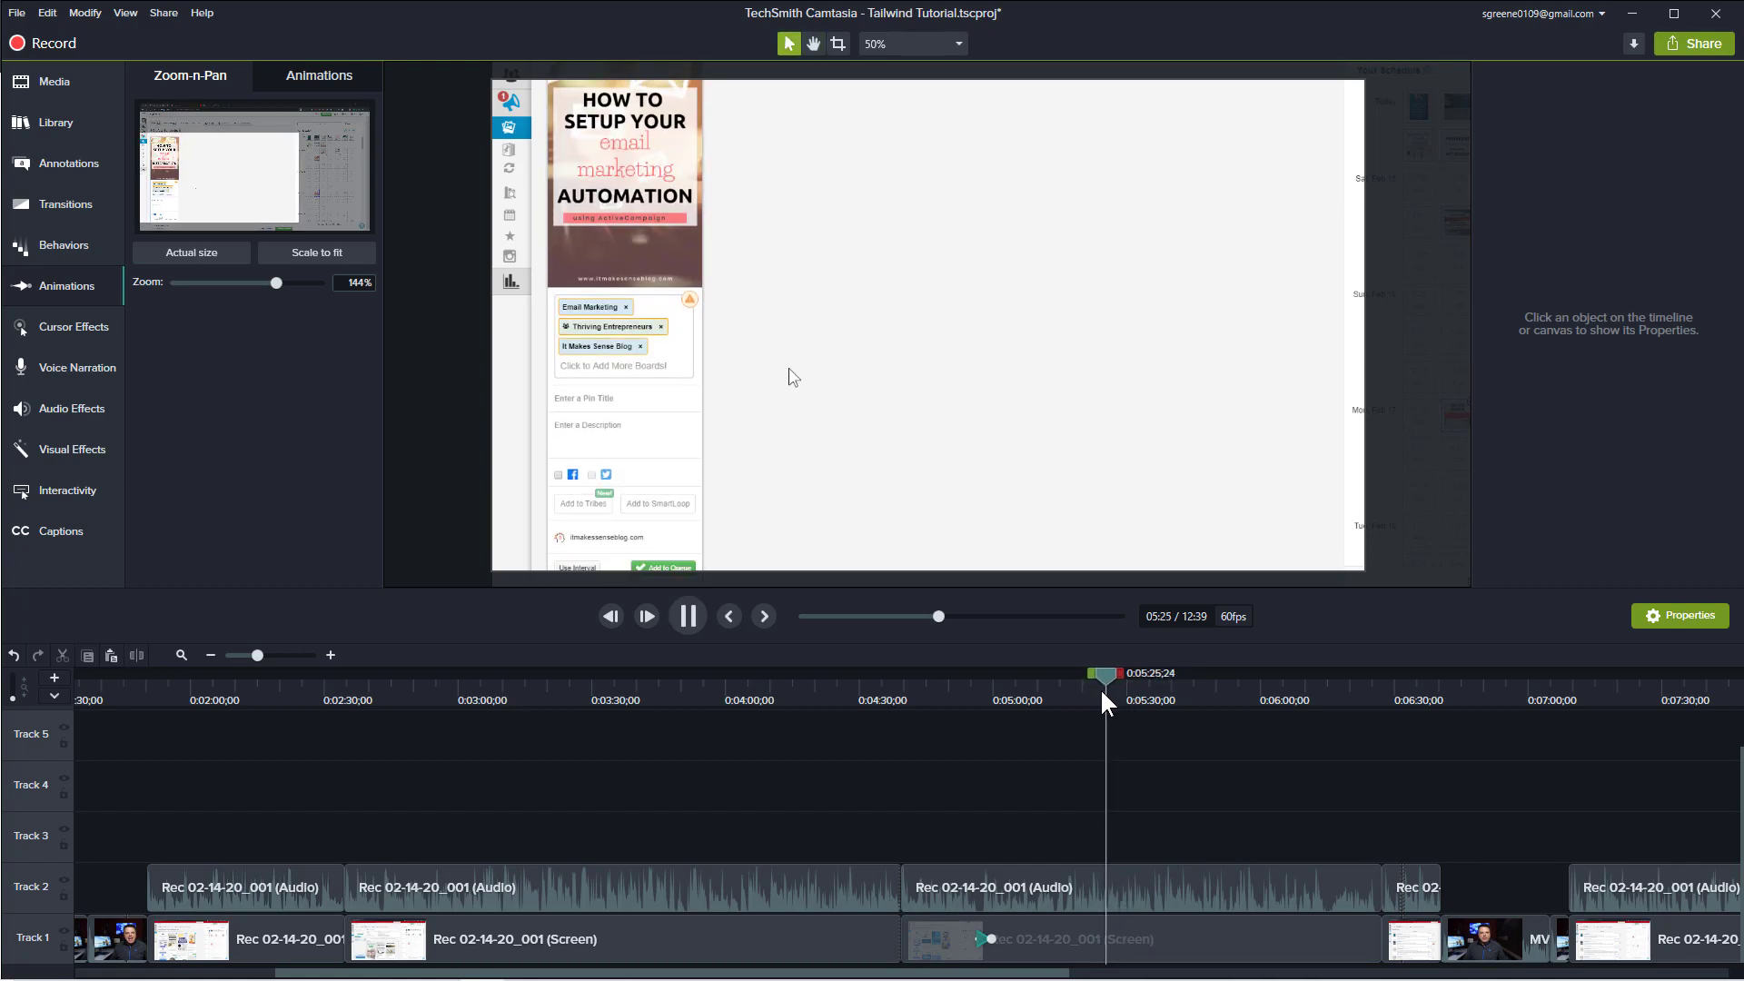
key("space")
key("space")
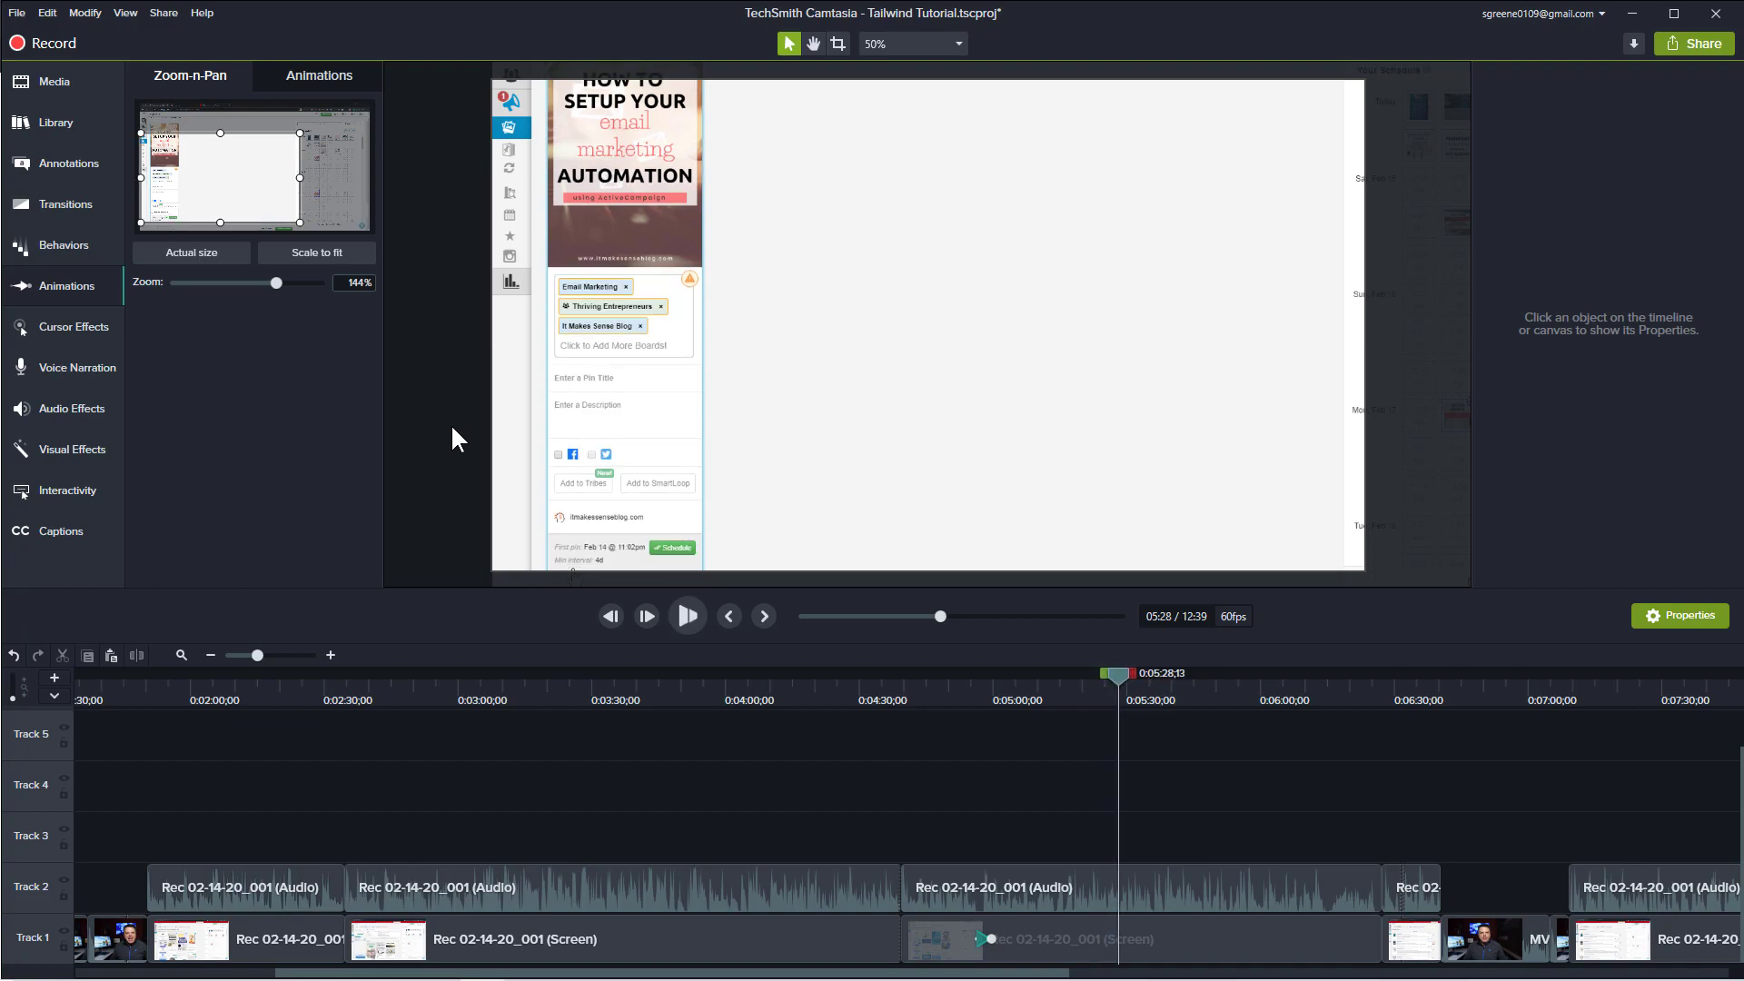
left_click(156, 254)
left_click(888, 398)
left_click_drag(887, 398, 831, 416)
left_click_drag(1129, 692, 1096, 692)
key("space")
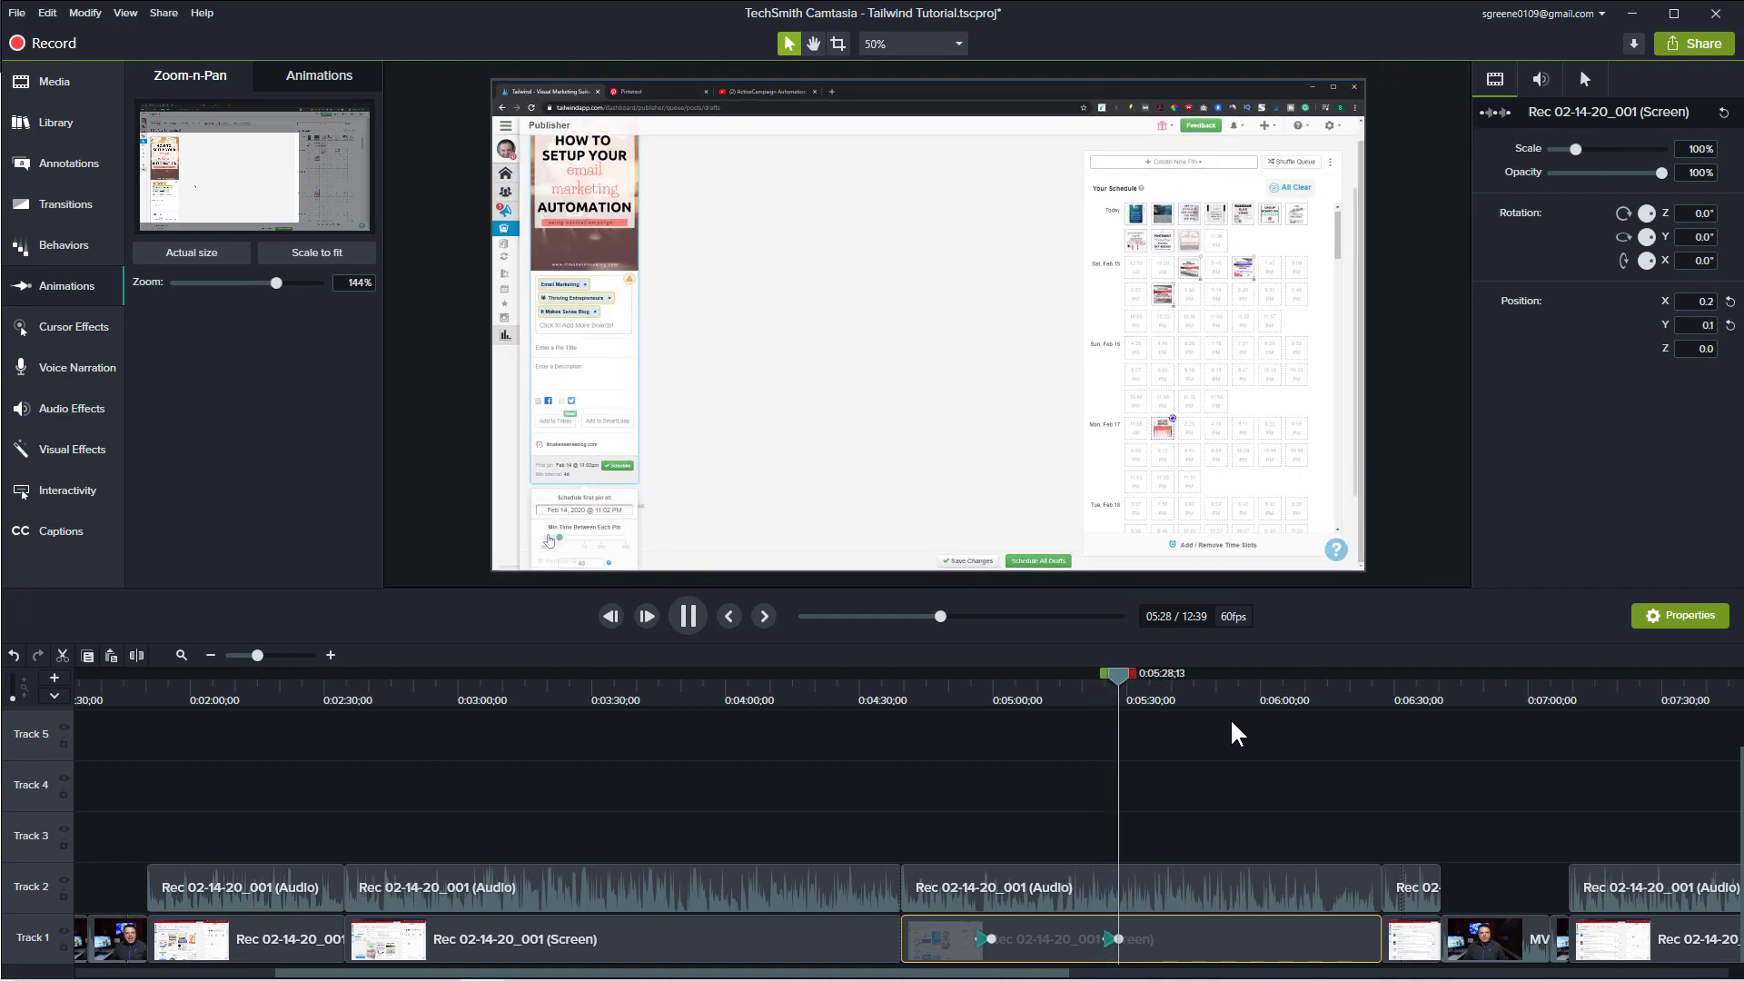
key("space")
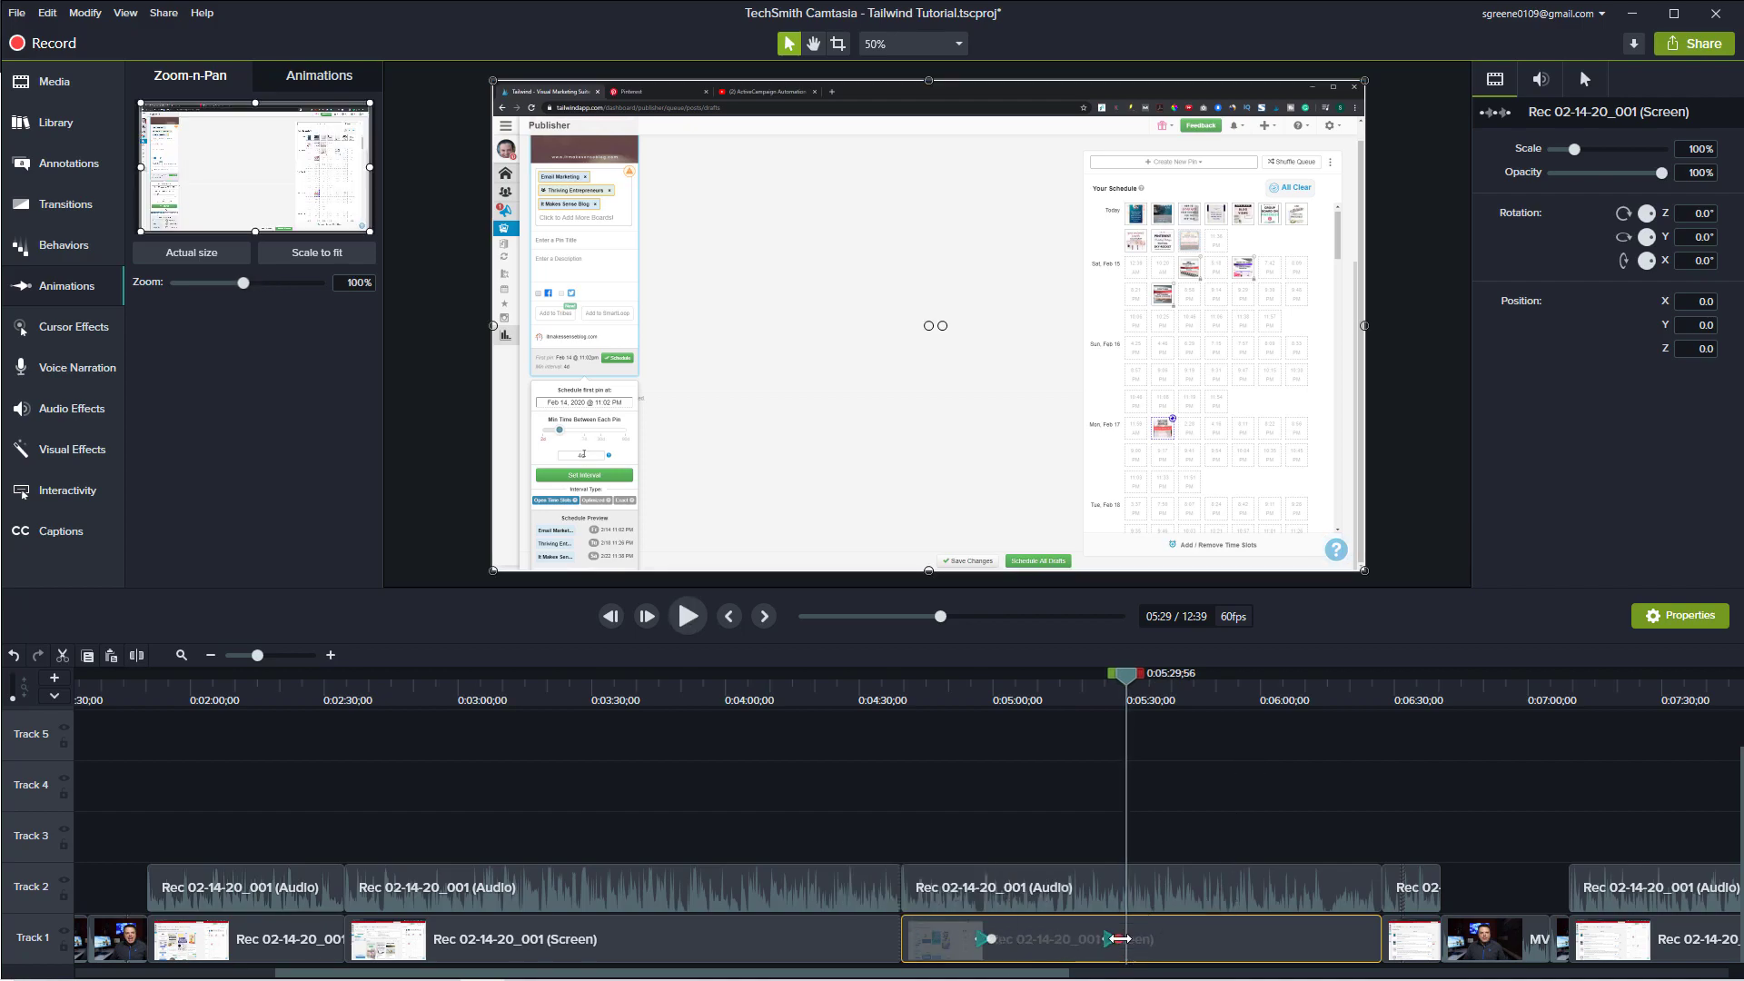
- Try stretching the new zoom-out animation on the screen recording to a longer duration and play it
left_click_drag(1119, 939, 1153, 938)
left_click_drag(1148, 683, 1112, 697)
key("space")
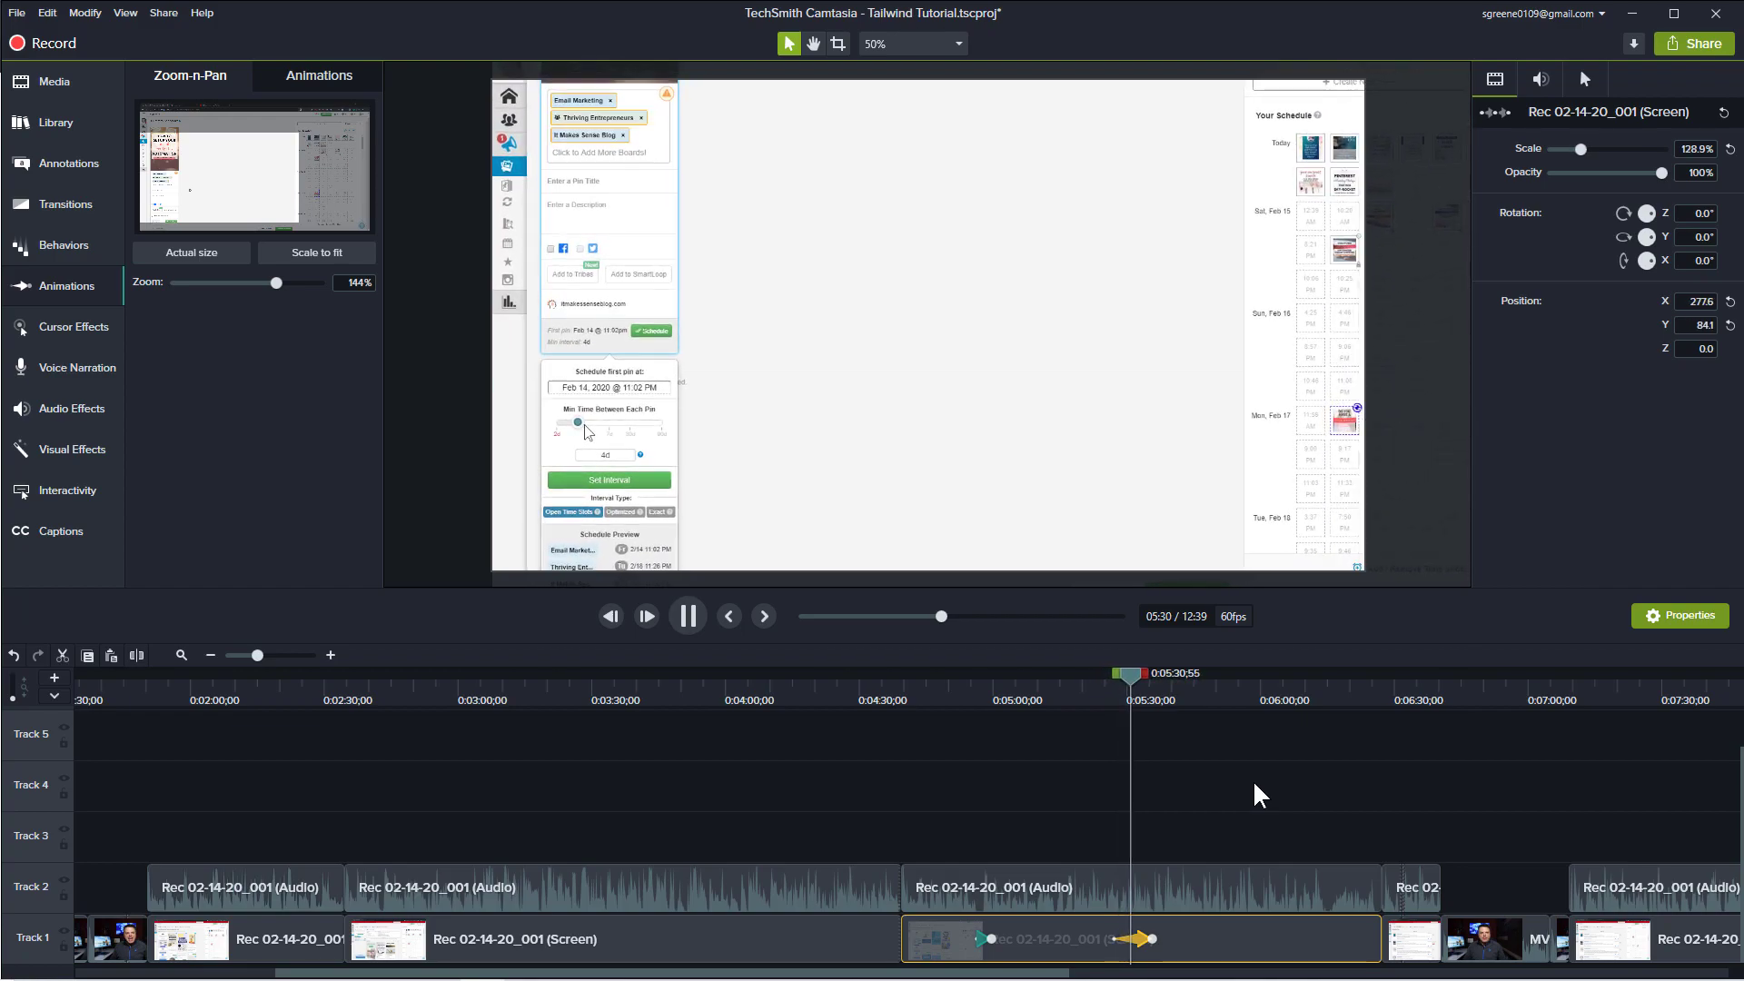
key("space")
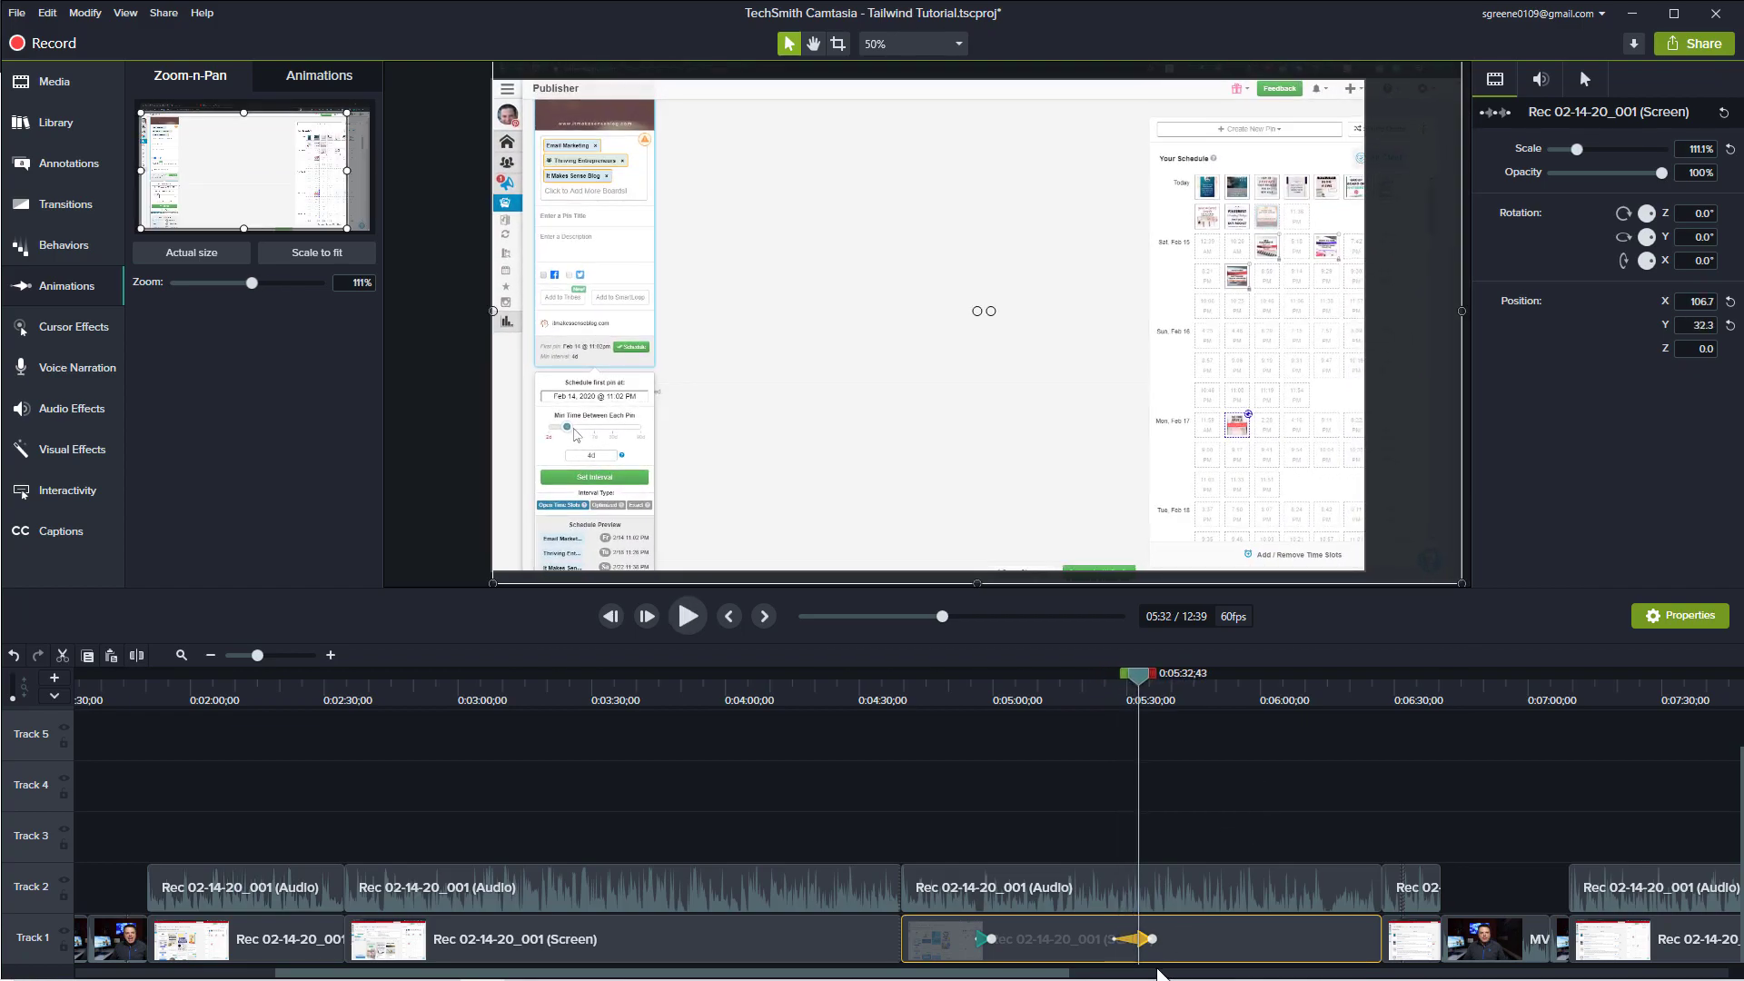
- Shorten the zoom-out animation on the screen recording and play from 0:05:26;59 to check its speed
left_click_drag(1151, 939, 1138, 938)
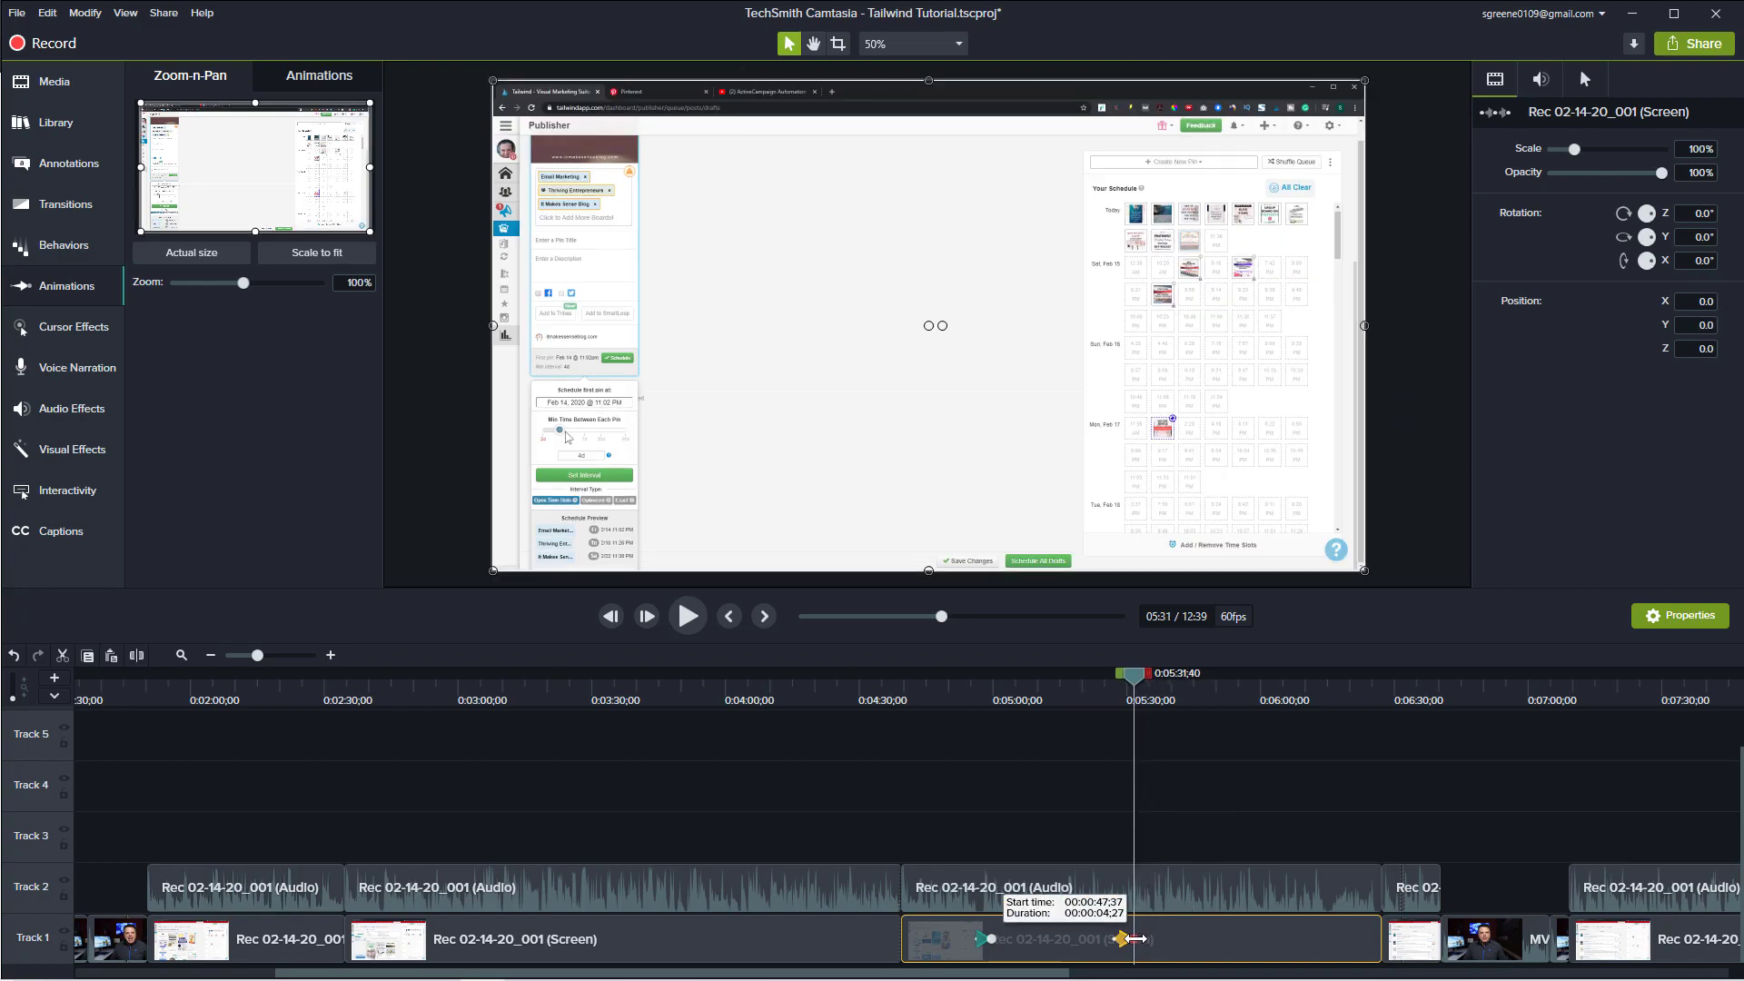
left_click(1115, 690)
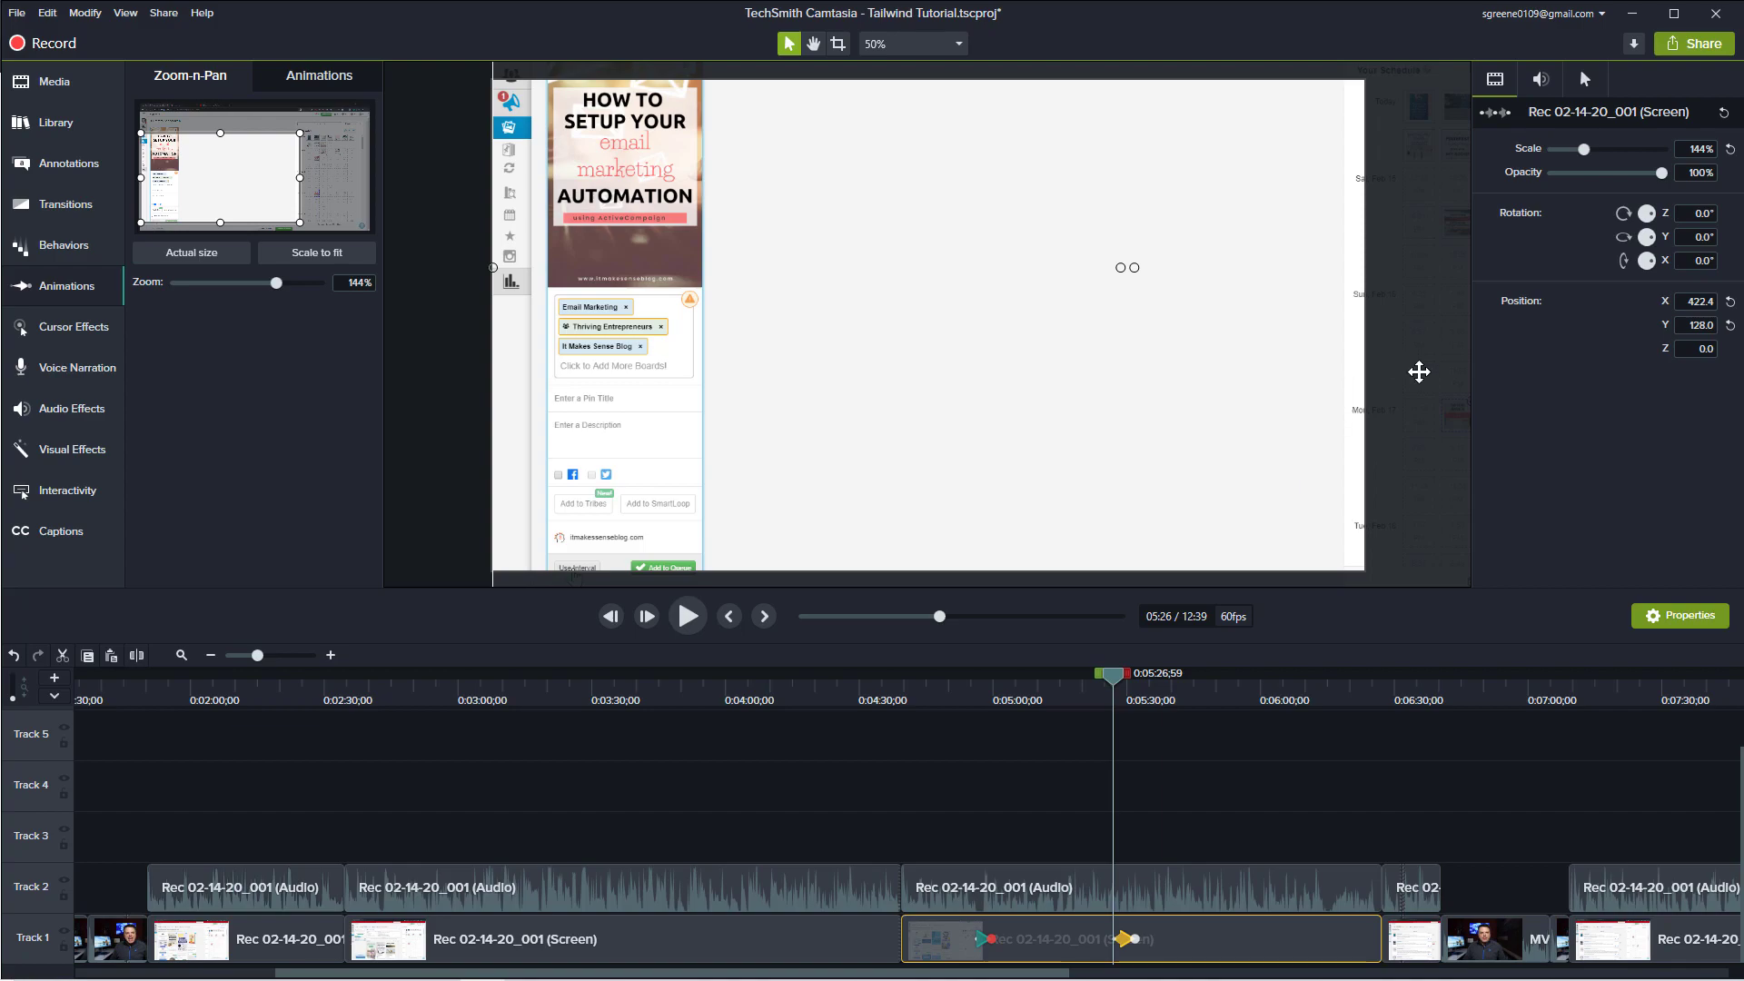
key("space")
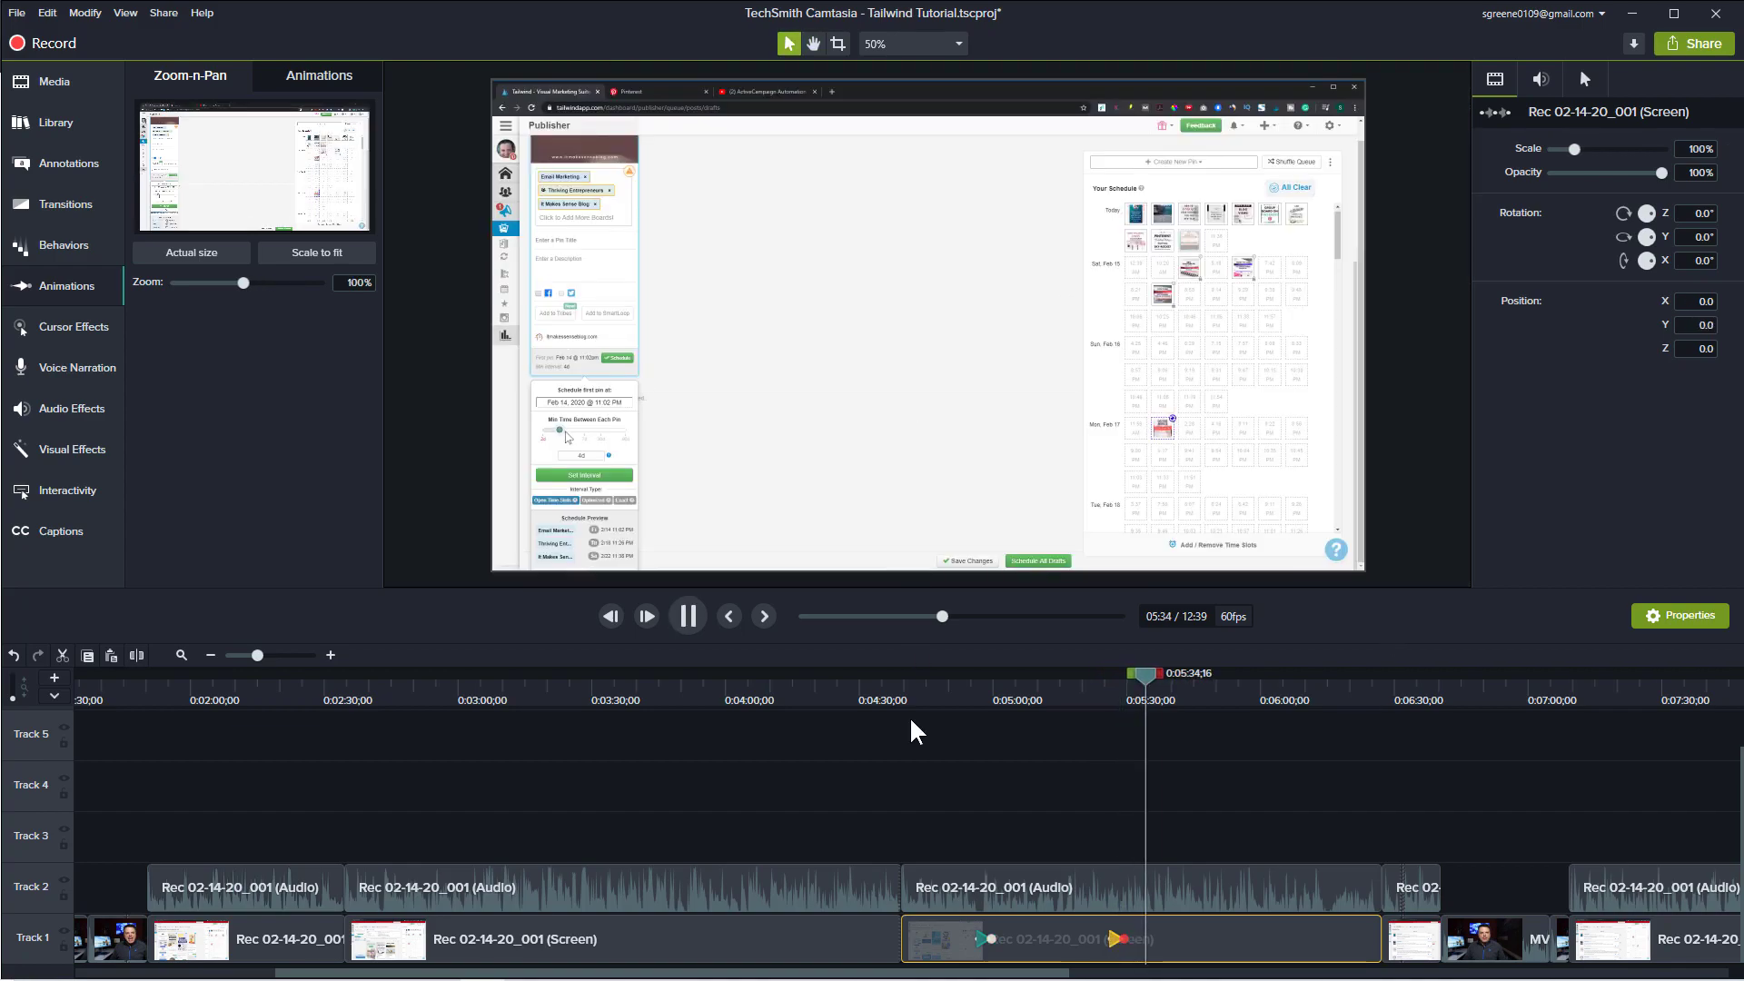
key("space")
- Add a Sketch Motion circle at 0:06:03;27, resize it around the website link in the draft pin, and play it
left_click_drag(1006, 974, 1061, 977)
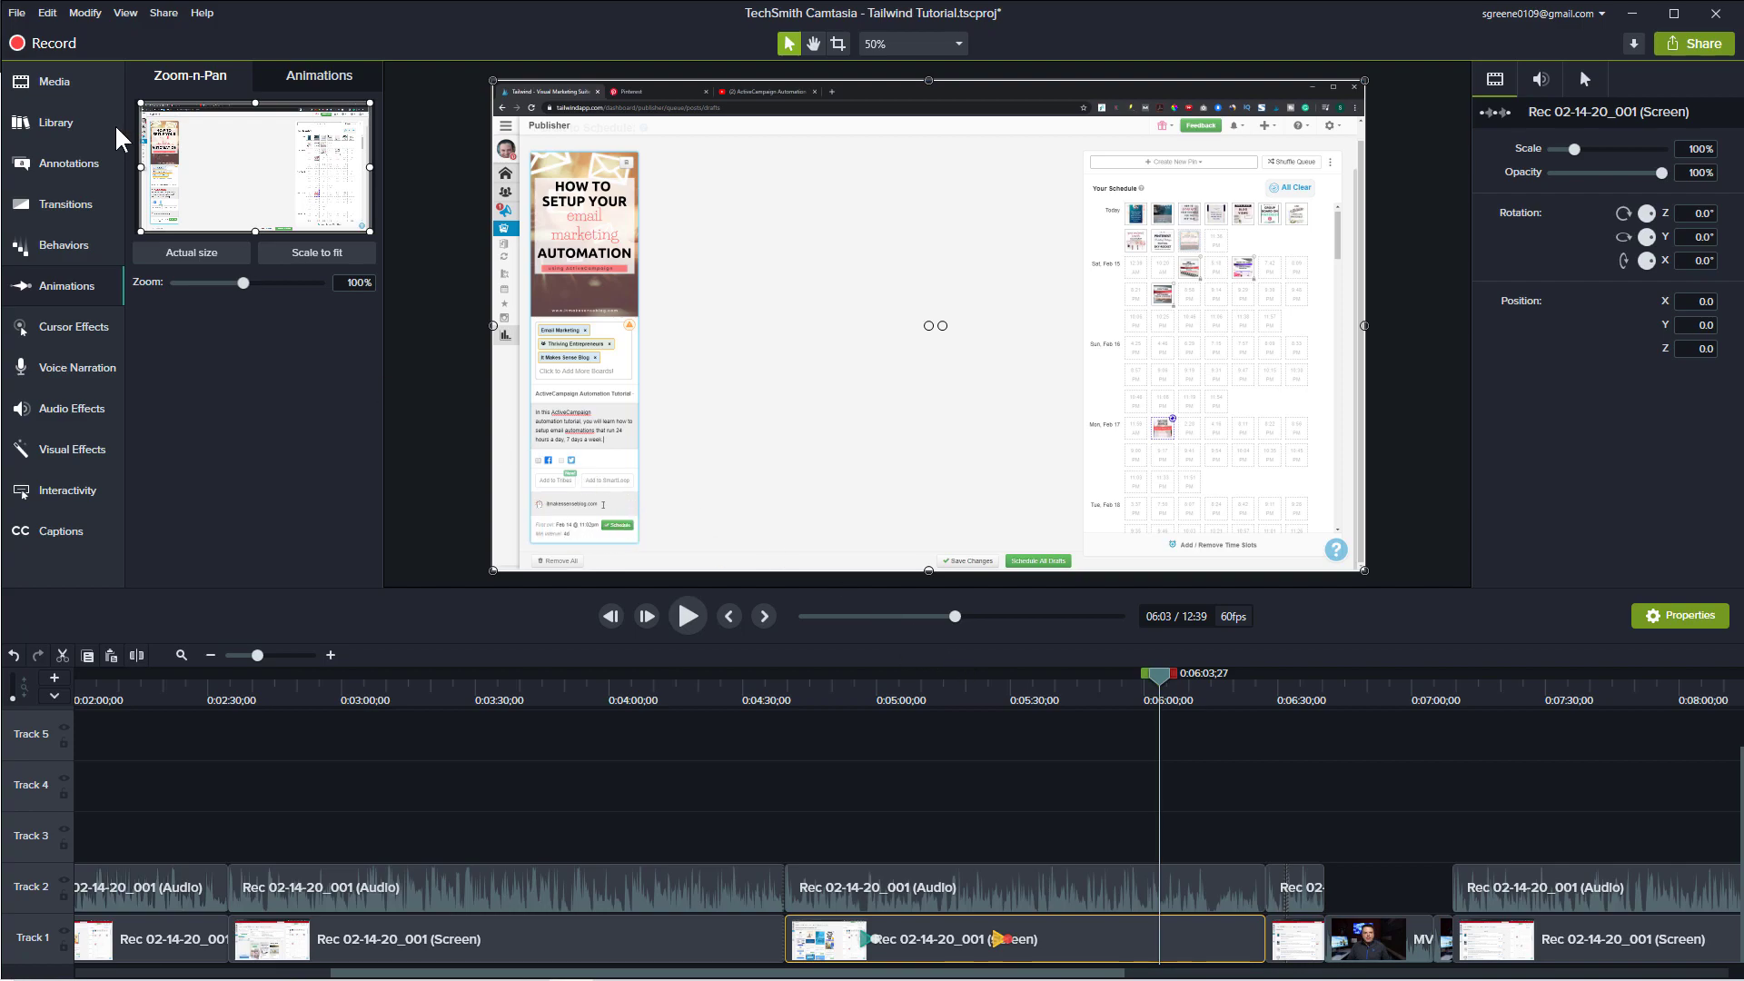
left_click(71, 174)
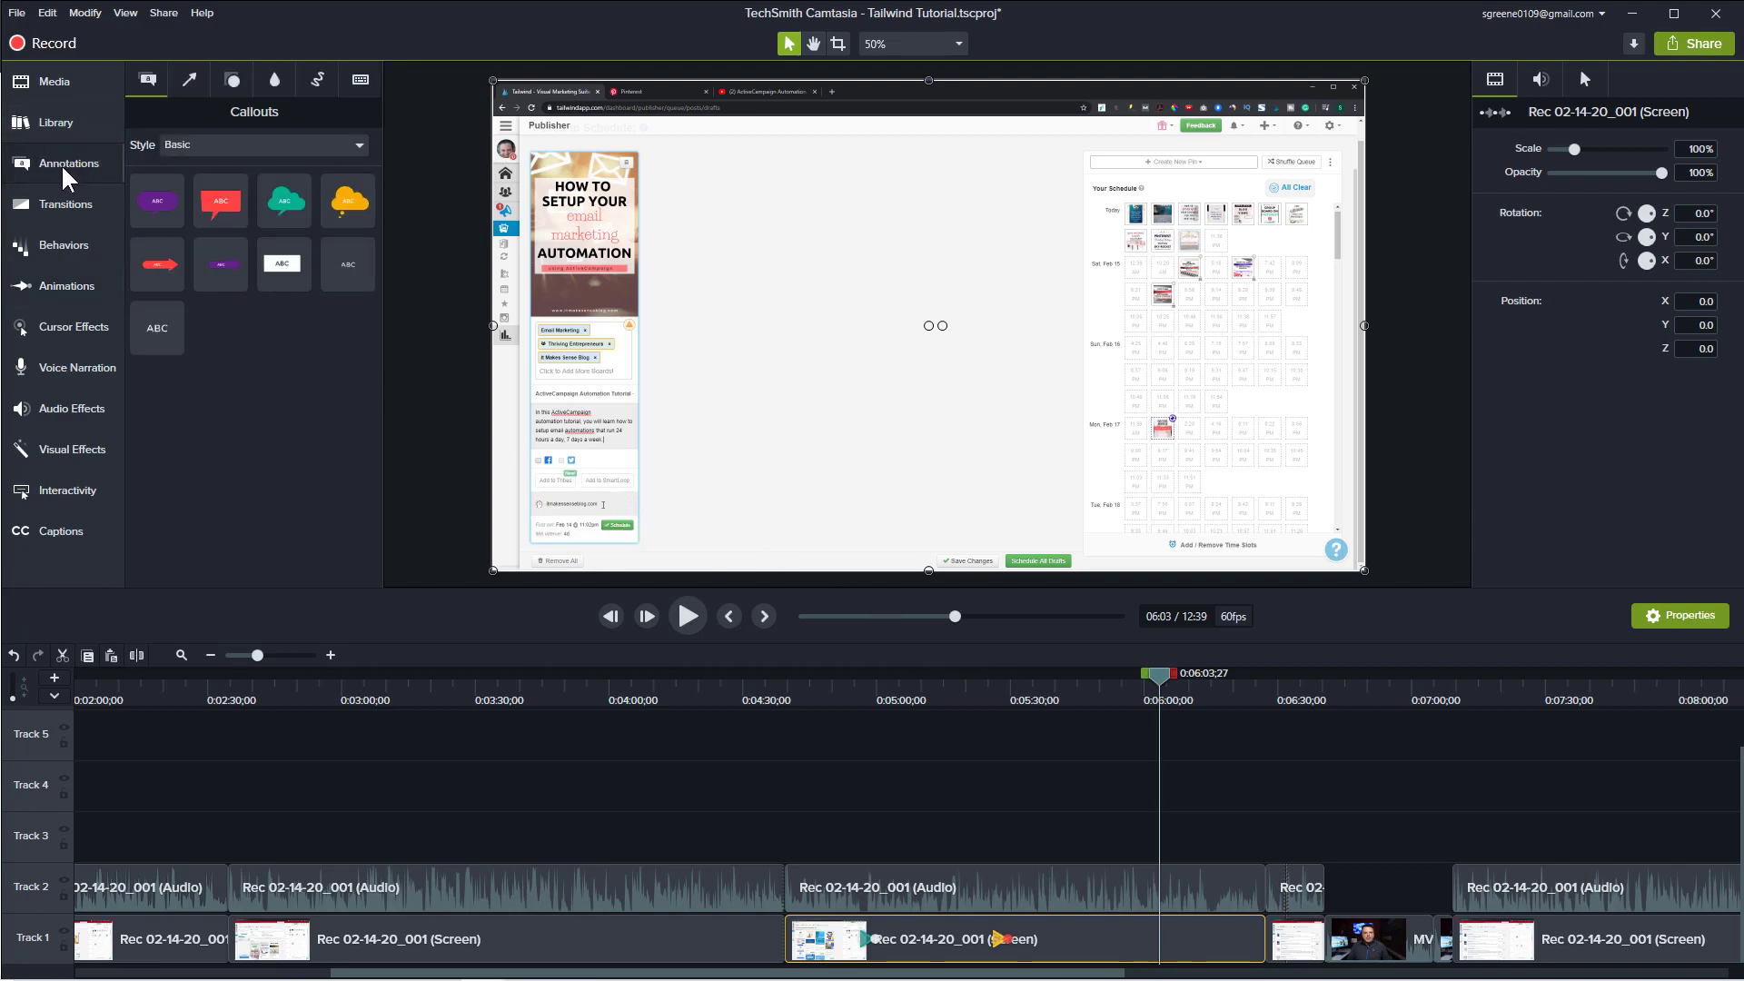
left_click(271, 82)
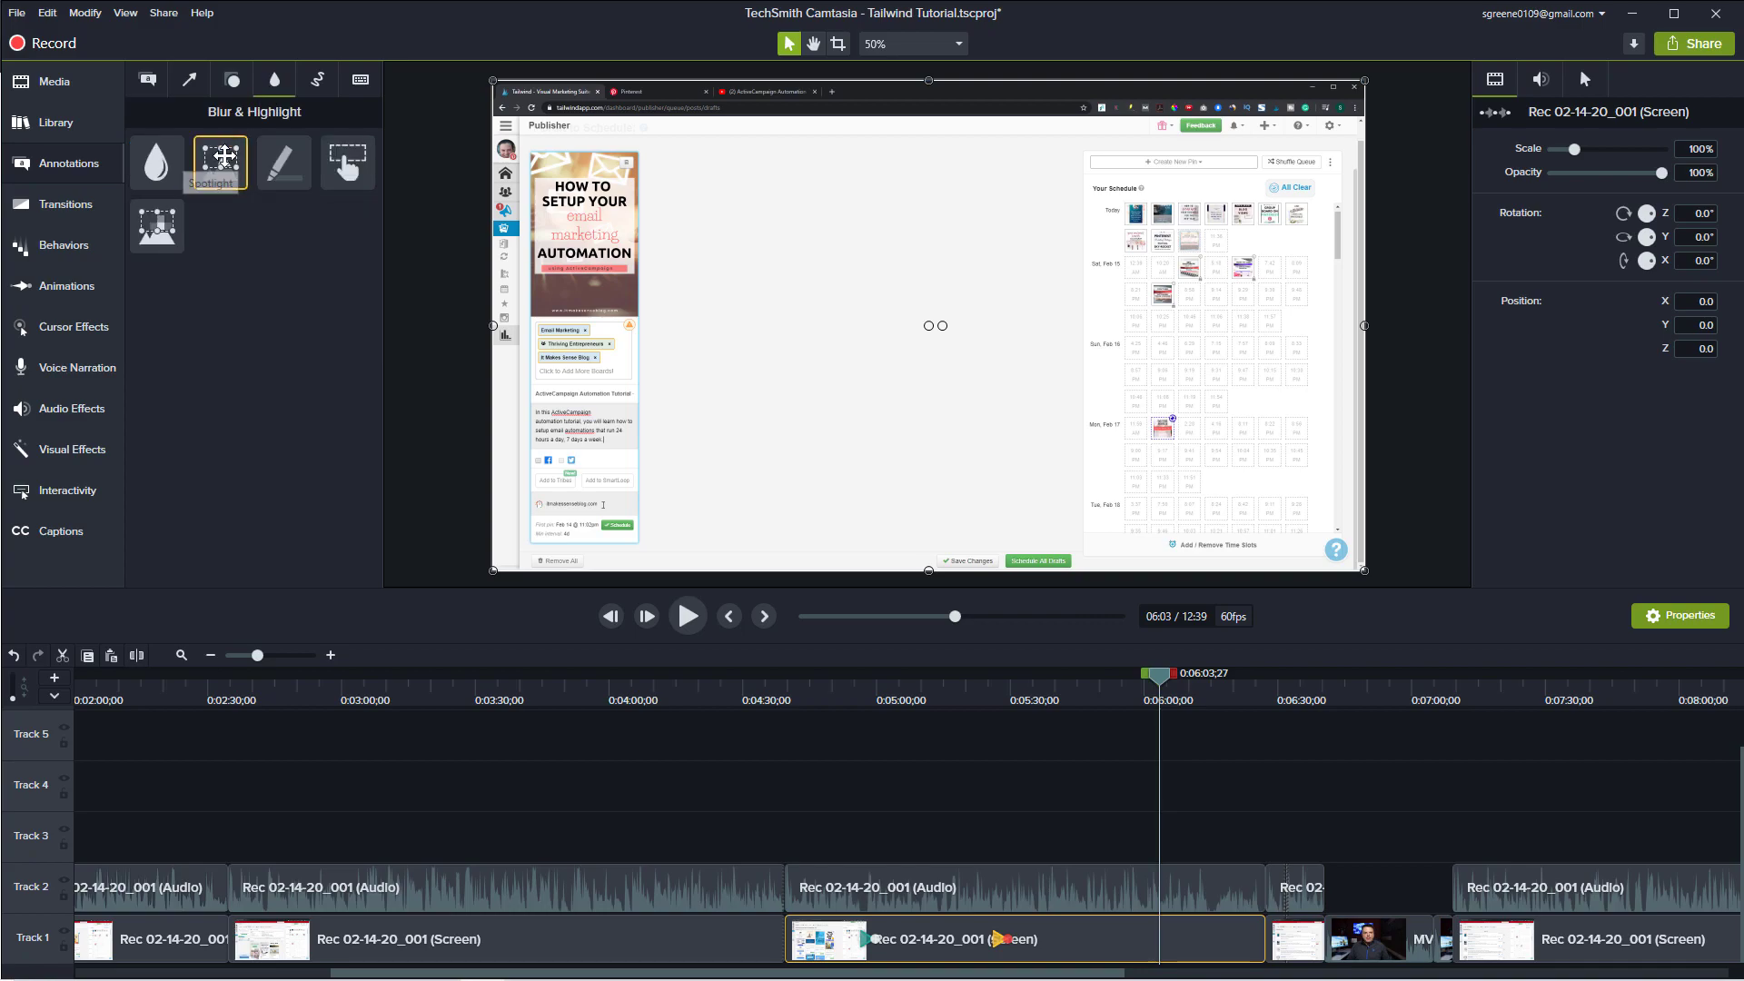
mouse_move(220, 163)
left_mouse_down()
mouse_move(482, 269)
mouse_move(603, 494)
mouse_move(393, 323)
mouse_move(329, 113)
left_mouse_up()
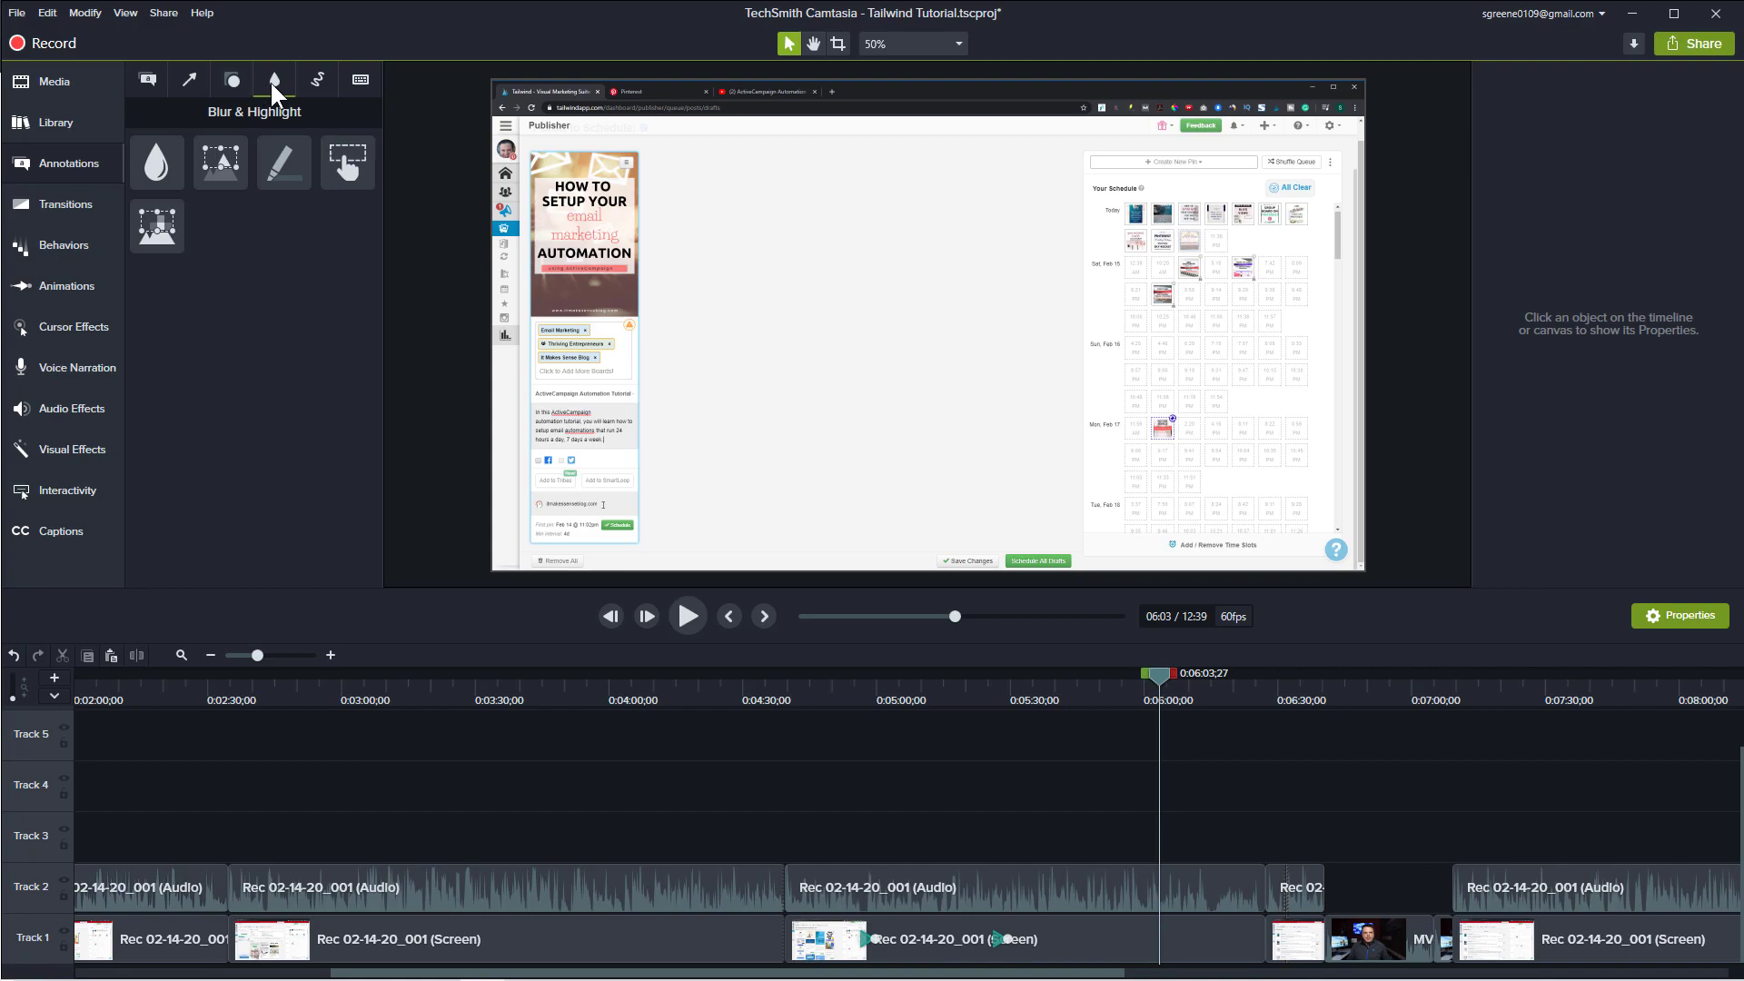
left_click(317, 79)
left_click_drag(145, 157, 600, 503)
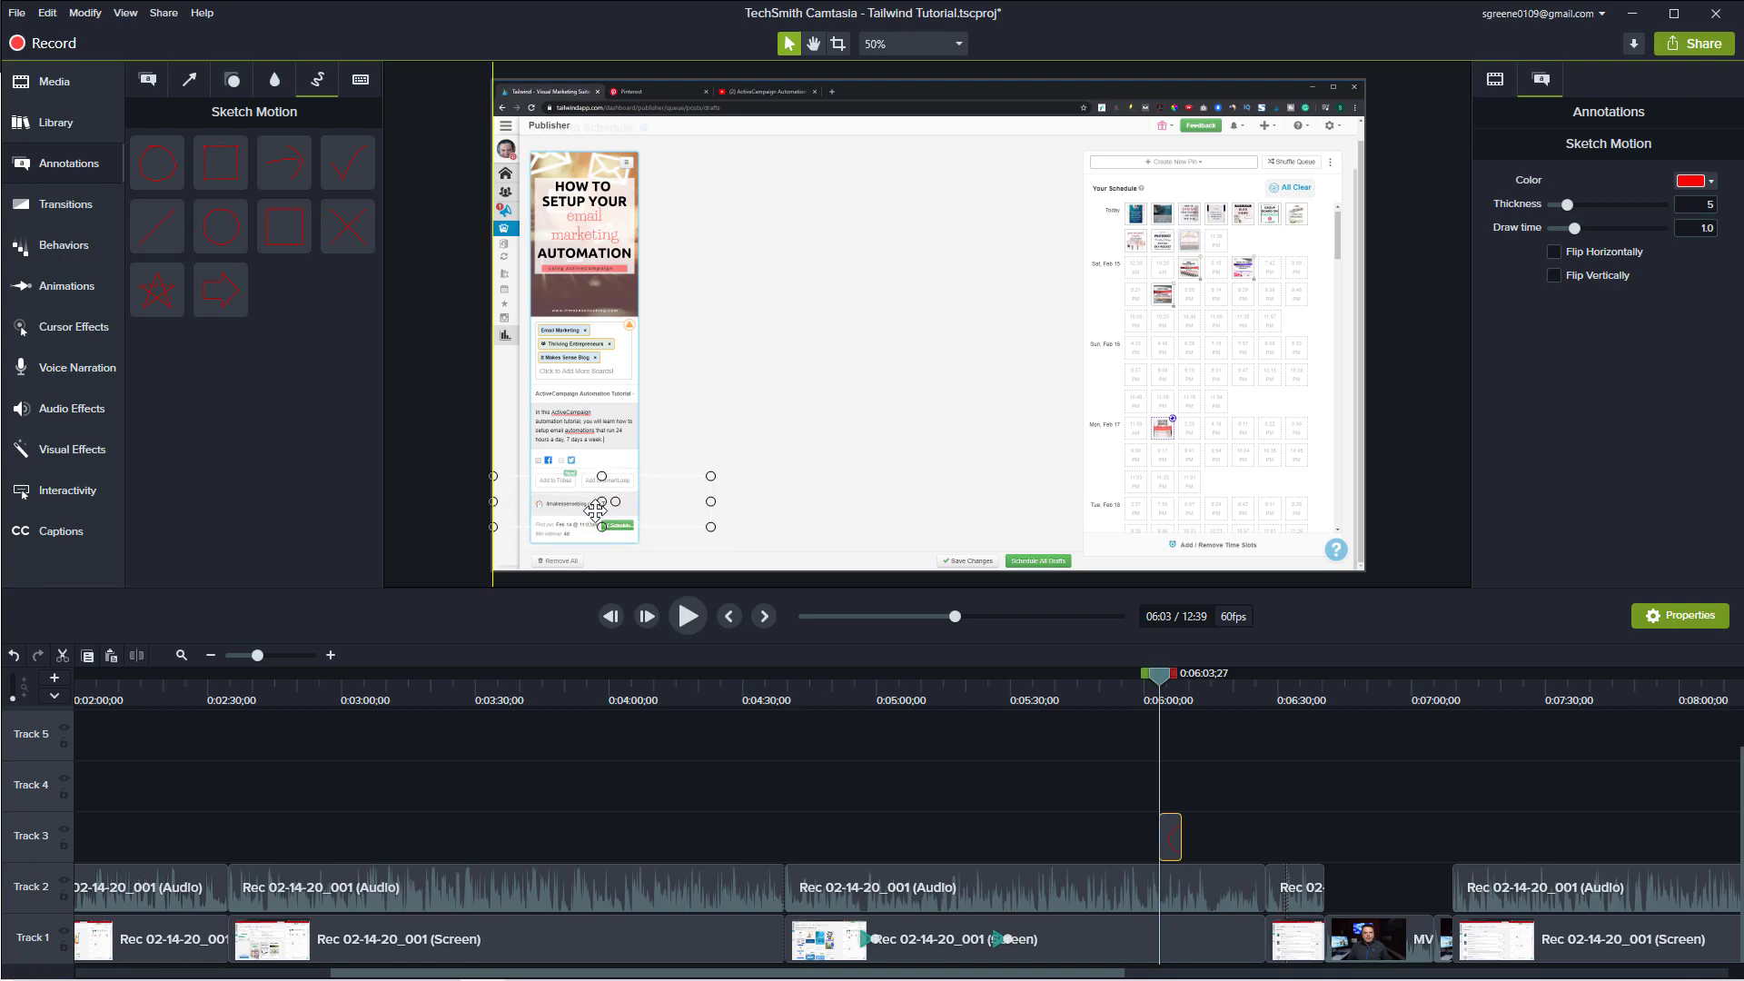
left_click_drag(704, 498, 589, 506)
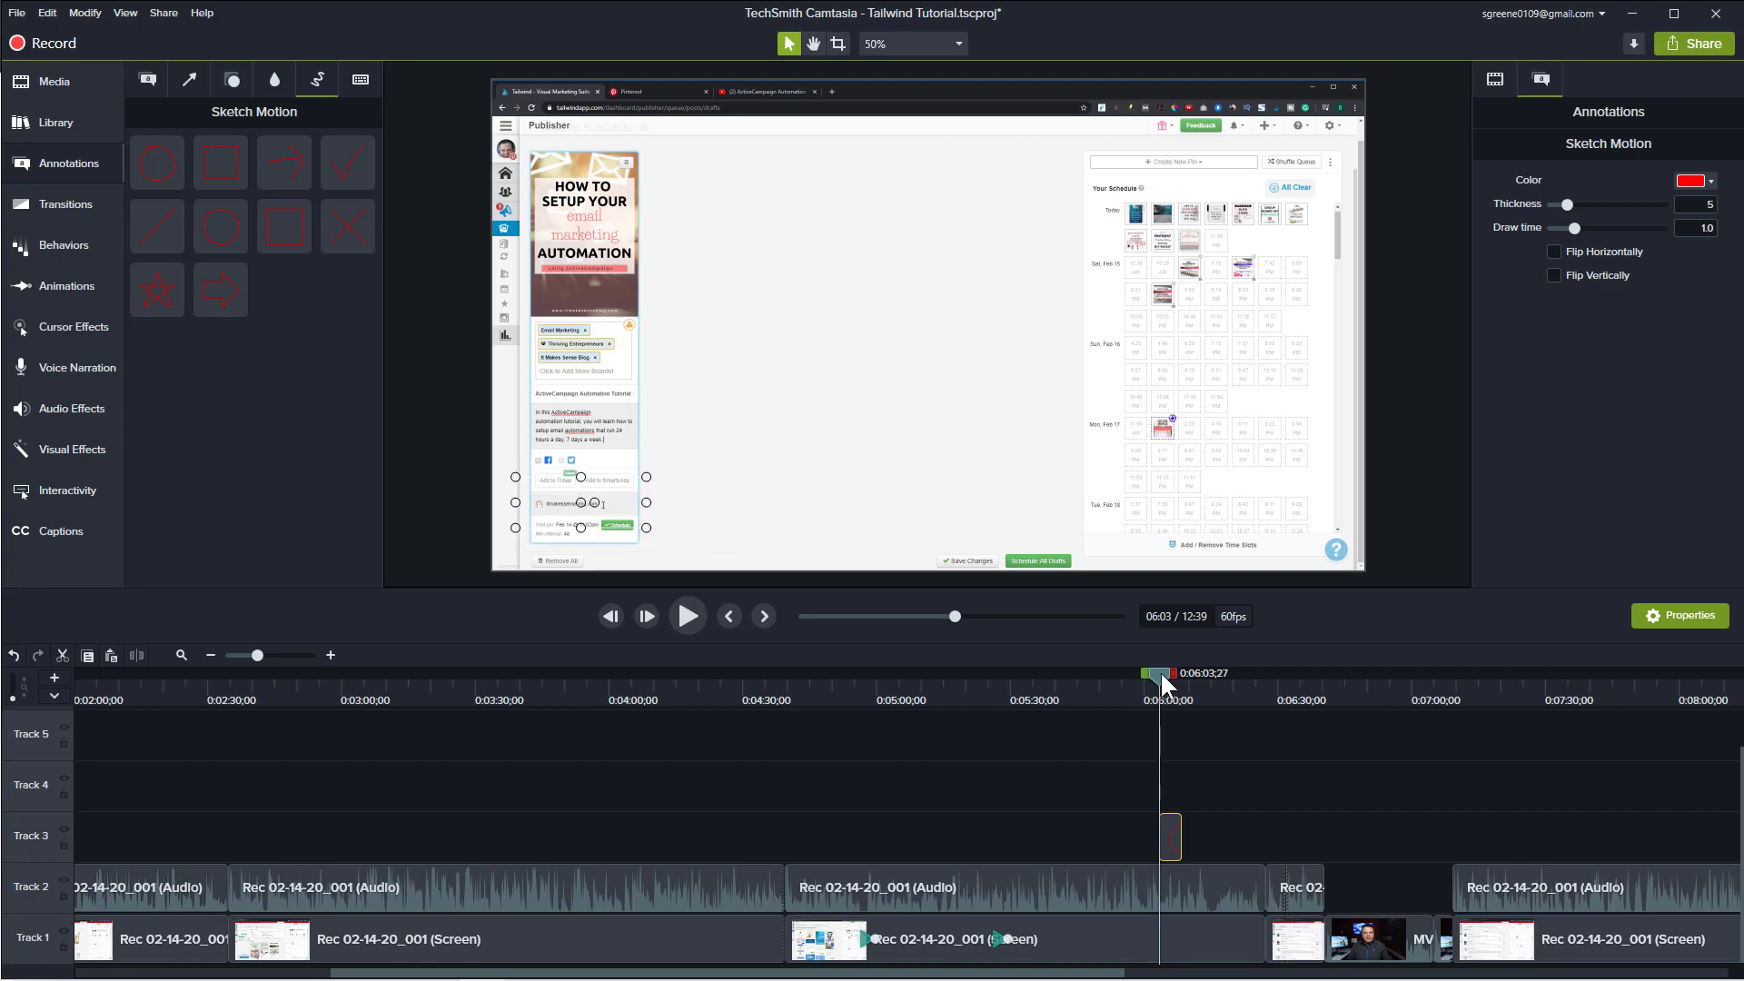
left_click_drag(1162, 683, 1147, 674)
key("space")
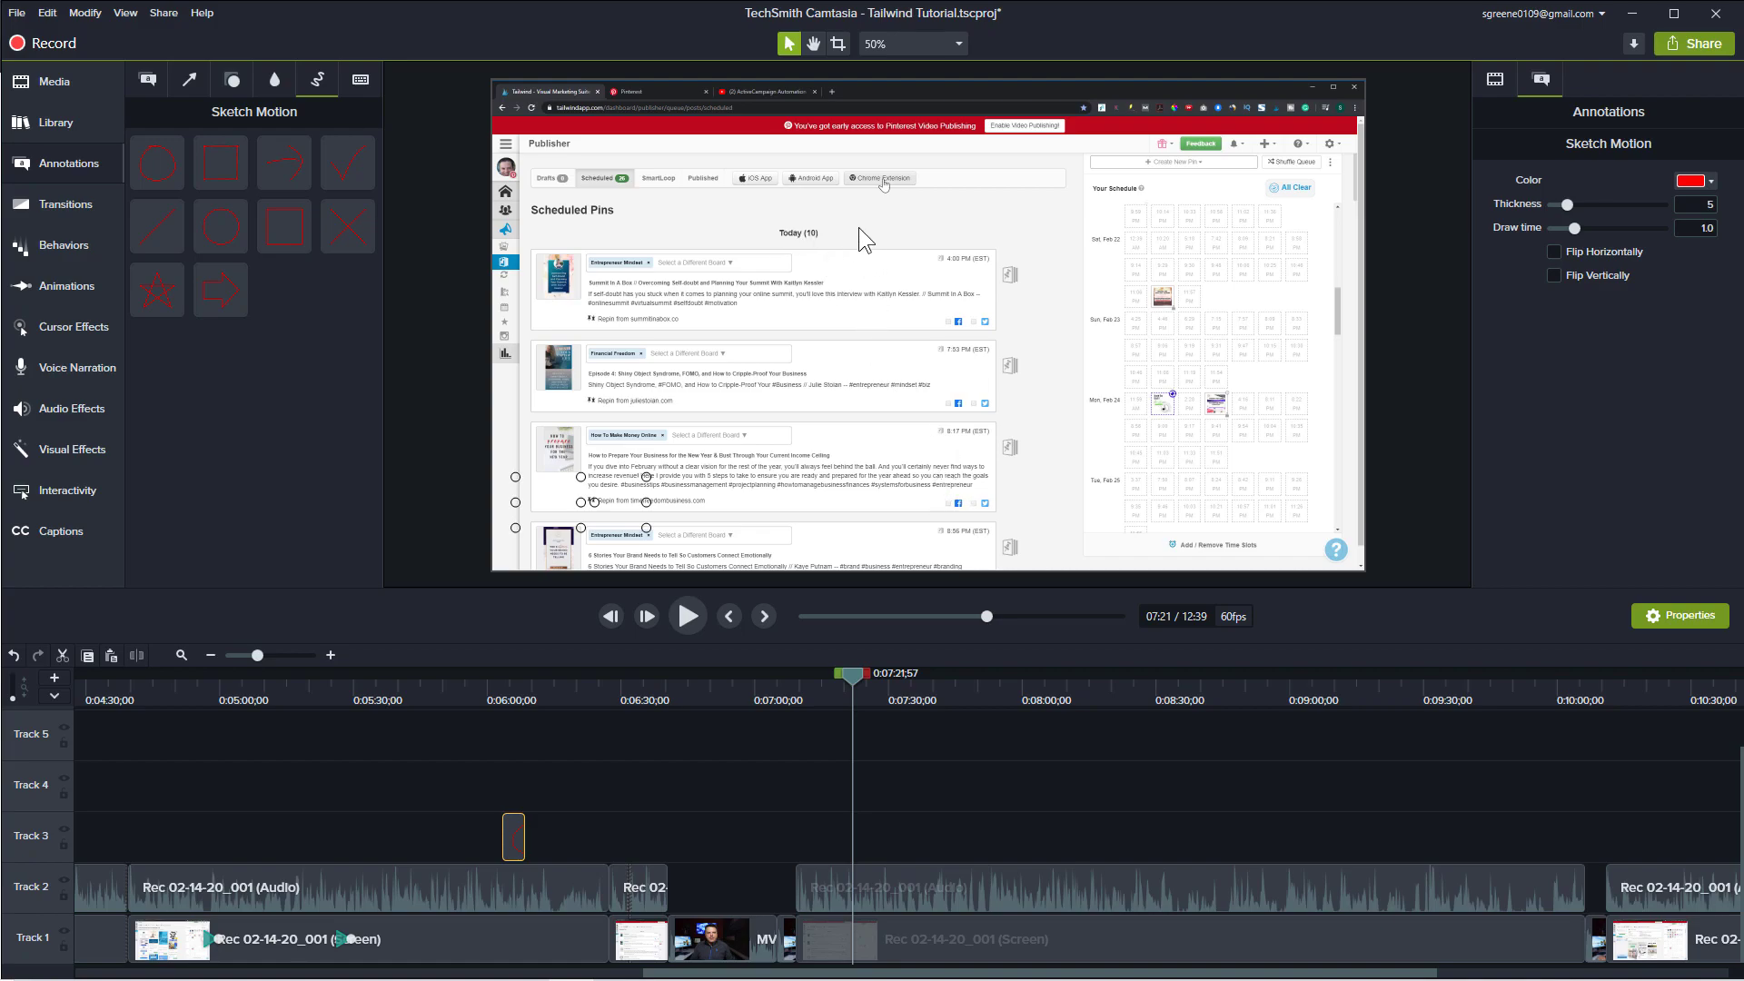
- Add a Zoom-n-Pan to 185% at 0:07:18;06, framing the Chrome Extension button at position X 232.0, Y -316.0
left_click_drag(853, 673, 815, 679)
key("space")
key("space")
key("space")
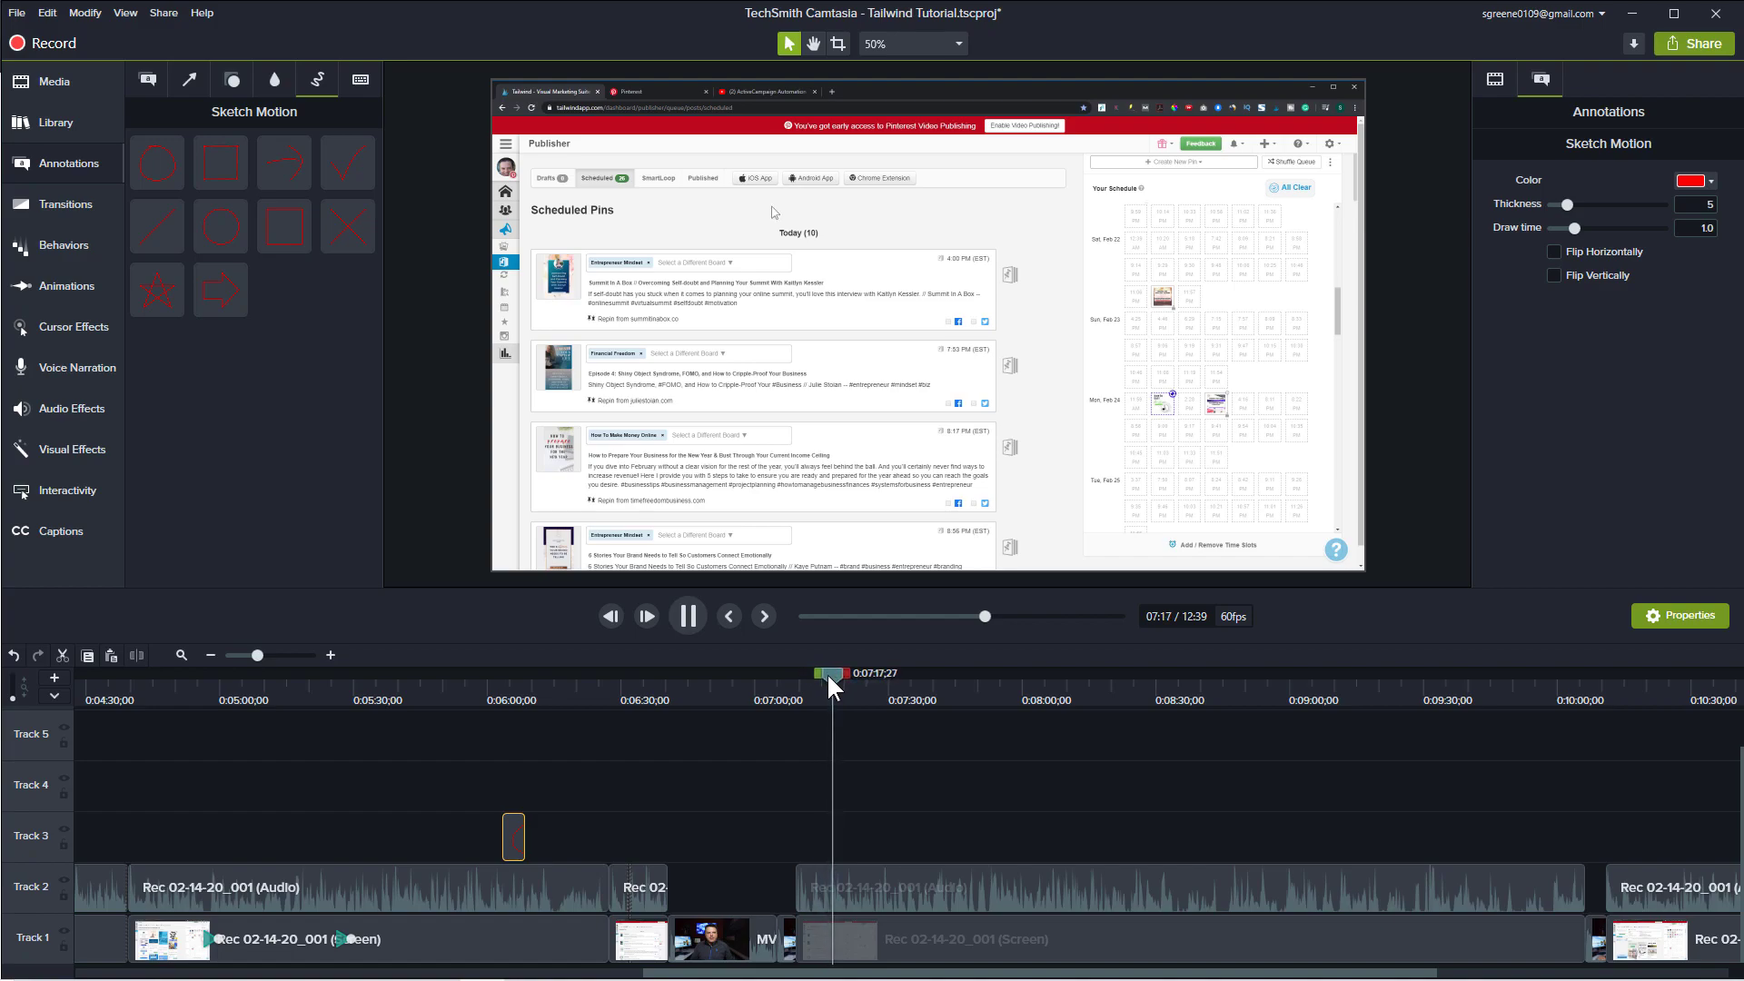
key("space")
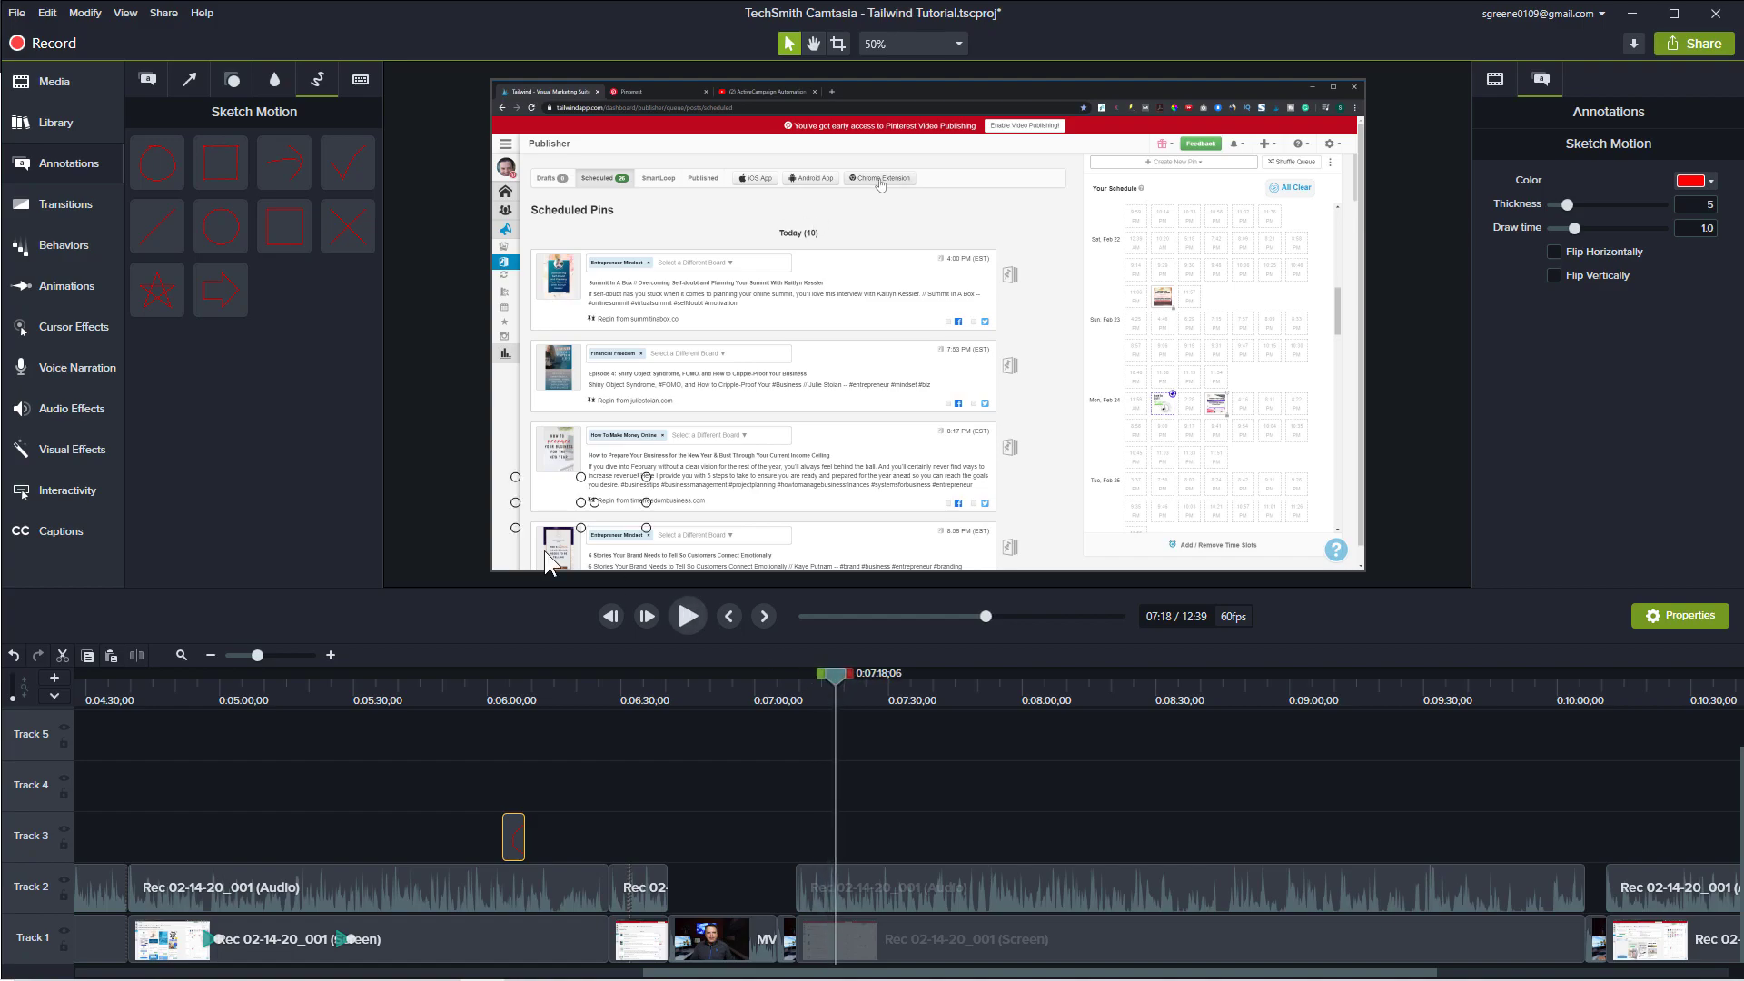
left_click(57, 282)
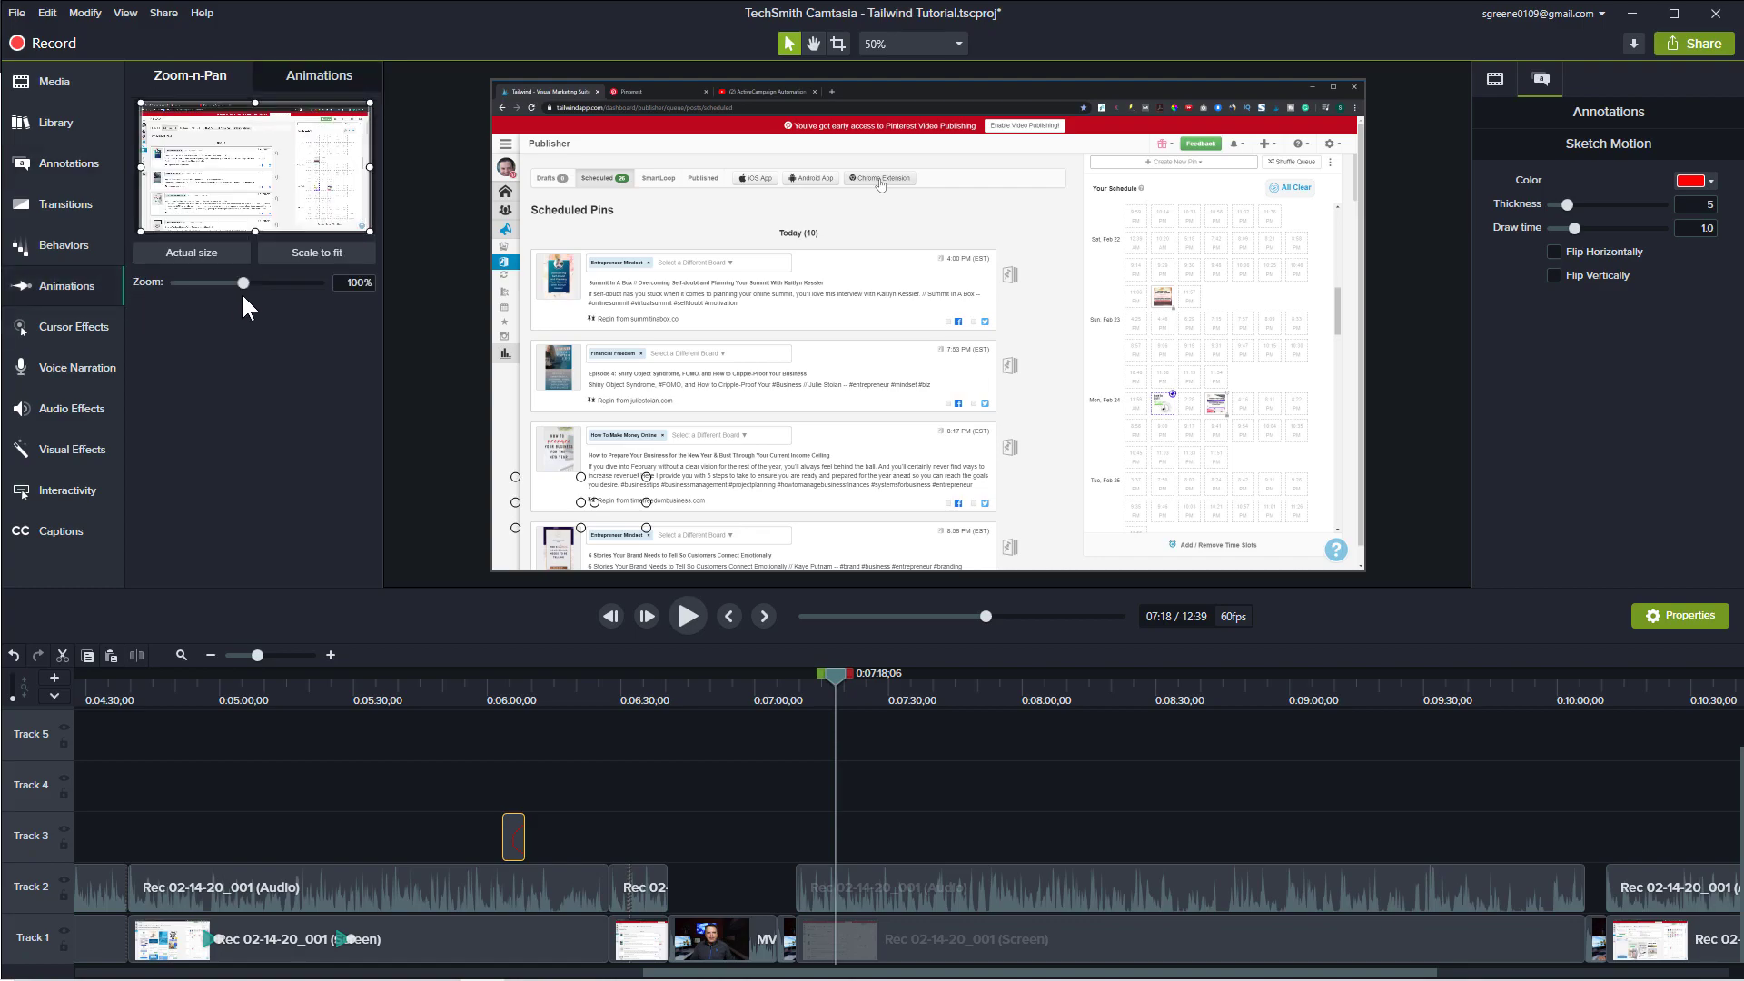
left_click_drag(242, 282, 307, 284)
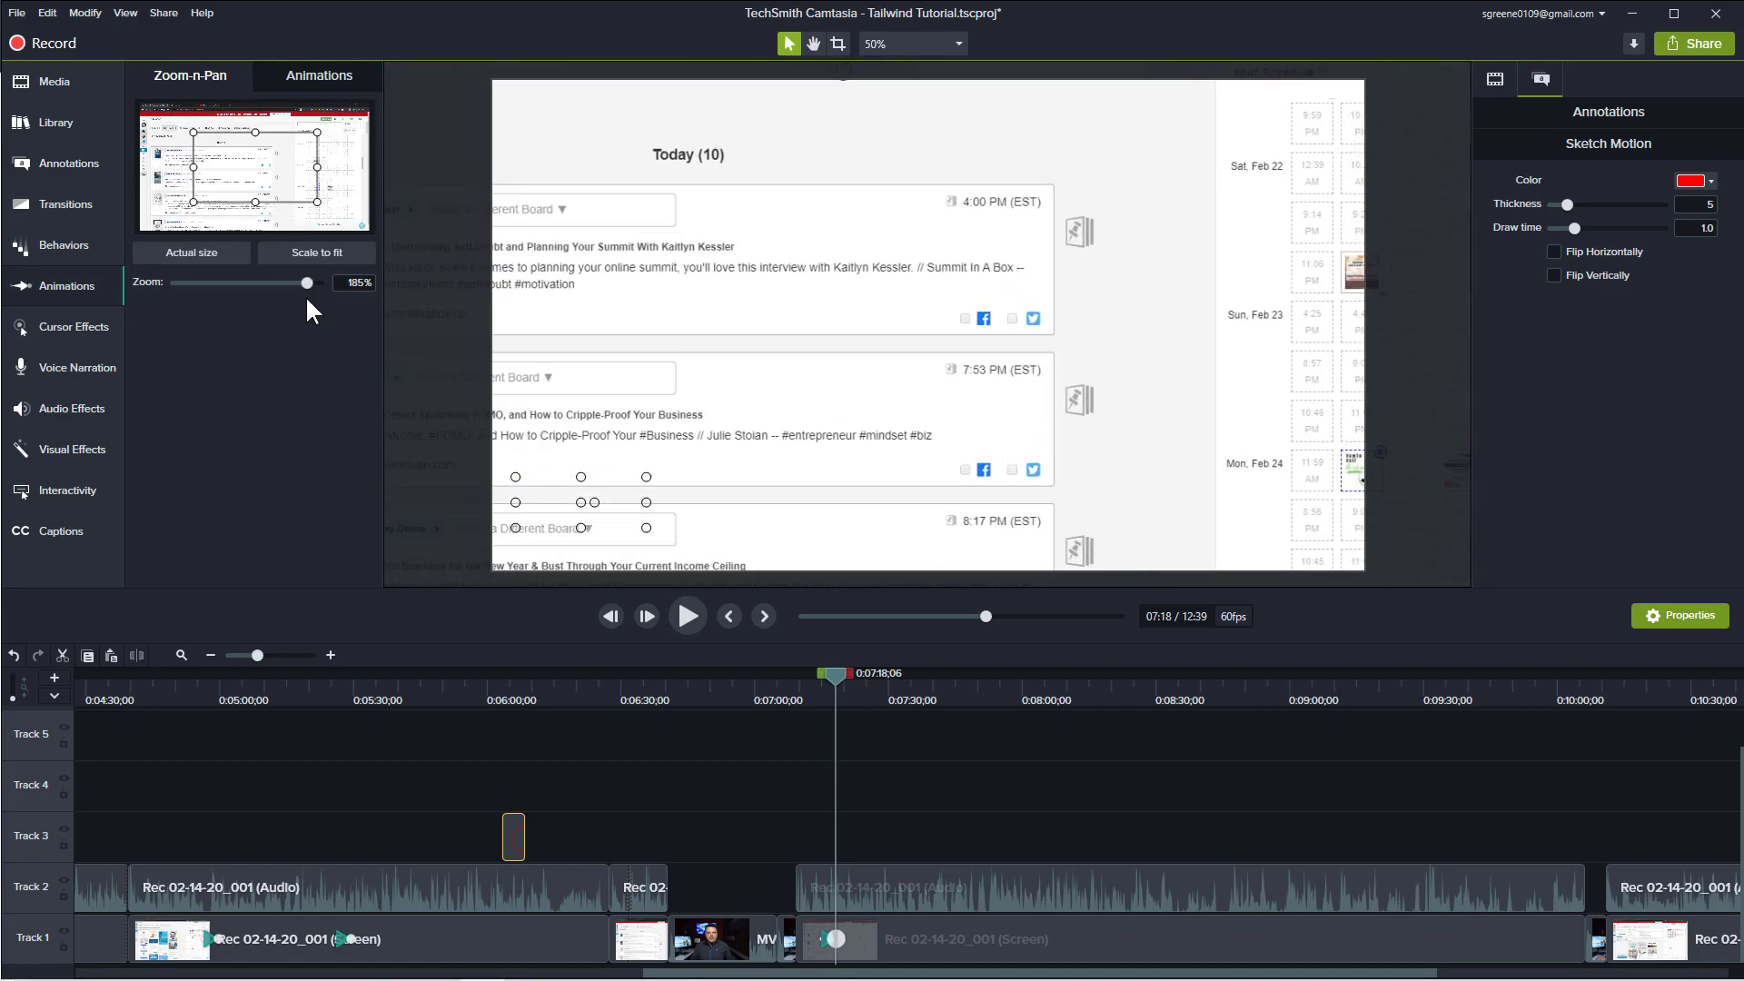
left_click_drag(890, 413, 951, 466)
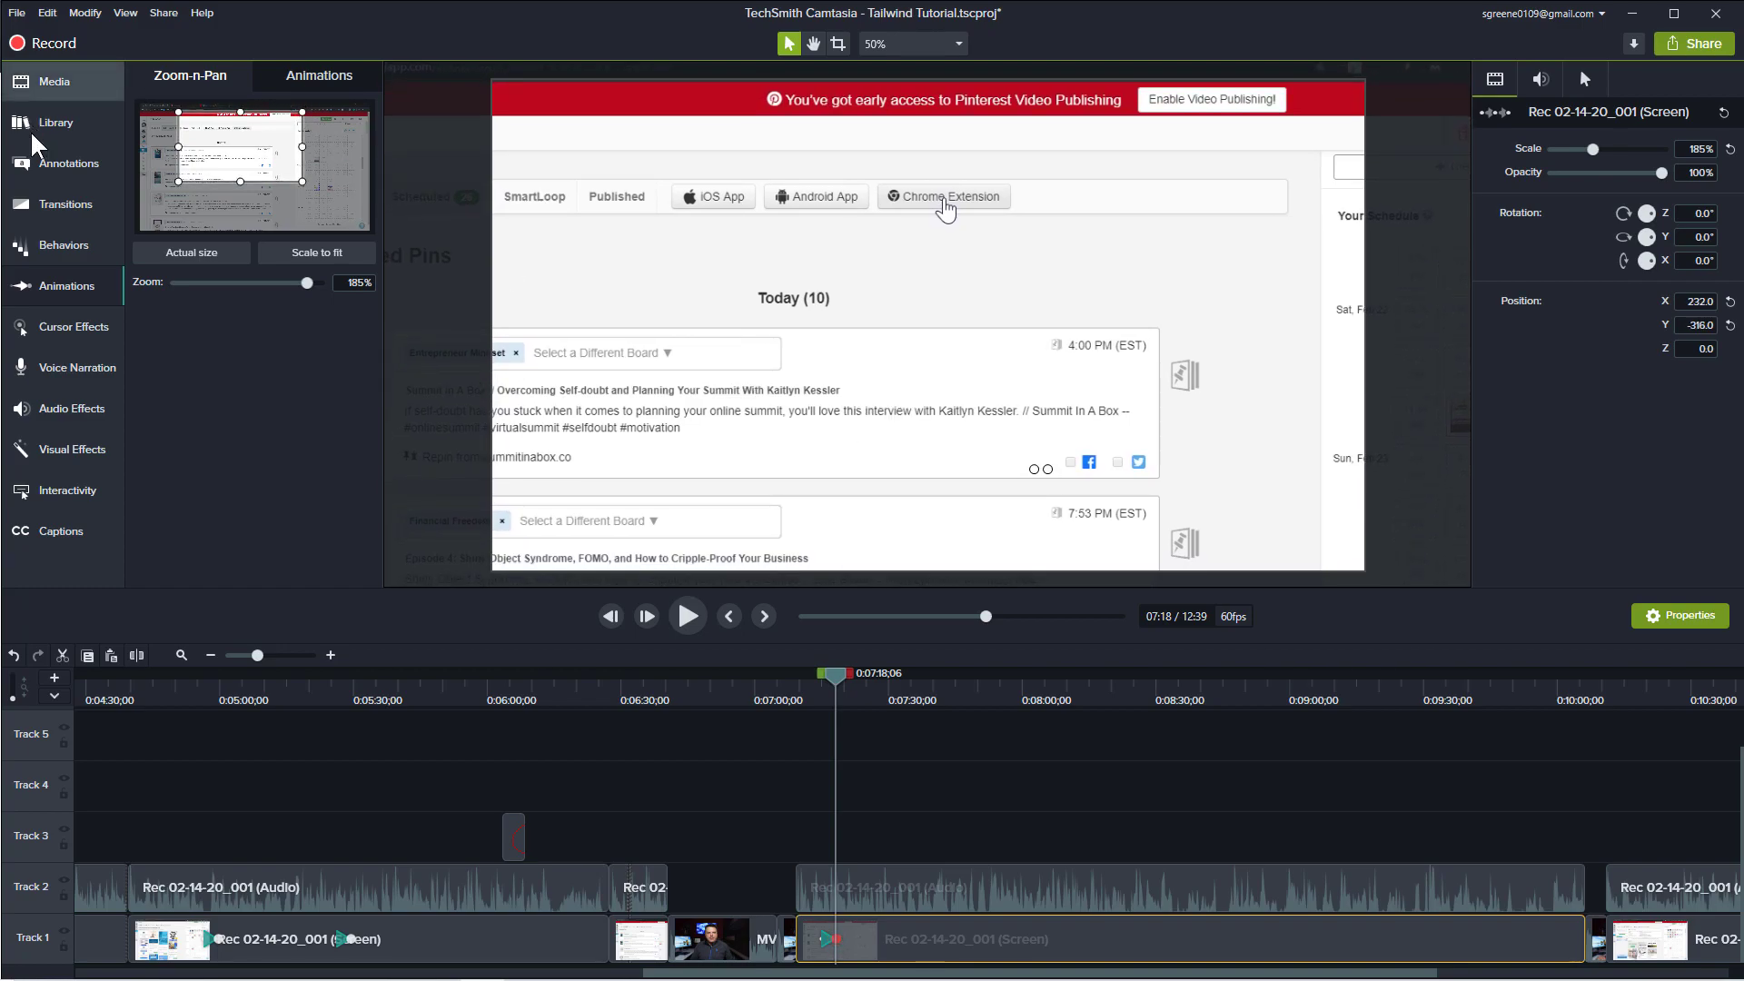
- Add a Spotlight annotation over the Chrome Extension button at 0:07:18;06 and play it to check
left_click(57, 165)
left_click(233, 80)
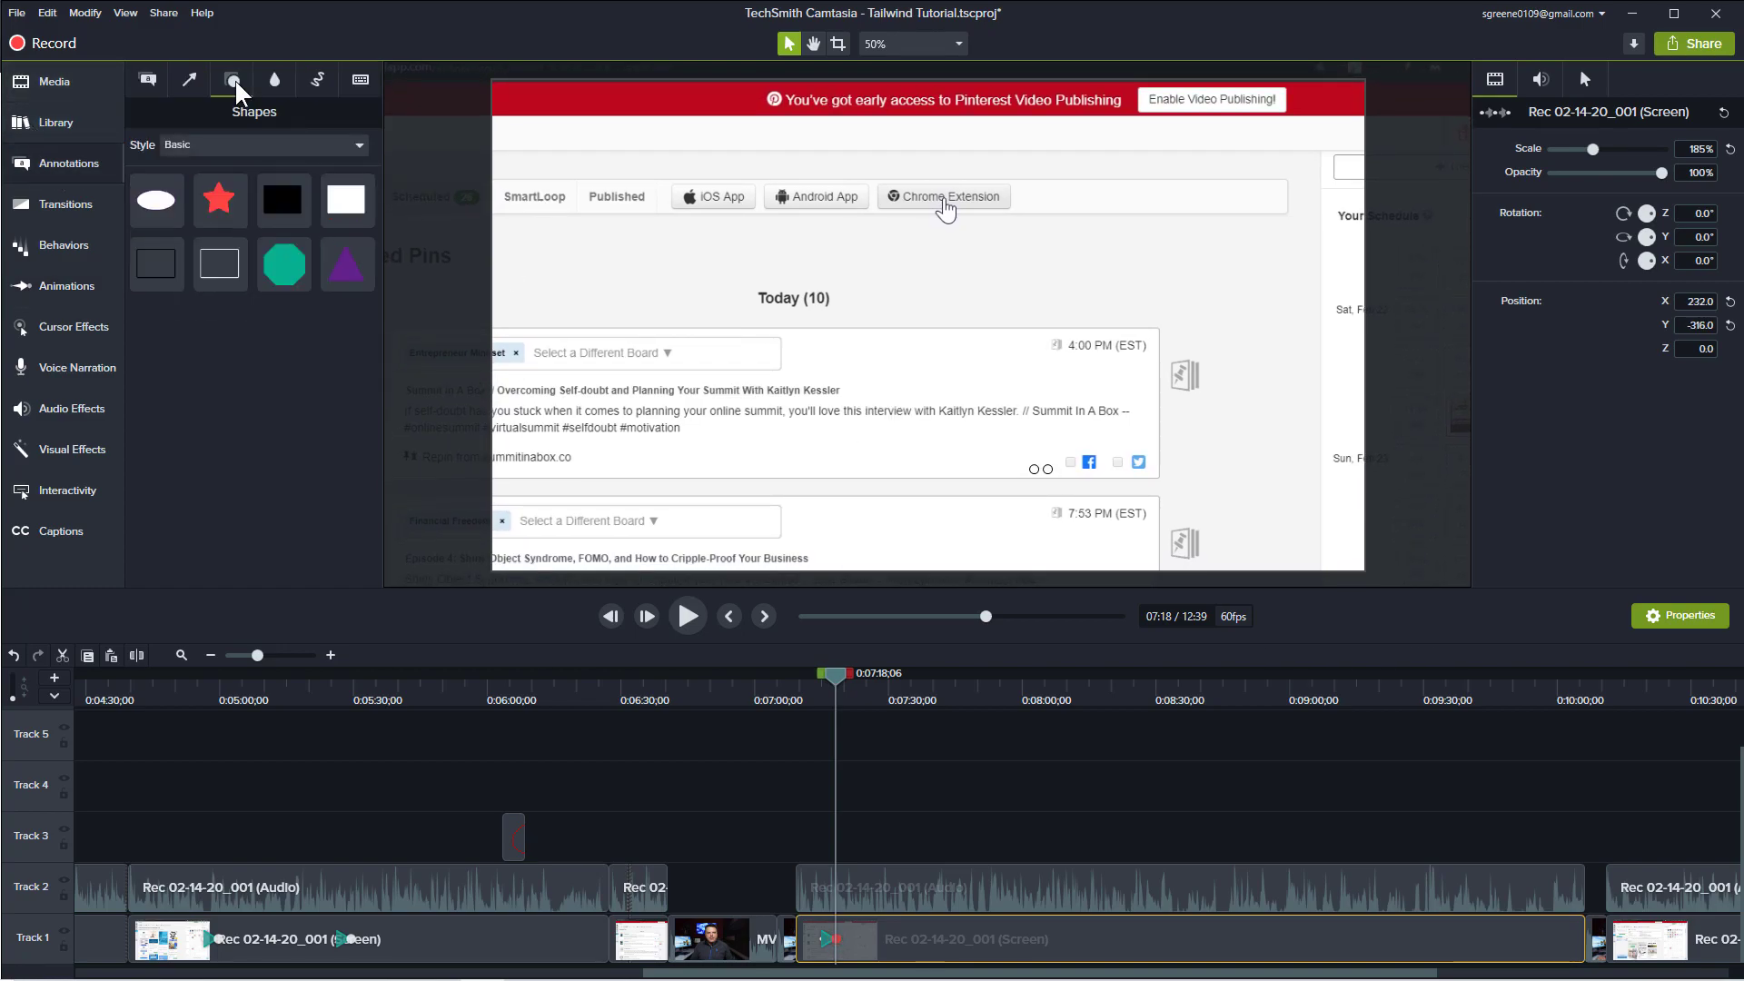
left_click(275, 80)
mouse_move(221, 163)
left_mouse_down()
mouse_move(713, 263)
mouse_move(945, 209)
left_mouse_up()
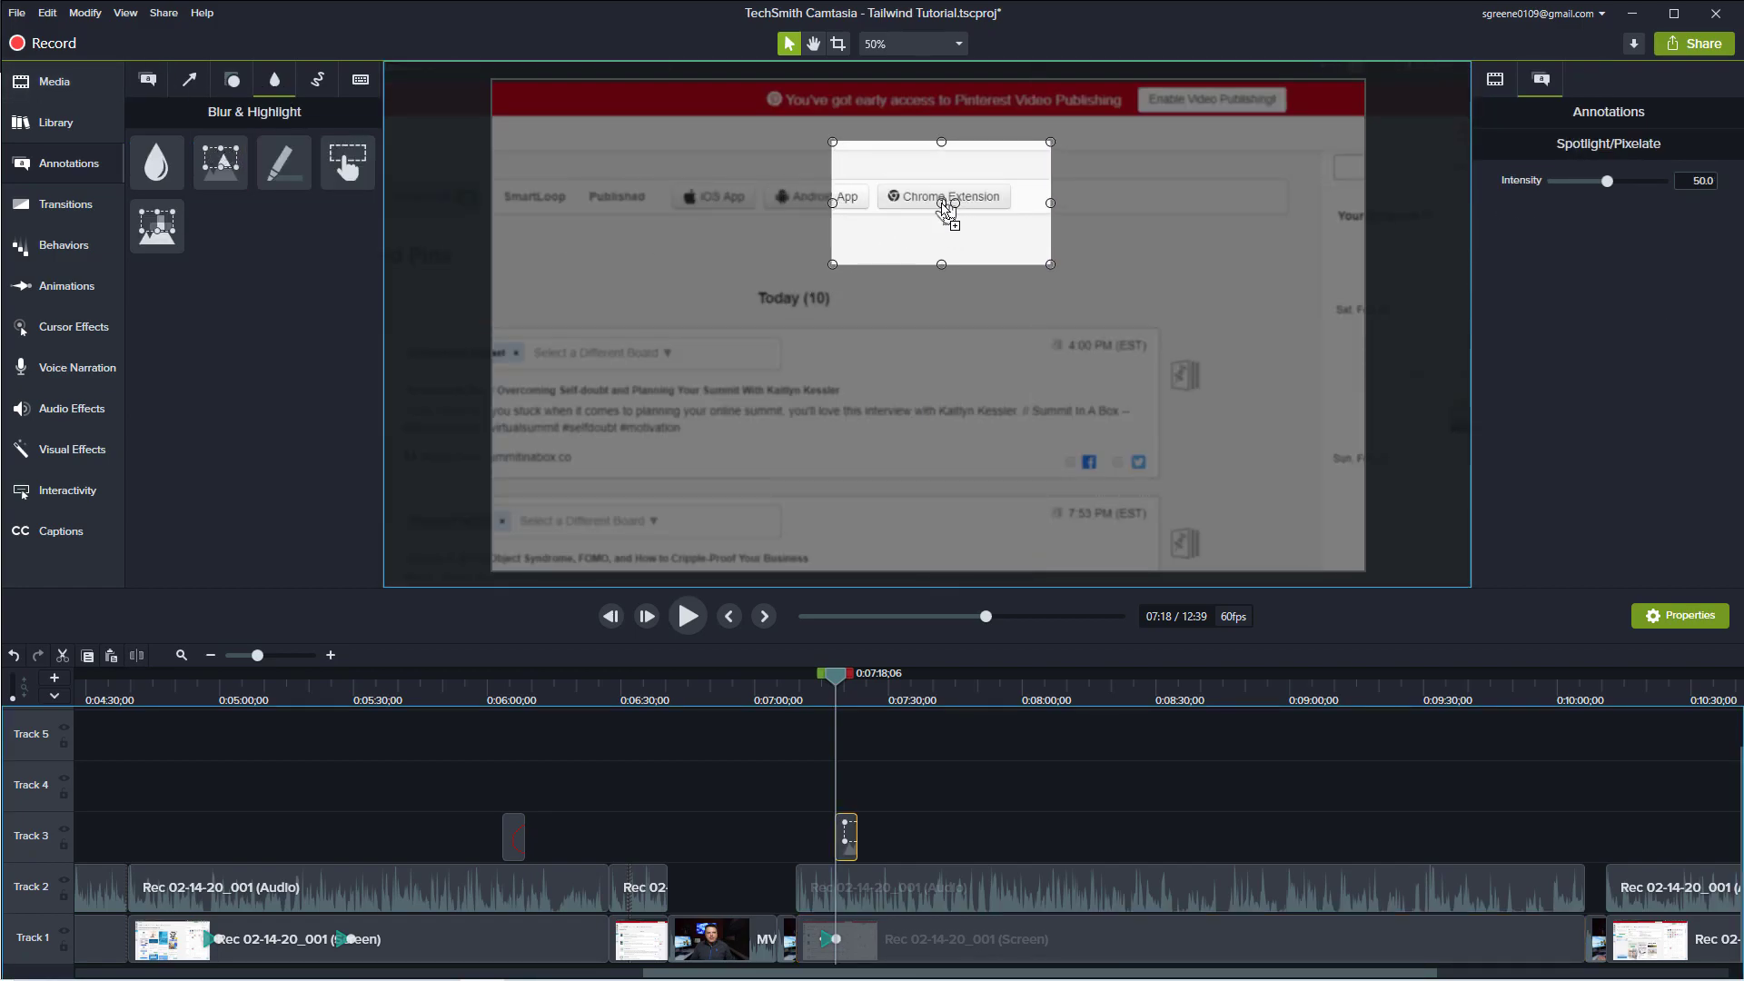
key("space")
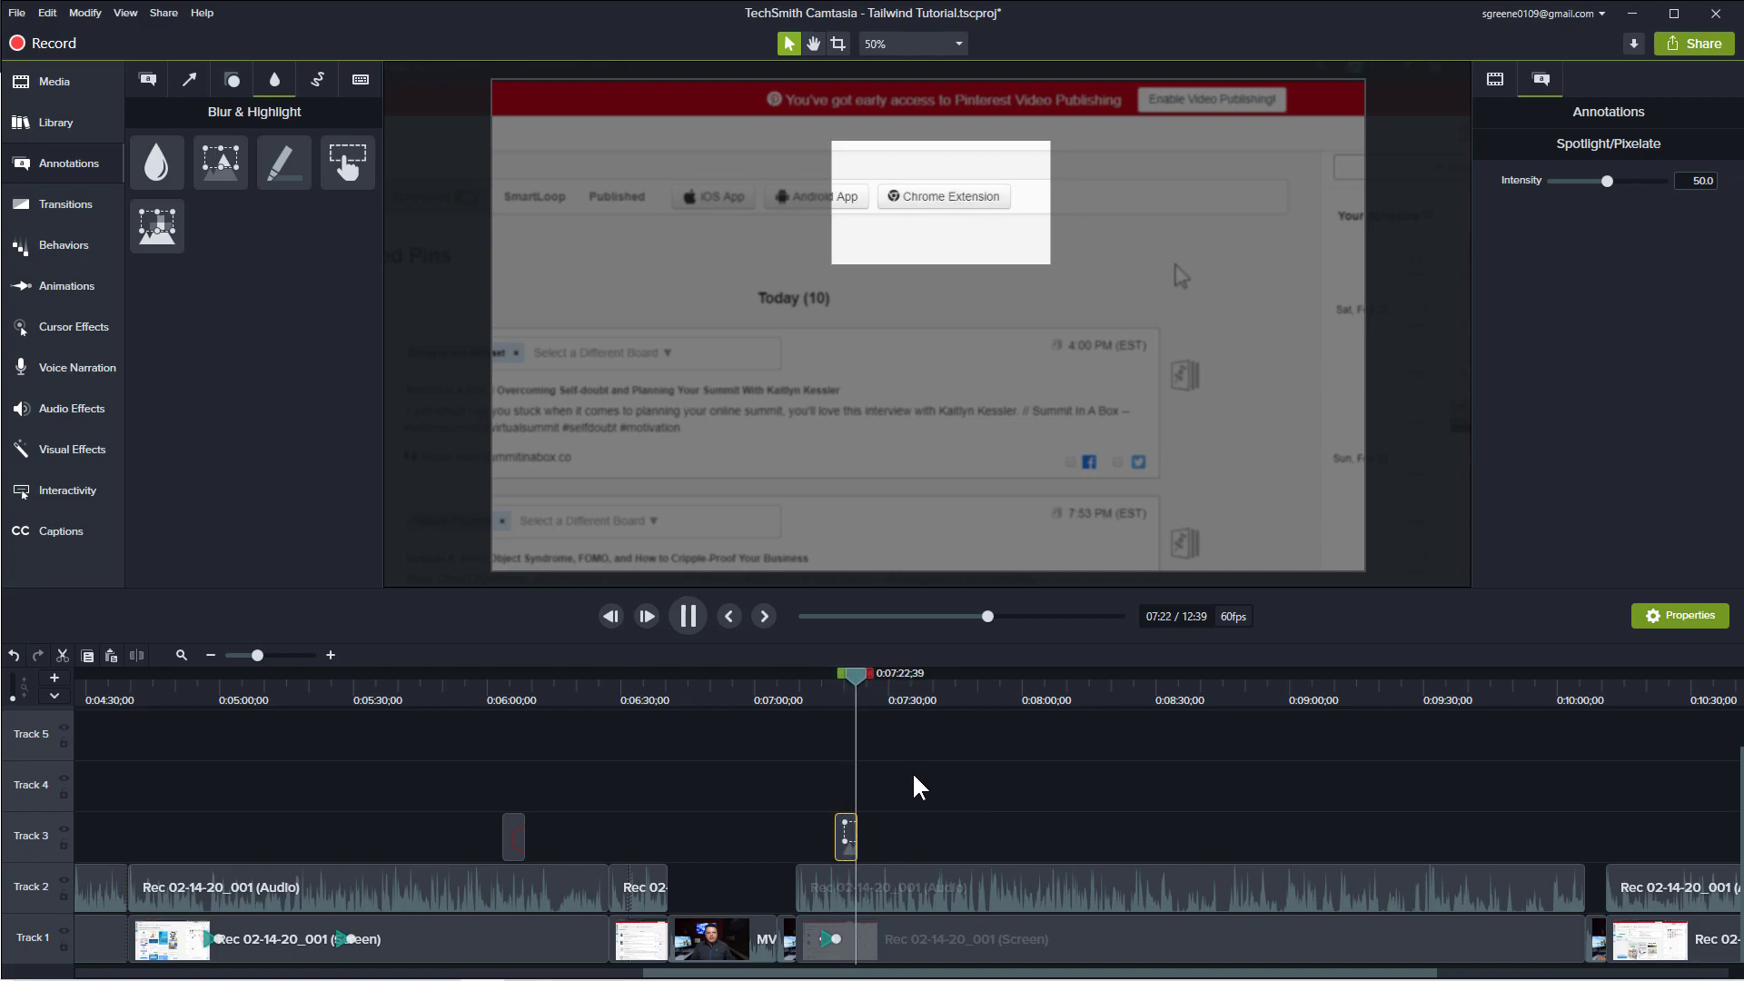
key("space")
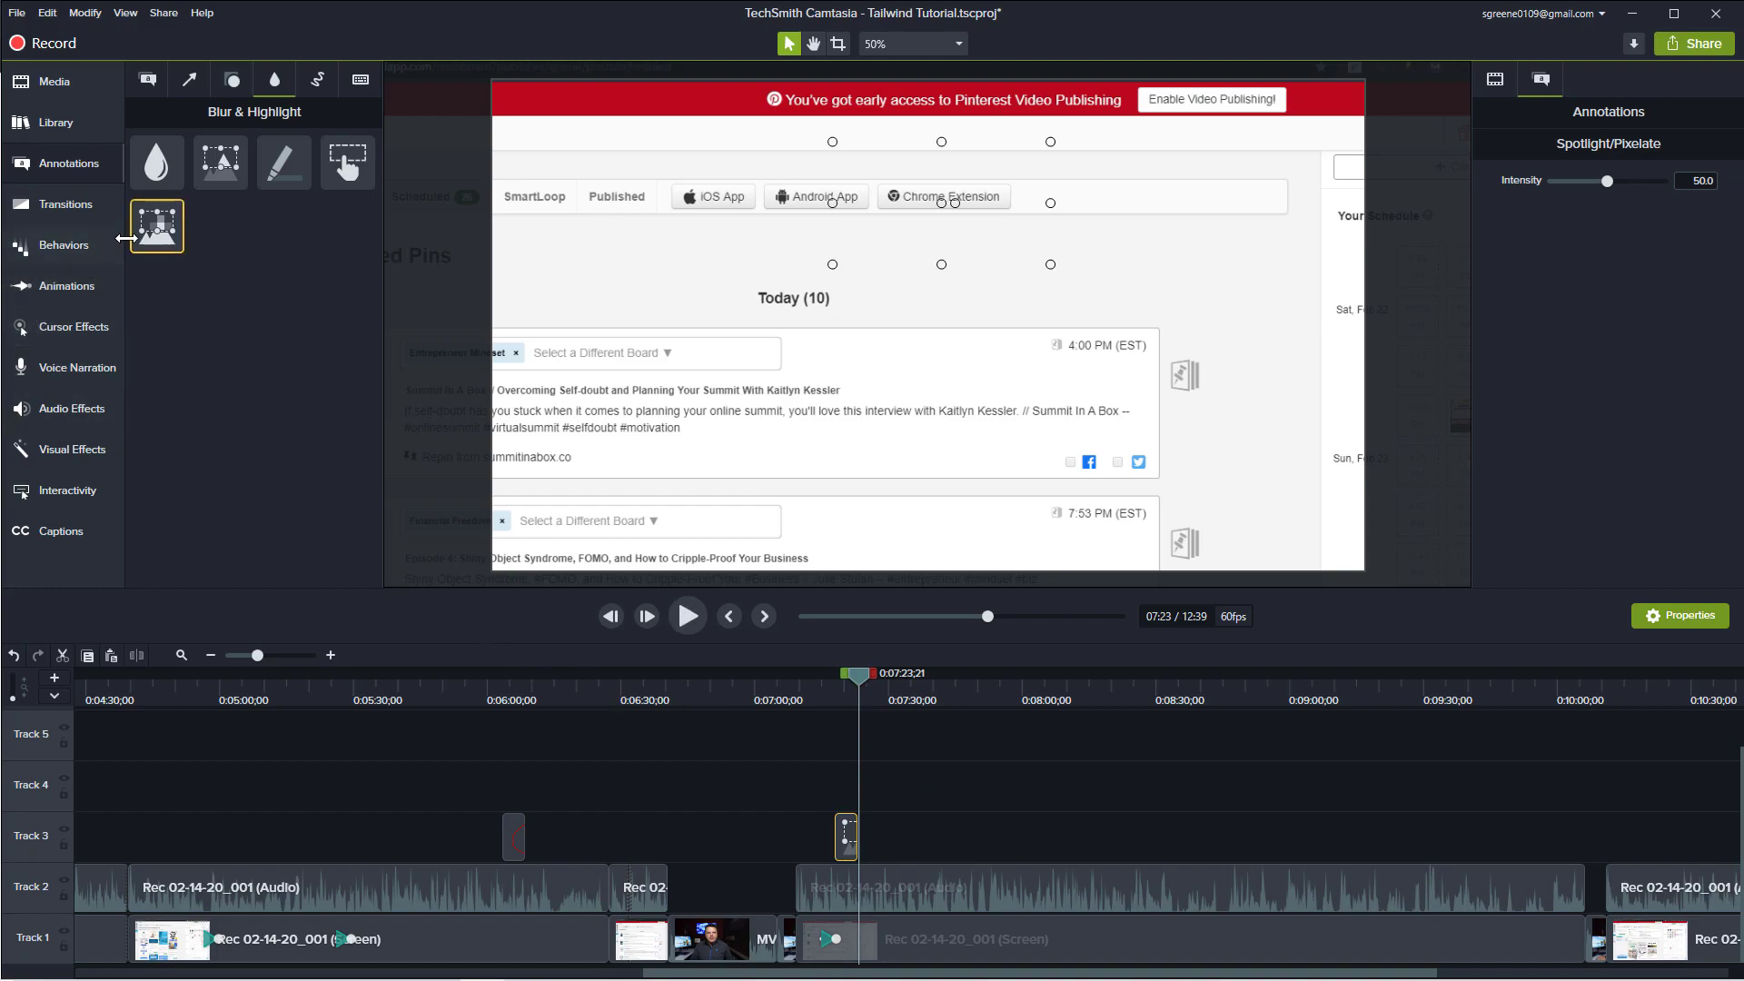
- Zoom the screen recording back out to actual size at 0:07:23;21, realign it with the canvas, and play the section
left_click(79, 278)
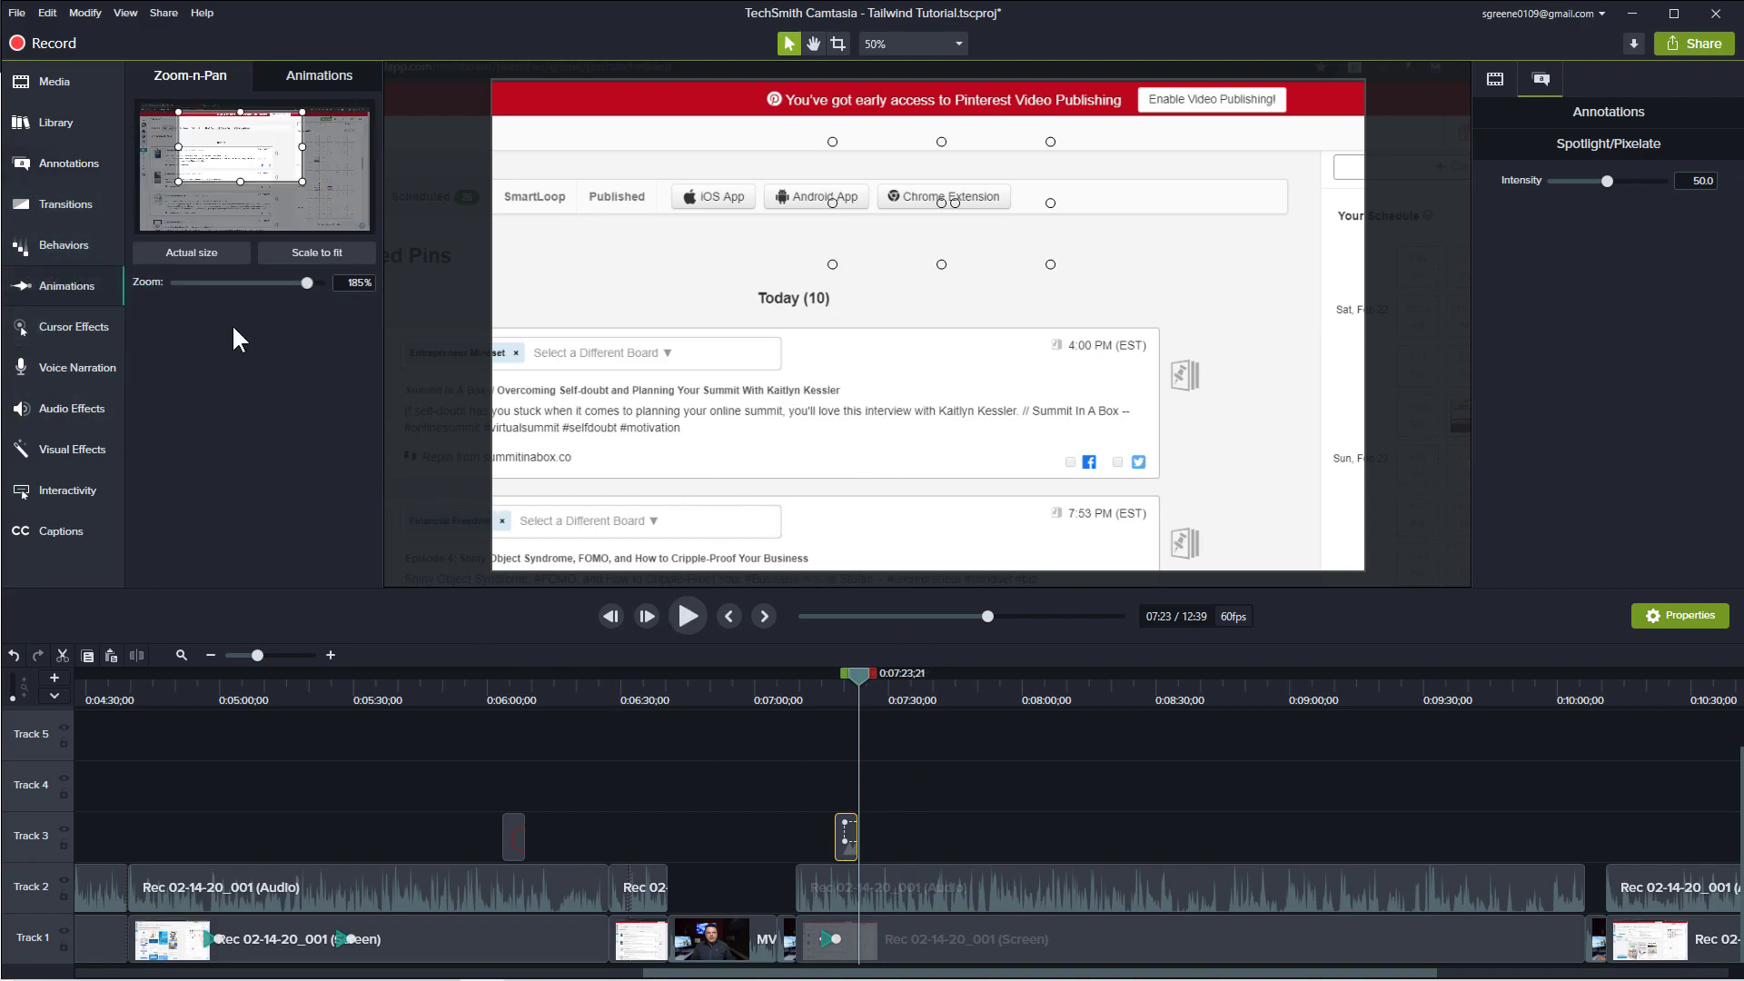
left_click(183, 251)
left_click(858, 432)
left_click_drag(858, 433, 811, 358)
left_click_drag(850, 682, 806, 690)
key("space")
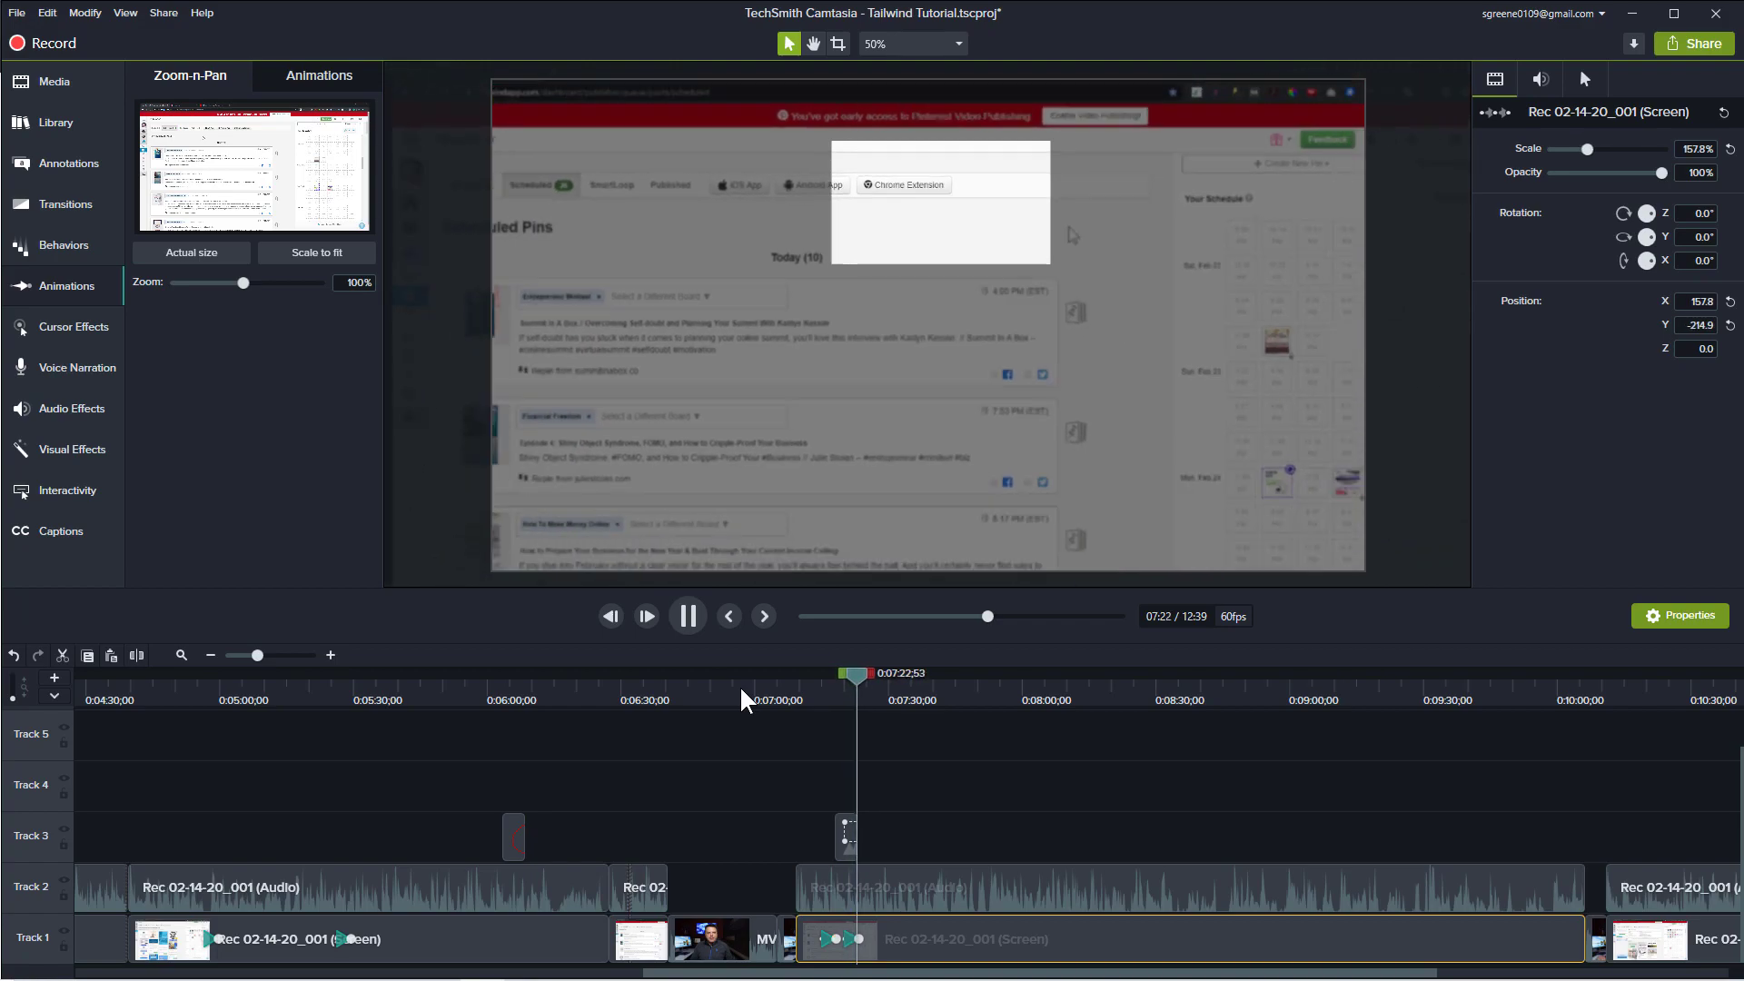
key("space")
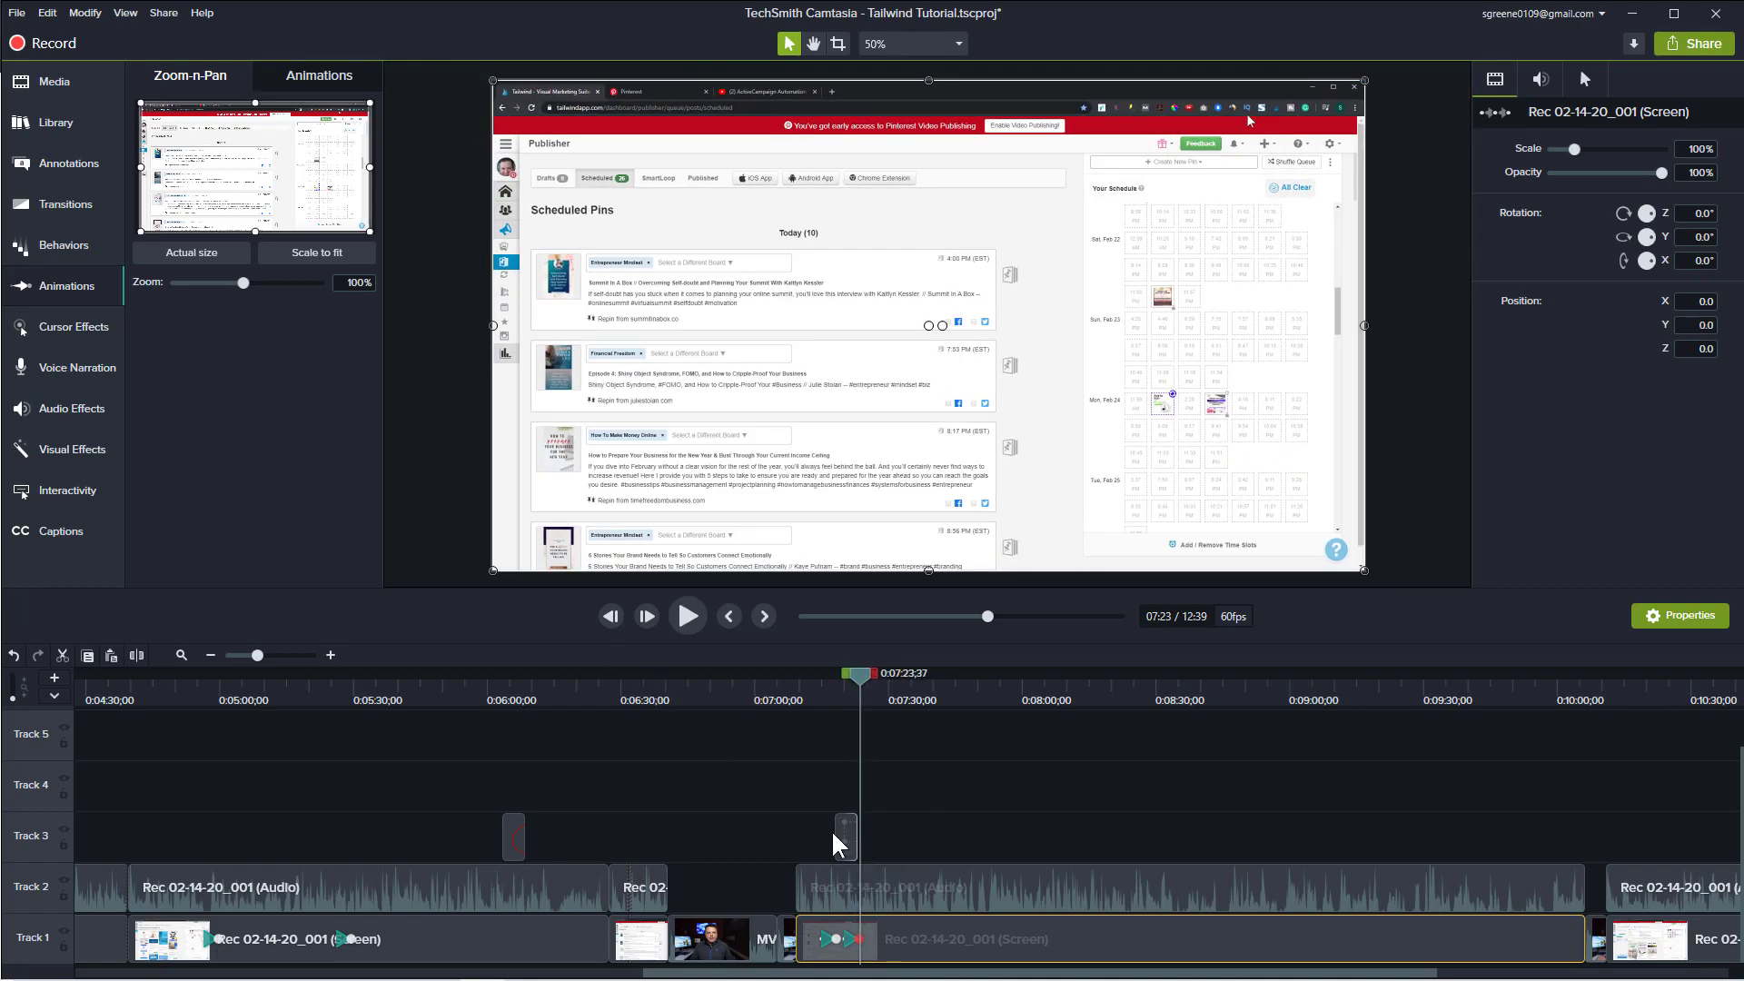
- Trim the end of the Spotlight clip to where the zoom-out starts and play the section to check
left_click(331, 655)
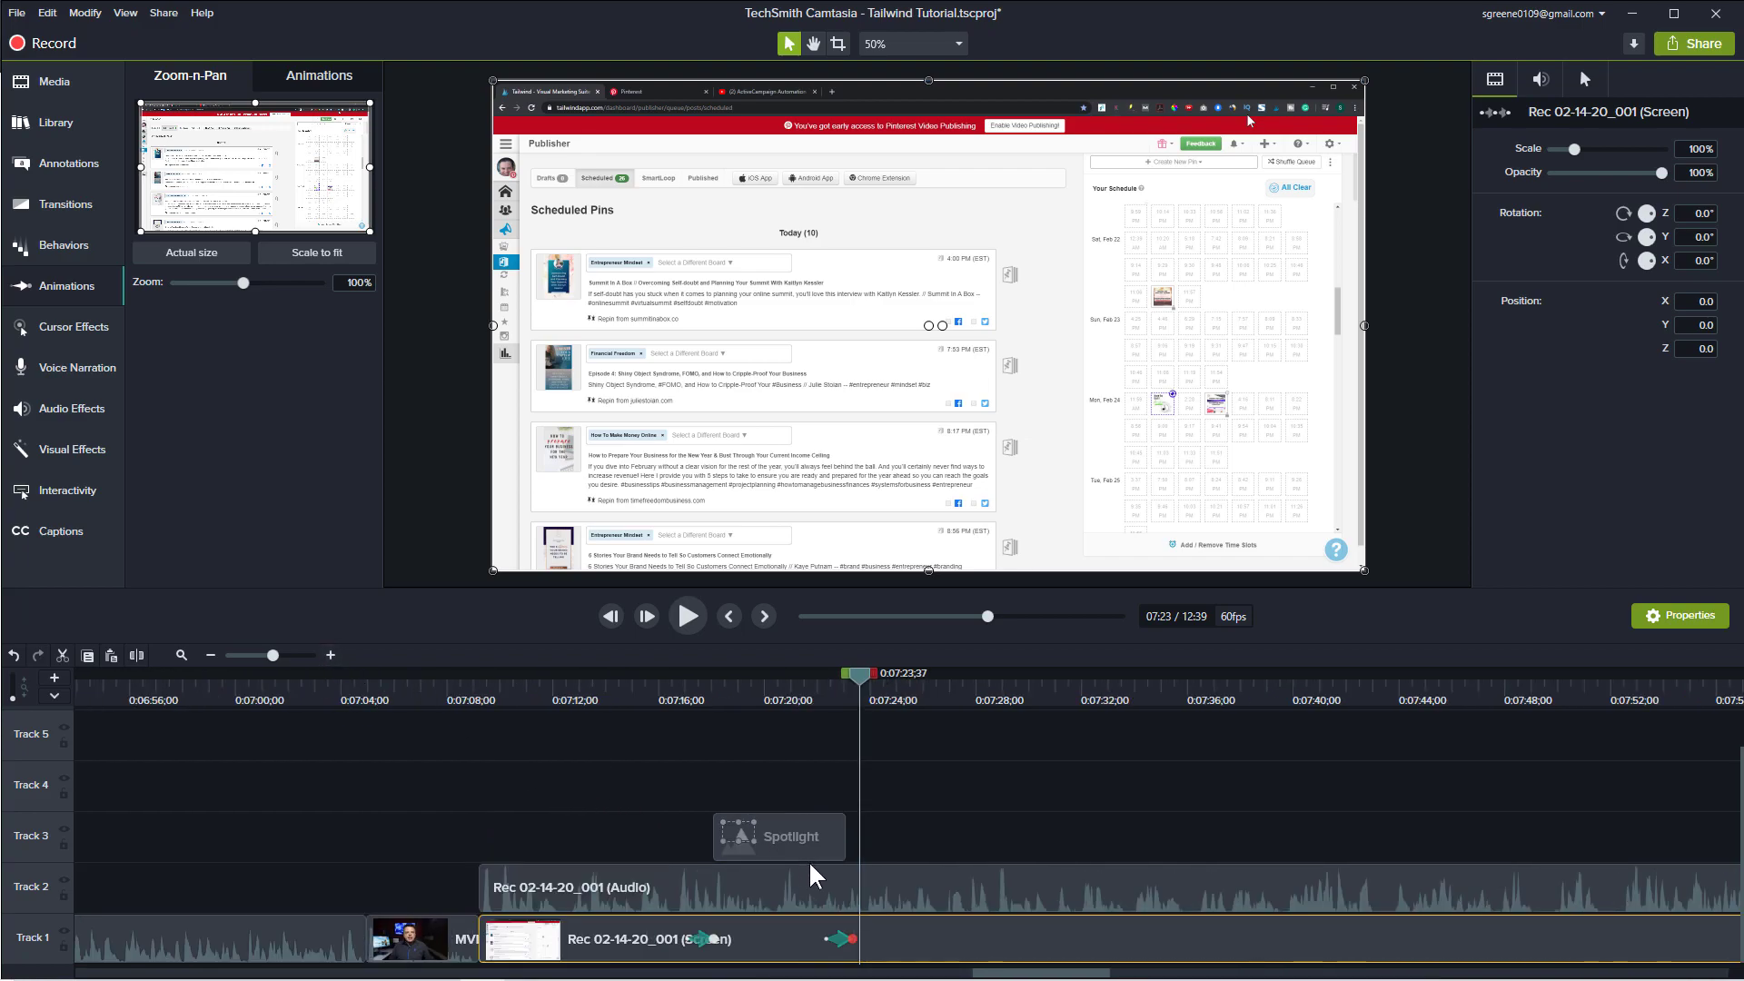
left_click_drag(845, 853, 824, 849)
left_click_drag(853, 672, 708, 727)
key("space")
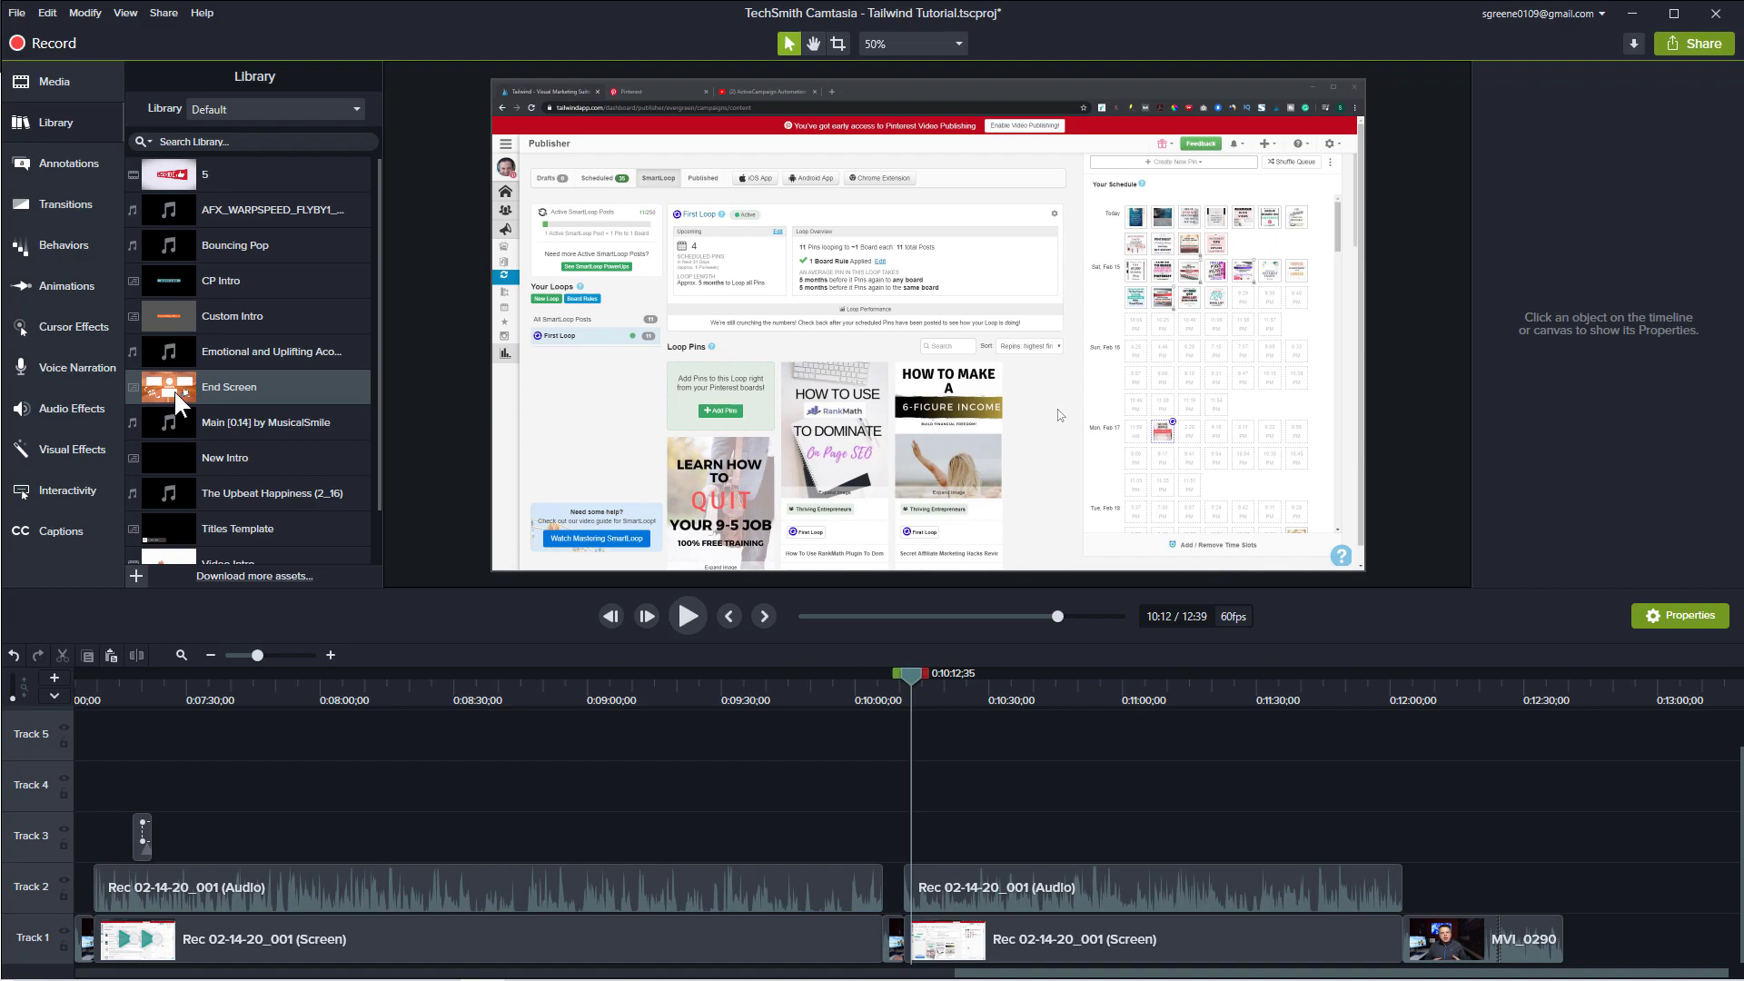
- Place the End Screen library asset on Track 1 directly after the last MVI_0290 clip and play into it
left_click_drag(173, 400, 1560, 961)
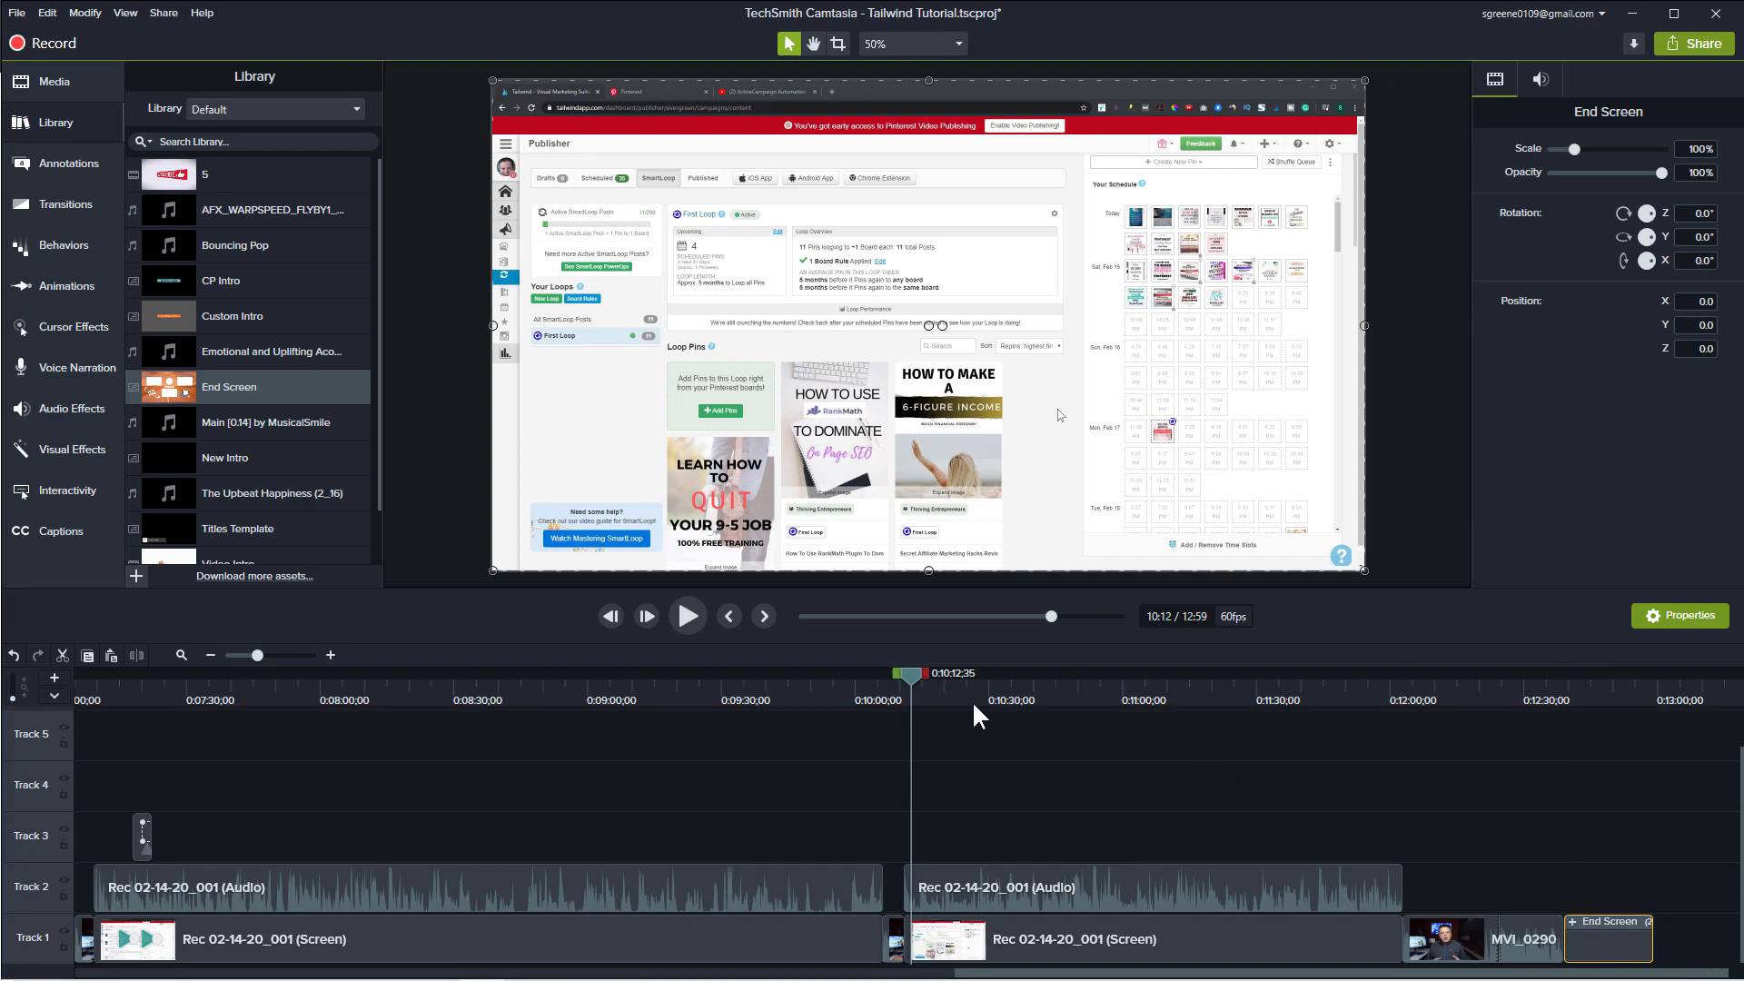
left_click_drag(1025, 720, 1567, 763)
key("space")
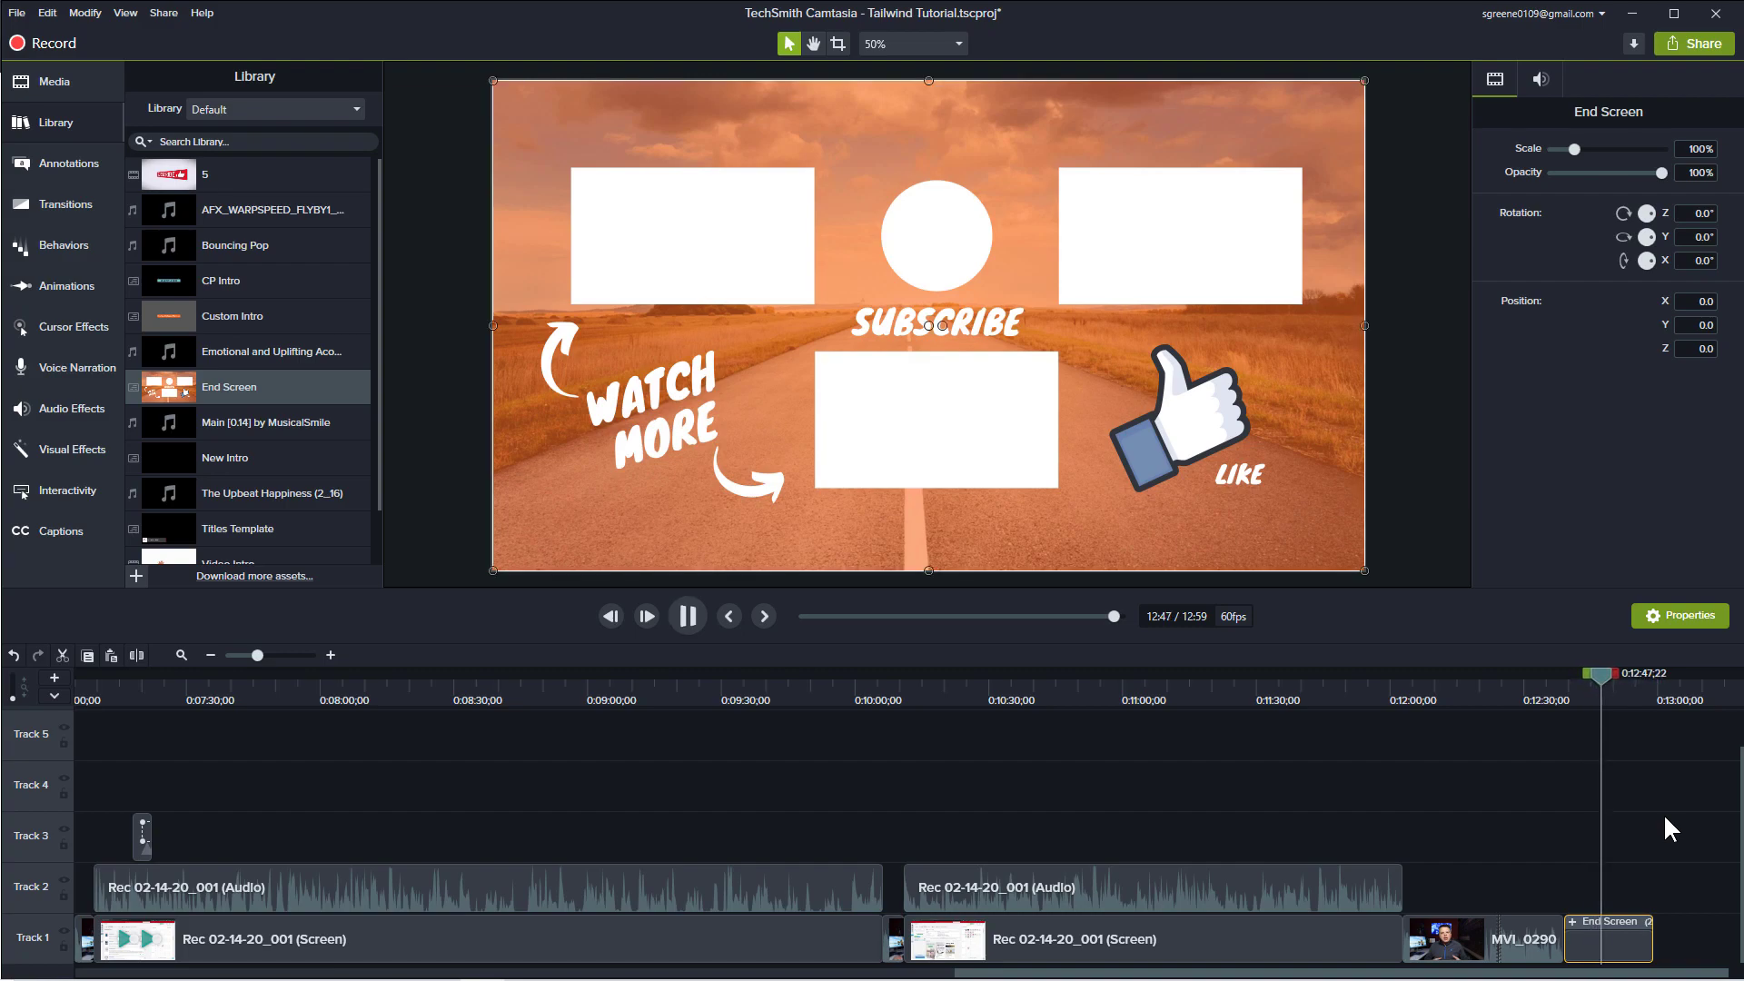
- Place the MVI_0290.MP4 footage on Track 4 above the closing clips and play it from about 0:13:47
left_click(57, 80)
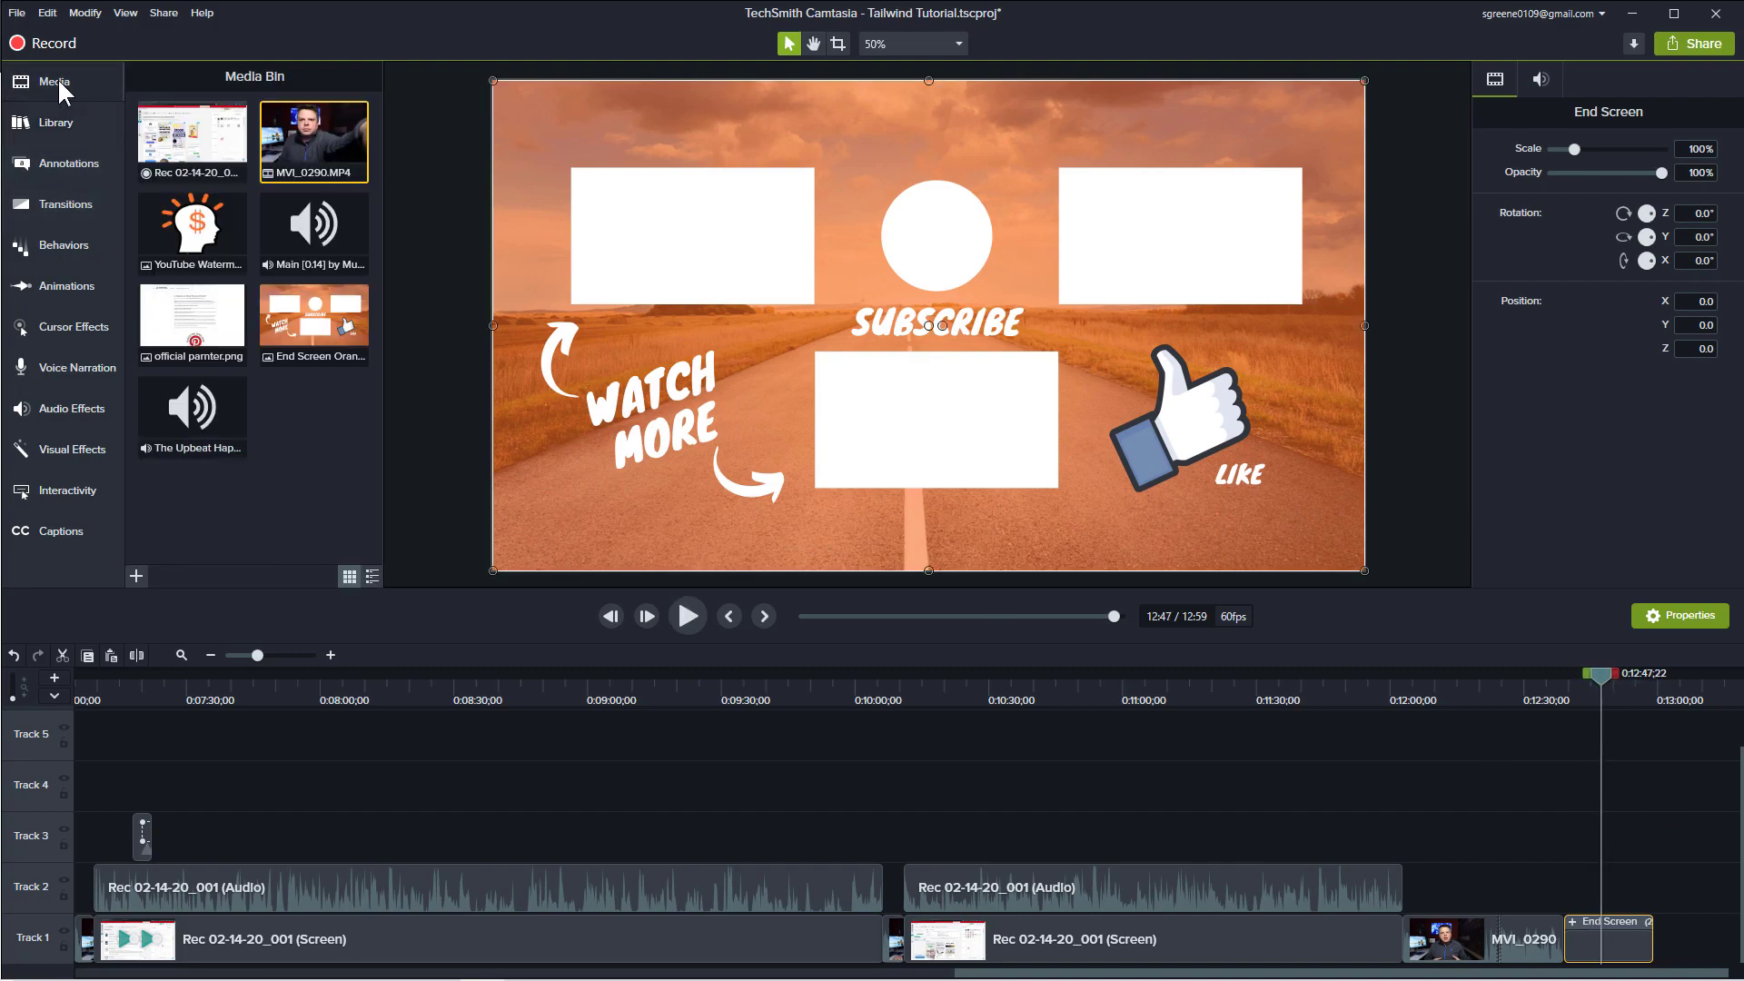
left_click_drag(315, 147, 1468, 806)
left_click_drag(834, 973, 971, 977)
left_click_drag(970, 681, 1232, 729)
key("space")
key("space")
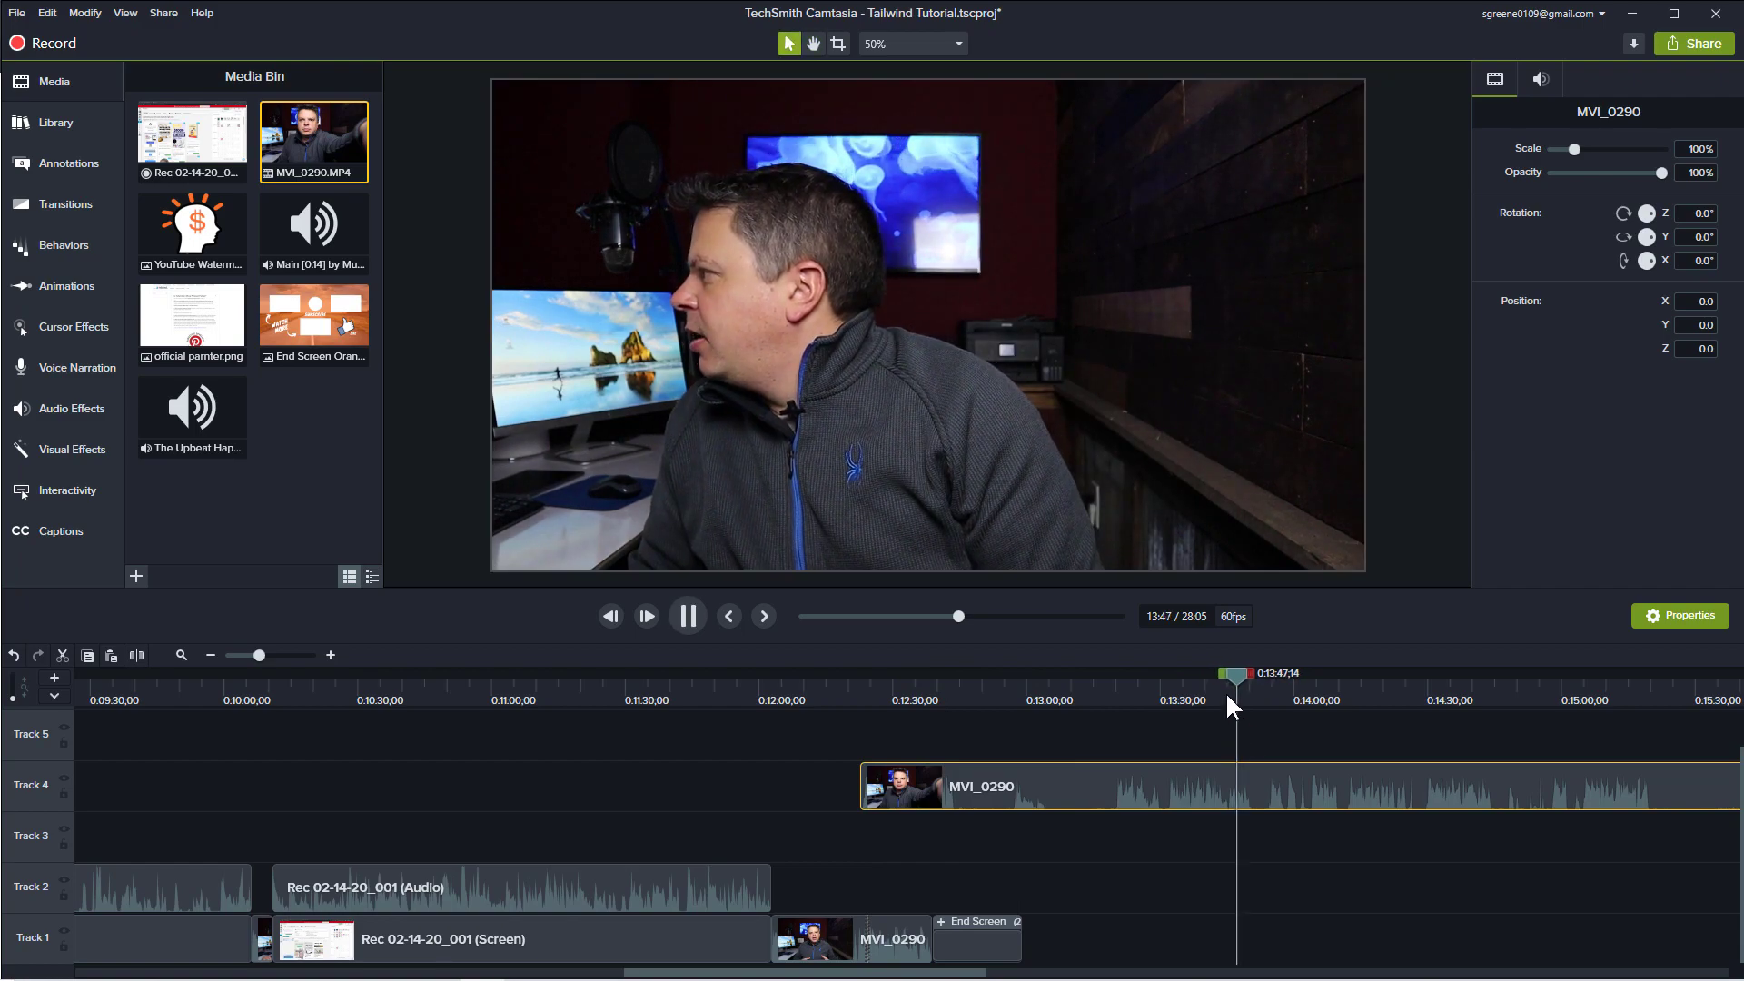
- Isolate the quiet stretch of the Track 4 MVI_0290 clip by splitting it at 0:13:53;39 and 0:13:58;32
key("space")
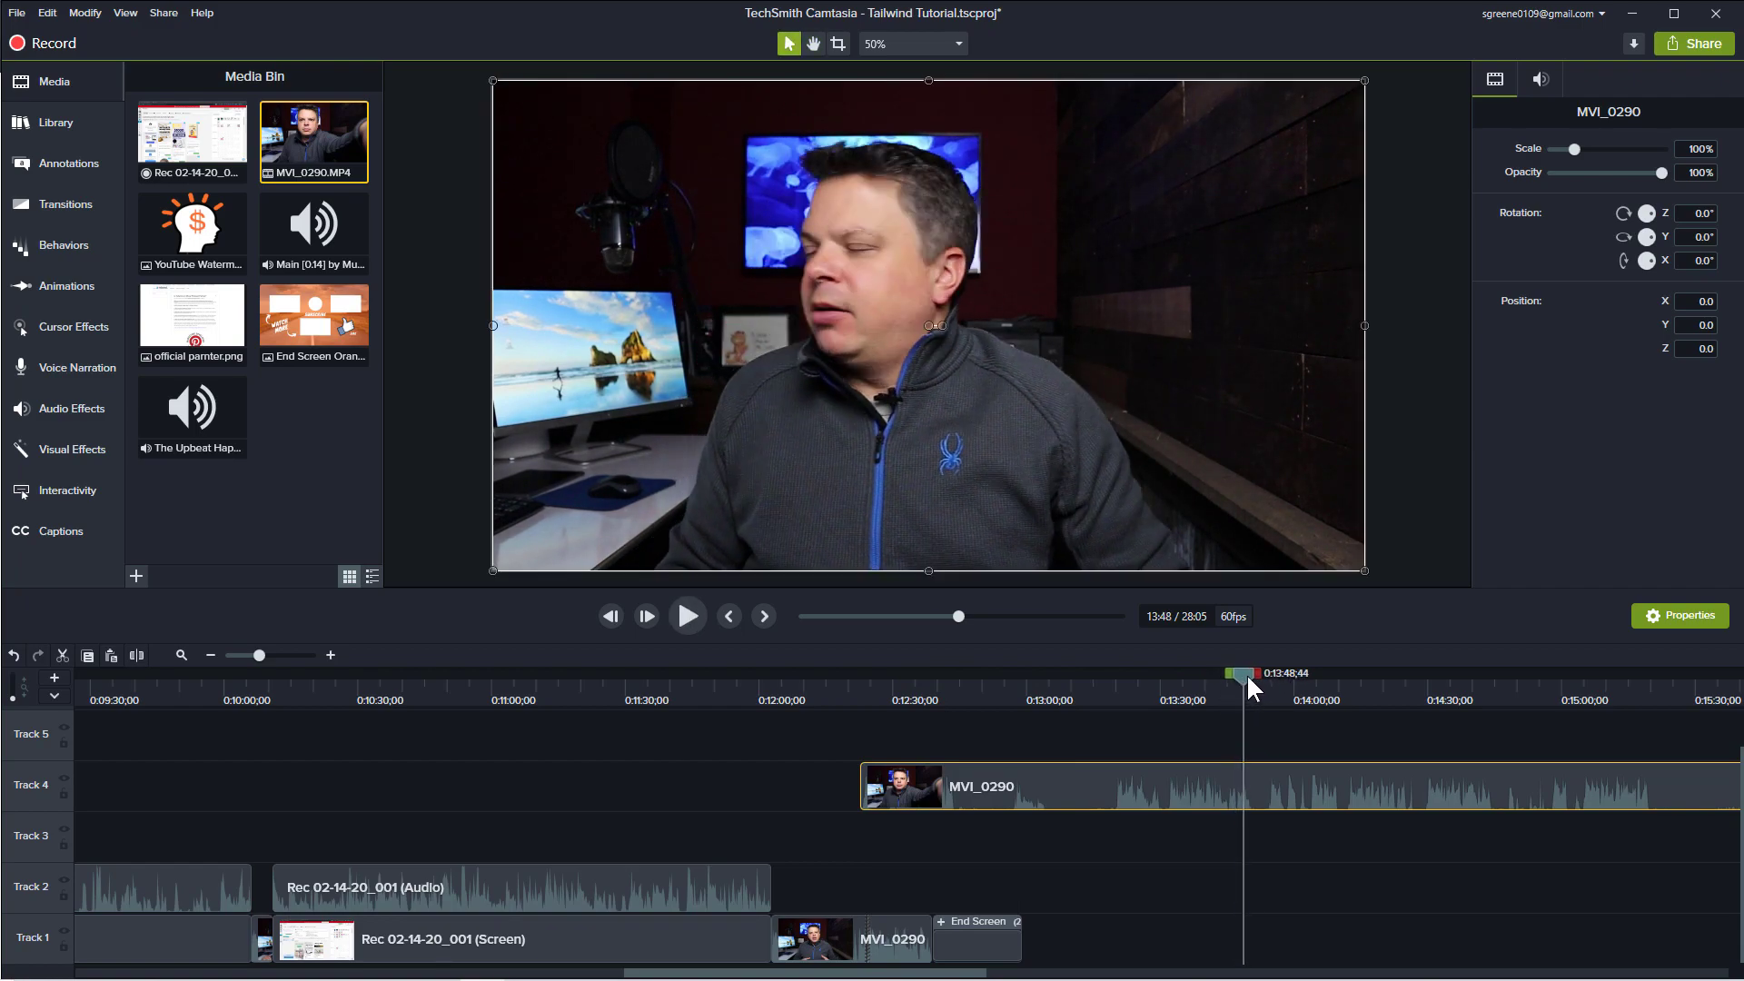
left_click_drag(1243, 673, 1271, 681)
key("space")
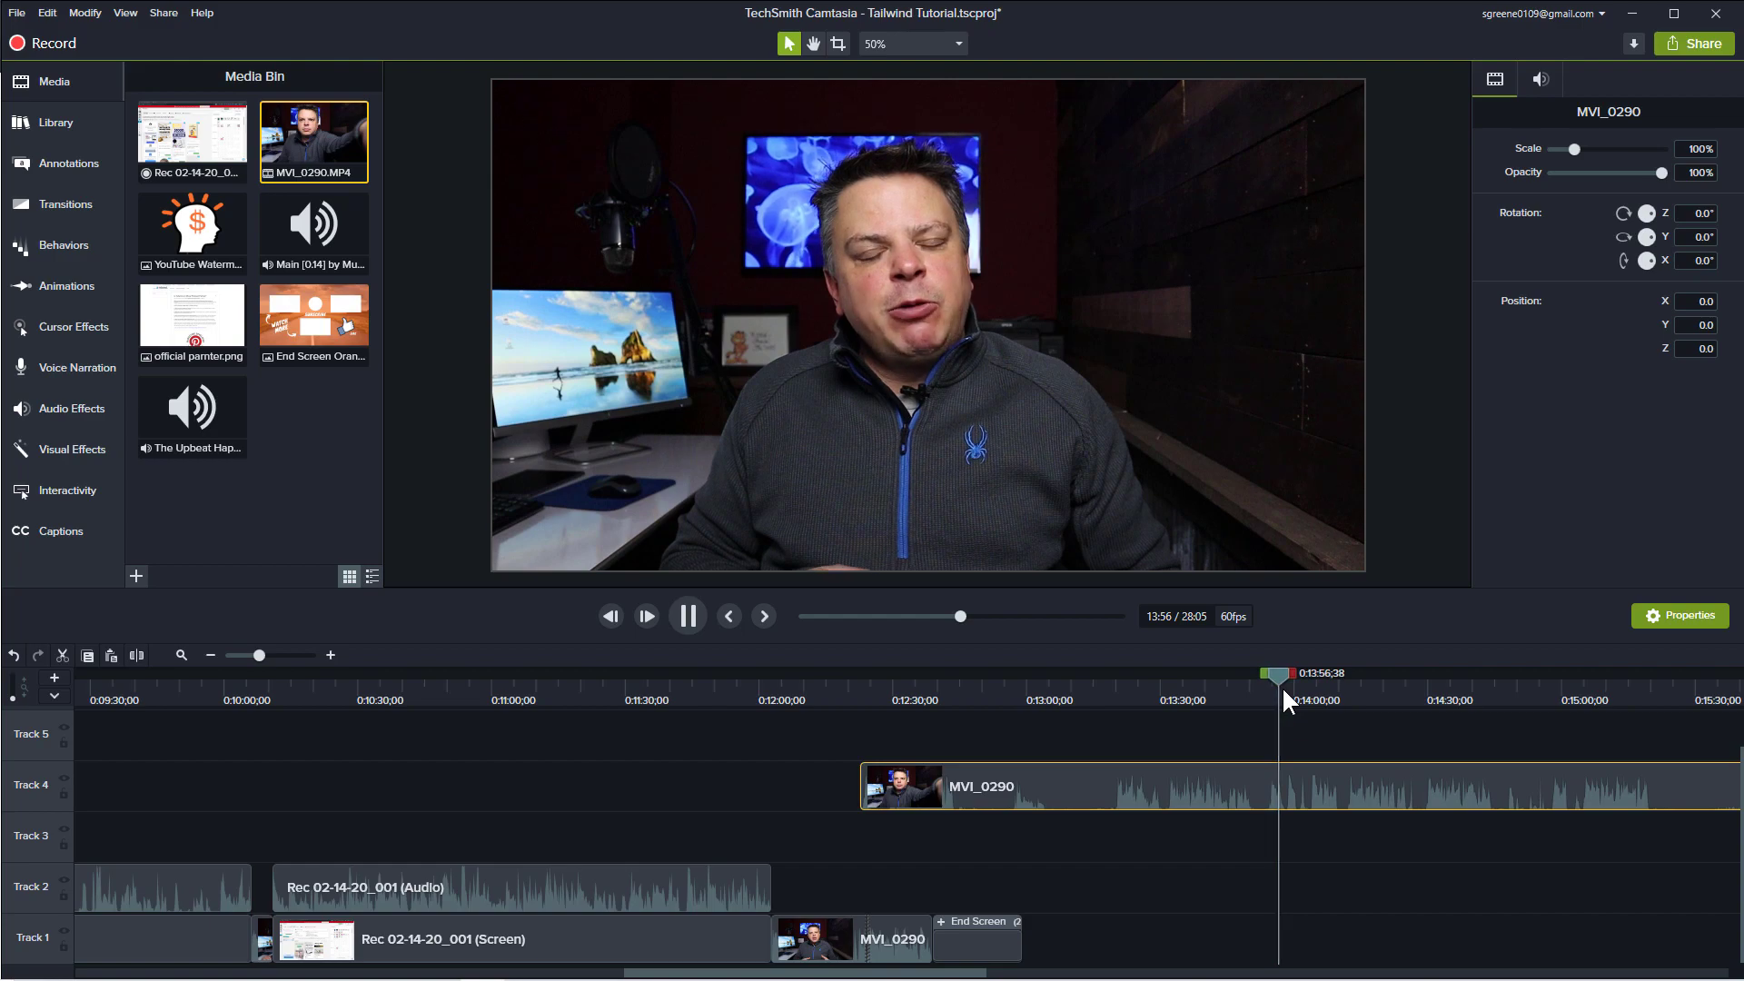
key("space")
left_click_drag(1281, 673, 1264, 680)
left_click(46, 14)
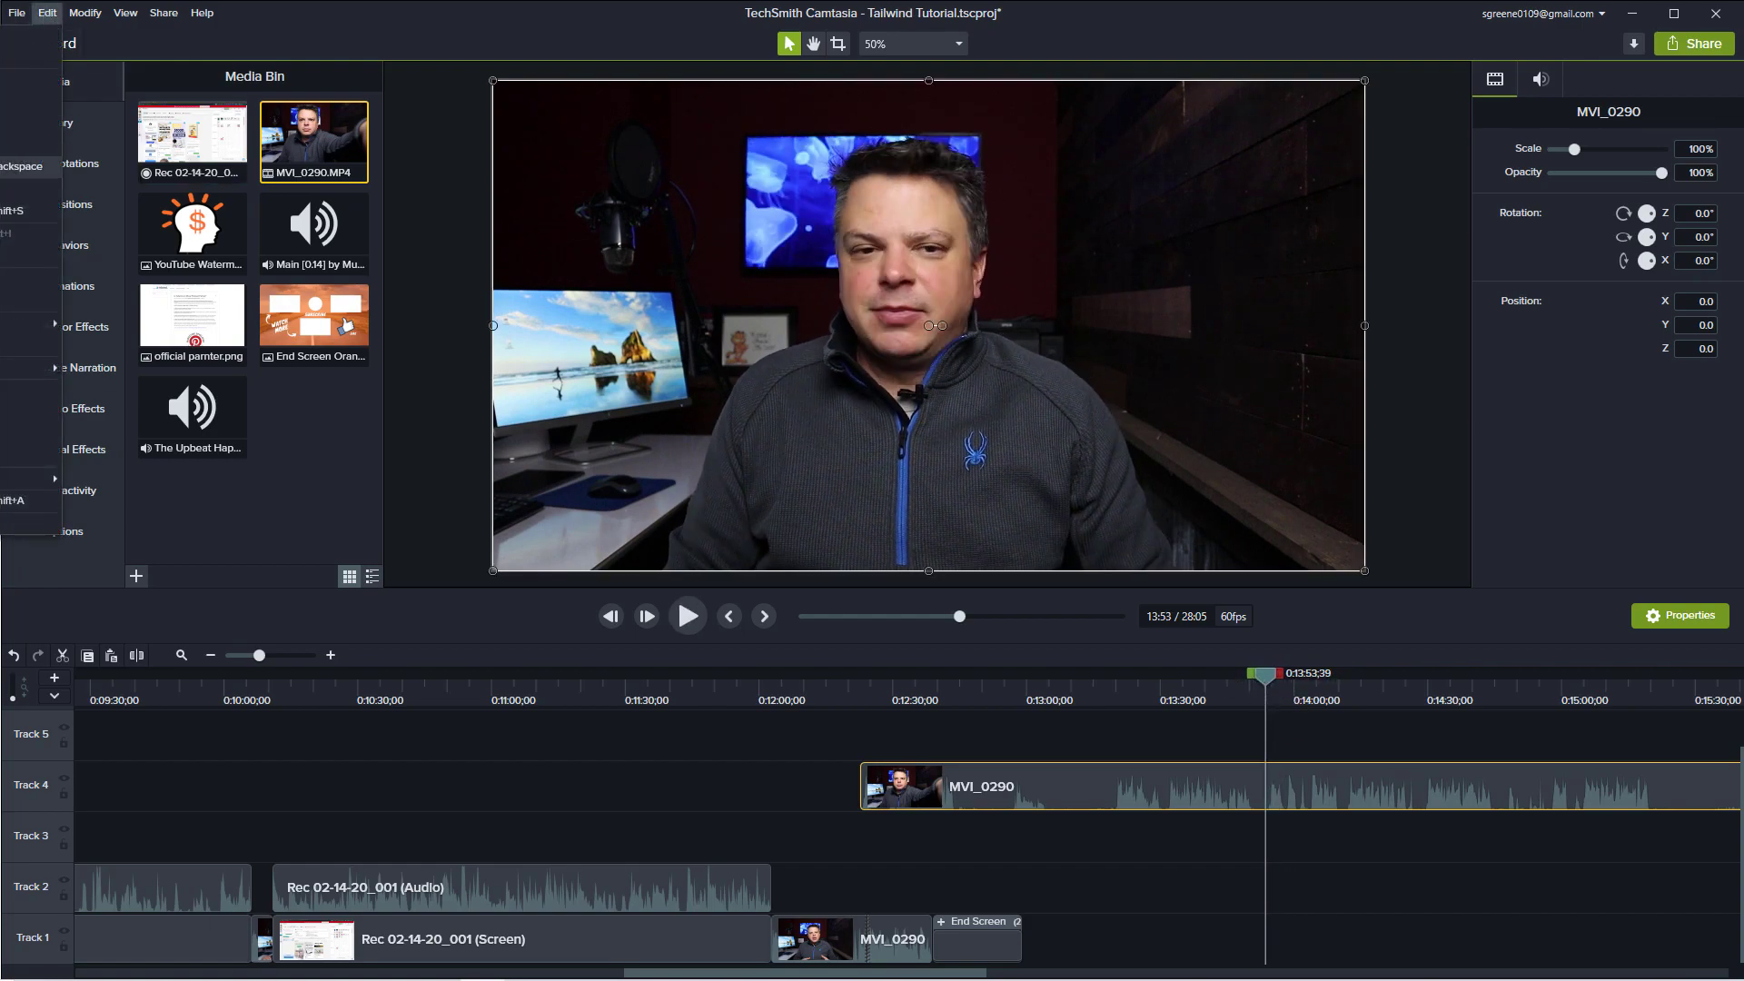
left_click(27, 211)
left_click_drag(1264, 680, 1295, 681)
left_click(46, 14)
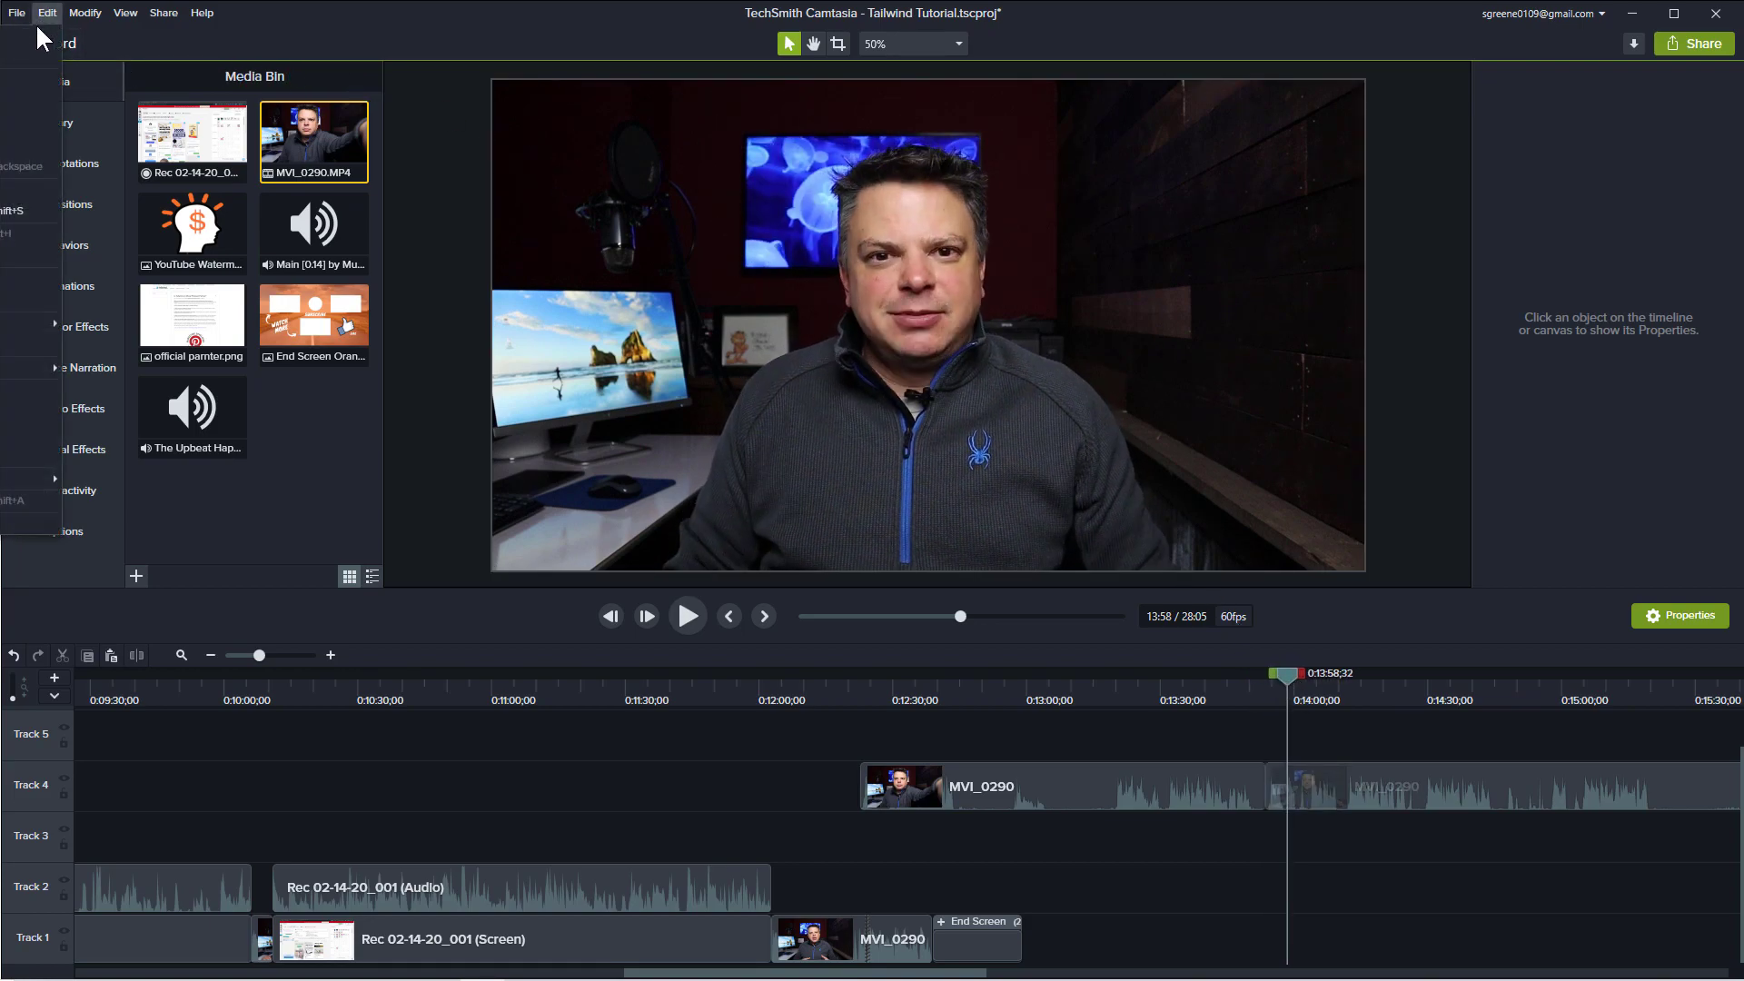
left_click(28, 211)
- Move the isolated MVI_0290 piece onto Track 2 at the start of the End Screen and delete the longer piece preceding the cut
left_click_drag(1273, 792, 901, 902)
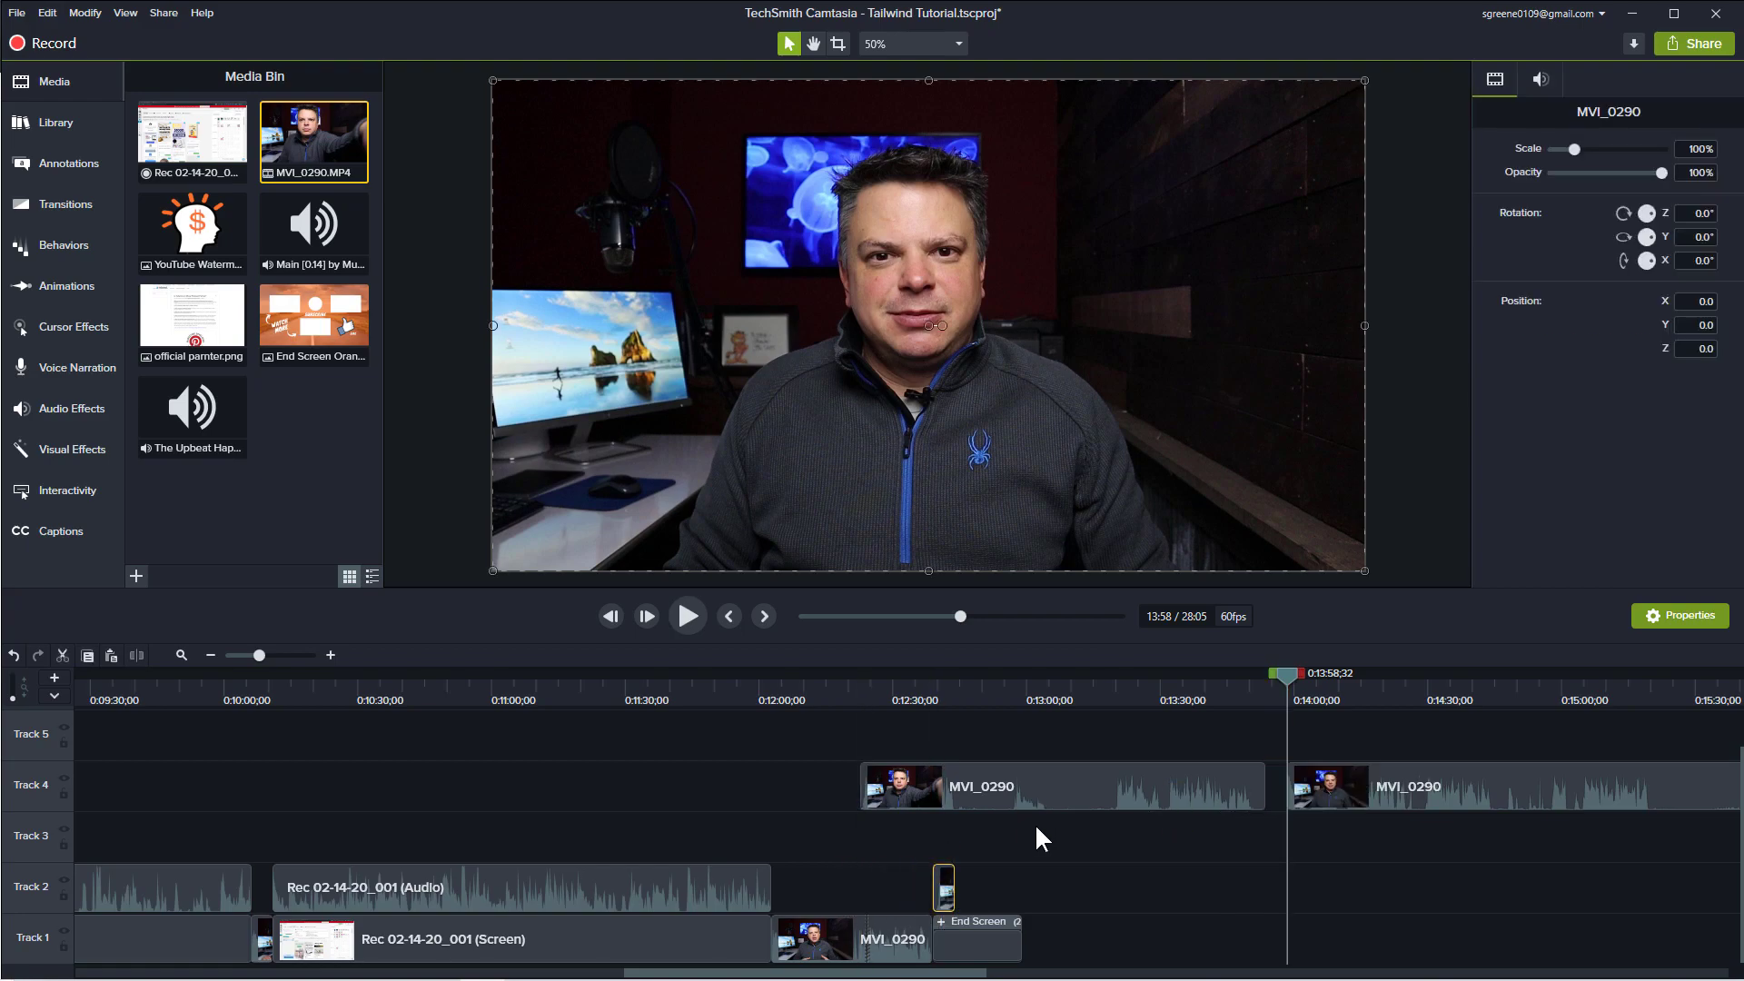
left_click_drag(1052, 786, 1377, 879)
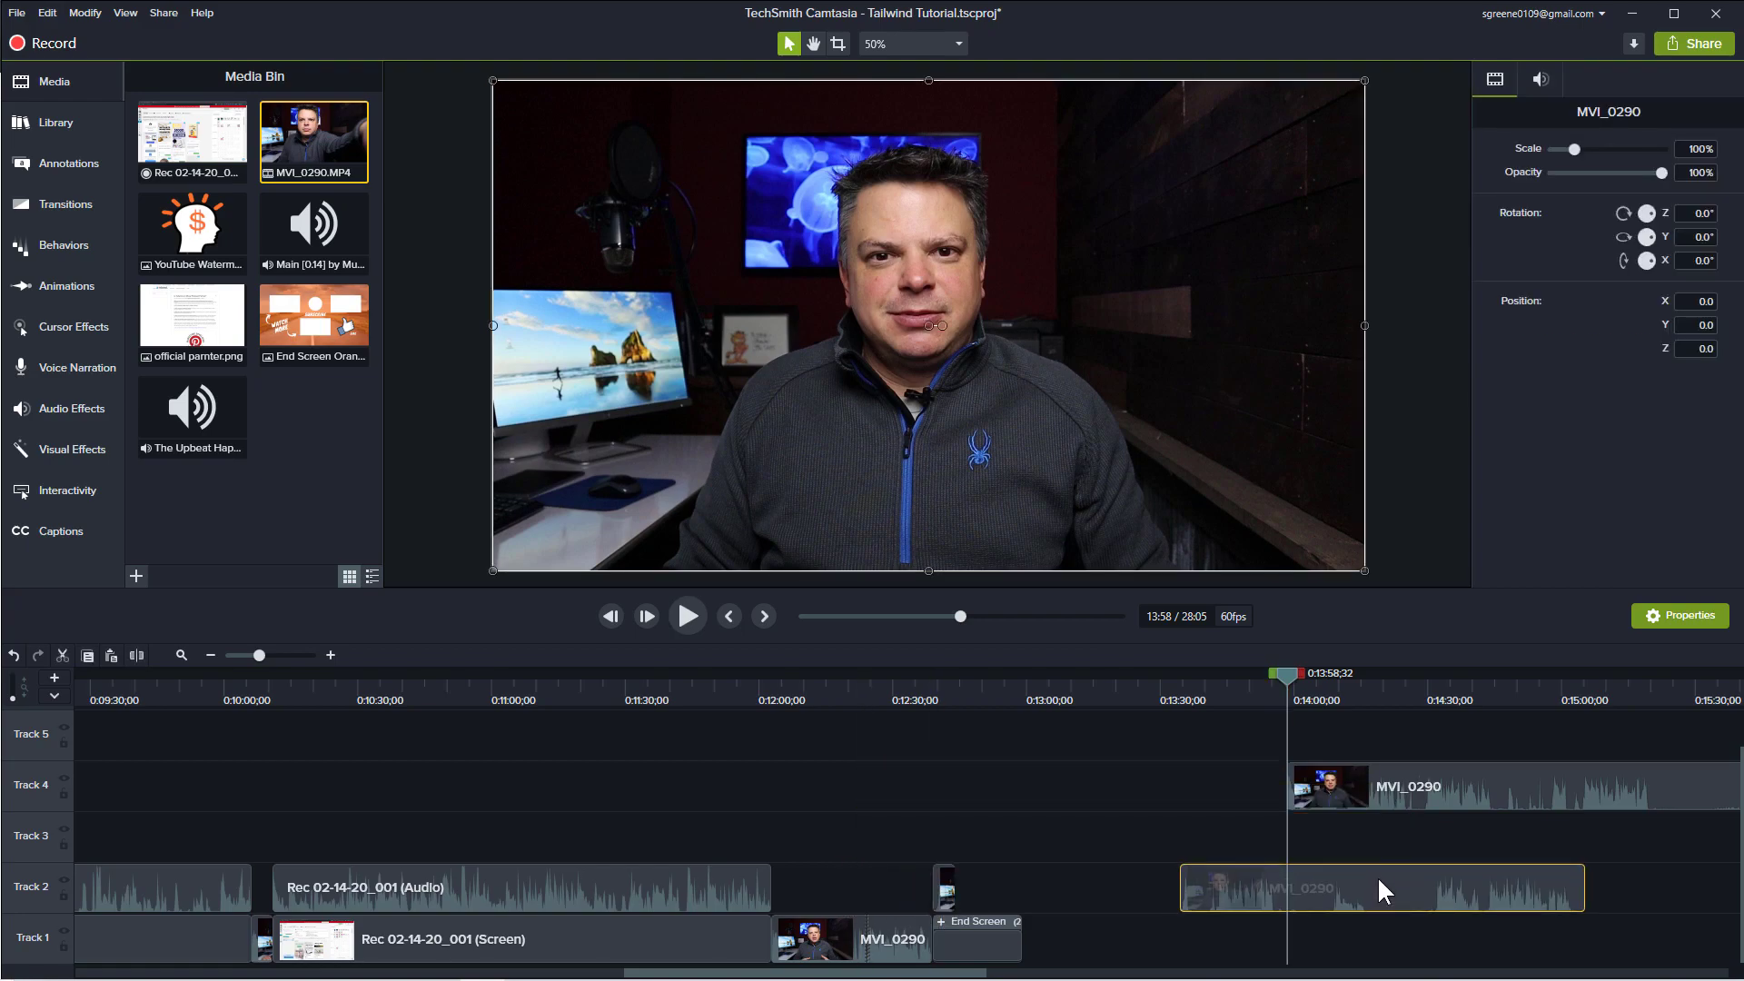
key("Delete")
- Shrink the short Track 2 clip over the end screen to 29.4% scale and place it at X 538.1, Y 198.6
left_click_drag(1285, 698, 941, 759)
left_click(894, 424)
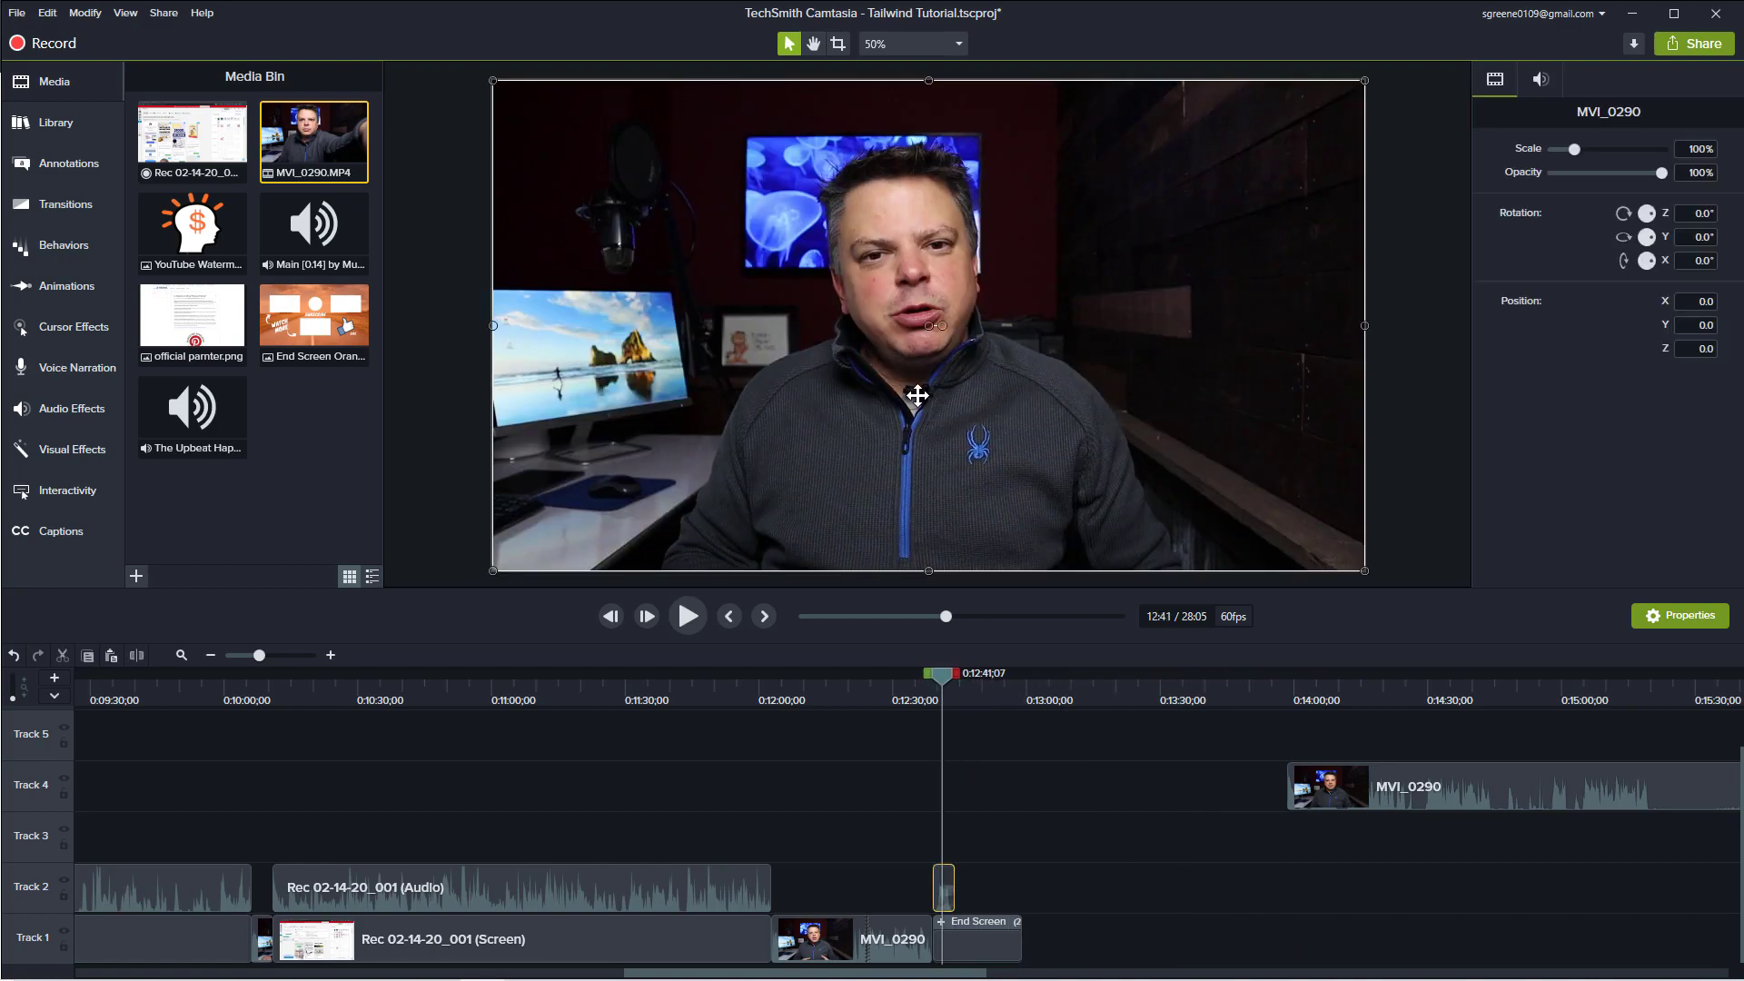
left_click_drag(491, 79, 1075, 405)
left_click_drag(1234, 525, 1202, 267)
left_click_drag(1042, 143, 1054, 165)
mouse_move(1159, 244)
left_mouse_down()
mouse_move(1136, 290)
mouse_move(1150, 243)
left_mouse_up()
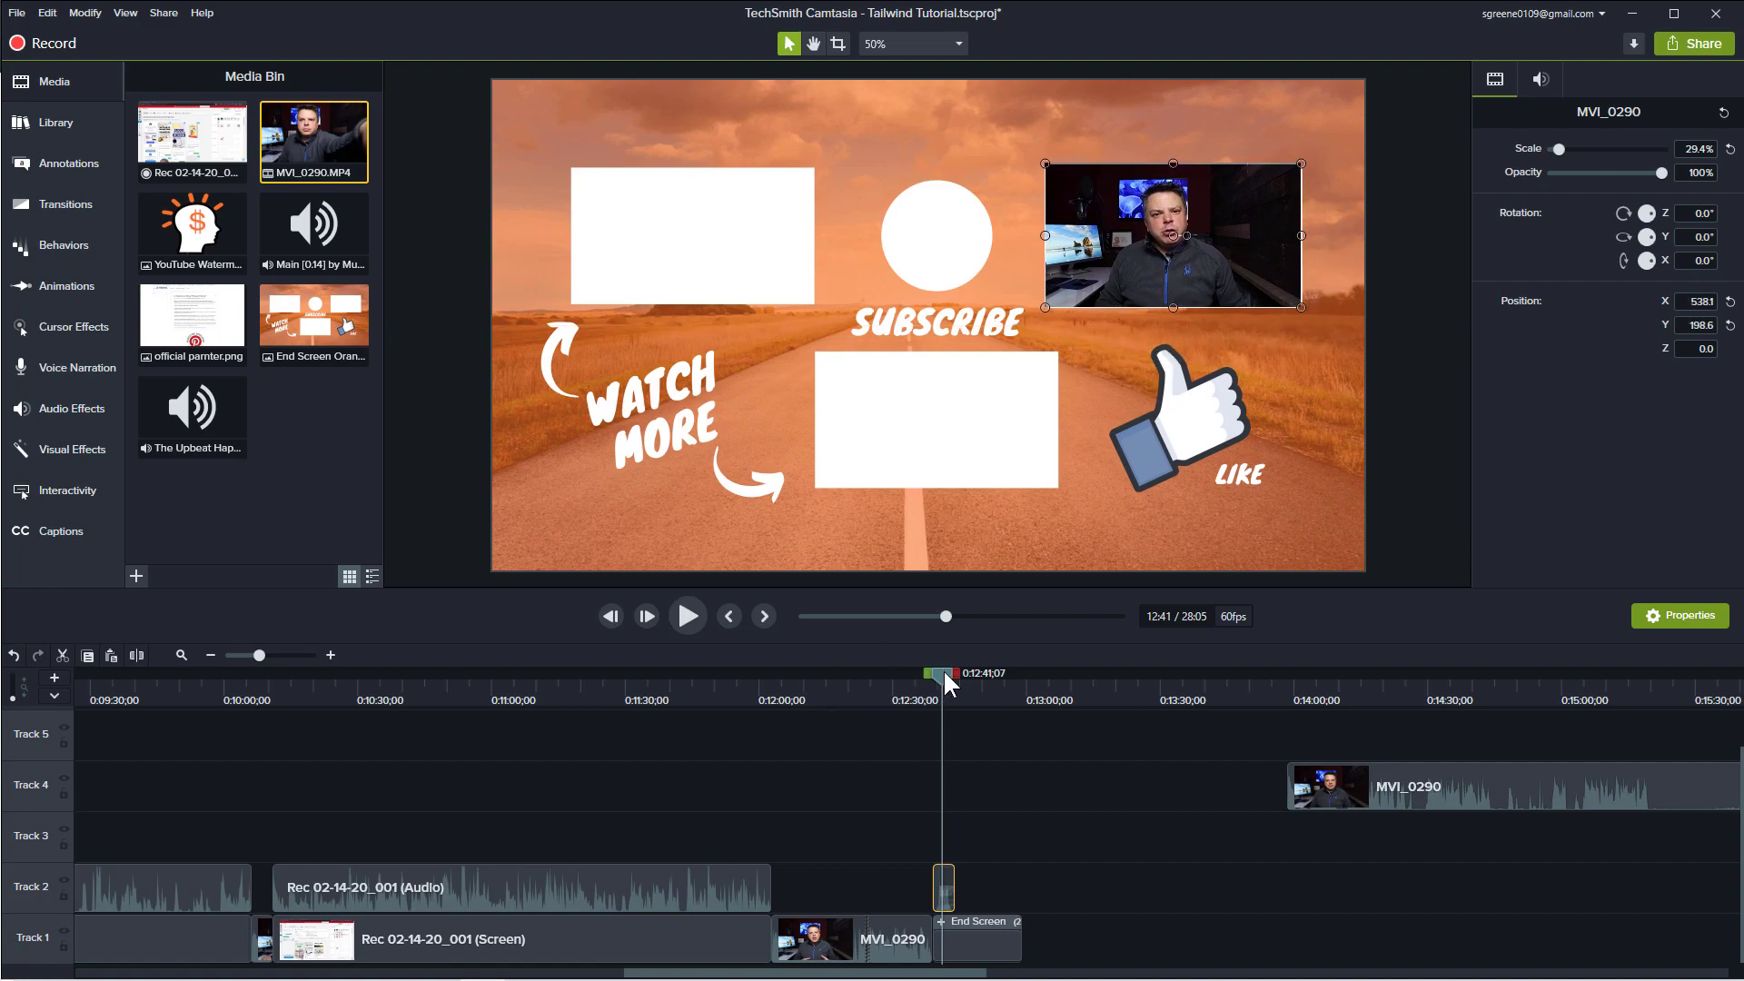
- Play the transition into the end screen and shift the small presenter clip to X 548.1
left_click_drag(942, 673, 924, 678)
key("space")
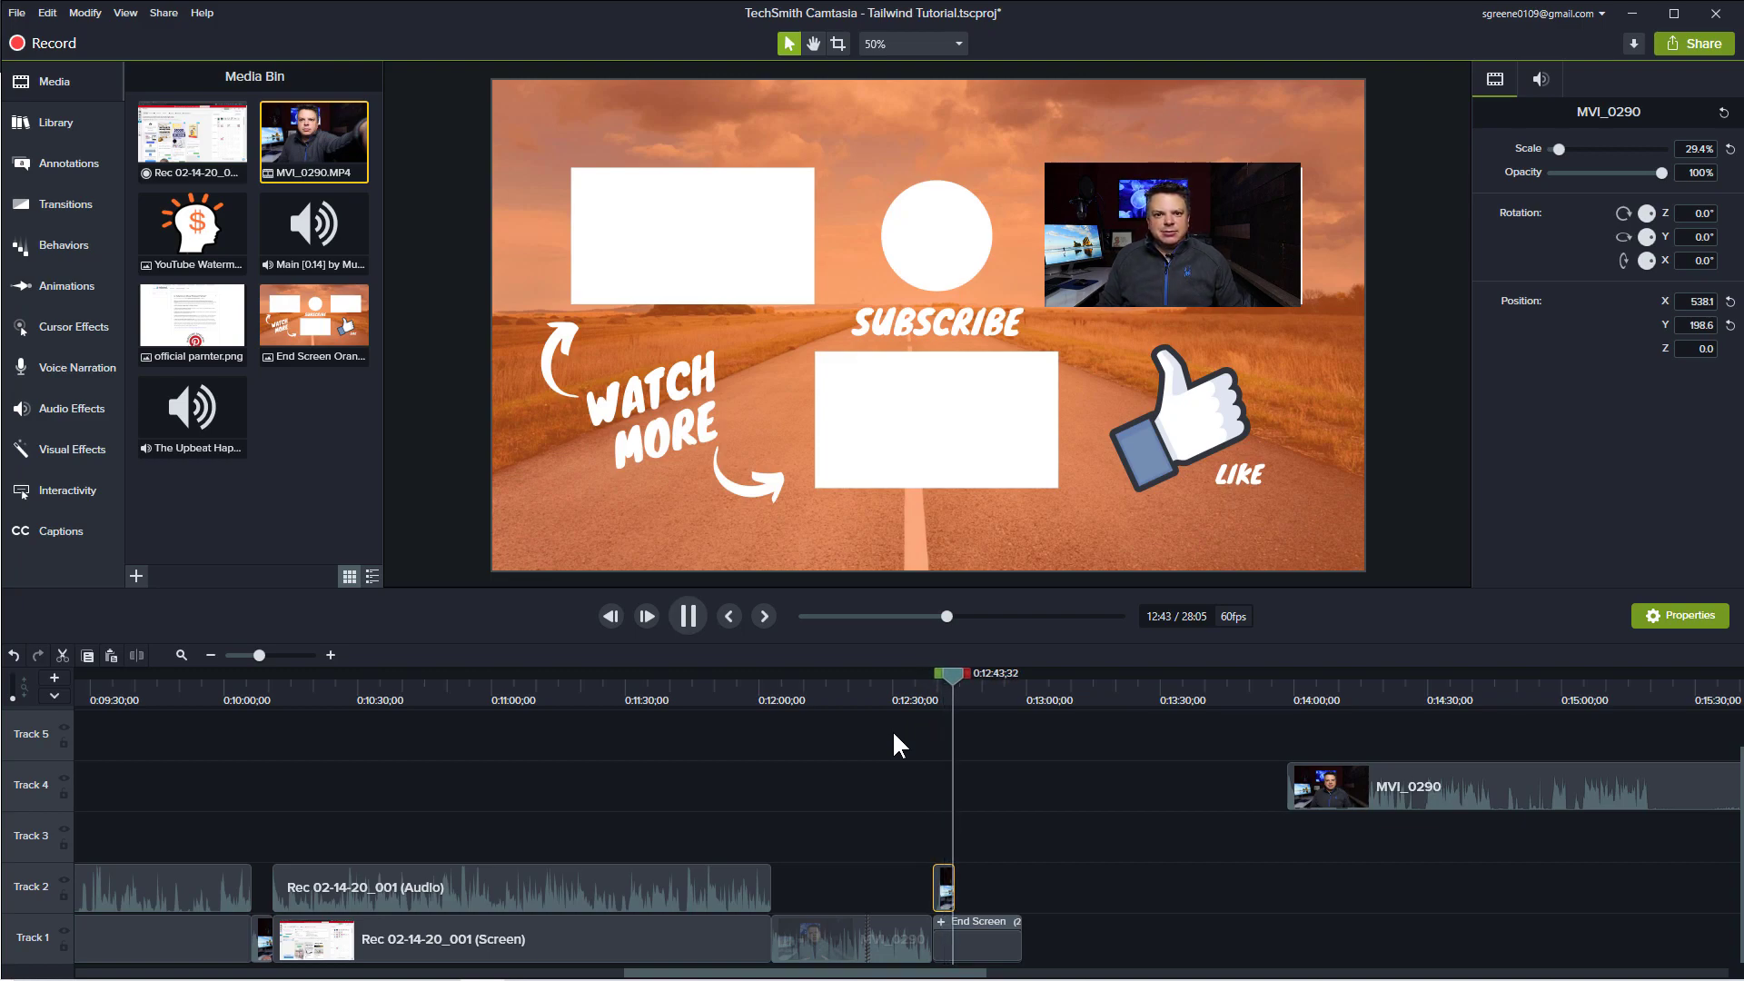
key("space")
left_click_drag(1238, 238, 1242, 237)
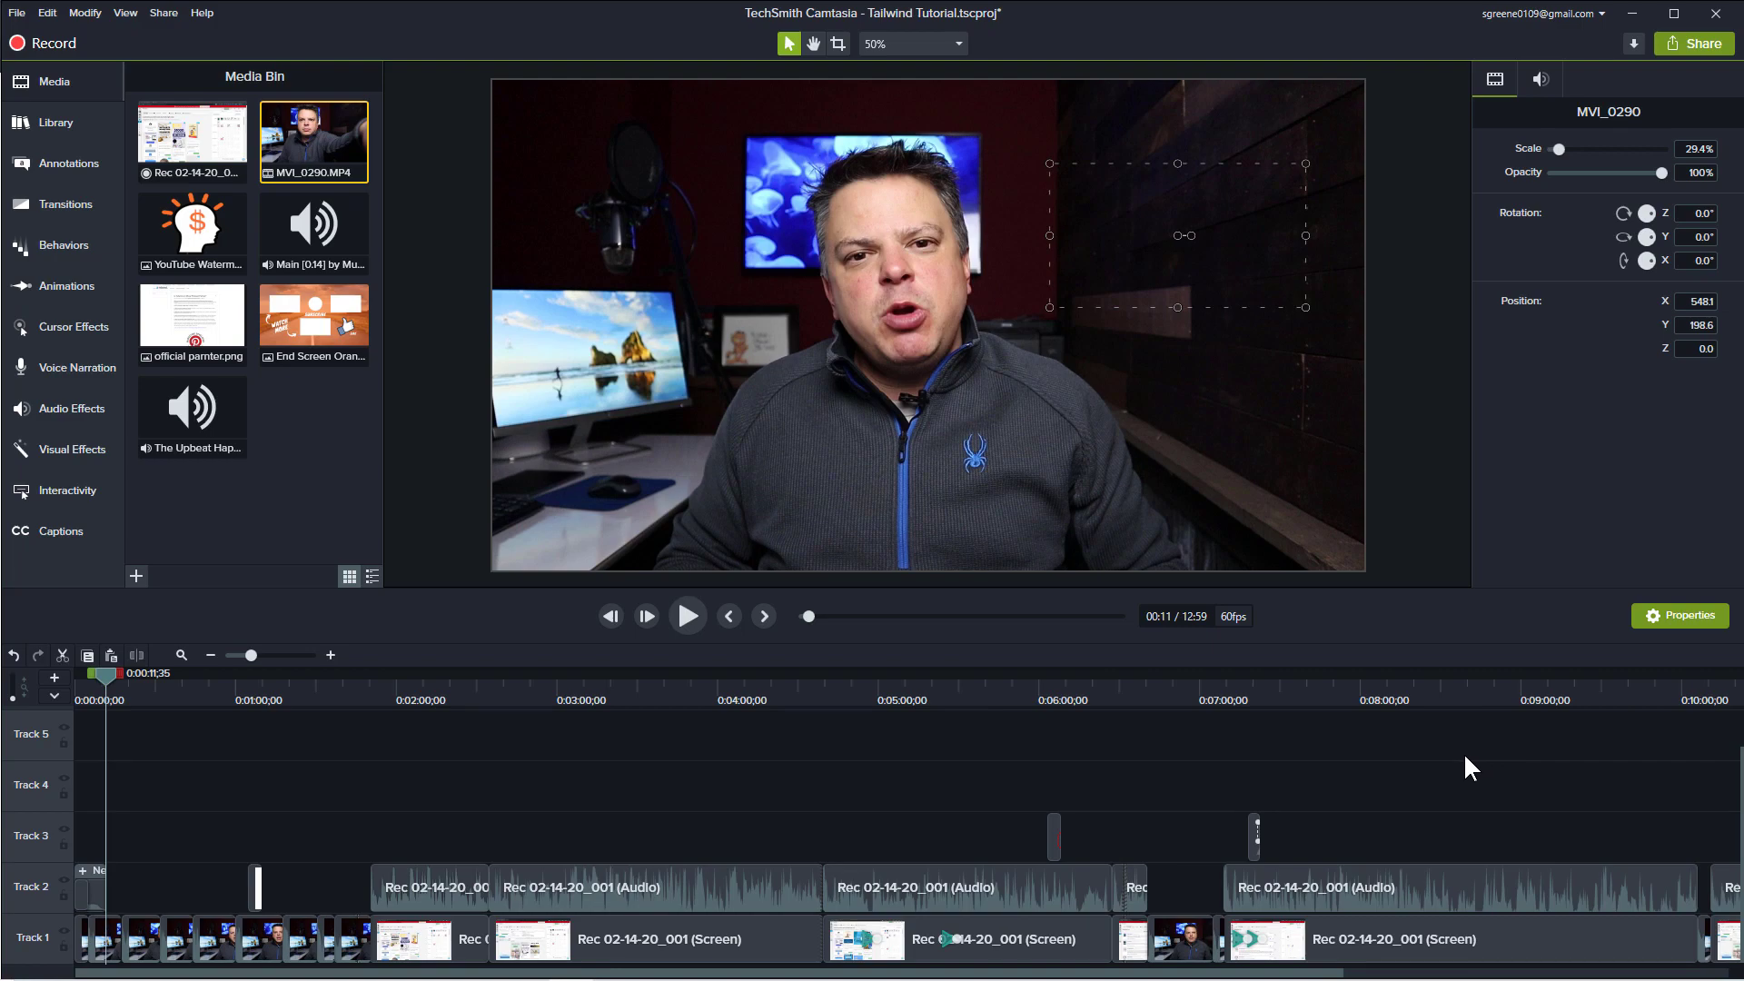
- Start a local file production with custom production settings in the MP4 - Smart Player (HTML5) format
left_click(1695, 42)
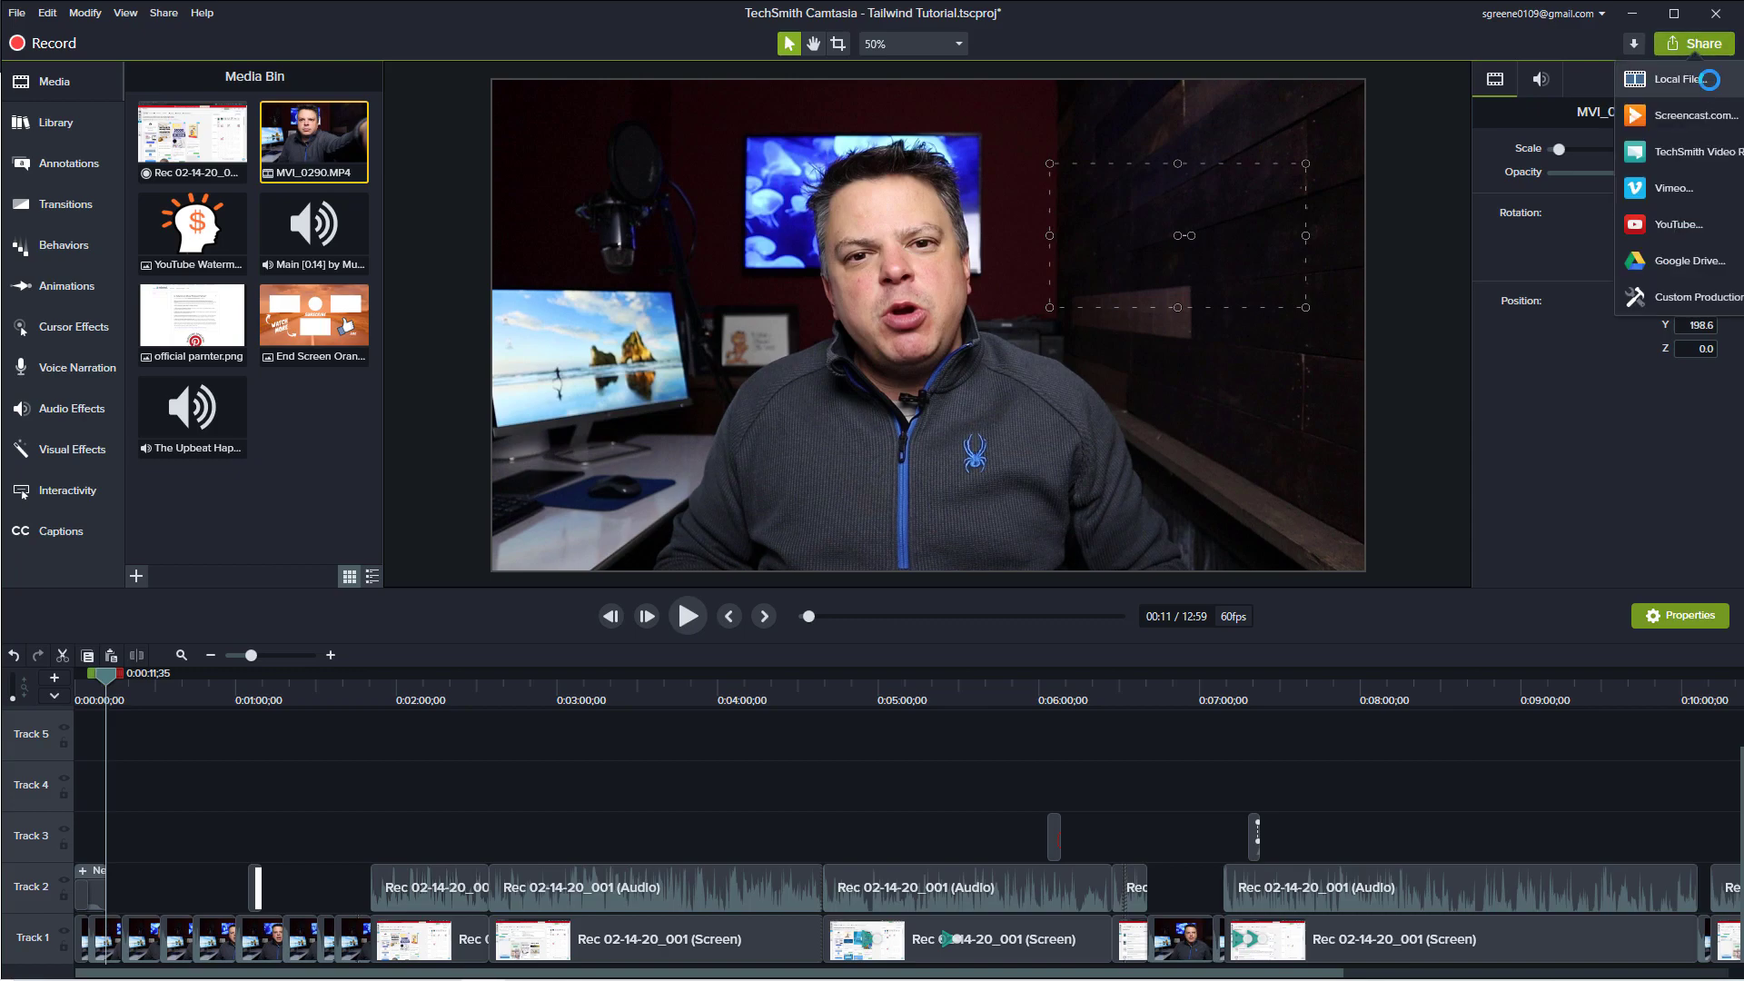
left_click(1711, 82)
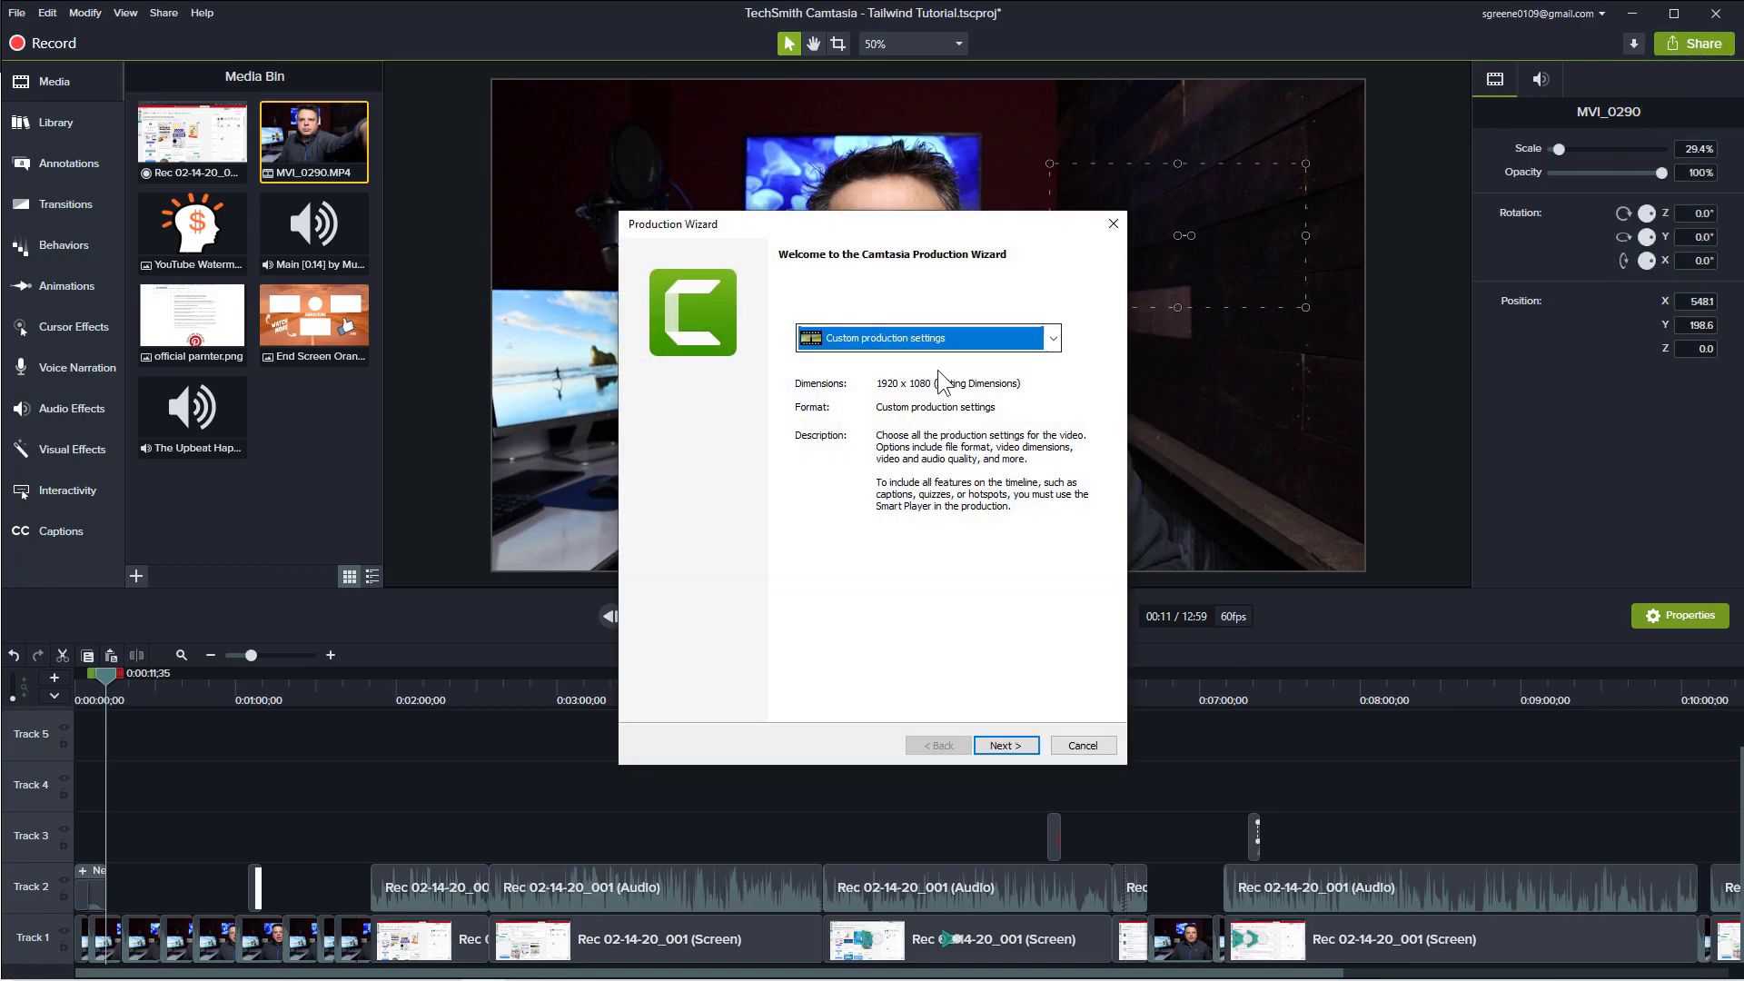
left_click(1005, 747)
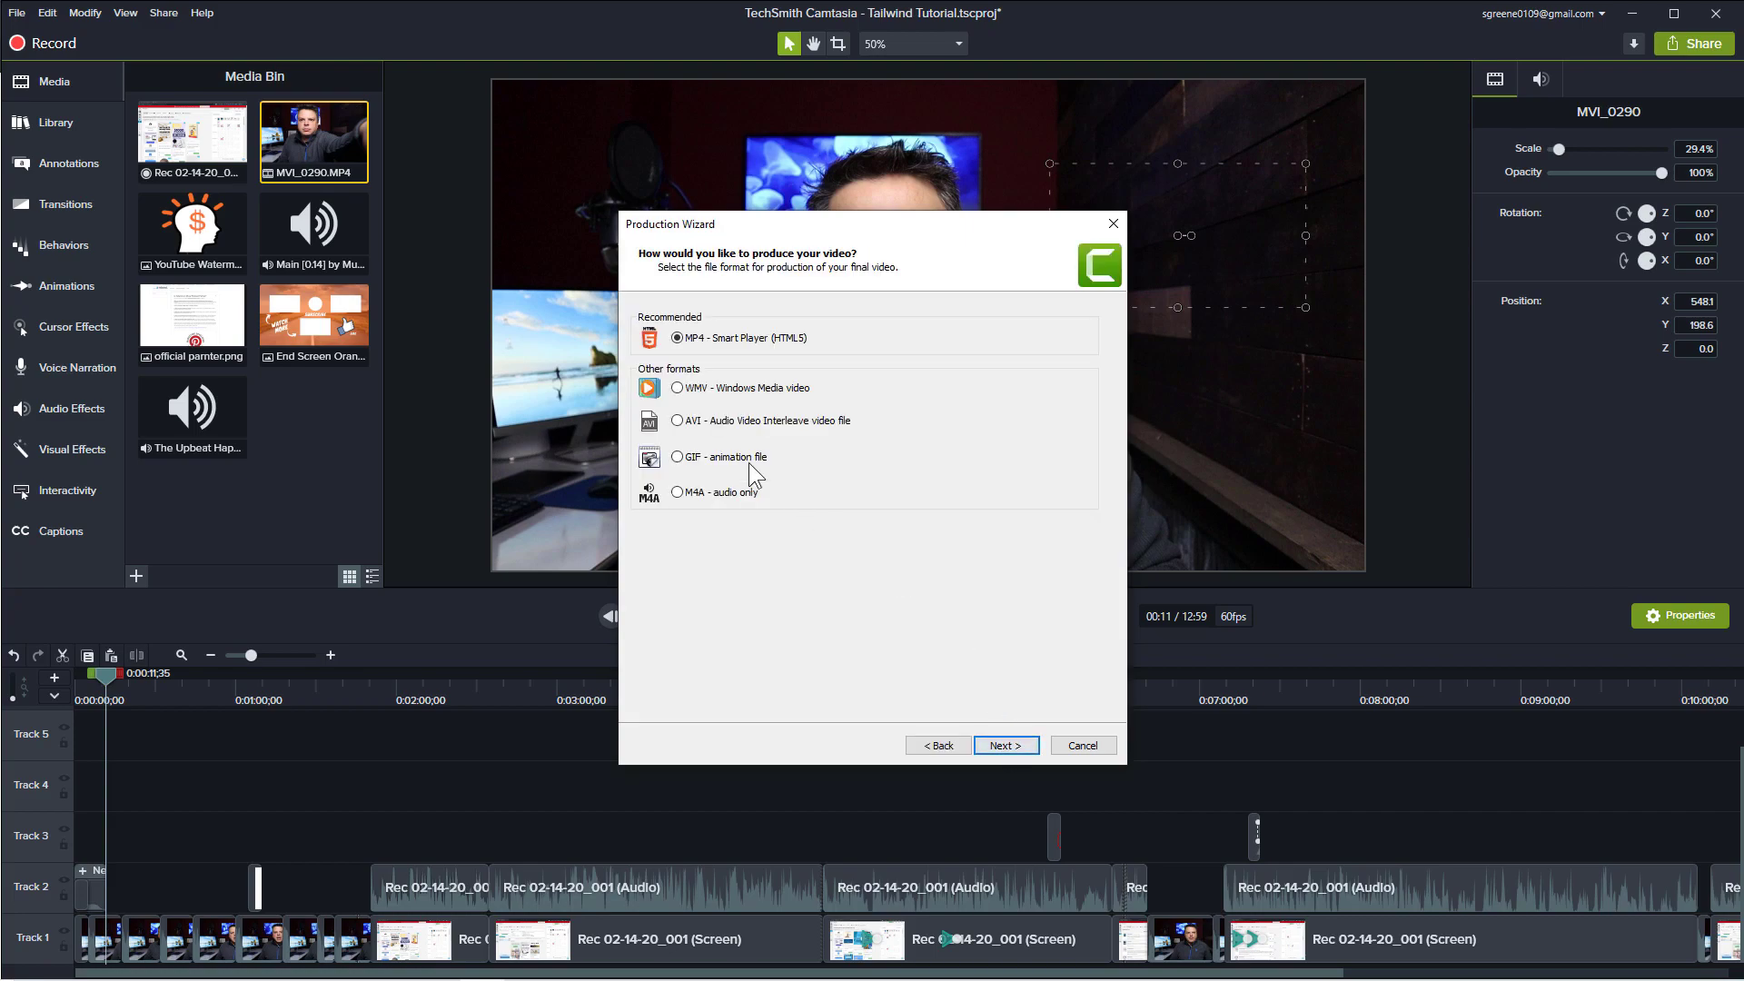
left_click(1003, 746)
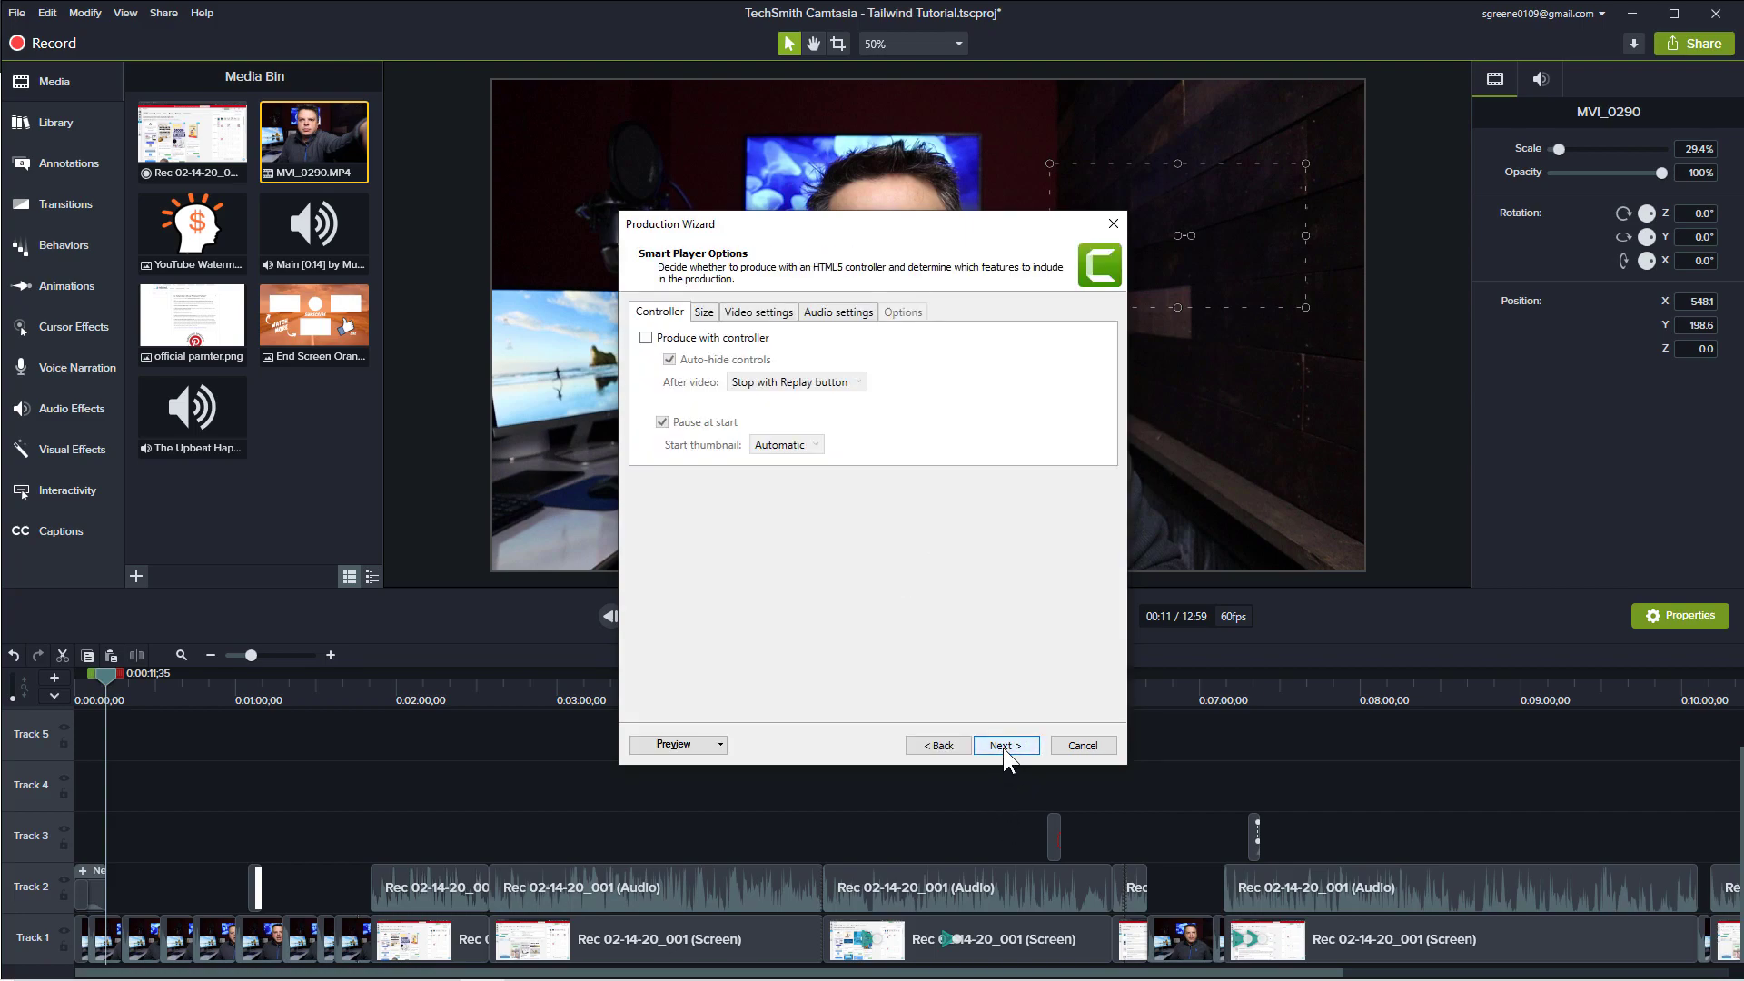
- Review the production's size and video settings, and accept them together with the default video options
left_click(704, 312)
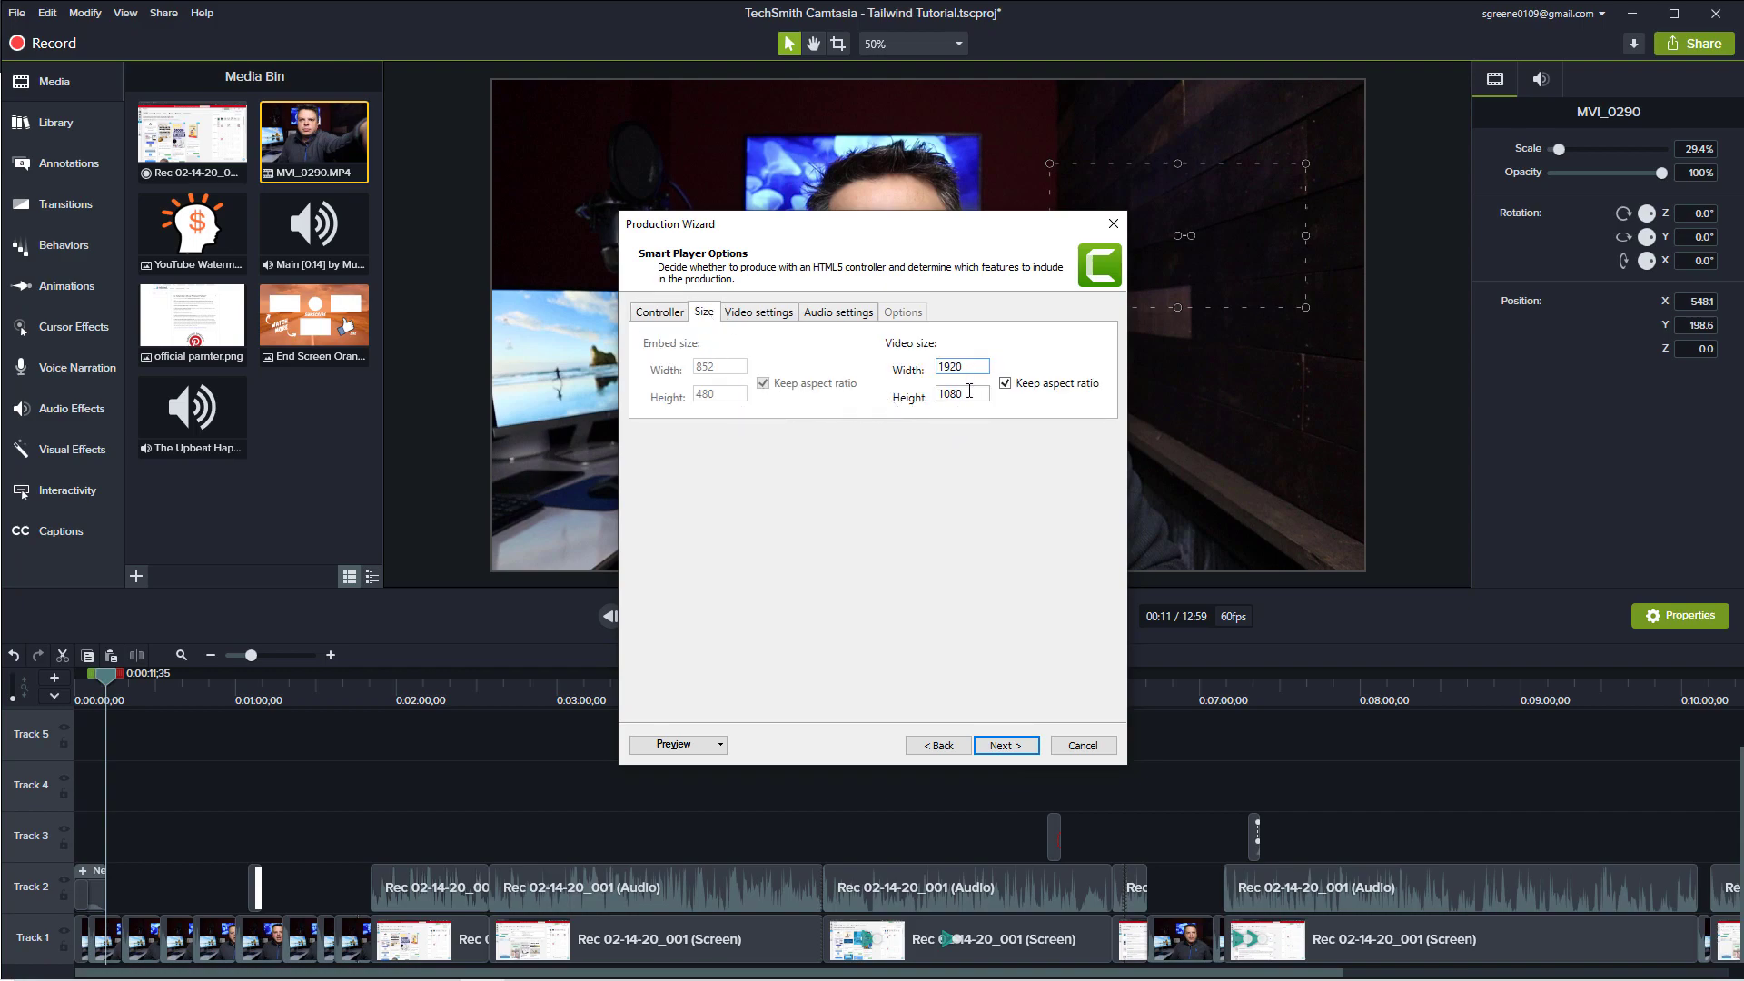
left_click(761, 313)
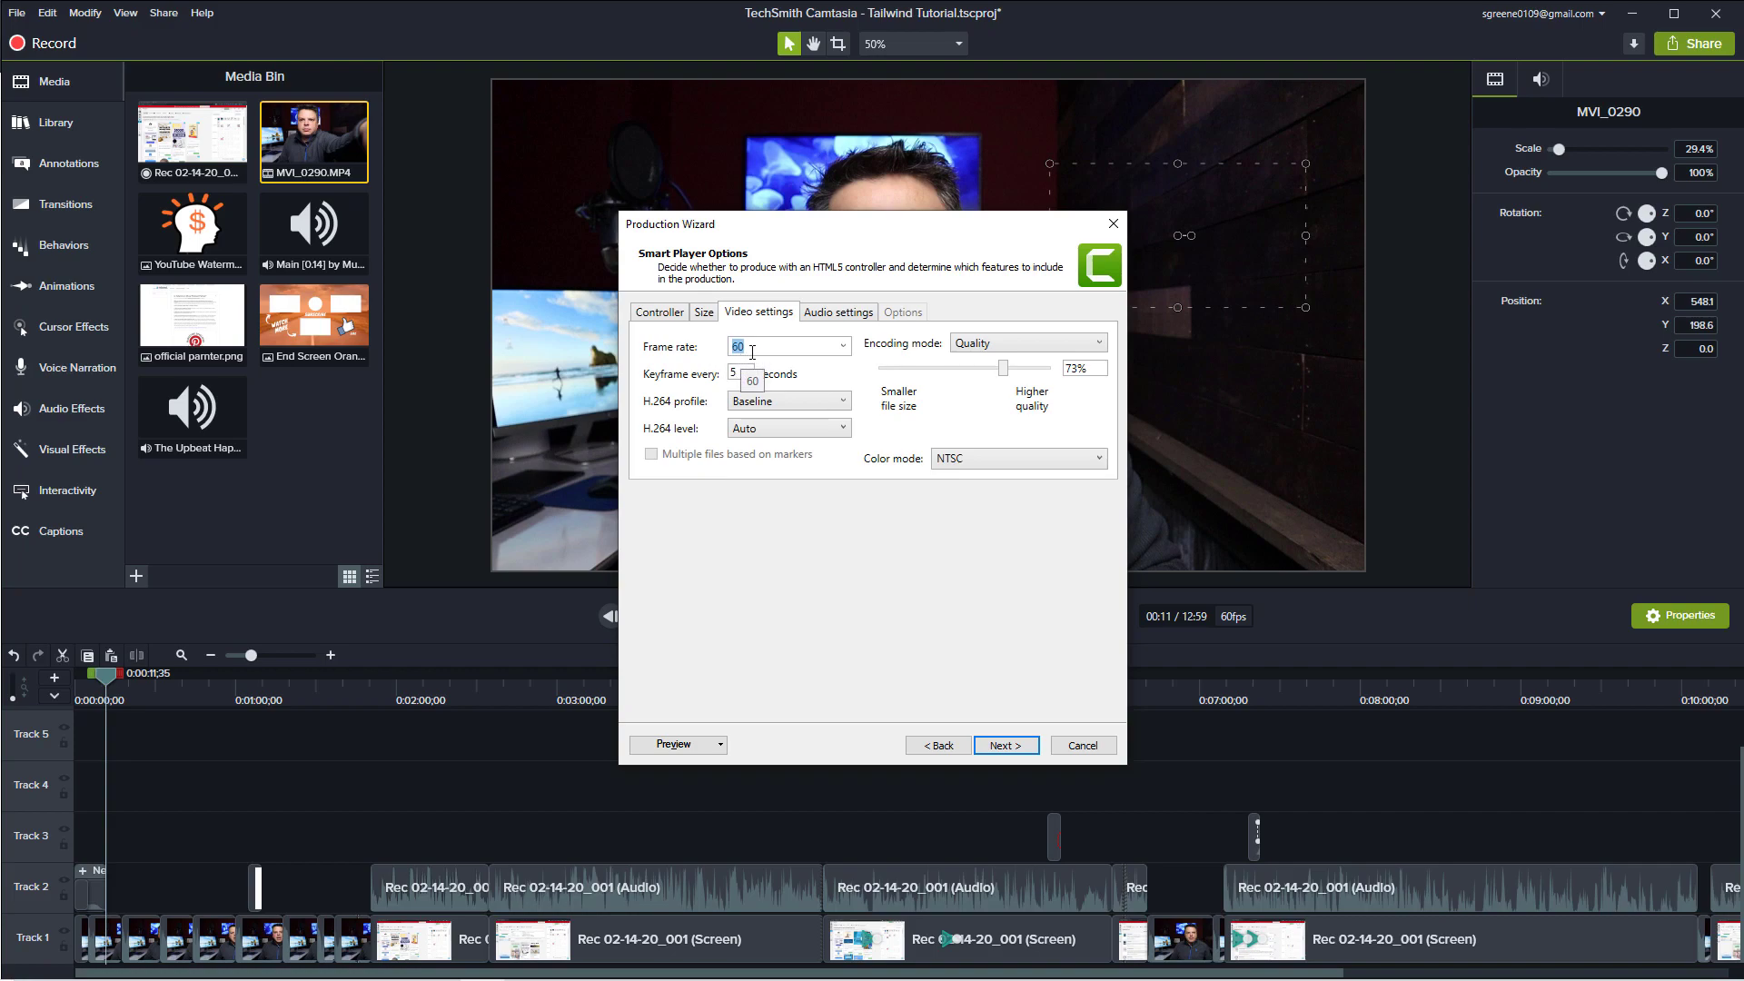
left_click(1012, 745)
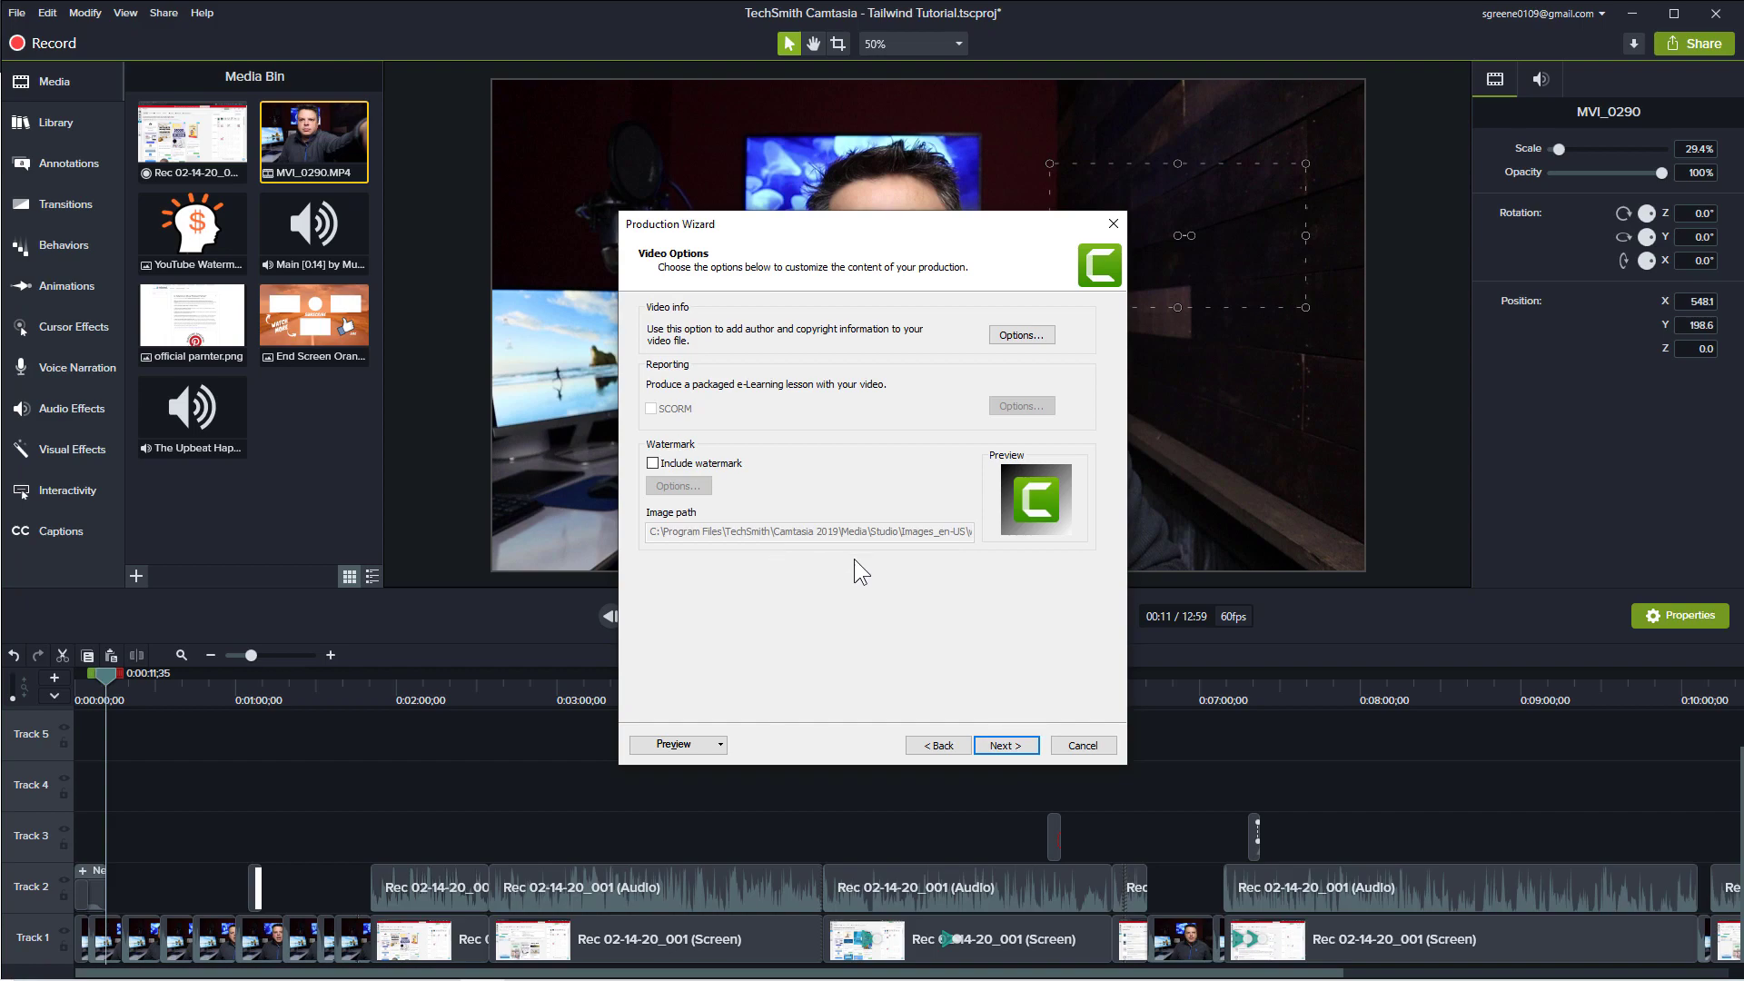
left_click(1001, 747)
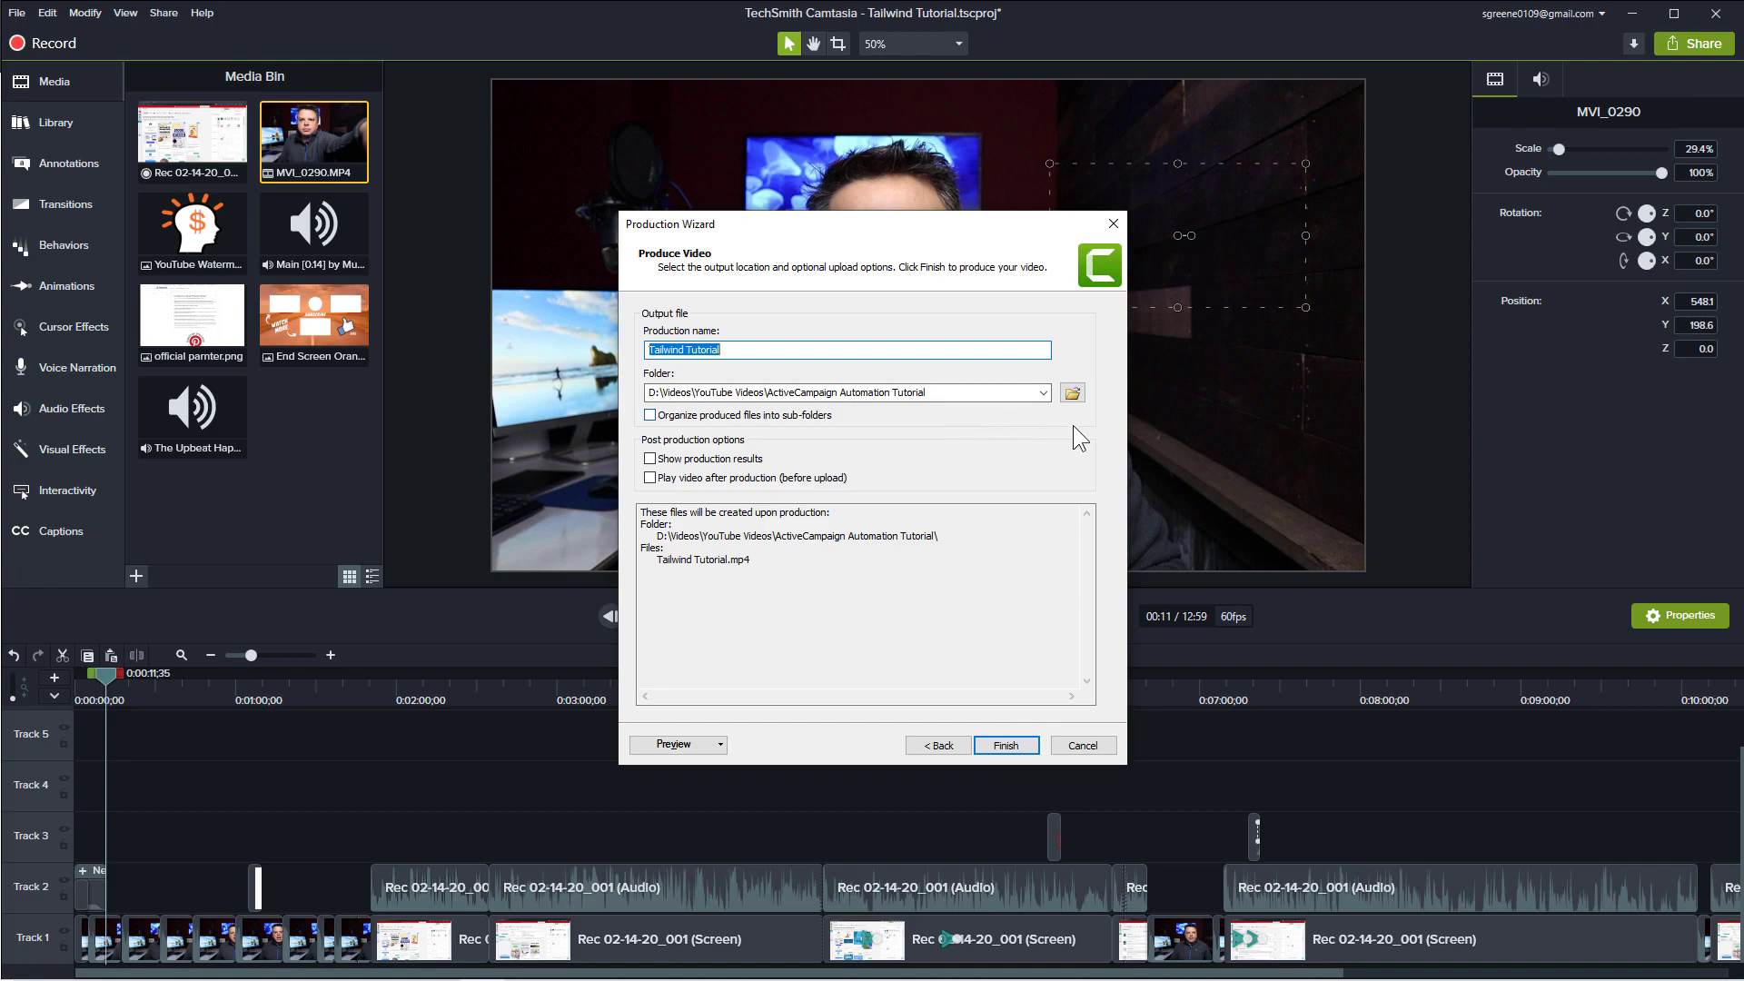
- Set the output to Tailwind Tutorial.mp4 in the YouTube Videos\Tailwind Tutorial folder and start producing the video
left_click(1072, 392)
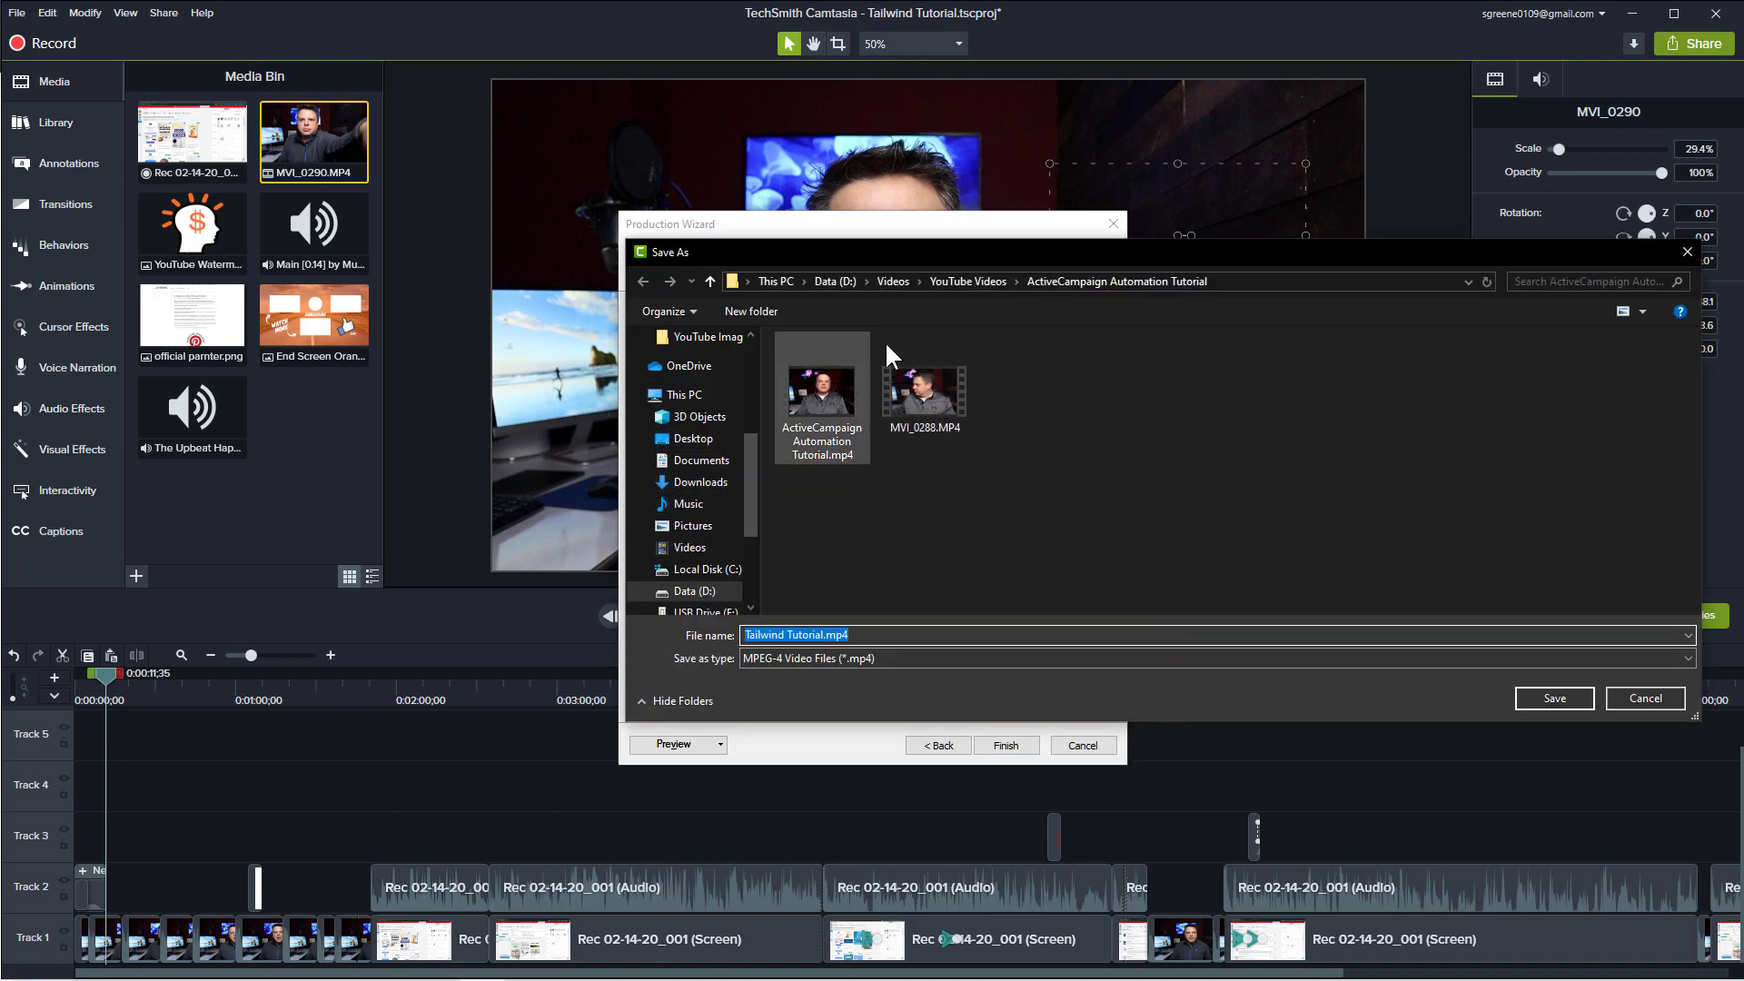
left_click(969, 281)
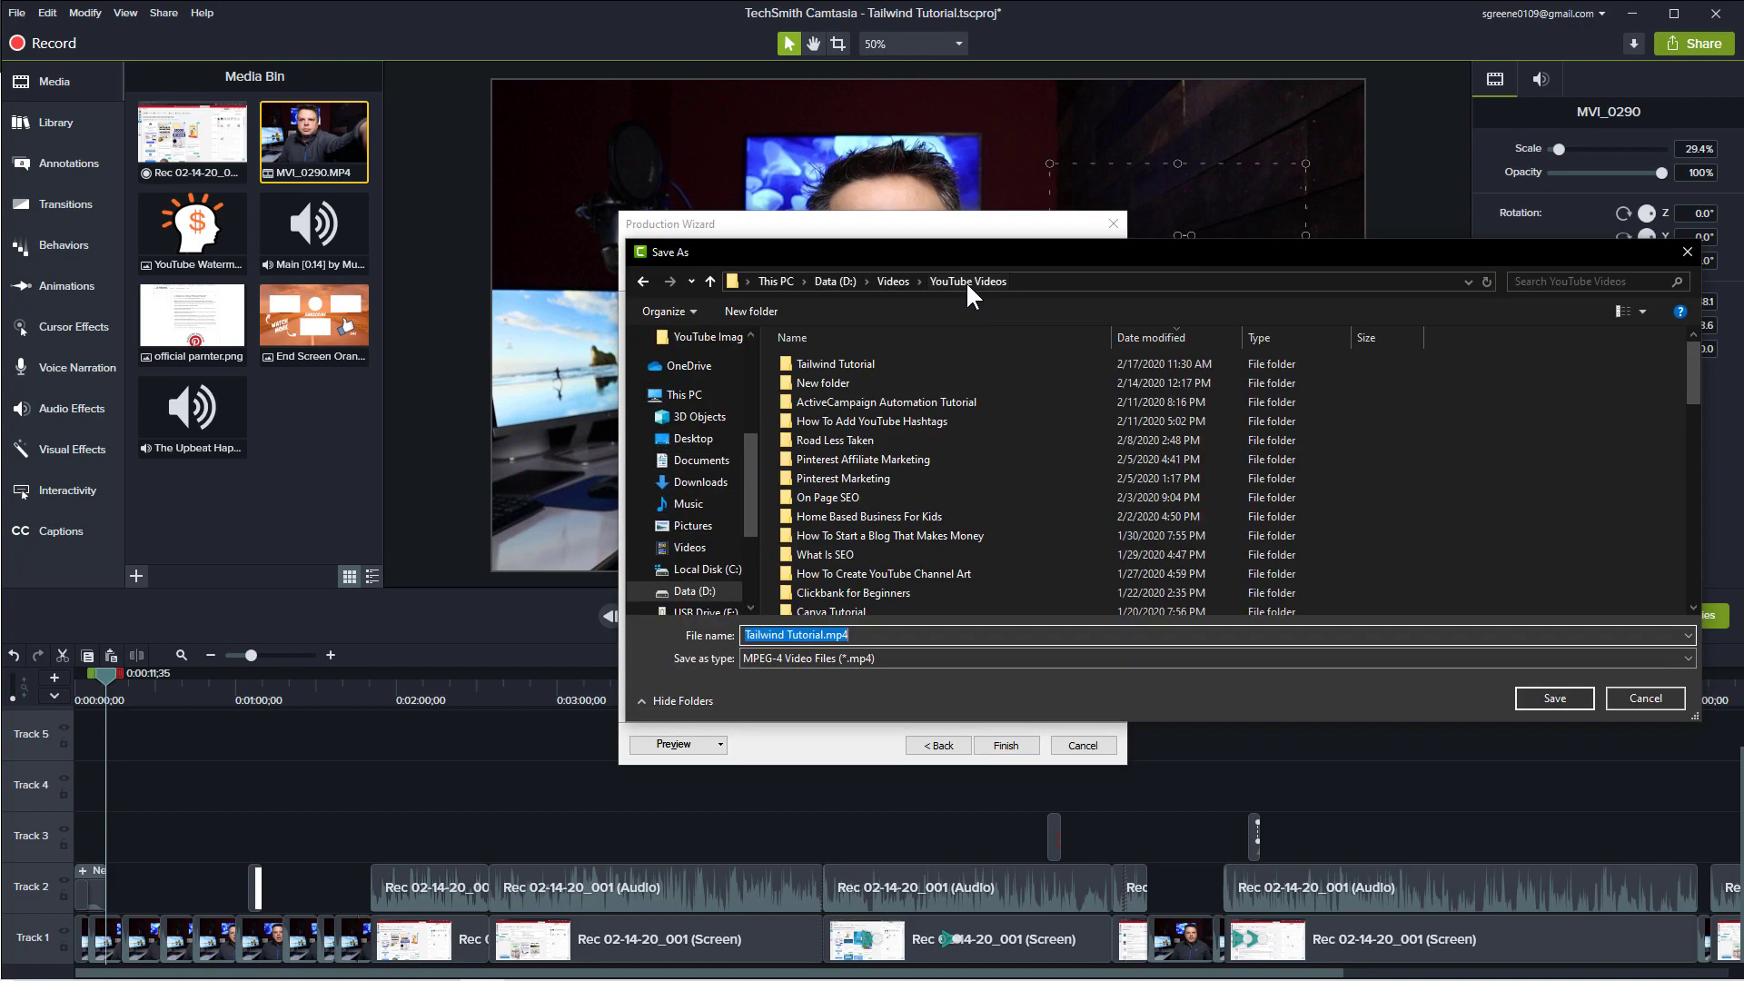
left_click(880, 363)
left_click(1554, 698)
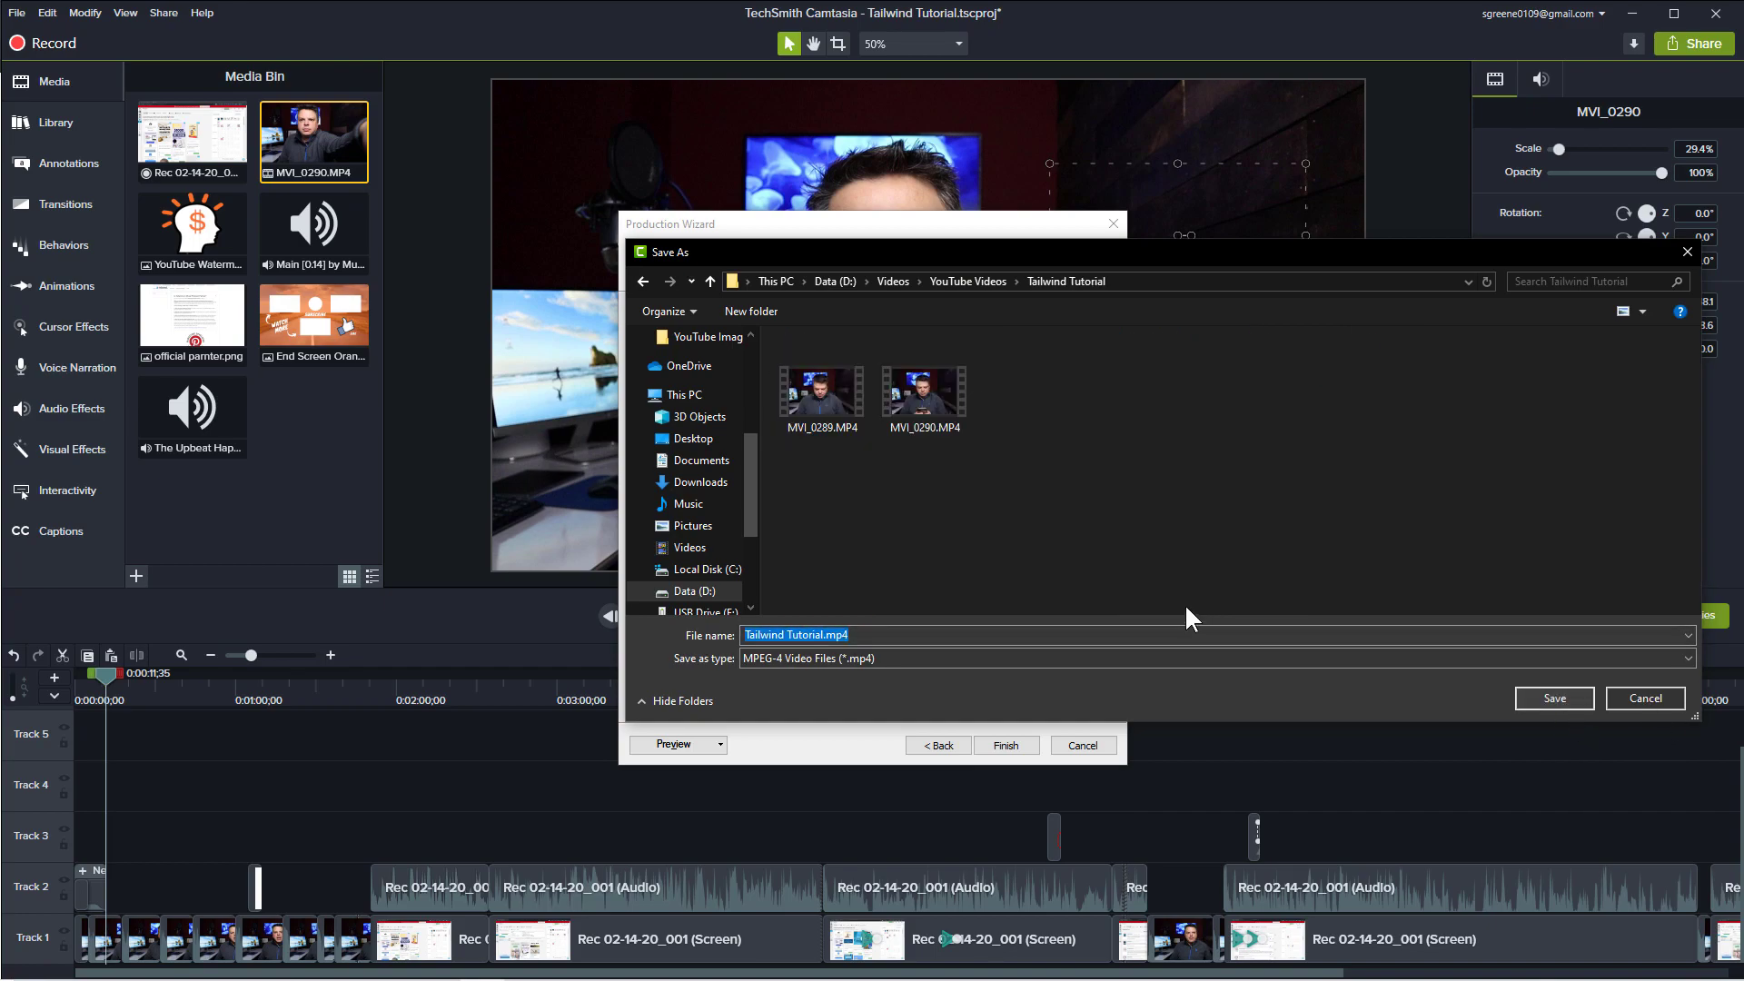
left_click(1540, 697)
left_click(1021, 741)
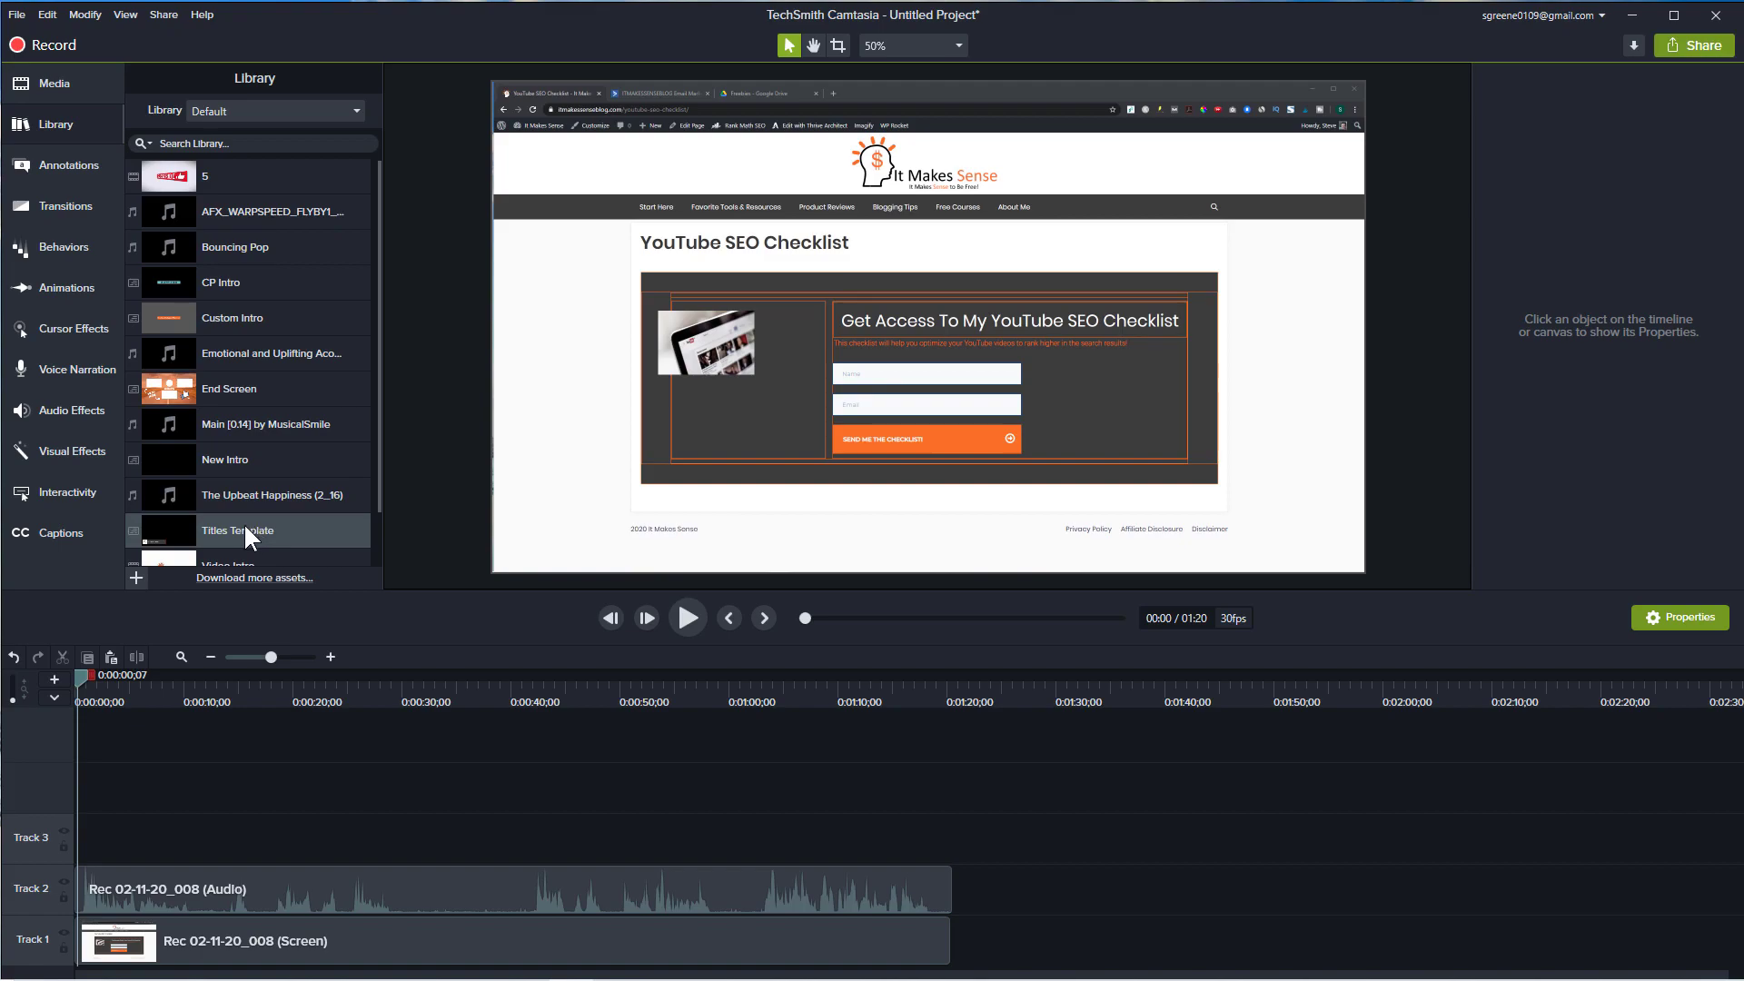
- In the untitled project, place the Titles Template library asset on Track 3 at about 0:00:04 and play it
left_click_drag(244, 529, 115, 844)
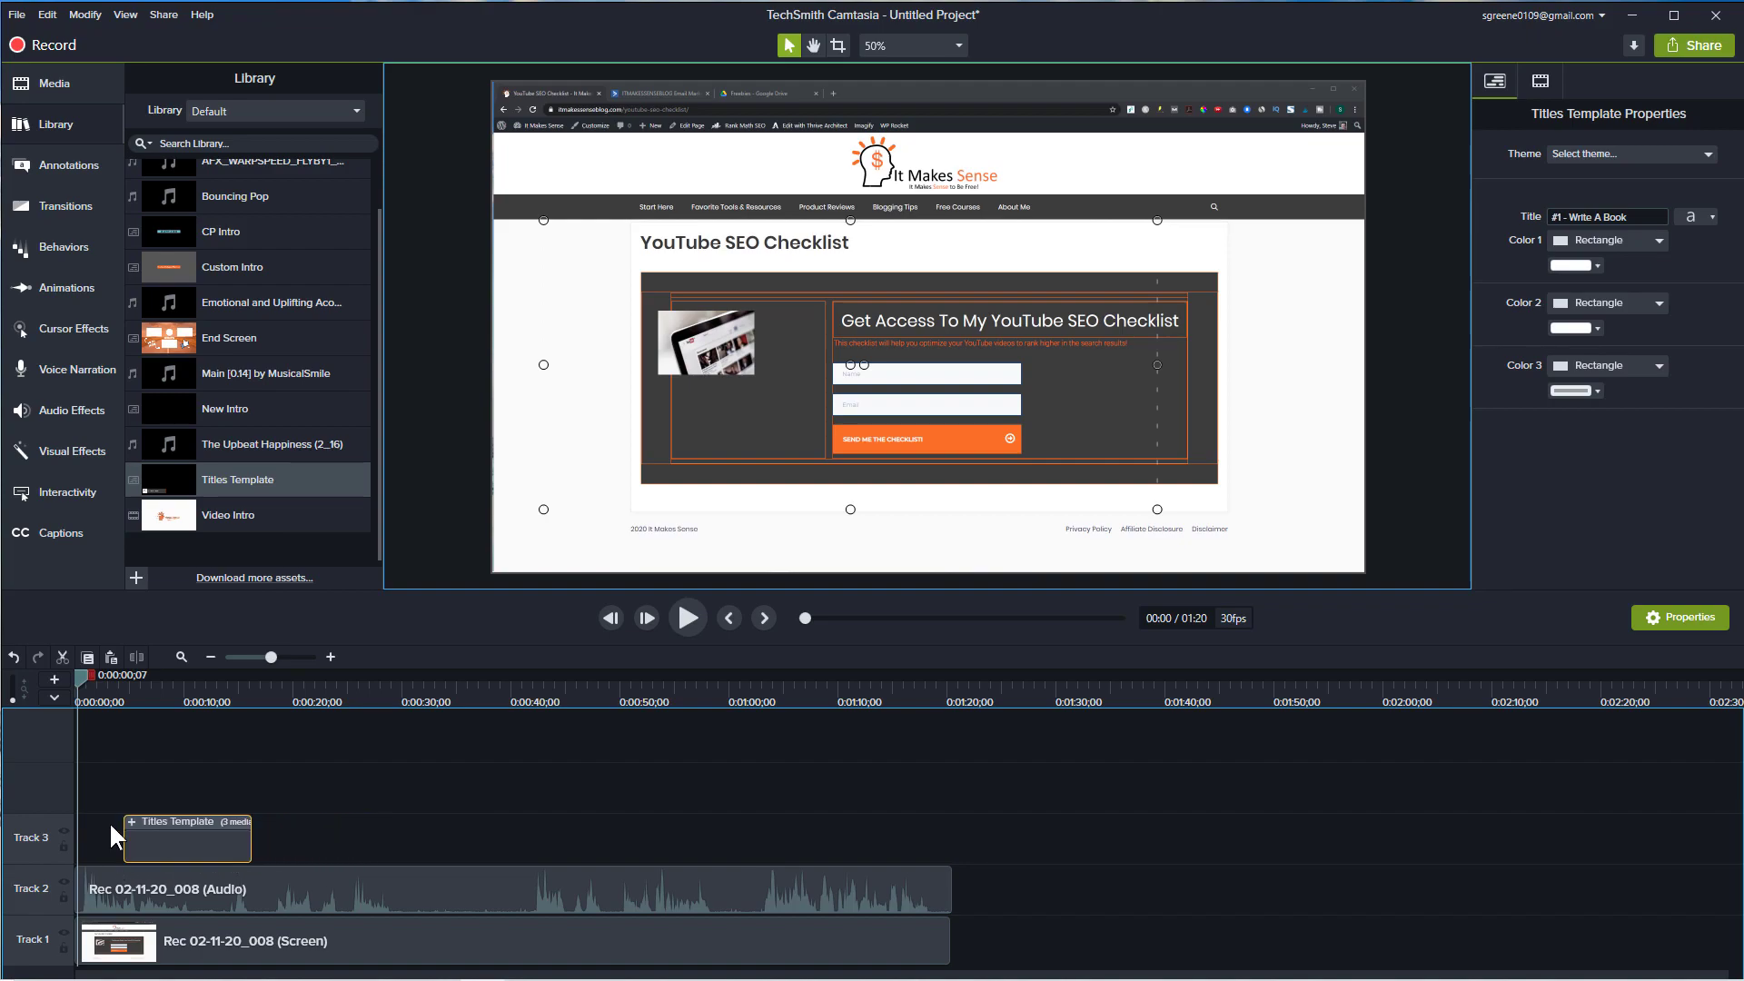
left_click_drag(80, 677, 120, 695)
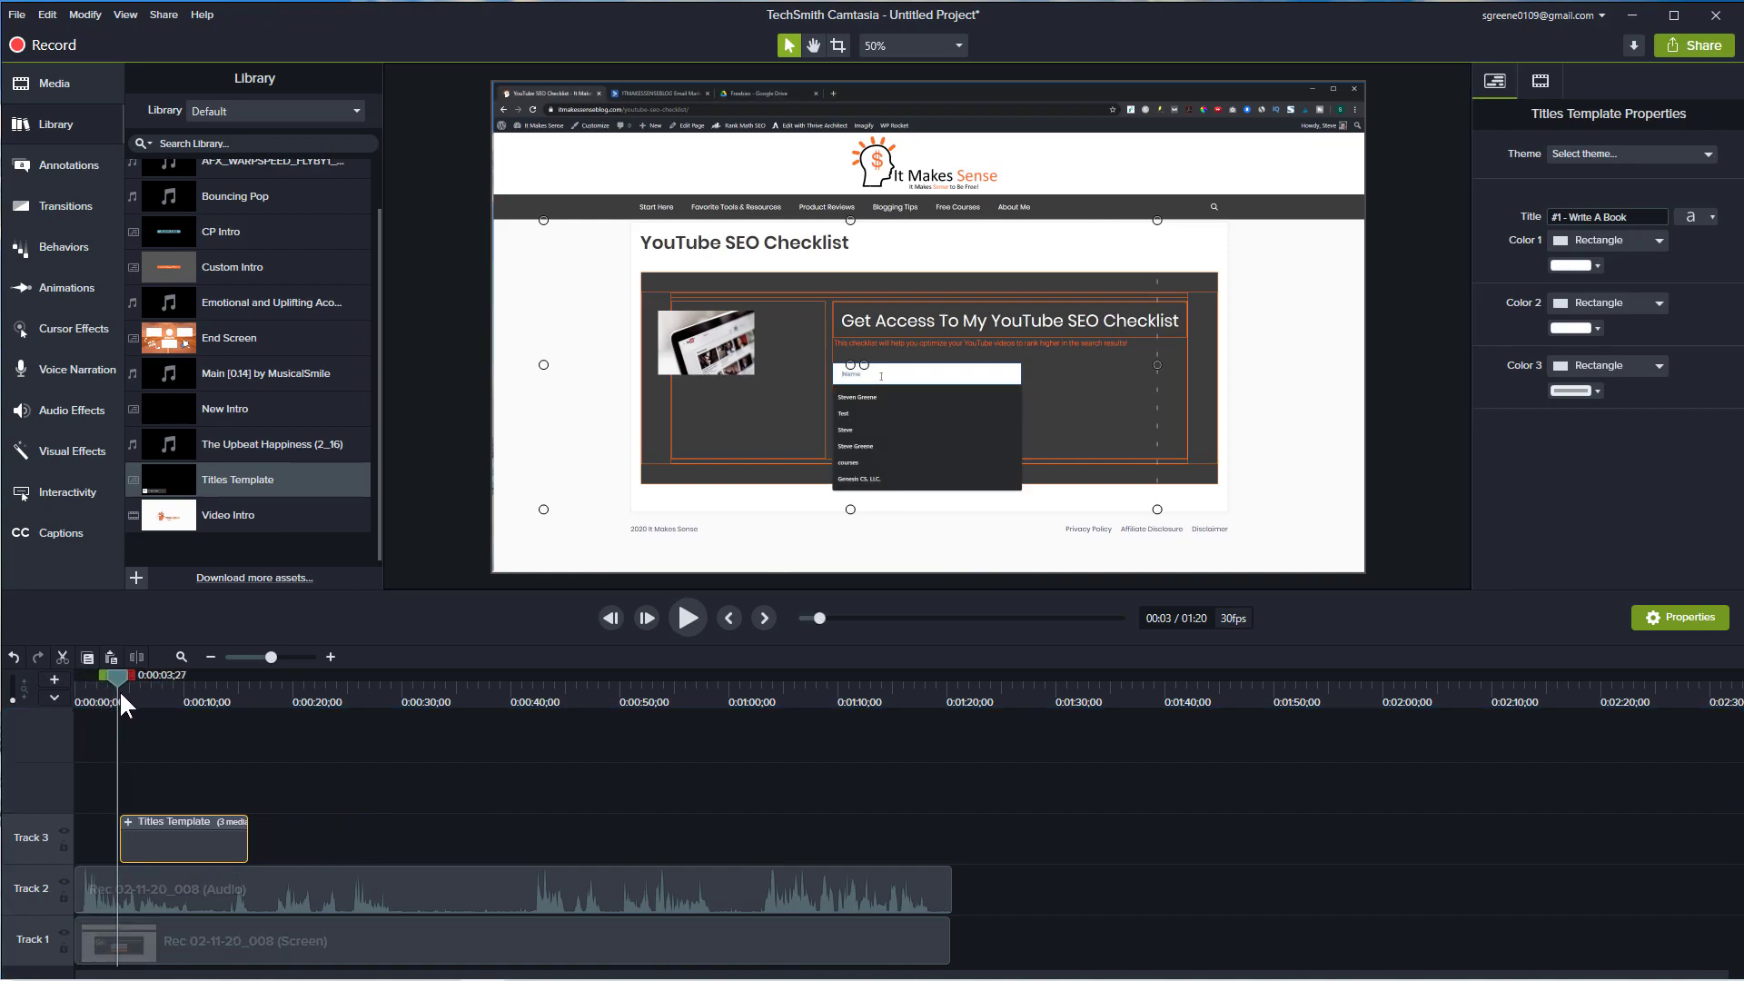
key("space")
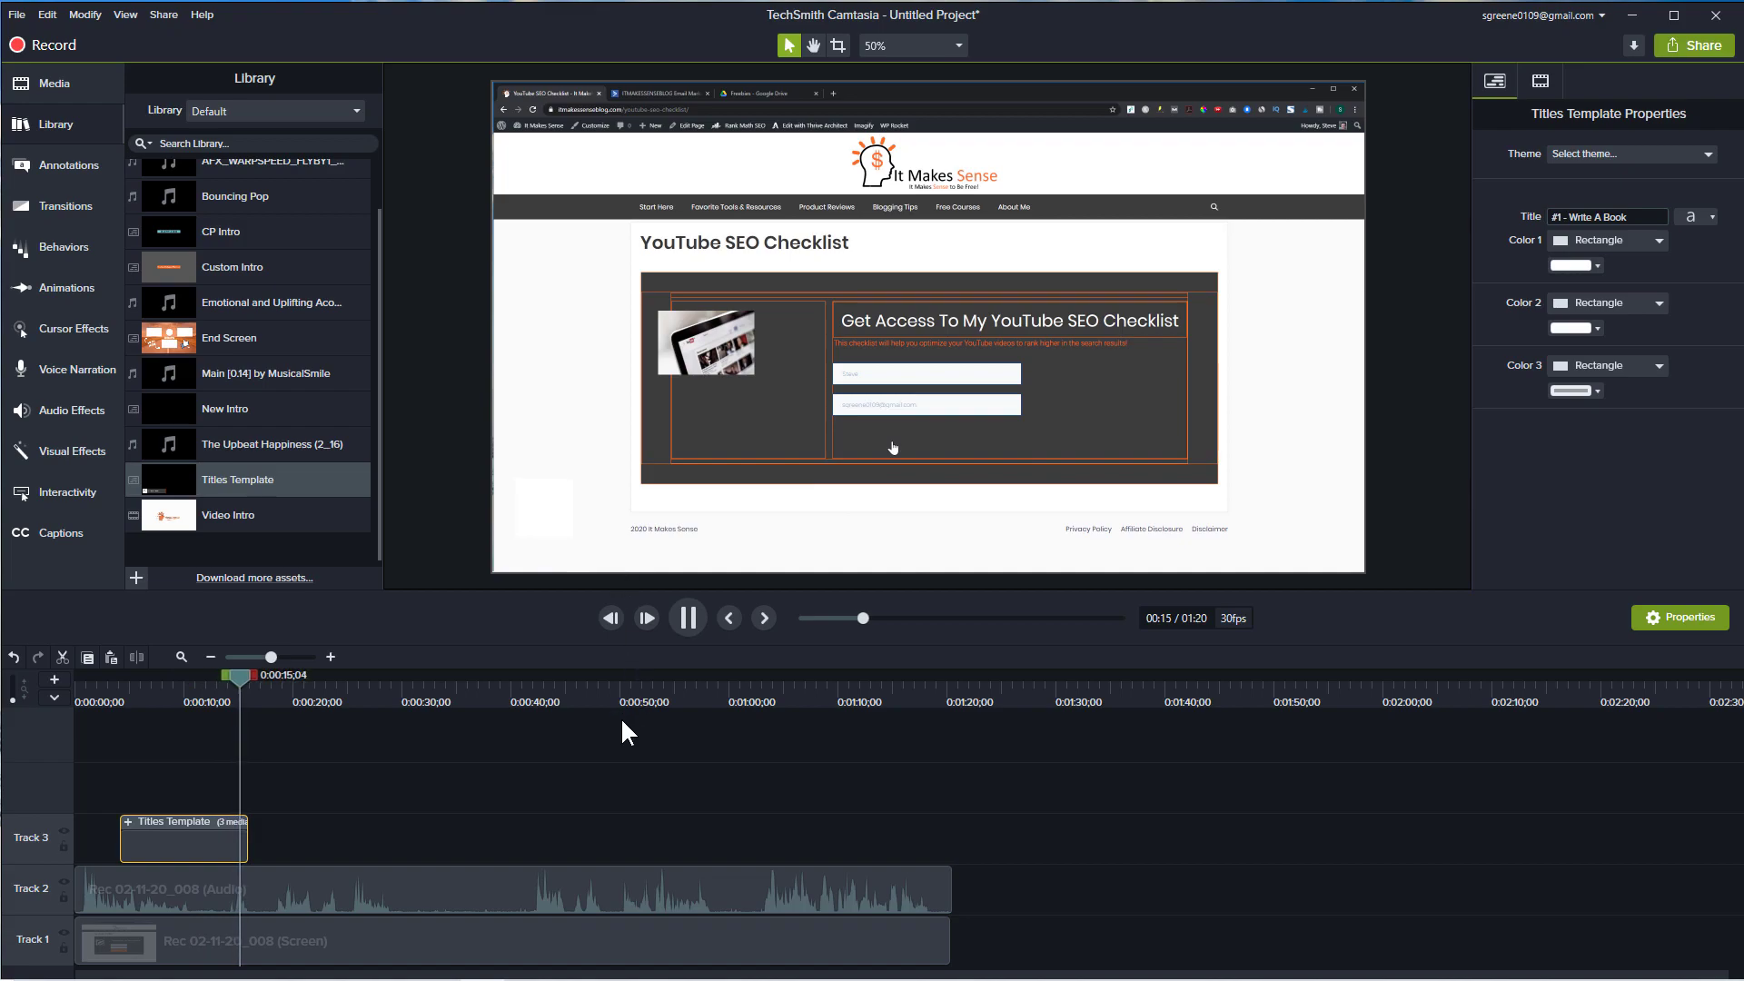
key("space")
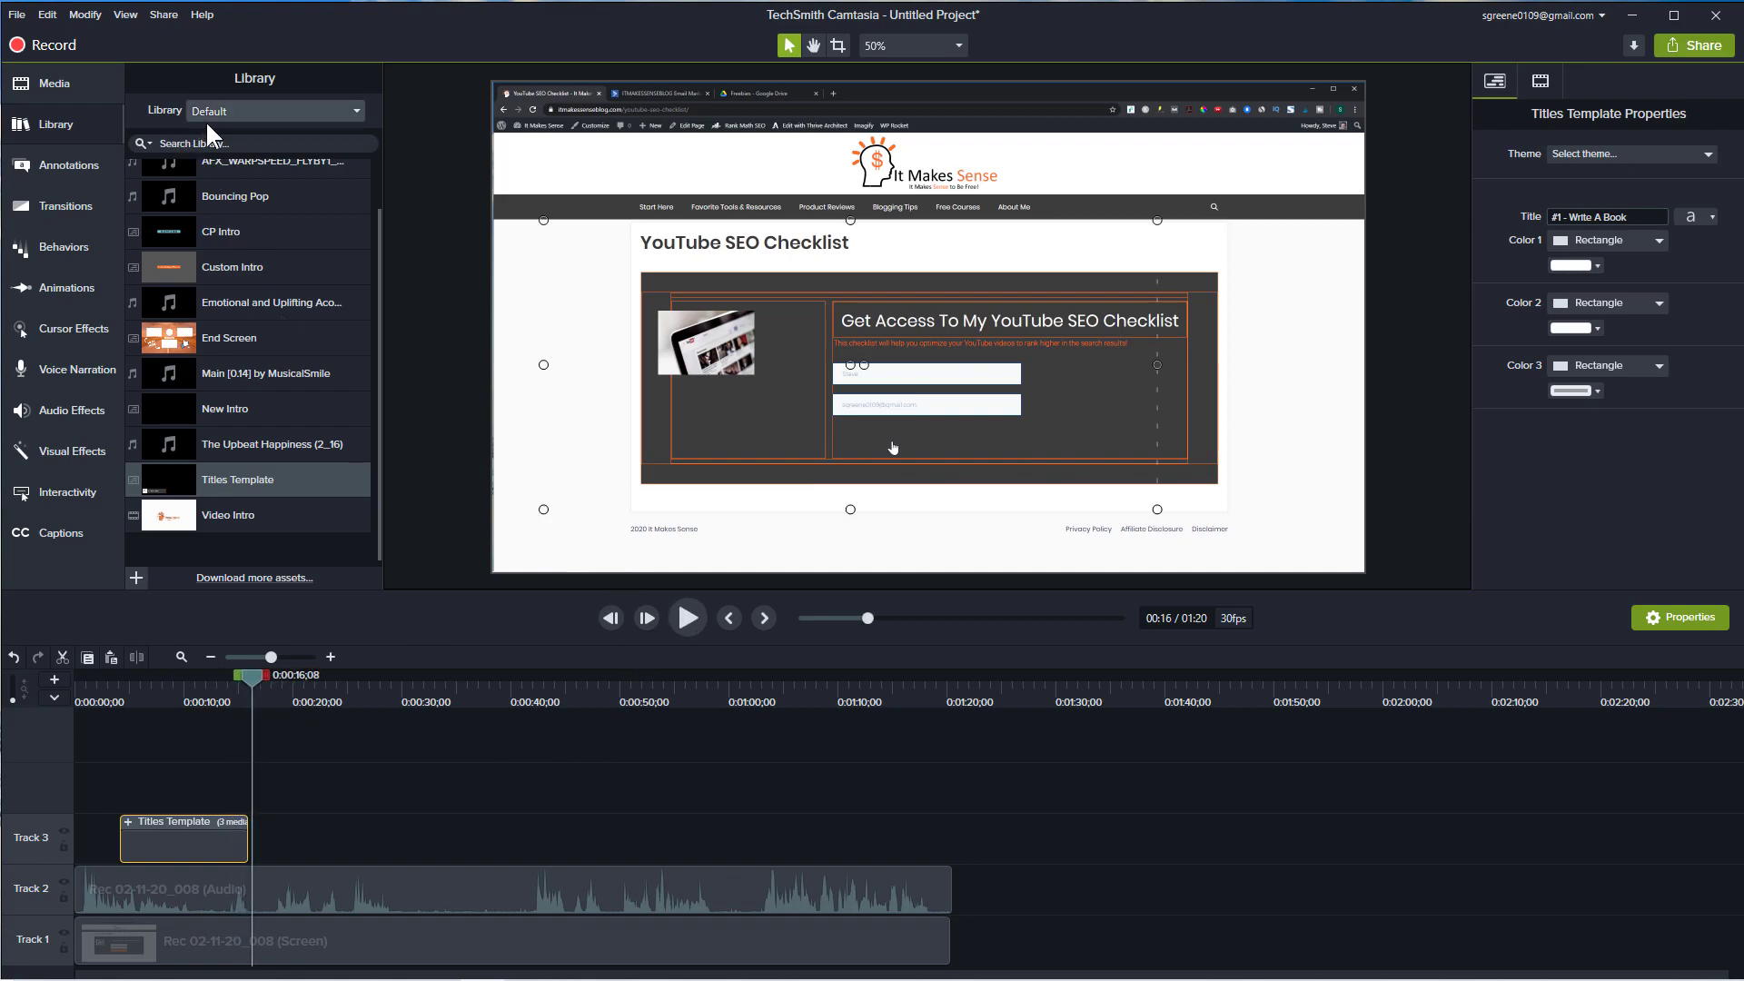
- Switch the library to Camtasia 2019 and browse the Lower Thirds folder
left_click(348, 109)
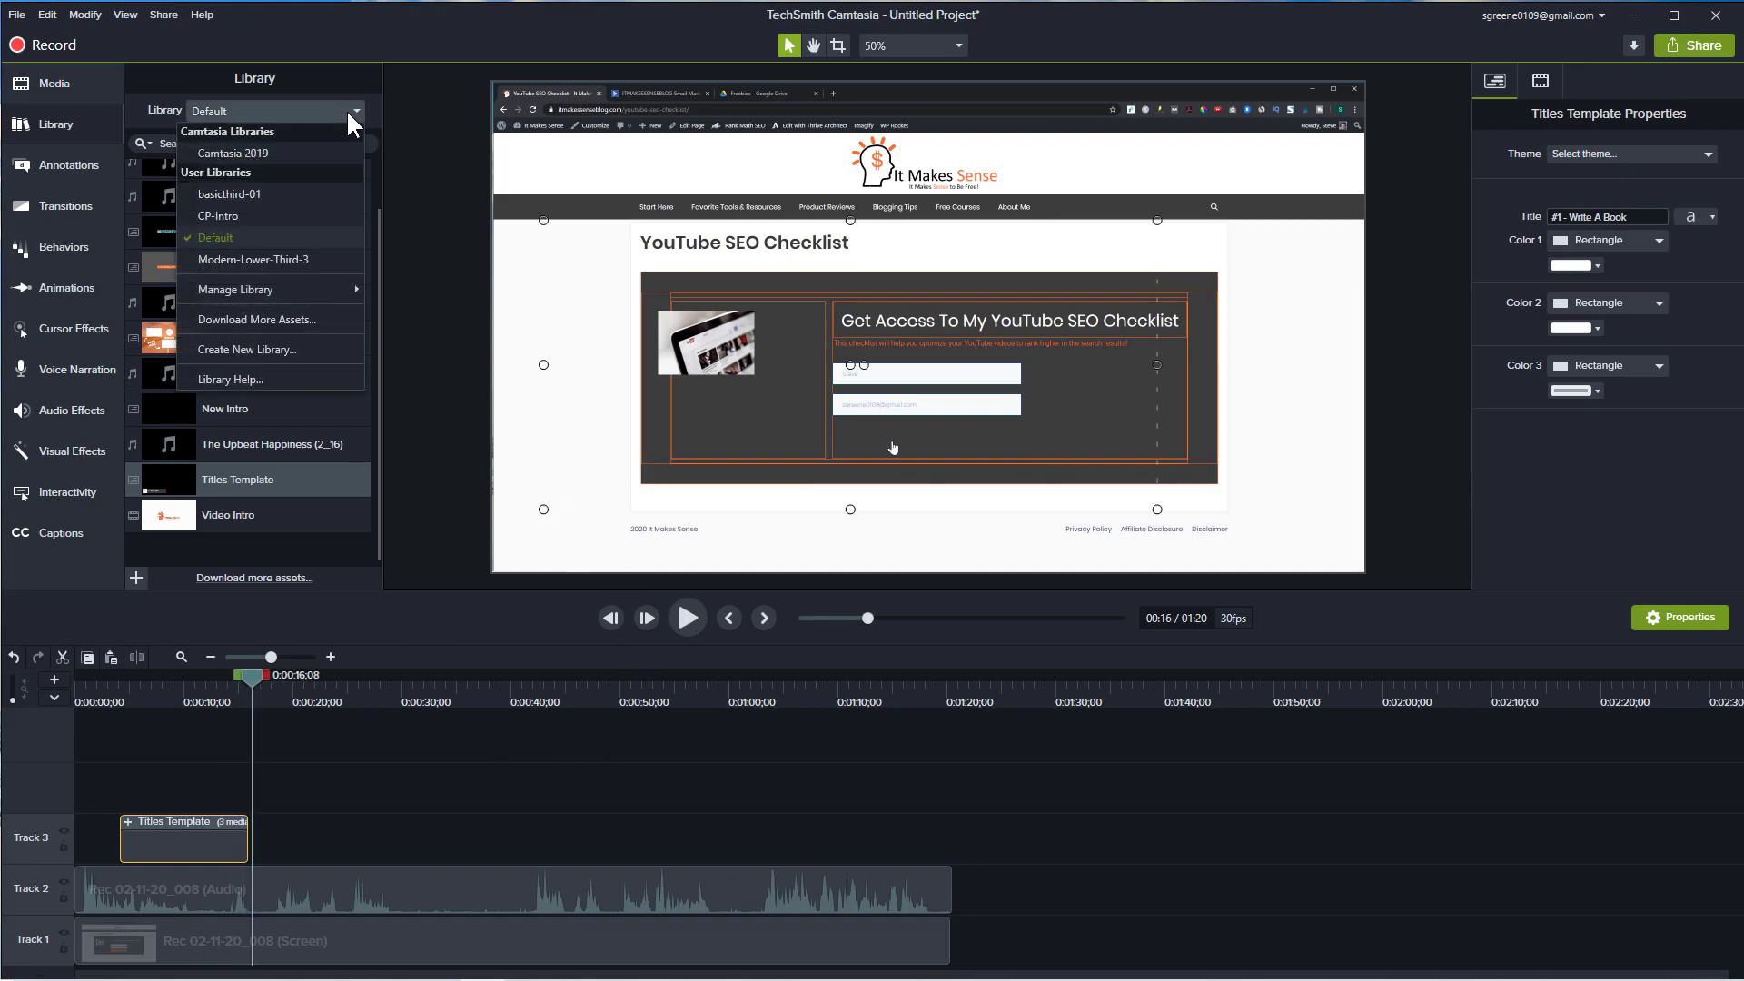
left_click(312, 154)
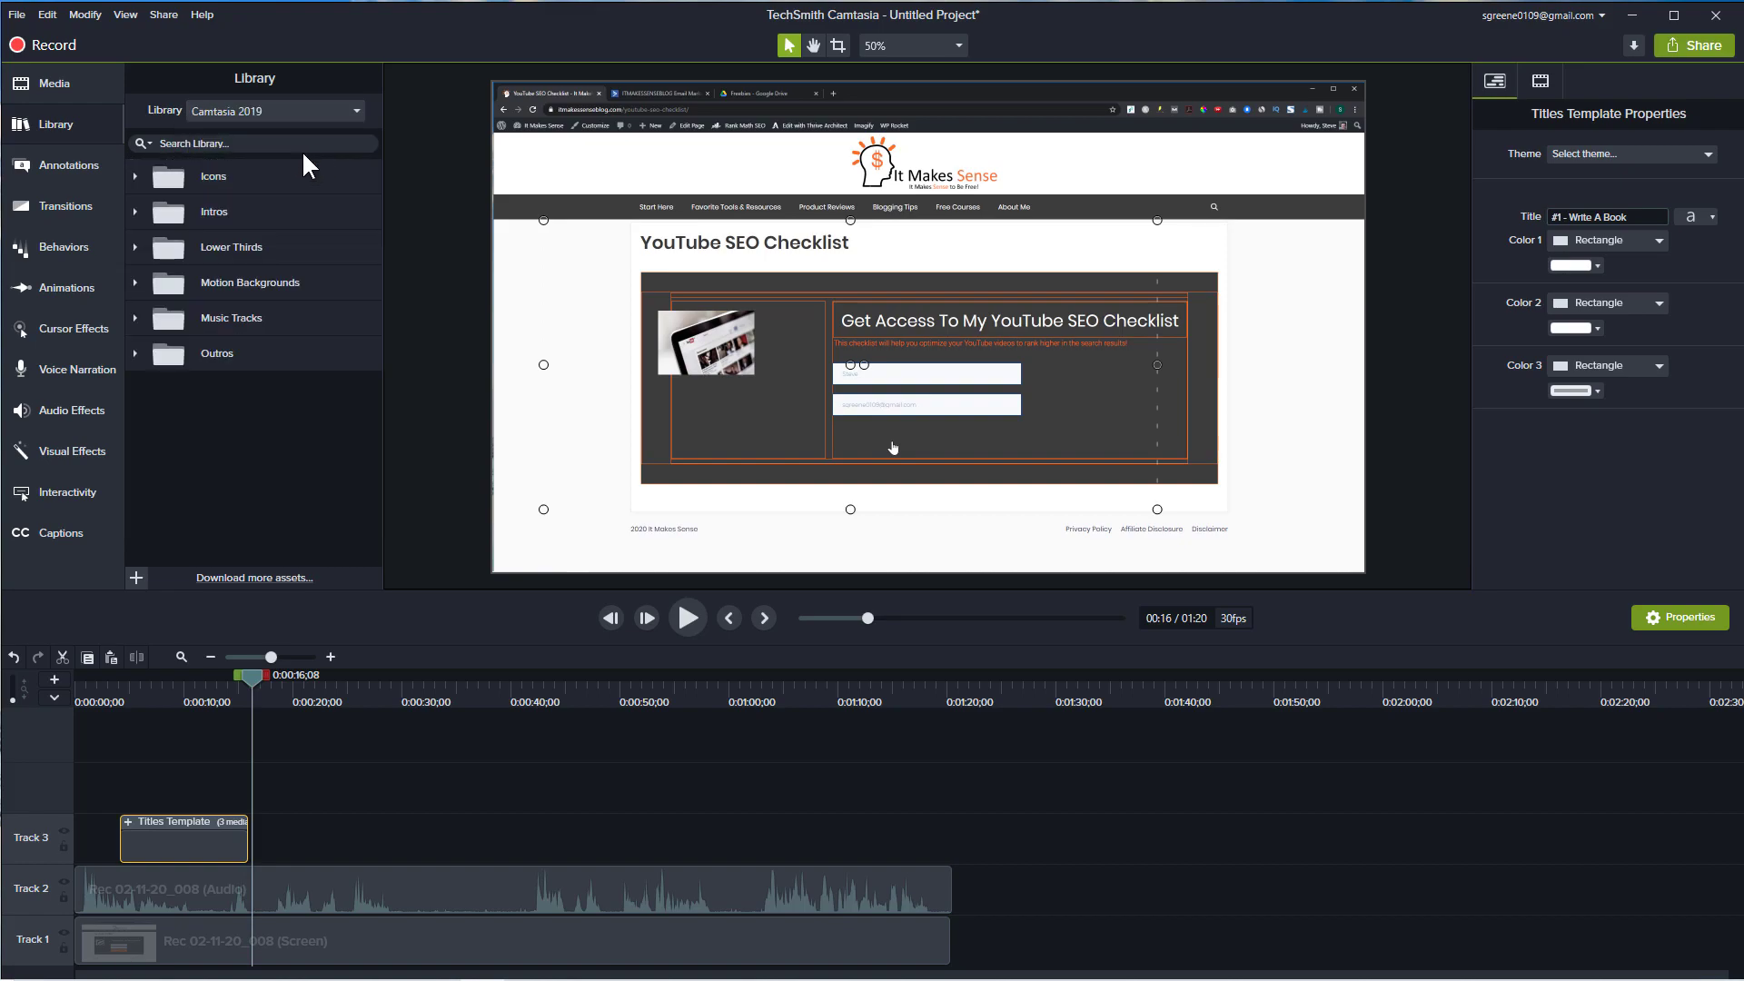
left_click(136, 246)
scroll(280, 351, "down", 3)
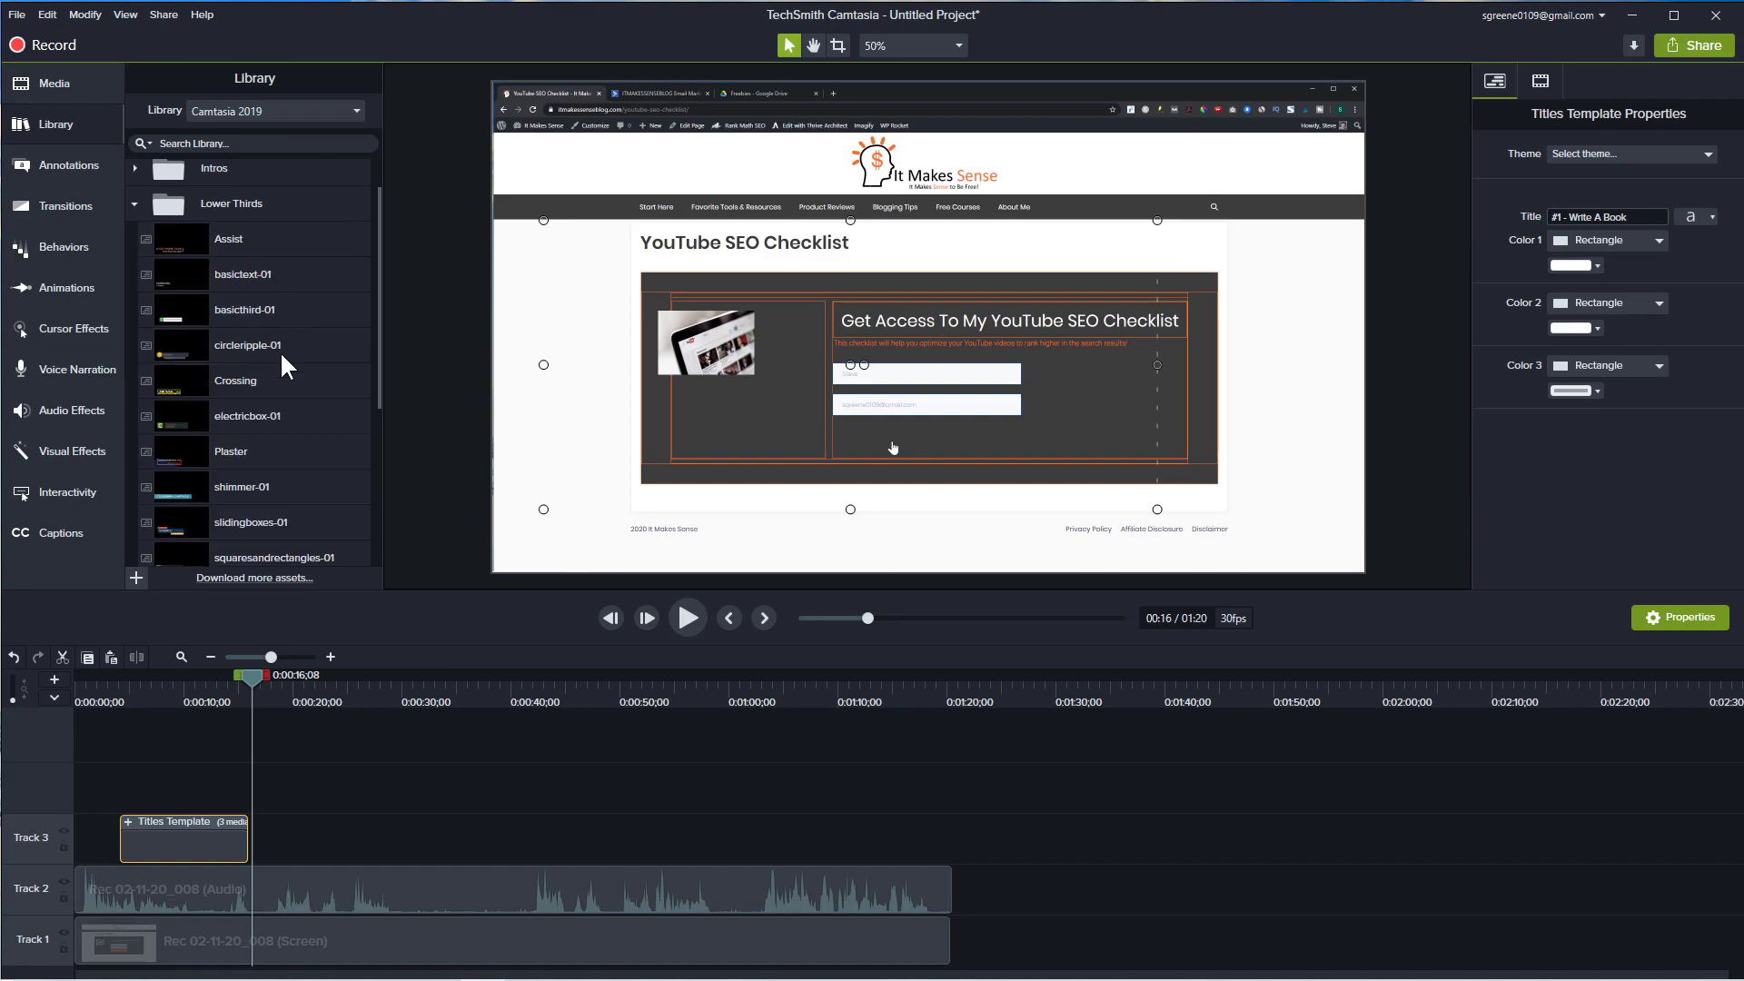
scroll(280, 363, "down", 3)
scroll(264, 363, "up", 5)
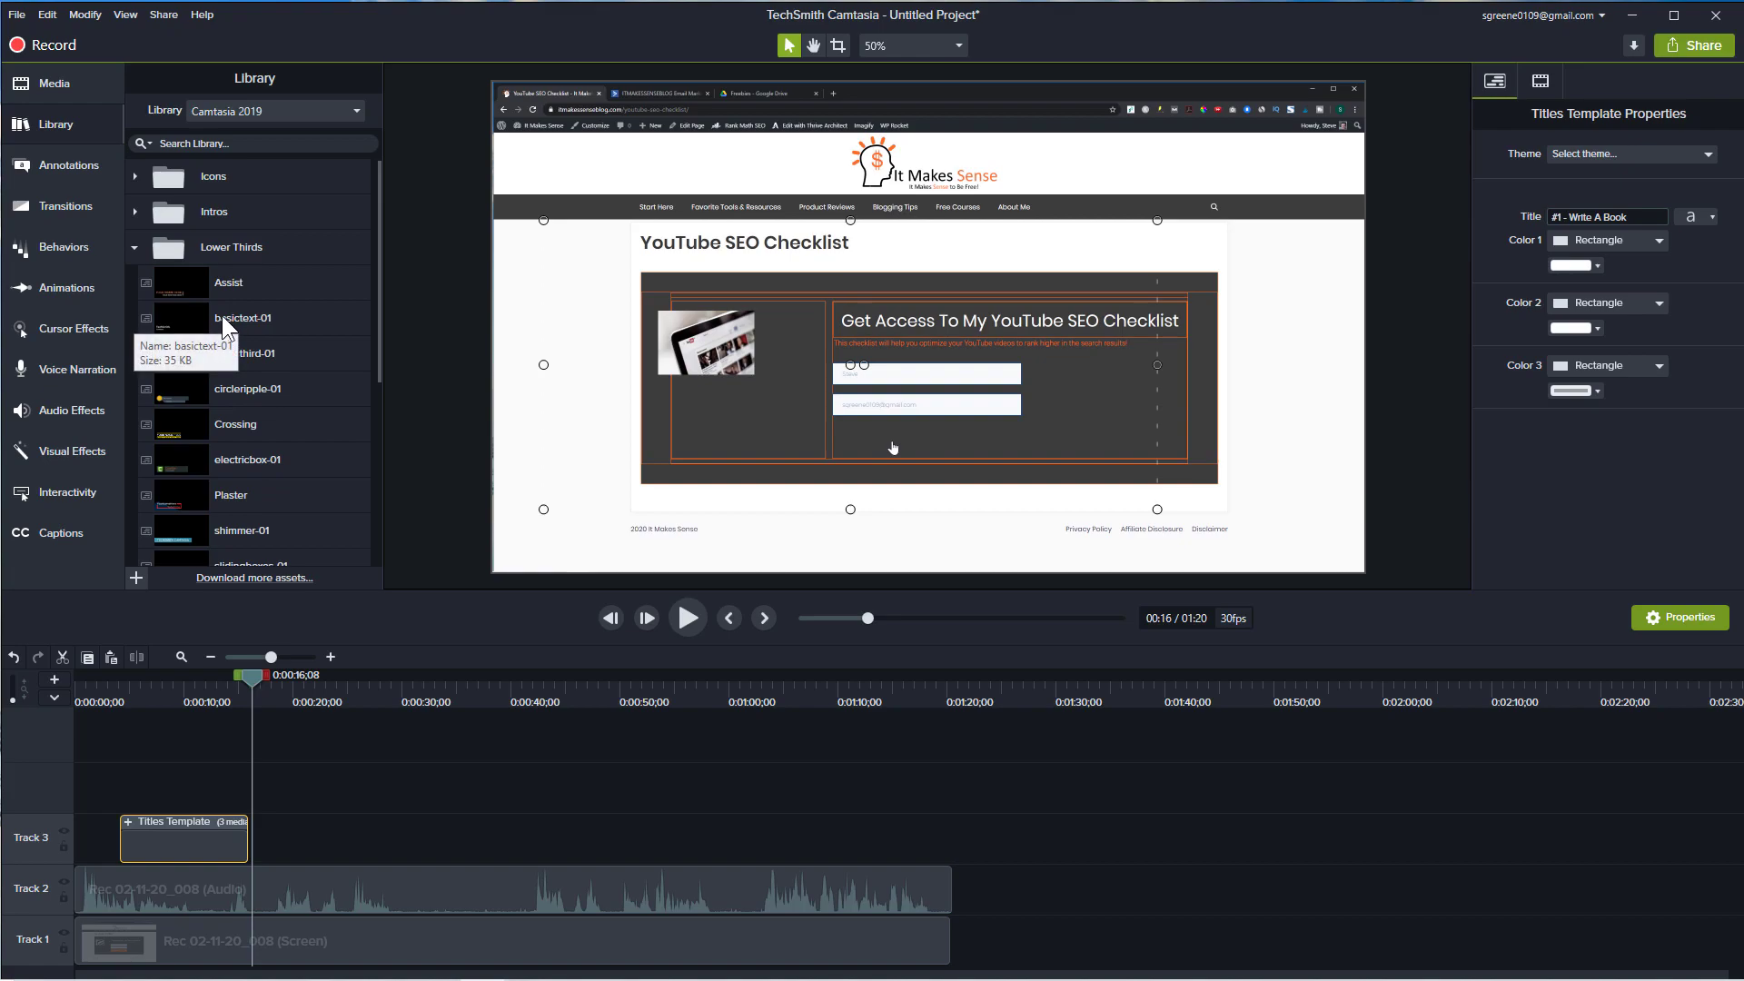
- Try out the basictext-01 lower third on Track 3 at about 0:00:21, then delete it
left_click_drag(218, 313, 318, 849)
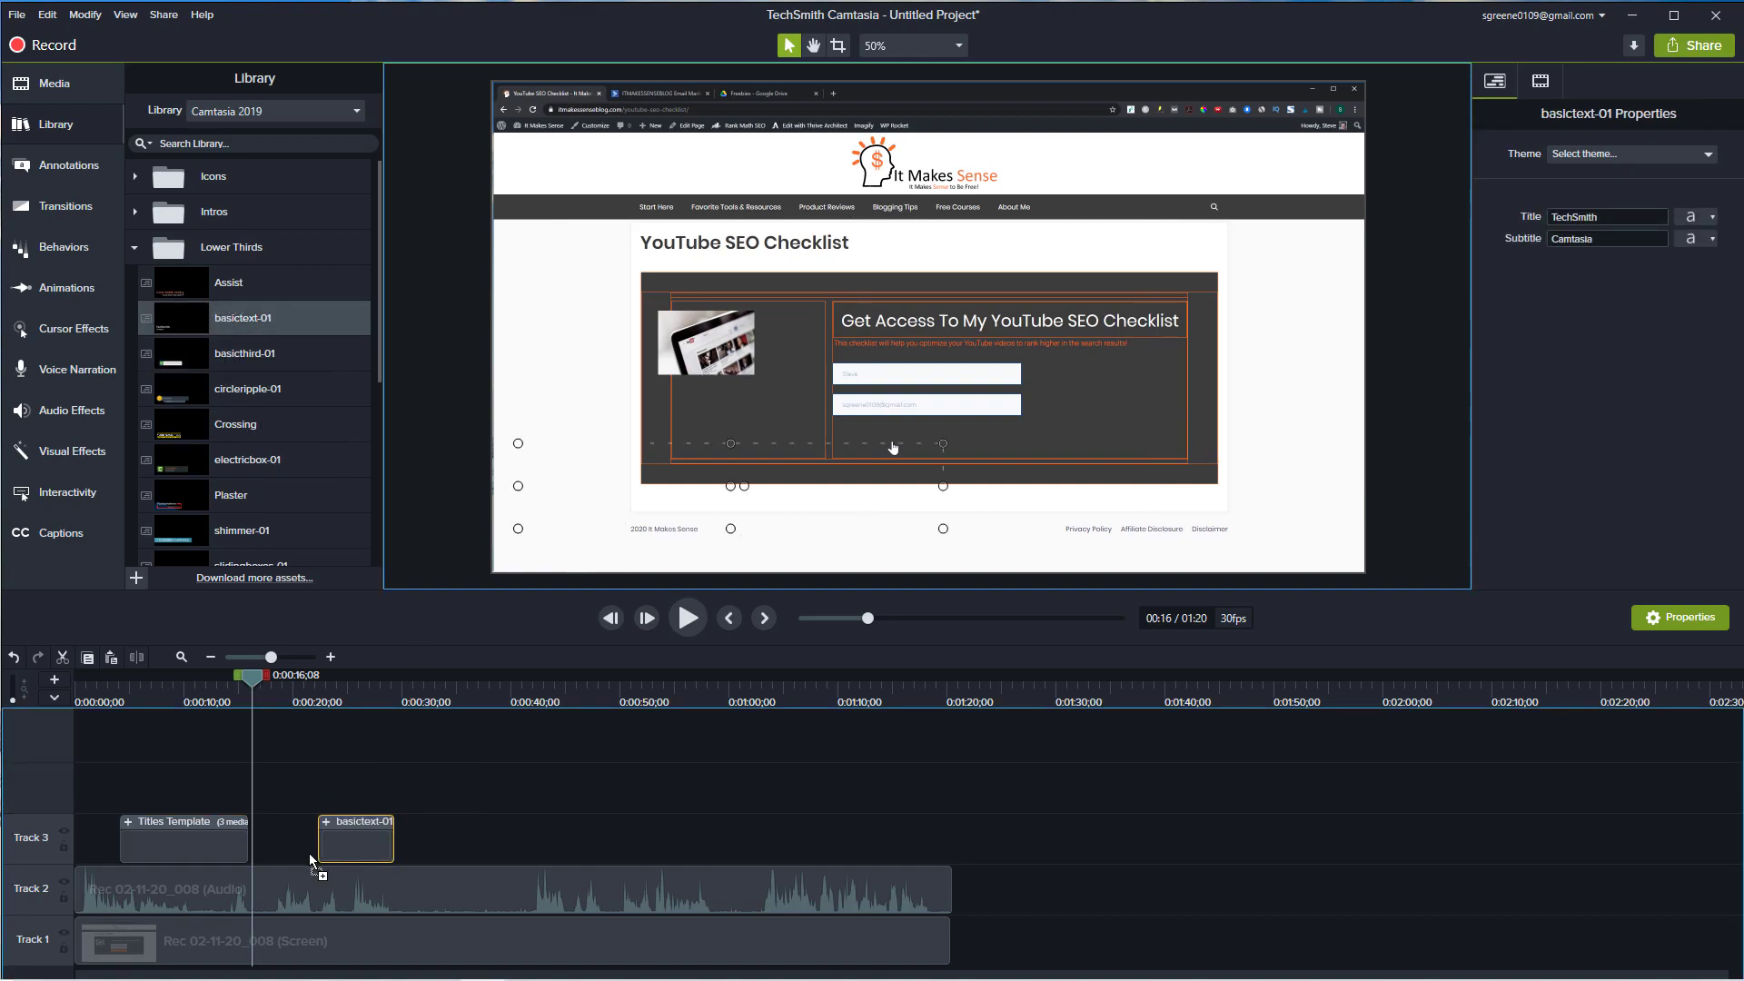
left_click_drag(258, 672, 298, 691)
key("space")
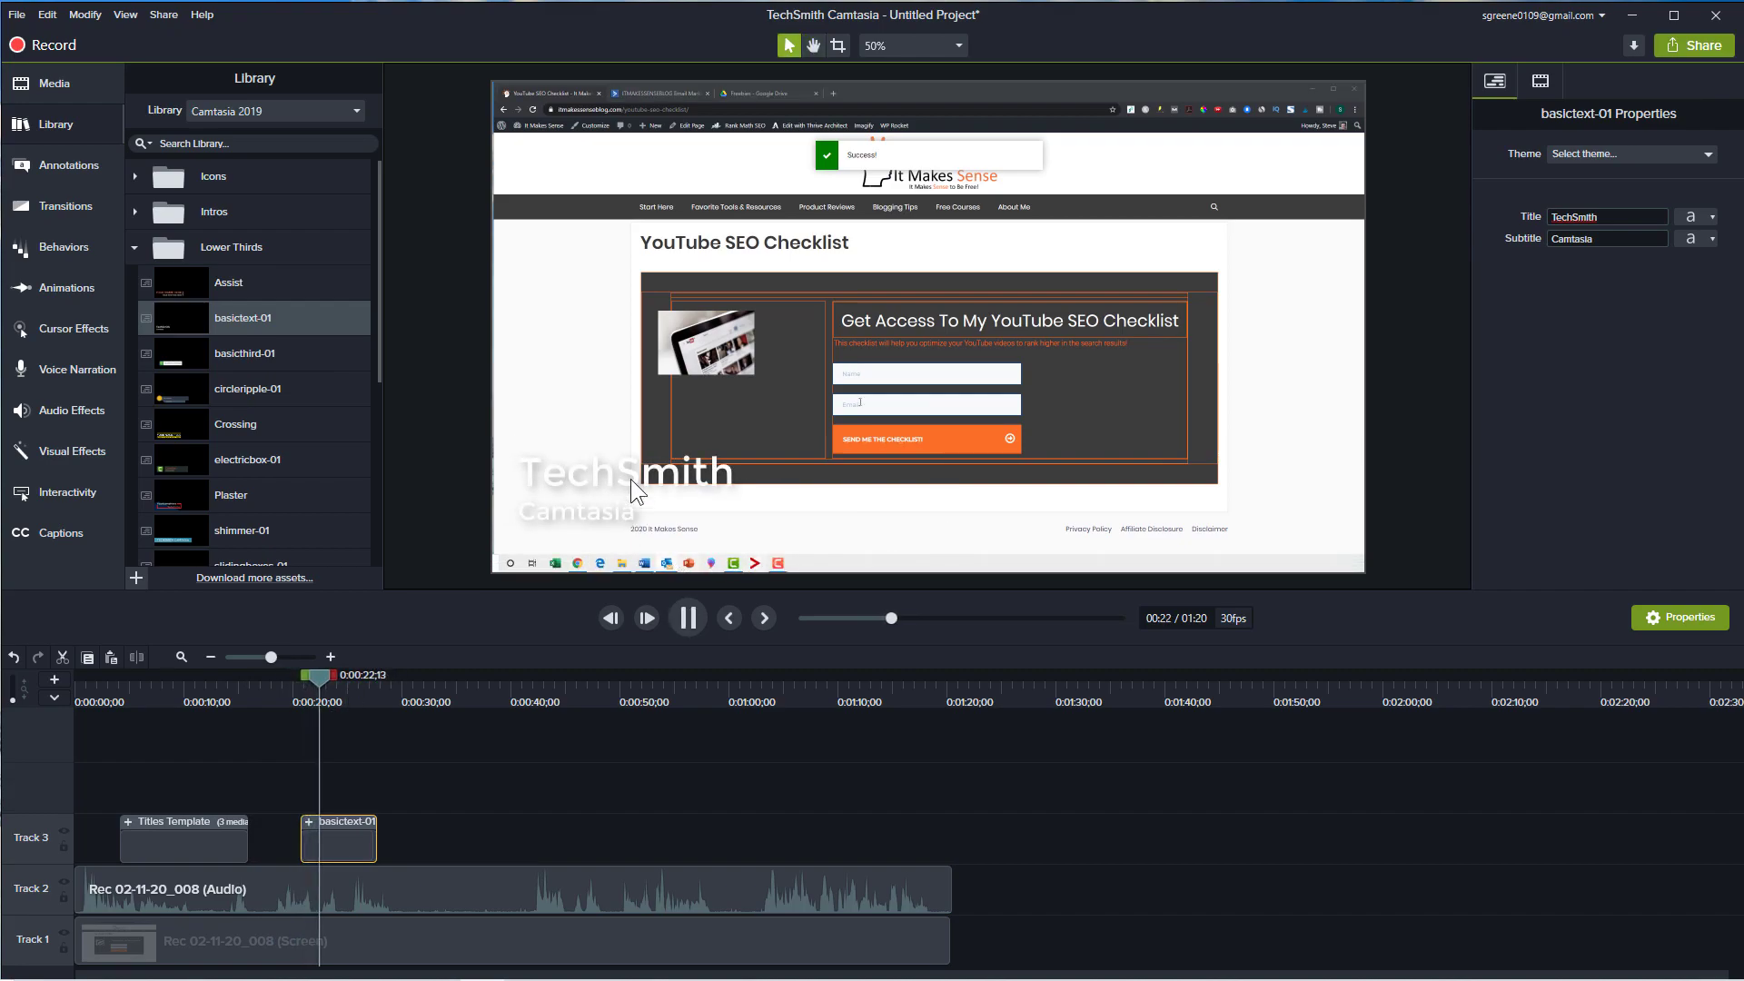
key("space")
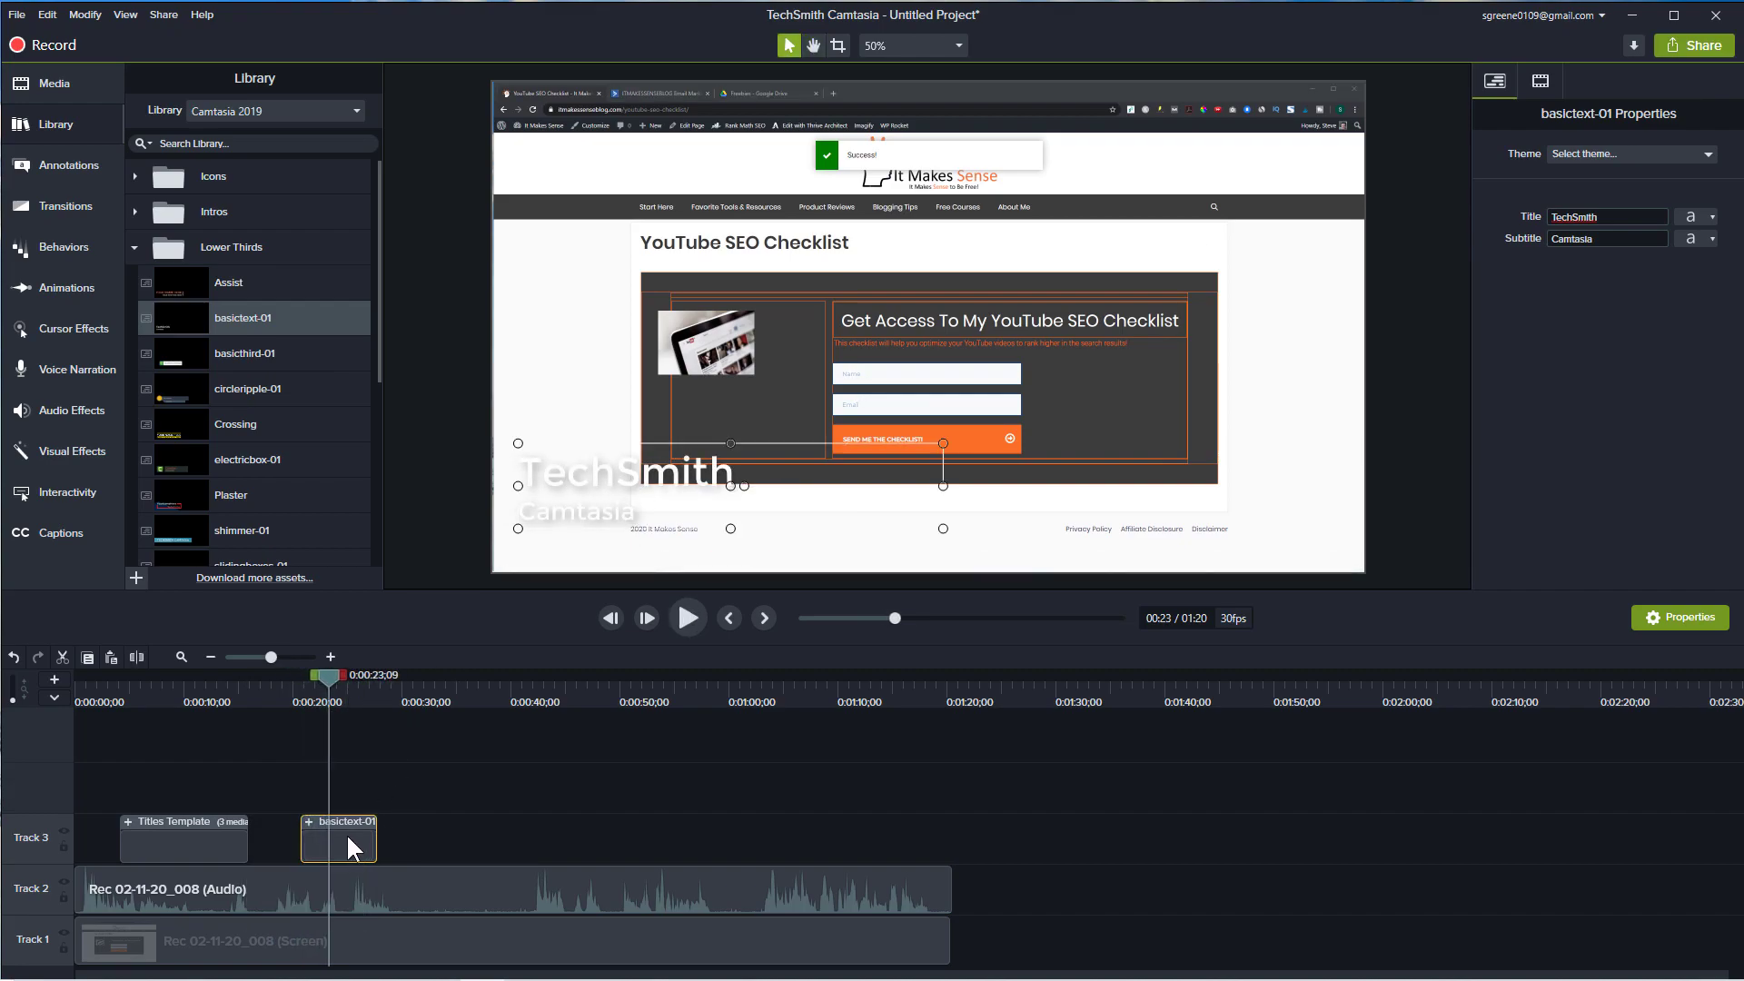
key("Delete")
- Place the circleripple-01 lower third on Track 3 at about 0:00:27 and play it
left_click_drag(251, 390, 373, 853)
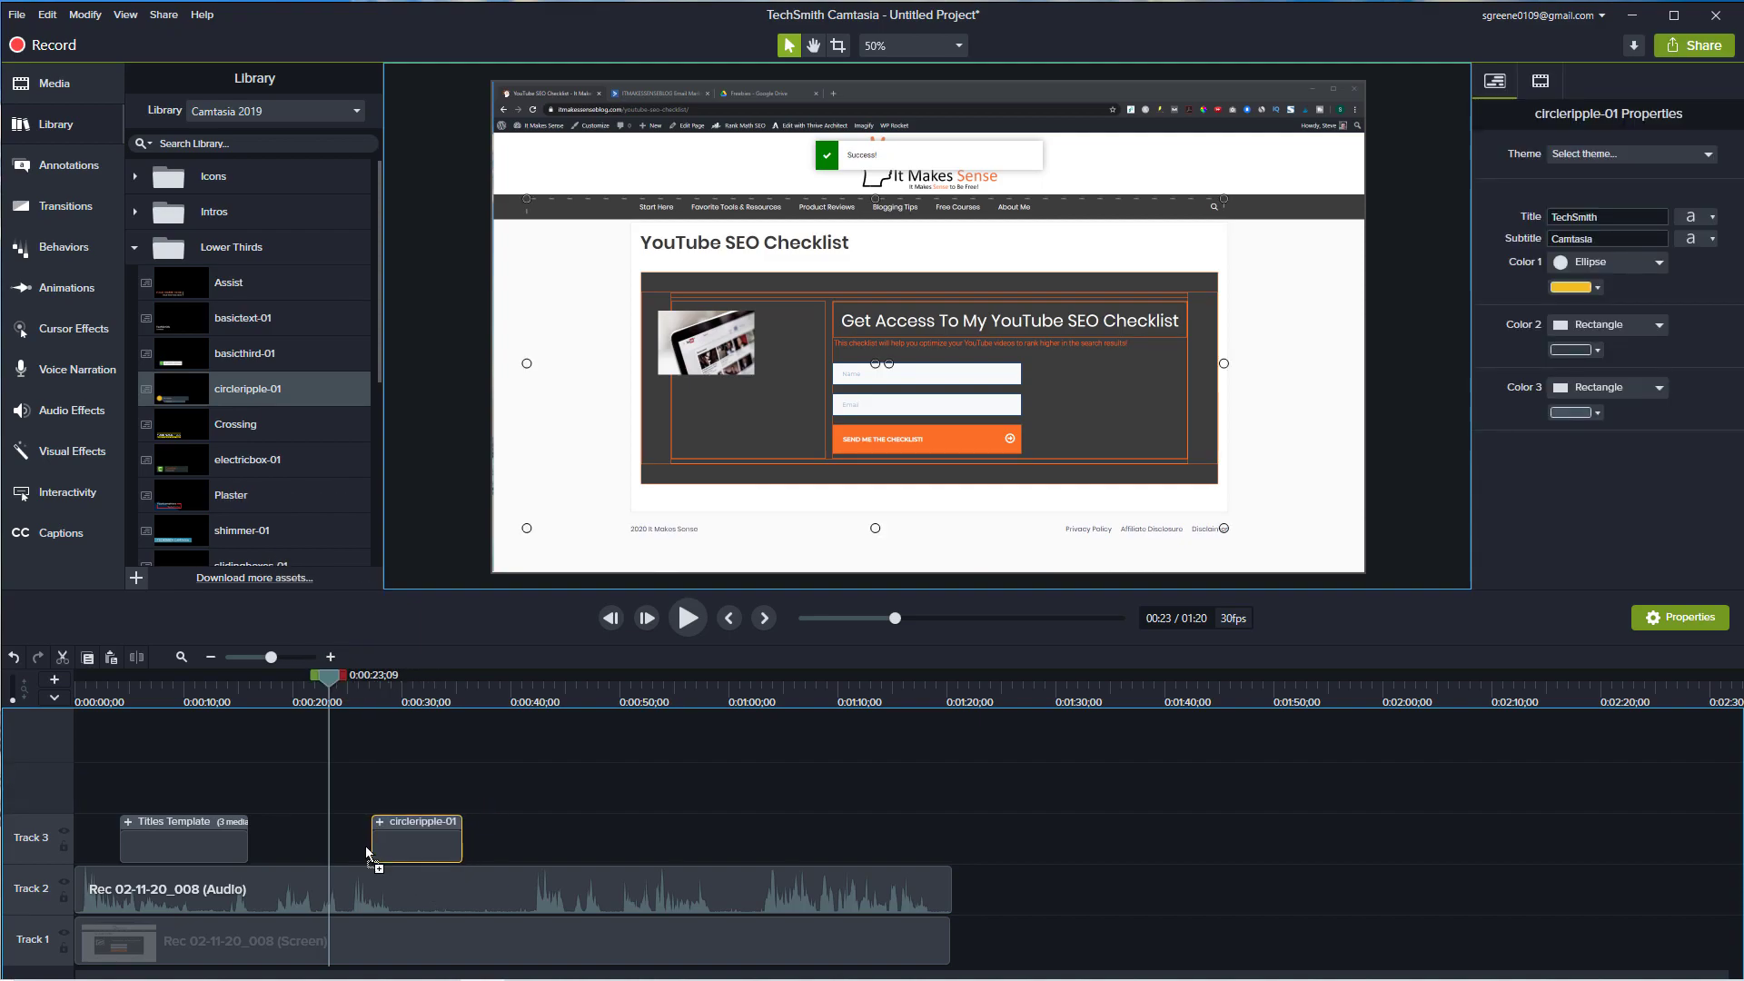
left_click_drag(323, 678, 363, 689)
key("space")
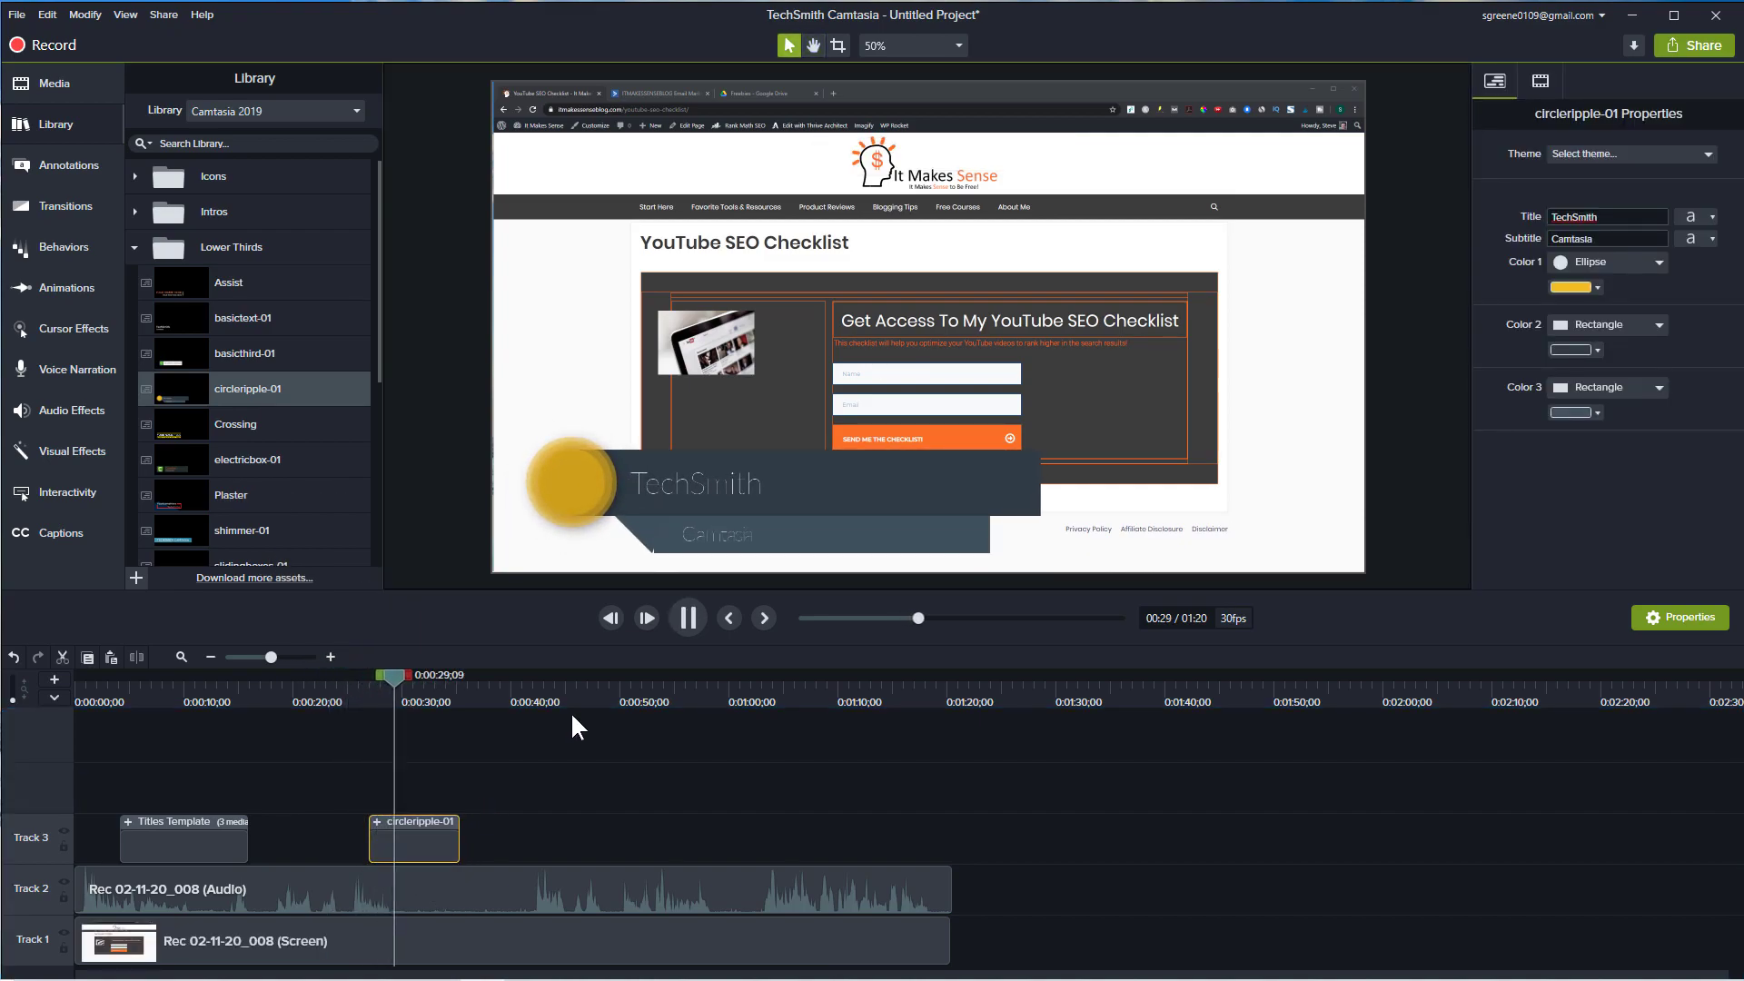
- Stop playback, delete the circleripple-01 lower third from Track 3, and collapse the Lower Thirds folder
key("space")
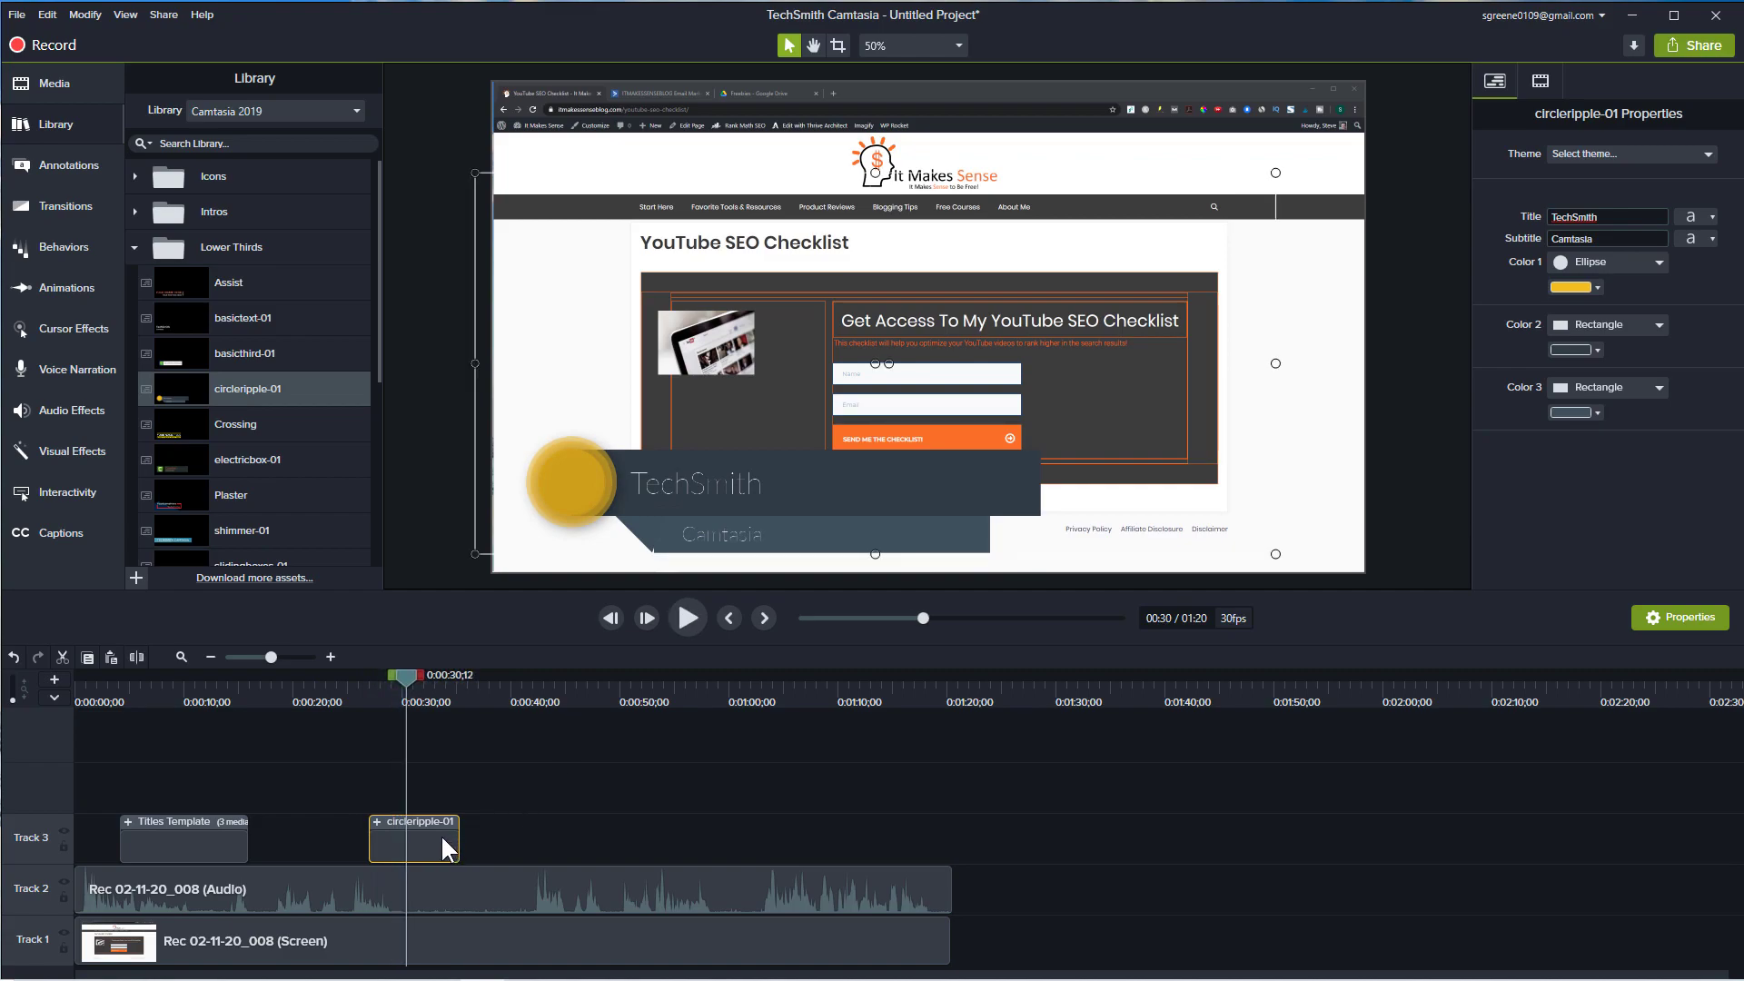
key("Delete")
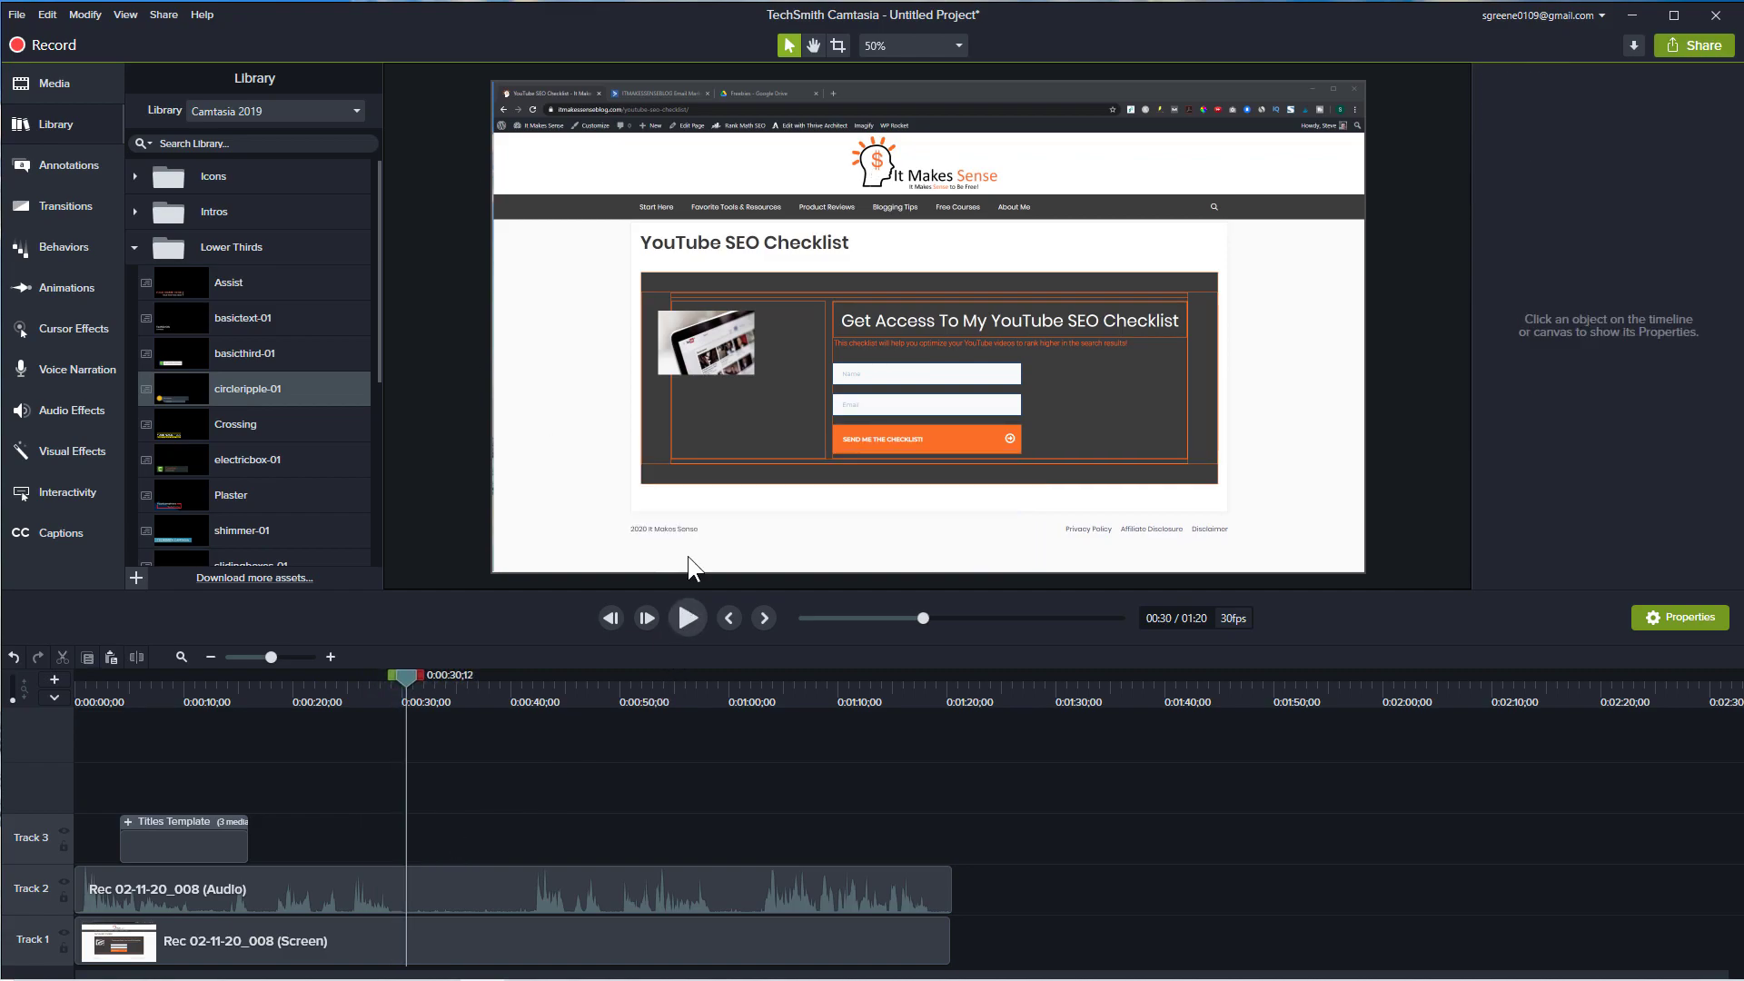
left_click(135, 247)
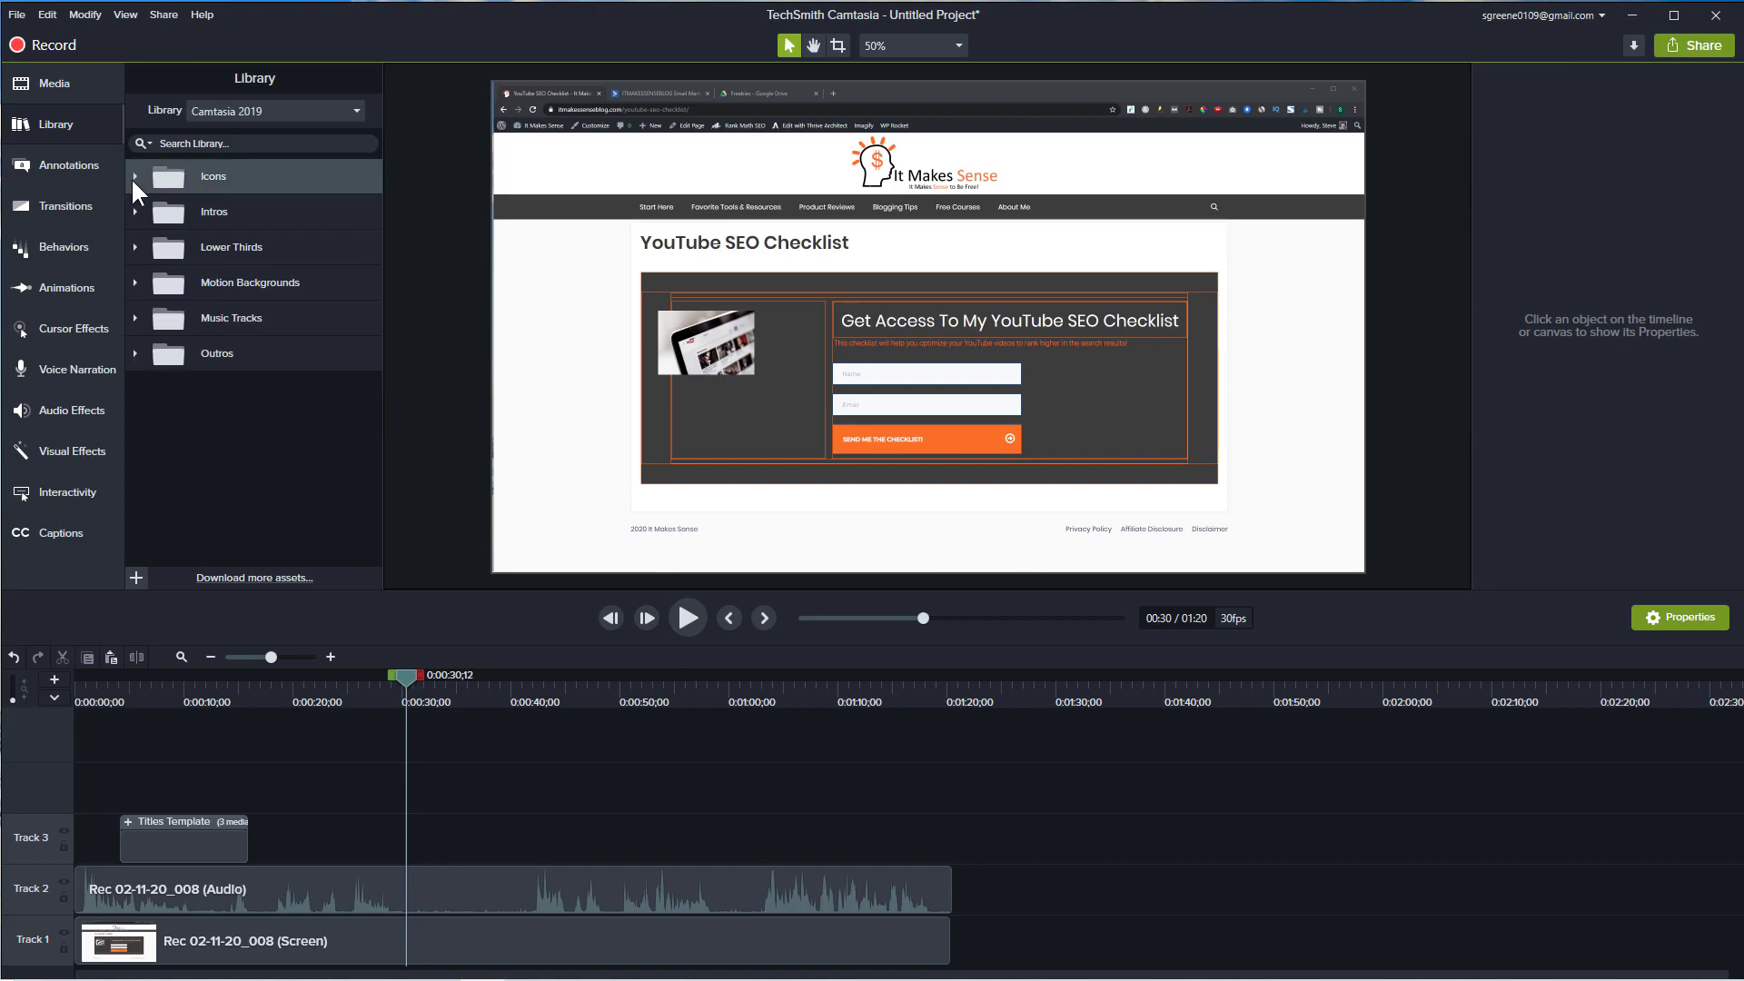
- Try out the Apartment-01 building icon on Track 3 at about 0:00:32, then delete it and collapse the Icons folder
left_click(132, 176)
left_click(143, 212)
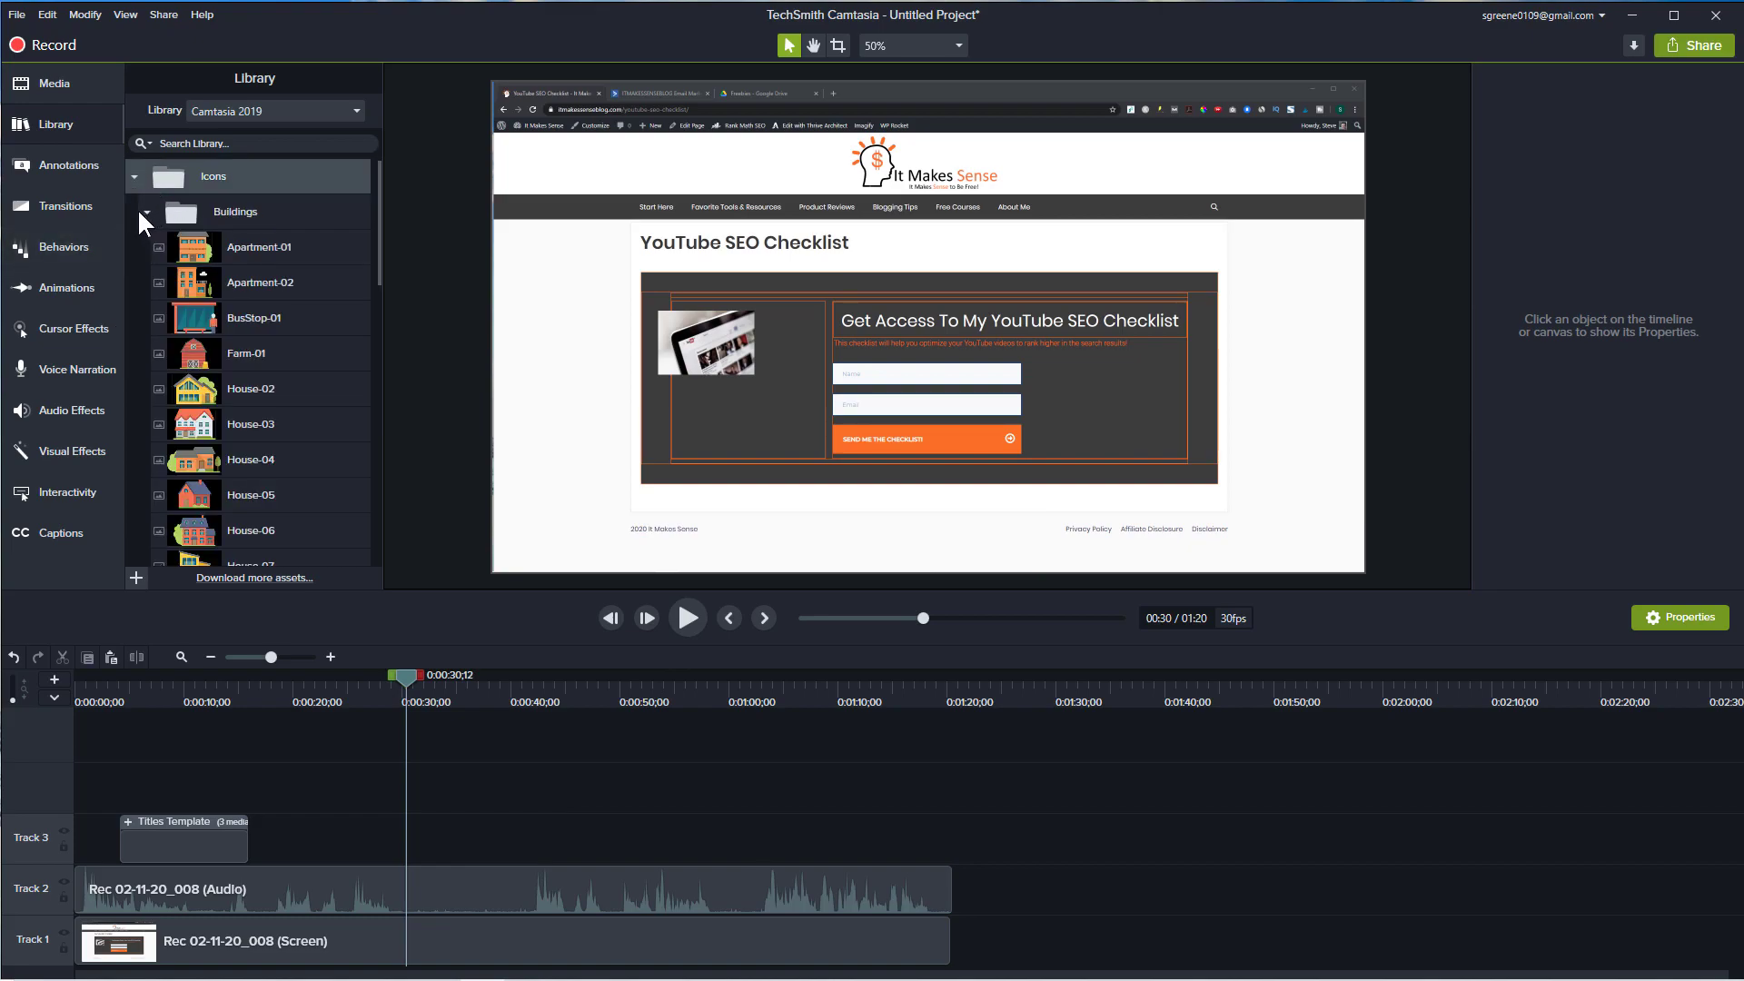
left_click_drag(200, 248, 422, 843)
left_click_drag(405, 677, 441, 687)
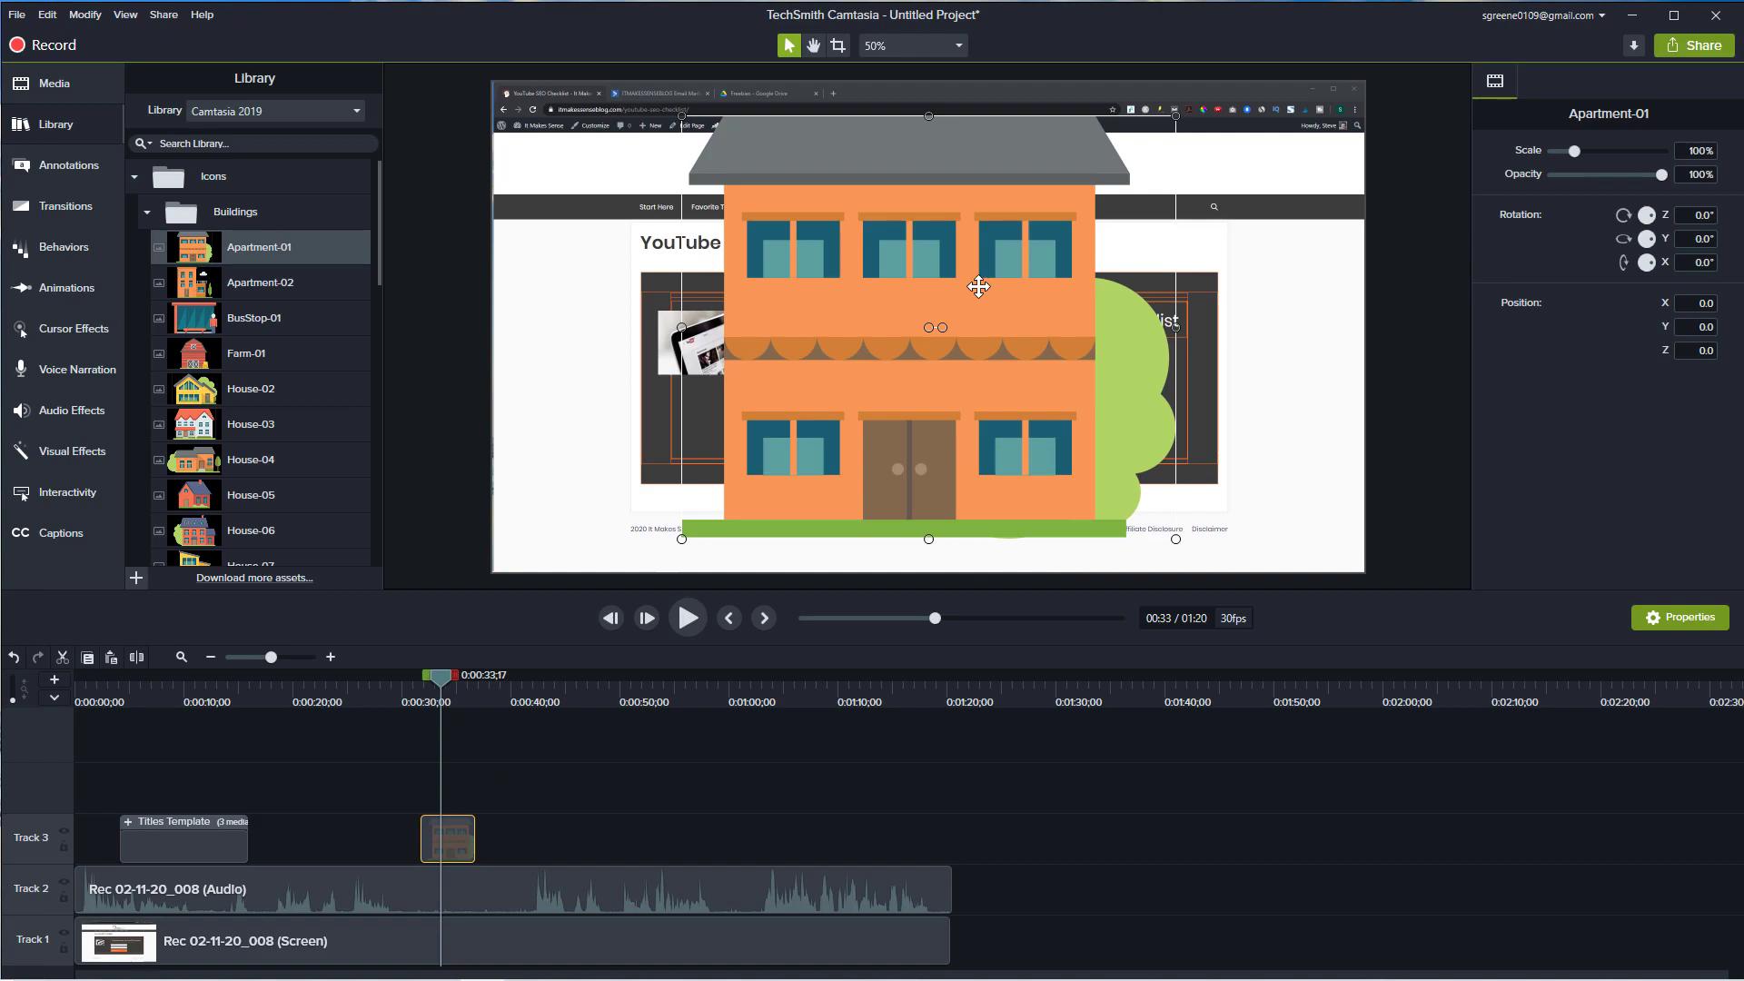
key("Delete")
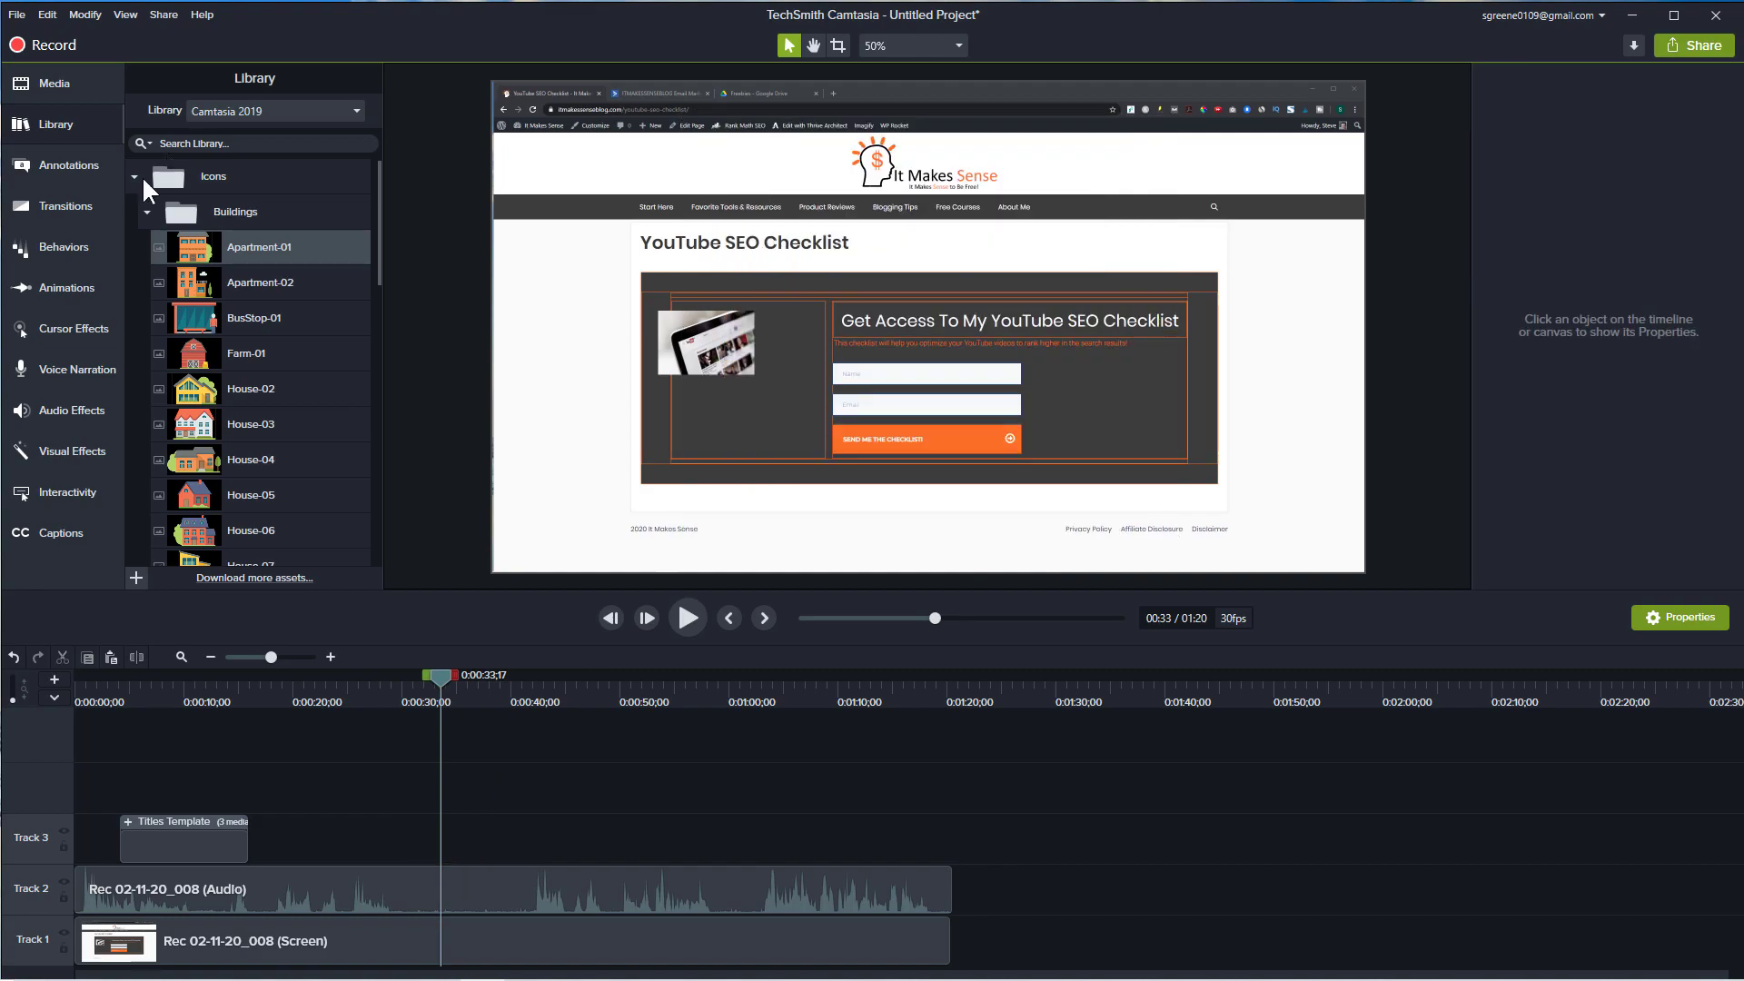
left_click(147, 211)
left_click(133, 178)
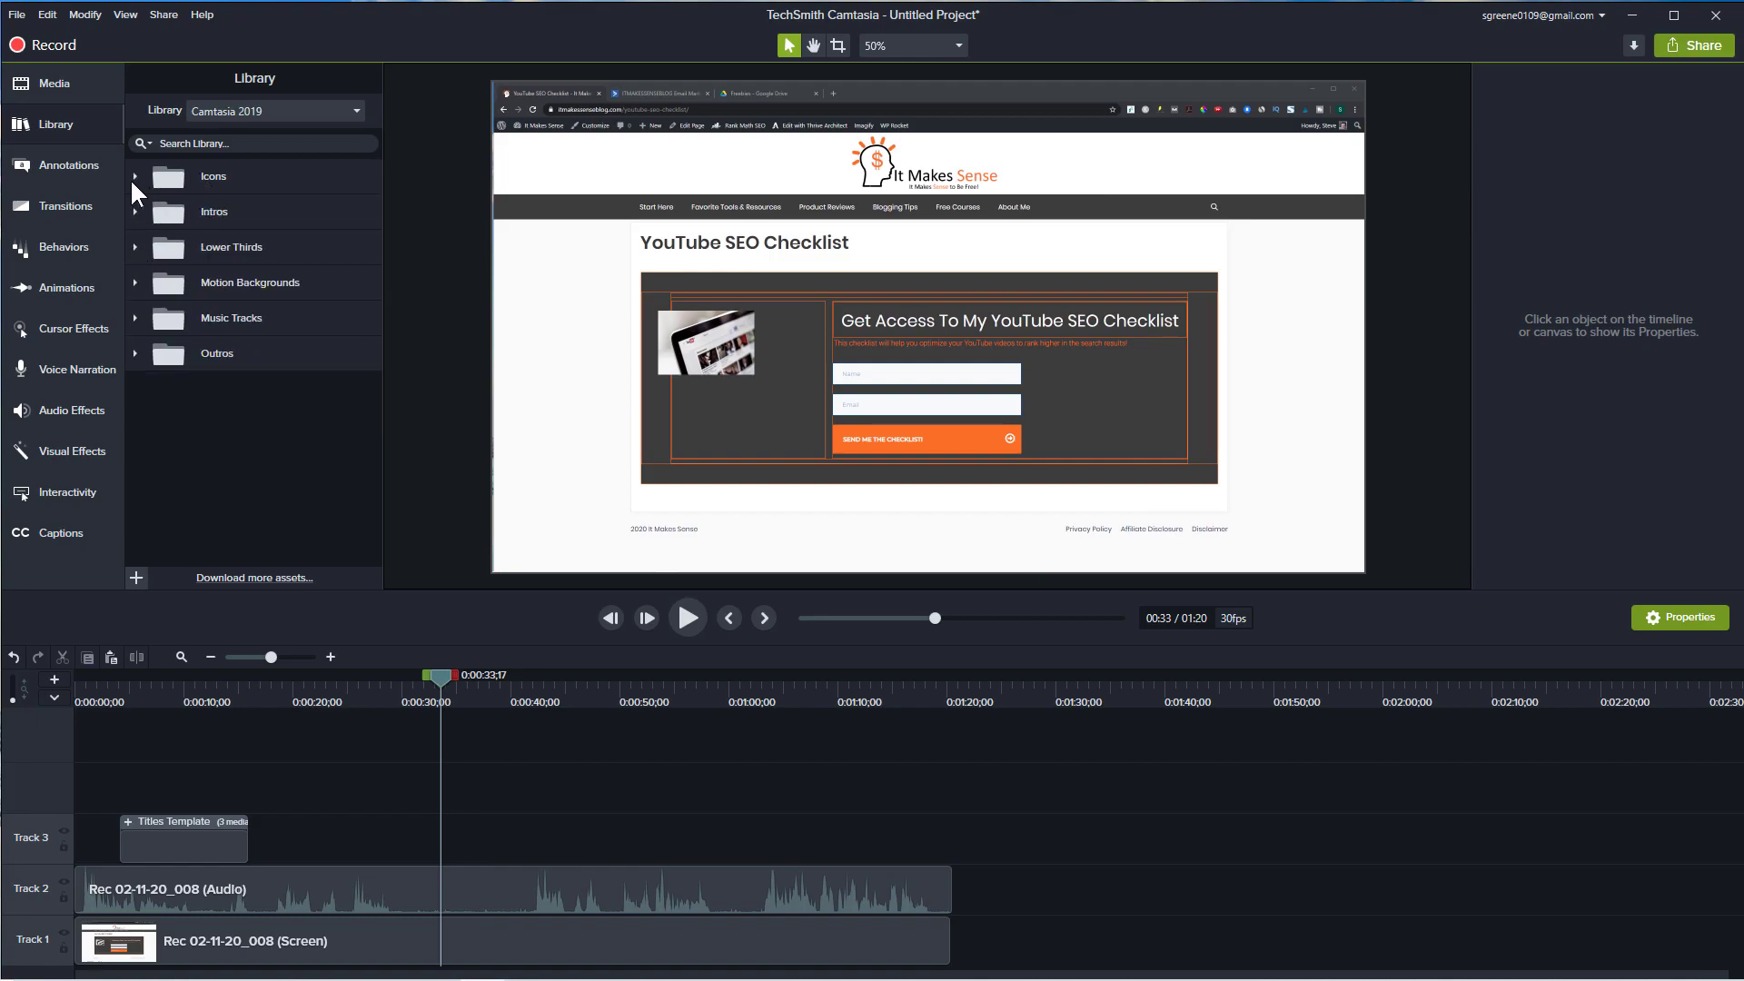
- Place the bokehdots motion background on Track 3 at about 0:00:33 and play it
left_click(134, 283)
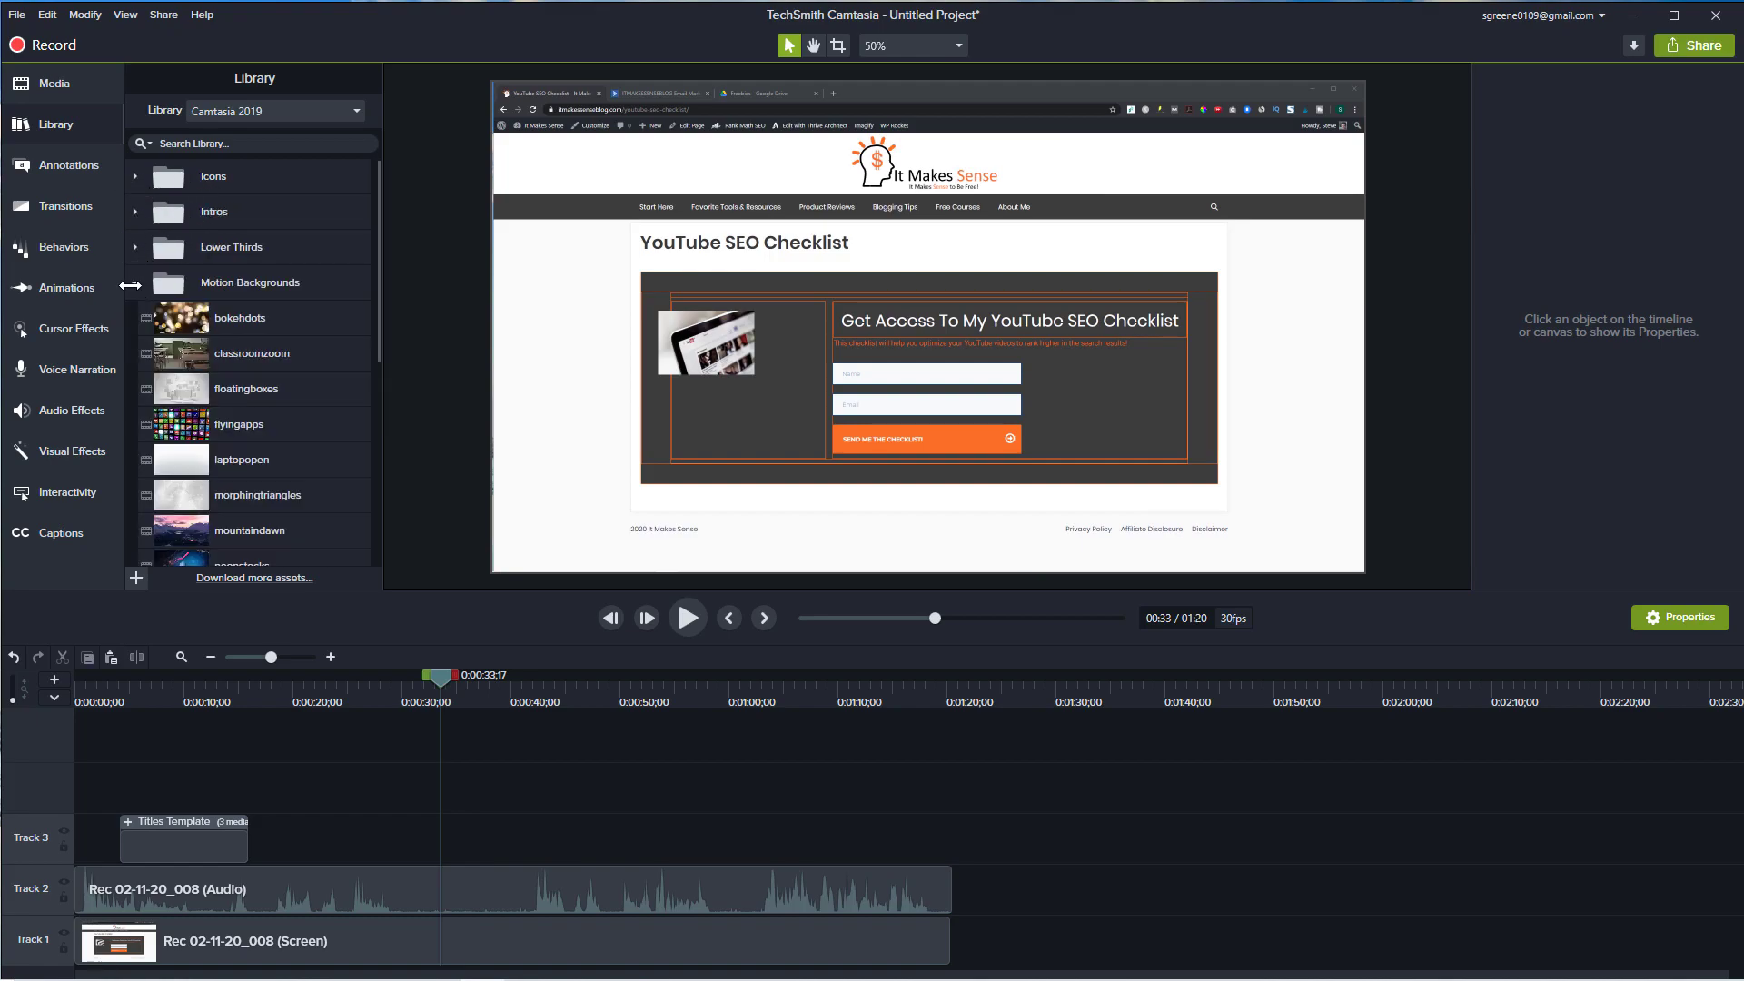
mouse_move(216, 314)
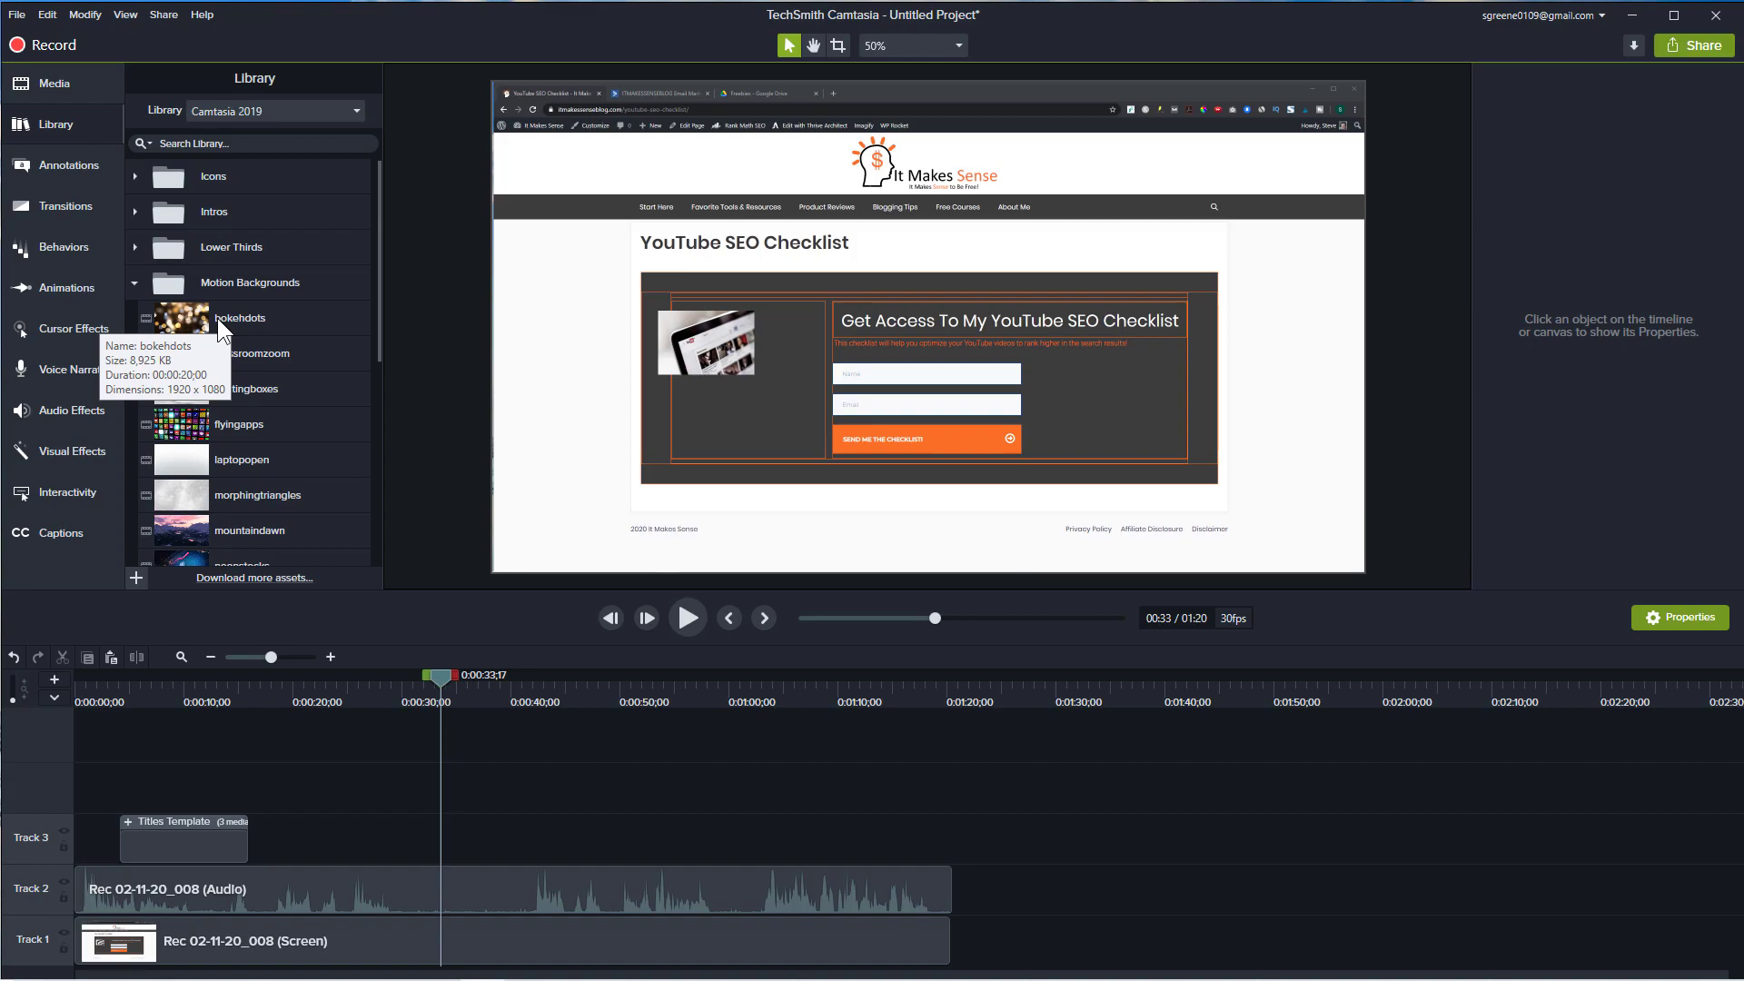
left_click_drag(218, 313, 445, 845)
key("space")
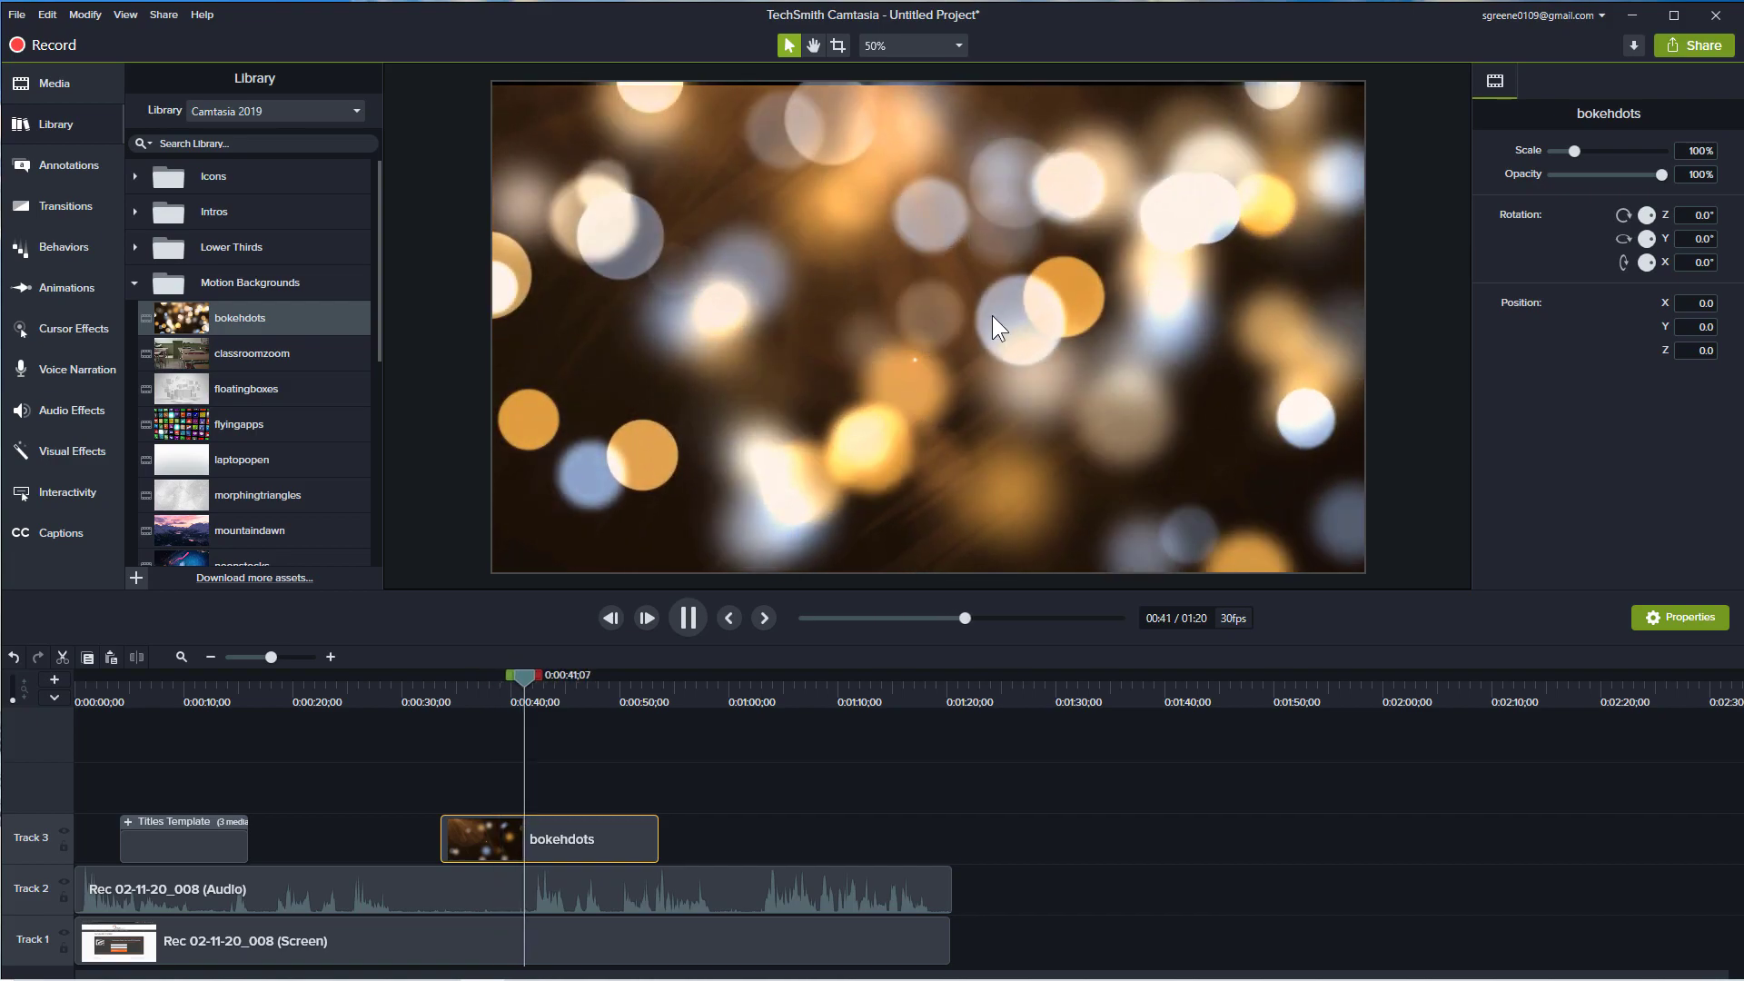
key("space")
- Silence the audio of the Rec 02-11-20_008 recording on Track 2
left_click(661, 886)
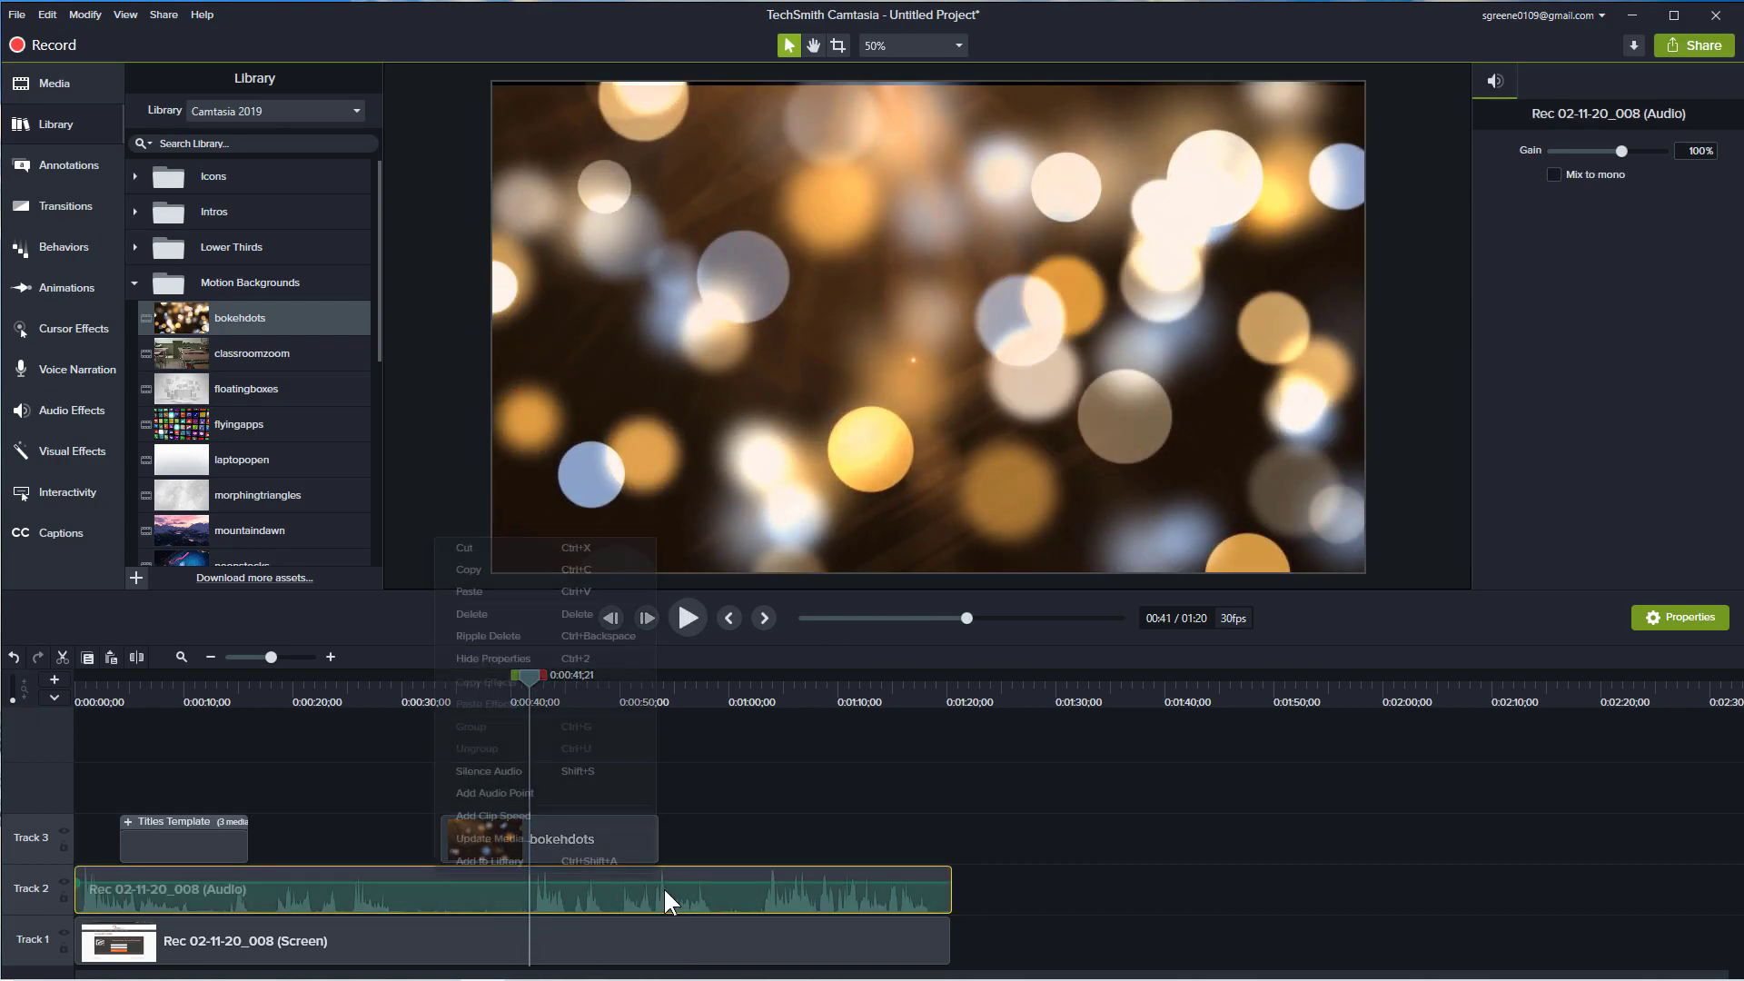
right_click(663, 886)
left_click(518, 771)
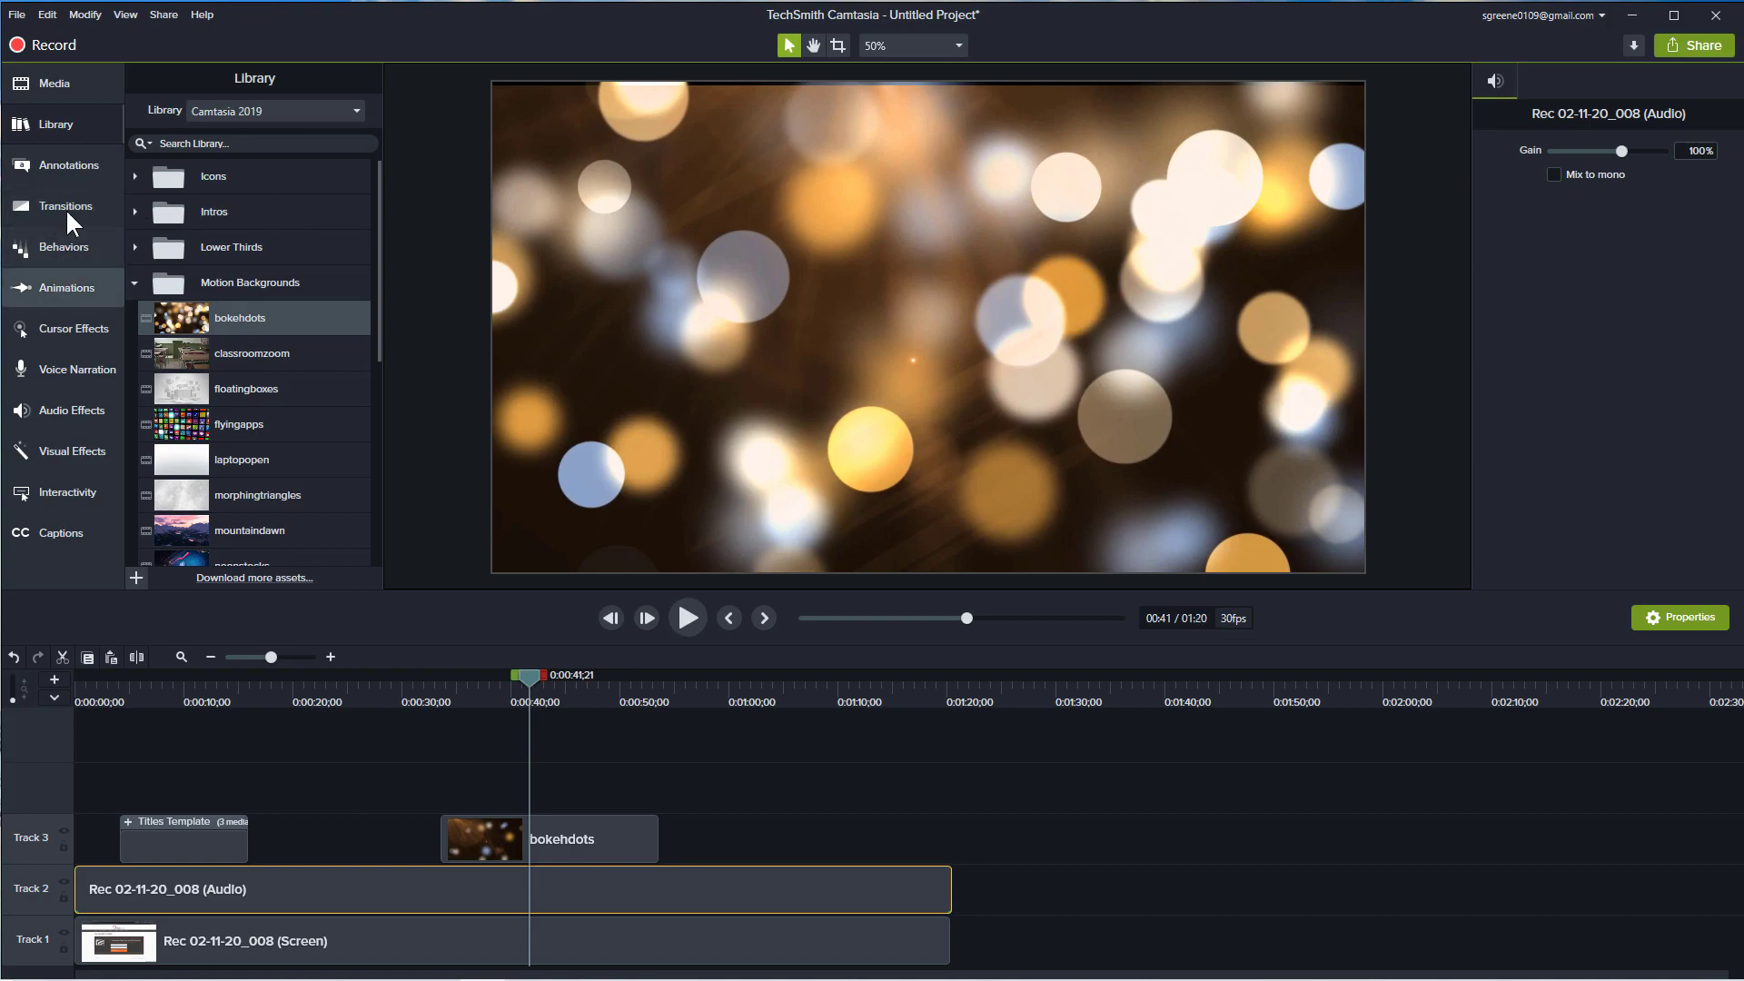
- Examine the annotation callouts in the Abstract, Bold and Urban styles, then return to the Basic style
left_click(40, 160)
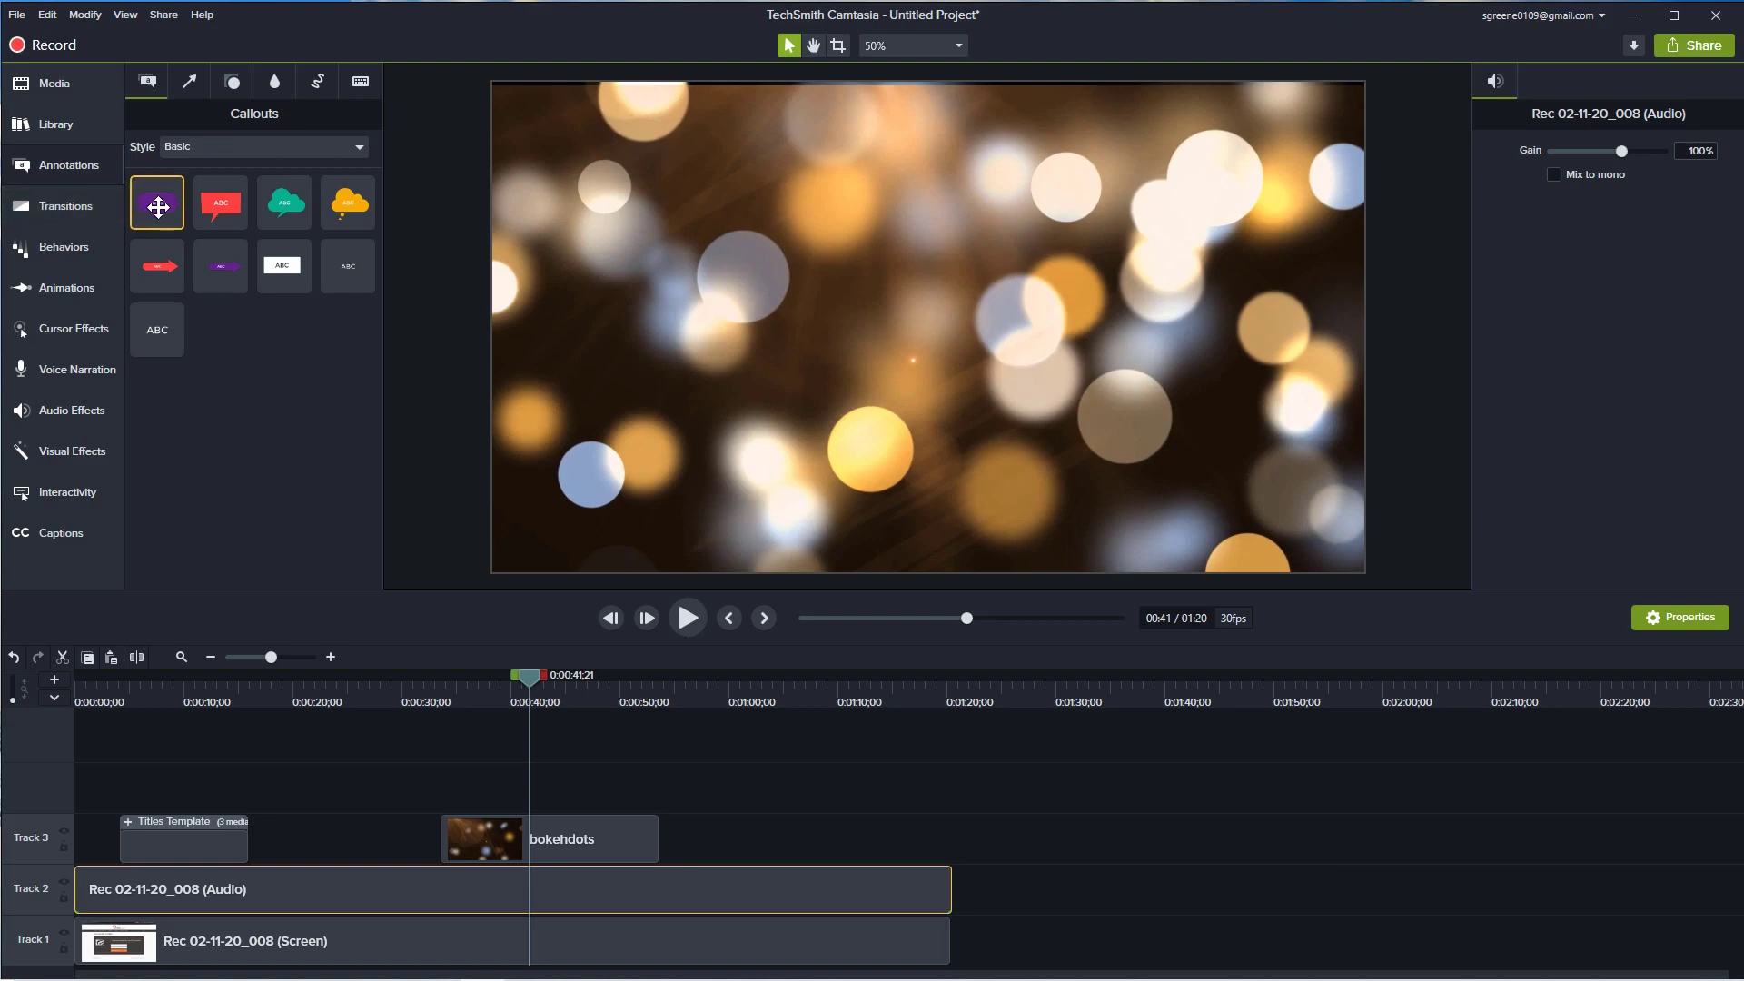
left_click(360, 148)
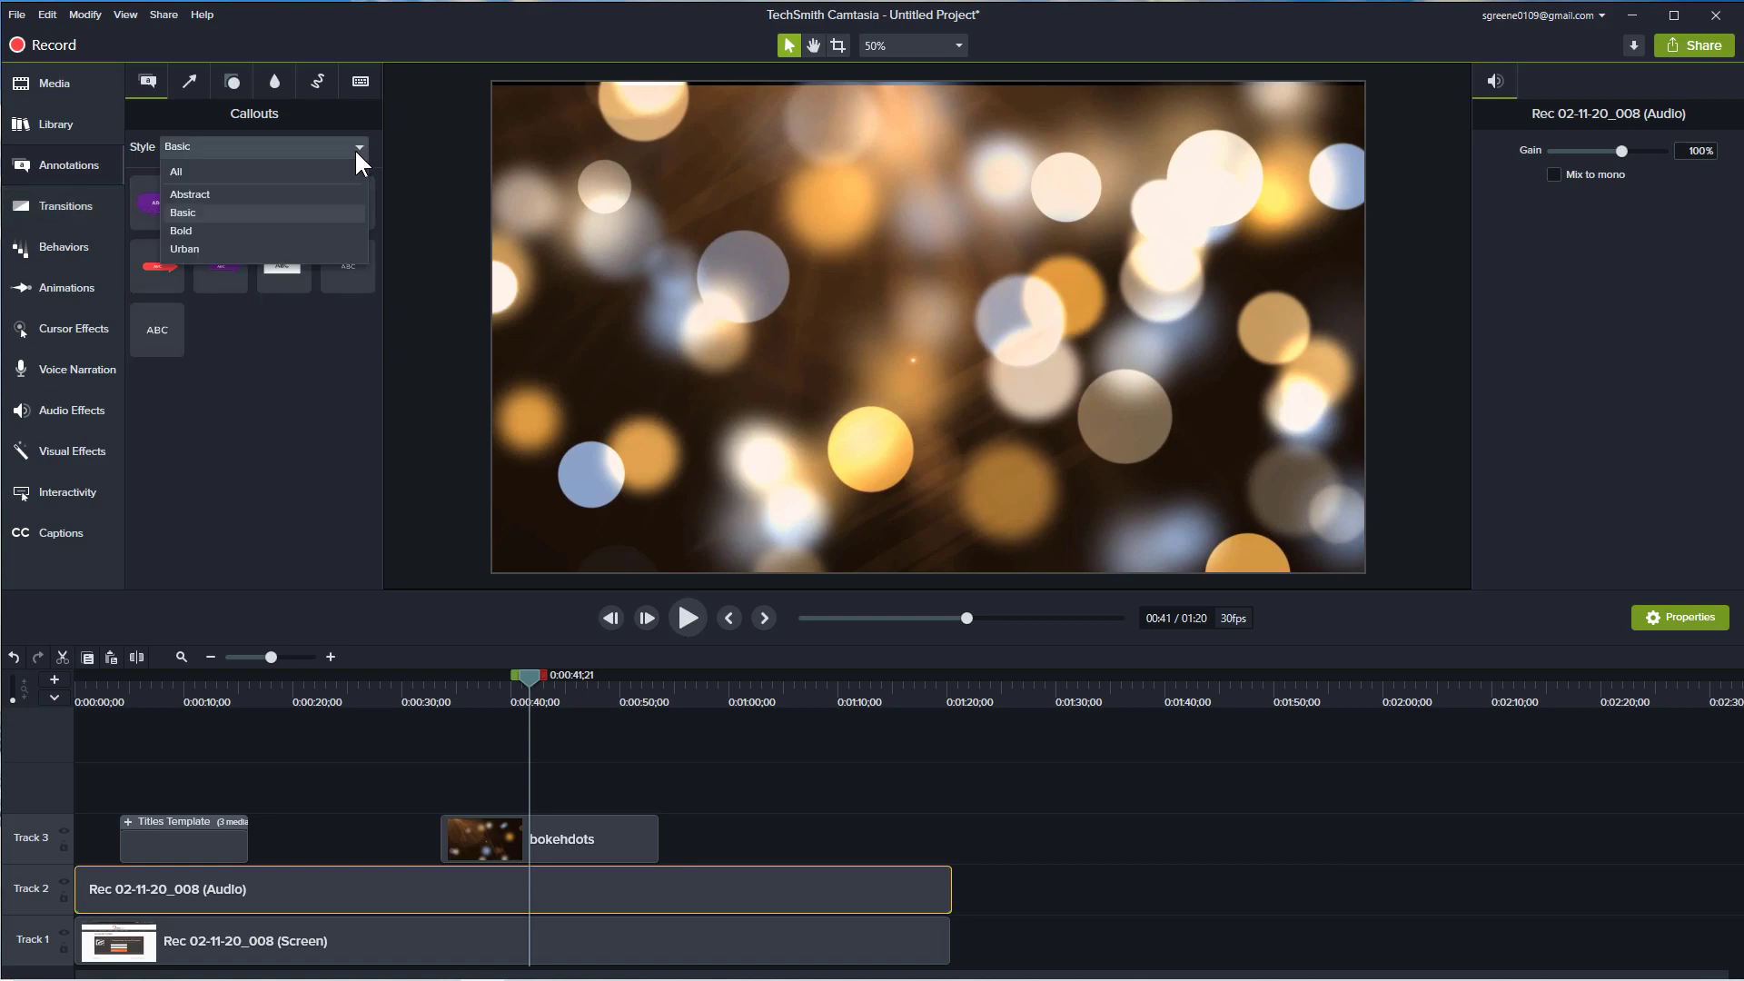
left_click(286, 194)
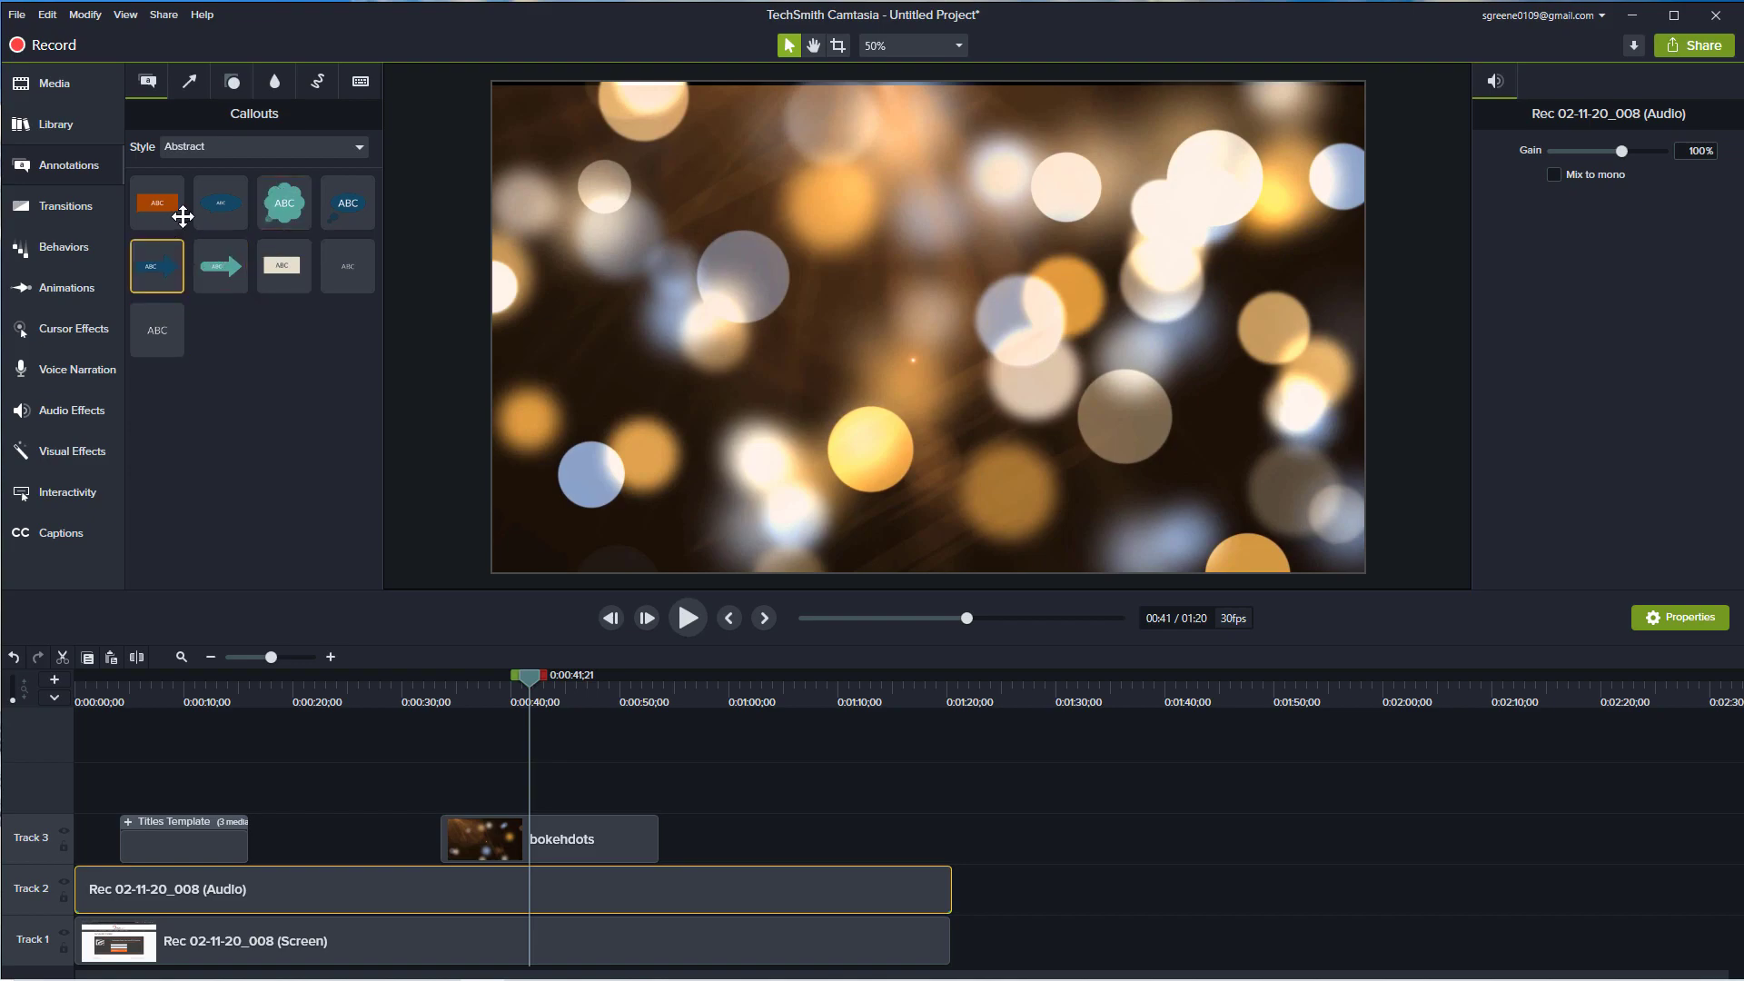
left_click(361, 146)
left_click(249, 230)
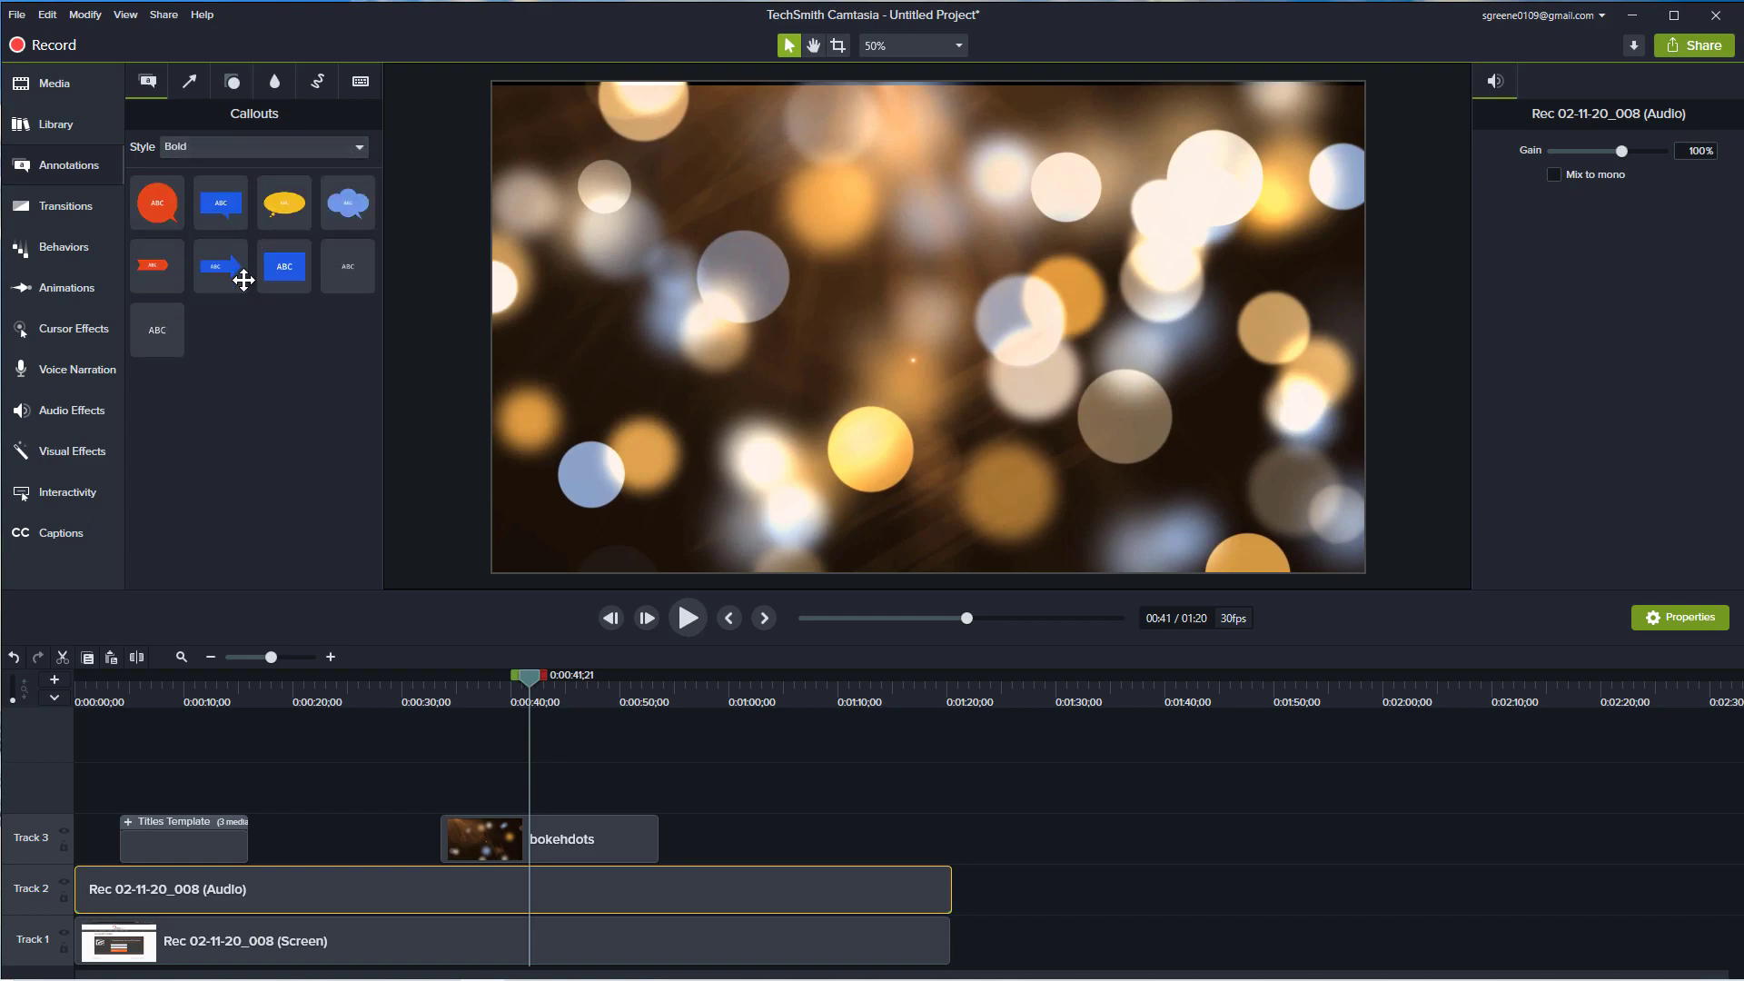
left_click(360, 147)
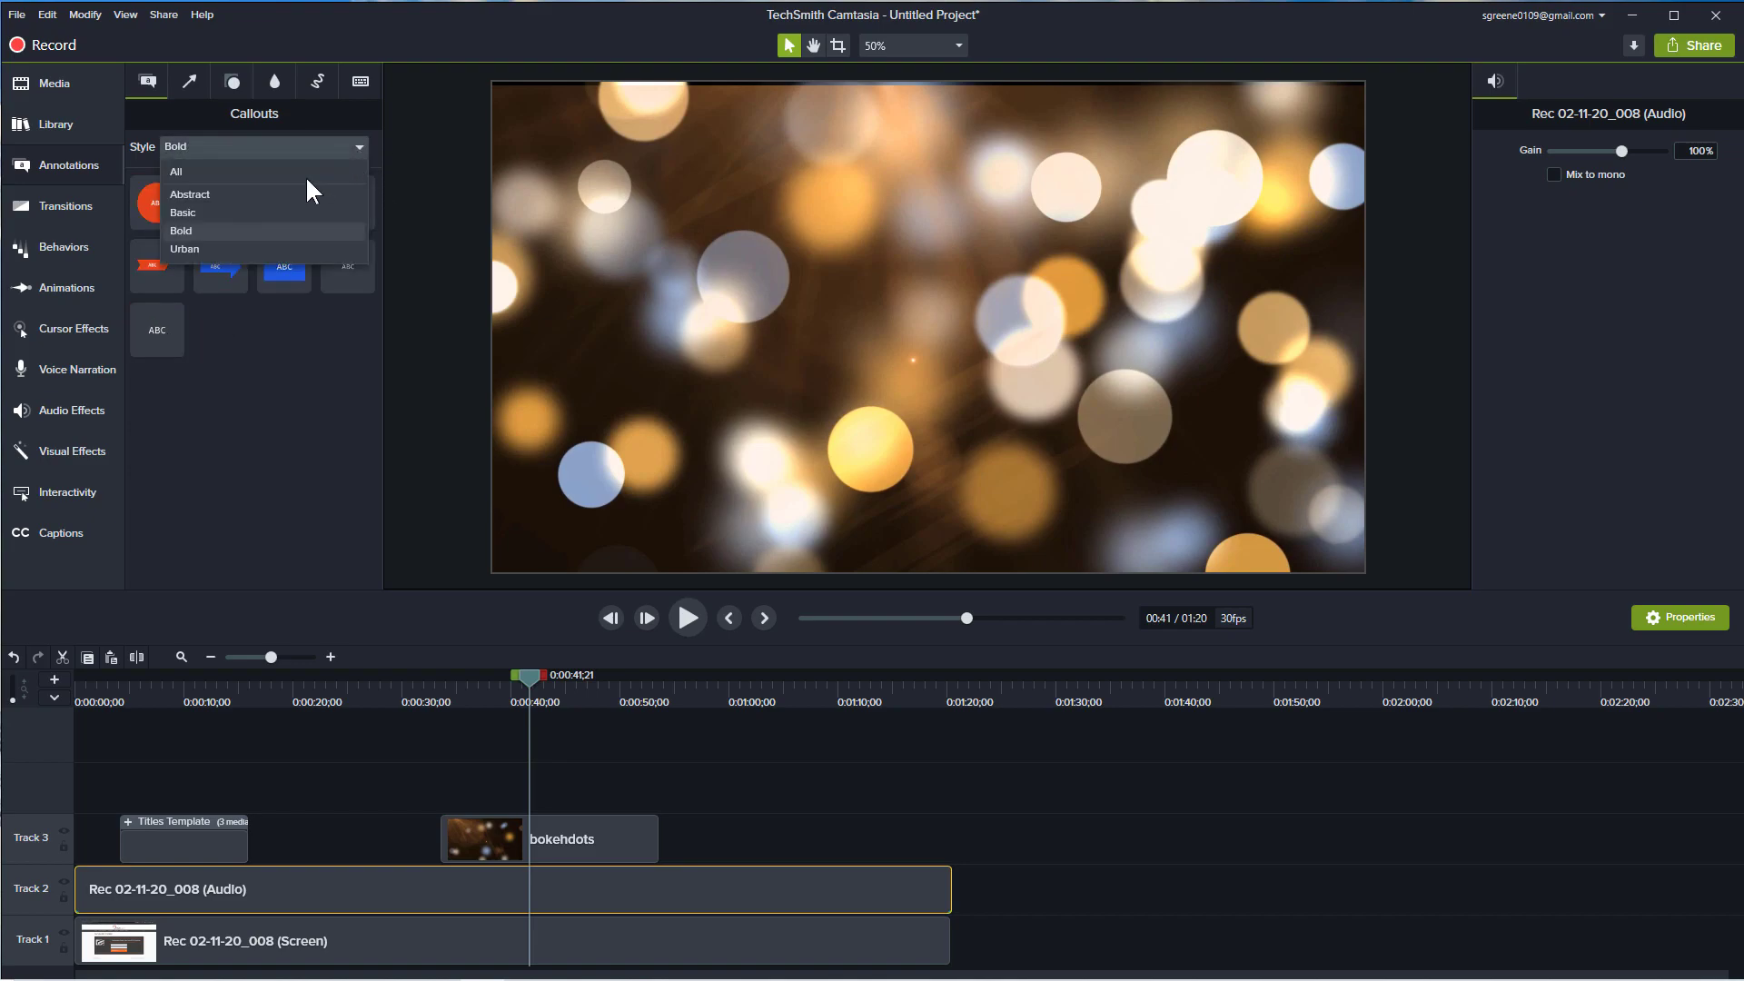
left_click(247, 248)
left_click(352, 146)
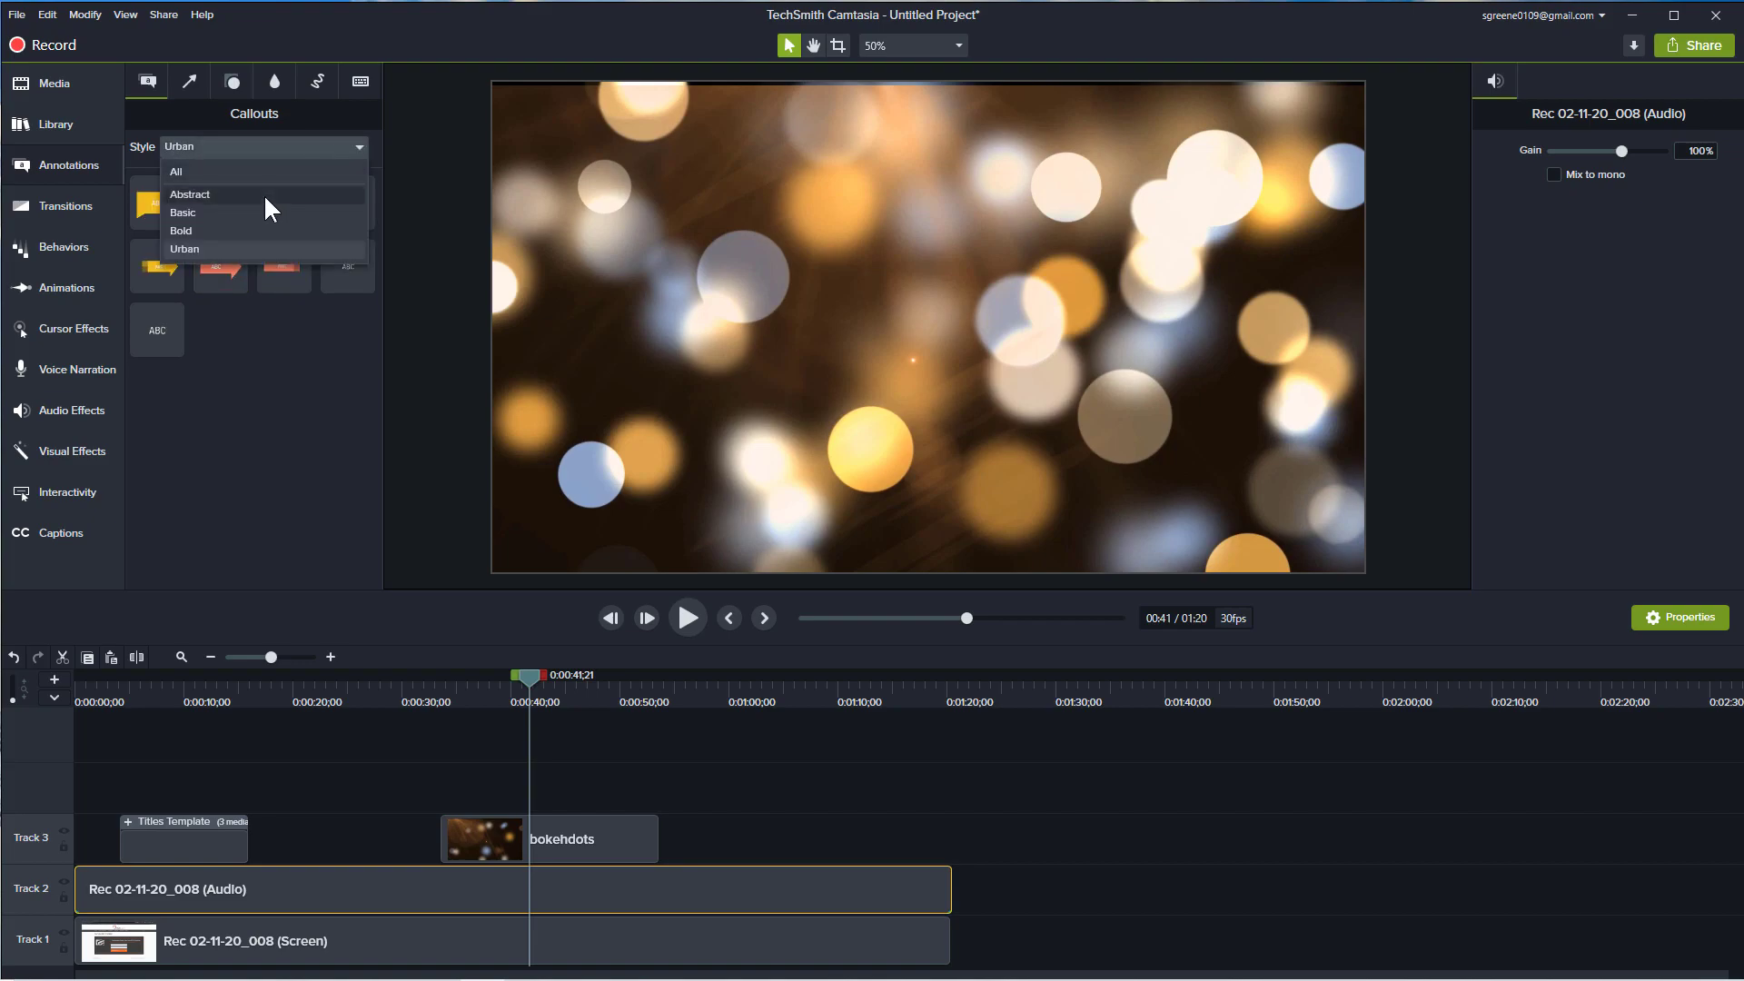
left_click(263, 193)
left_click(353, 144)
left_click(263, 213)
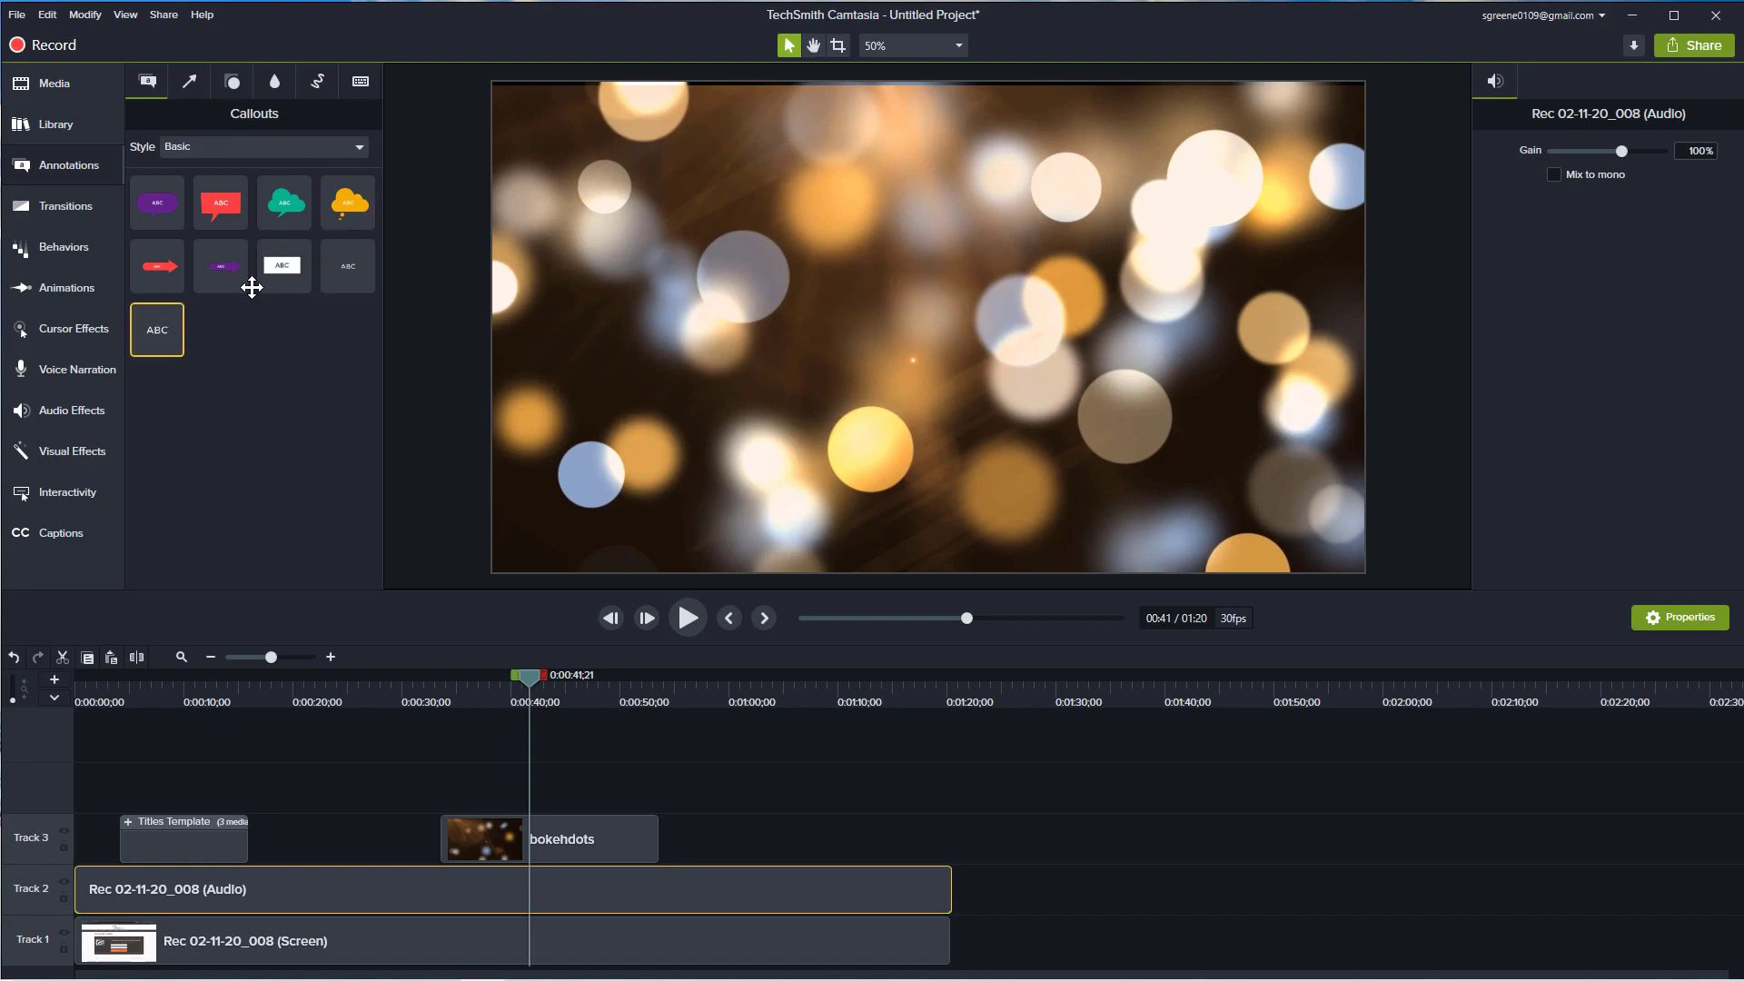
- Add the white Basic text rectangle callout over the bokehdots background at about 0:00:41 and fill it with magenta
mouse_move(276, 263)
left_mouse_down()
mouse_move(513, 199)
mouse_move(781, 207)
mouse_move(281, 265)
mouse_move(854, 234)
mouse_move(917, 293)
mouse_move(946, 293)
mouse_move(605, 164)
left_mouse_up()
left_click_drag(955, 271, 1064, 331)
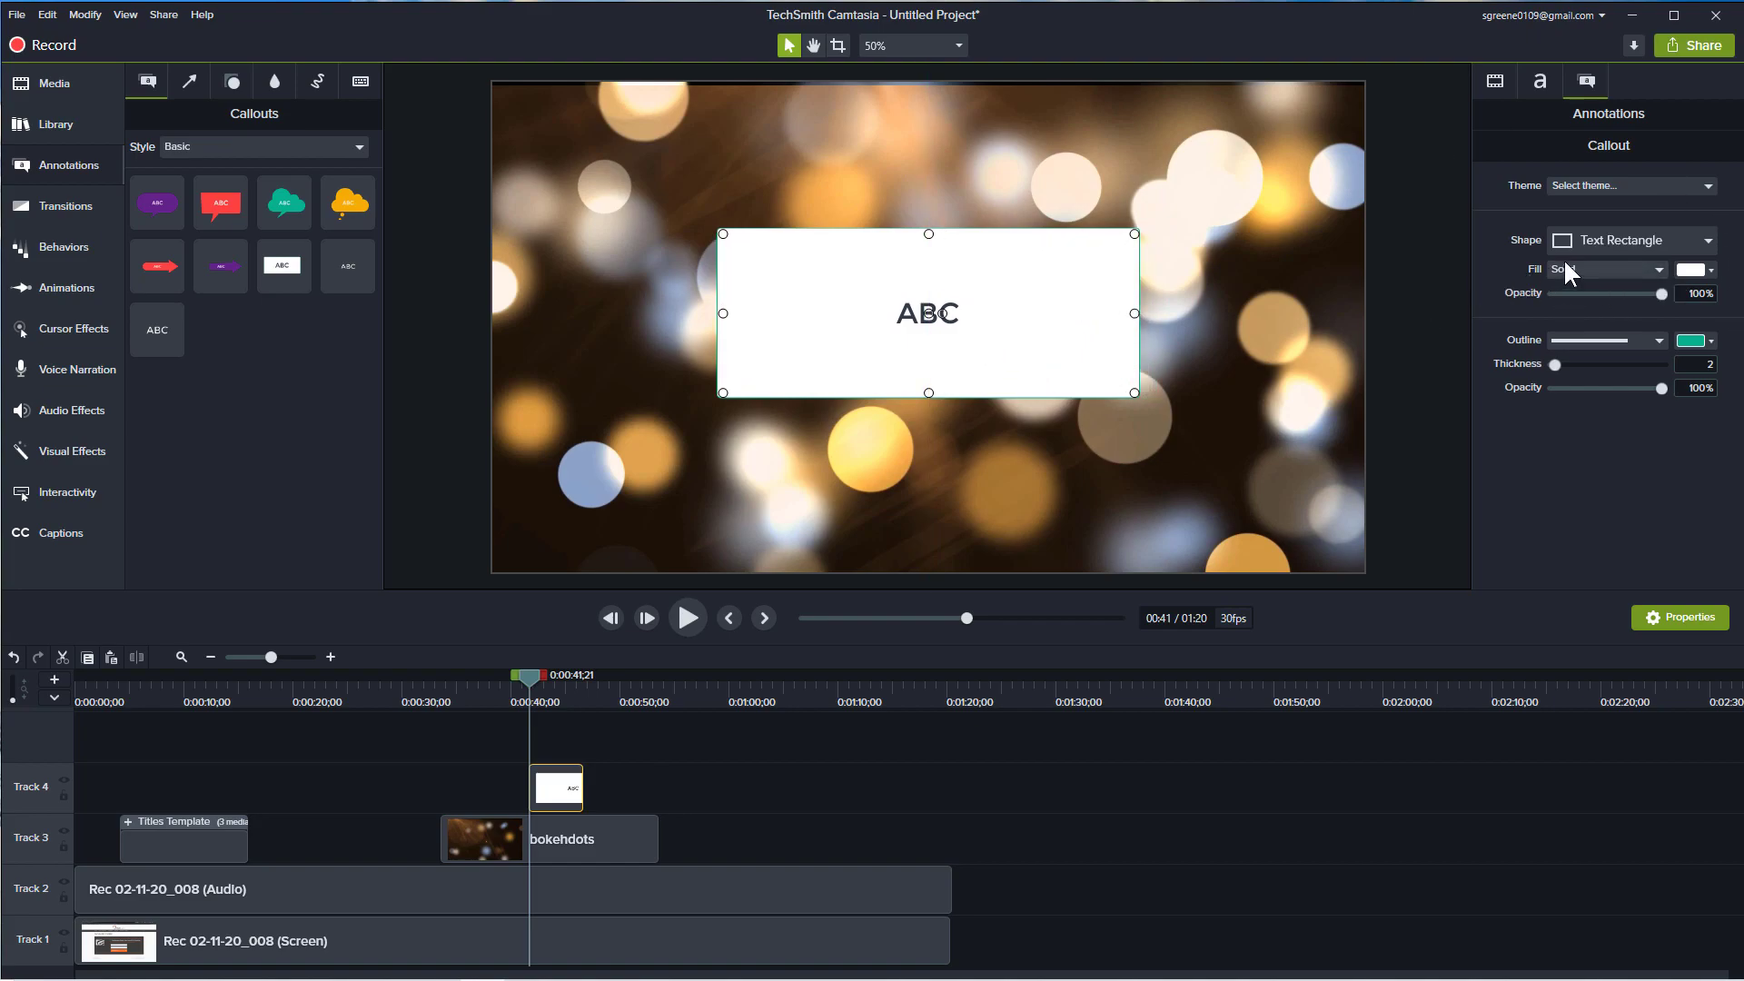
left_click(1711, 271)
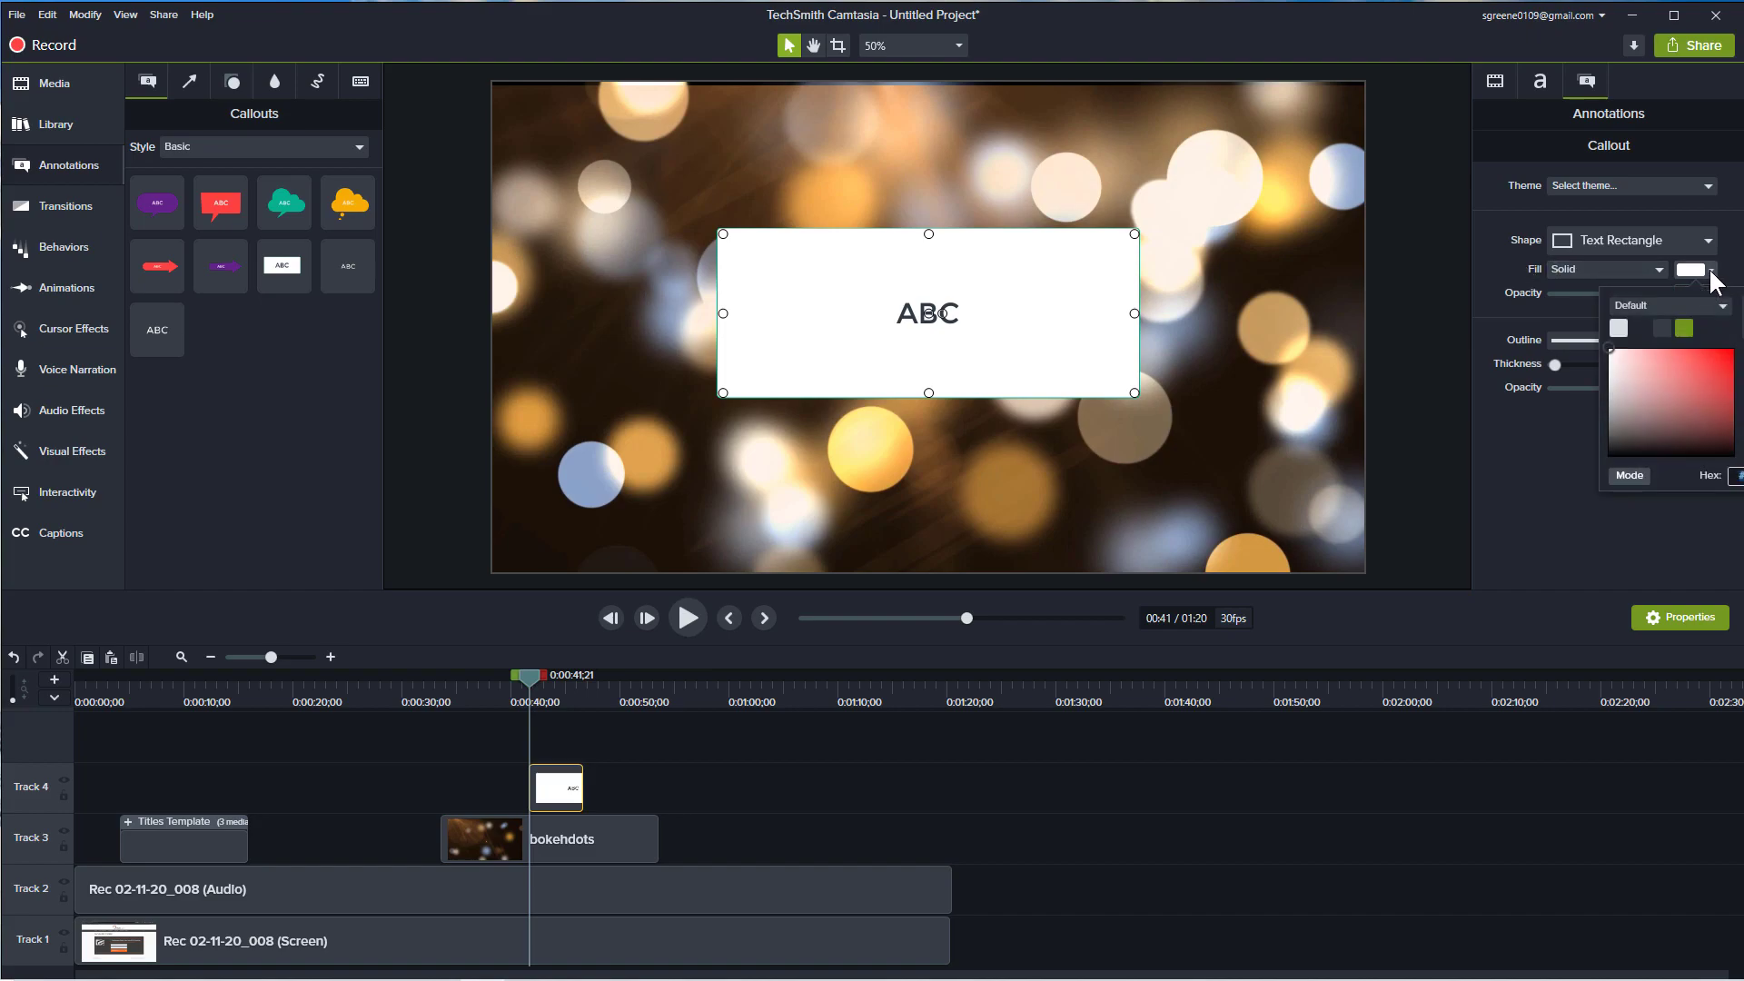
left_click_drag(1743, 363, 1743, 437)
left_click(1724, 354)
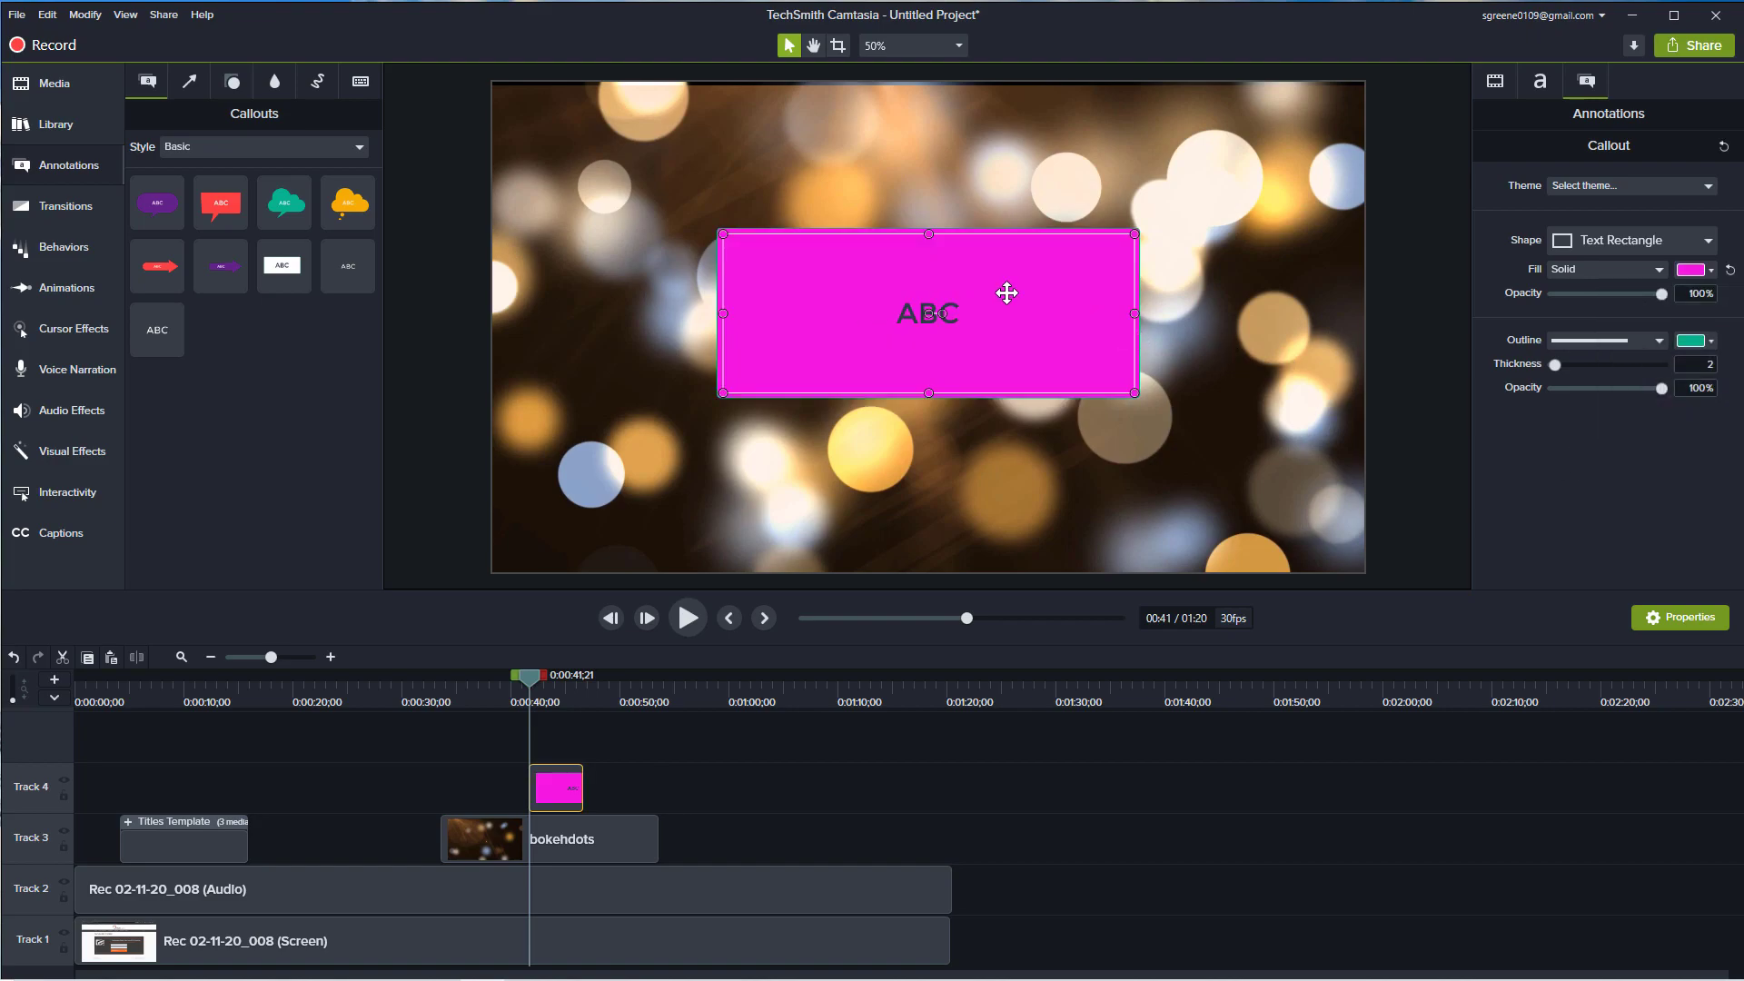
- Set the callout text's font to Broadway BT and its colour to white
double_click(917, 314)
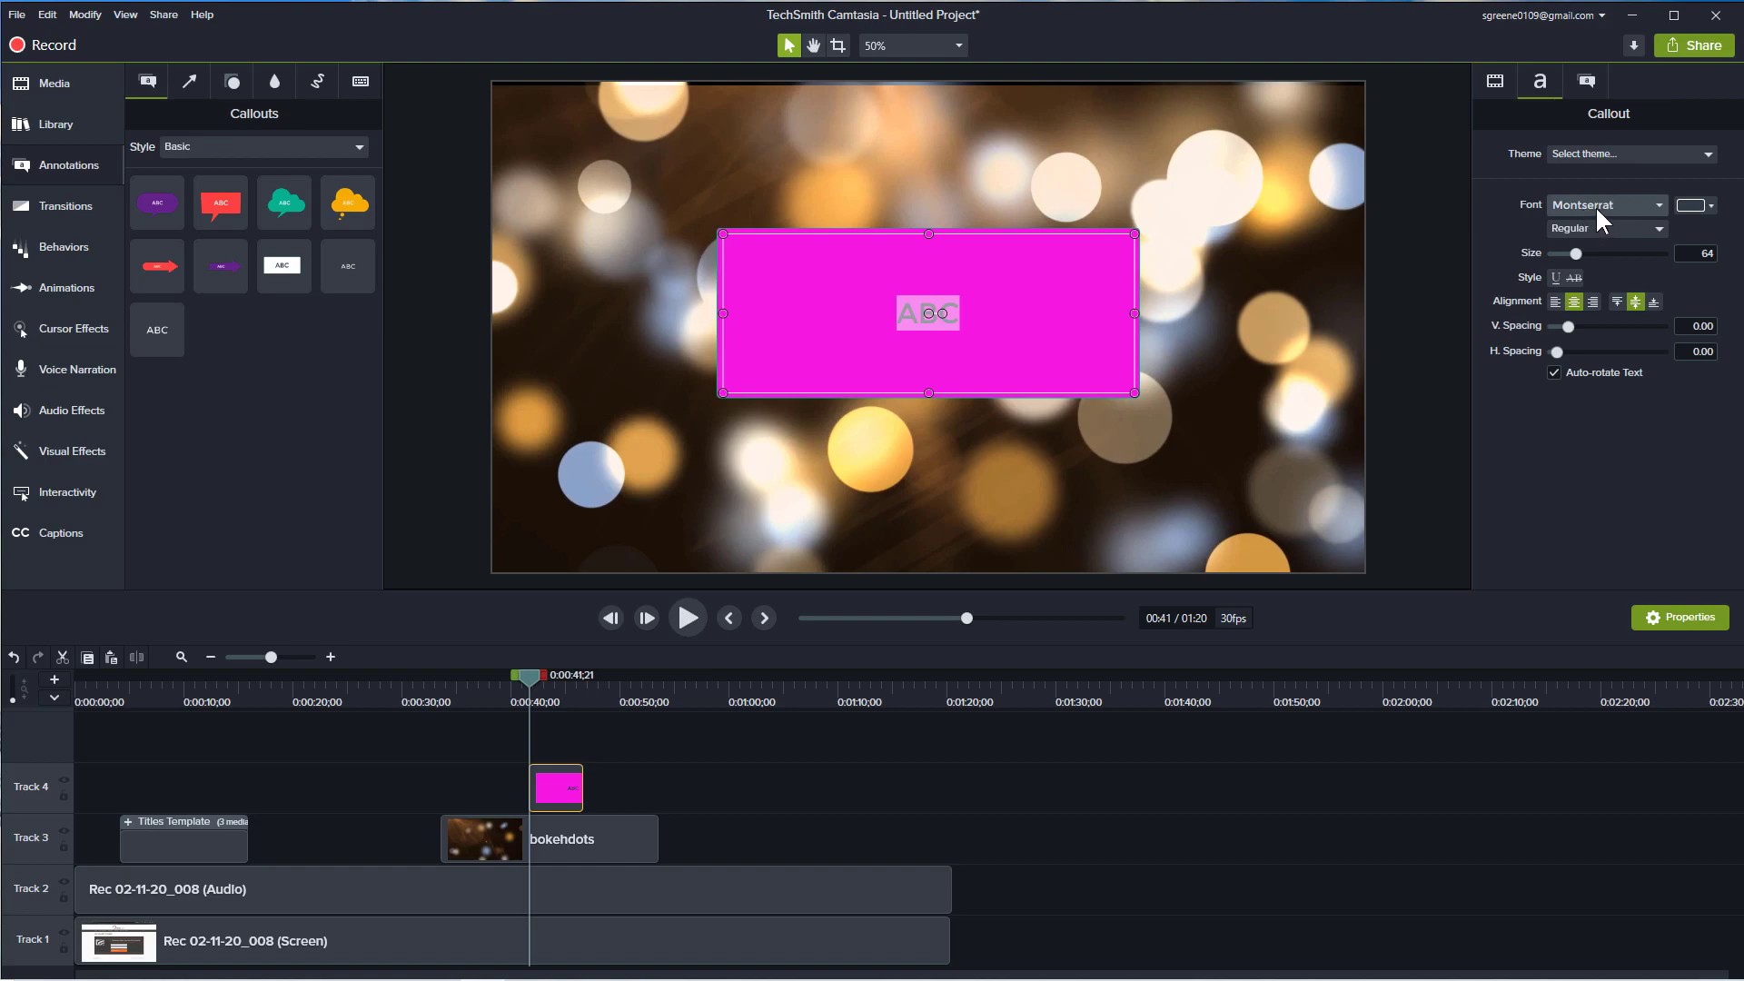
left_click(1659, 200)
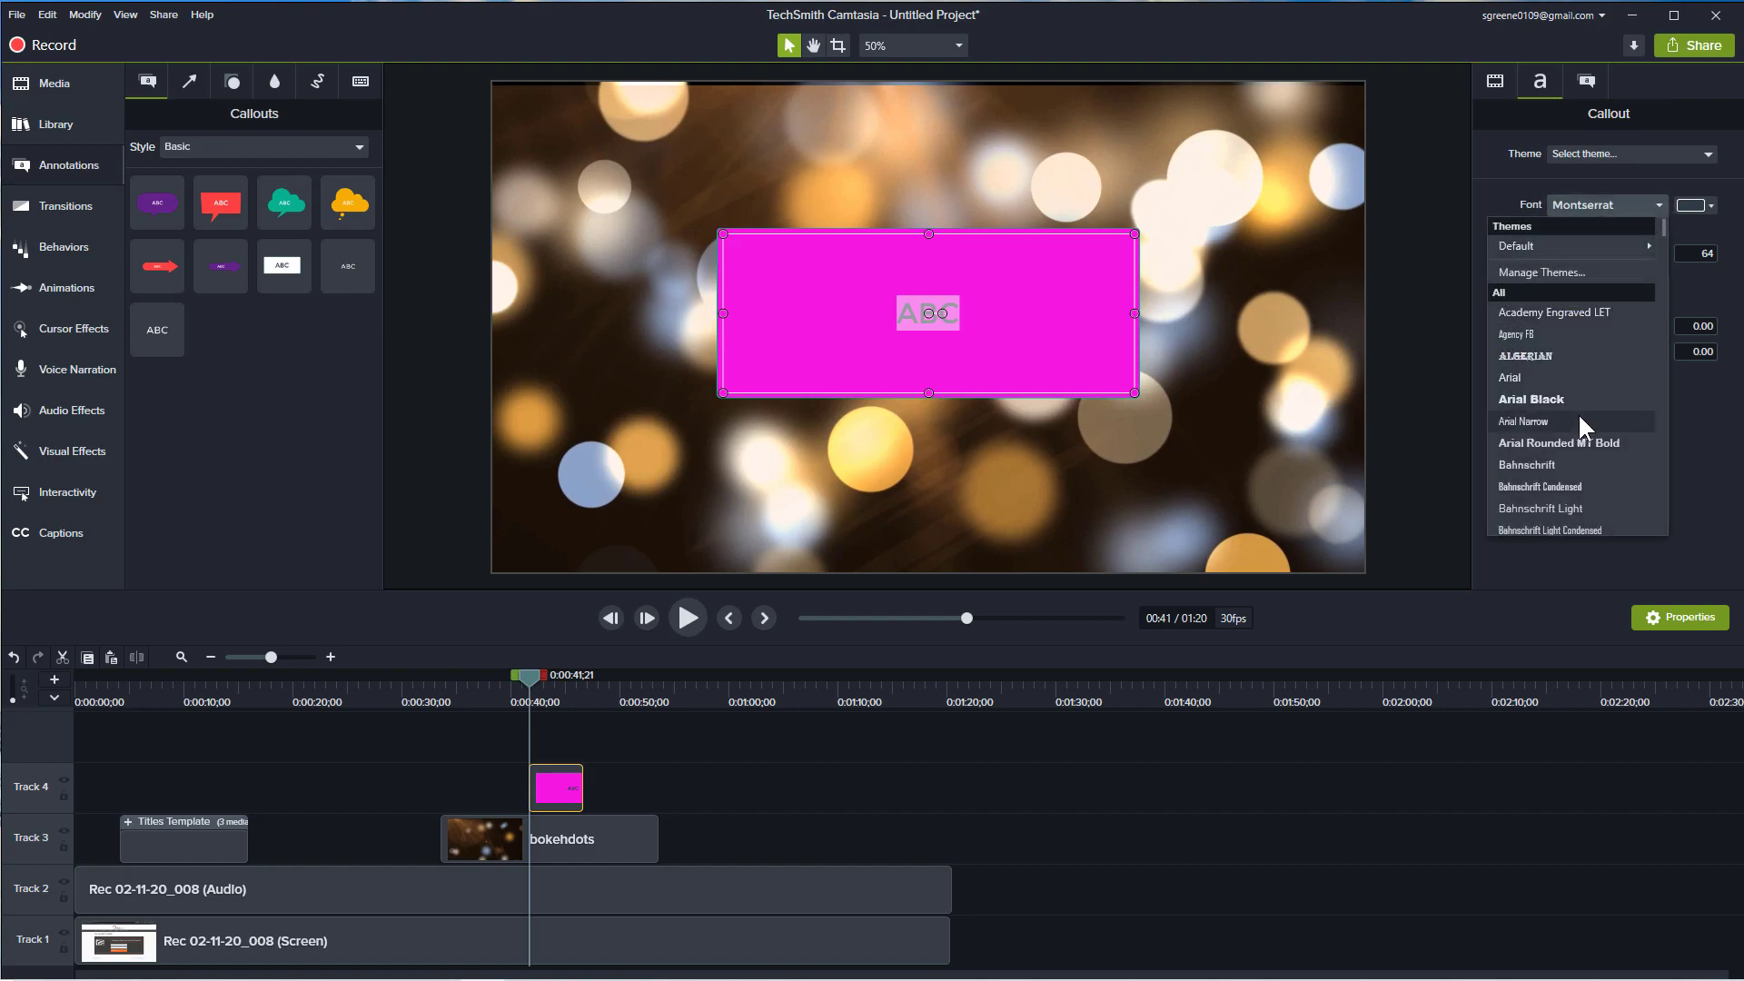
scroll(1576, 411, "down", 6)
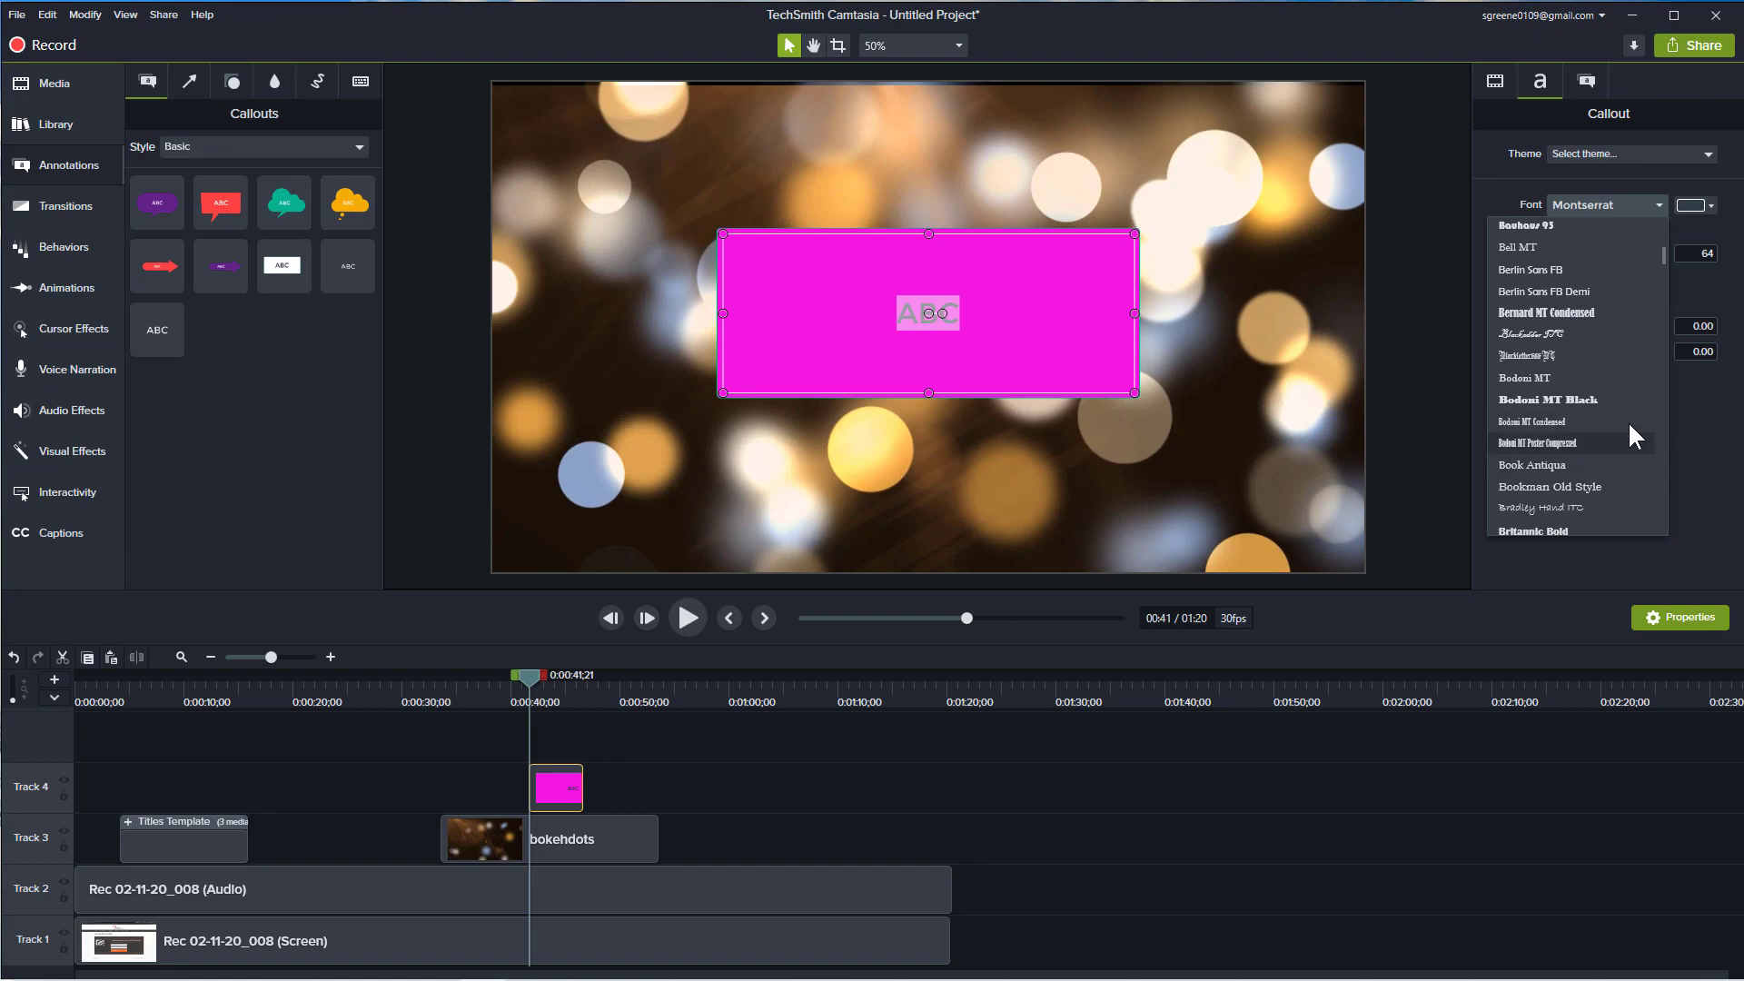
scroll(1576, 443, "down", 2)
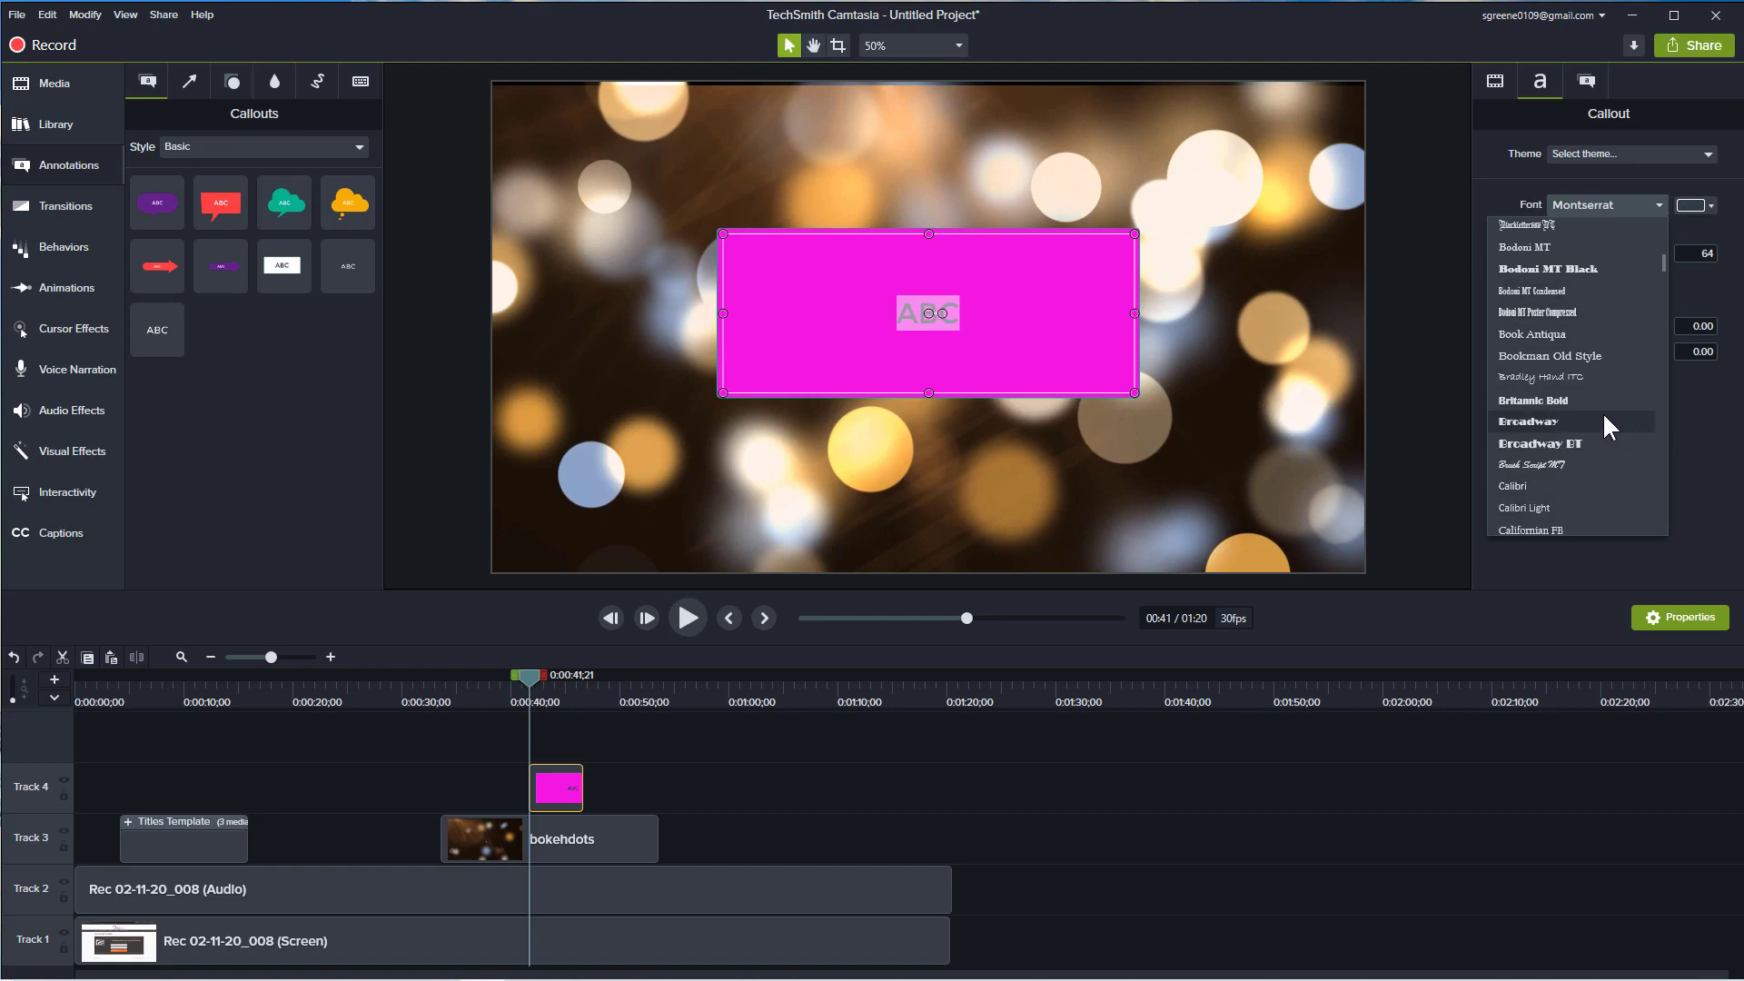
left_click(1551, 442)
left_click(1711, 207)
left_click_drag(1645, 358, 1601, 271)
left_click(1207, 325)
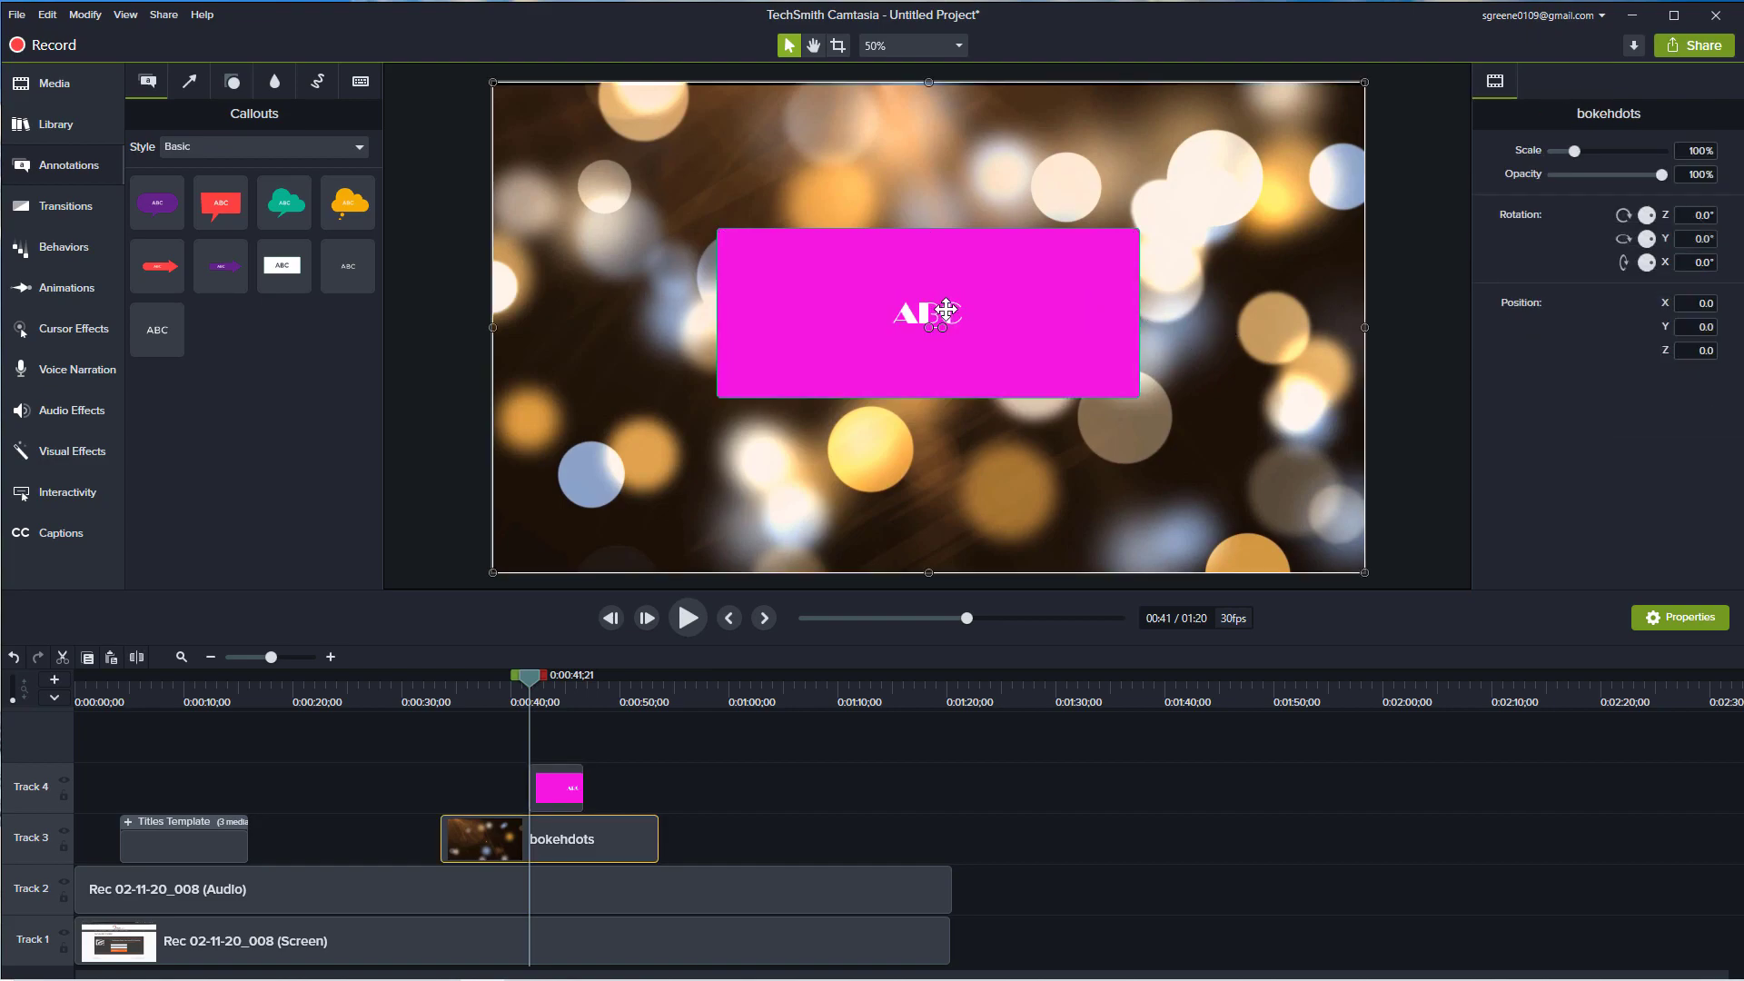
- Replace the callout's placeholder text with "Title"
left_click(949, 311)
type("Title")
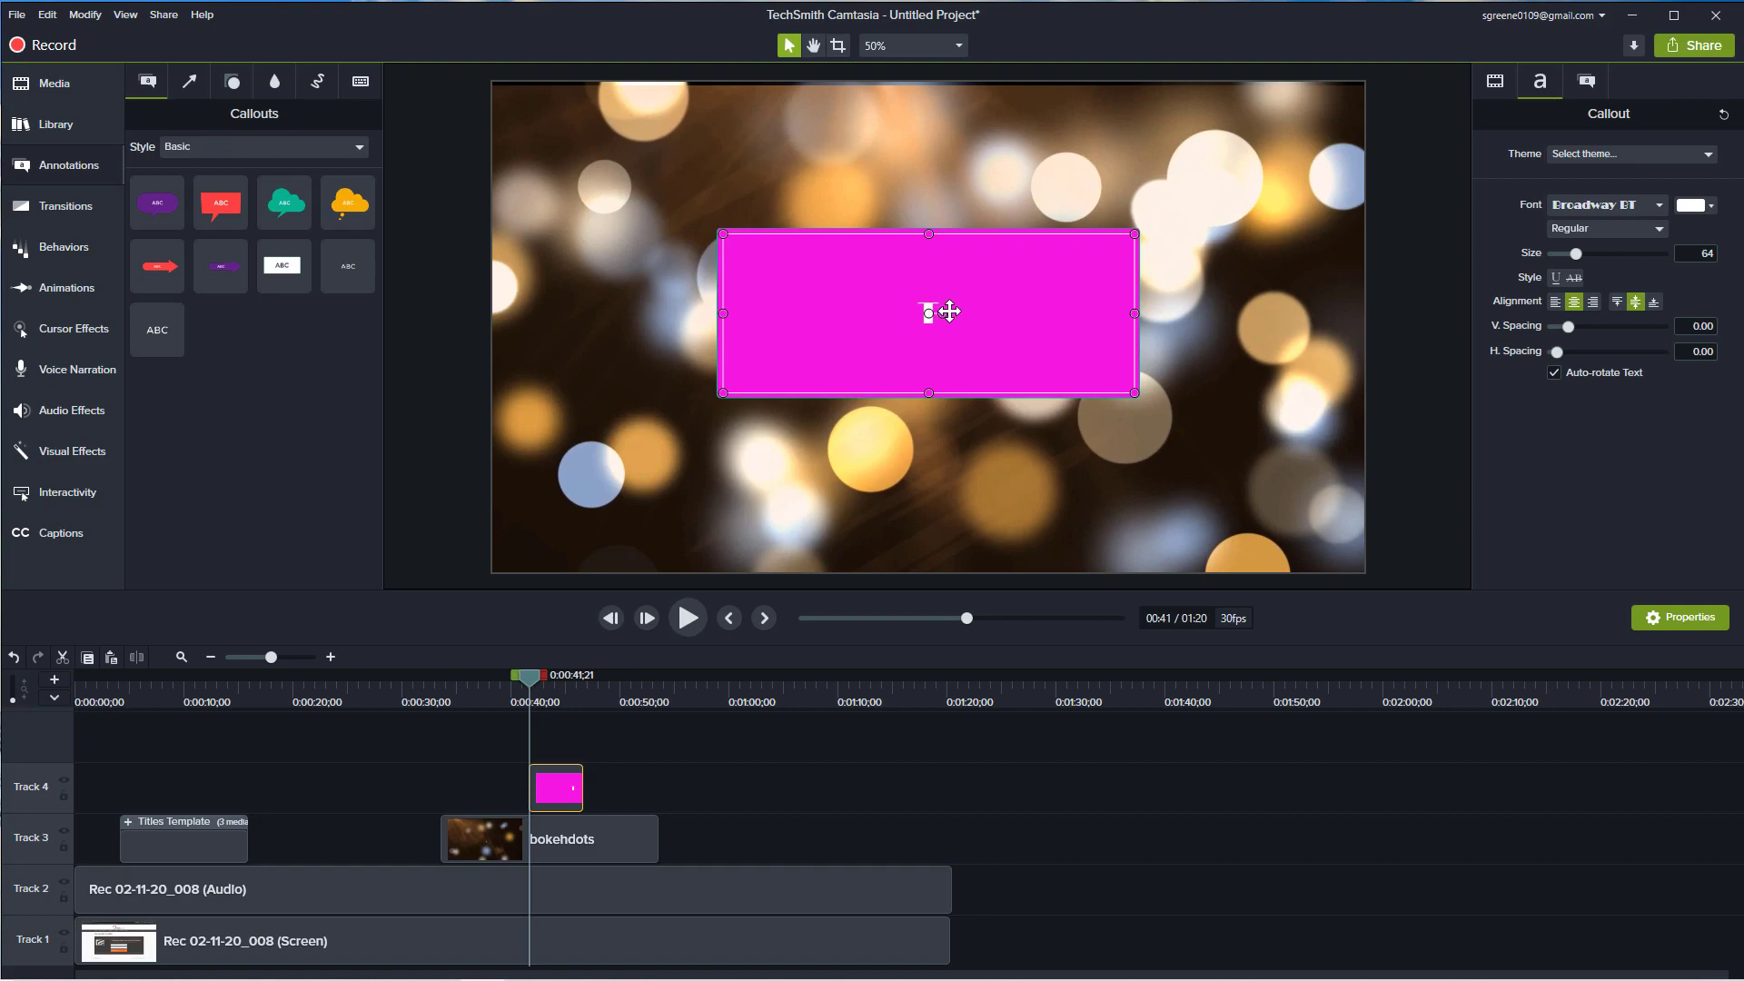
left_click(1210, 432)
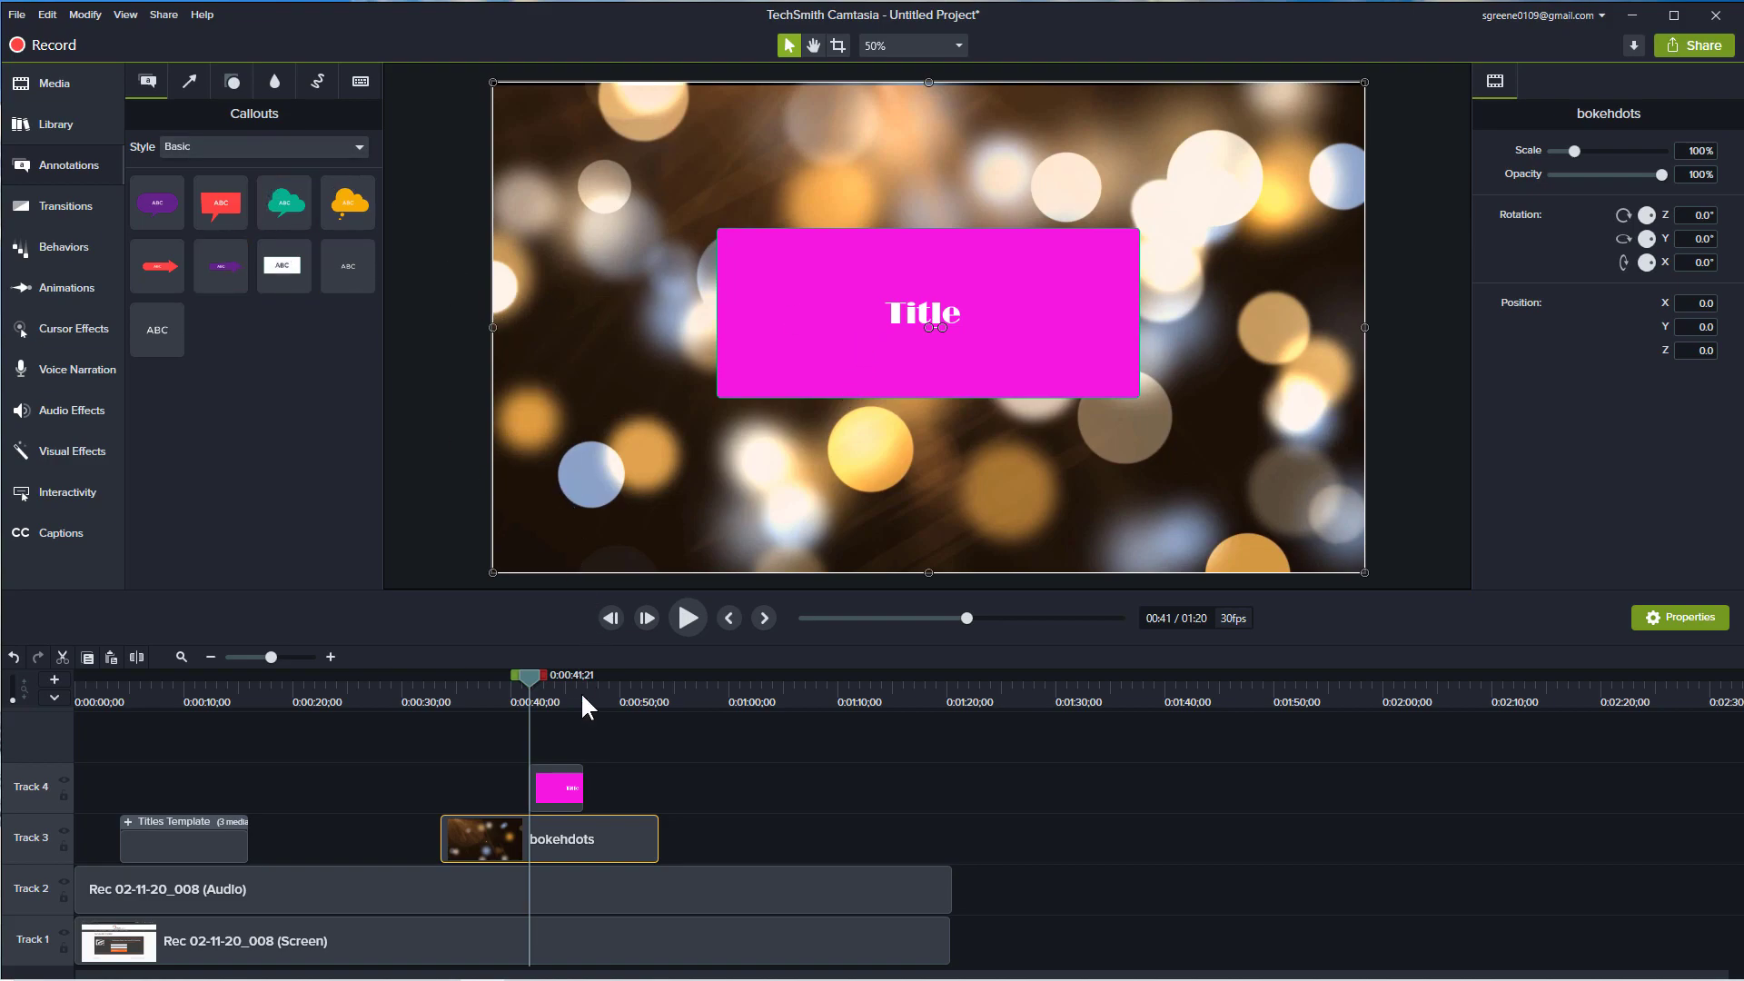
- Apply the Cursor Highlight effect to the screen recording on Track 1 and preview it at about 0:01:01
left_click_drag(531, 677, 349, 718)
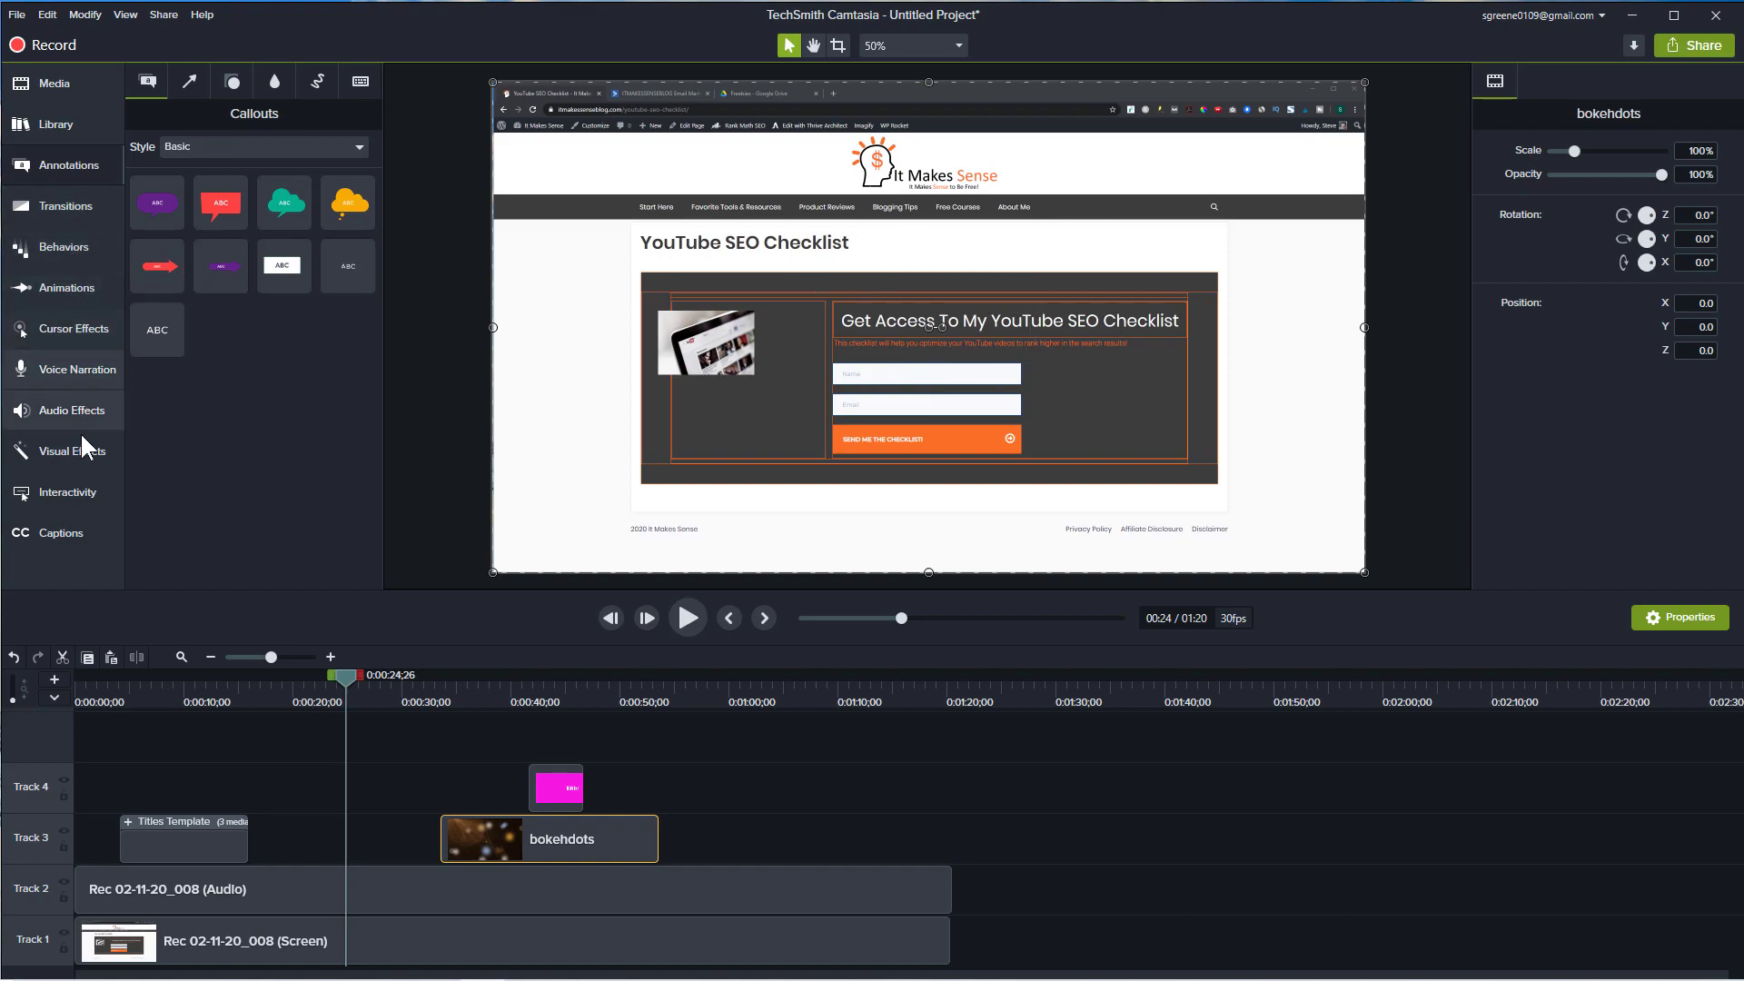
left_click(67, 329)
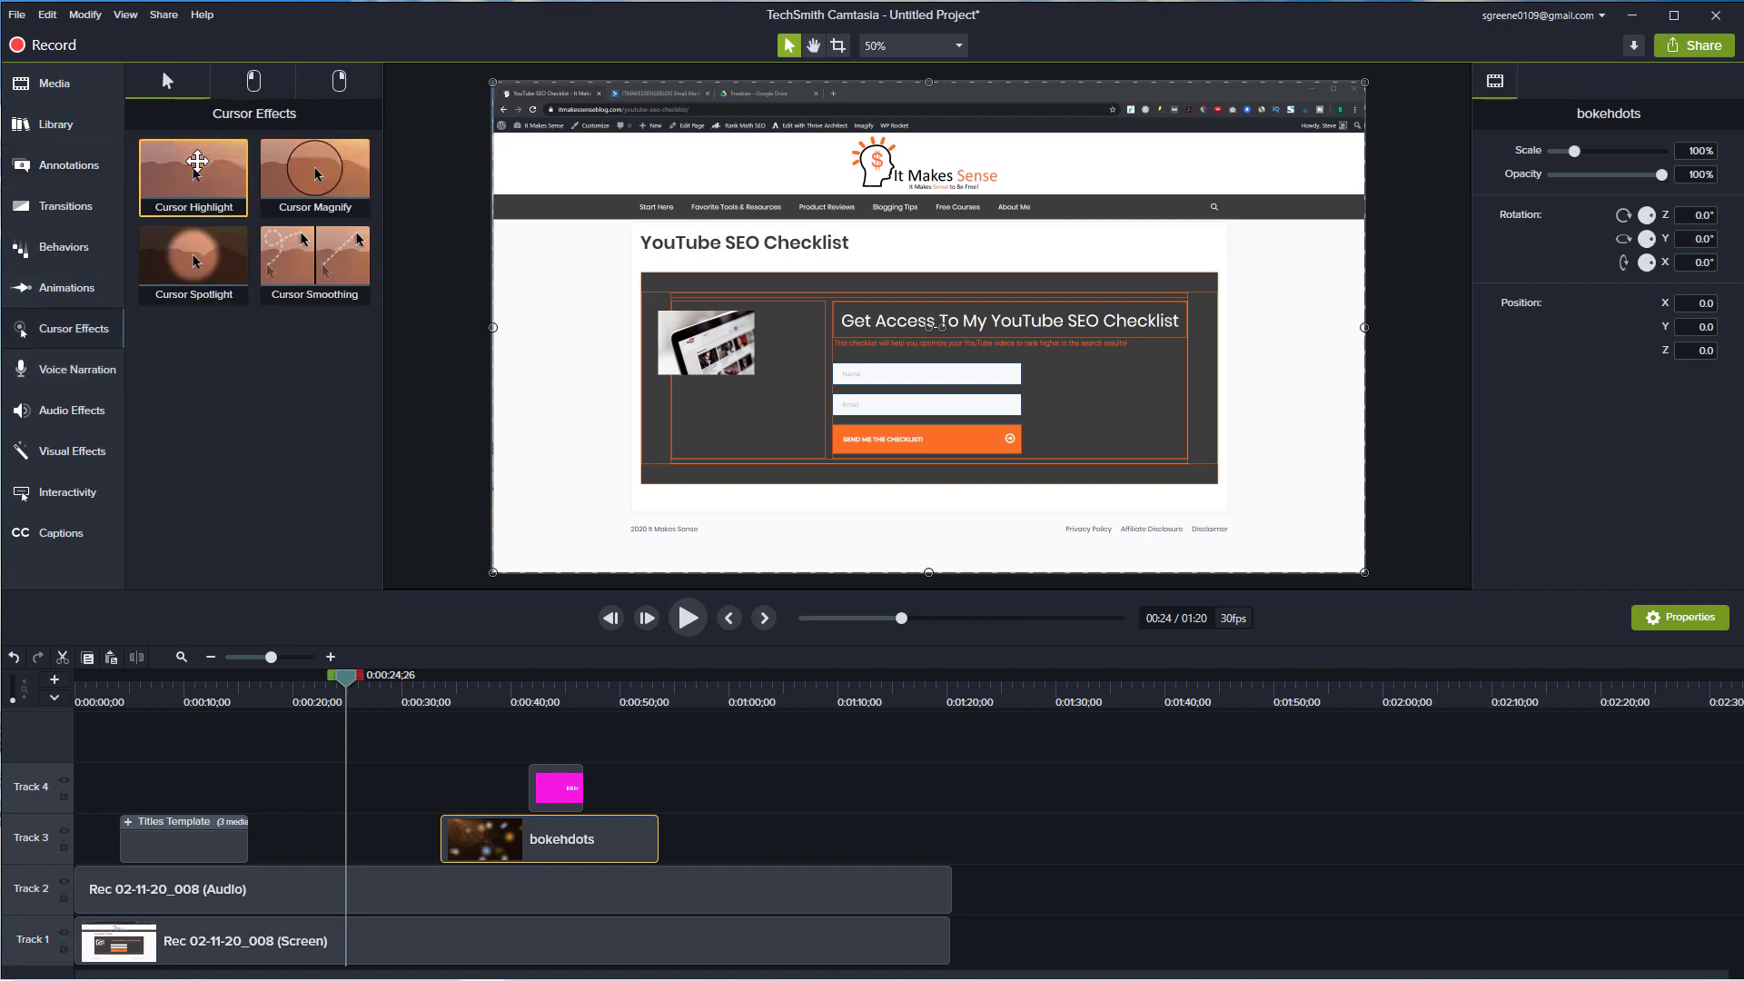
left_click_drag(197, 161, 393, 945)
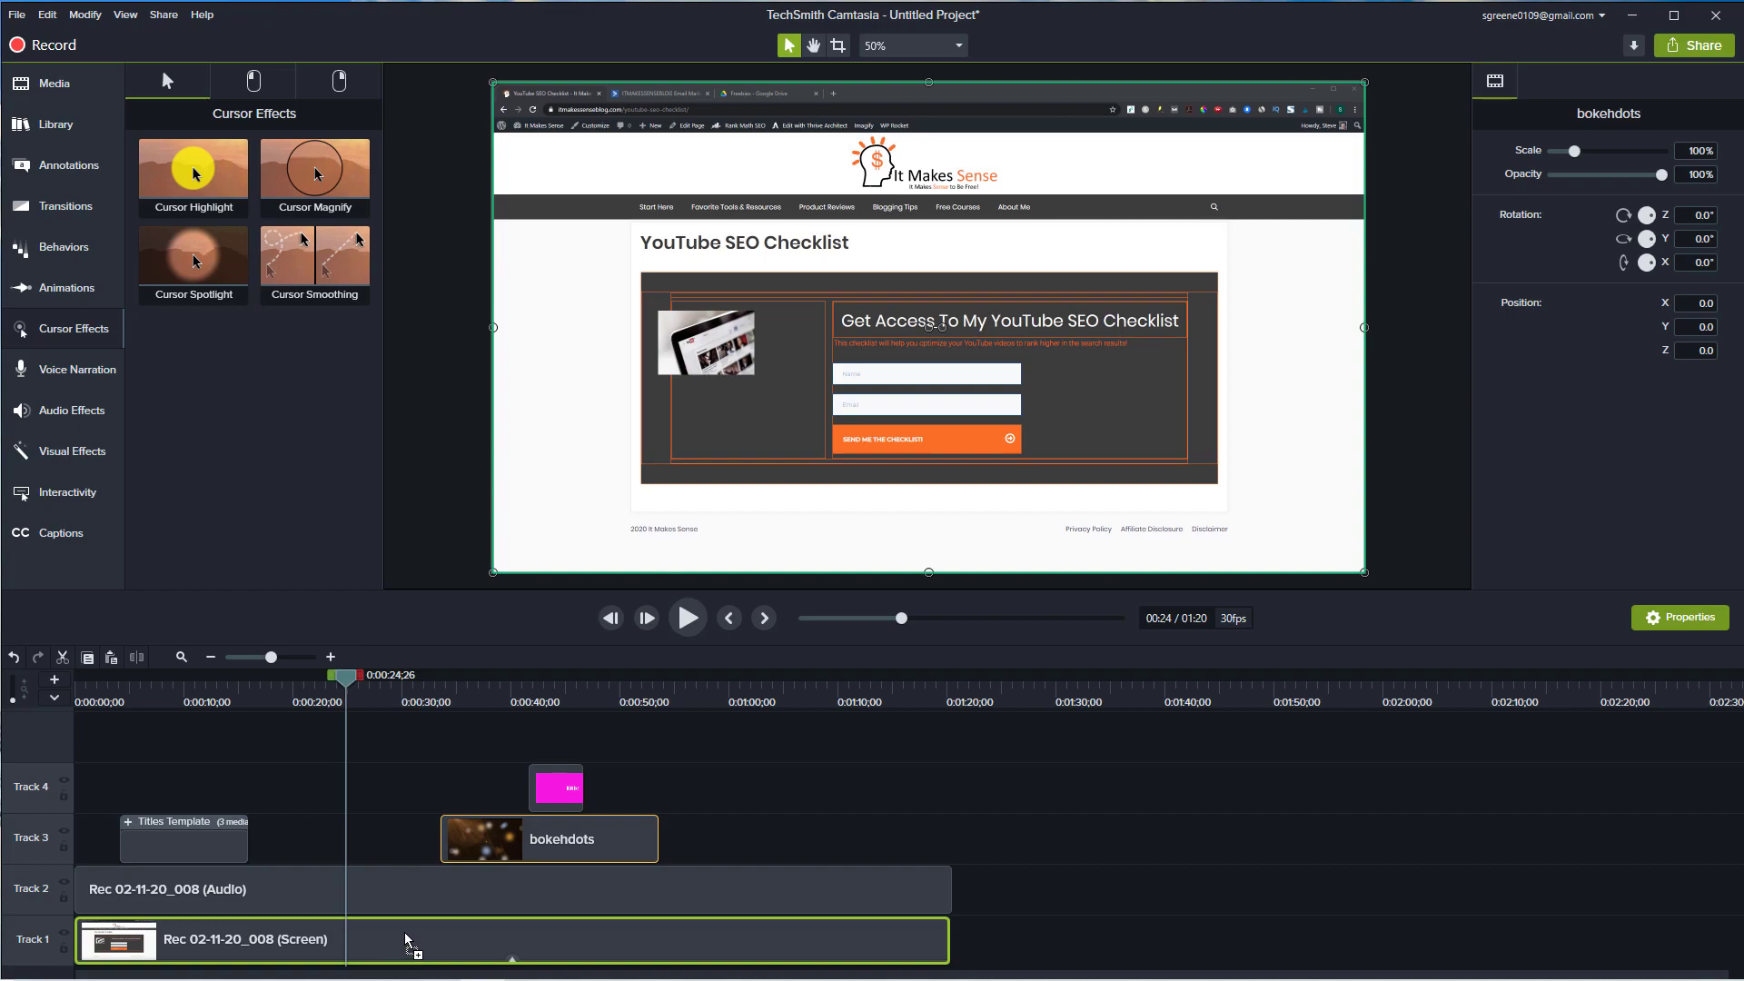
left_click_drag(413, 938, 427, 908)
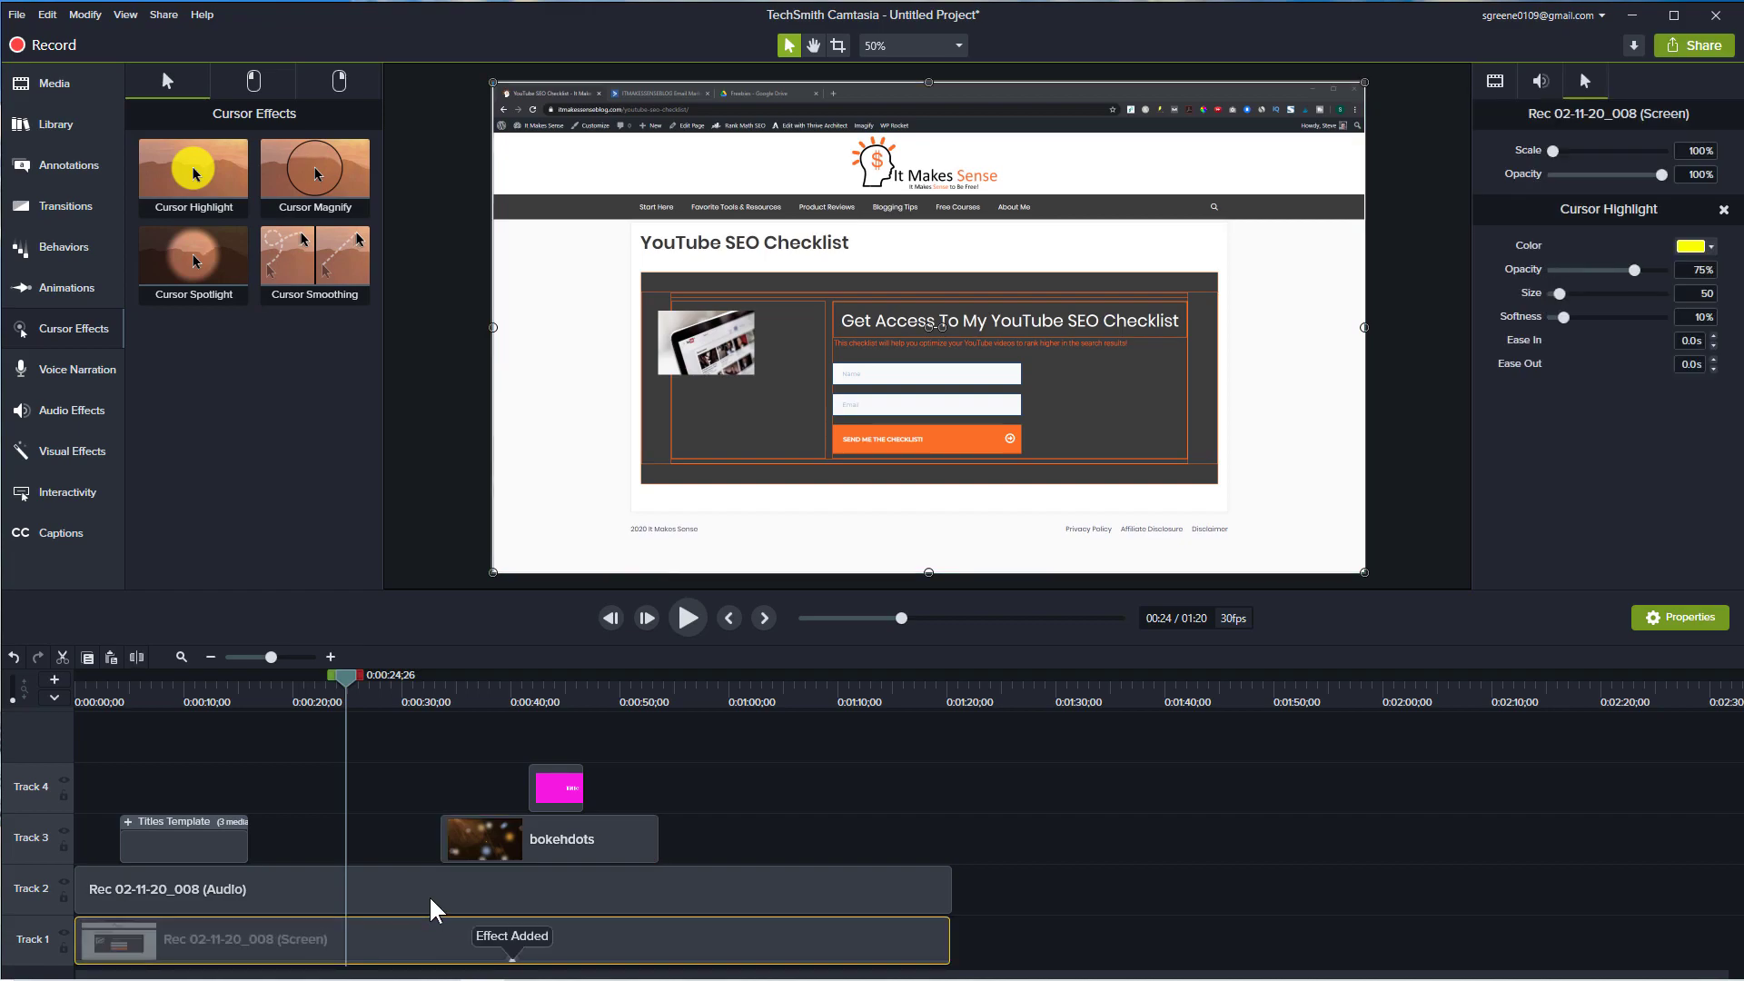
key("space")
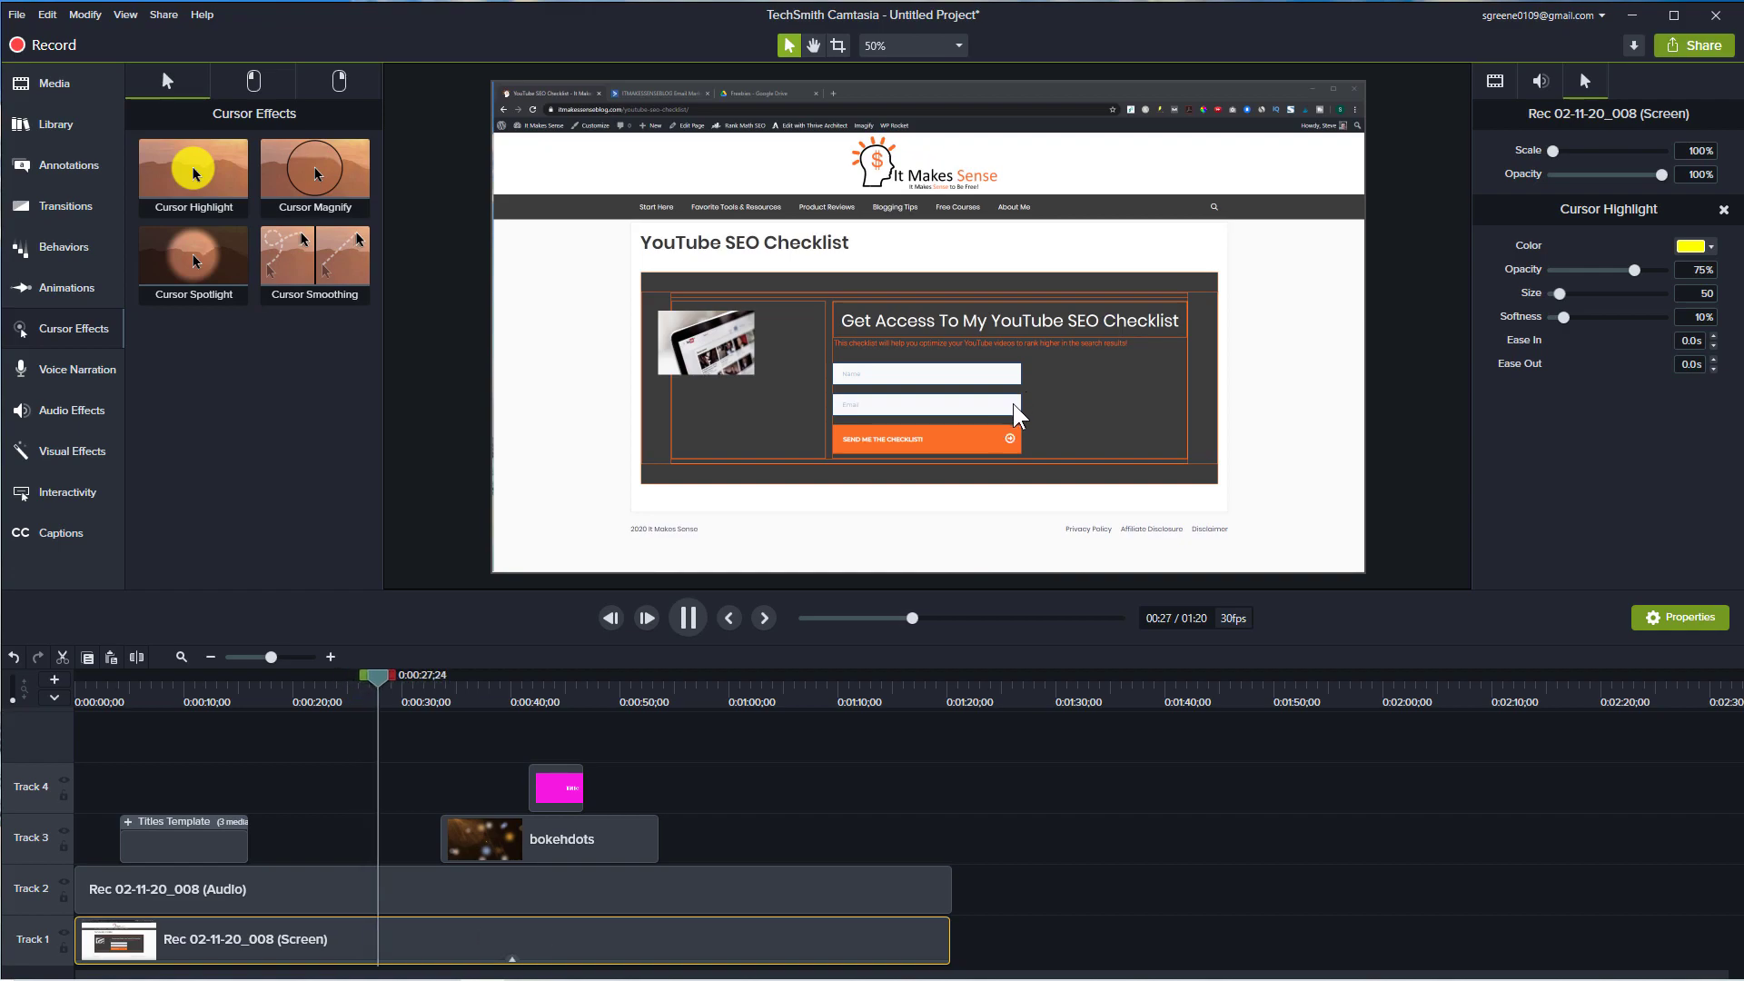
left_click_drag(411, 675, 751, 782)
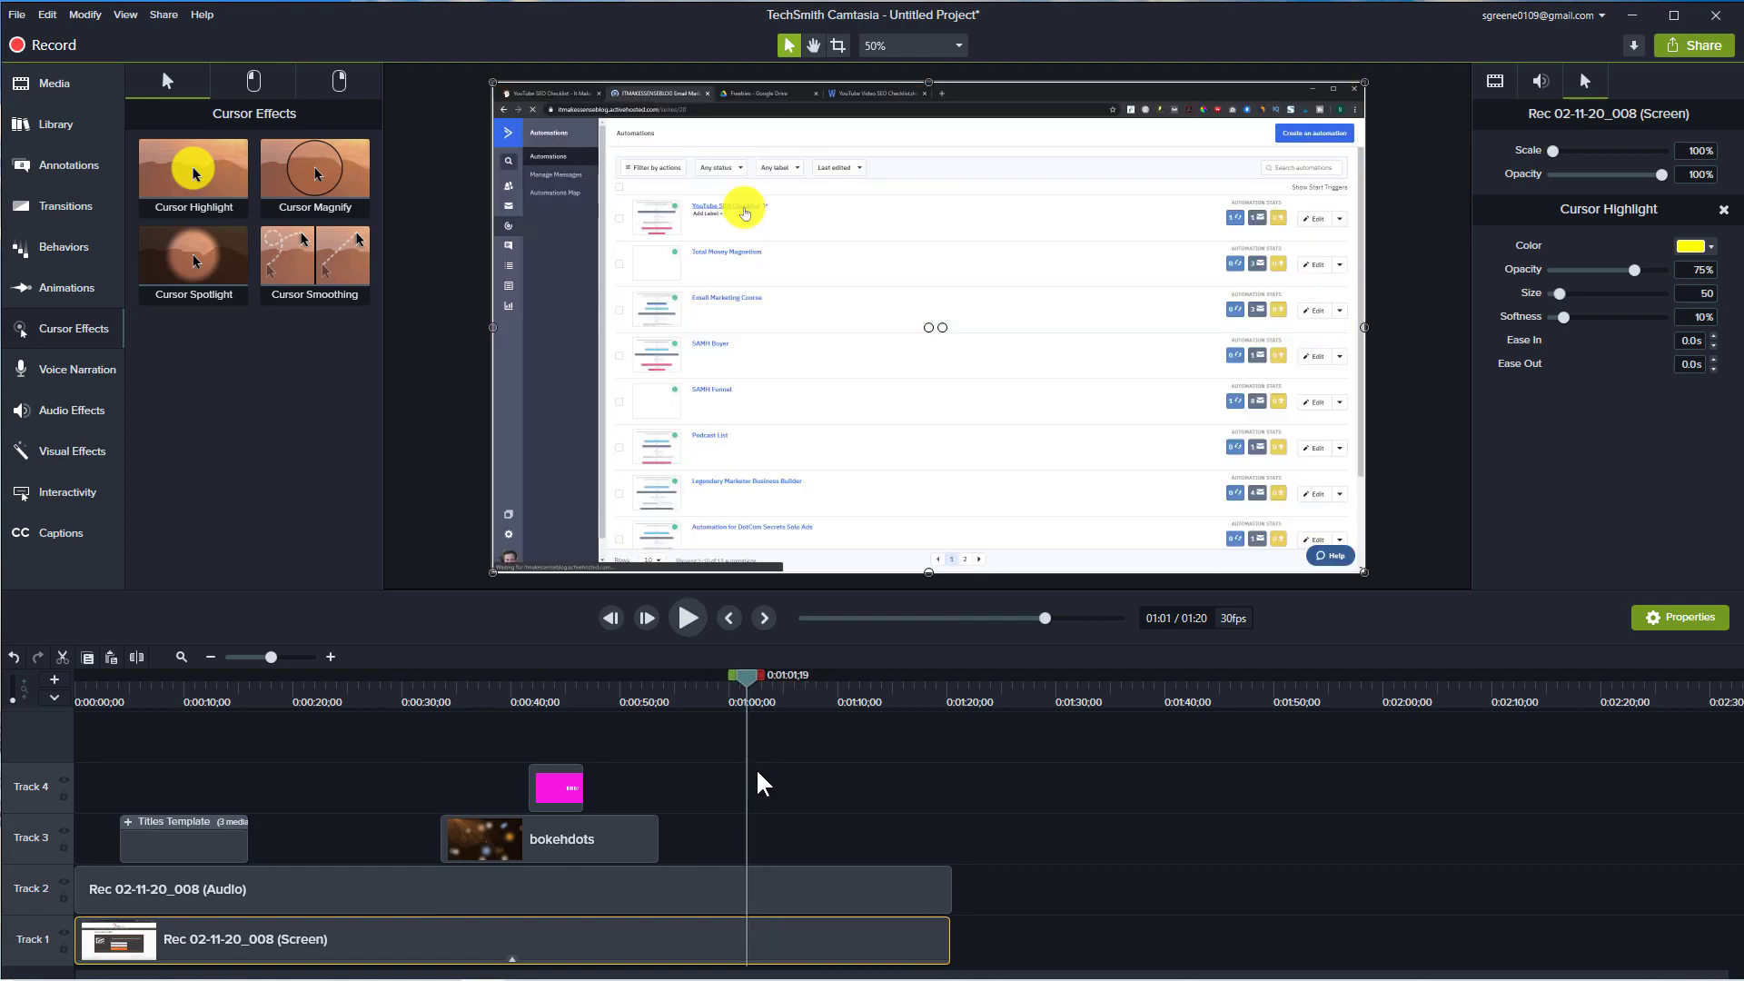
- Preview the highlighted cursor up to about 0:01:08 and remove all effects from the screen recording on Track 1
key("space")
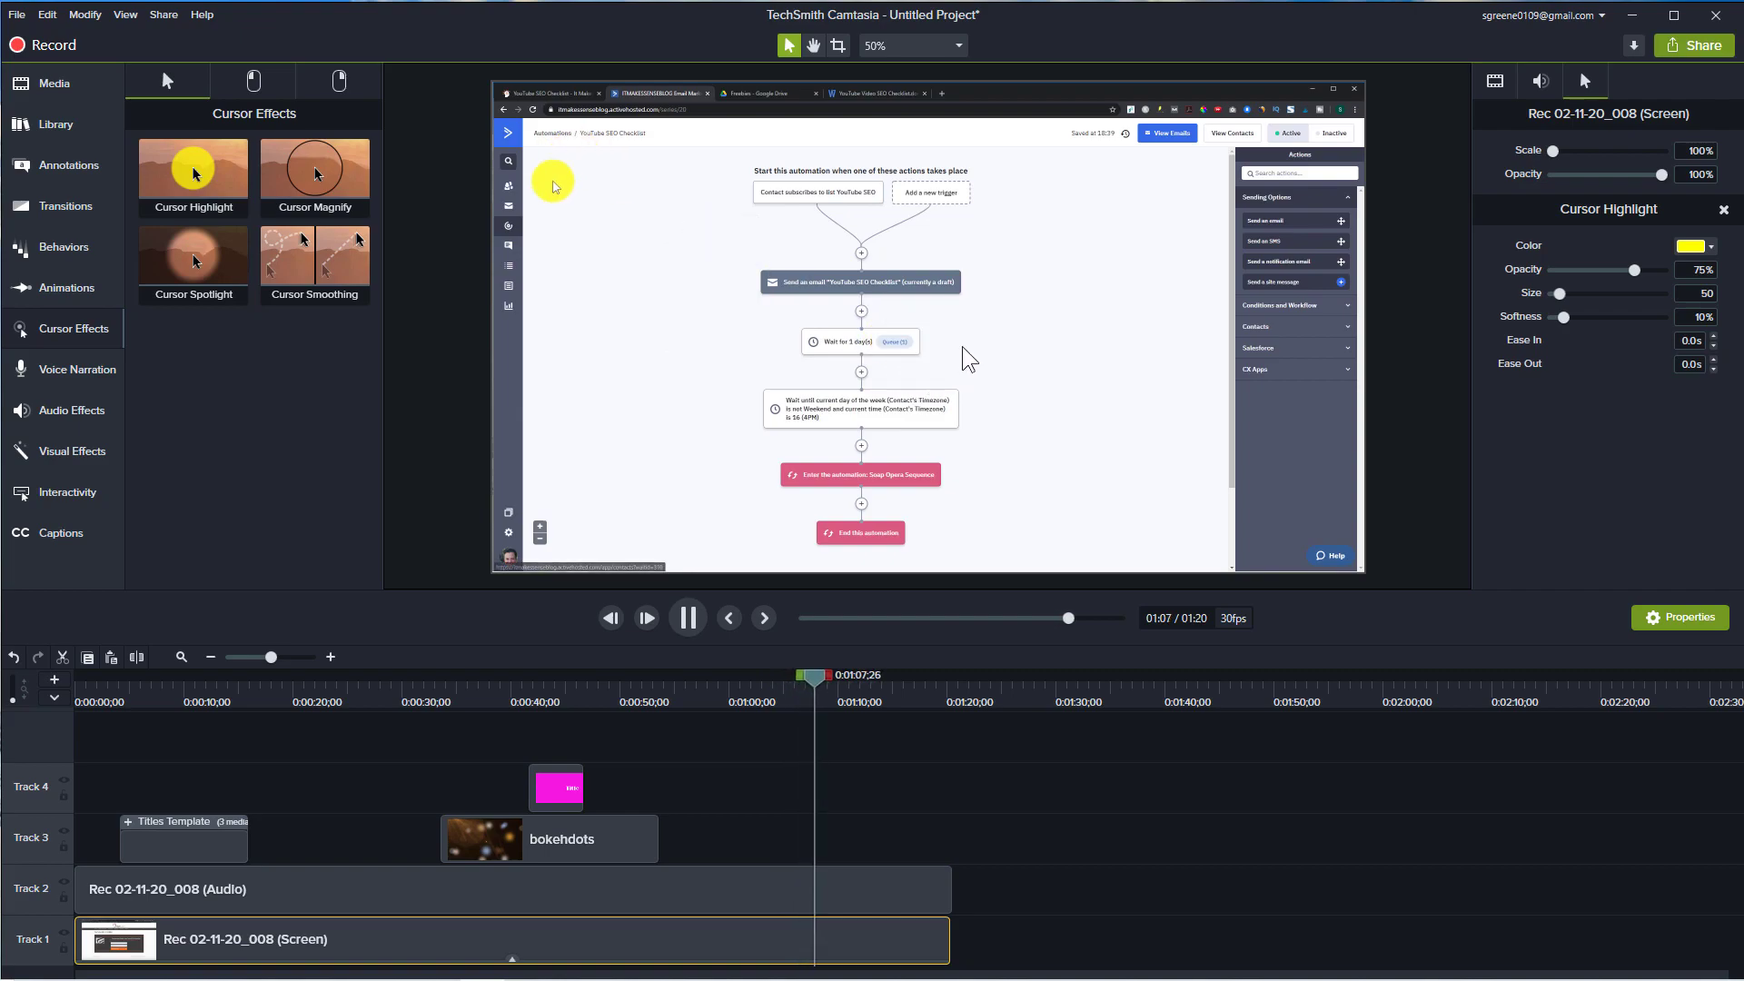
key("space")
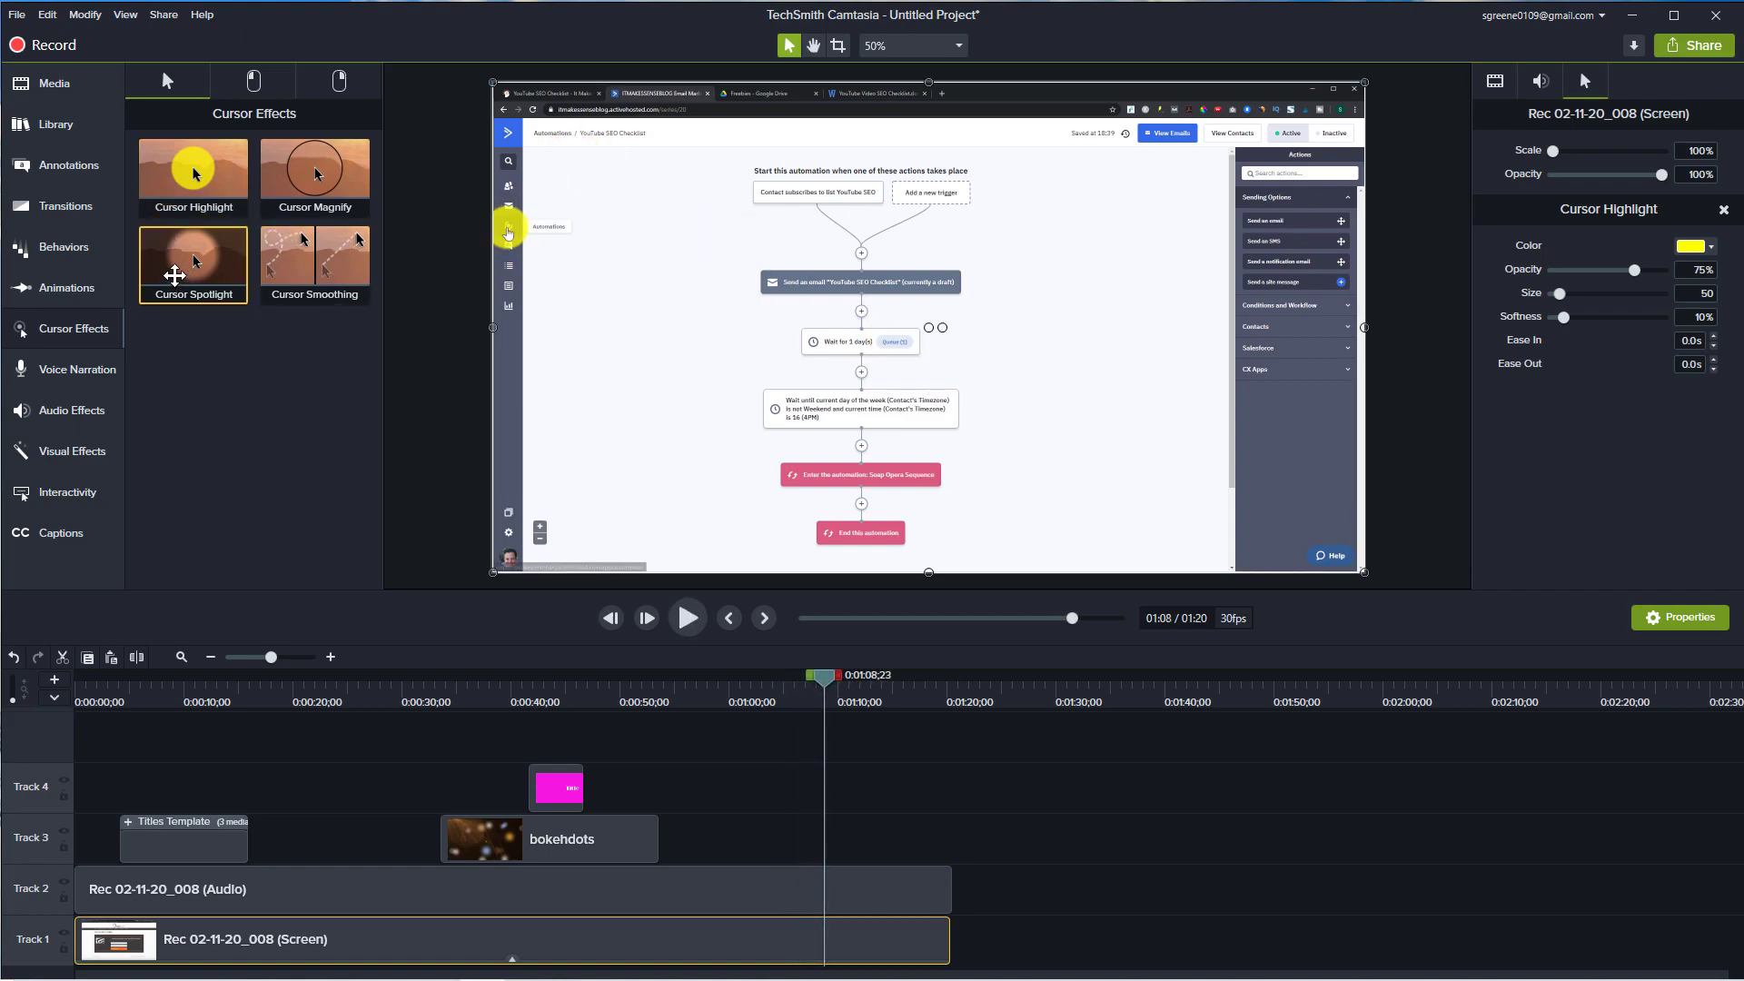
left_click_drag(178, 259, 650, 955)
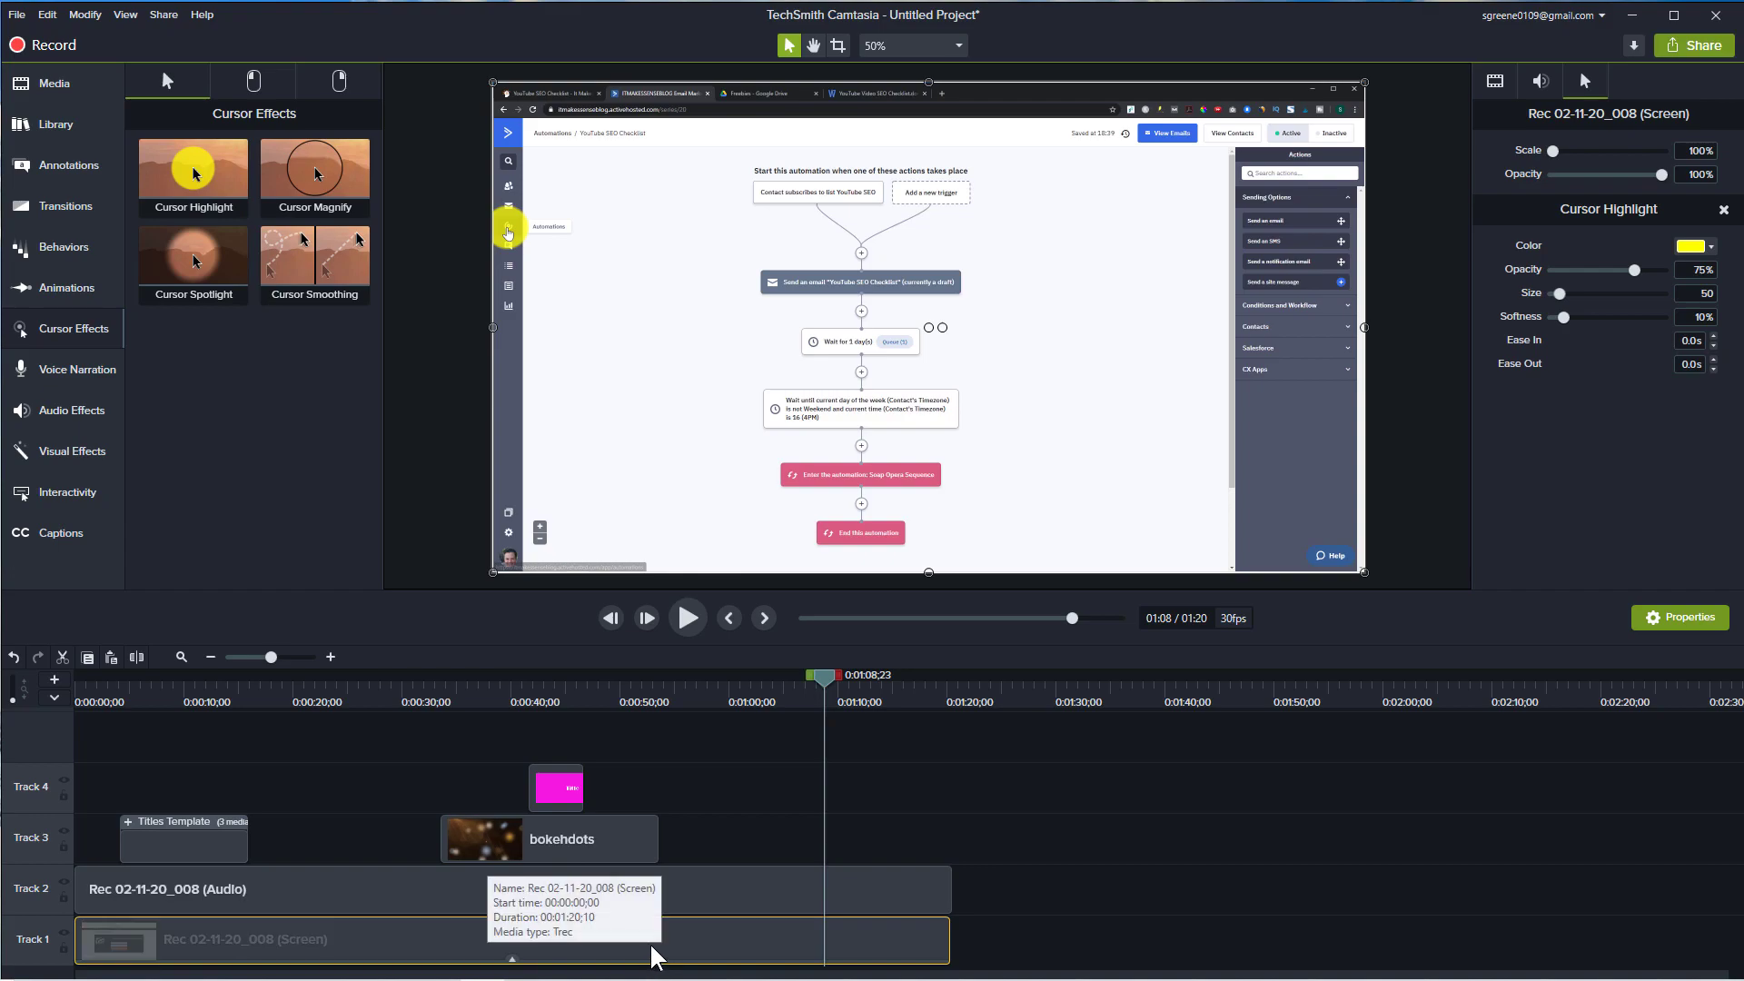
right_click(704, 947)
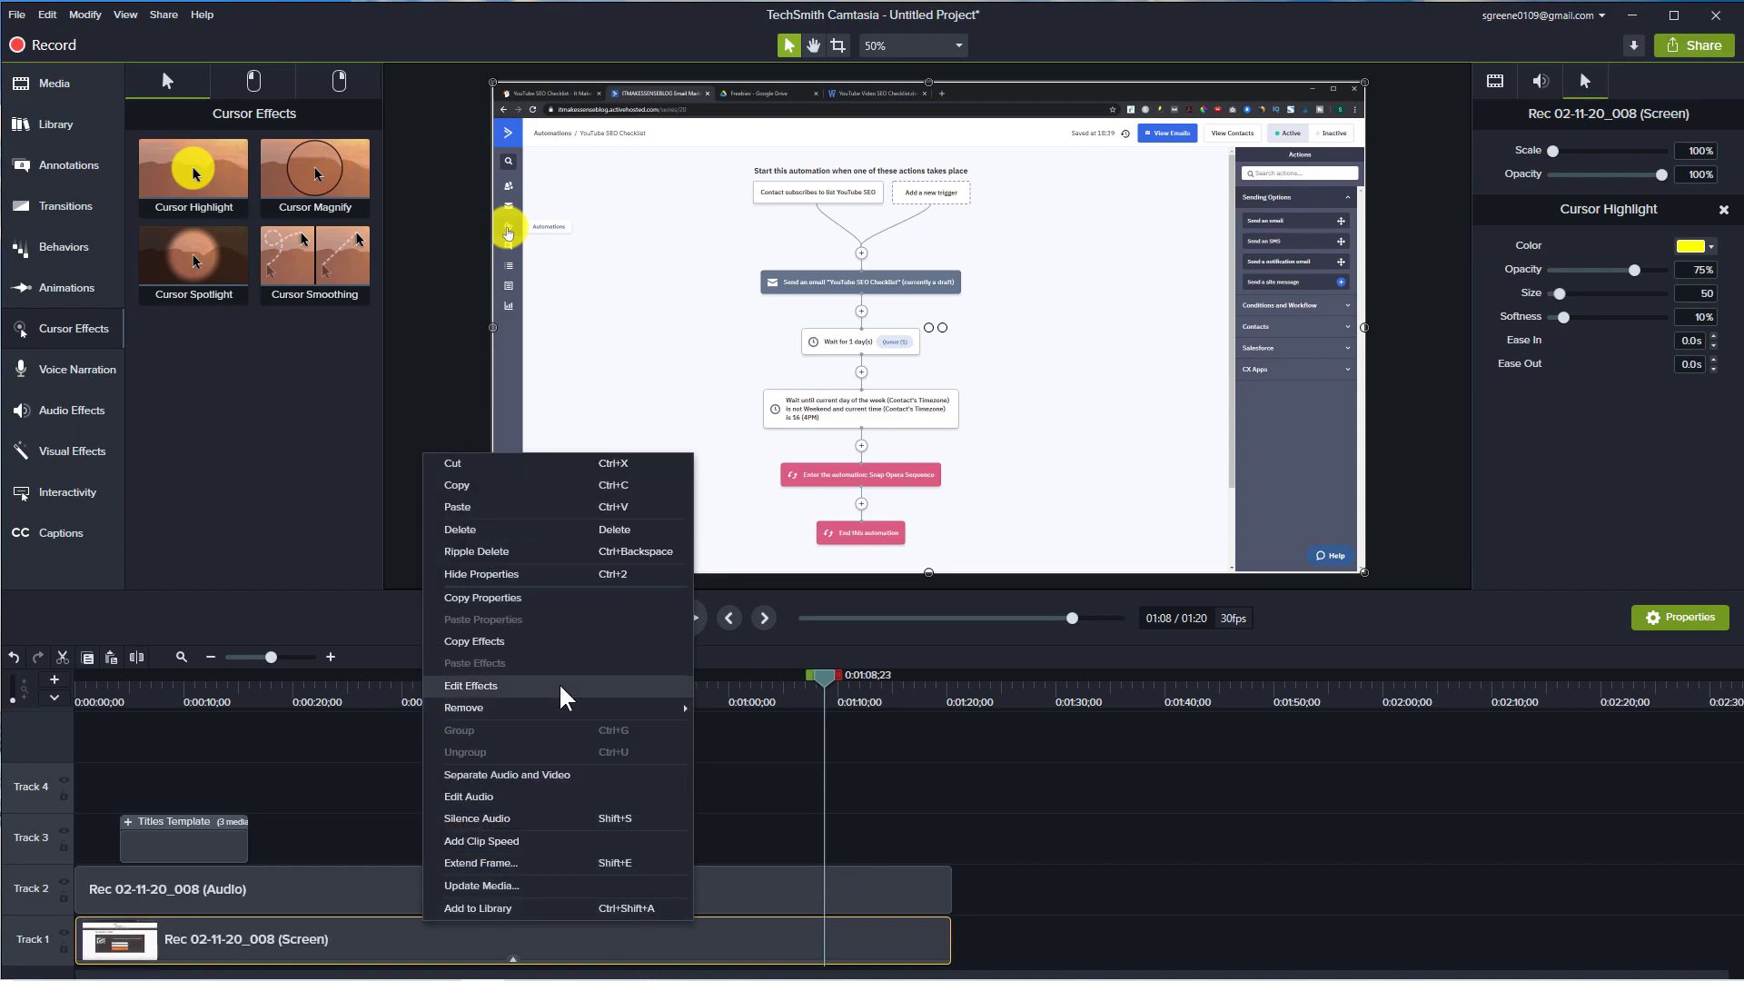
mouse_move(572, 713)
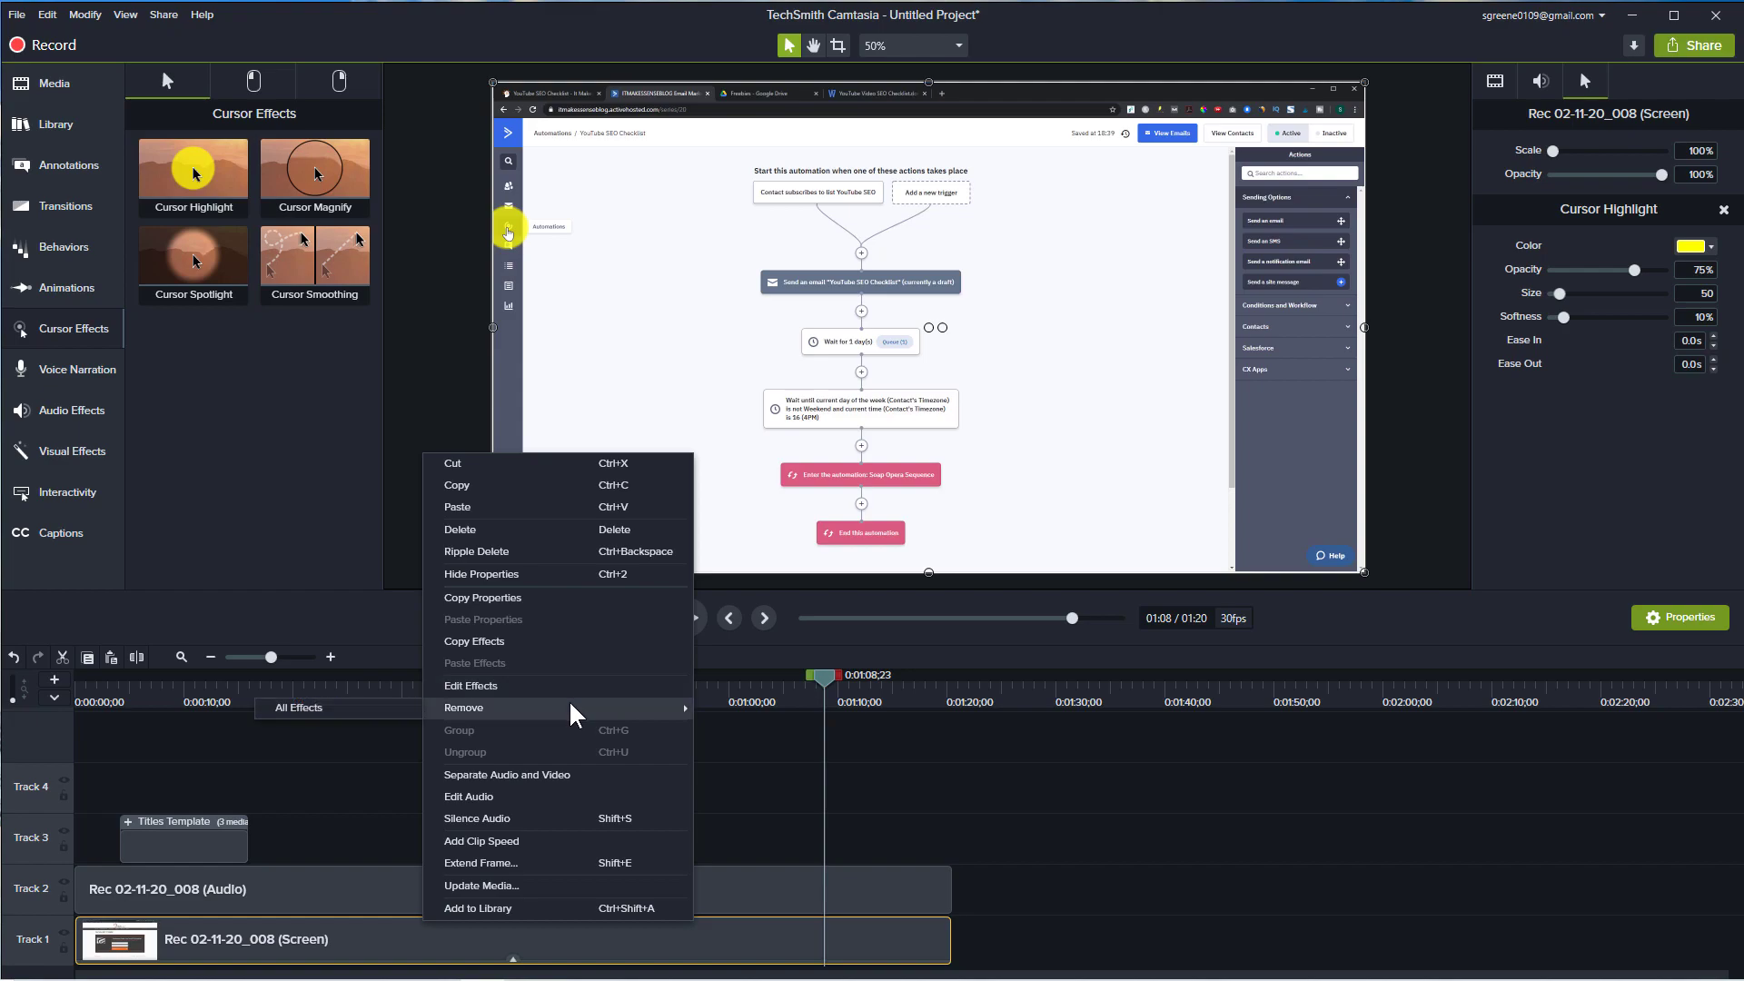
left_click(300, 709)
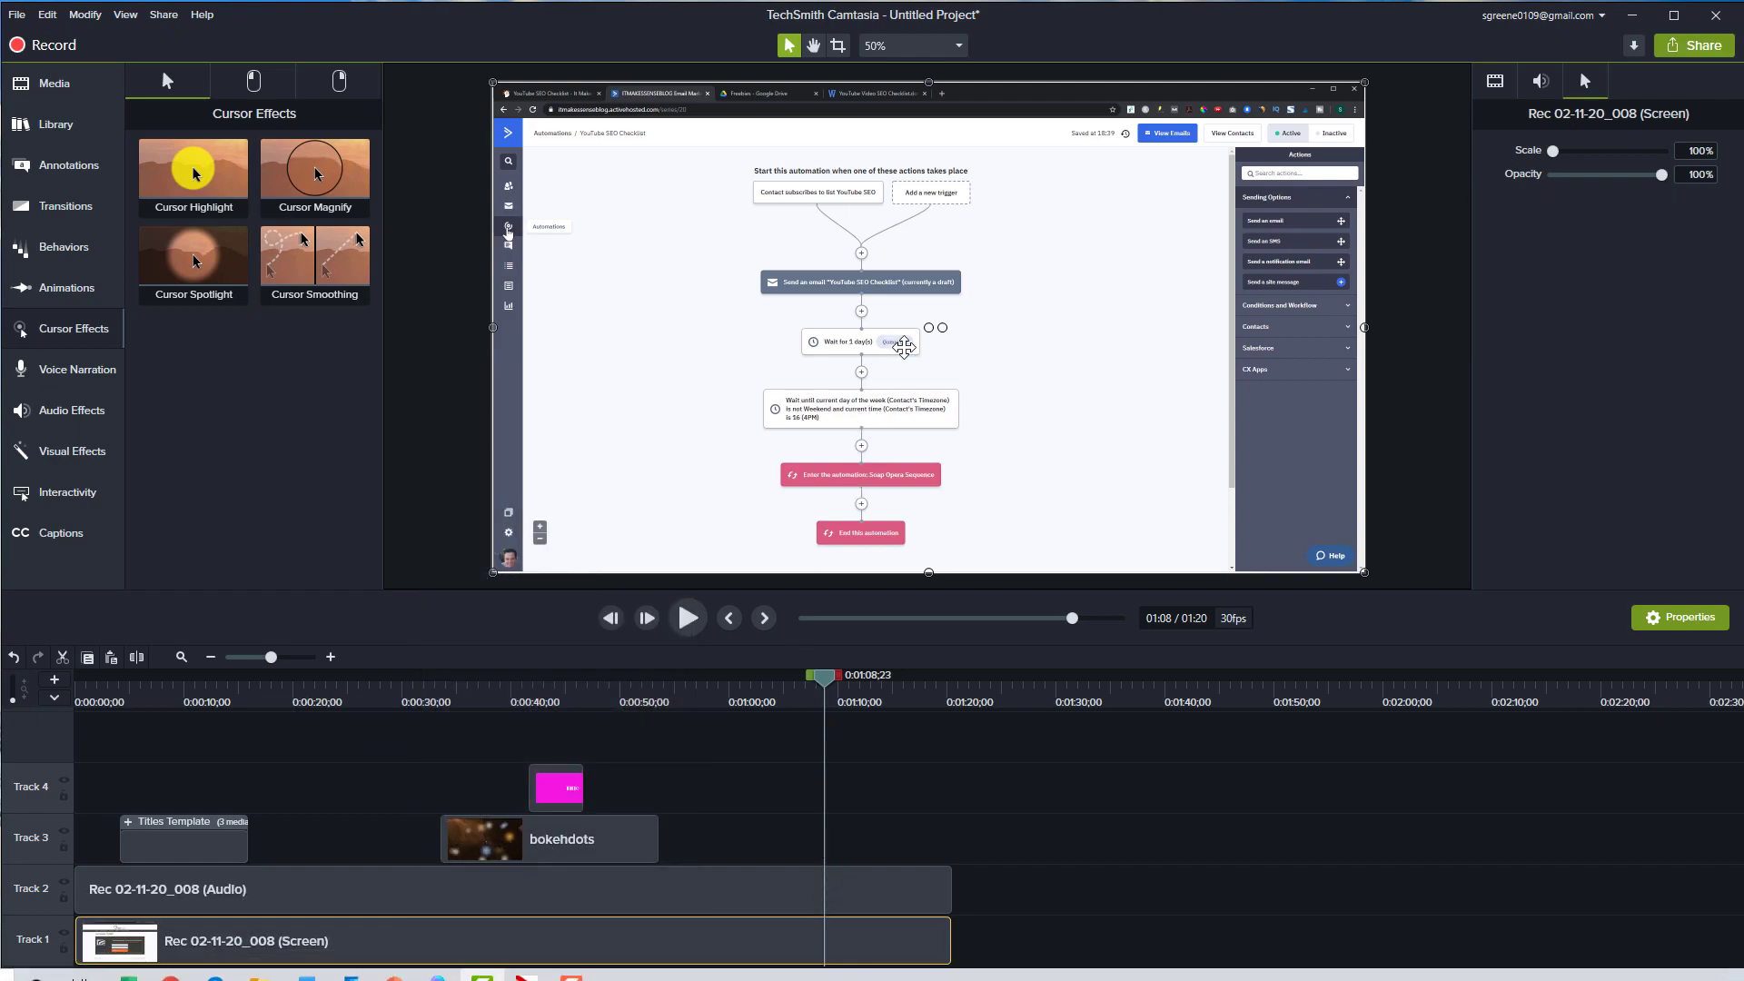
- Apply the Cursor Spotlight effect to the screen recording on Track 1 and preview it from about 0:01:08
left_click_drag(822, 688, 799, 688)
key("space")
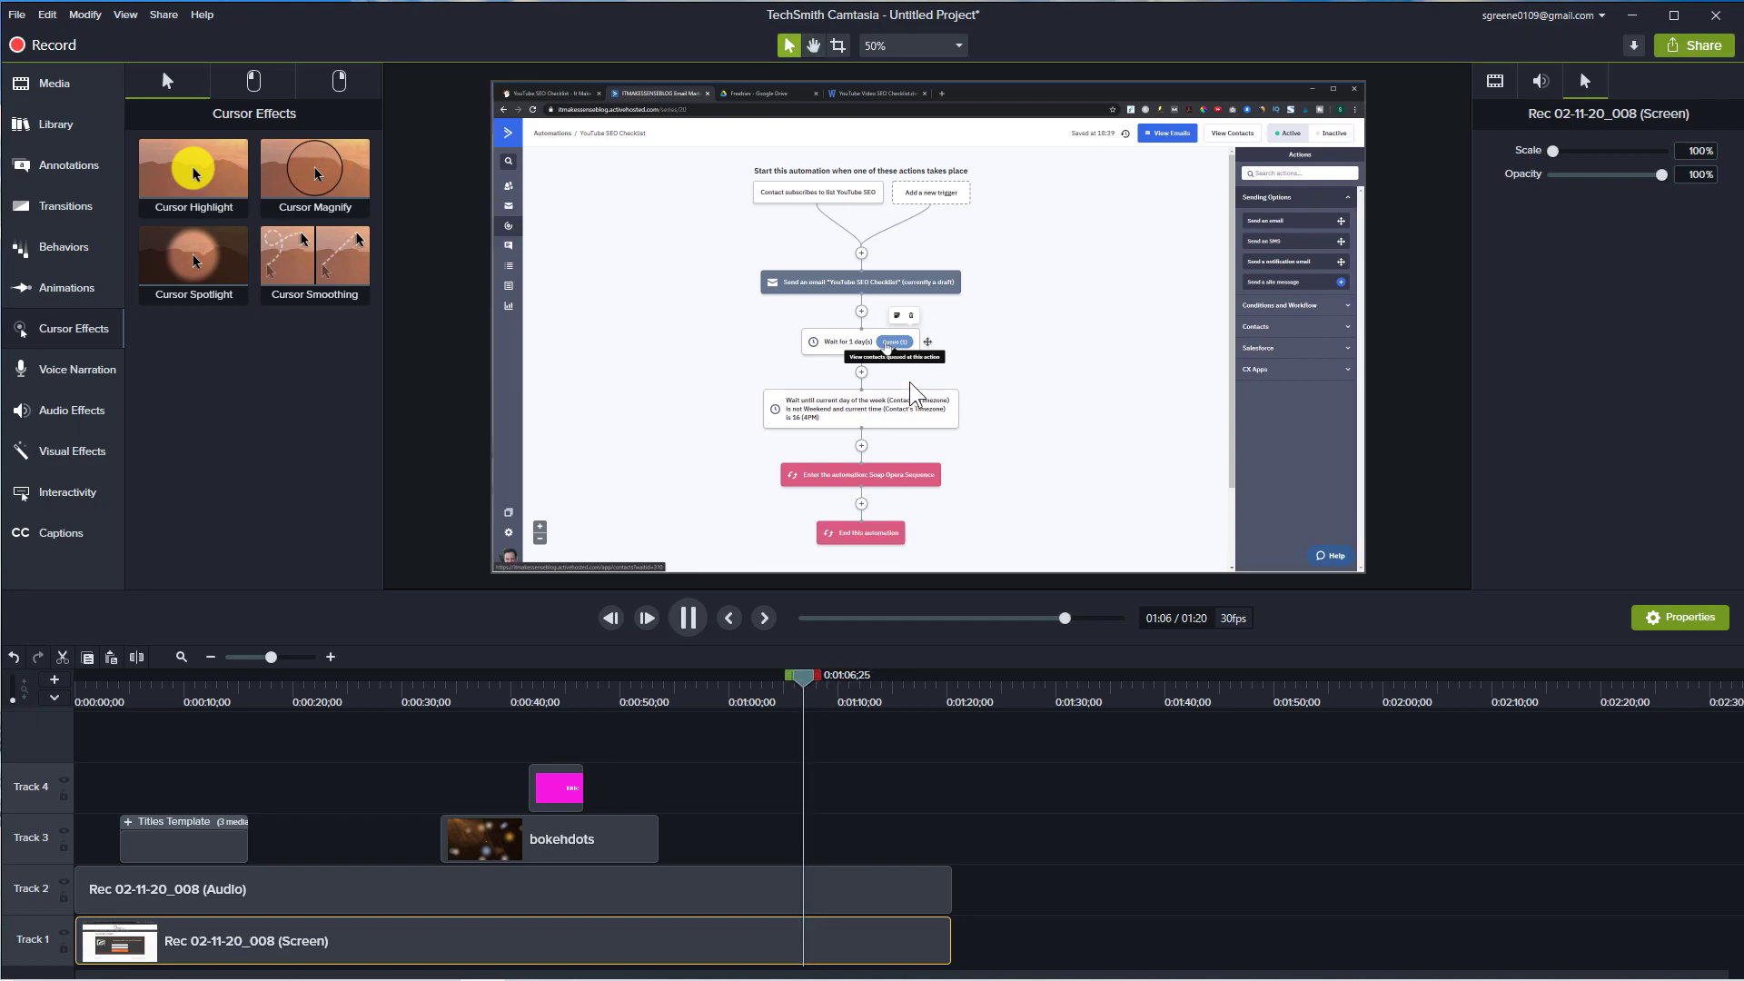
key("space")
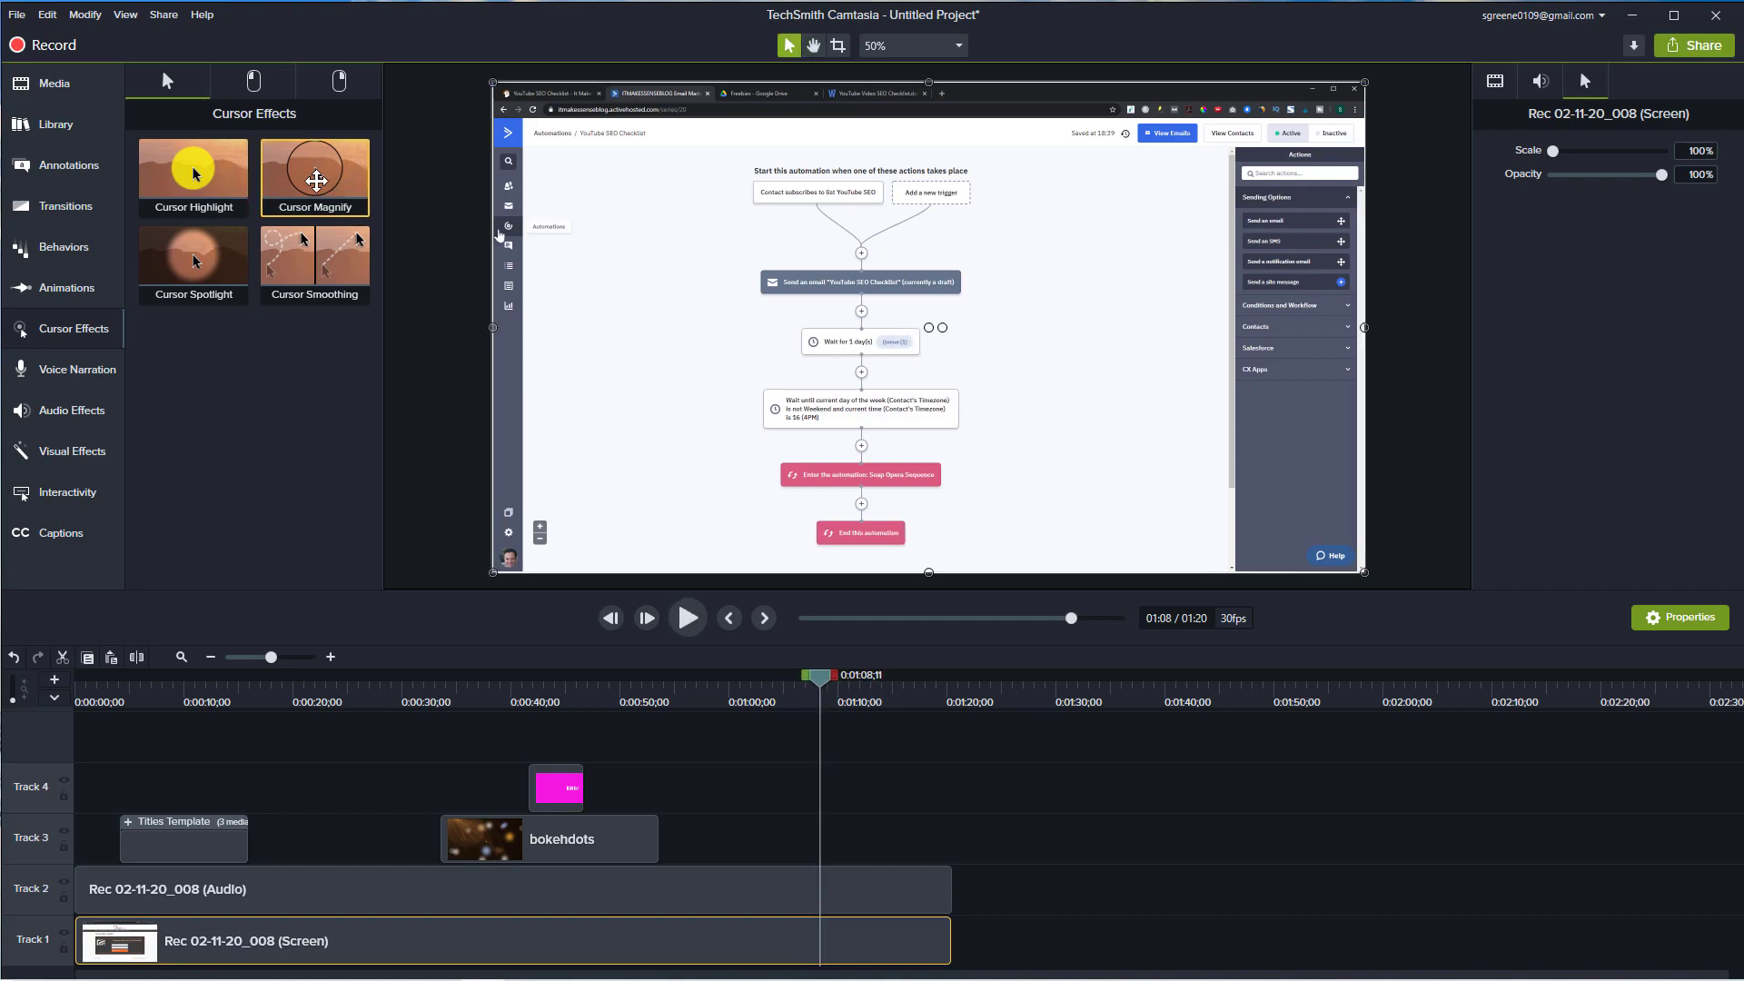
left_click_drag(208, 280, 817, 942)
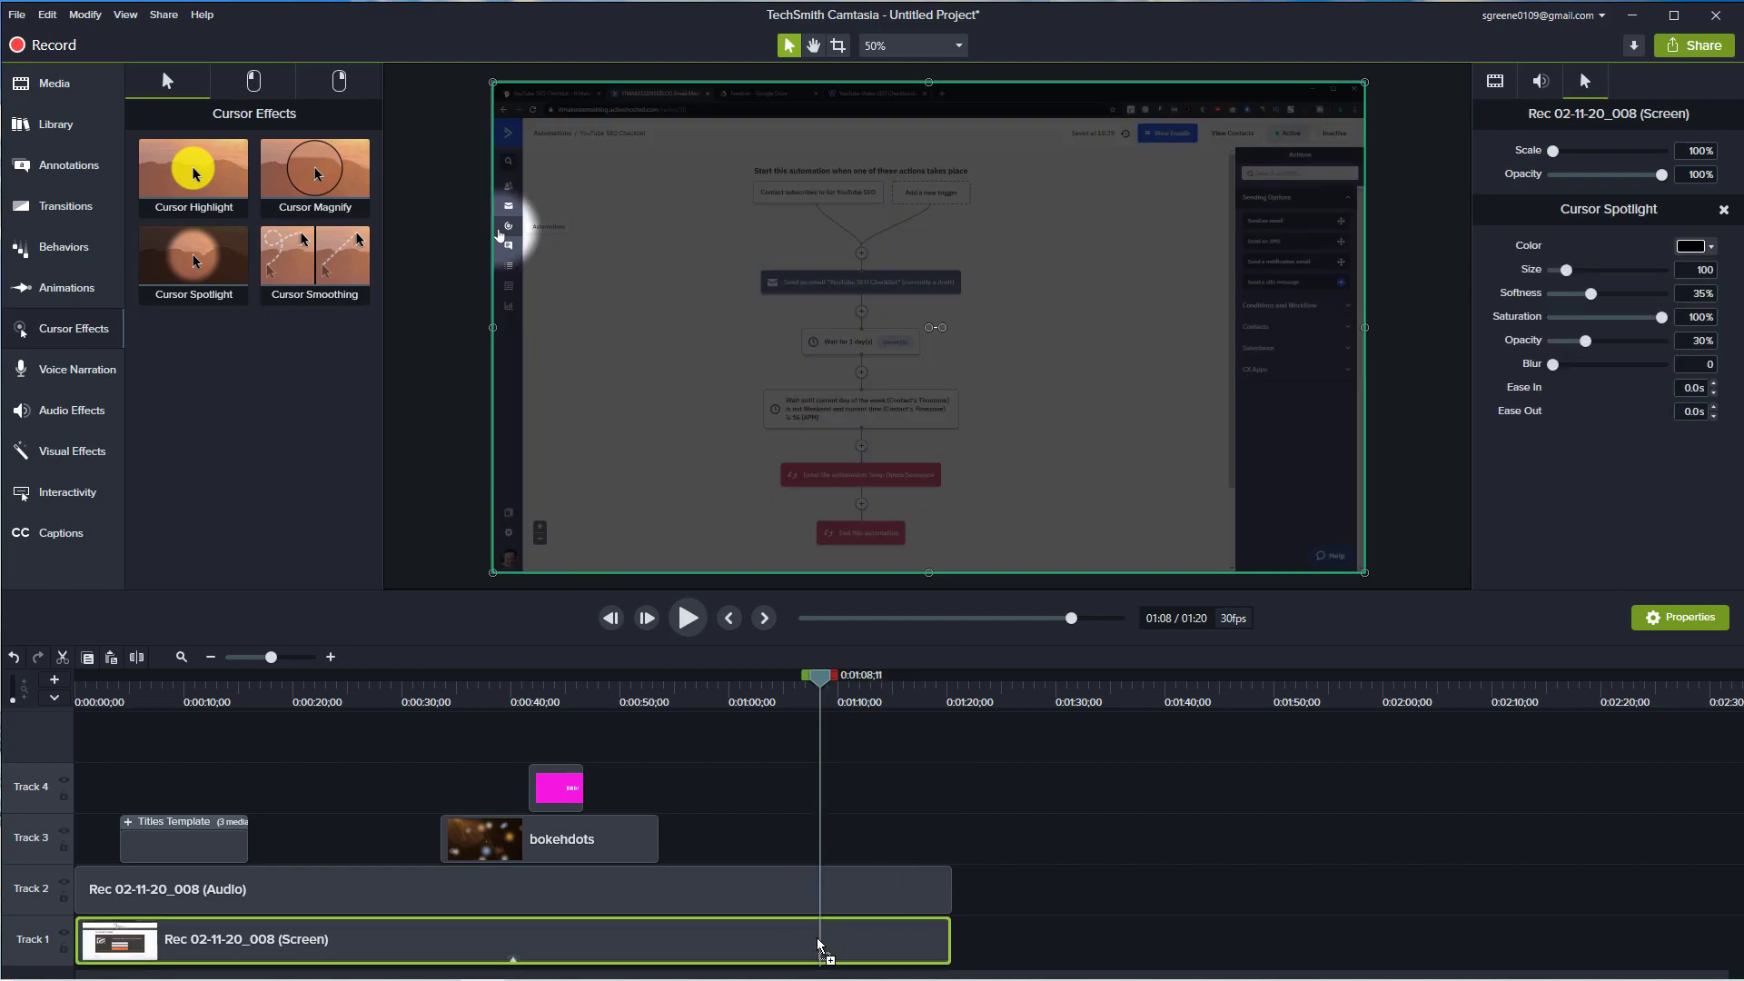
key("space")
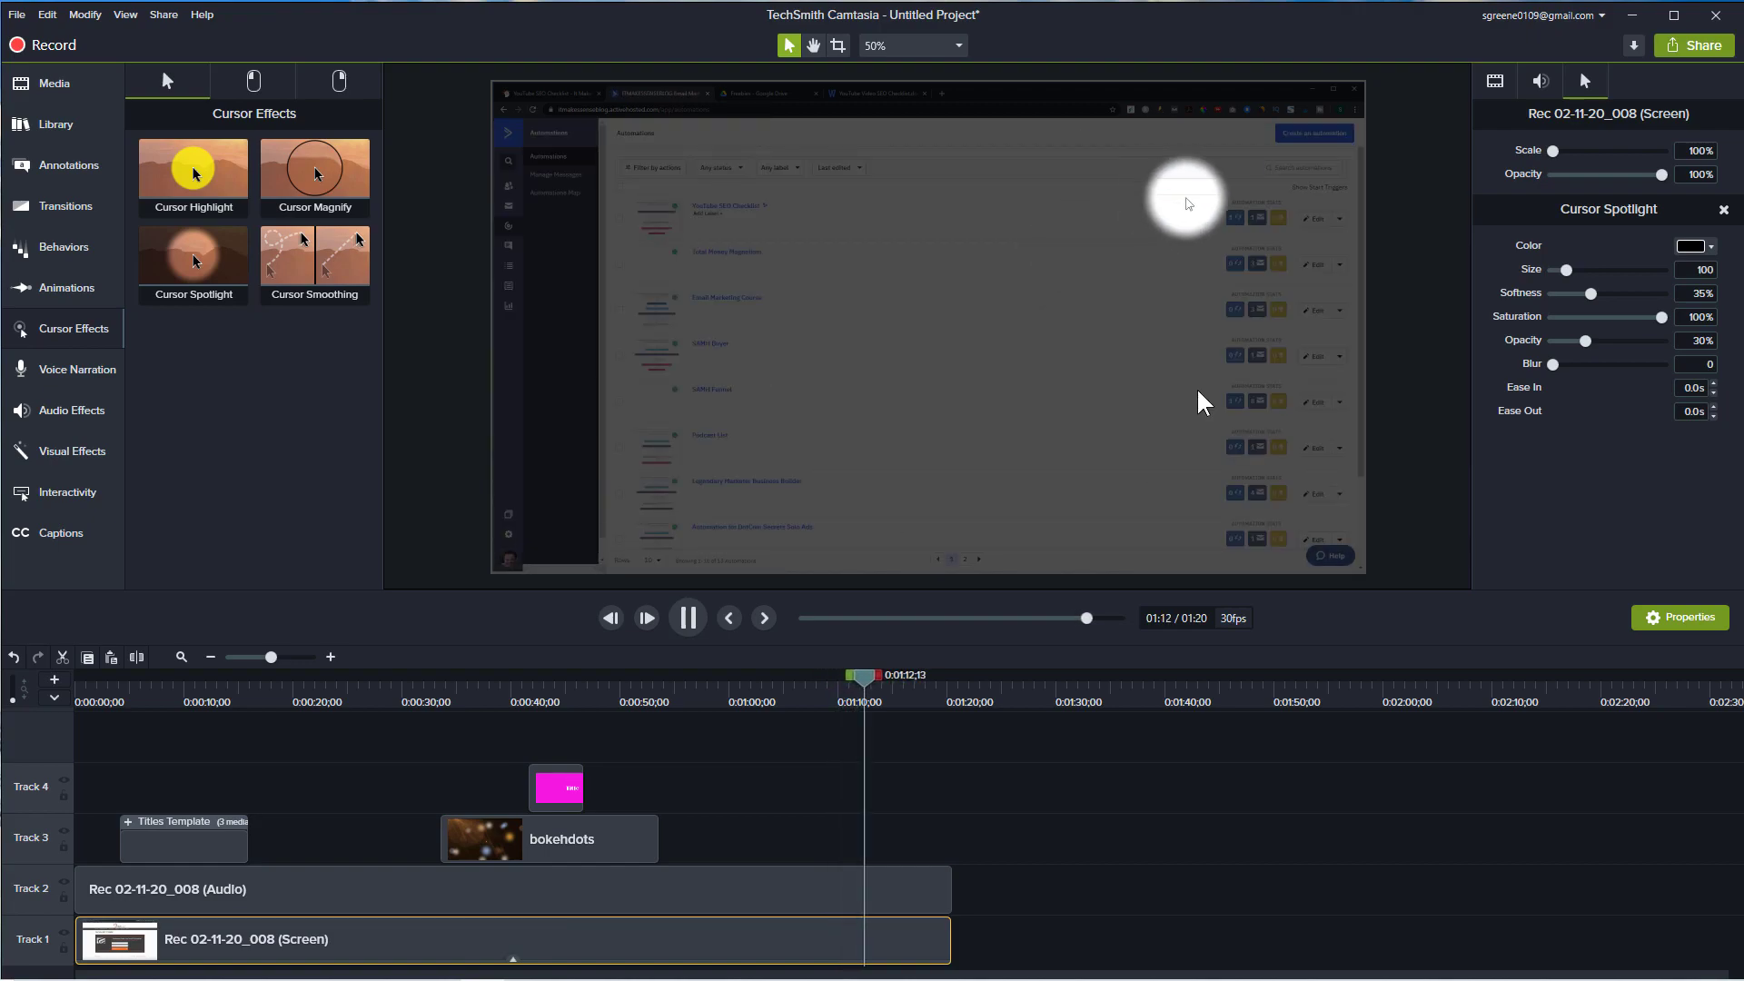
key("space")
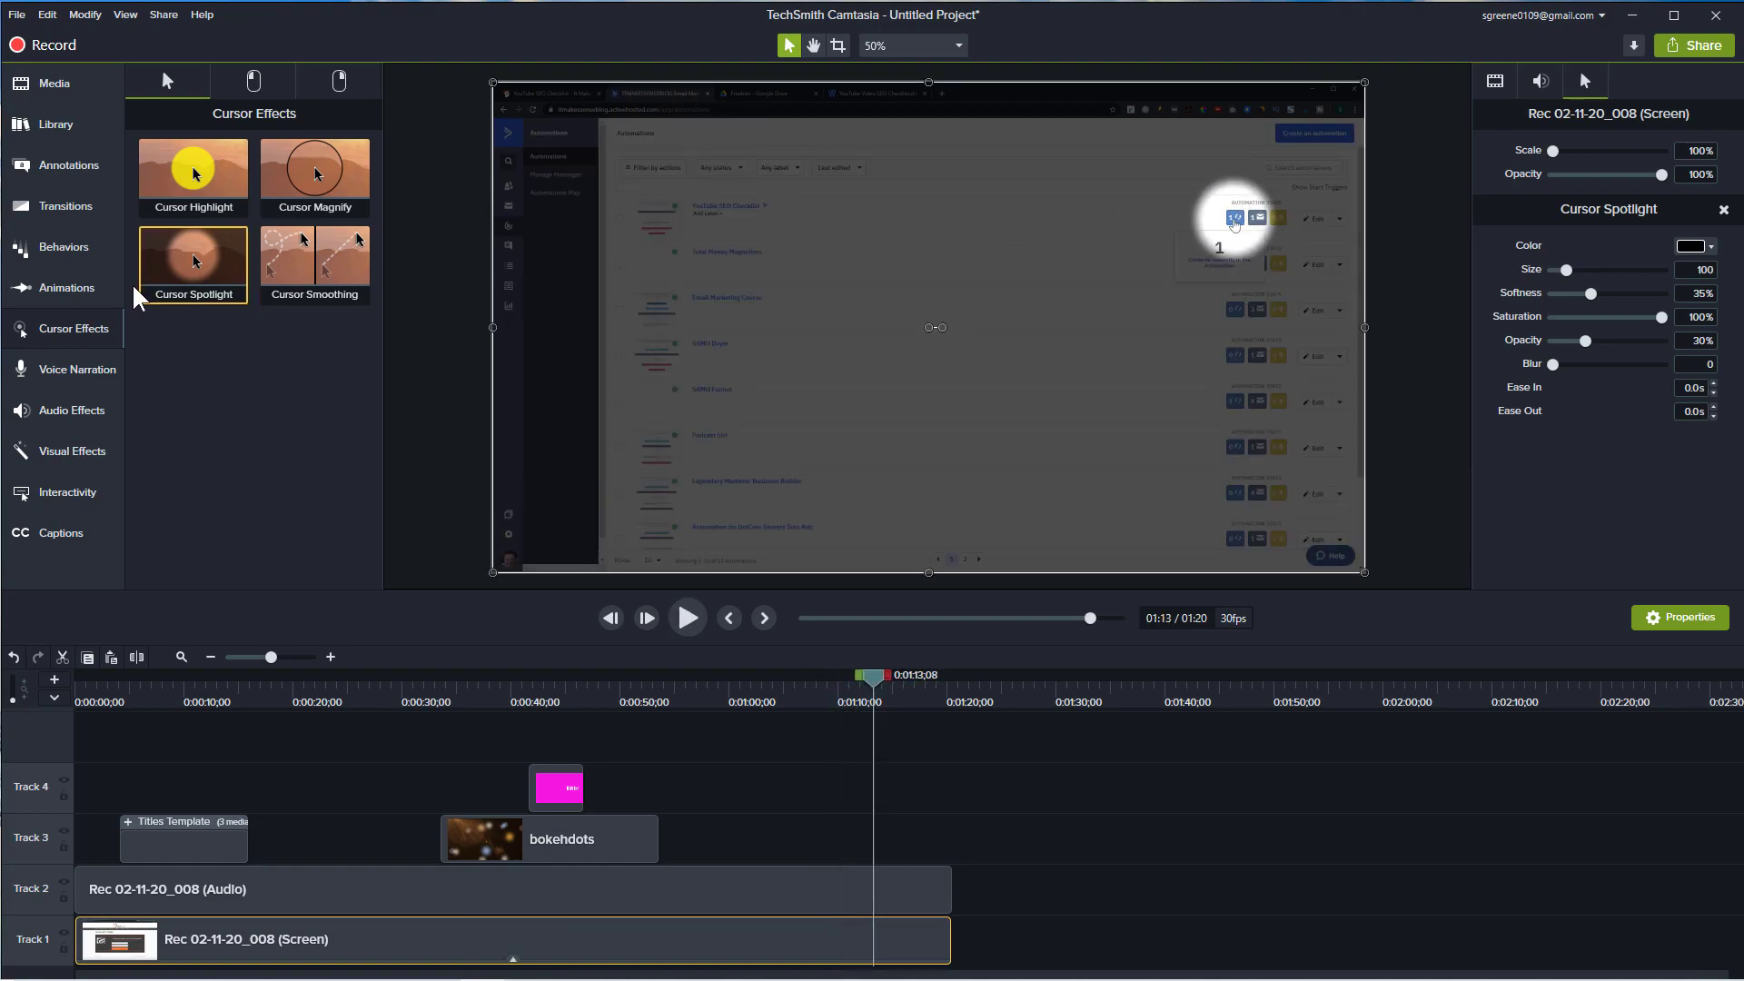
- Replace the Cursor Spotlight on the Track 1 screen recording with Cursor Magnify and preview it from about 0:01:13
right_click(714, 948)
mouse_move(481, 722)
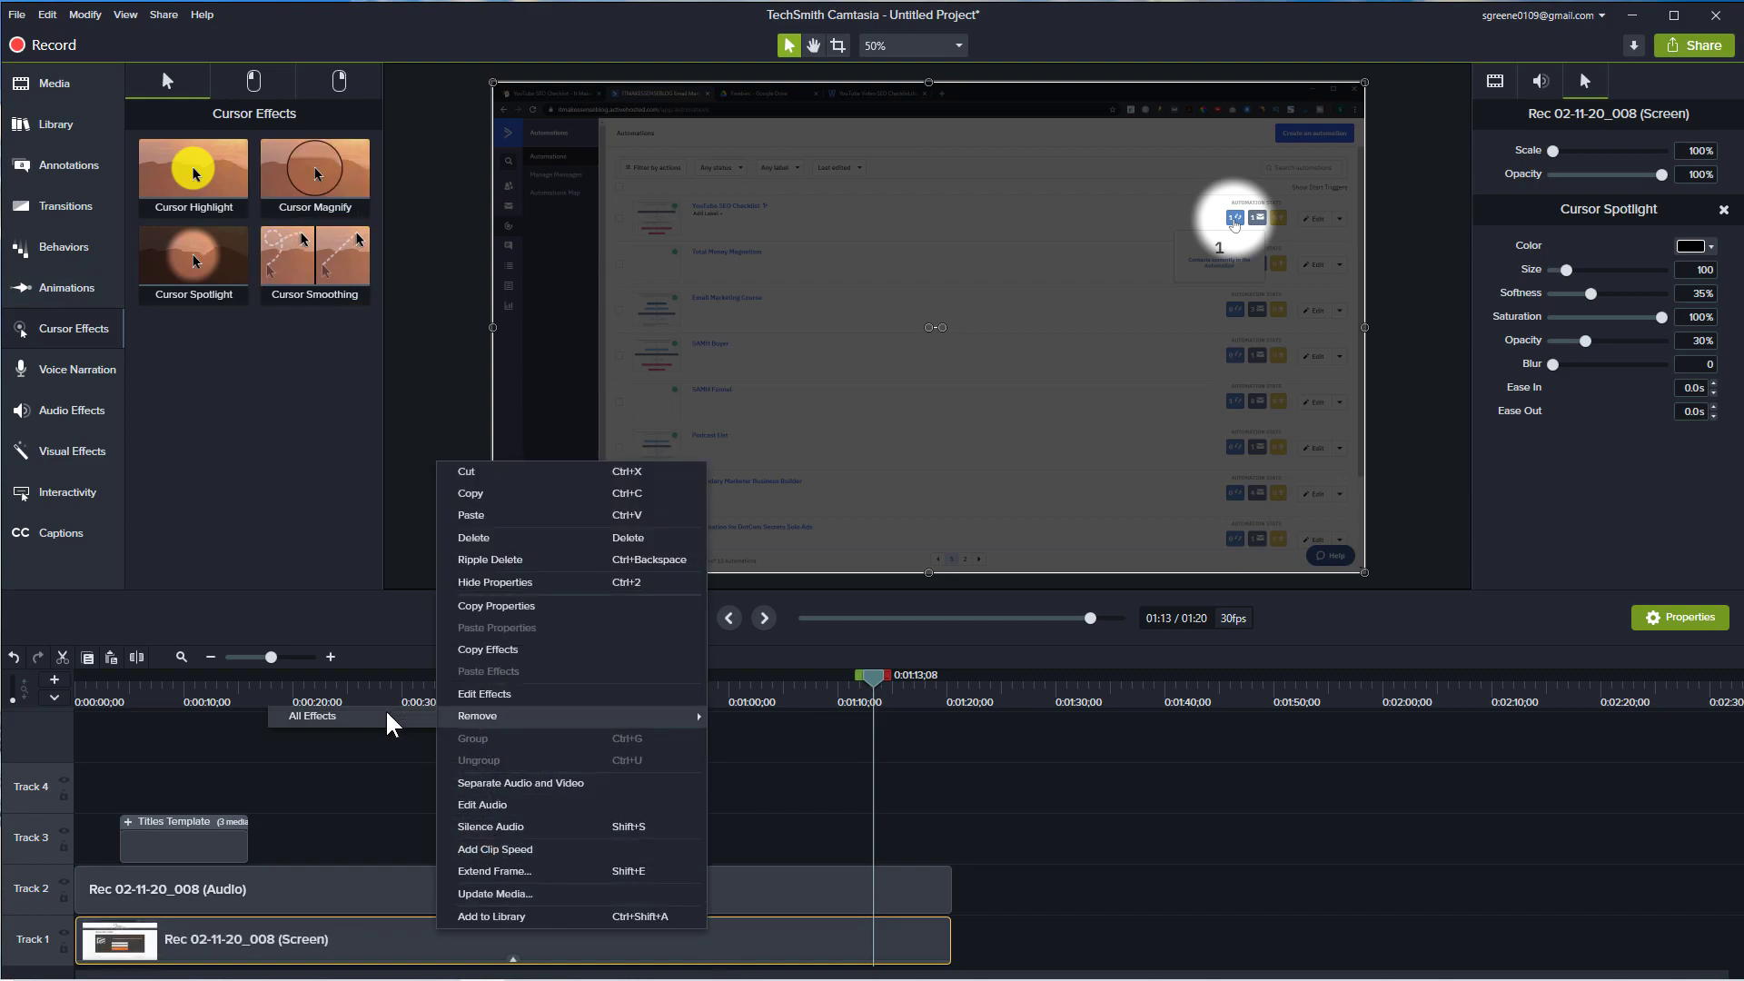
left_click(394, 724)
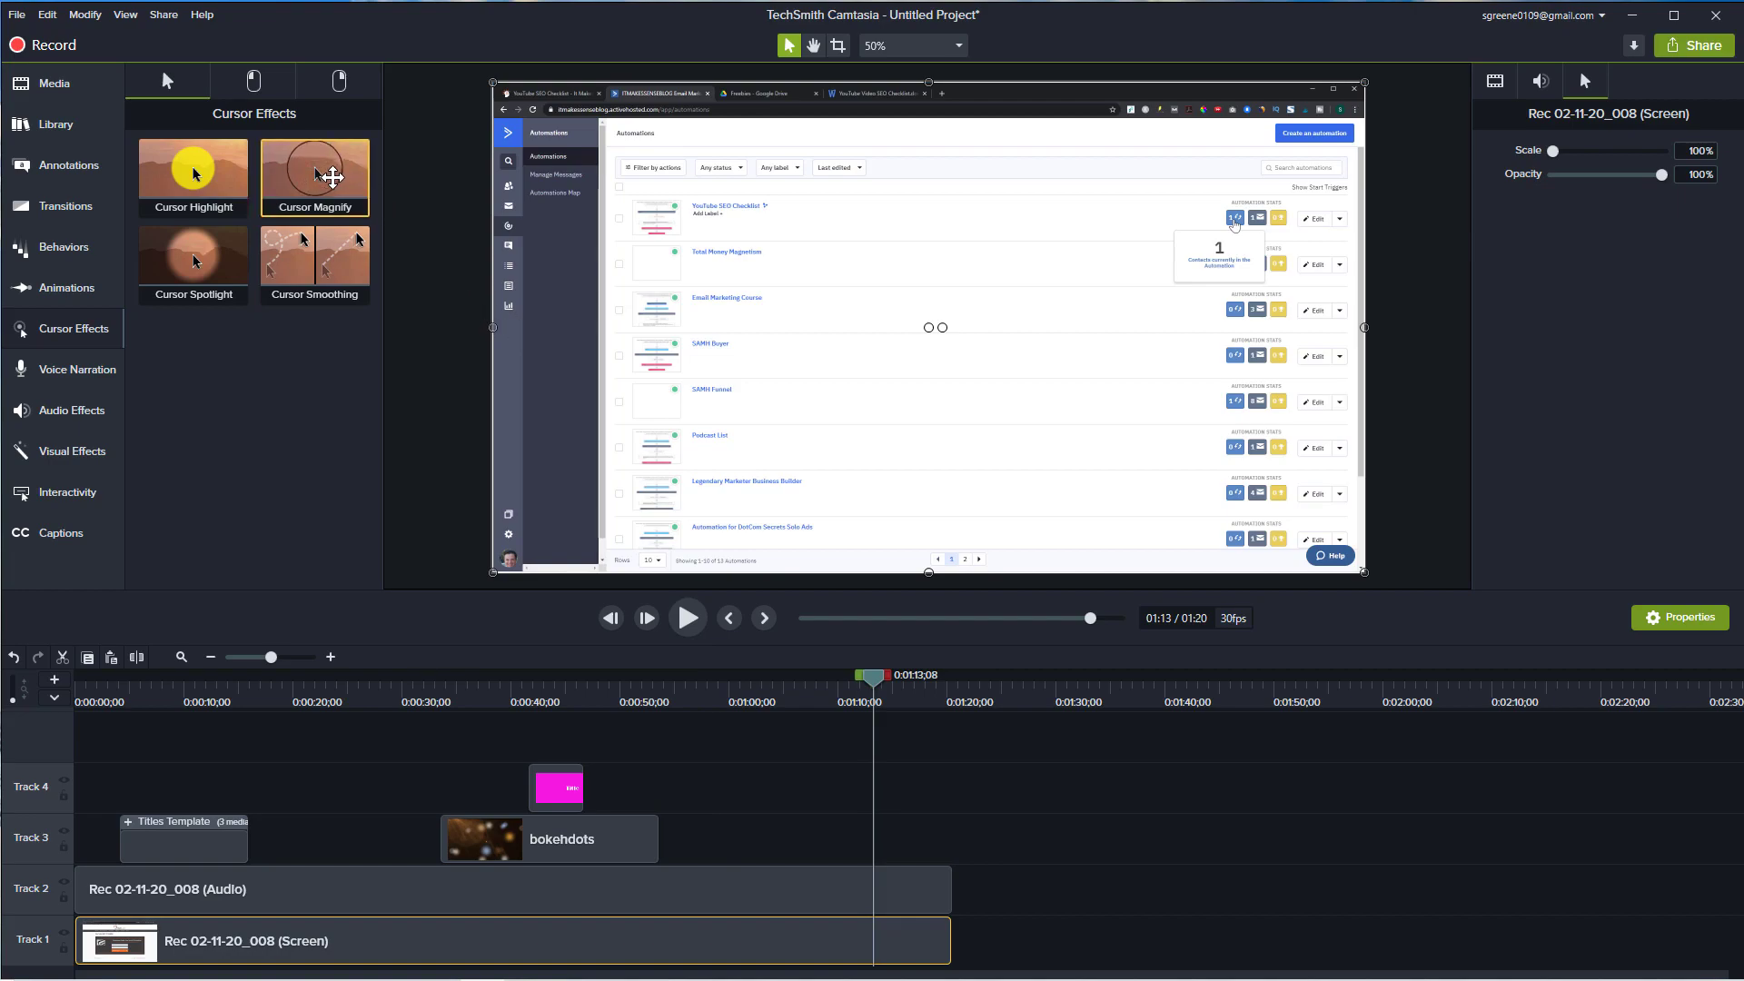
left_click_drag(334, 178, 861, 957)
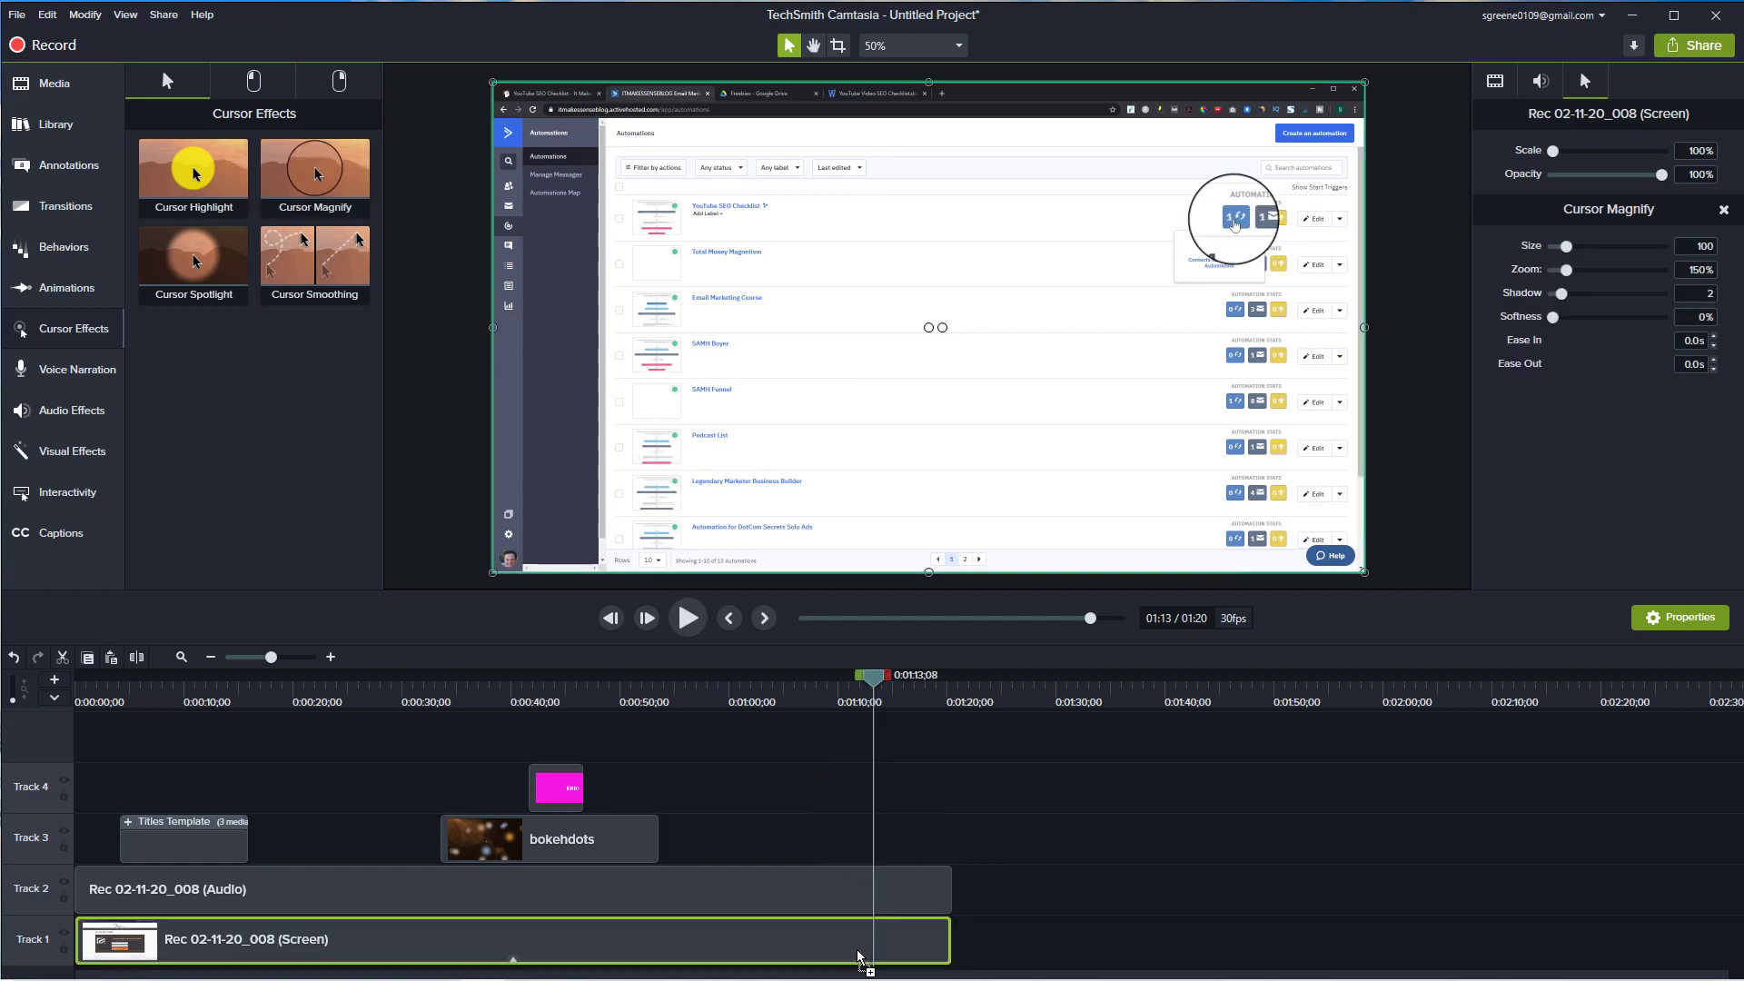
key("space")
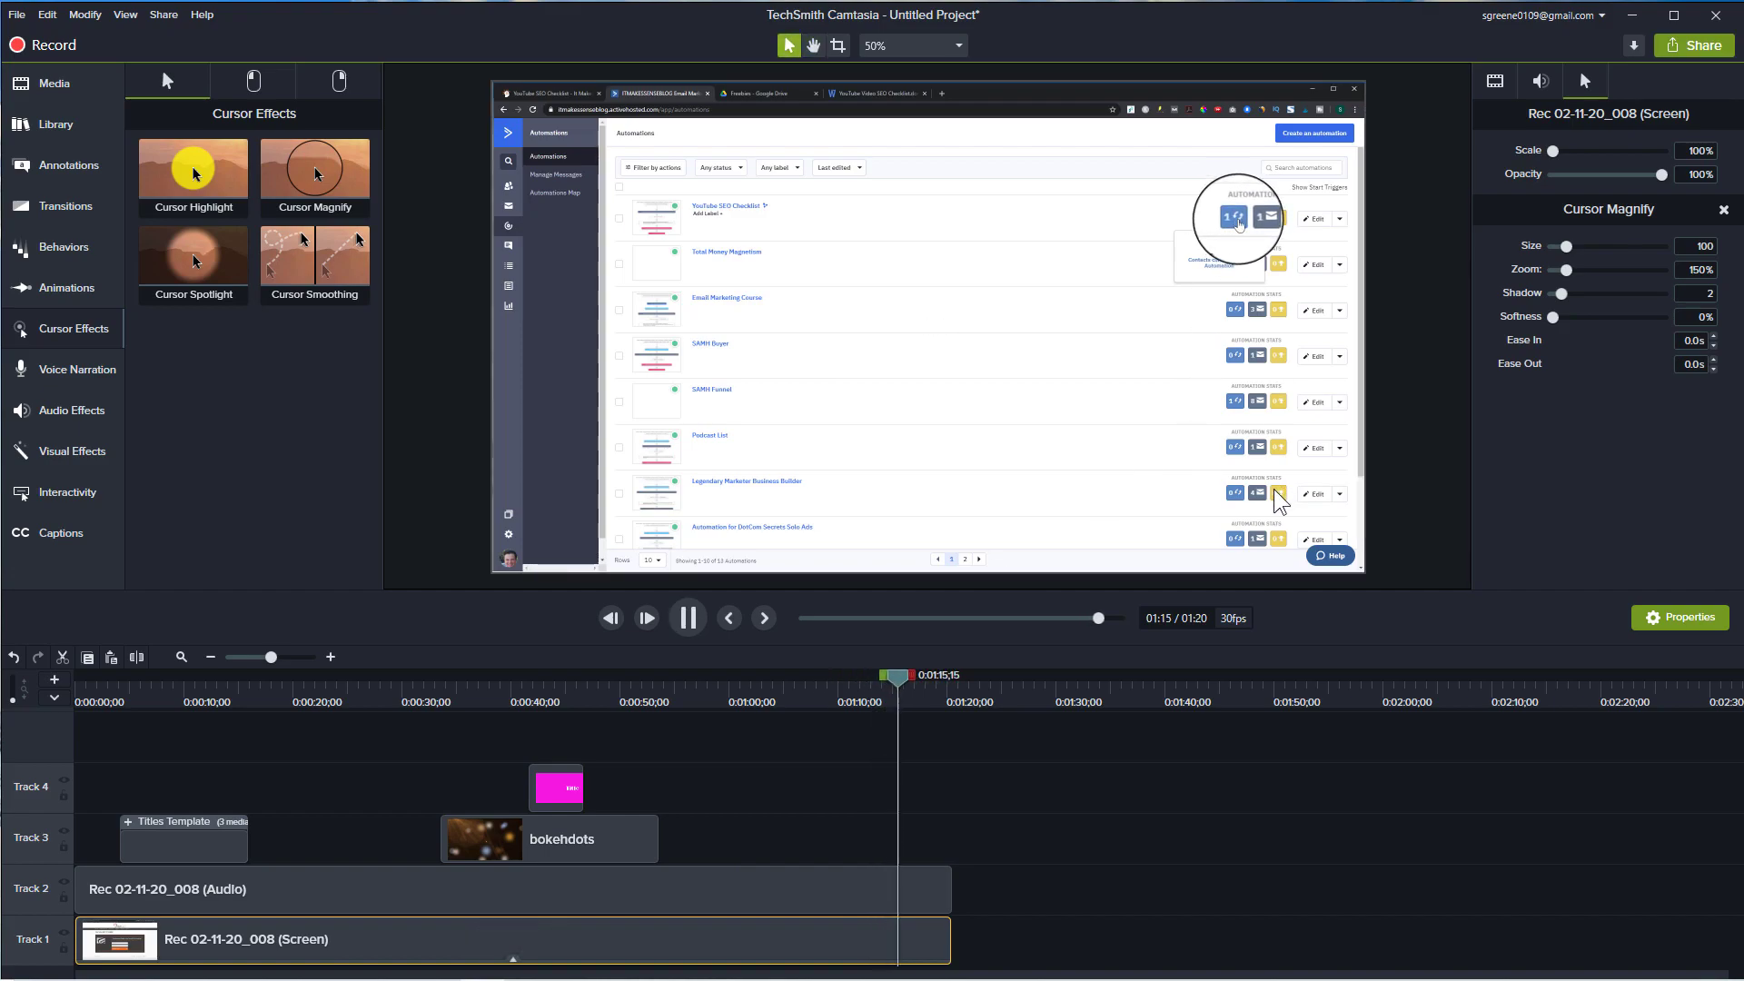
key("space")
- Return the playhead to about 0:00:41 and remove all effects from the screen recording on Track 1
left_click_drag(918, 688, 533, 763)
right_click(725, 935)
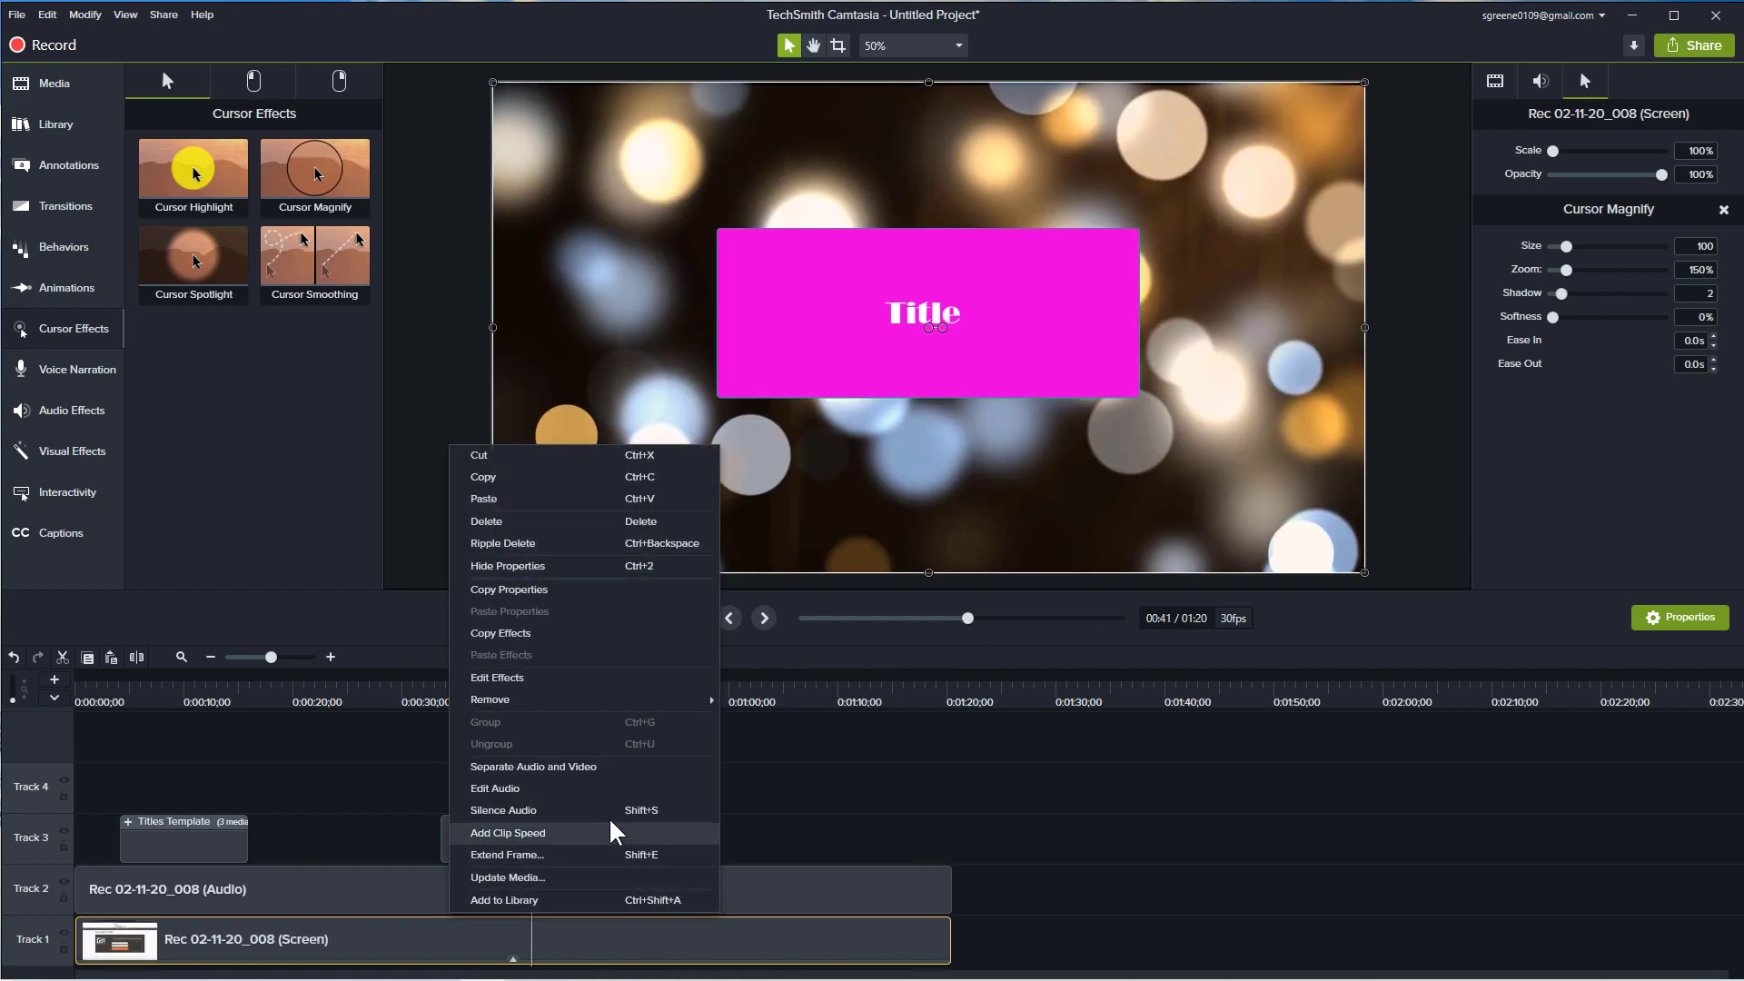
mouse_move(604, 708)
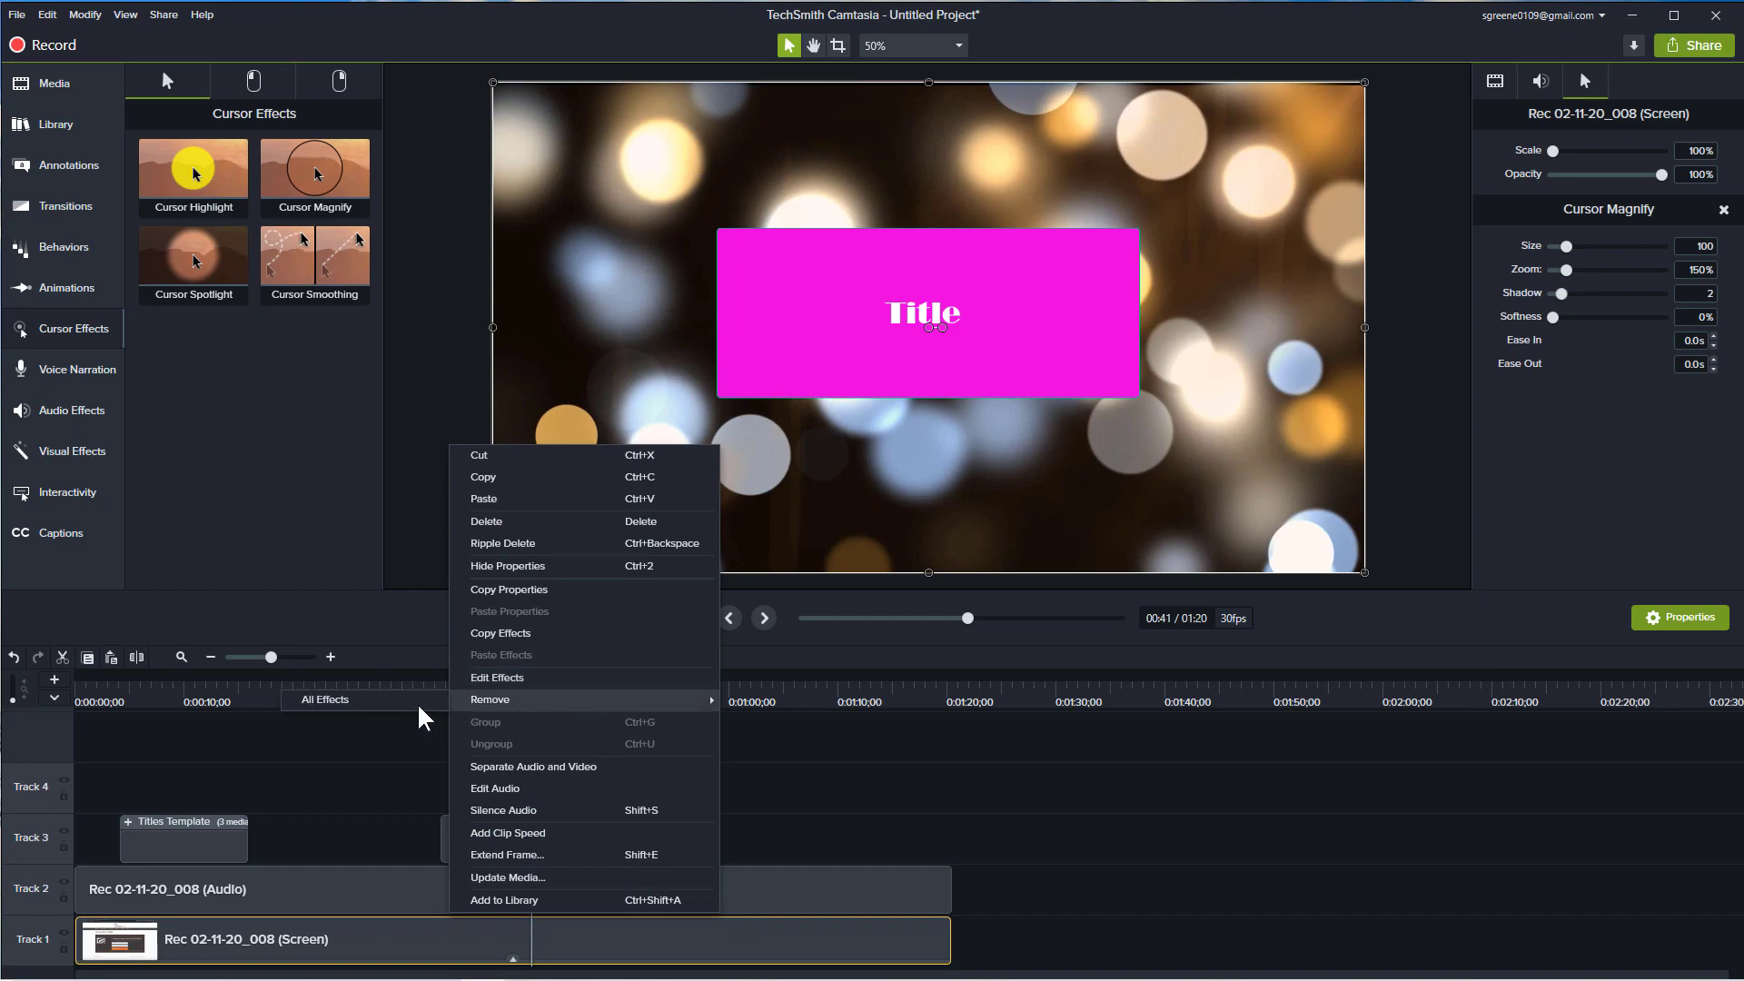
left_click(381, 701)
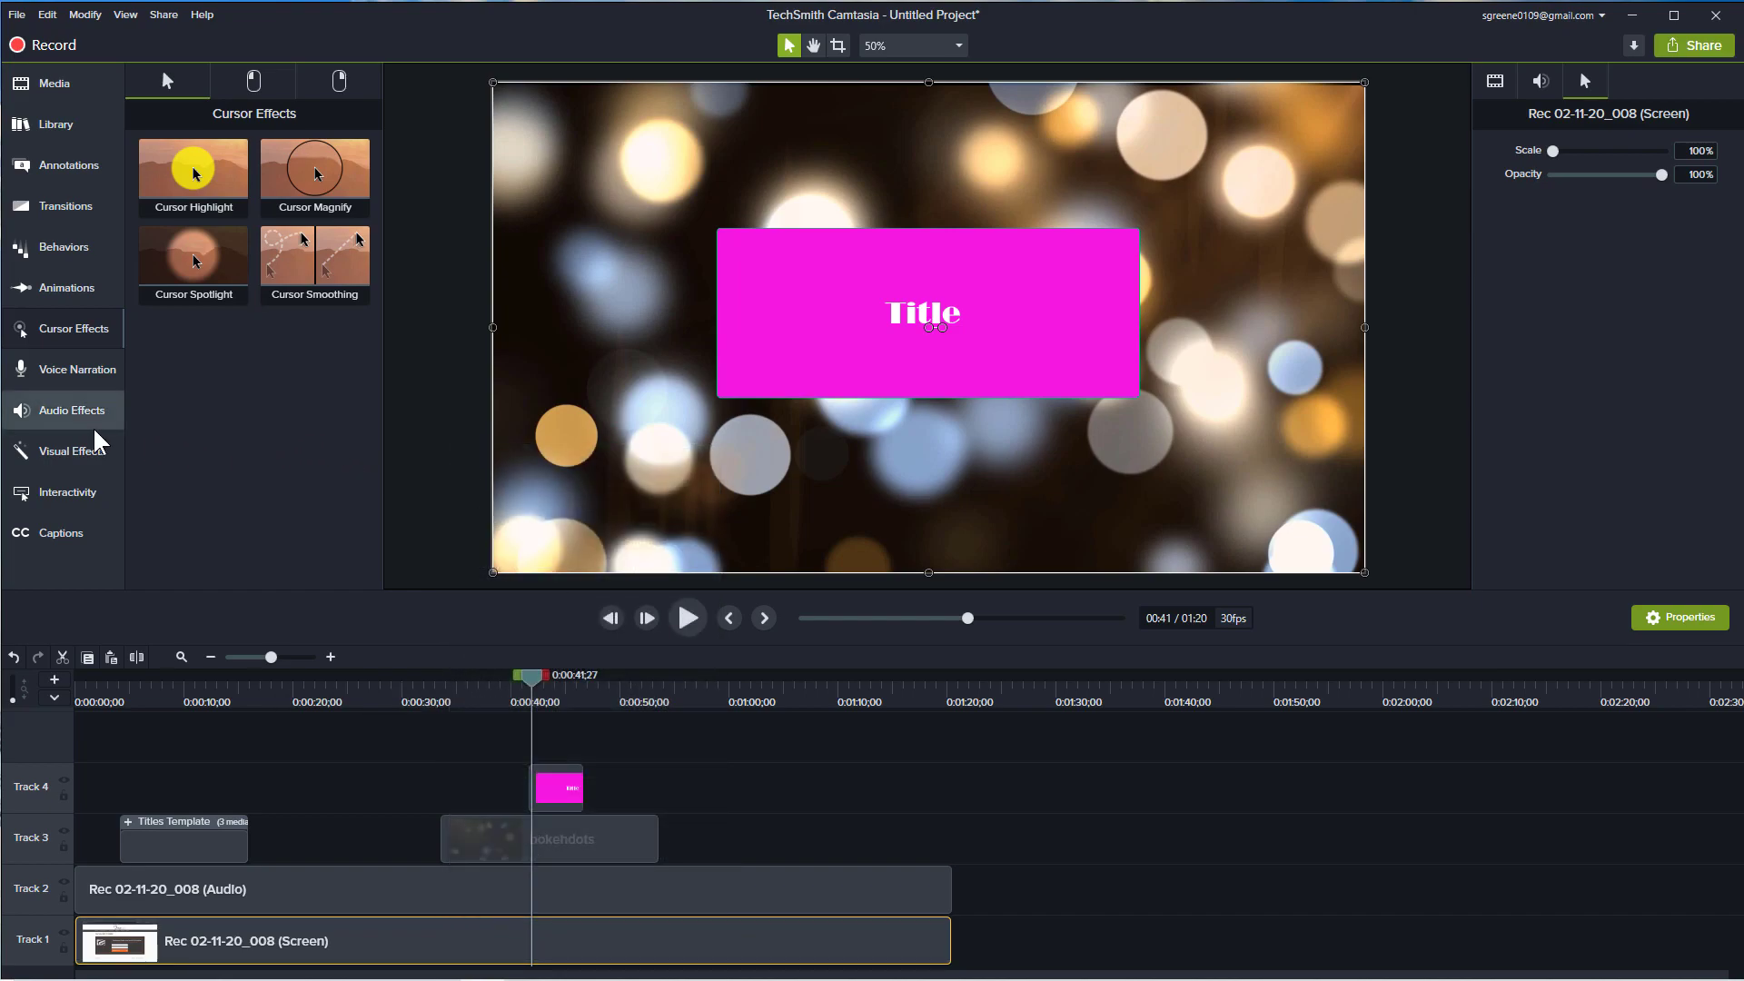
- Try a lower volume for the whole Track 2 audio clip during playback from about 0:01:02, and raise it back
left_click_drag(556, 699, 754, 687)
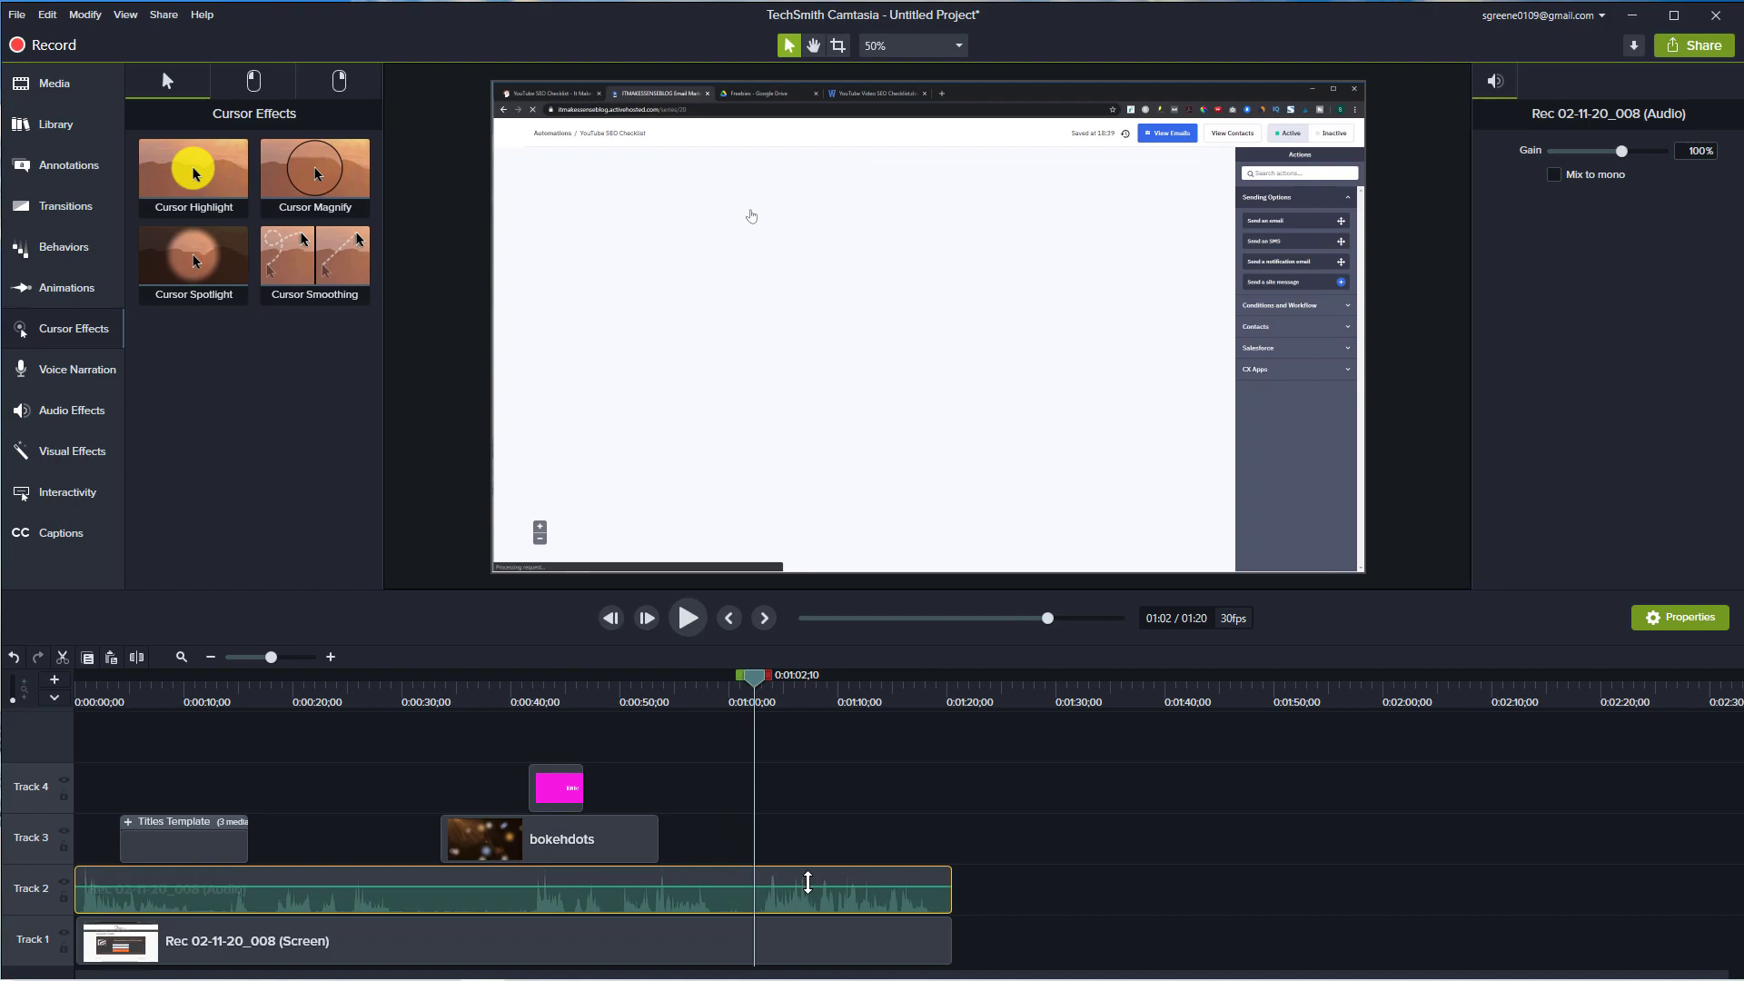
key("space")
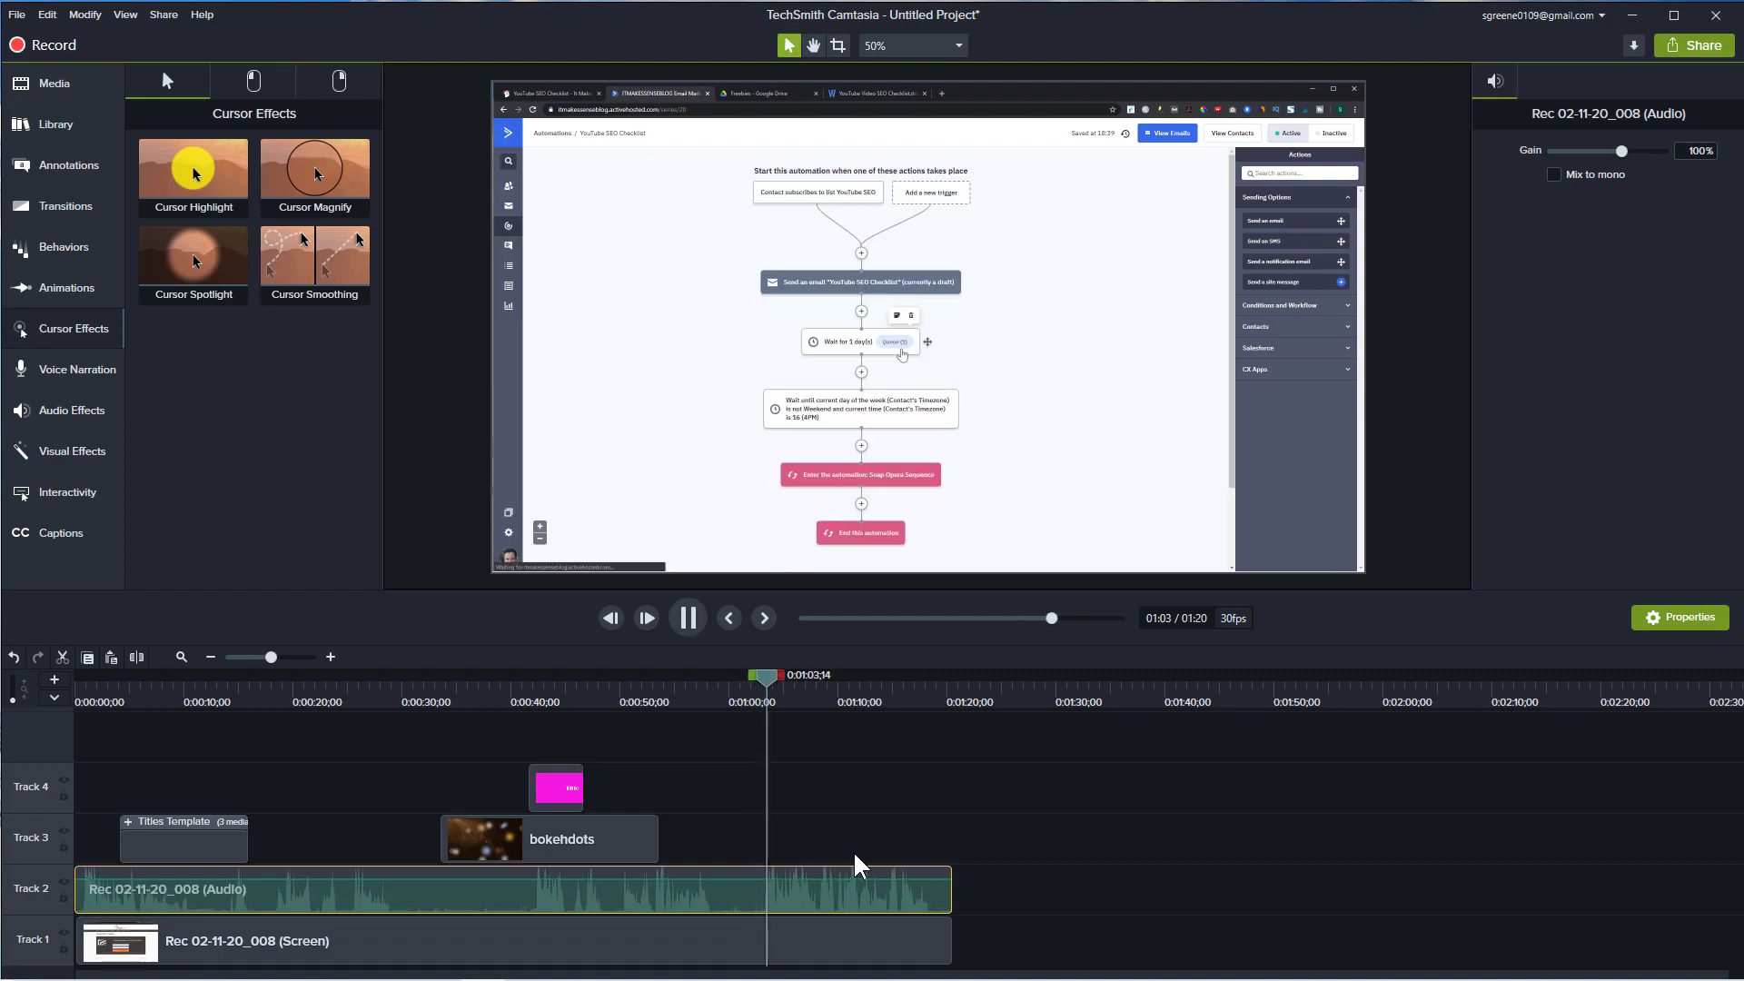
left_click_drag(838, 881, 839, 899)
key("space")
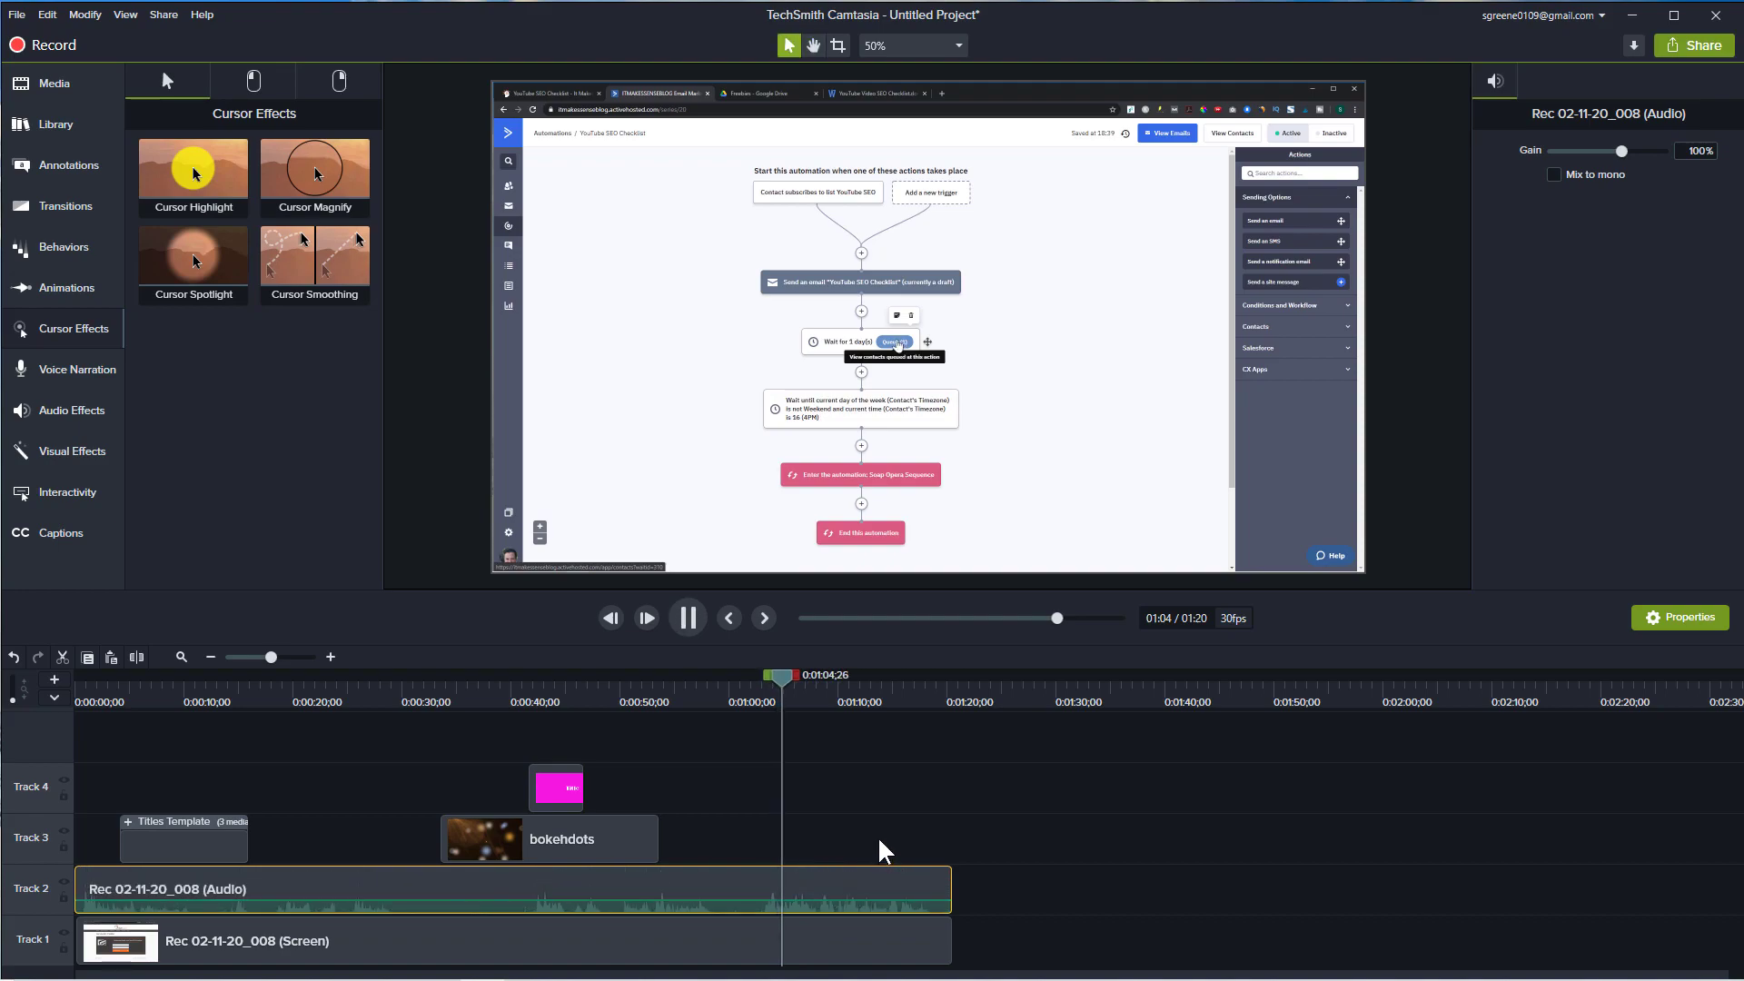
key("space")
left_click_drag(842, 900, 832, 882)
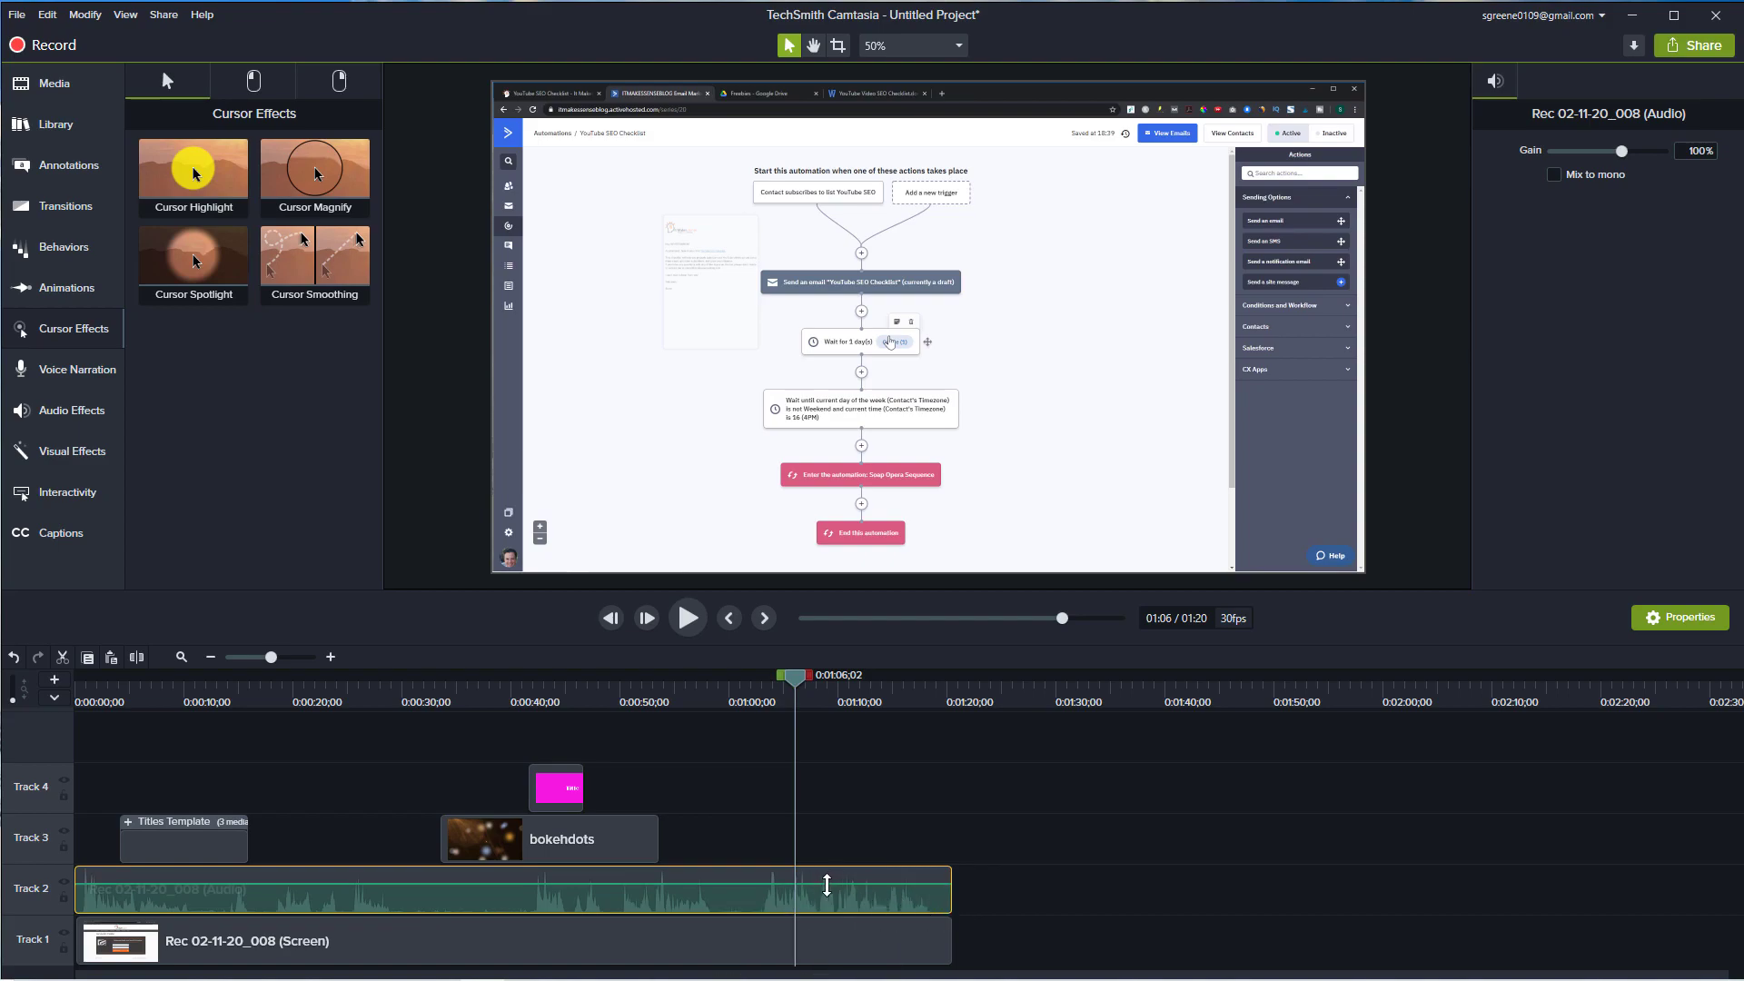
- Add an audio point near 0:01:09 on the Track 2 clip, fade the volume down towards its end and lower the level at that point
double_click(826, 884)
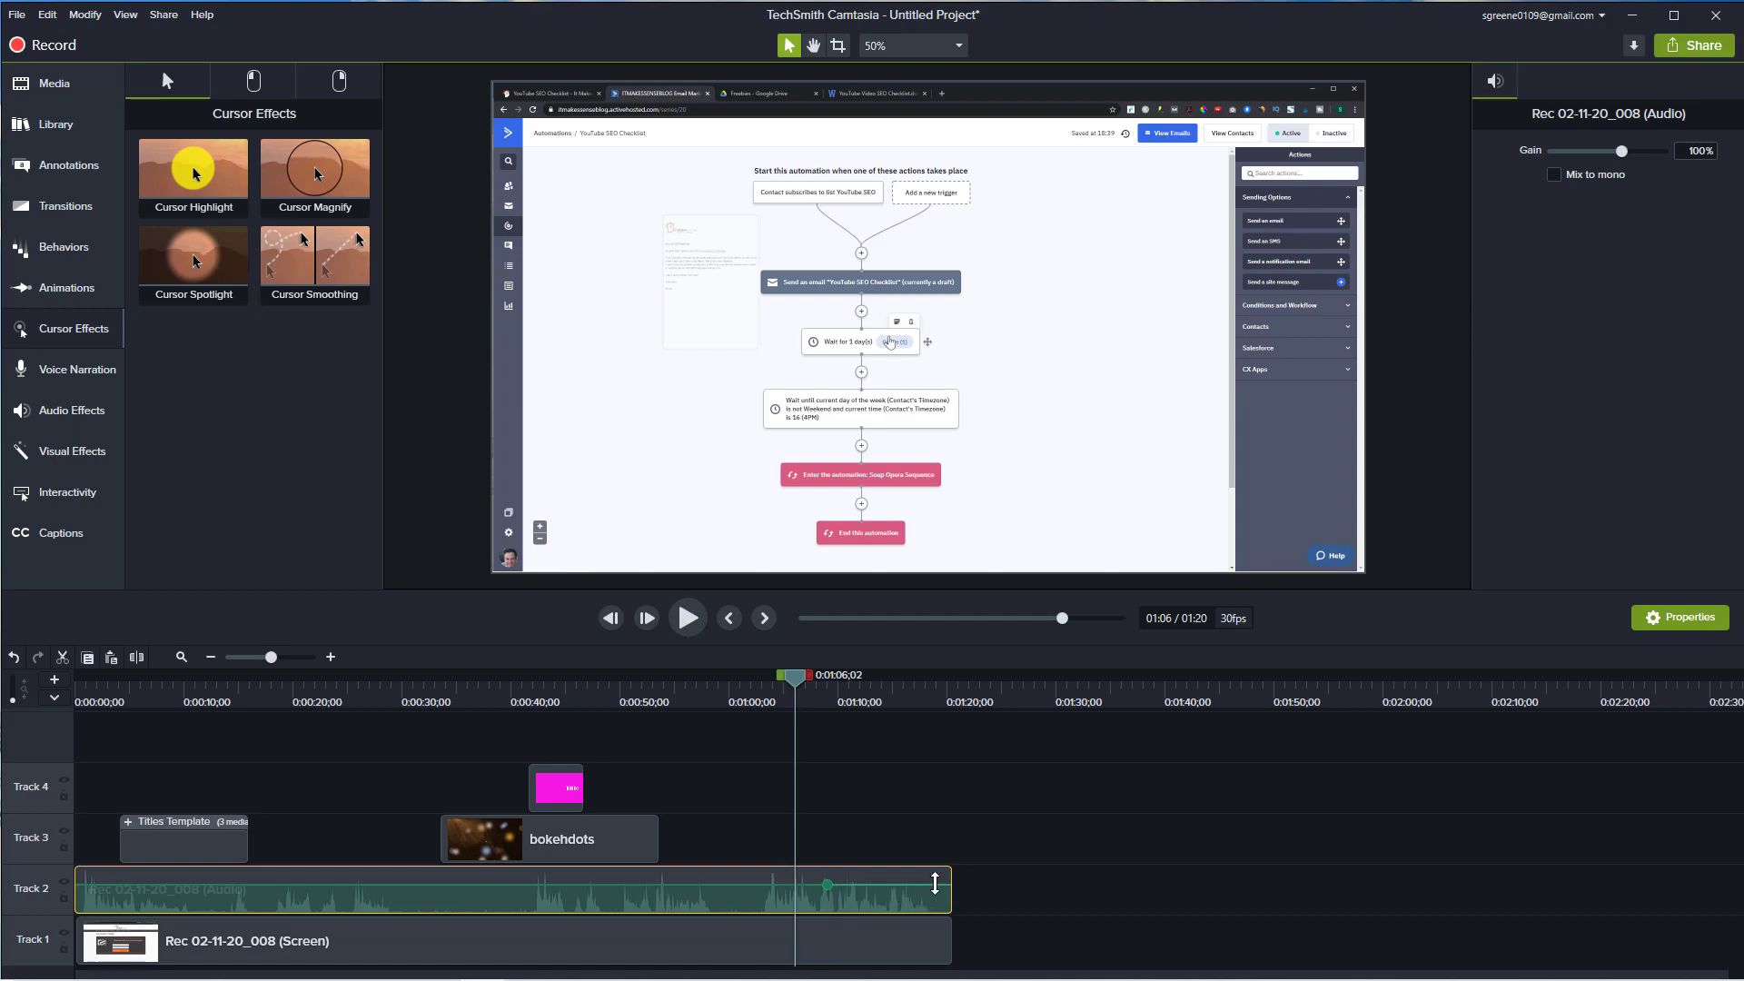
left_click_drag(942, 888, 942, 918)
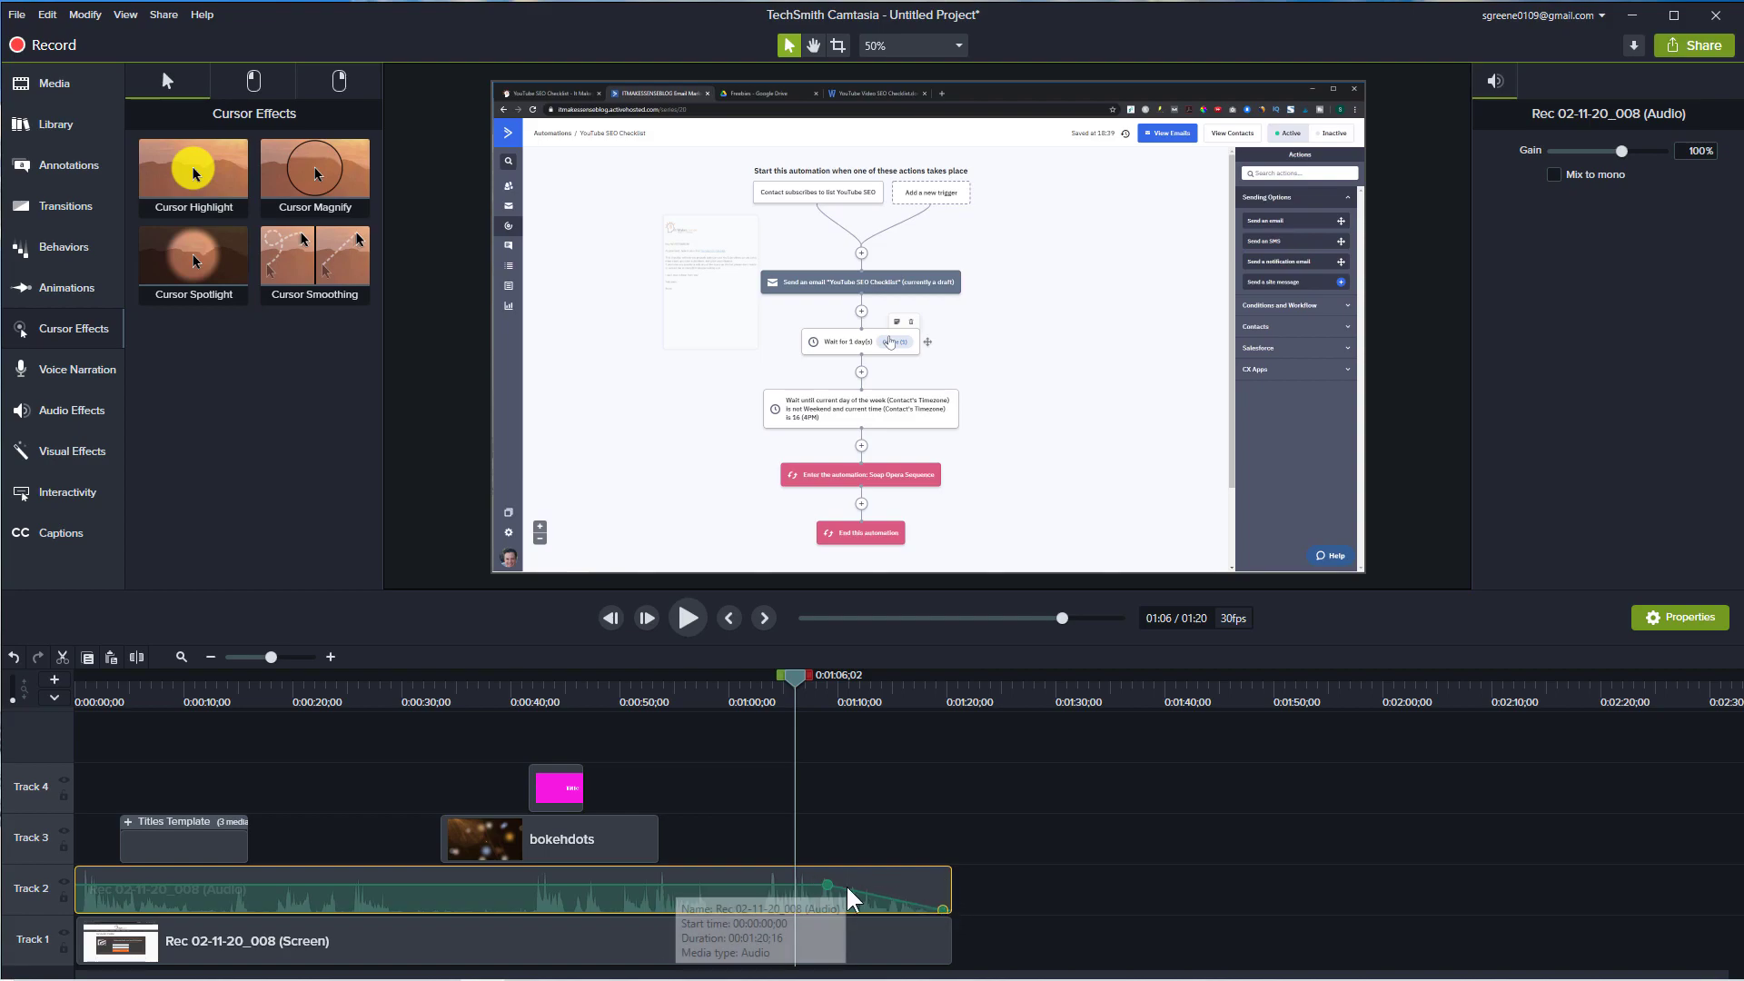
left_click(73, 409)
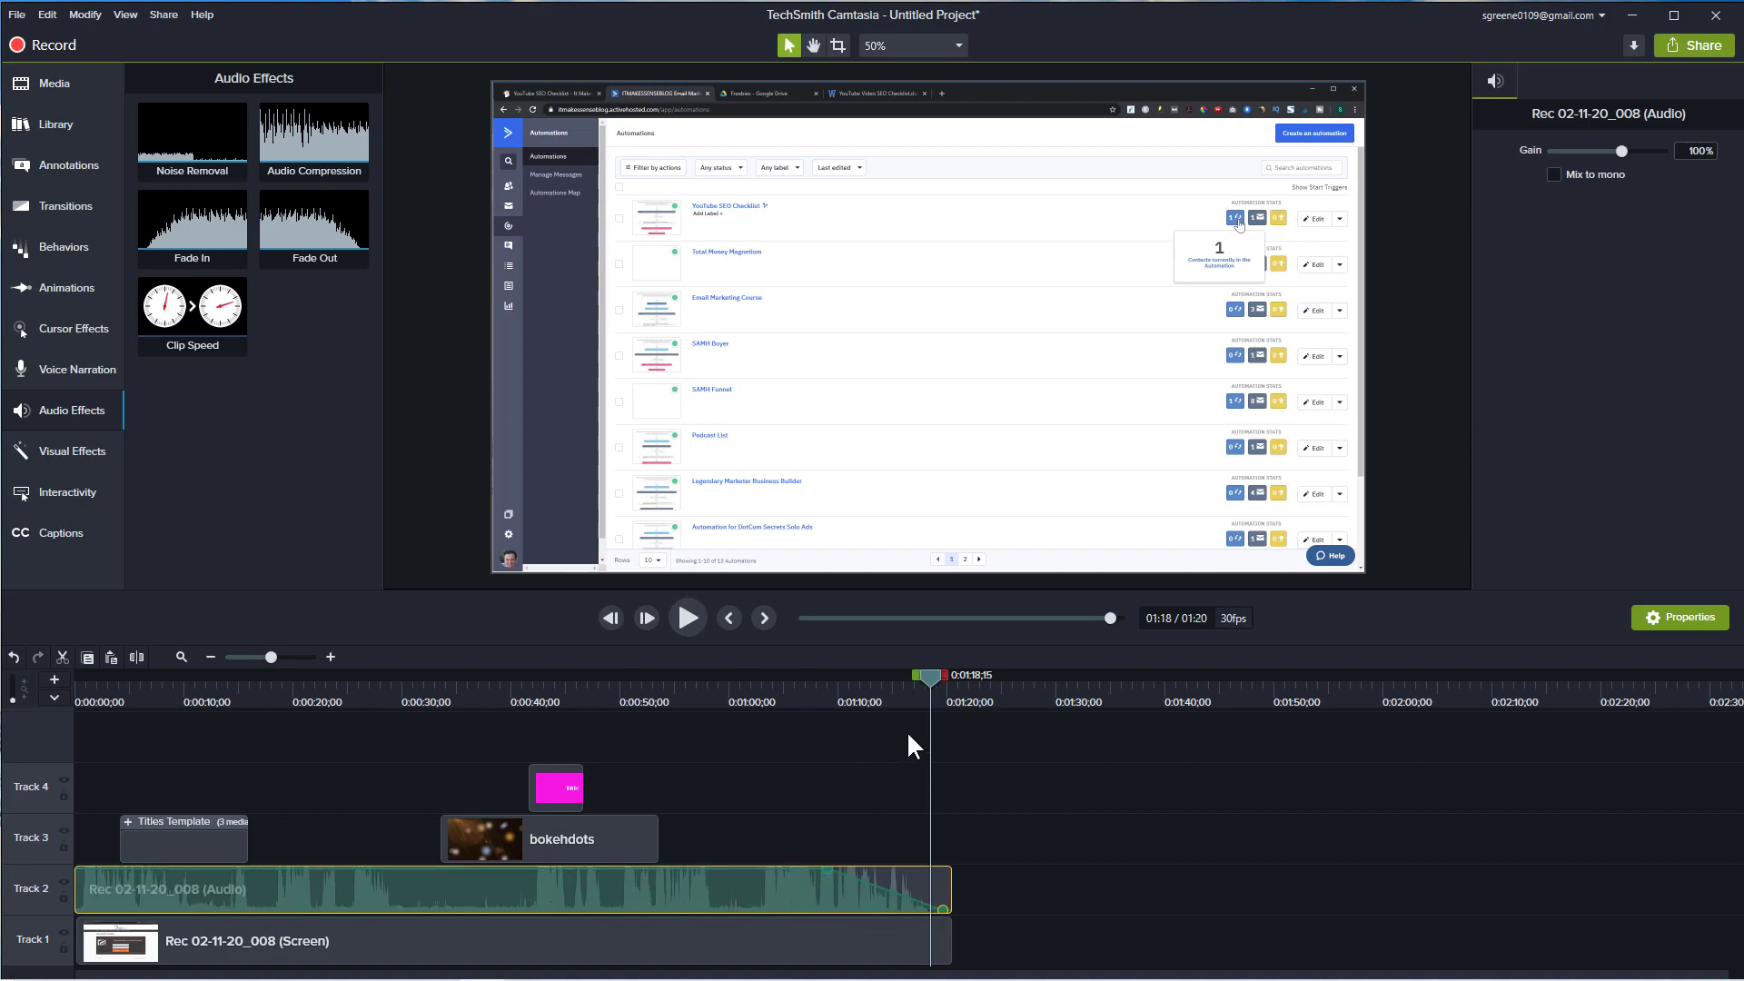
left_click_drag(924, 674, 792, 718)
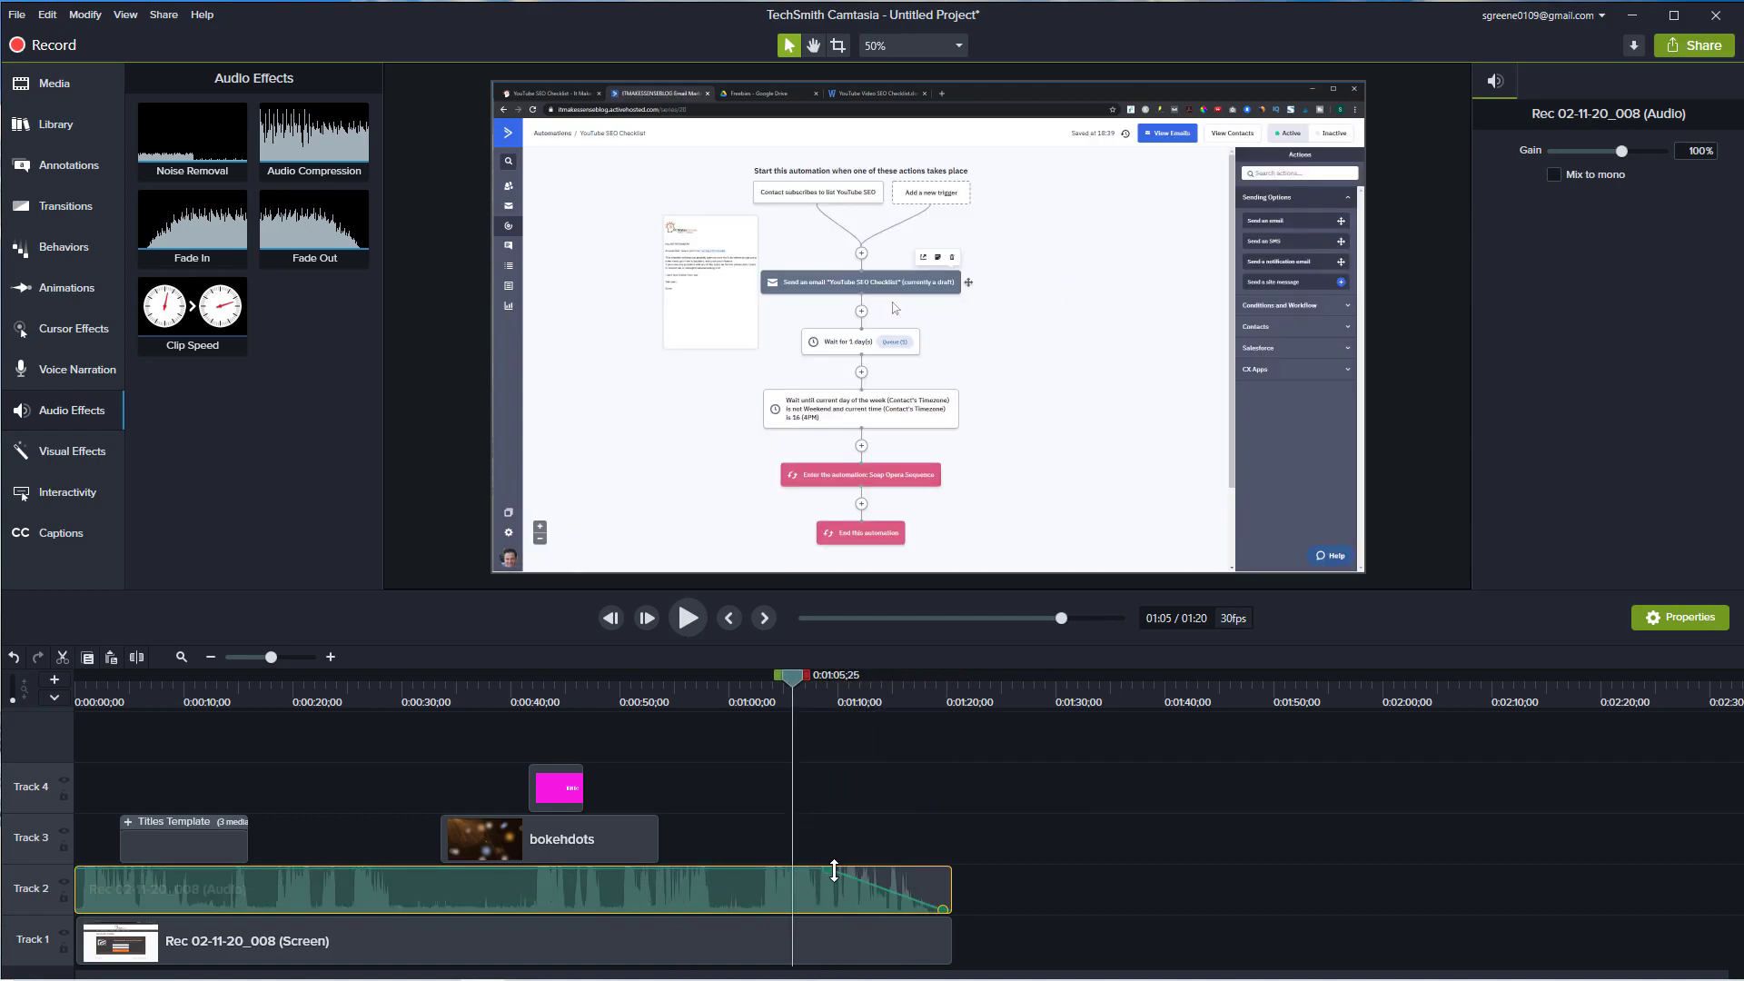
left_click_drag(826, 869, 825, 887)
- Split the audio and screen recording clips on Tracks 1 and 2 at about 0:01:05 and 0:01:11
left_click(47, 15)
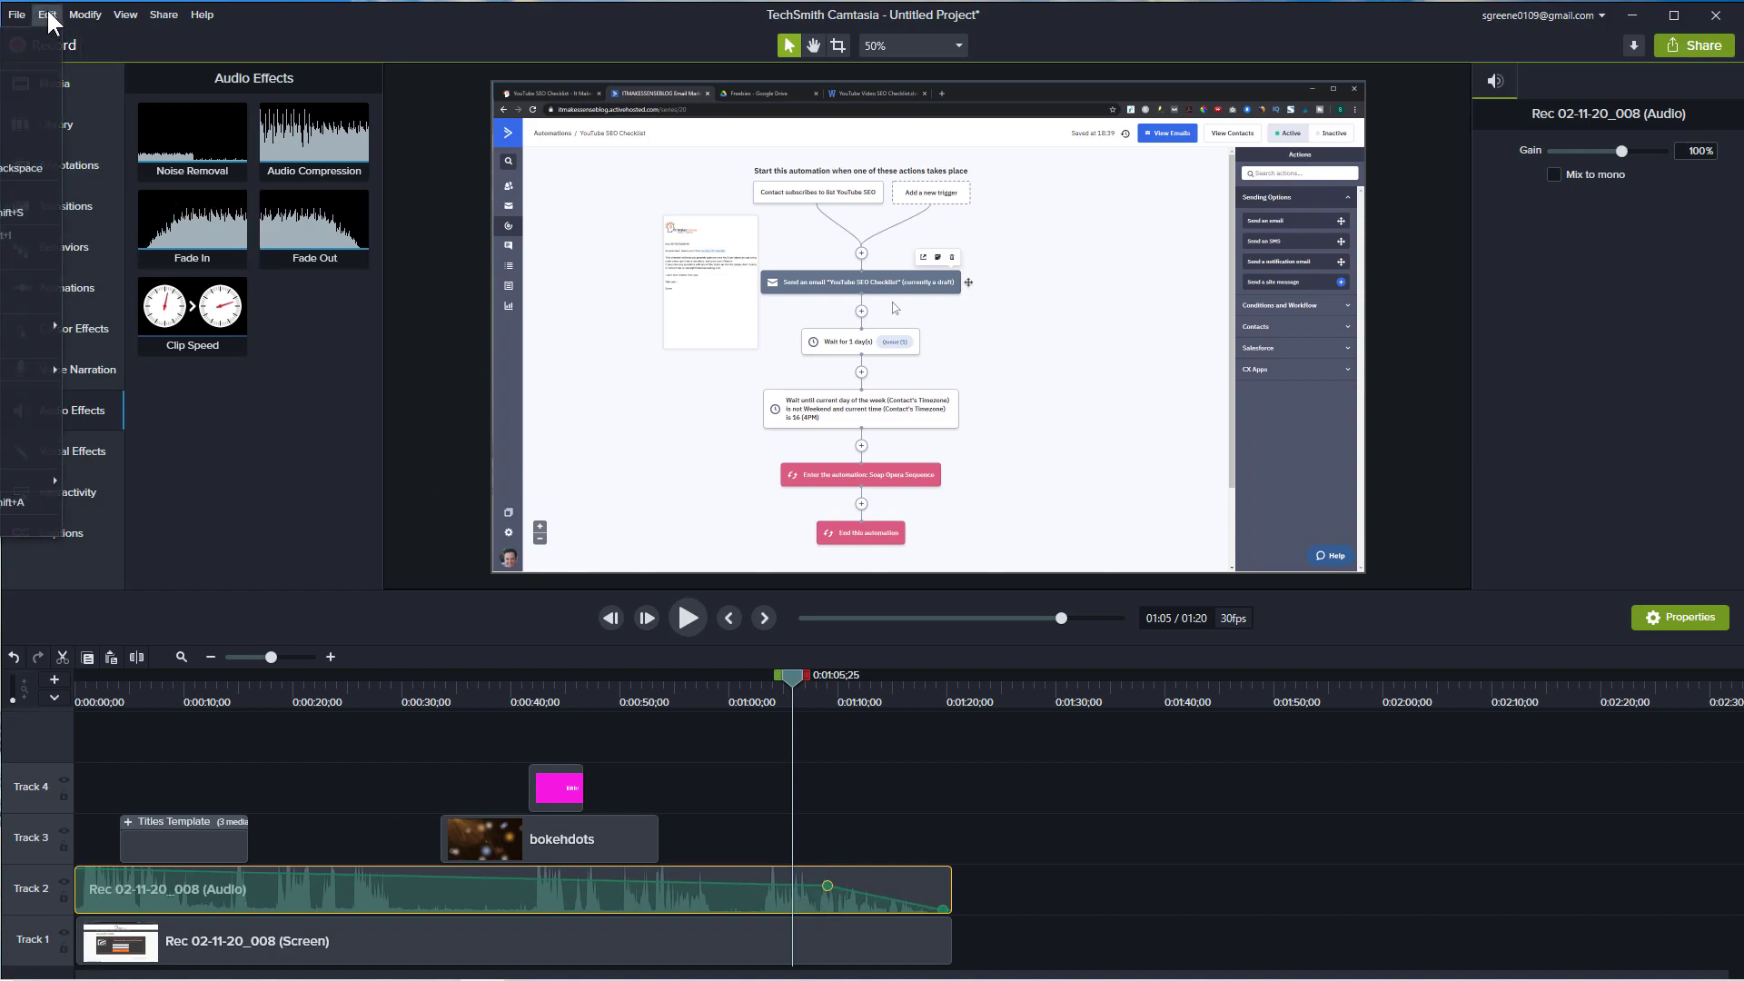
left_click(28, 215)
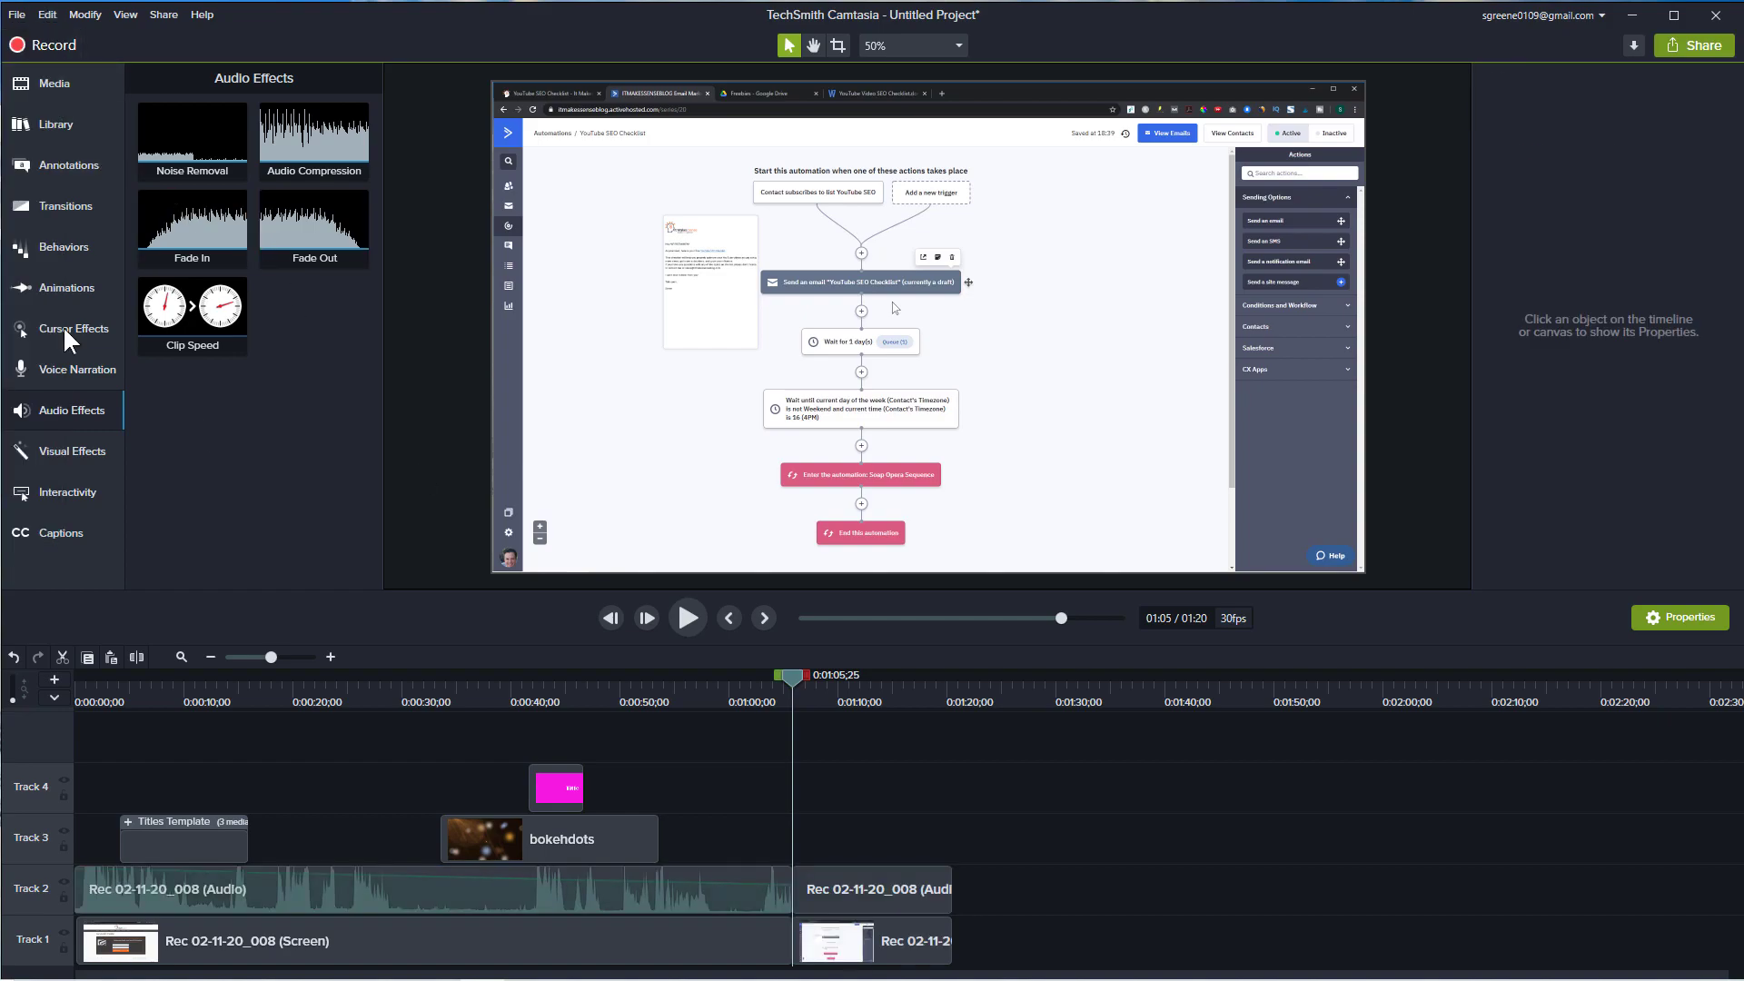
left_click_drag(797, 683, 858, 699)
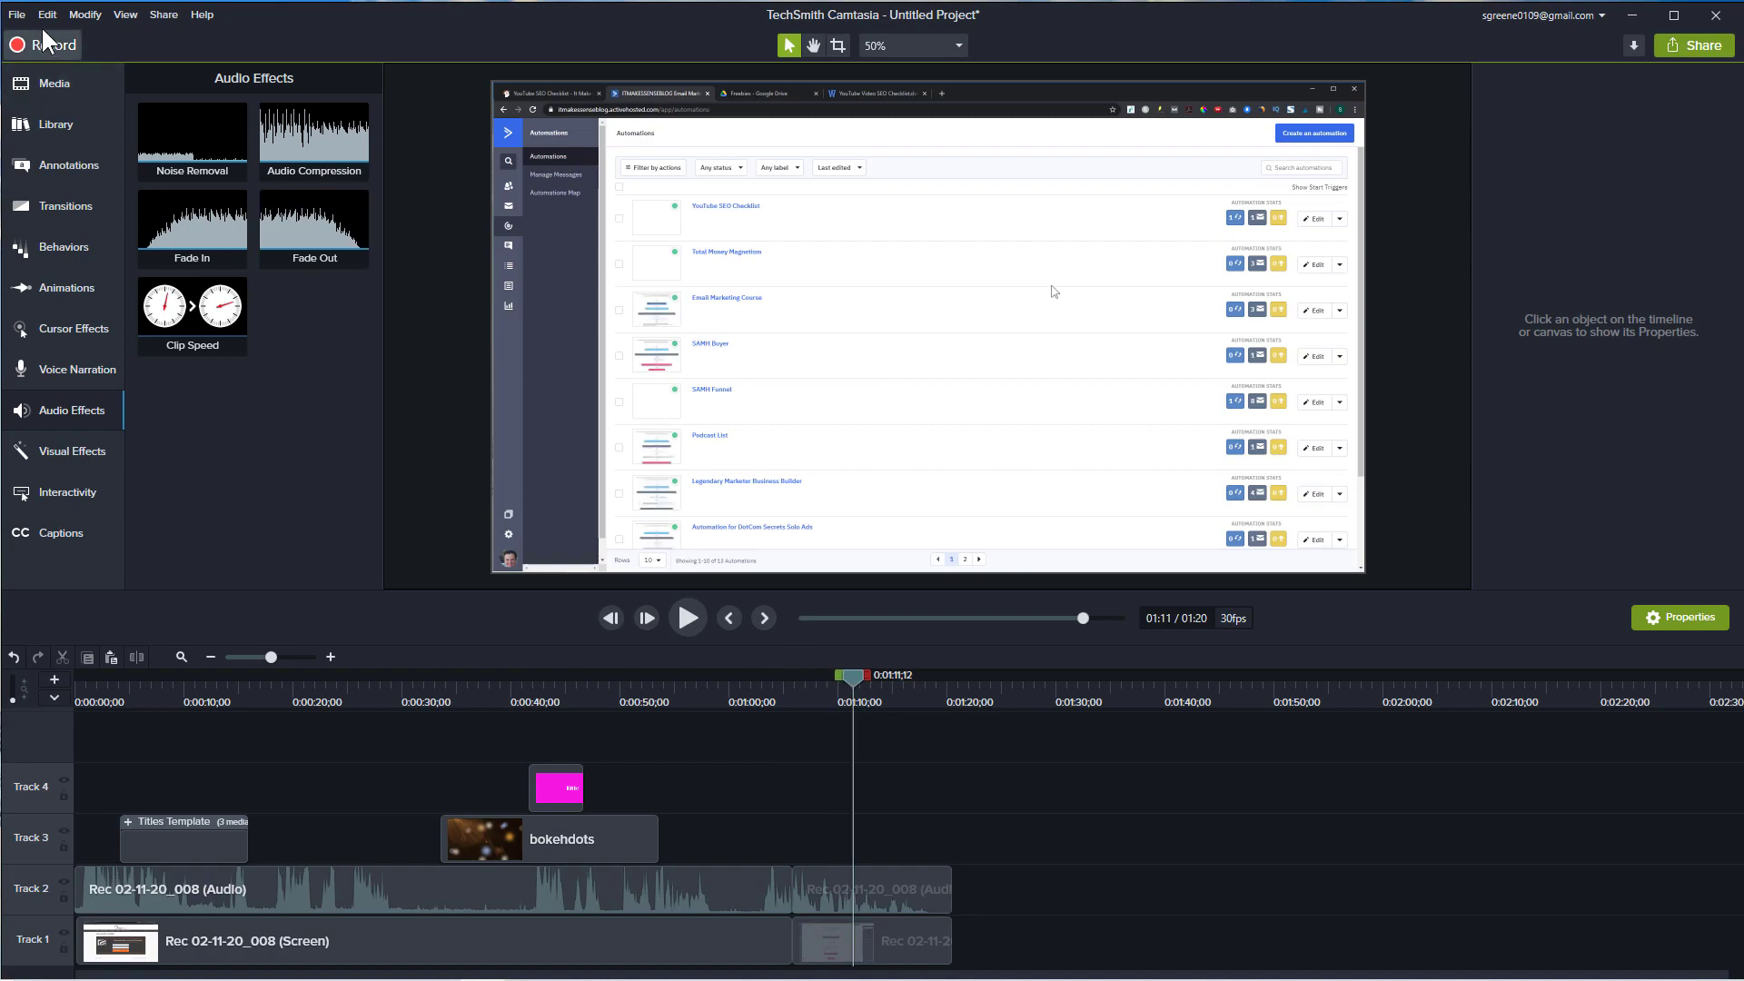
left_click(17, 15)
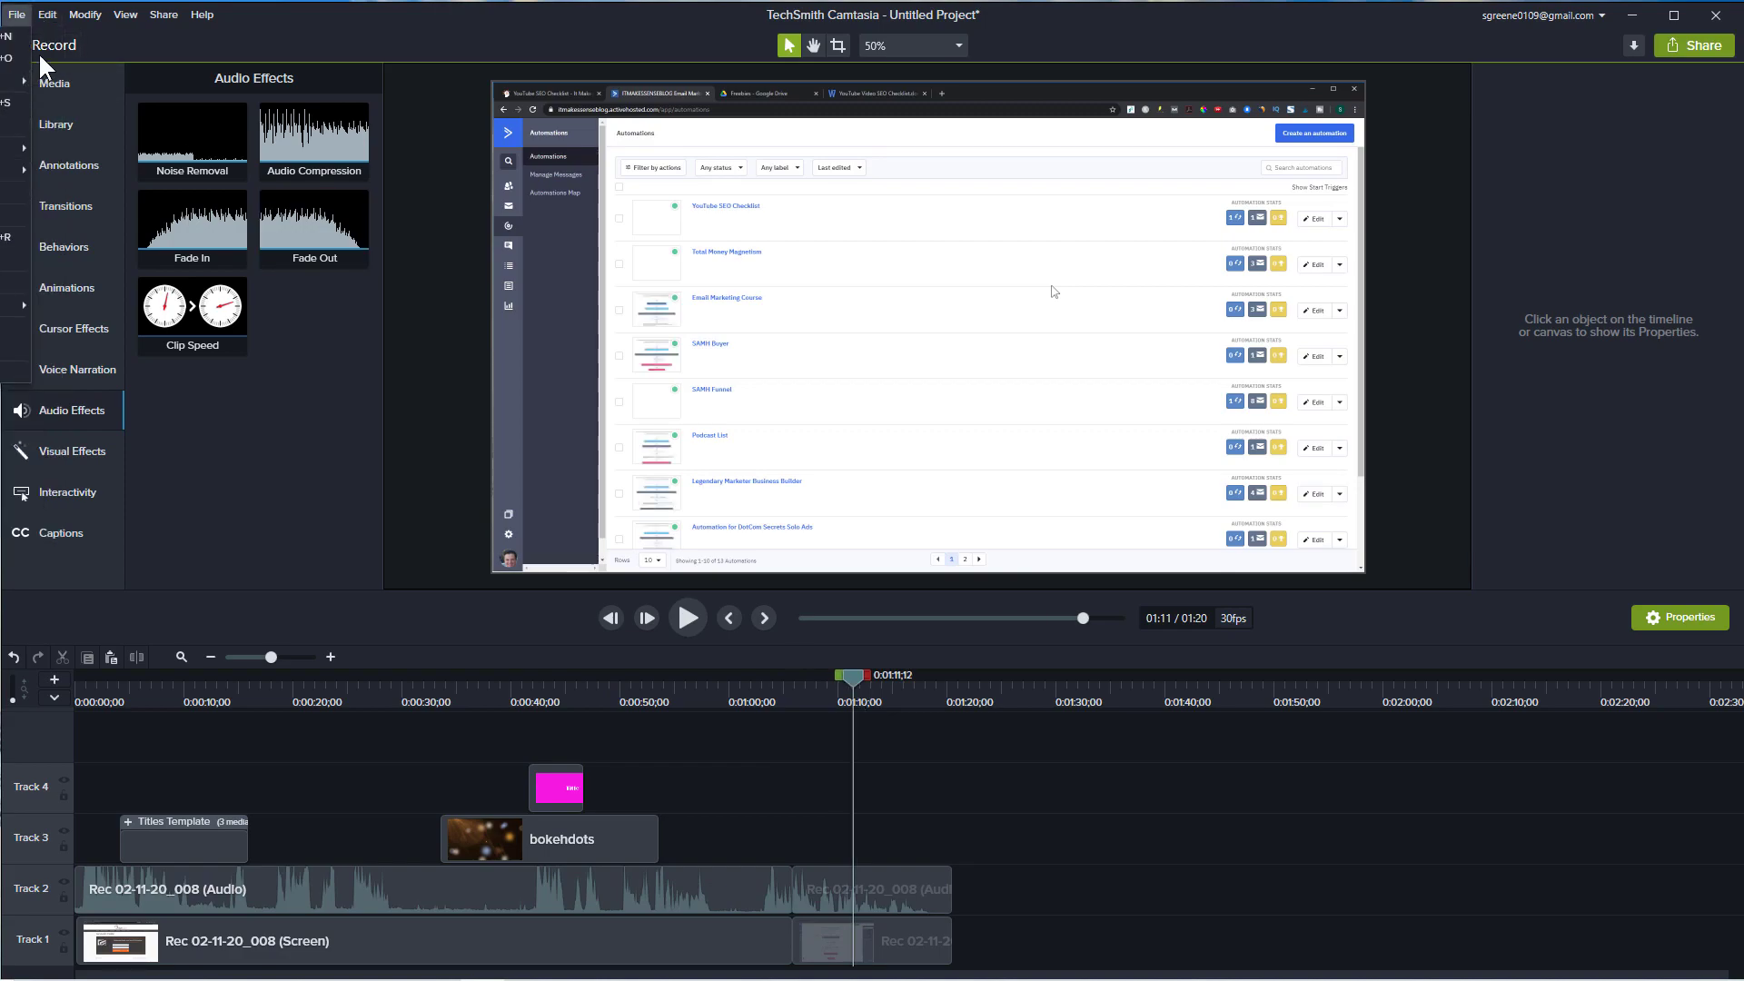
mouse_move(54, 15)
left_click(27, 214)
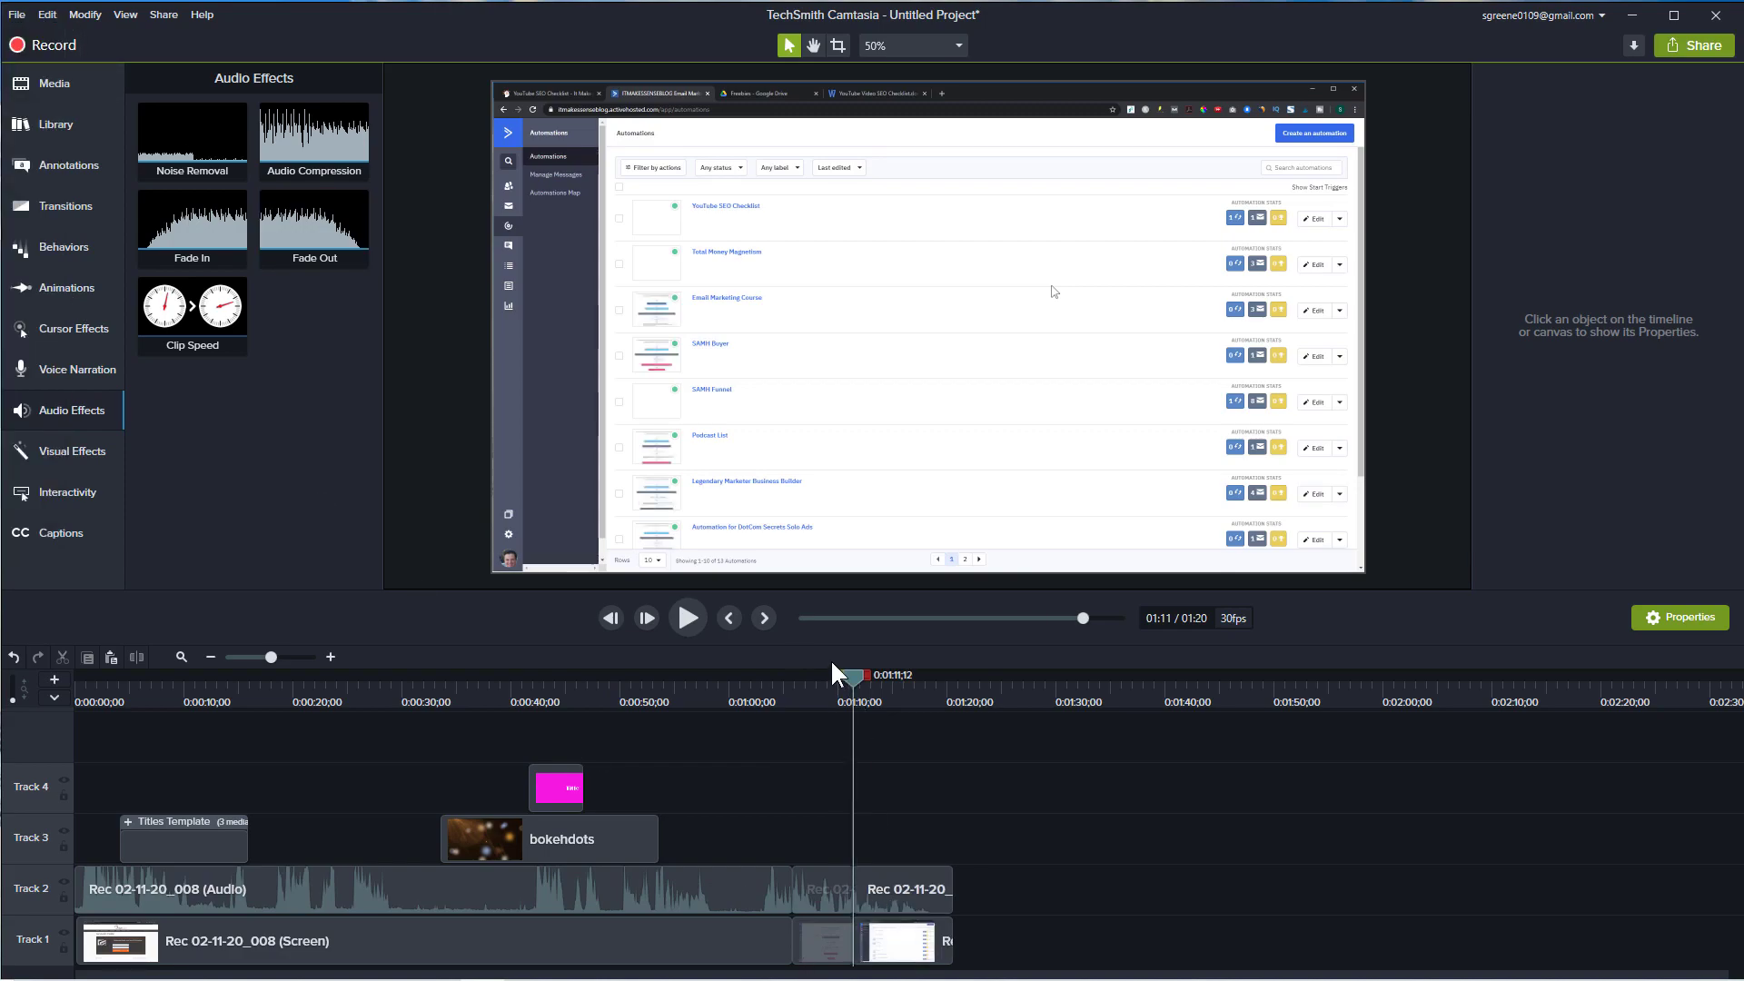
- Apply Clip Speed to the short middle audio segment on Track 2 at 10x and play the timeline from about 0:01:05
left_click_drag(847, 673, 820, 673)
left_click_drag(163, 329, 820, 881)
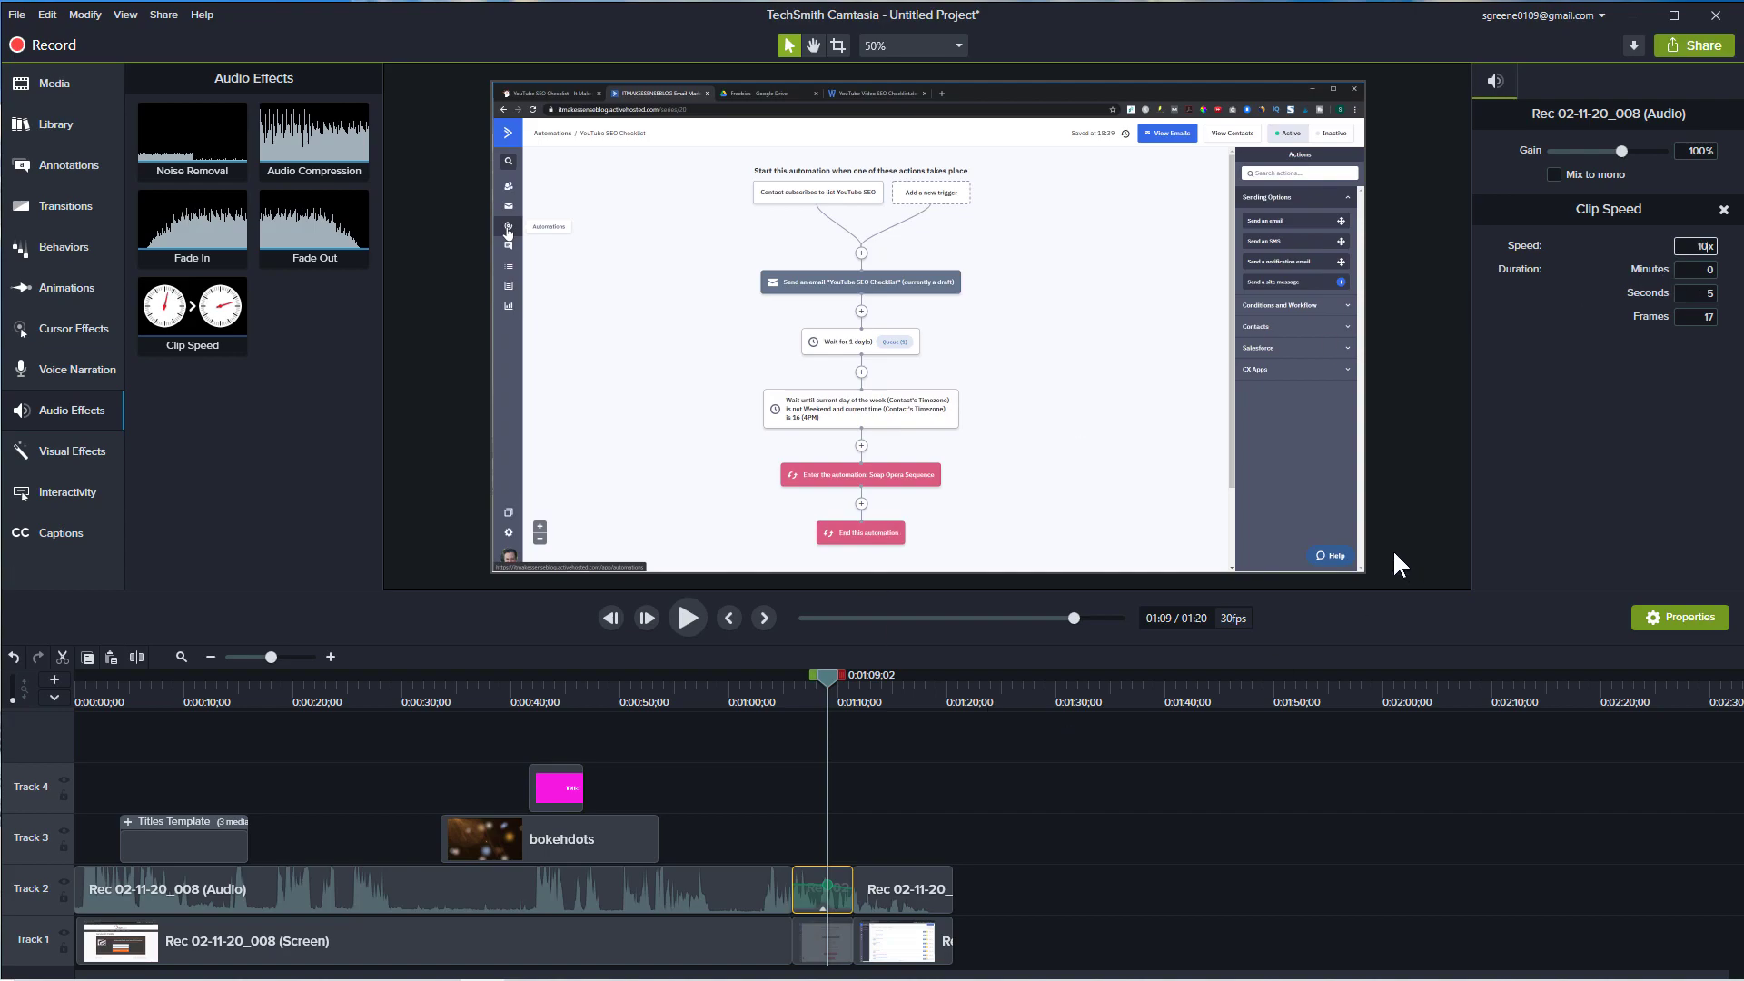
key("Return")
left_click_drag(835, 686, 791, 696)
key("space")
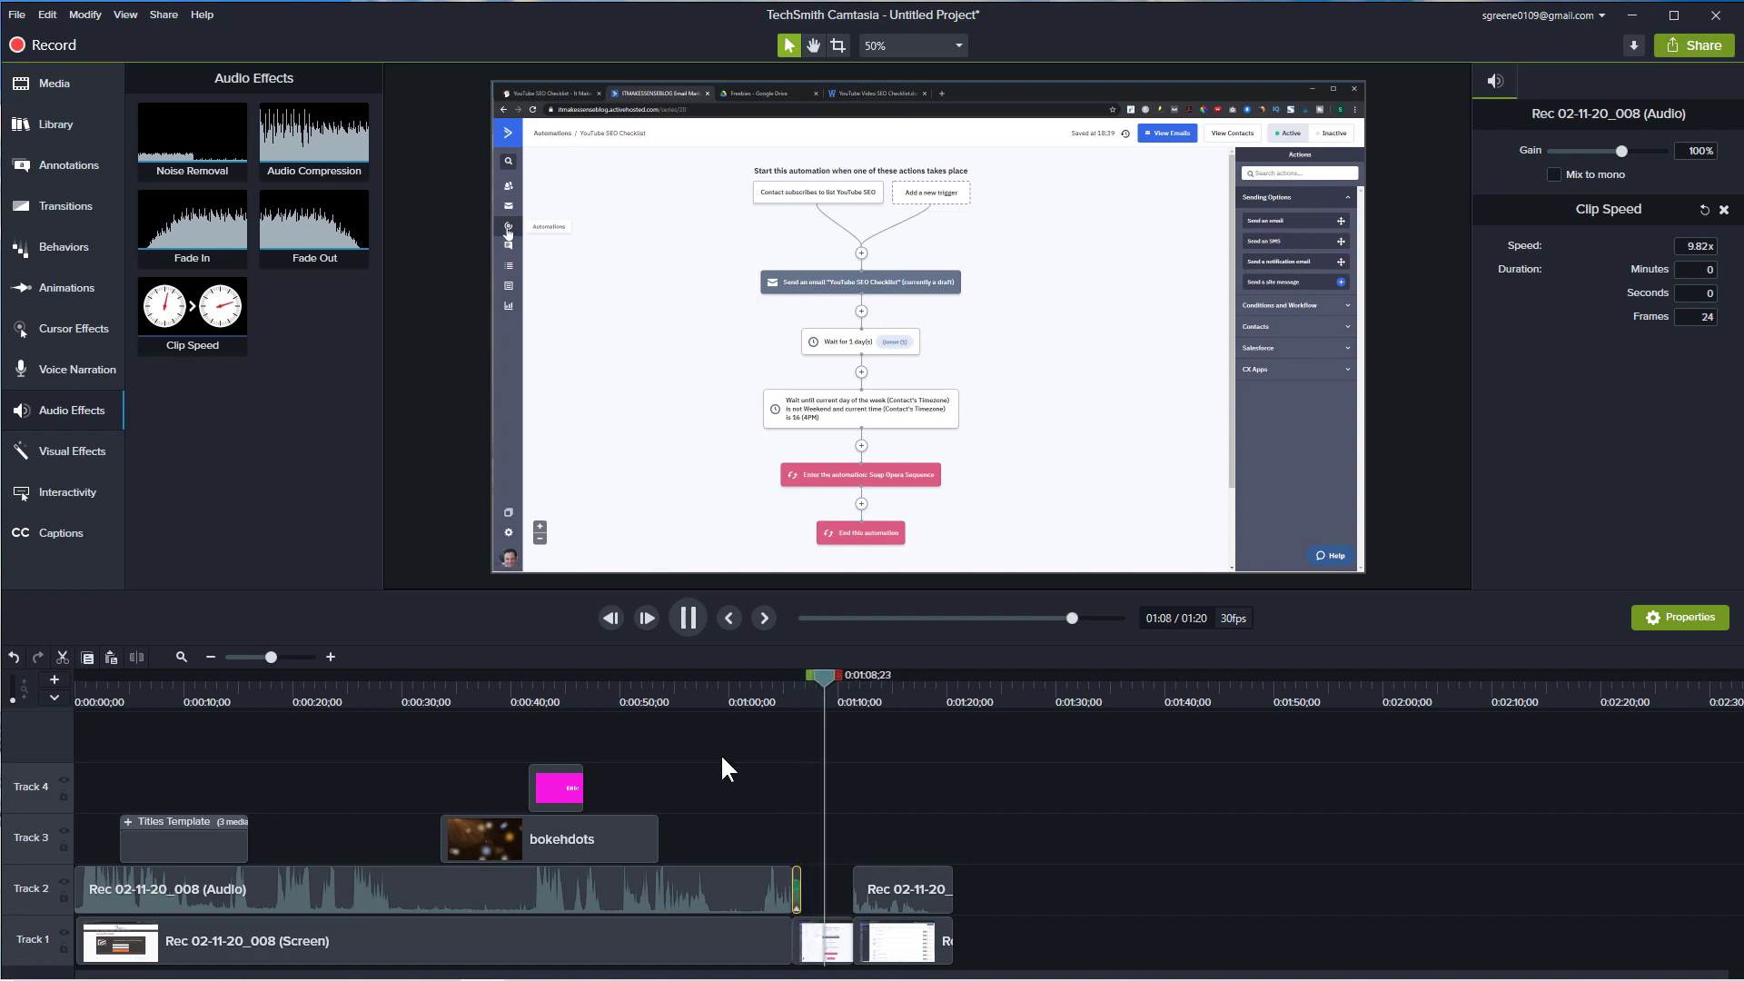
key("space")
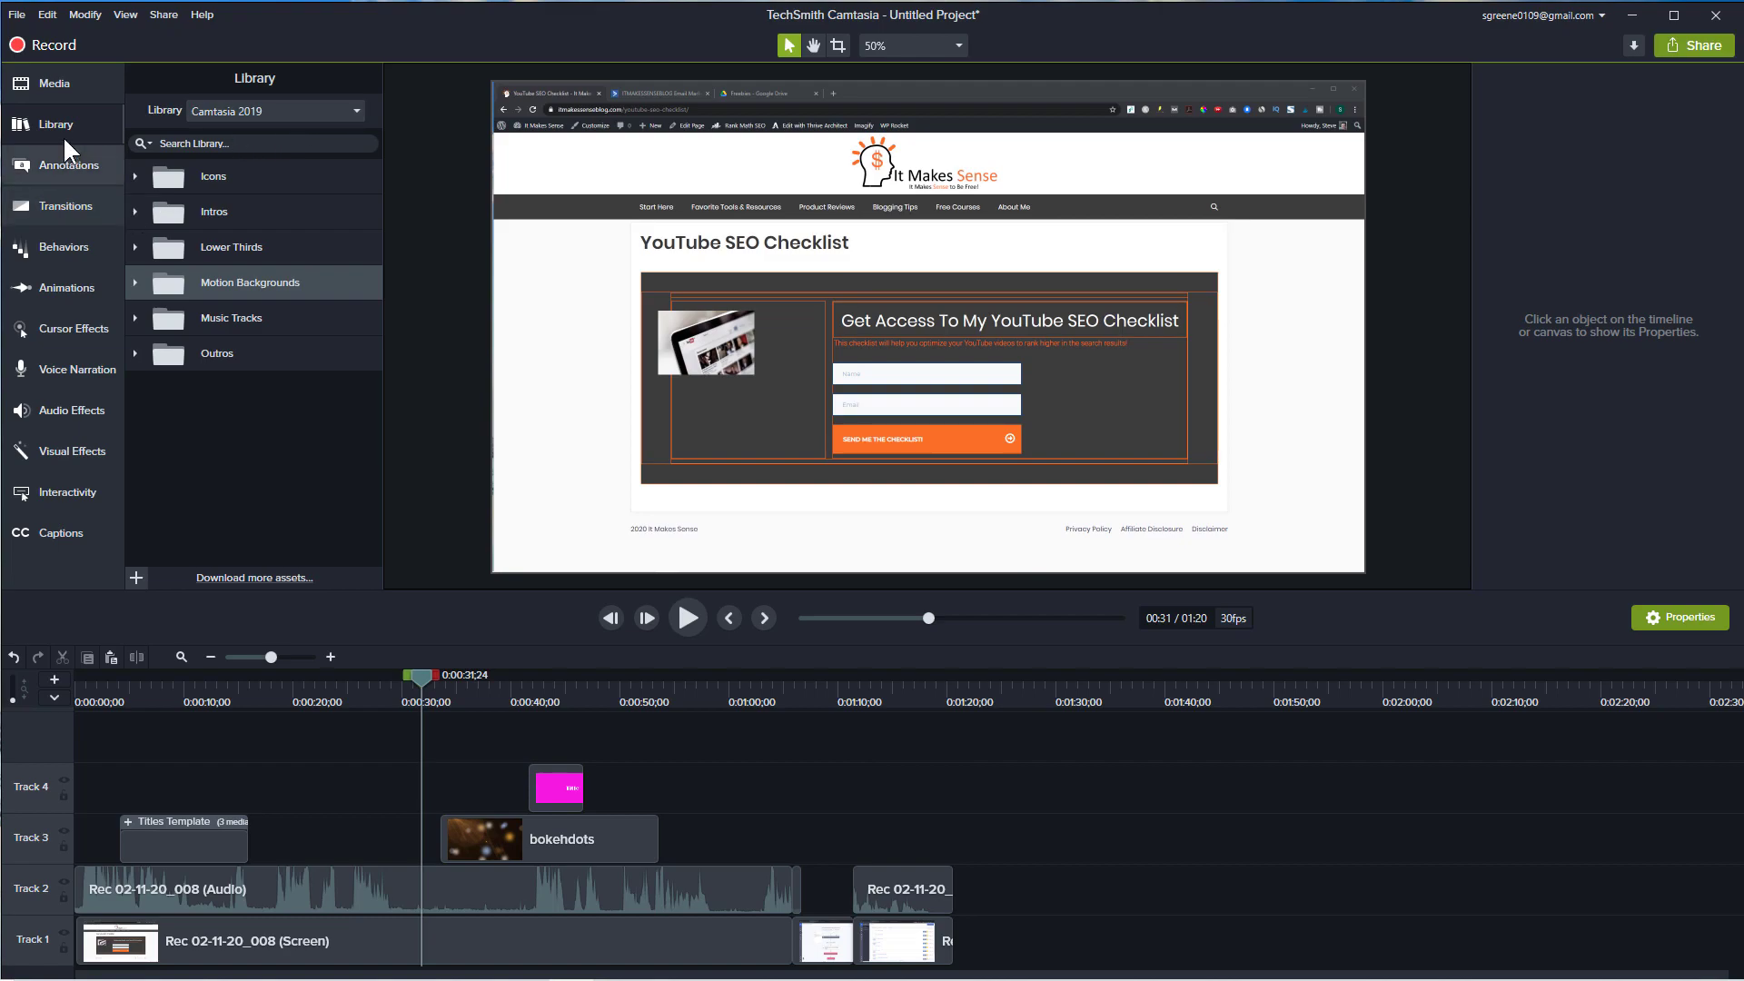
- Add the asweetfeeling music track from the Camtasia 2019 library to a new Track 5 at the timeline's start and play it
left_click(356, 112)
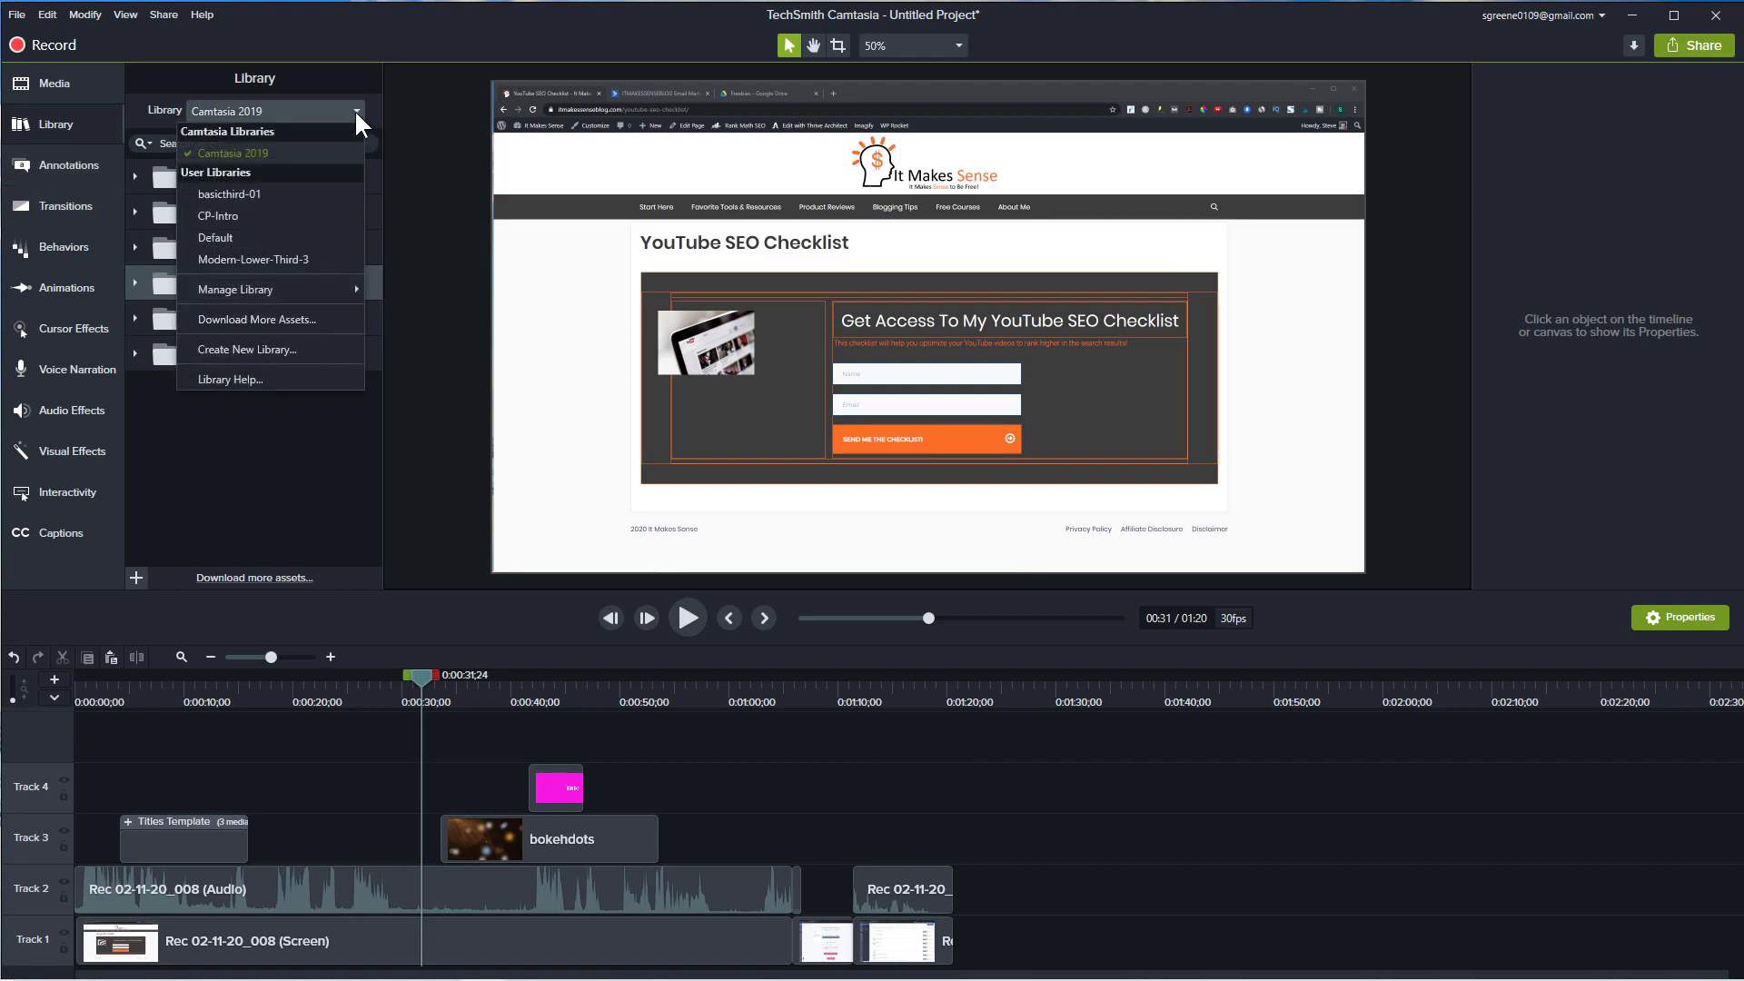
left_click(244, 154)
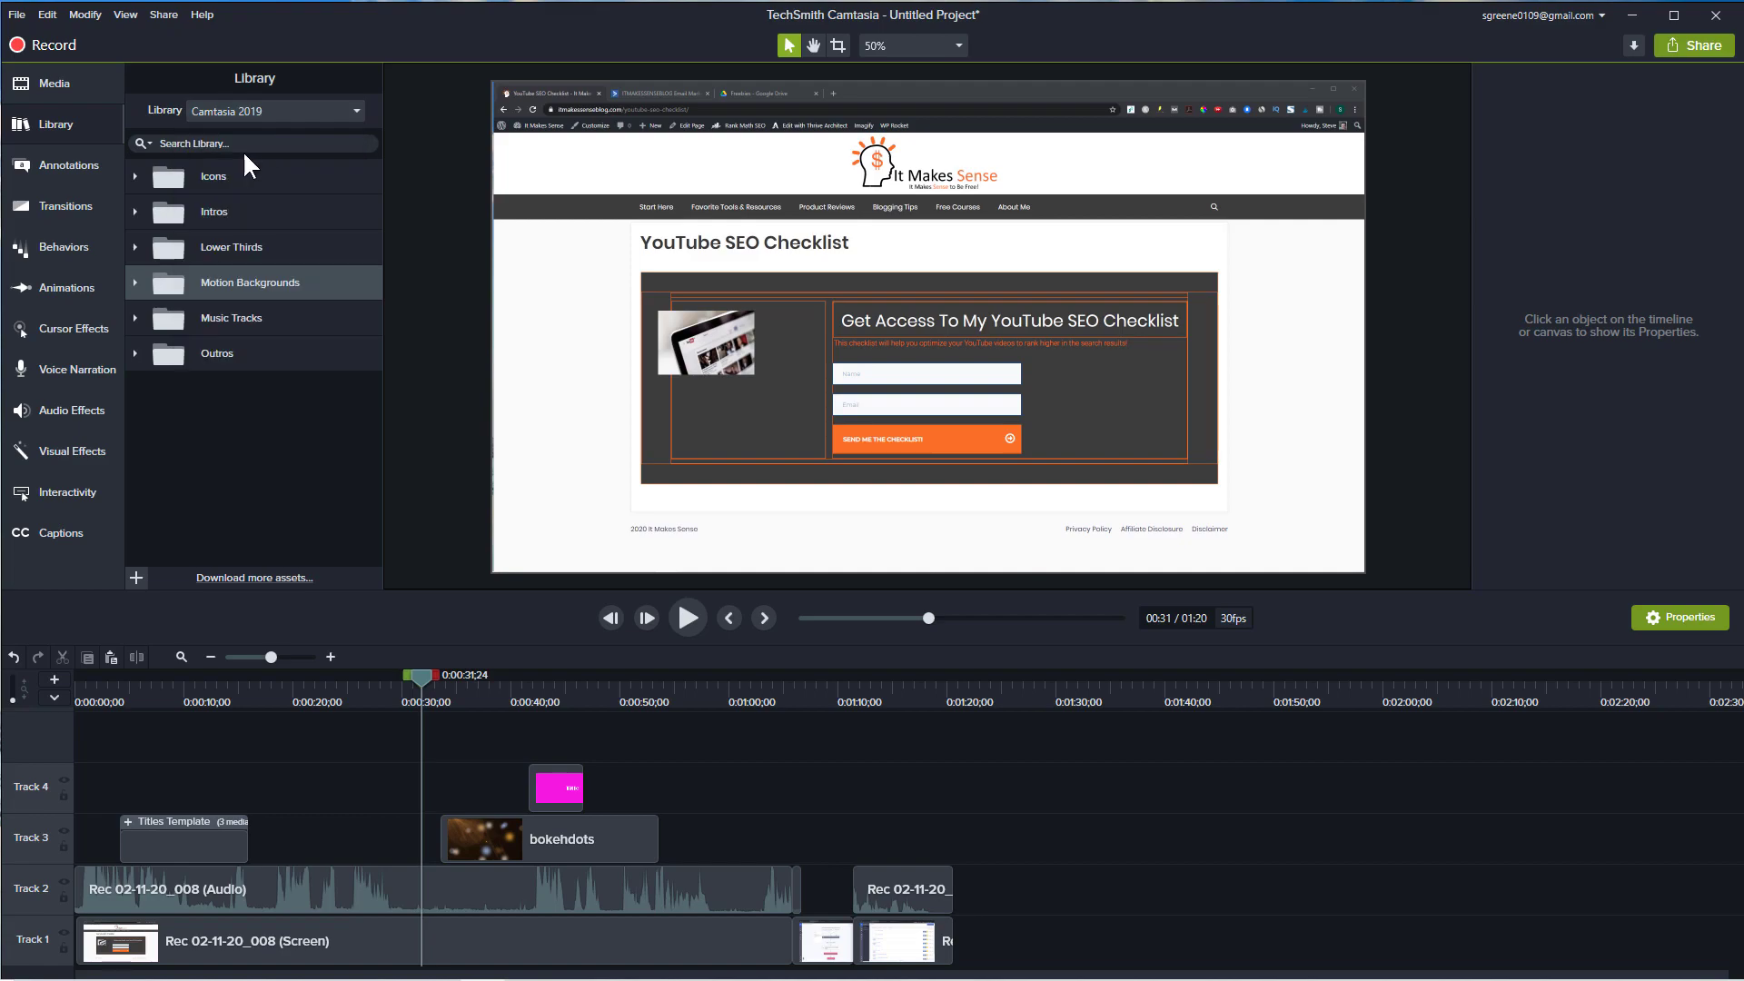
left_click(134, 316)
scroll(286, 440, "down", 4)
scroll(281, 442, "down", 4)
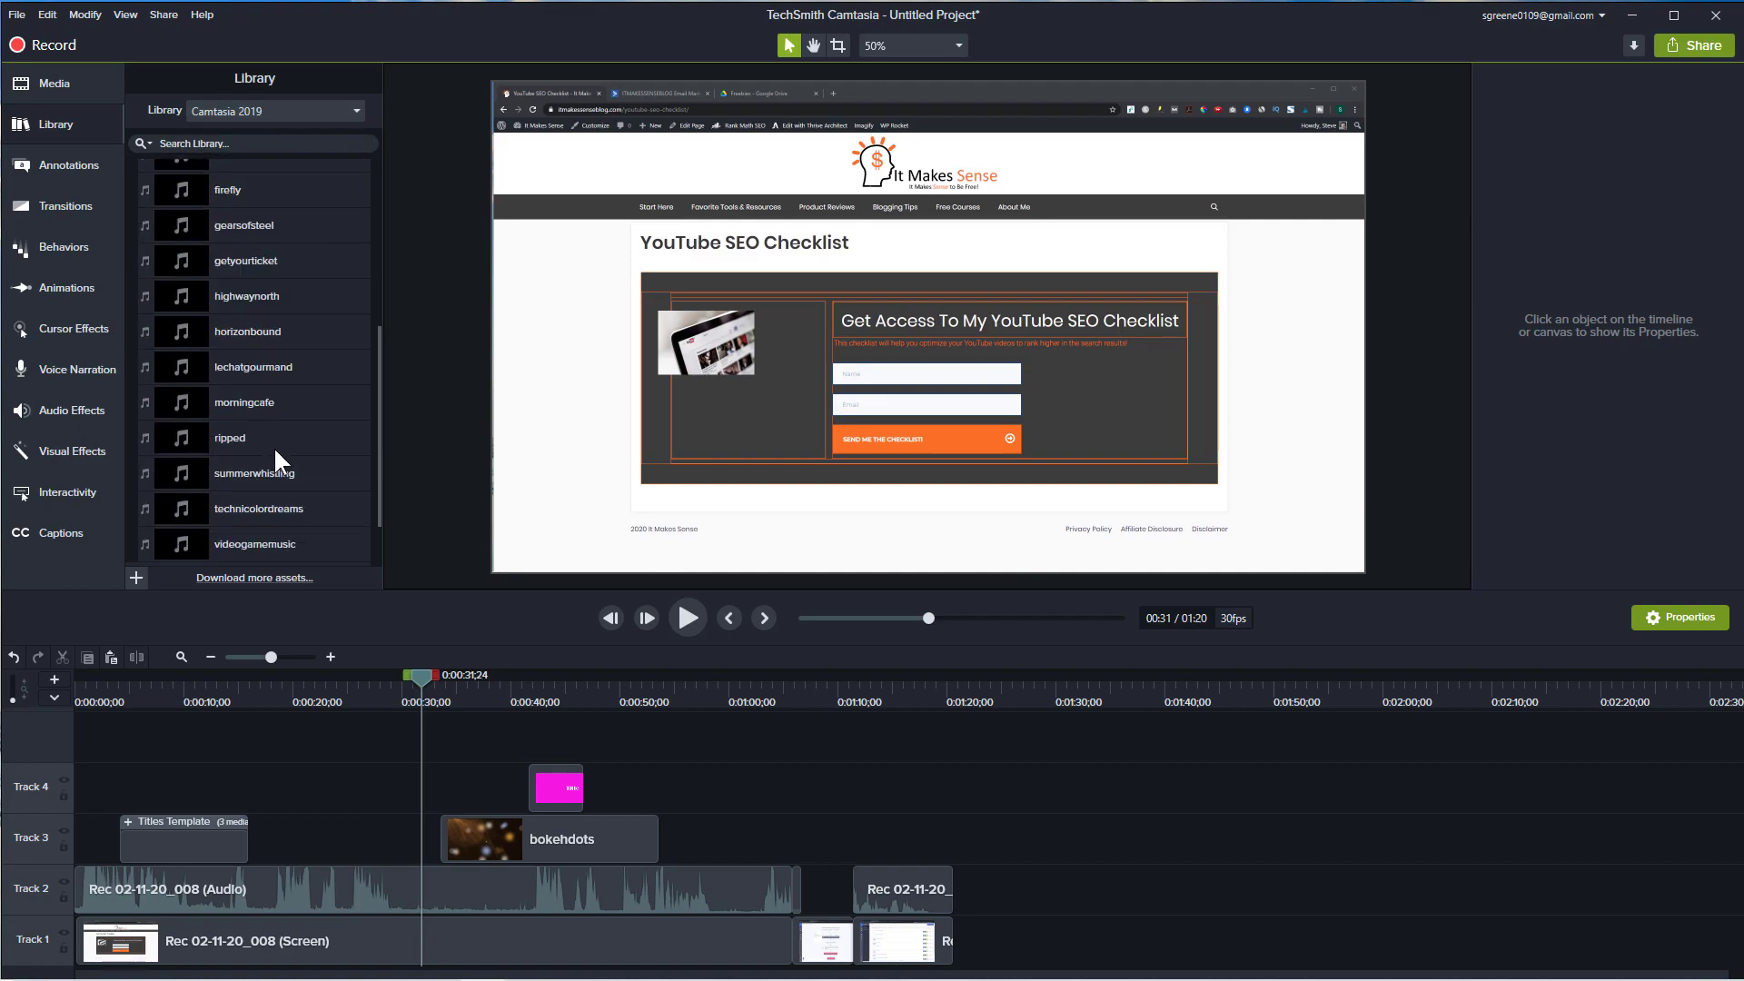
scroll(269, 449, "up", 5)
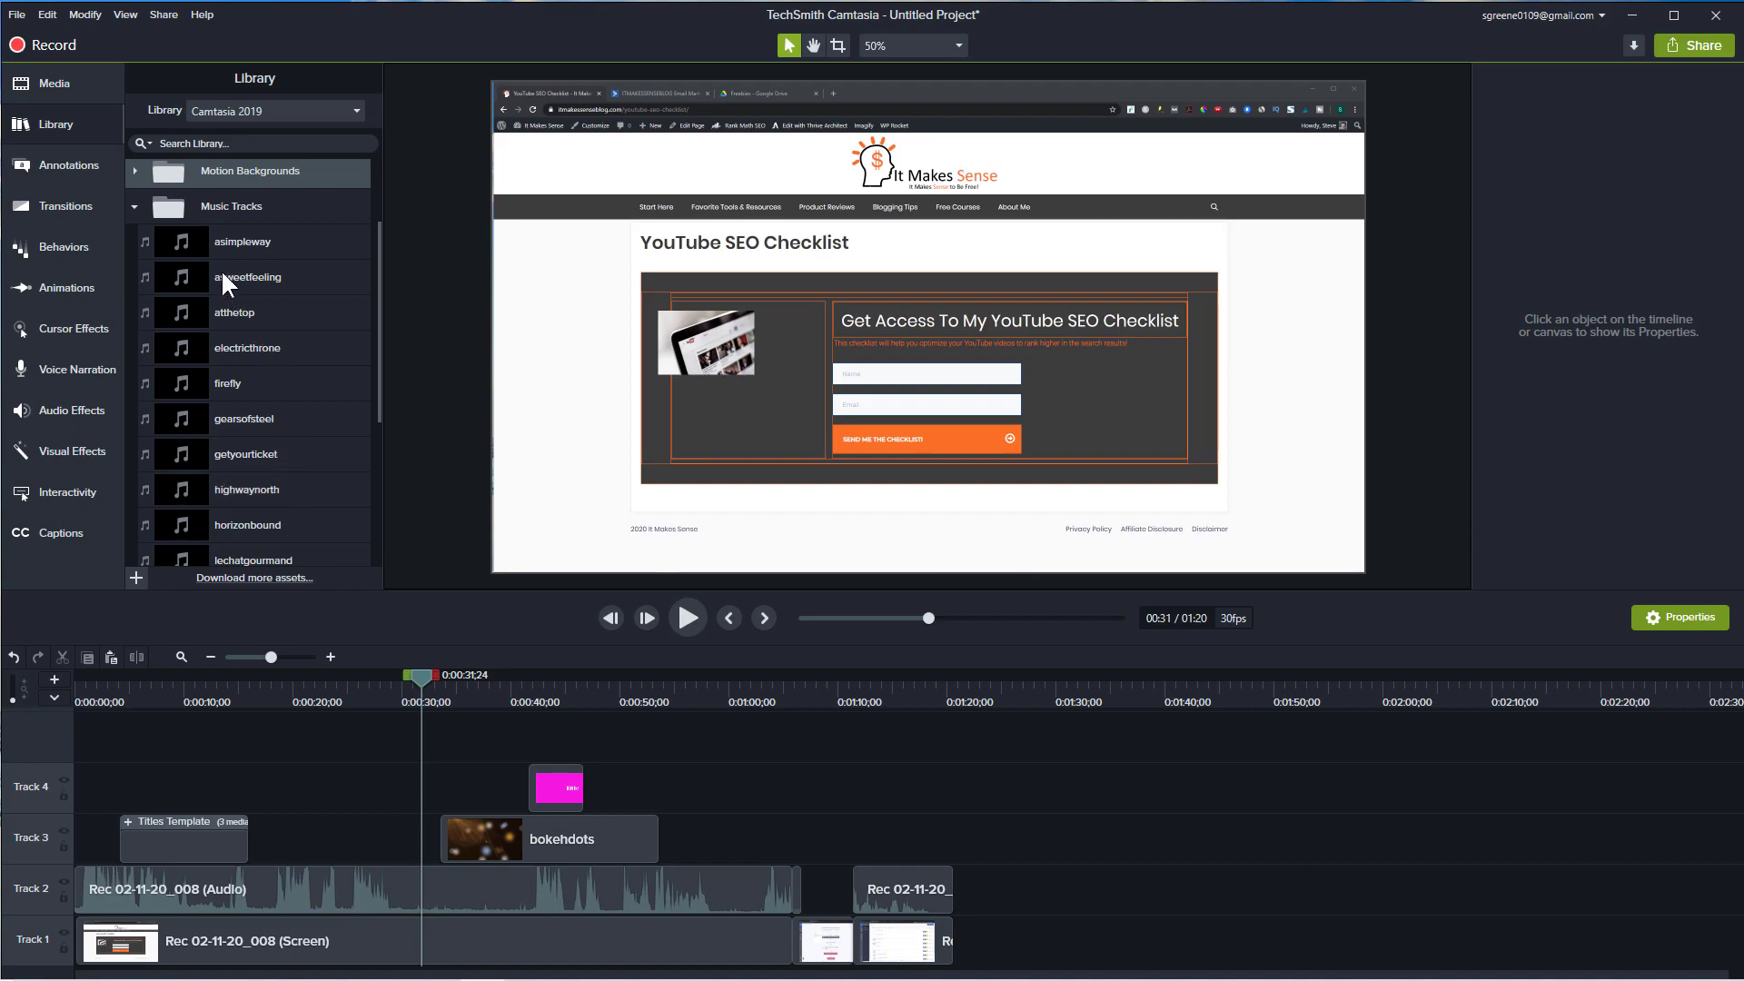
left_click_drag(221, 269, 71, 743)
left_click_drag(416, 674, 80, 732)
key("space")
- Silence the long first audio clip on Track 2 and play the timeline to hear the music until about 0:00:17
left_click(246, 885)
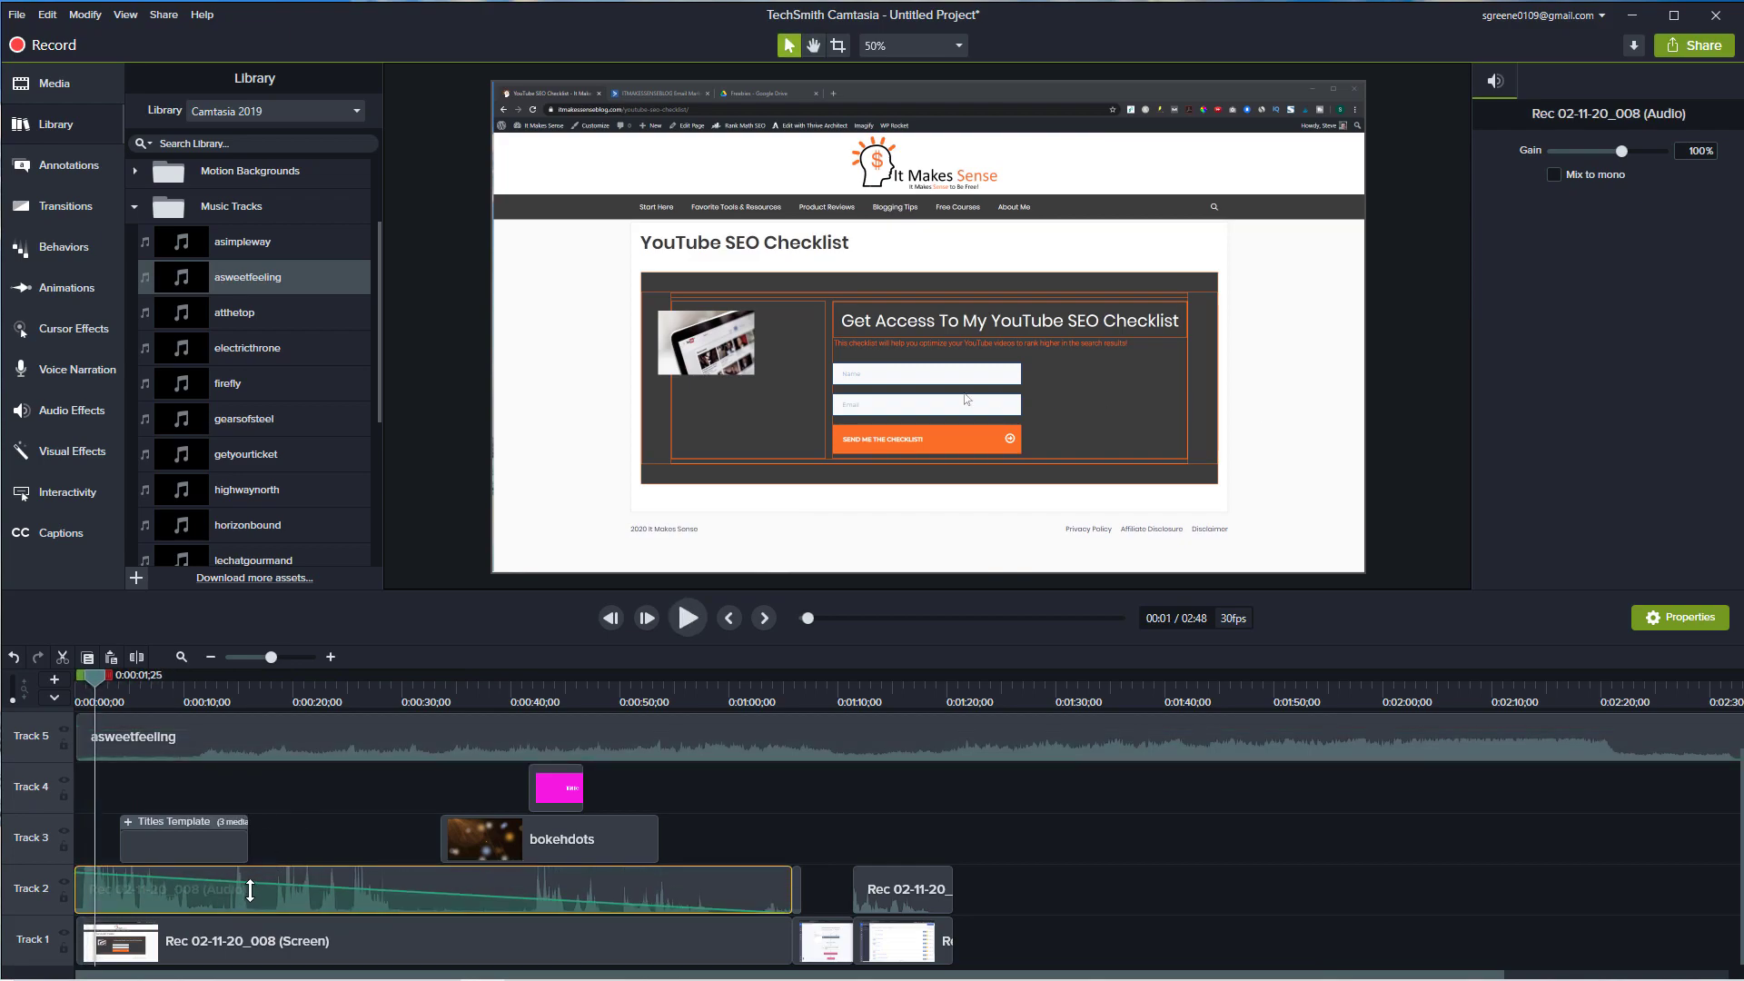
right_click(247, 881)
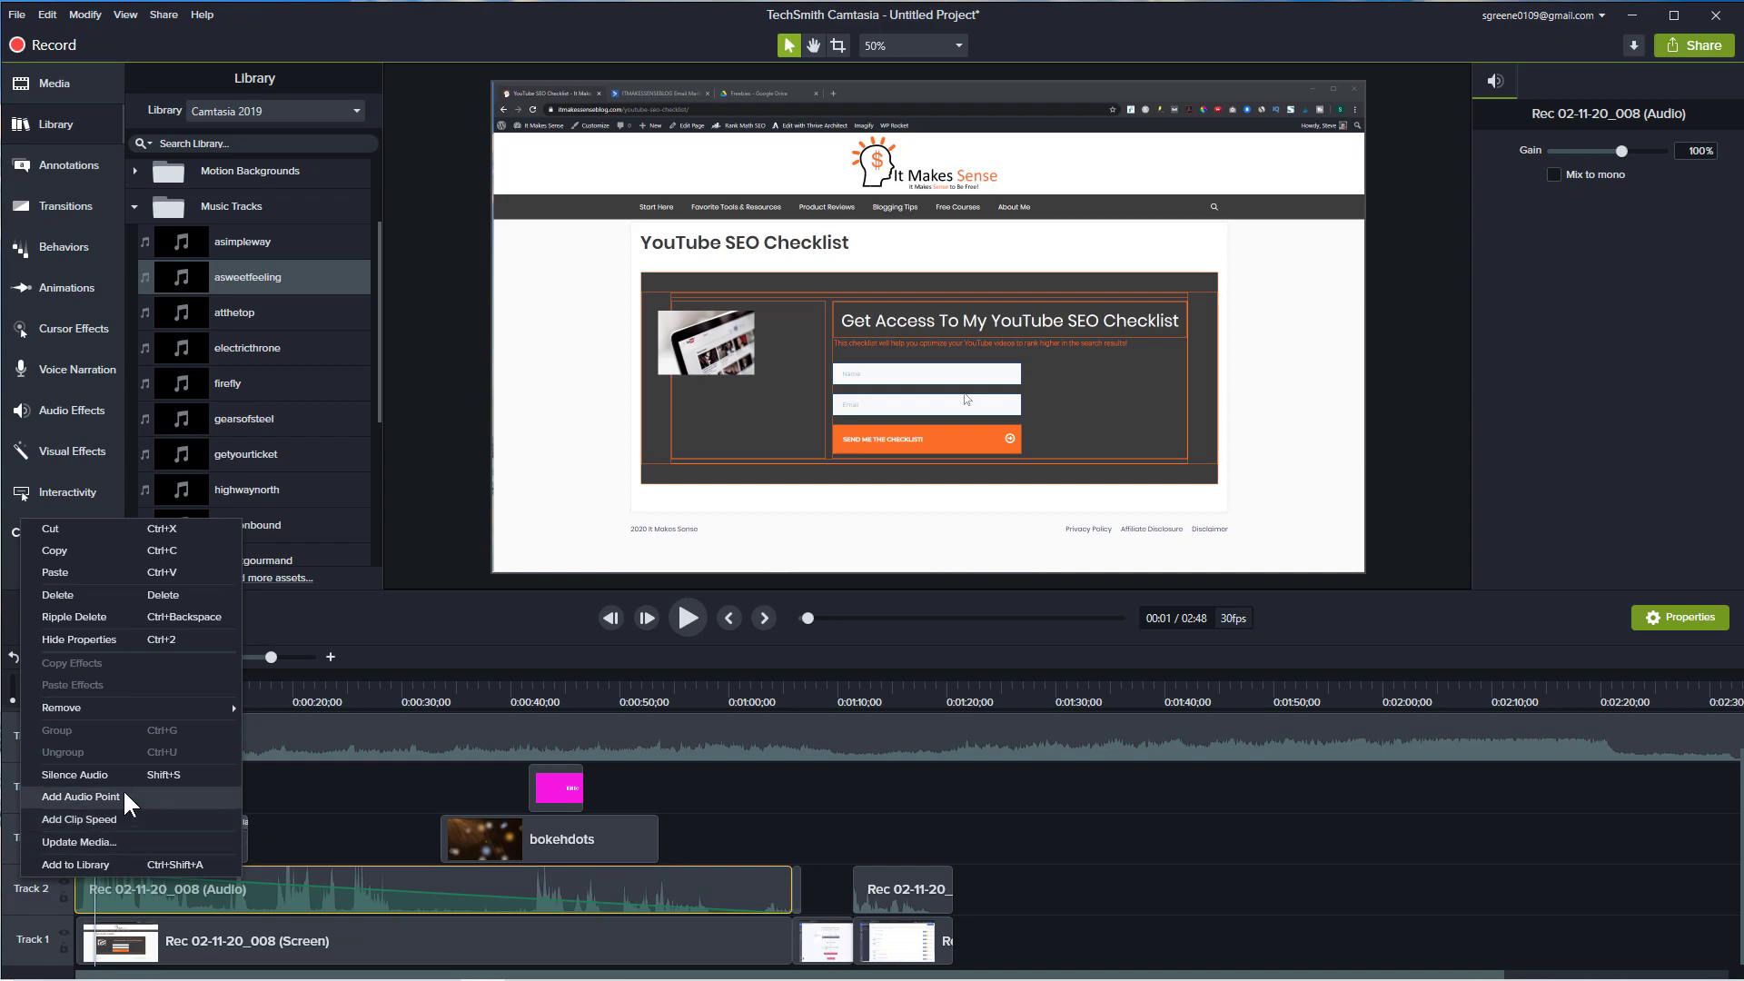
left_click(178, 774)
key("space")
left_click_drag(107, 676, 228, 707)
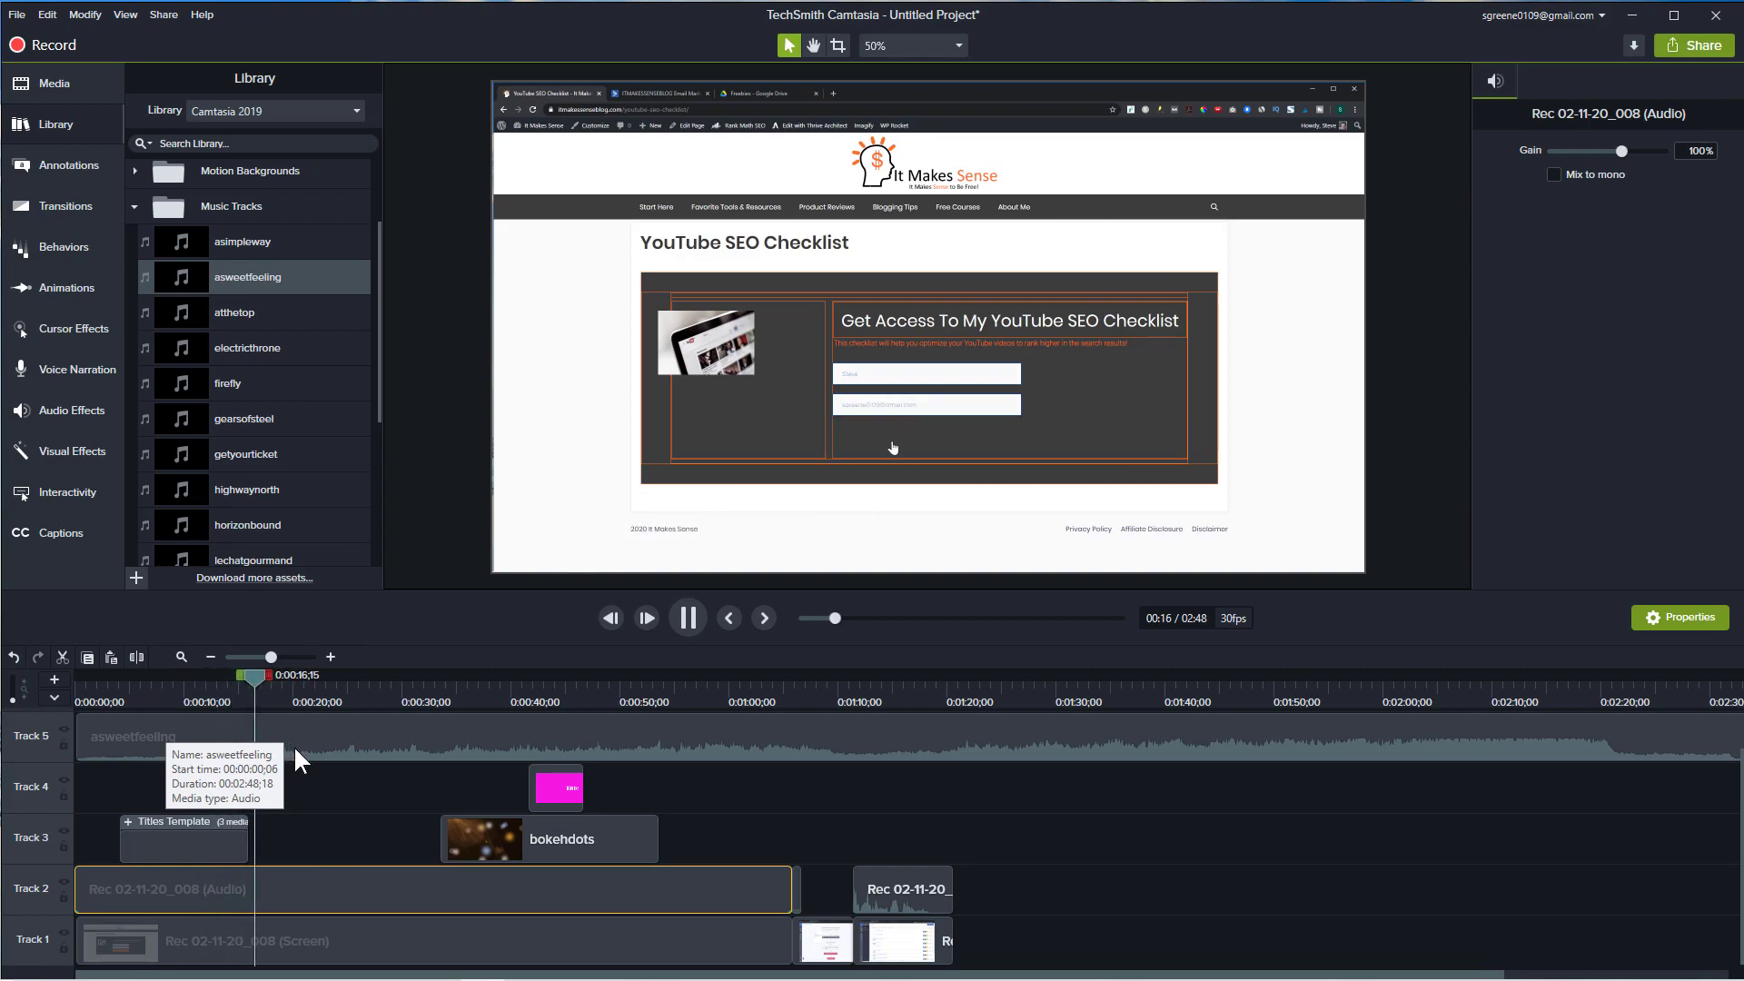
key("space")
- Collapse the Music Tracks folder, go to the TechSmith Assets website for more library assets and show its Motion Backgrounds videos
left_click(134, 207)
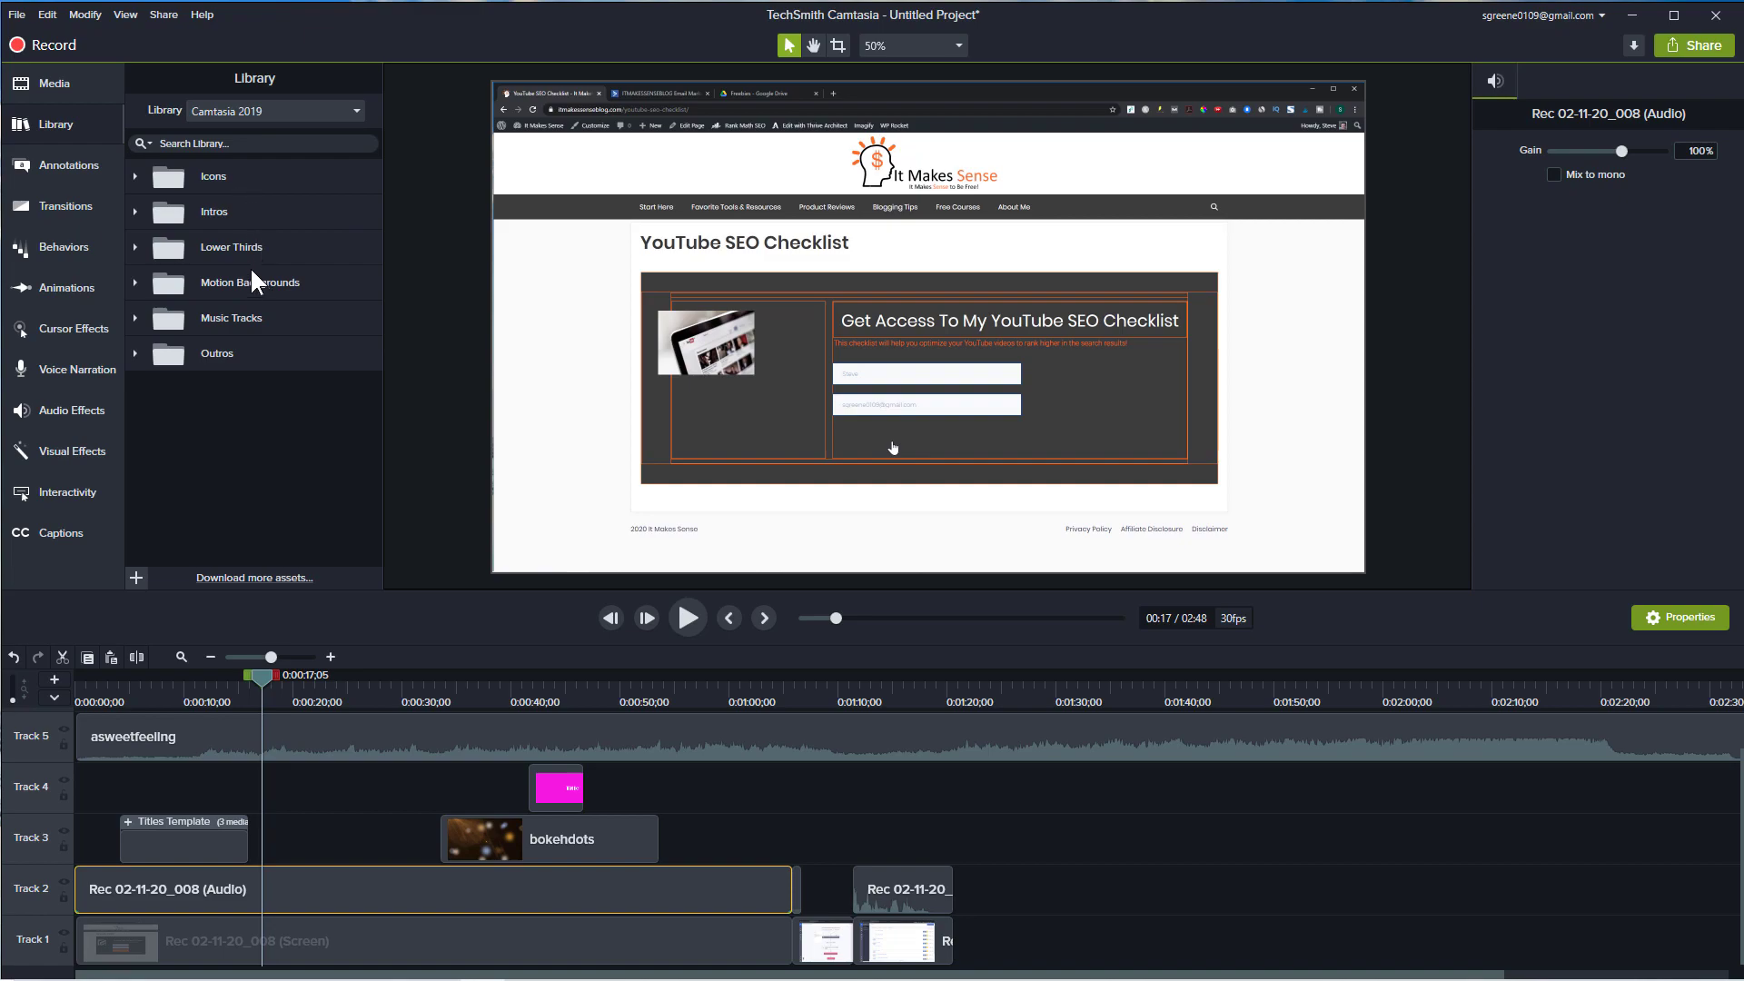
left_click(353, 109)
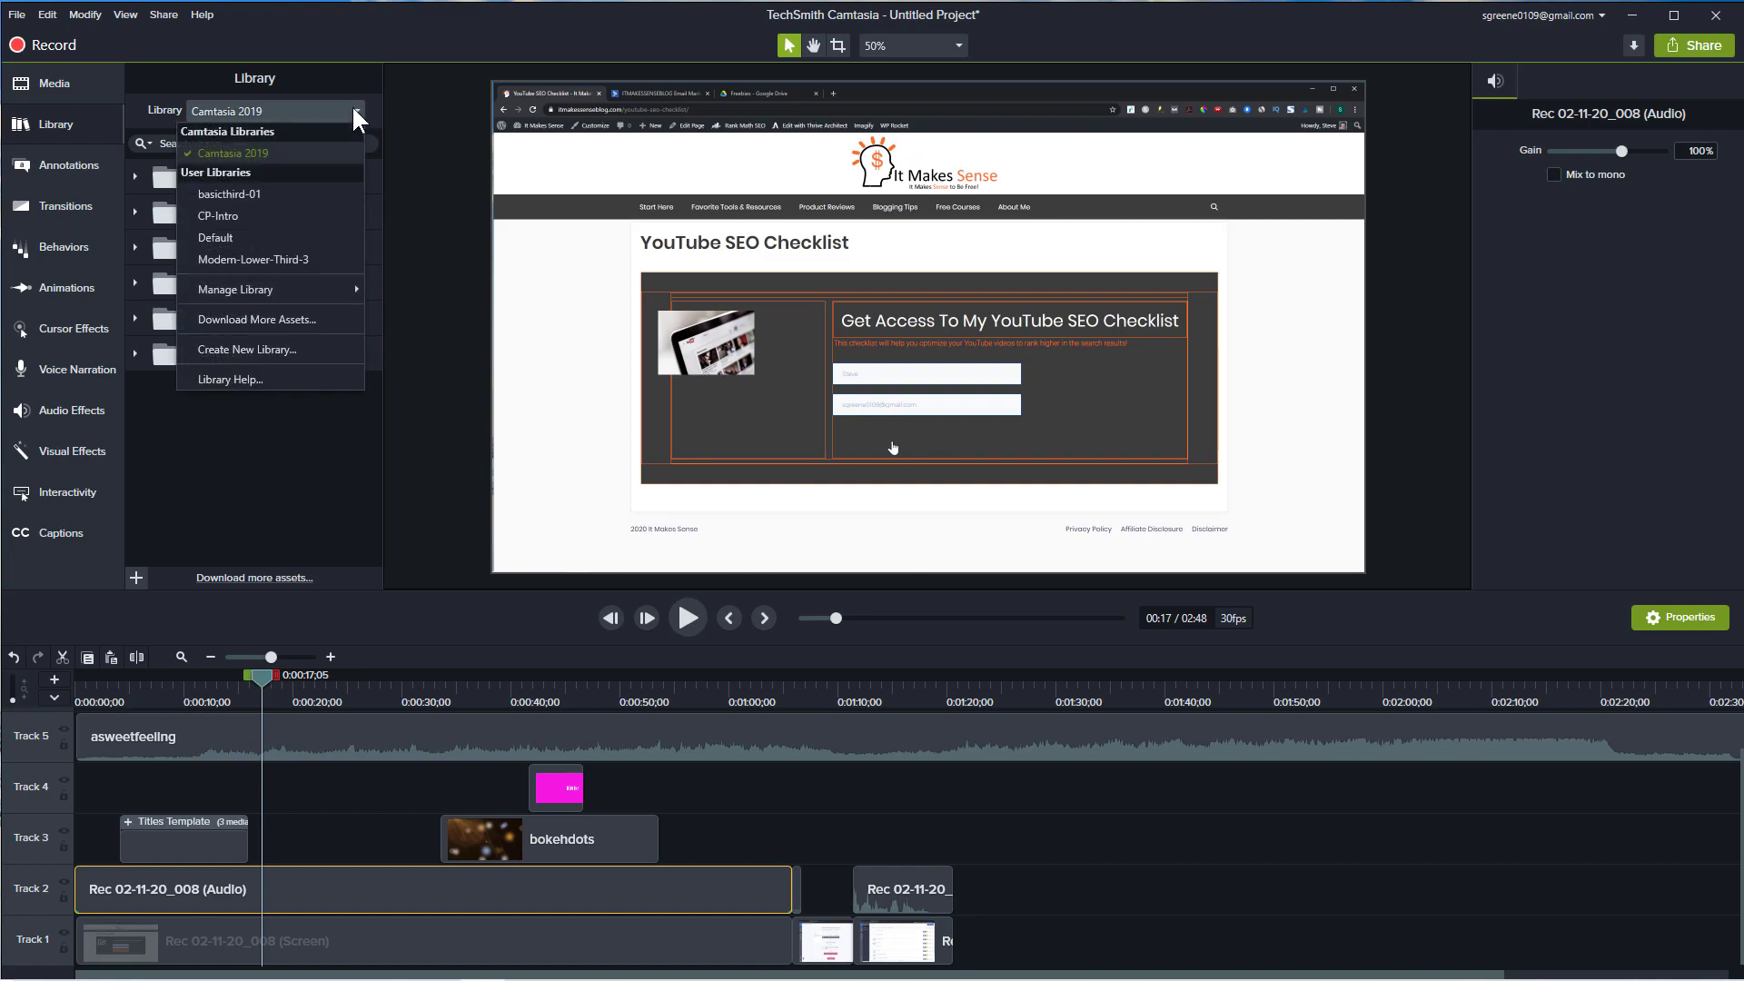
left_click(272, 319)
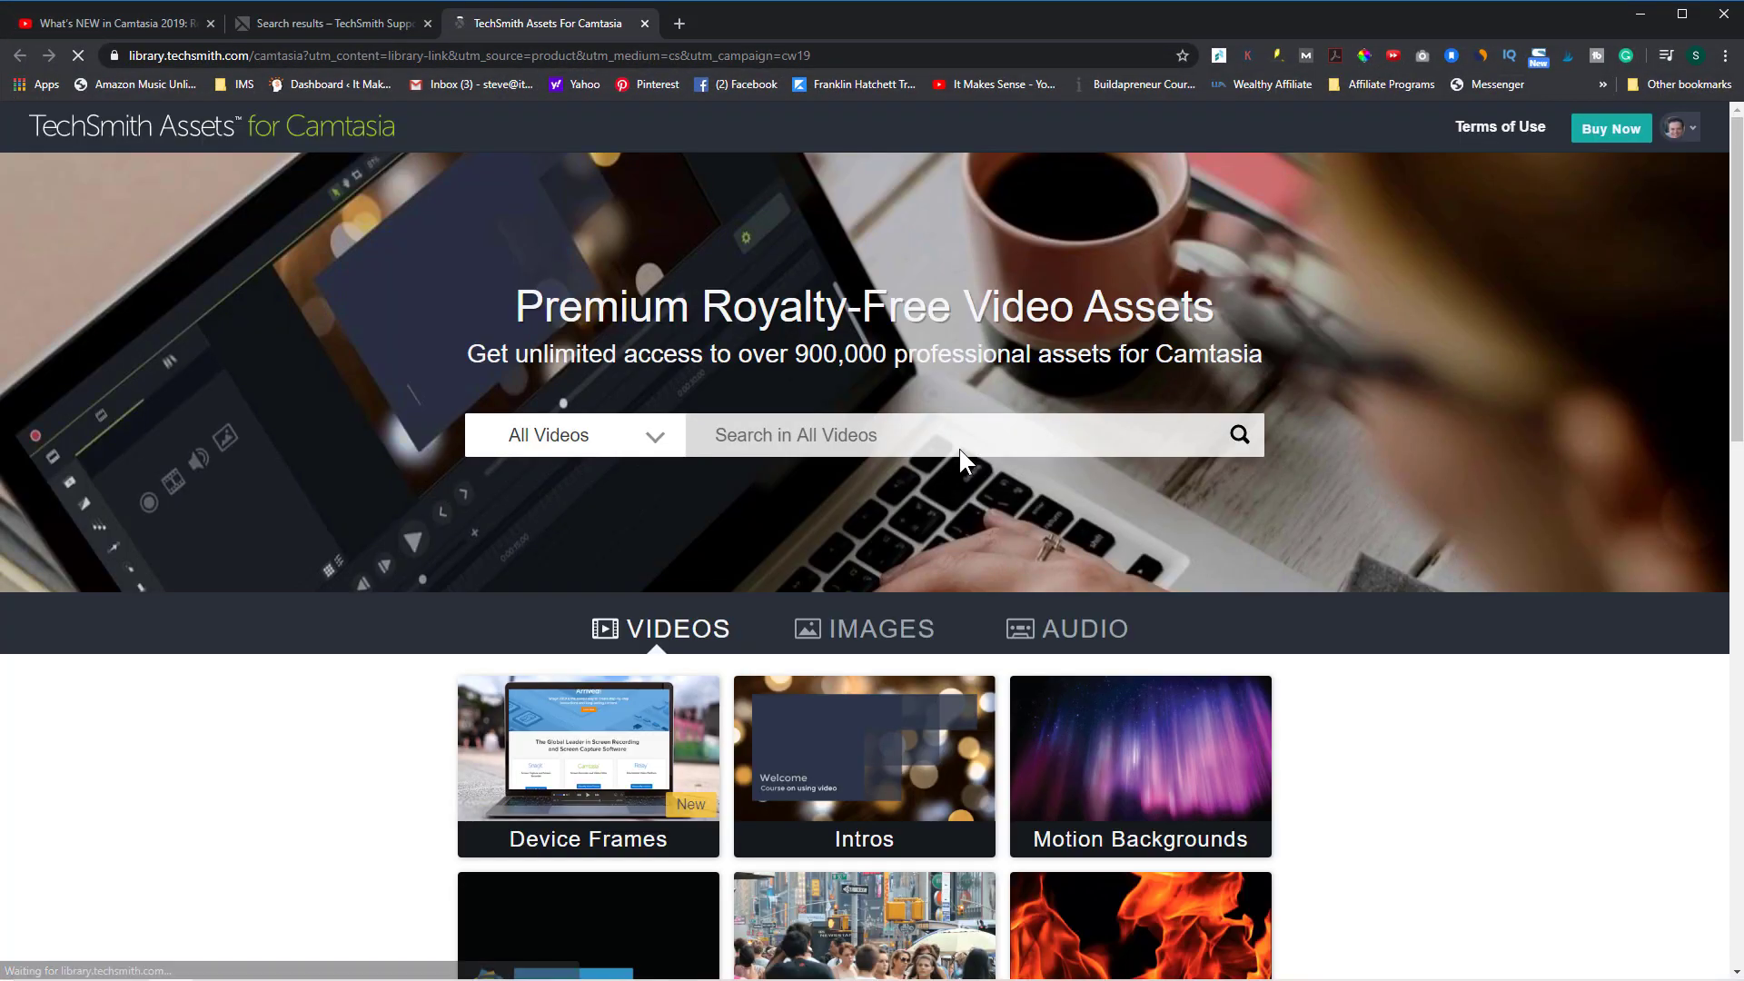
scroll(968, 569, "down", 2)
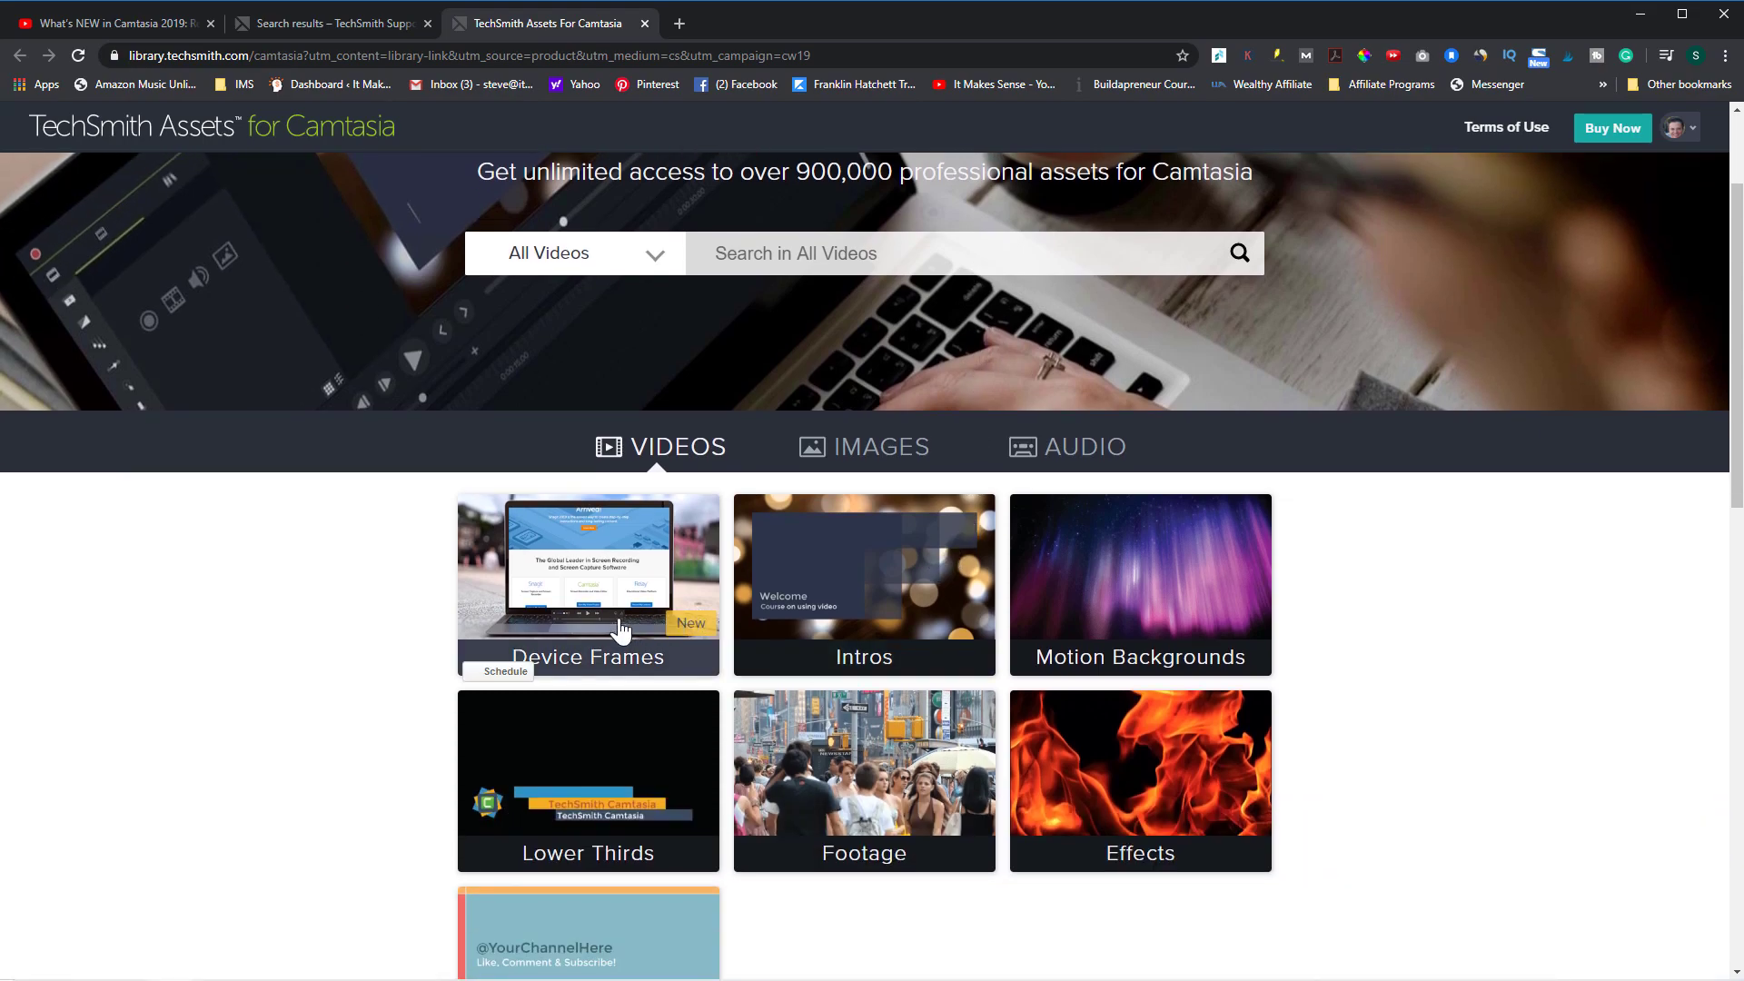
scroll(849, 613, "down", 2)
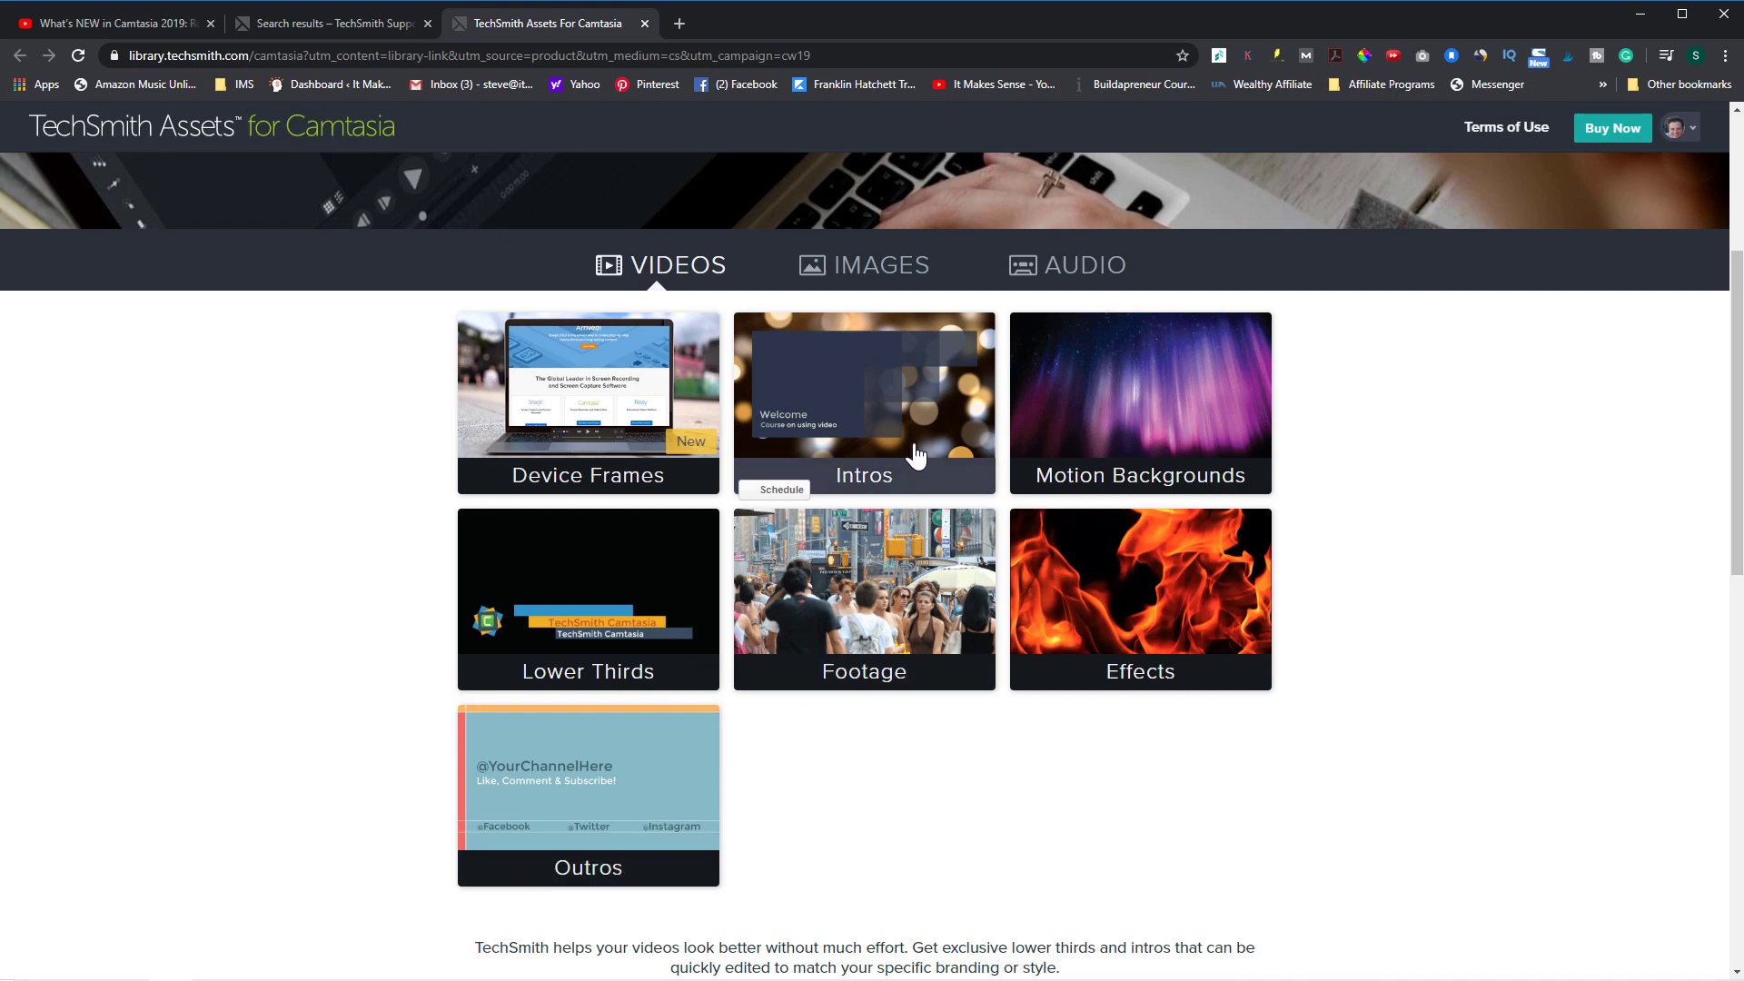
left_click(1044, 488)
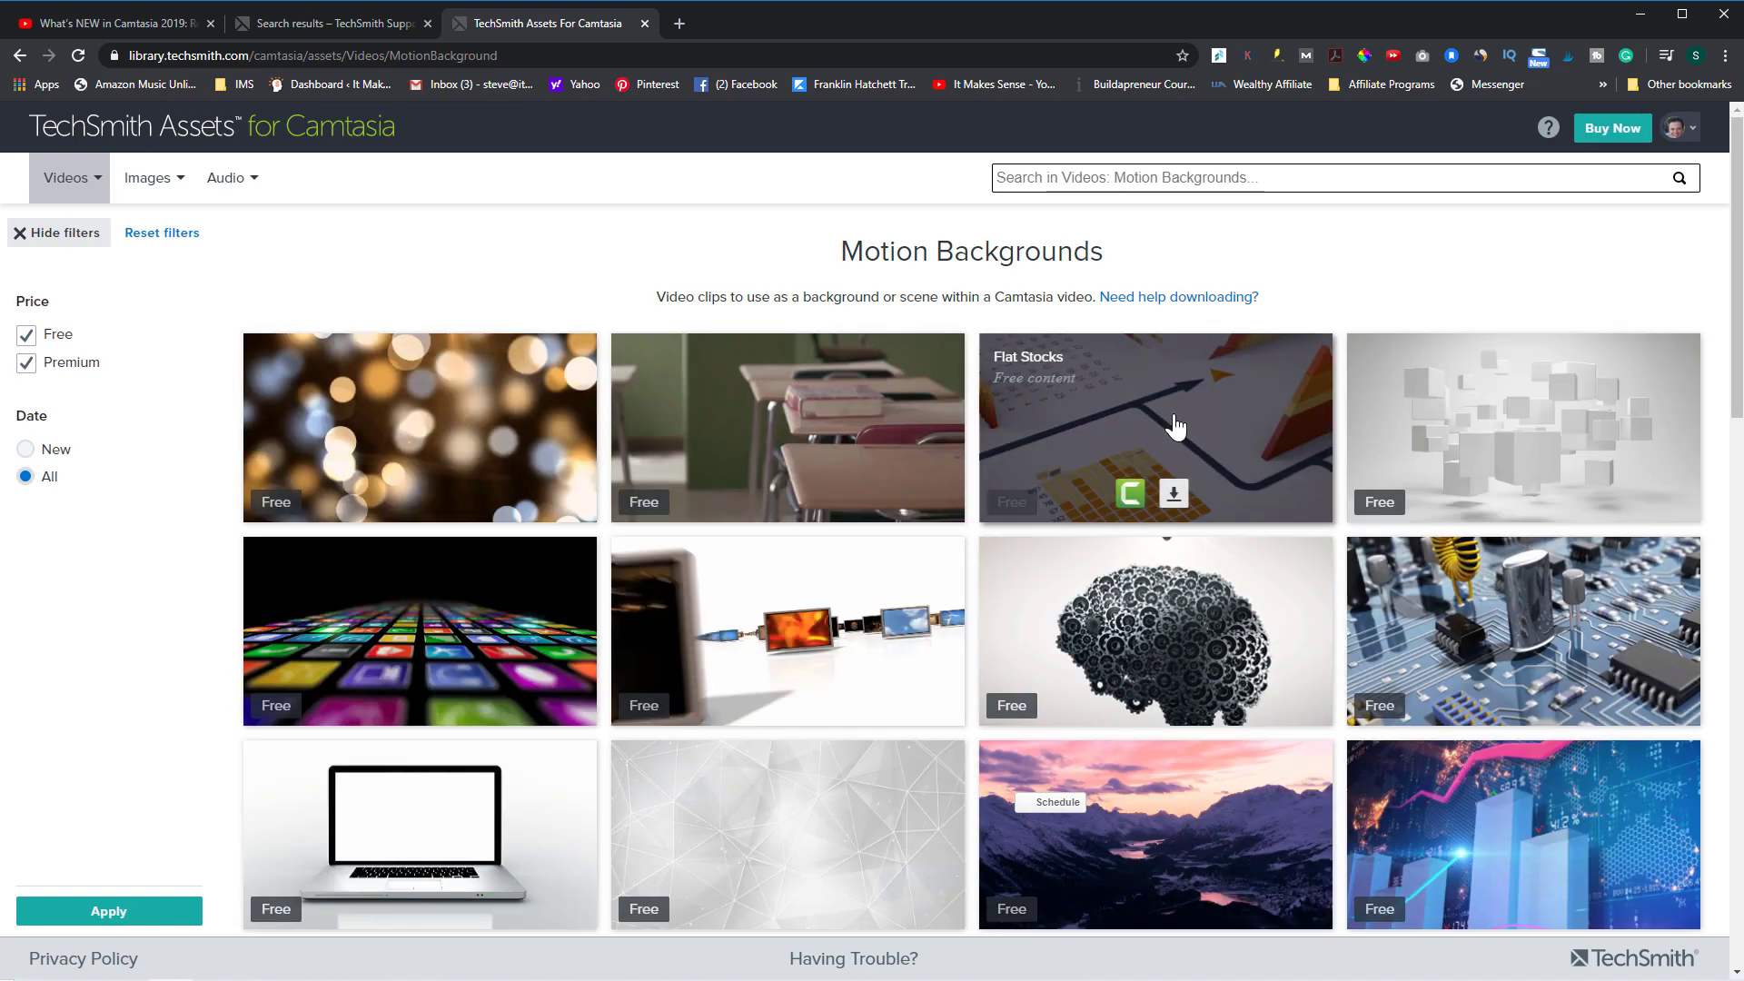
- Browse the free and premium motion backgrounds and preview the Floating Boxes and Bokeh Dots clips
scroll(1145, 425, "down", 2)
scroll(1142, 425, "down", 9)
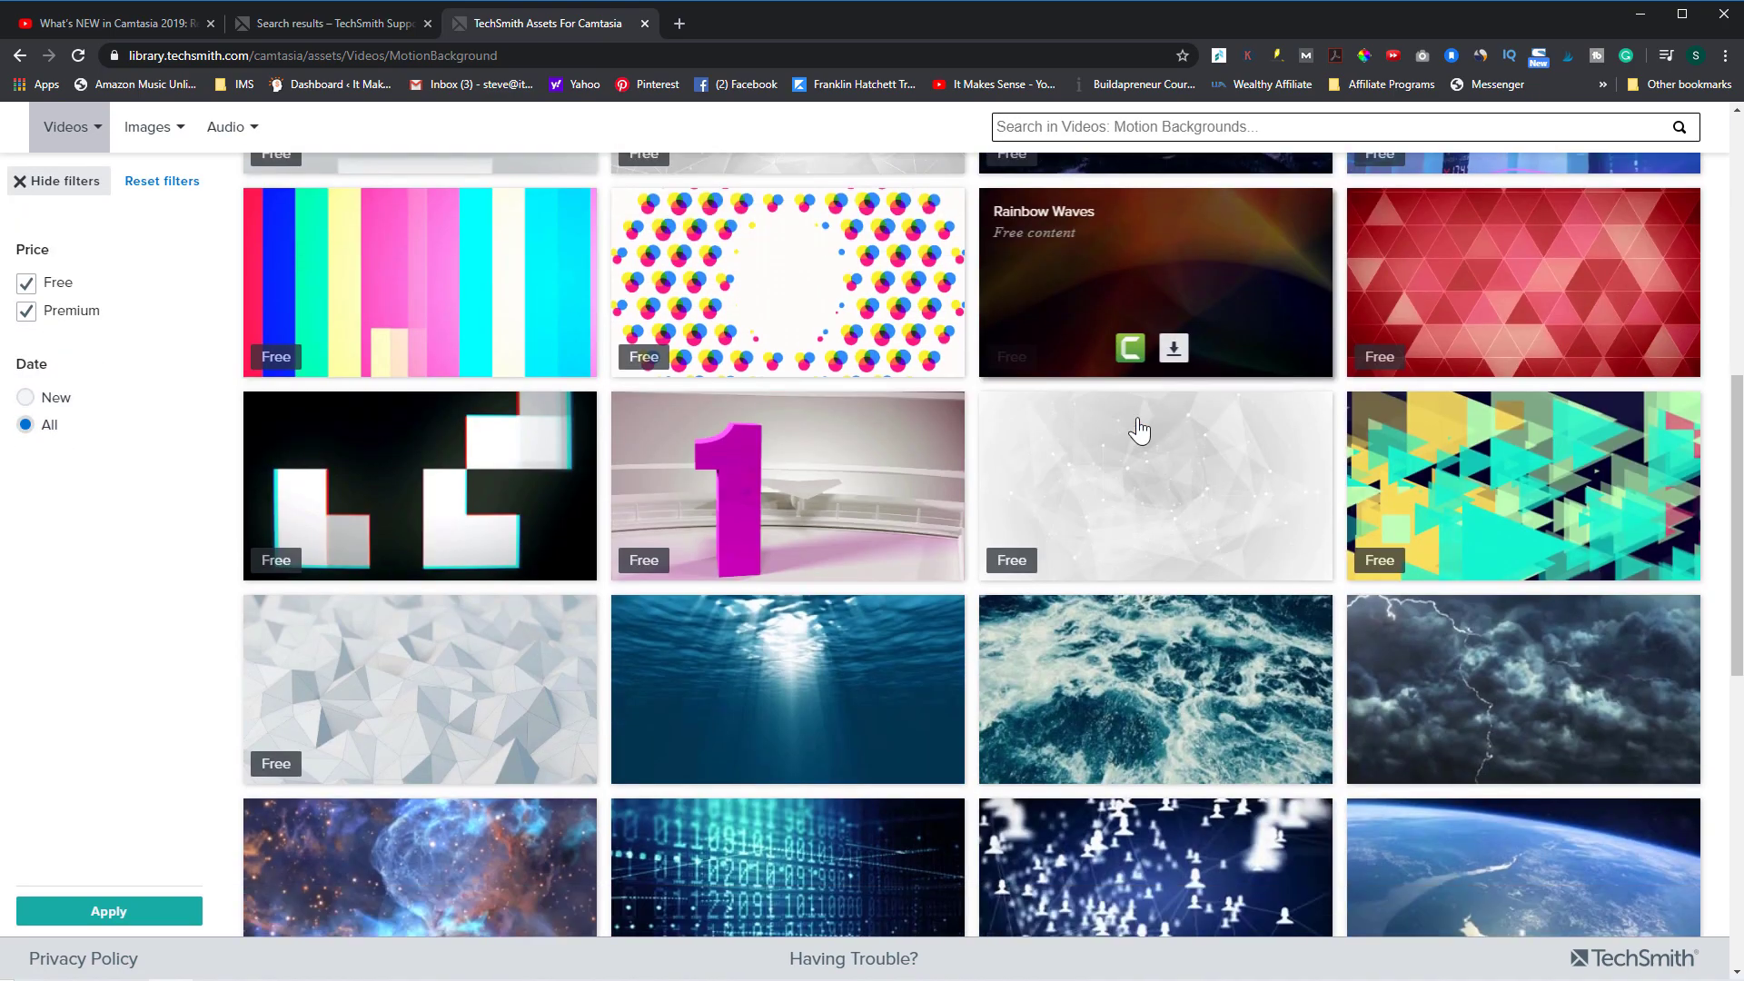
scroll(1140, 429, "down", 3)
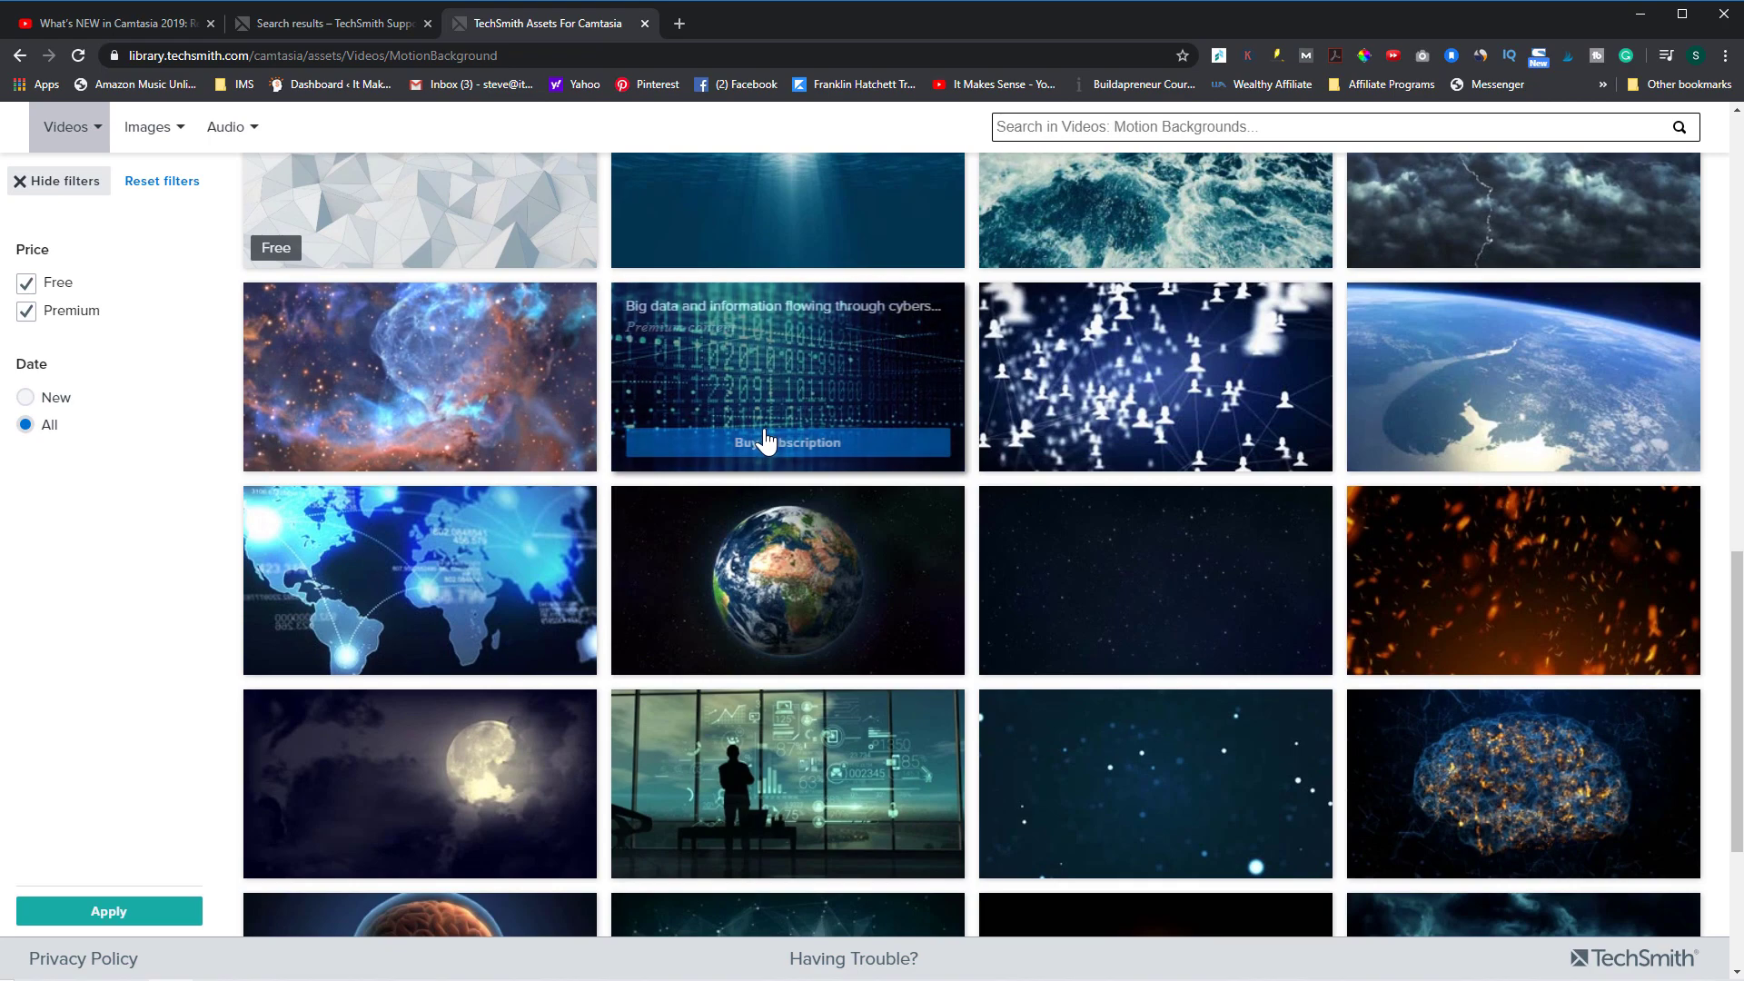
scroll(1023, 432, "up", 5)
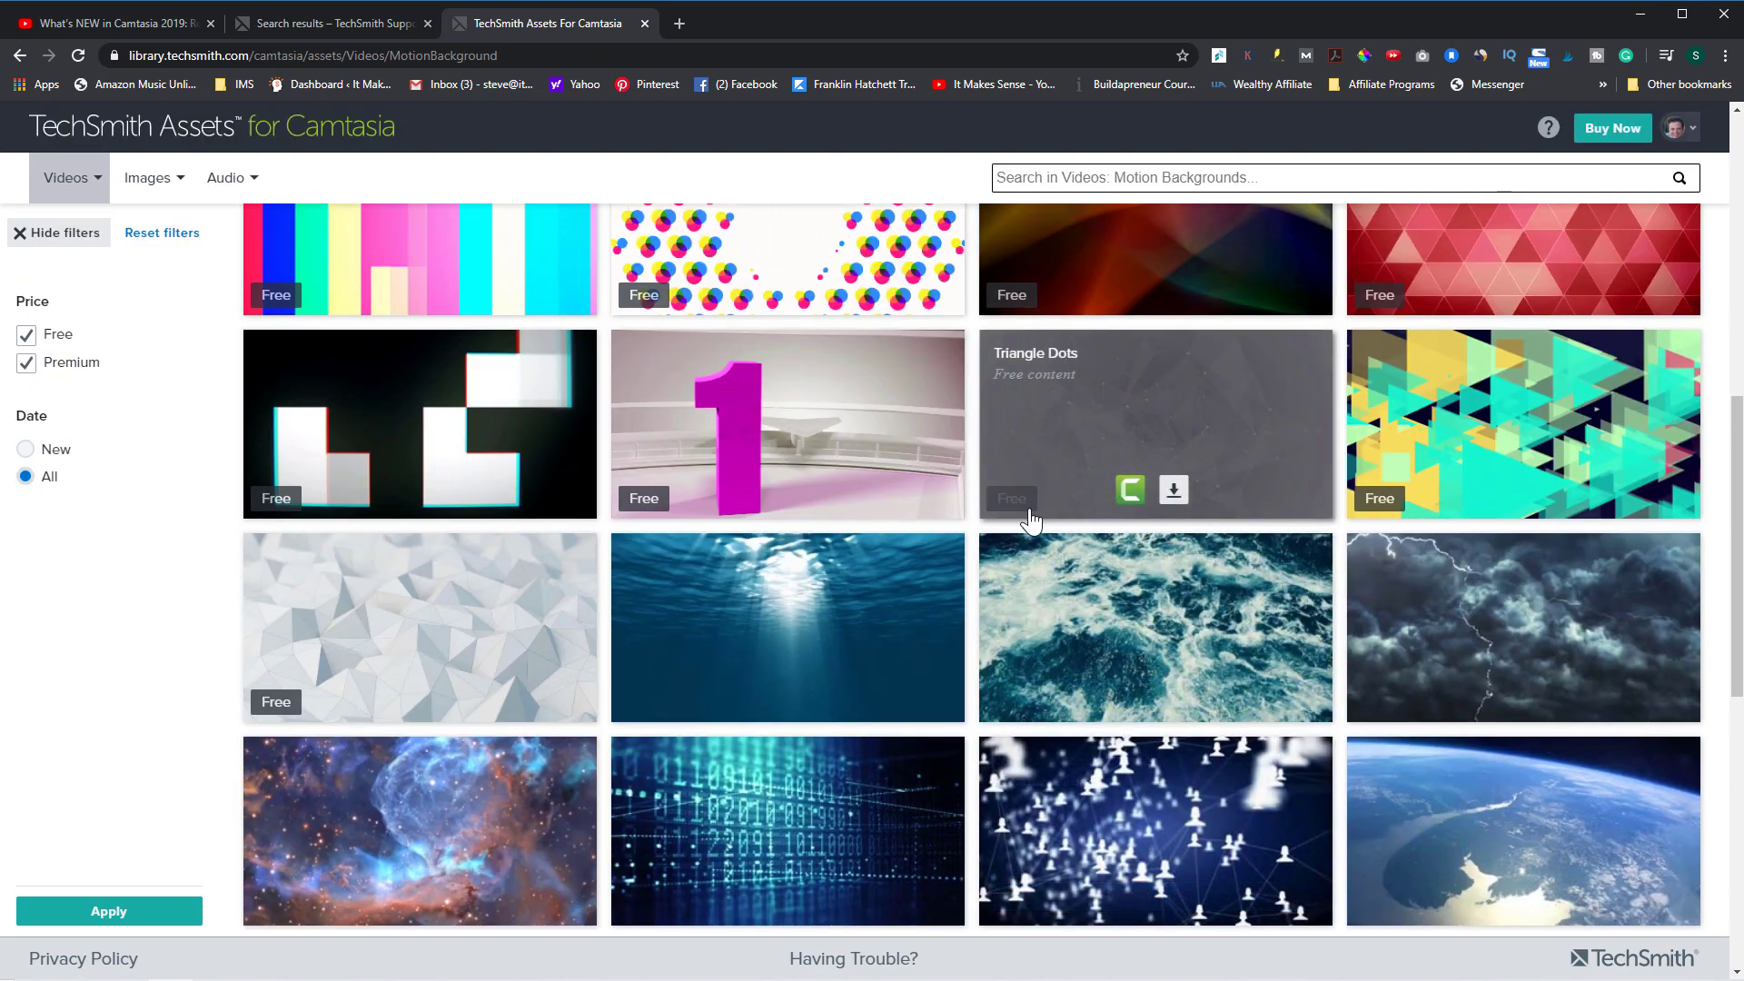
scroll(1035, 509, "down", 2)
scroll(1053, 604, "down", 7)
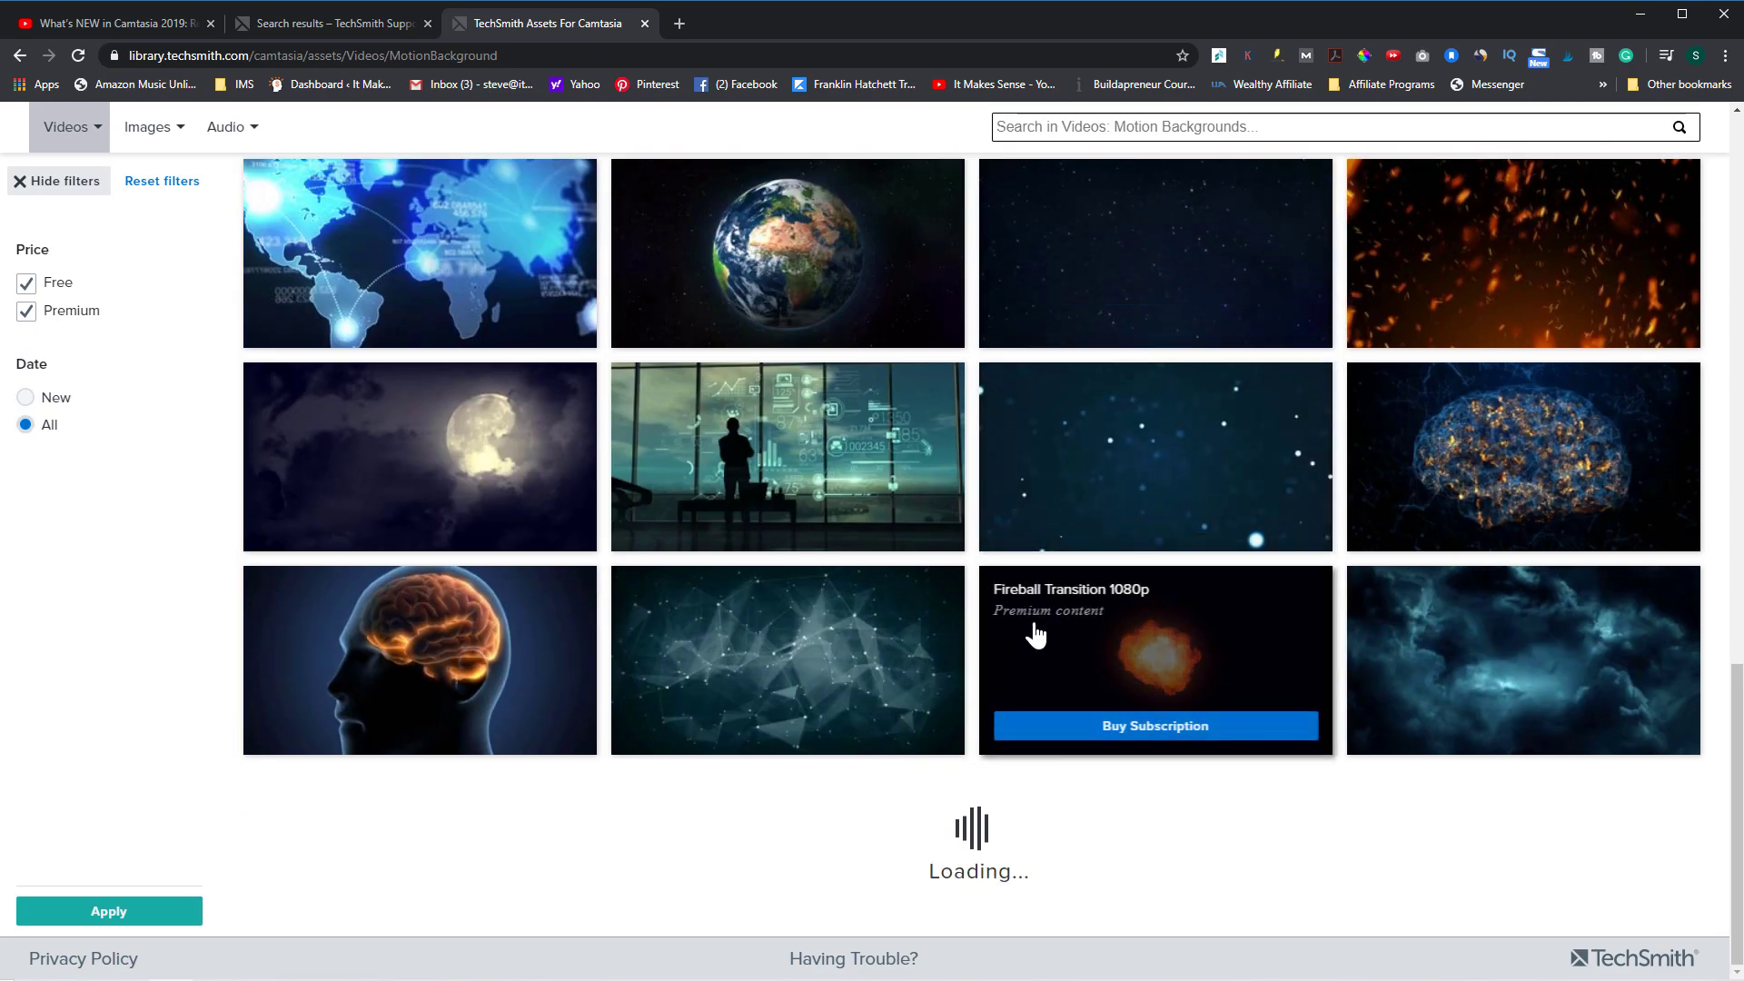
scroll(1032, 635, "up", 15)
mouse_move(1012, 626)
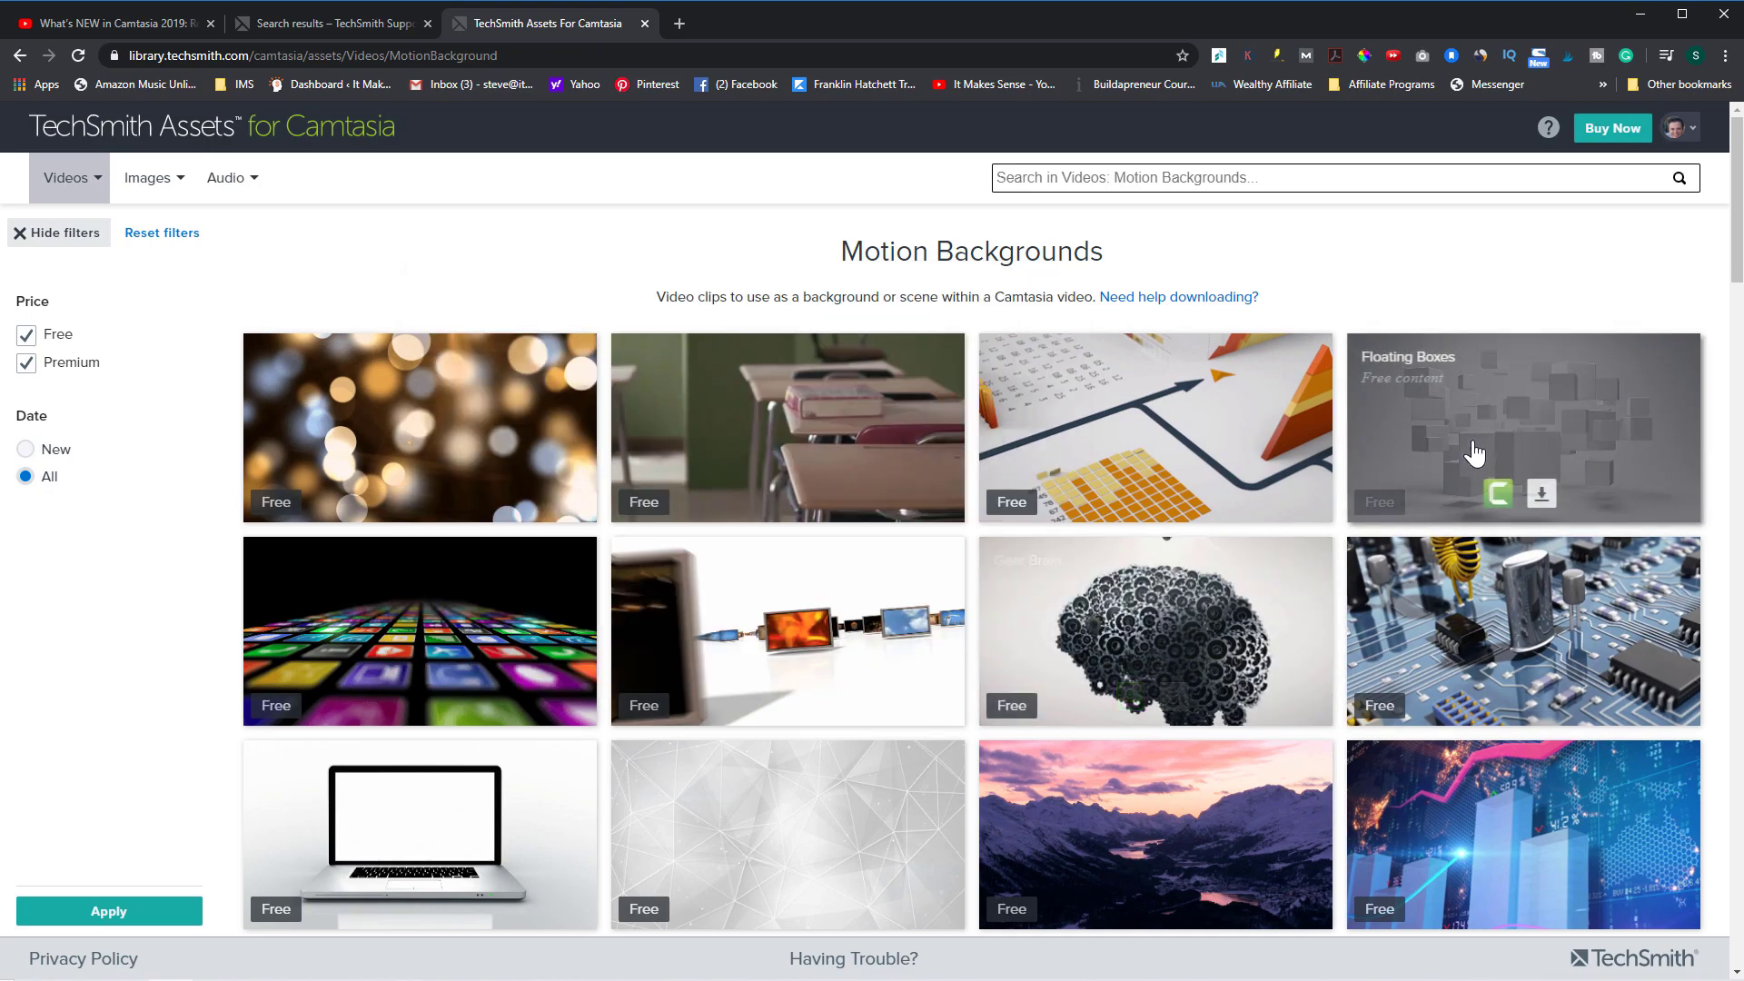
mouse_move(1476, 451)
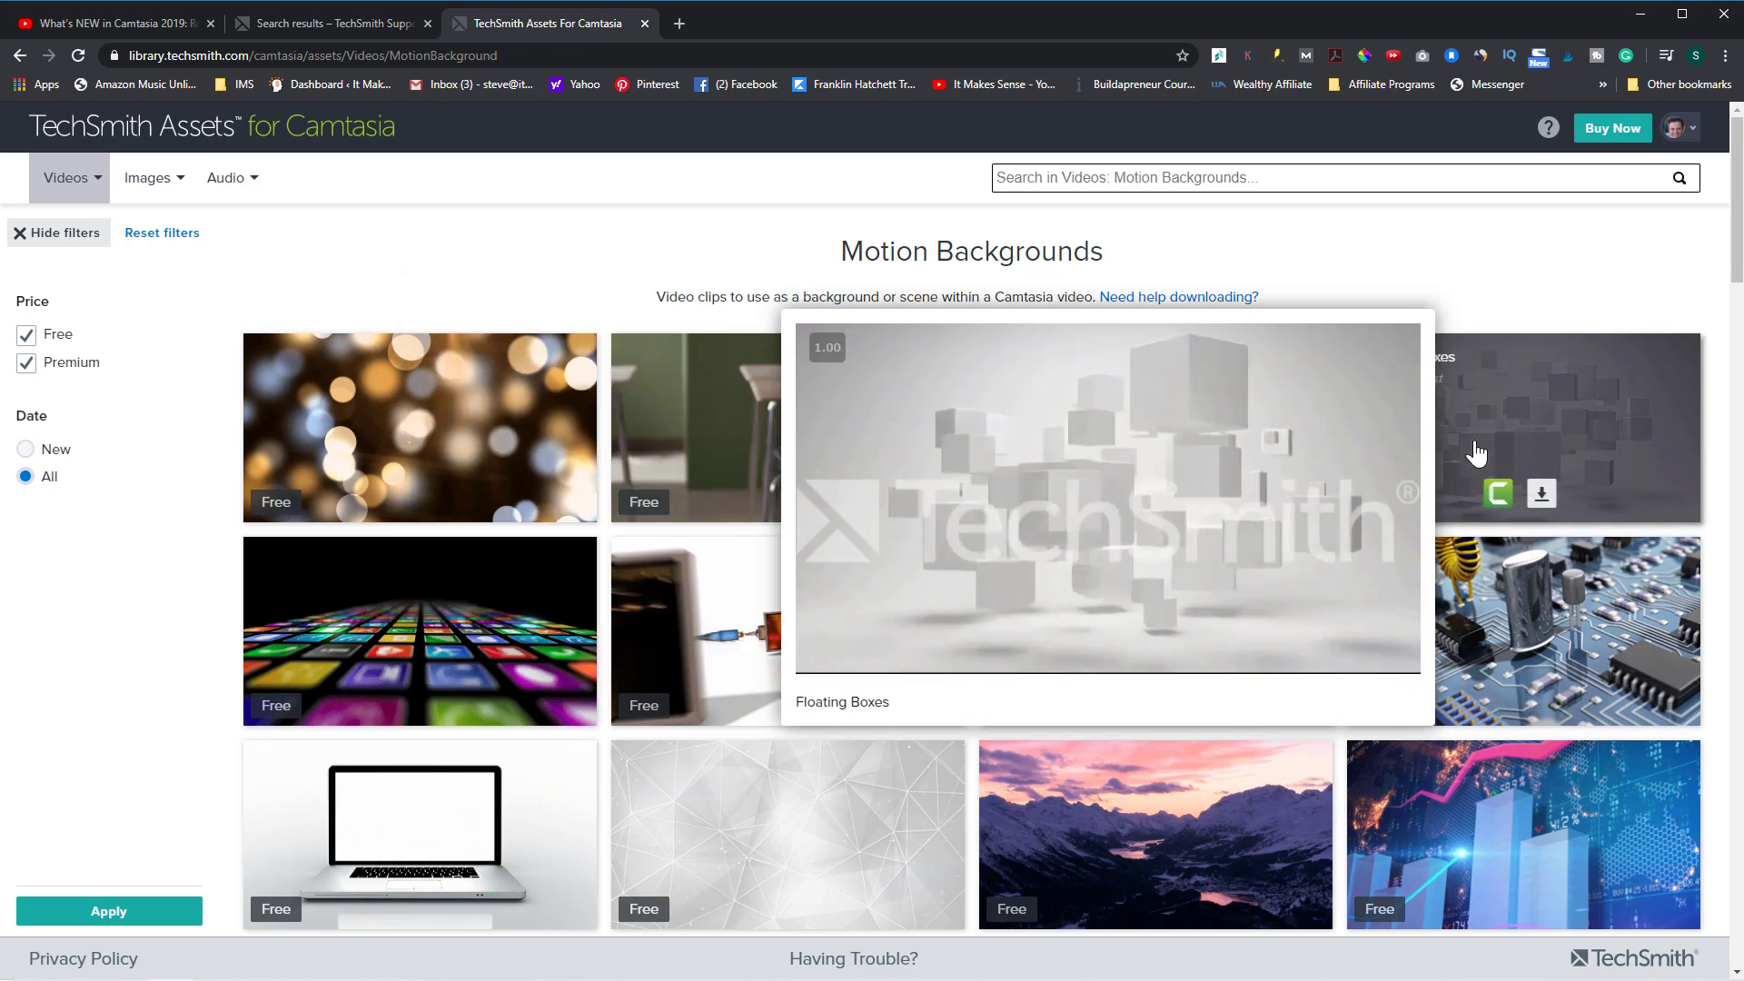
mouse_move(469, 461)
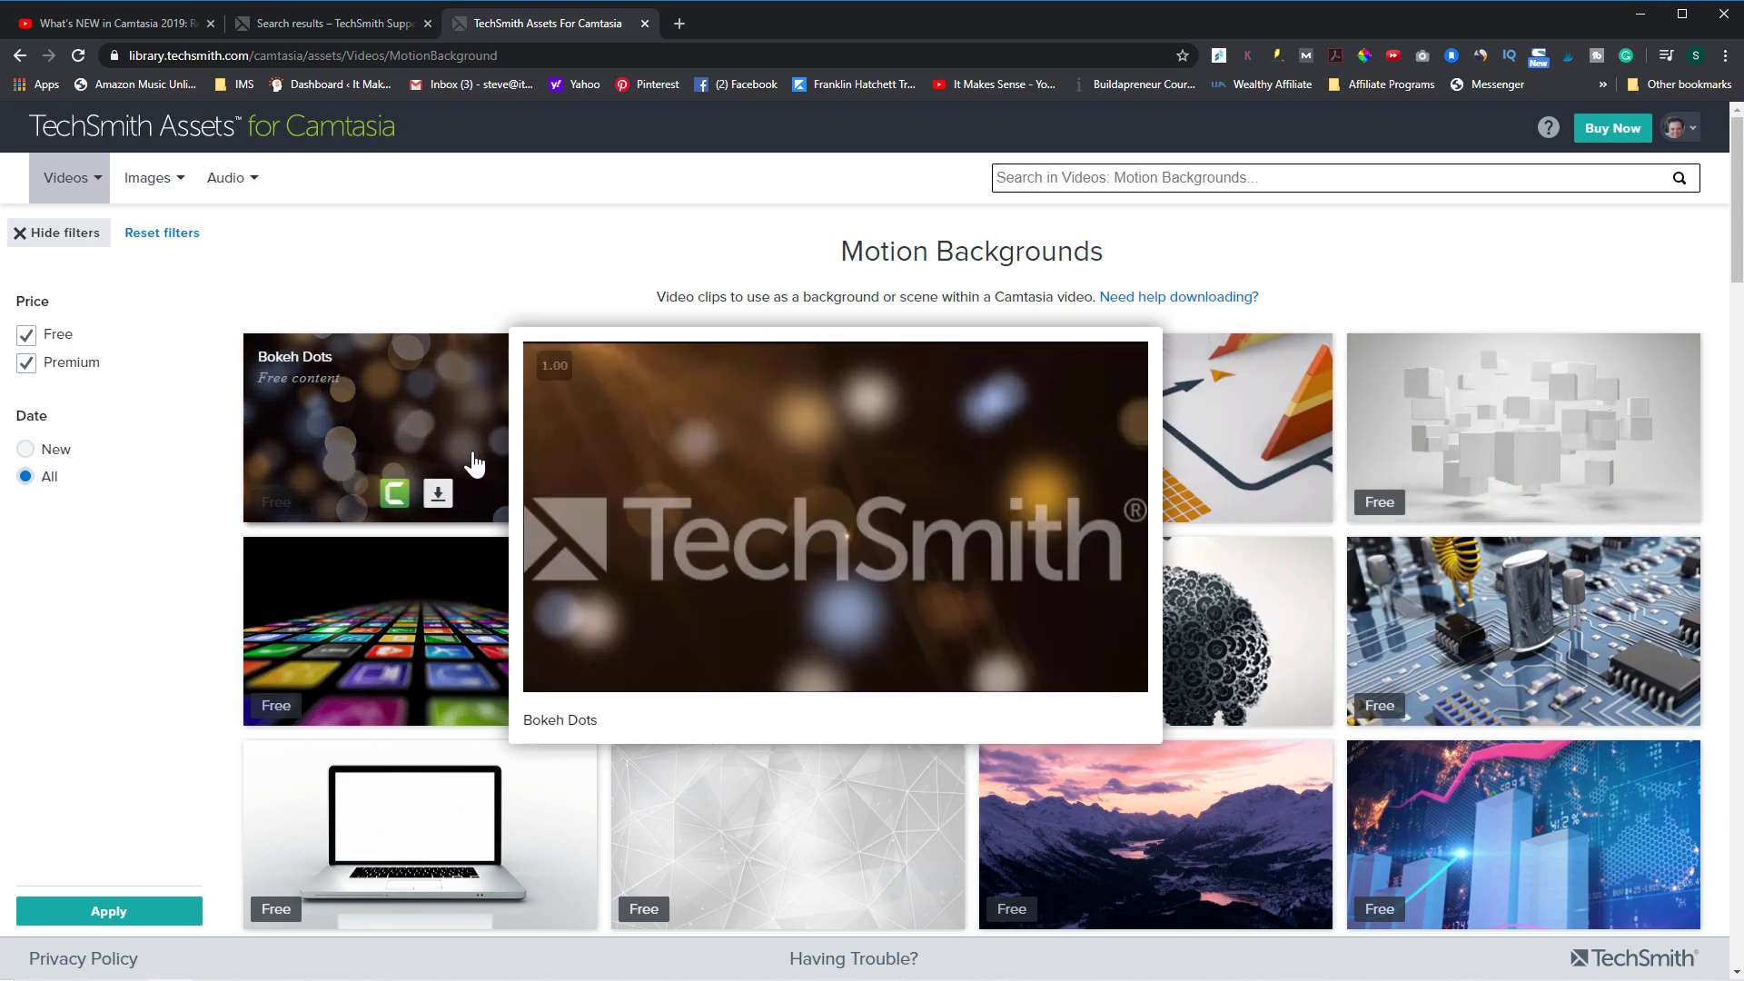
mouse_move(462, 838)
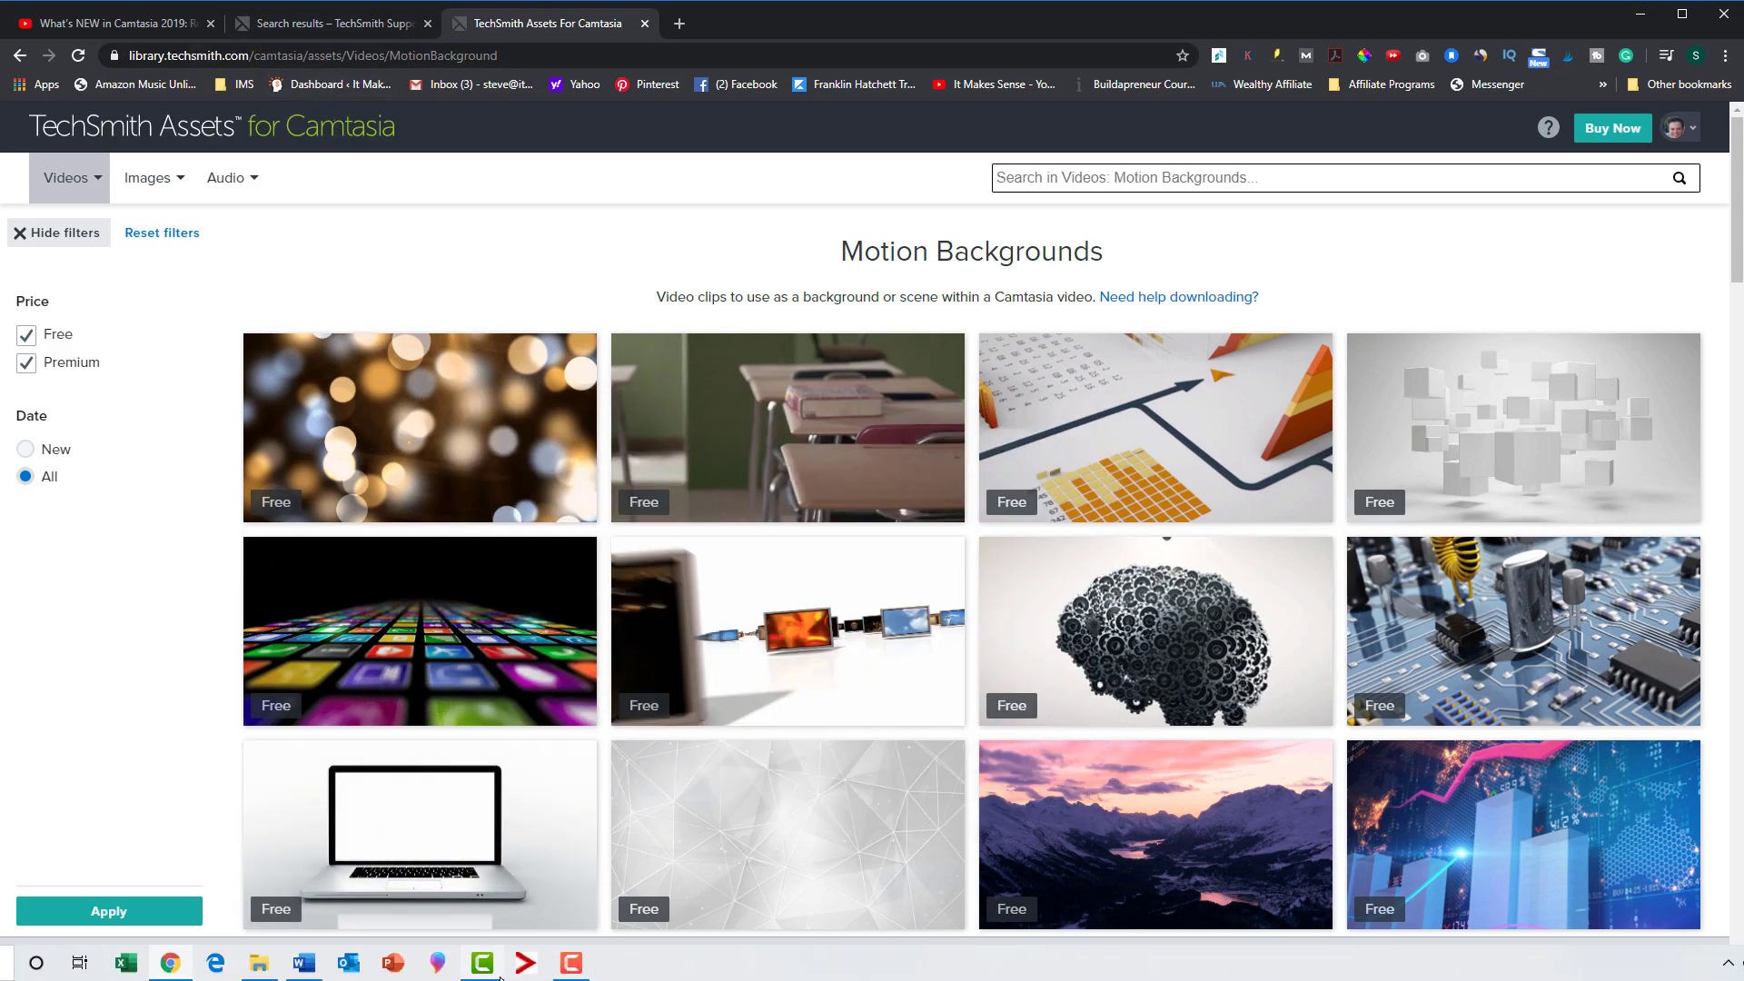
- Switch back to Camtasia and change the pink callout's text near 0:00:44 to "This is a title"
left_click(491, 969)
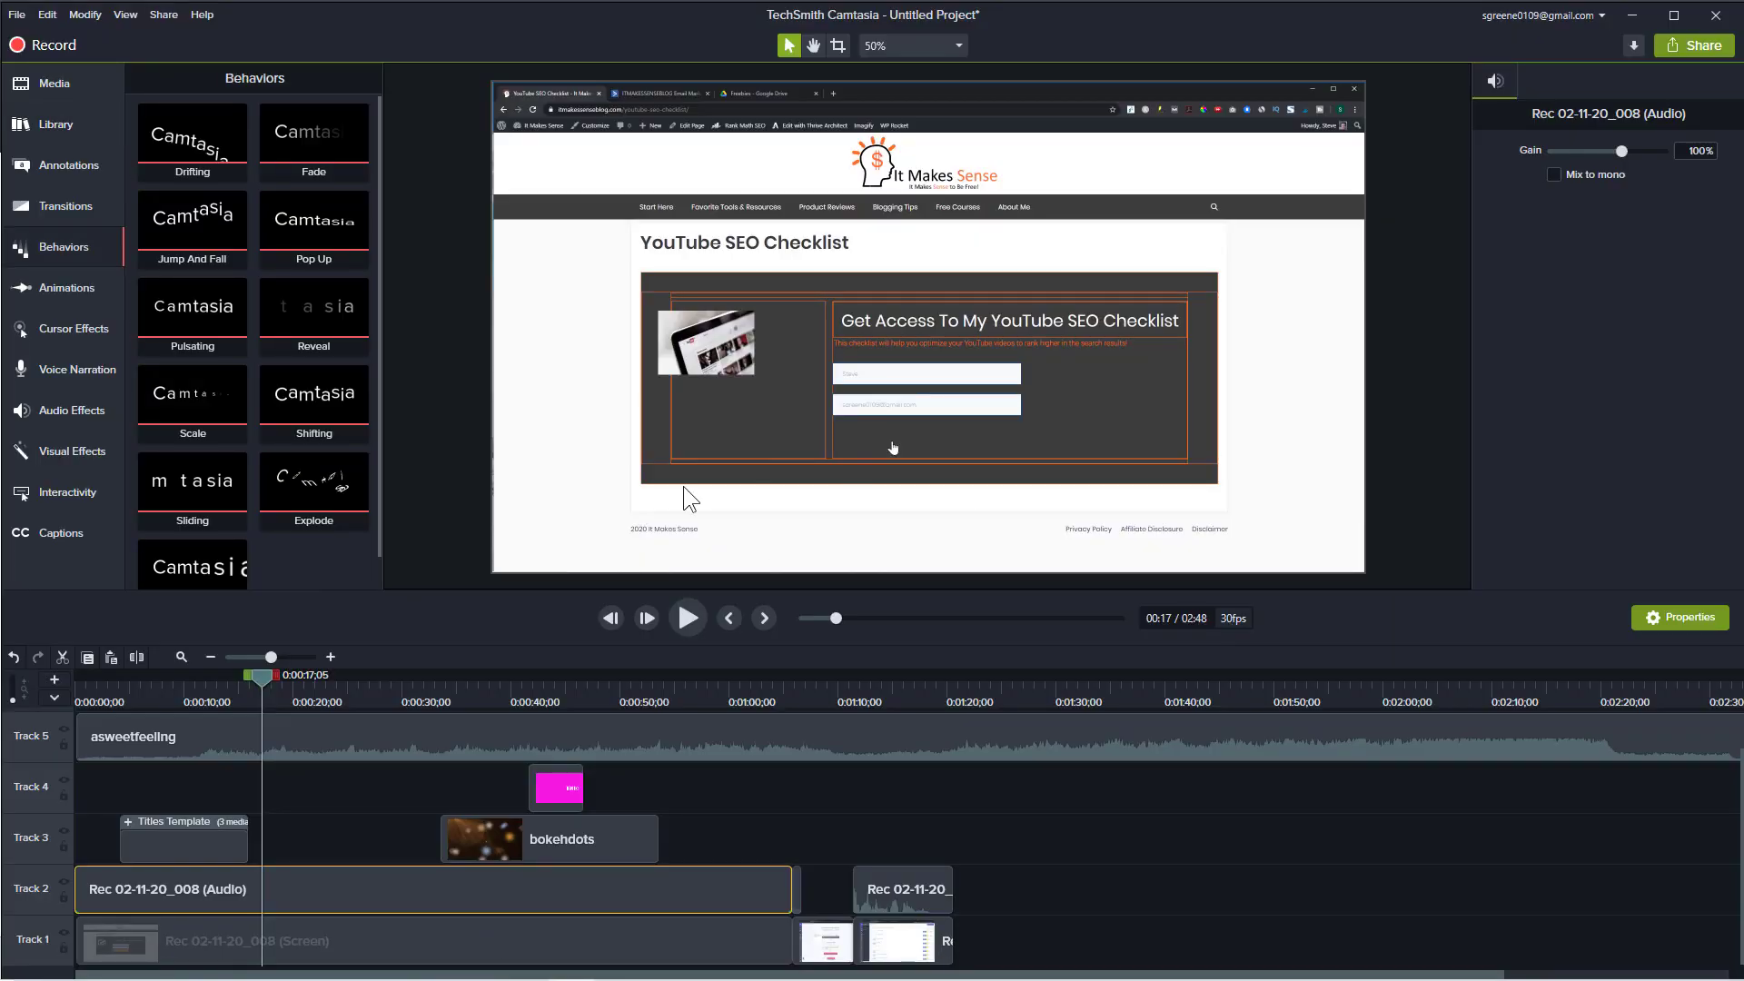
left_click_drag(261, 675, 561, 737)
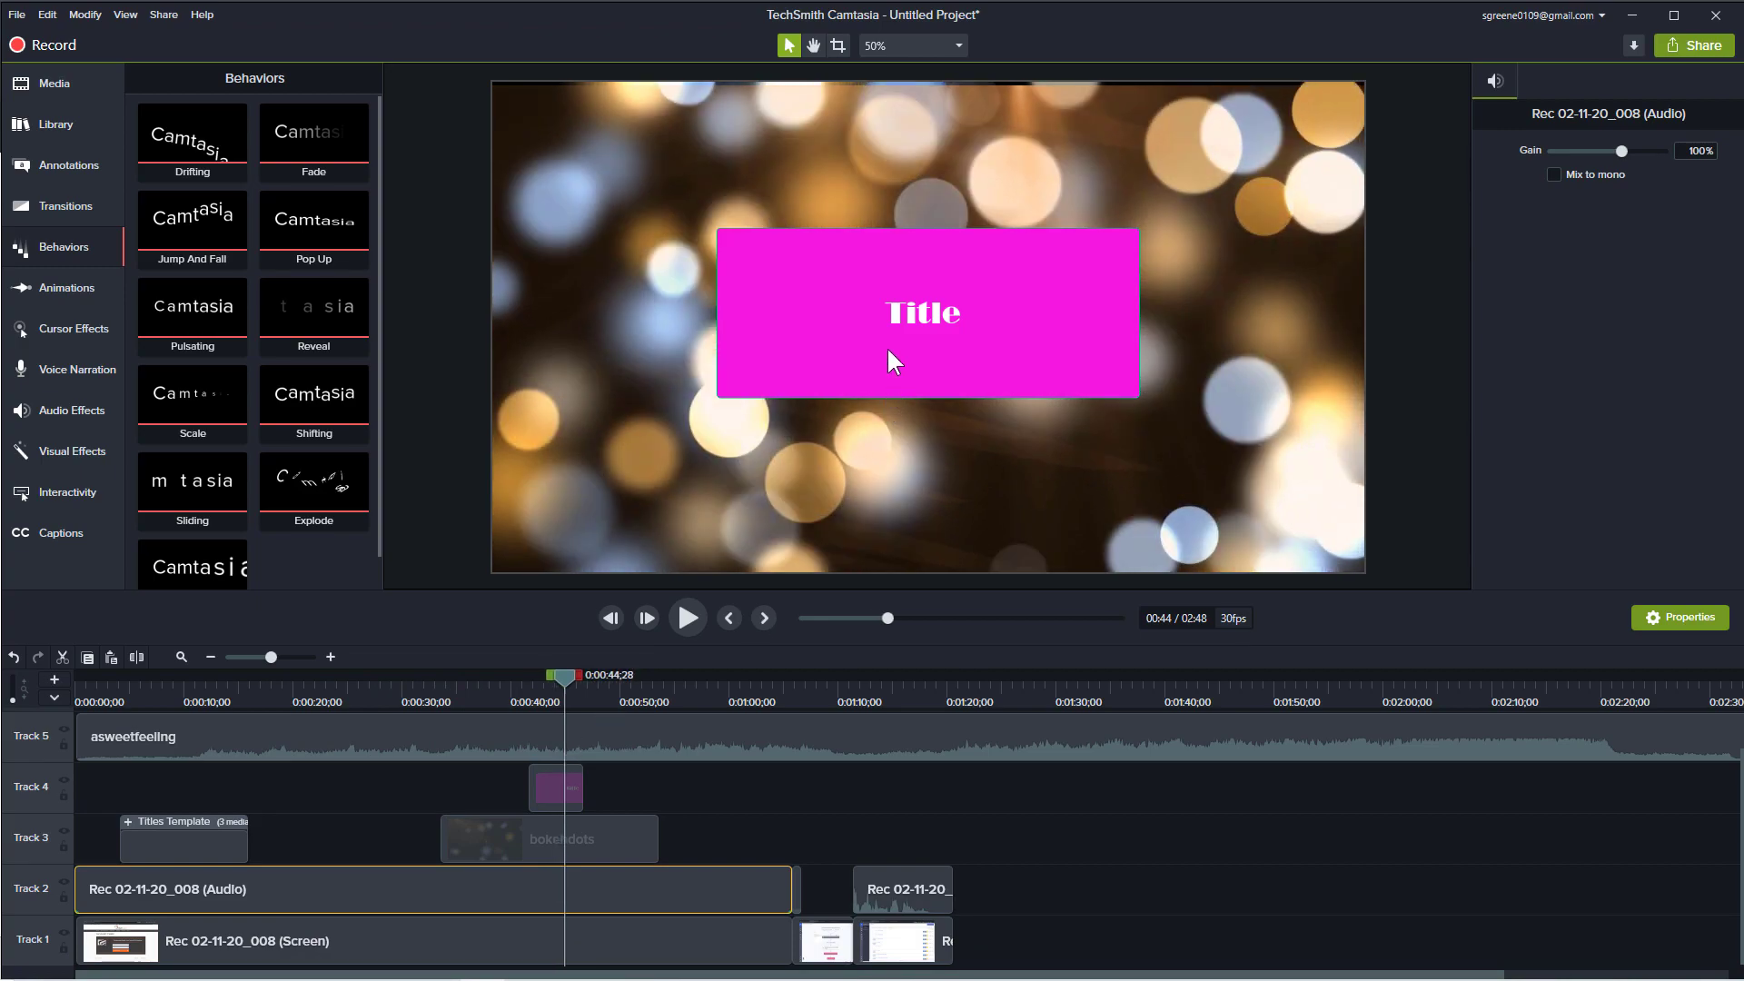
left_click(914, 301)
double_click(915, 317)
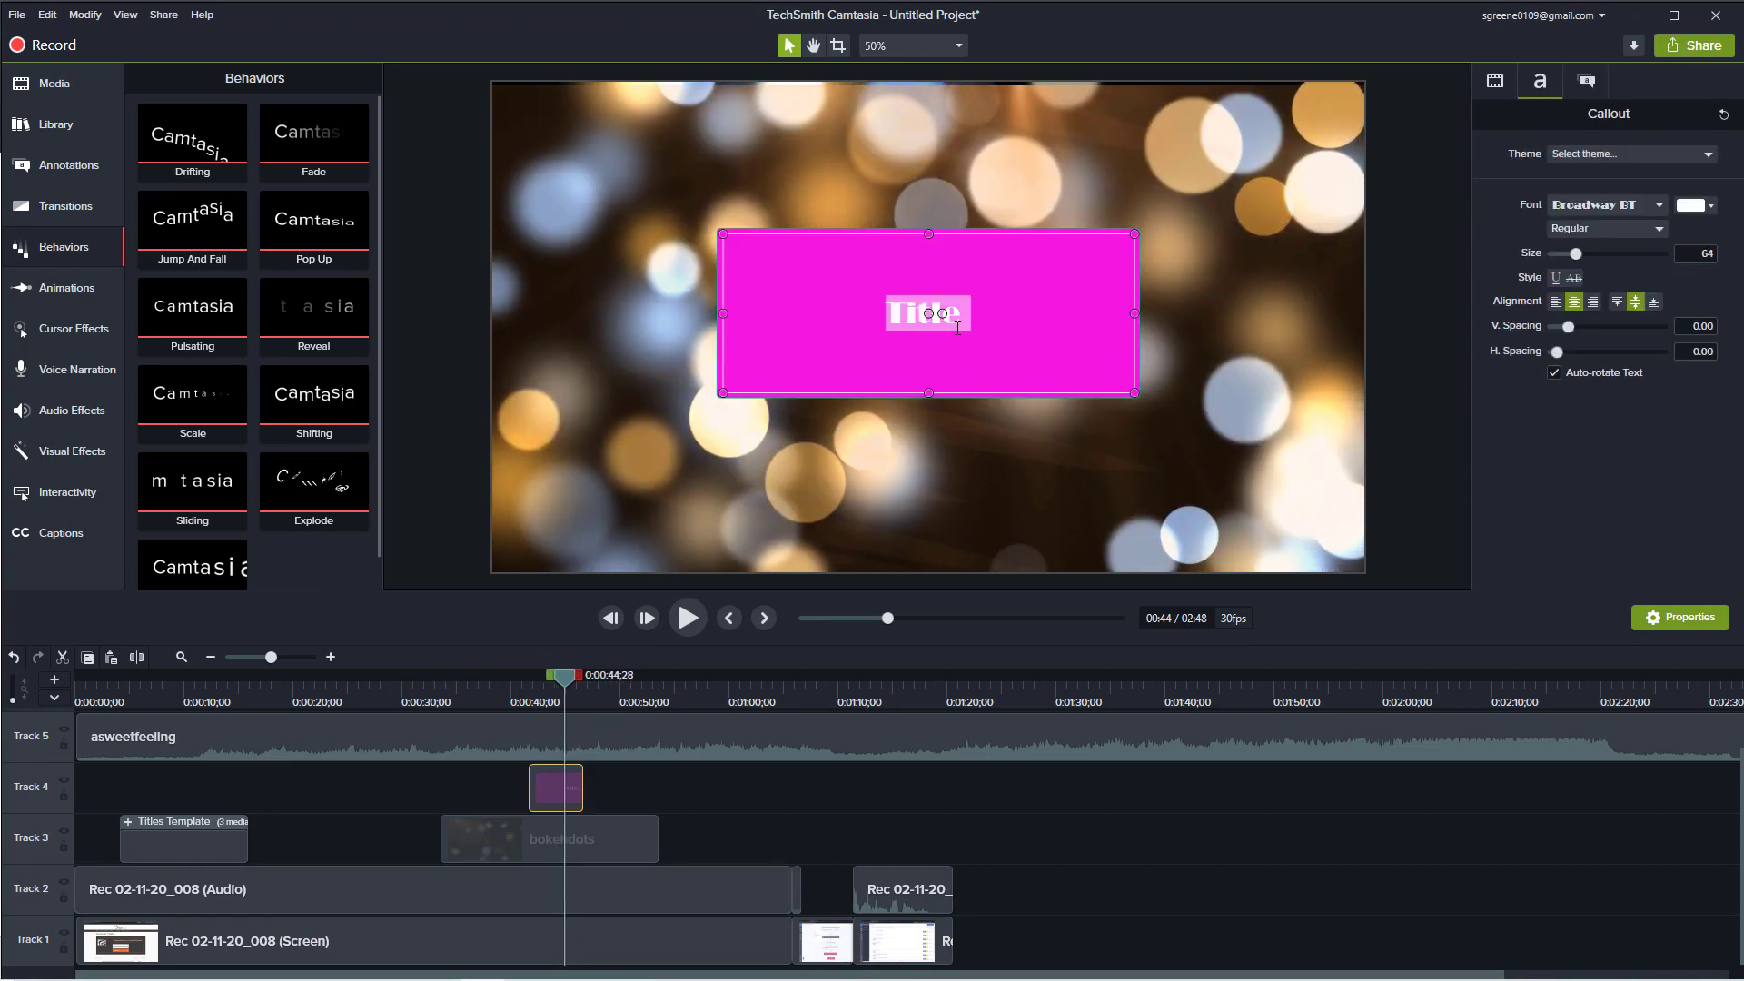
type("This is a title")
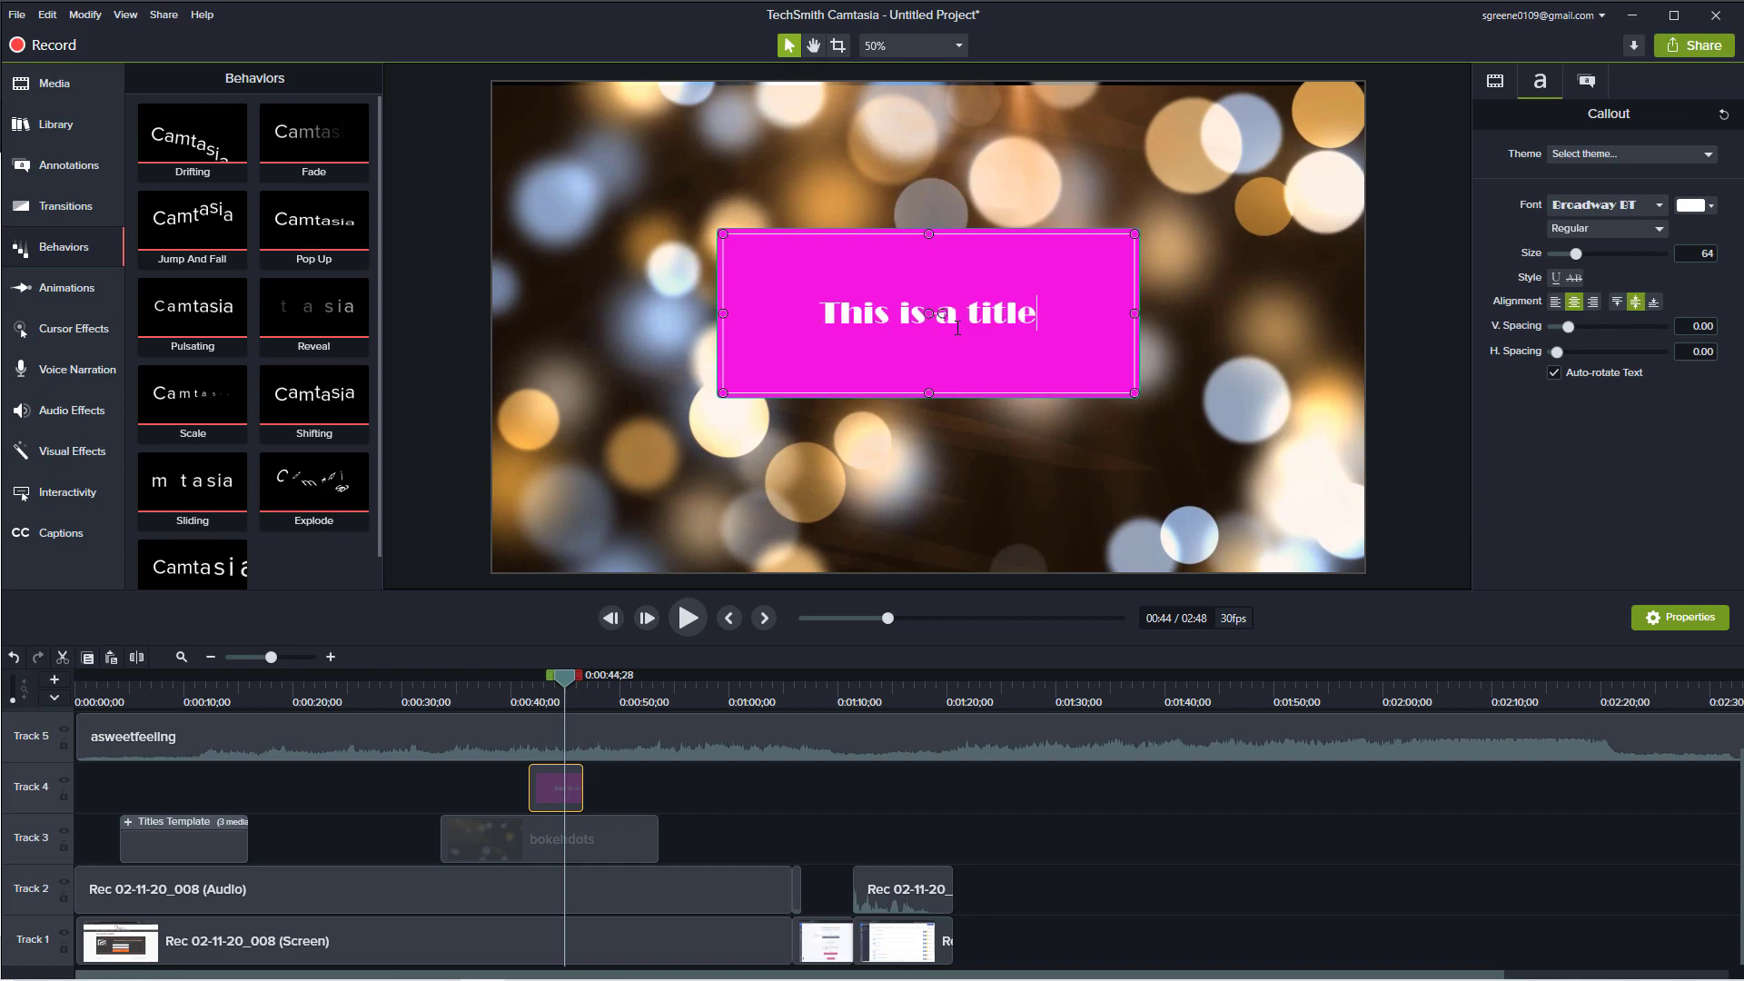
left_click(687, 894)
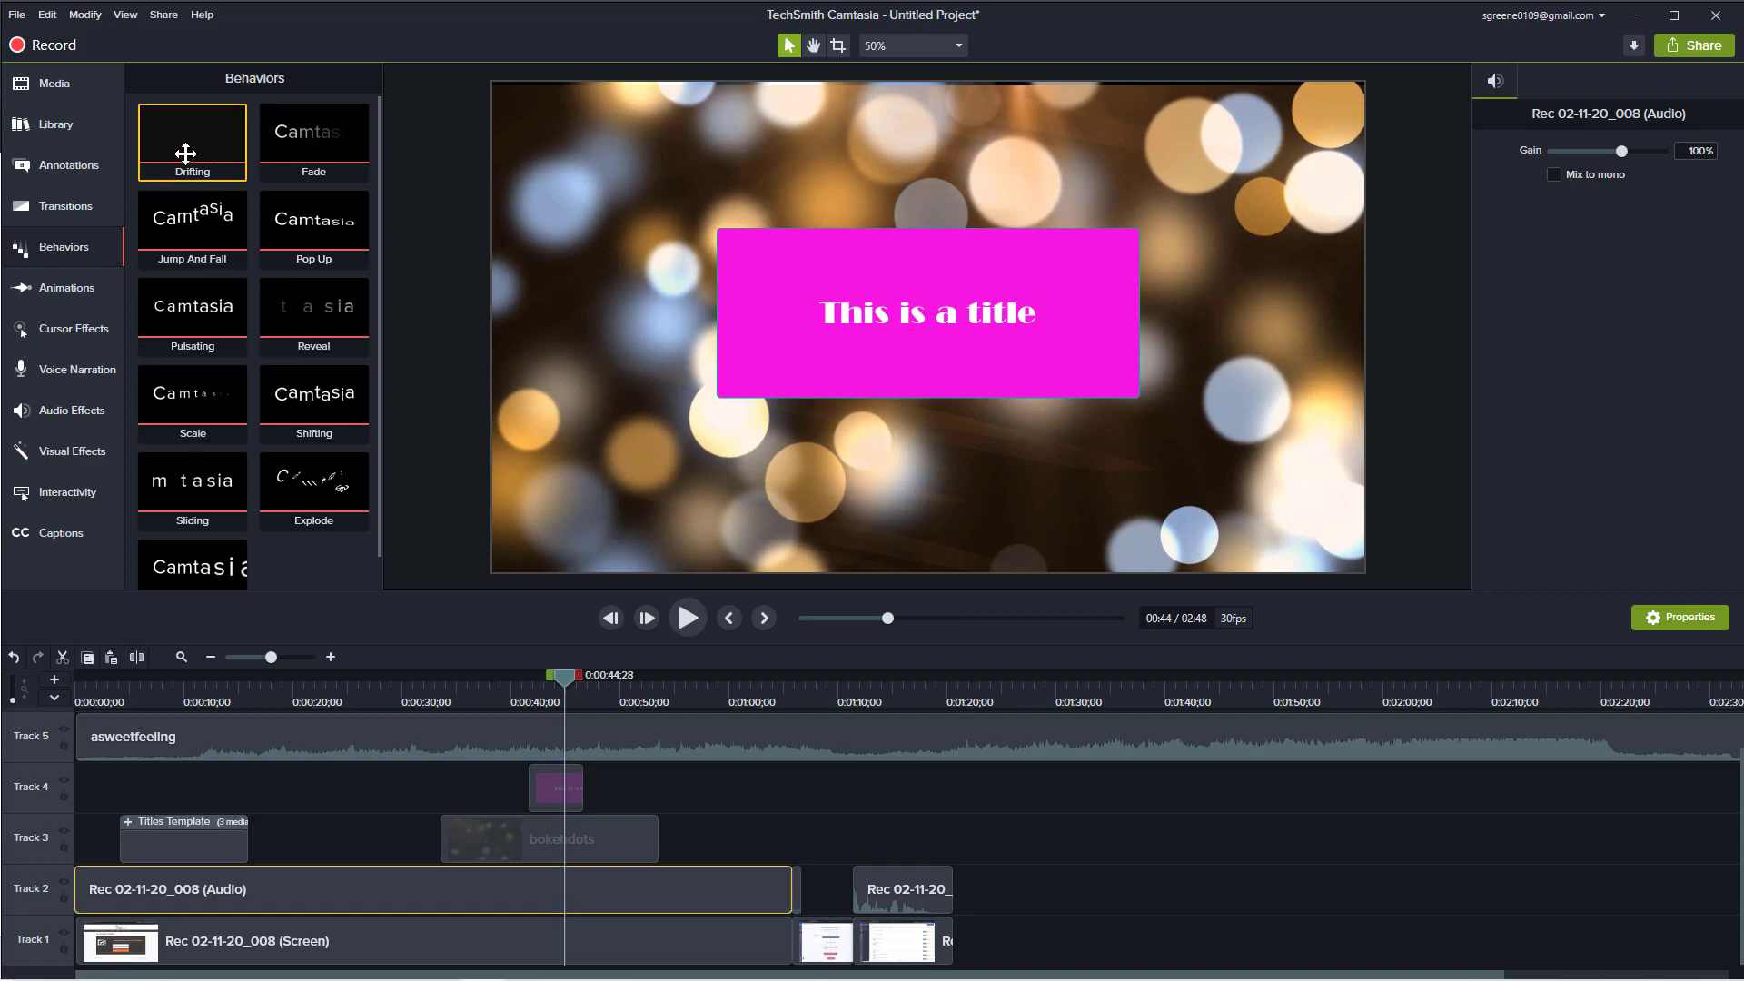
- Apply the Drifting behavior to the title callout on Track 4 and play it from 0:00:41
left_click_drag(179, 134, 568, 787)
left_click(521, 694)
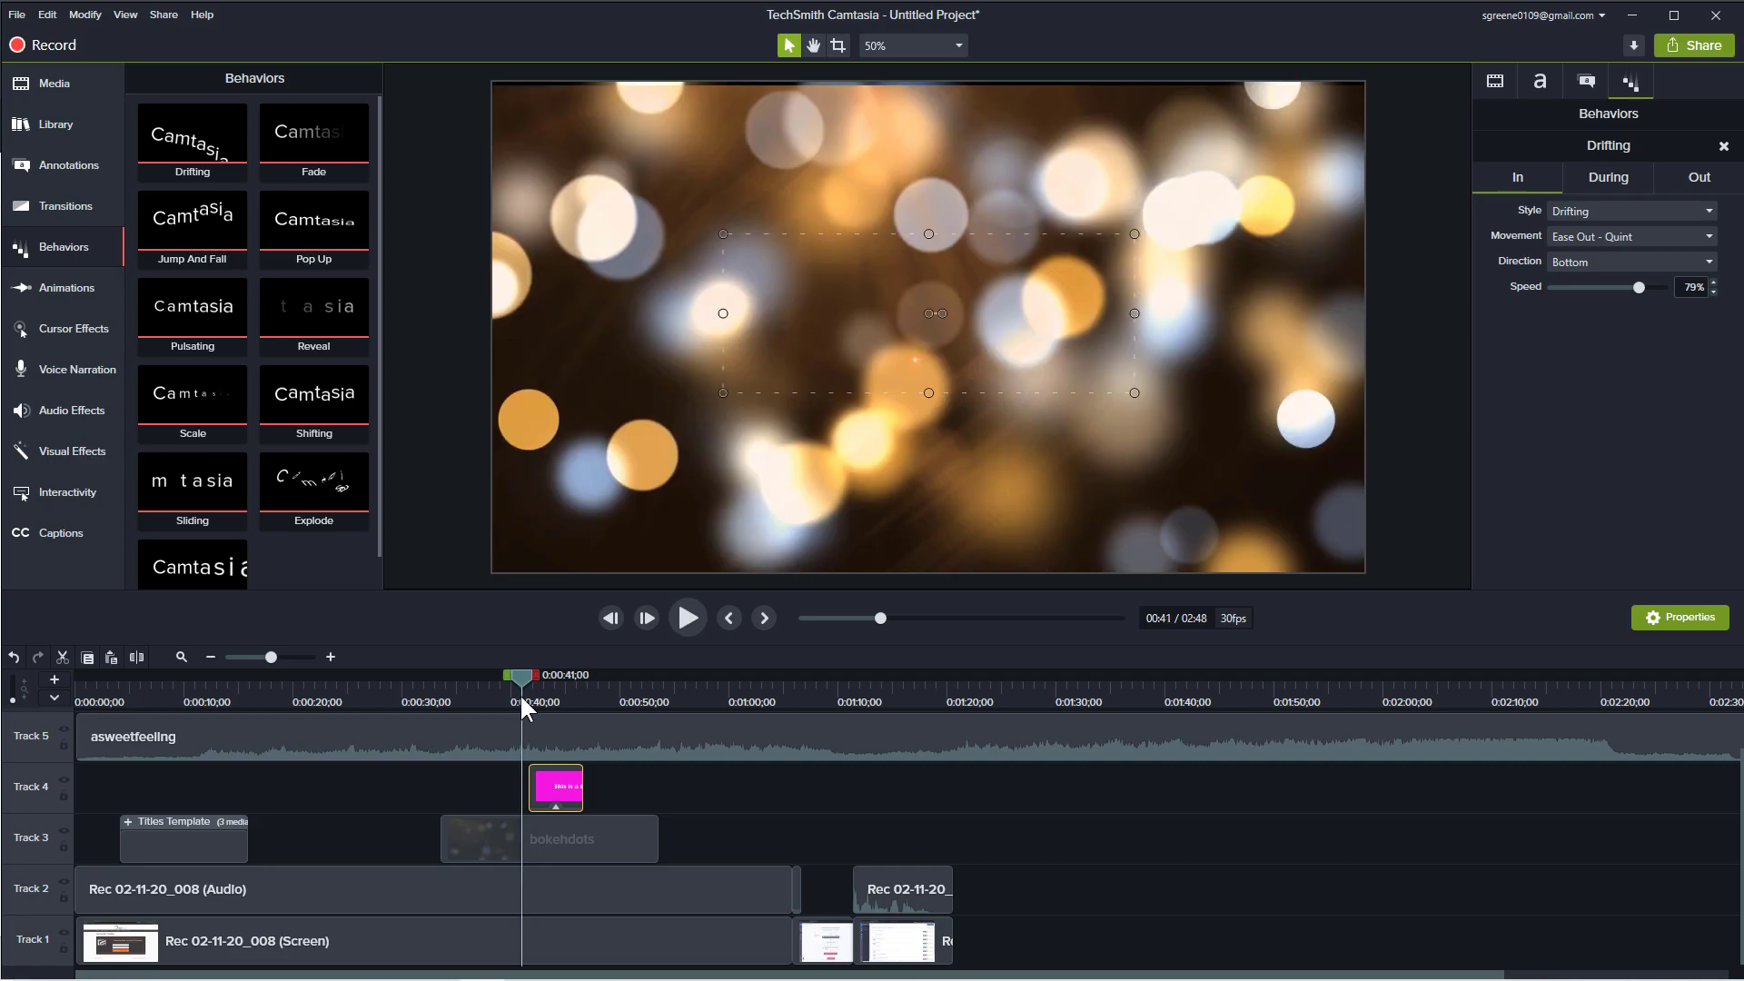
key("shift")
key("space")
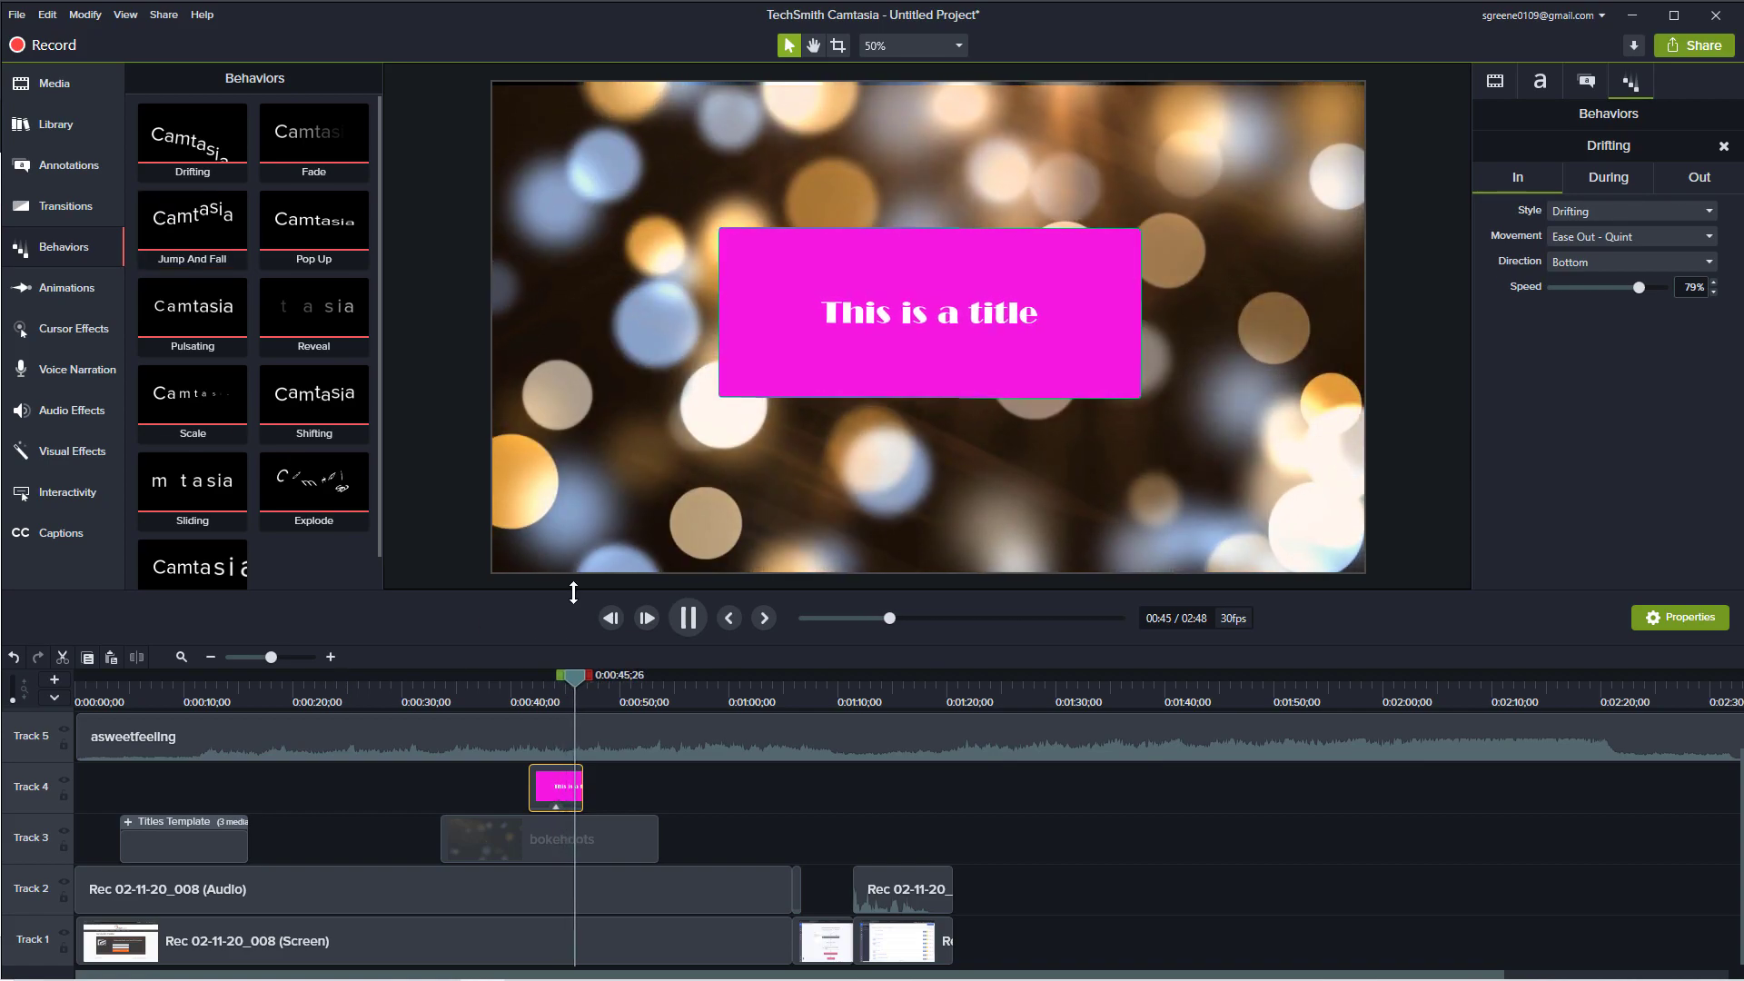
key("space")
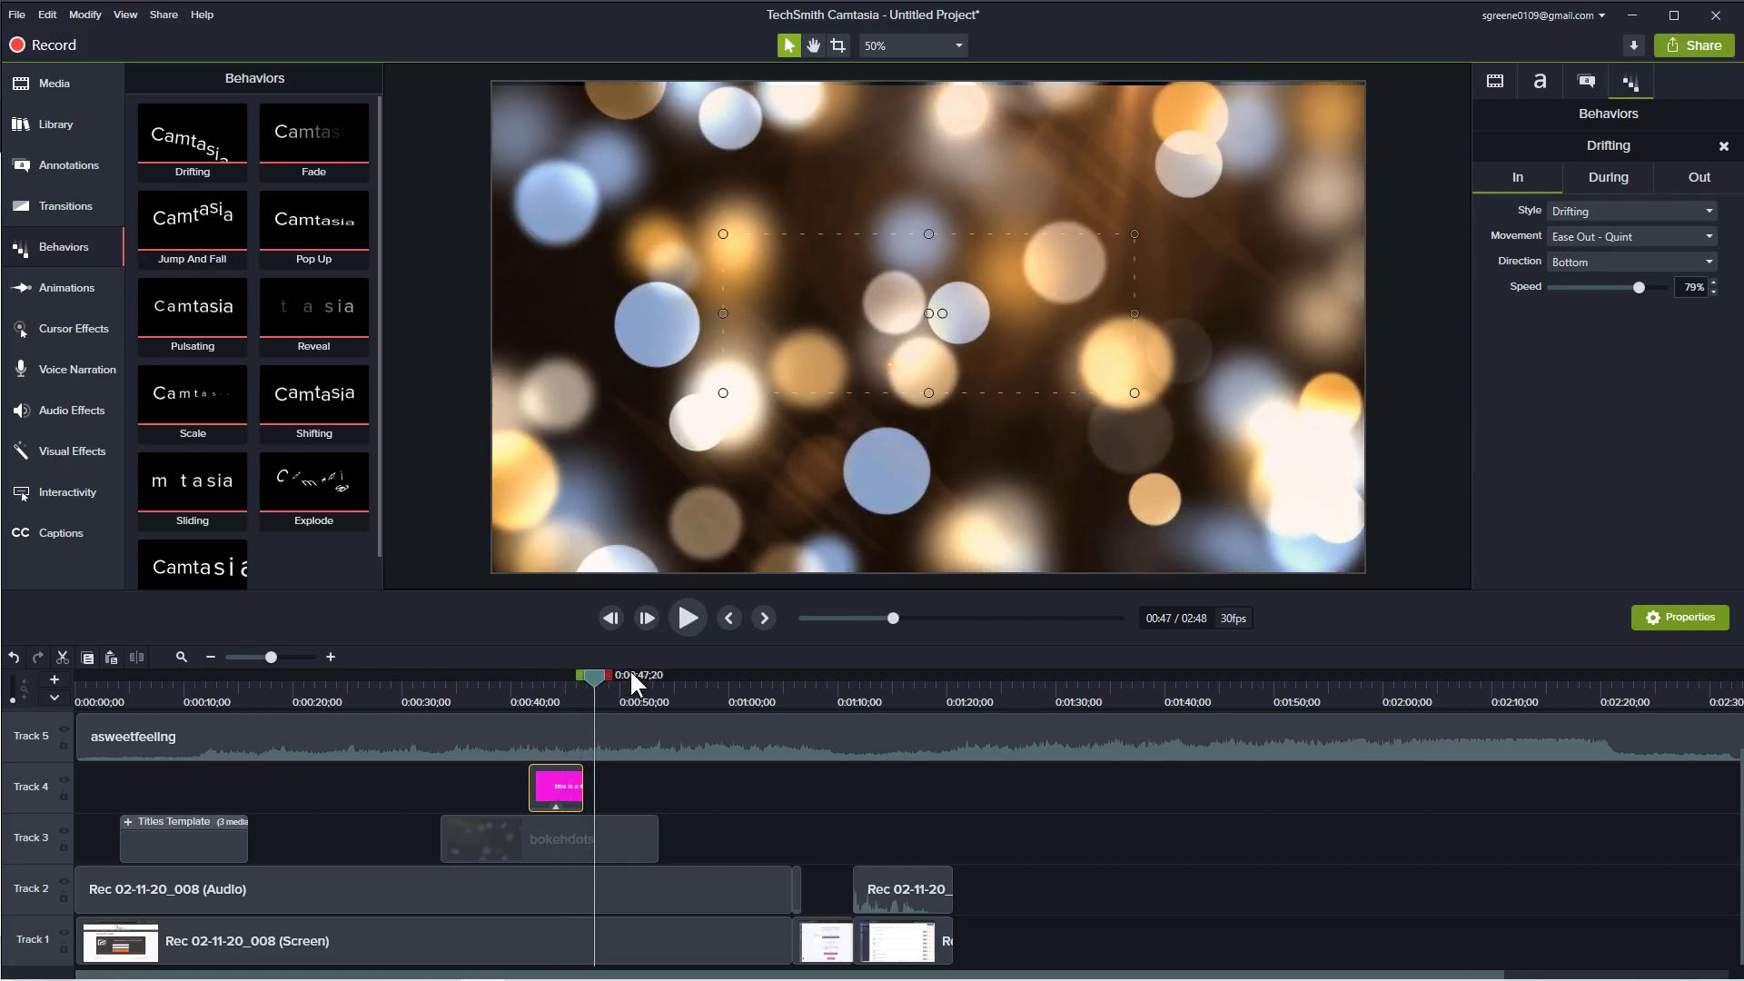
- Return the playhead to about 0:00:40 and remove all effects from the title callout on Track 4
left_click_drag(596, 690, 518, 689)
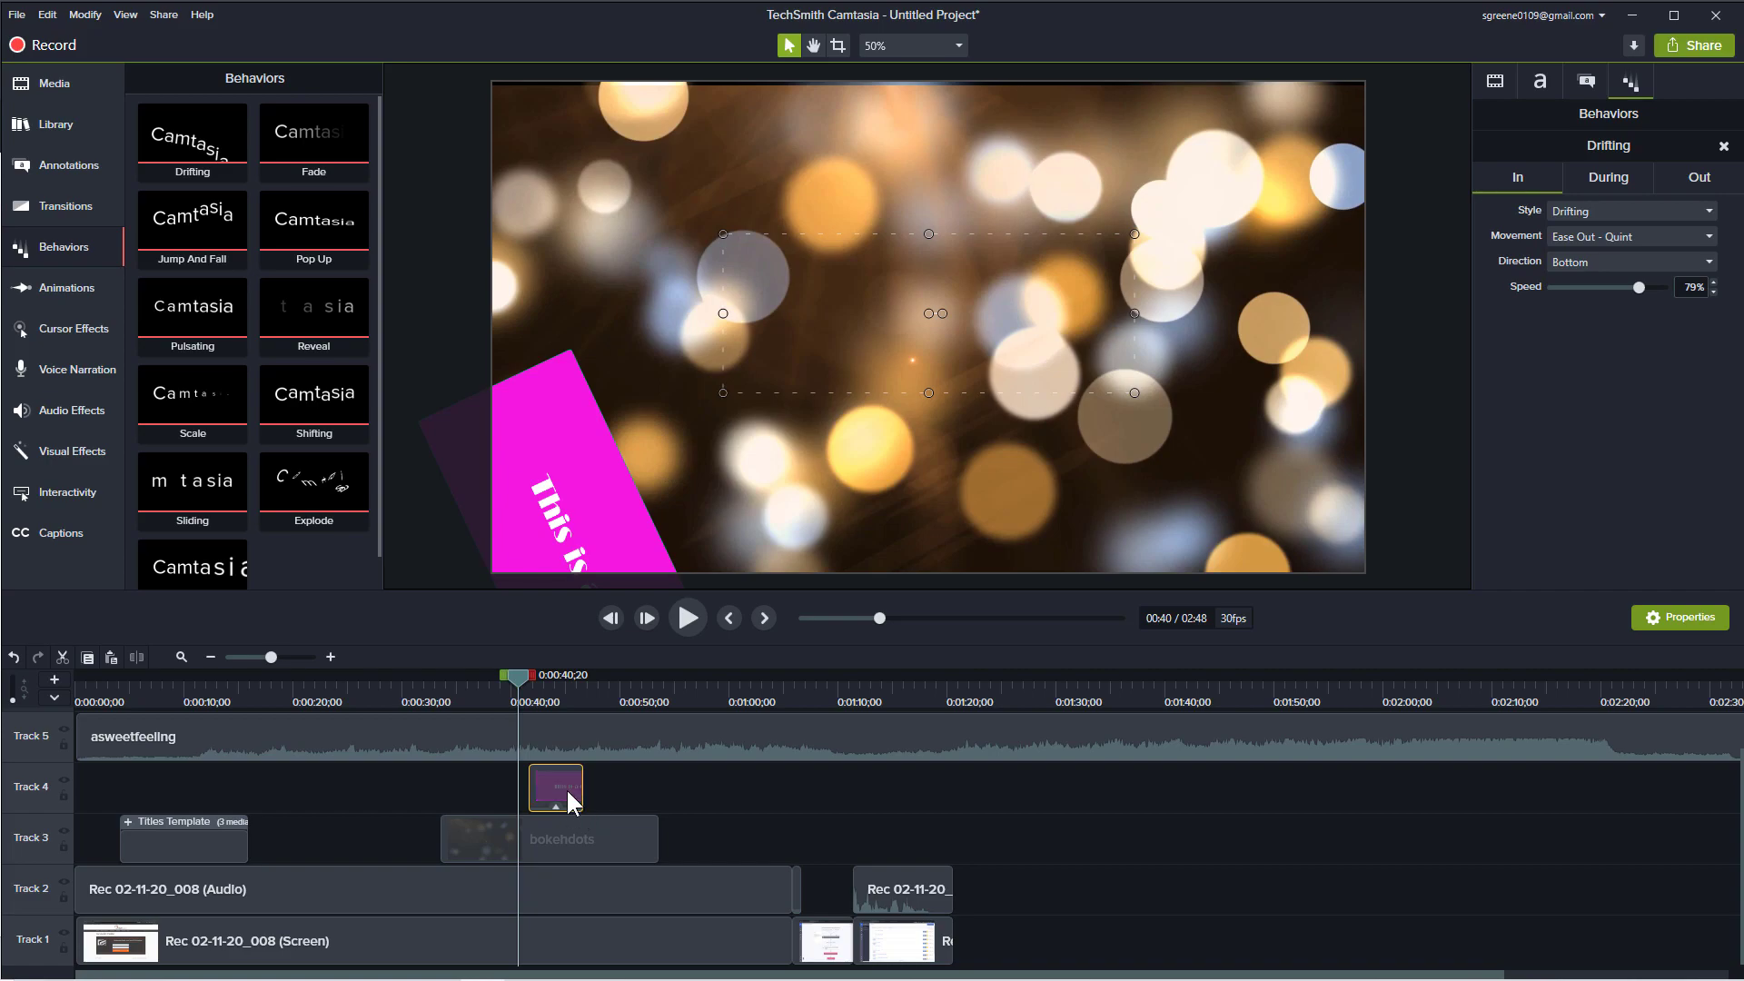
right_click(565, 786)
mouse_move(500, 650)
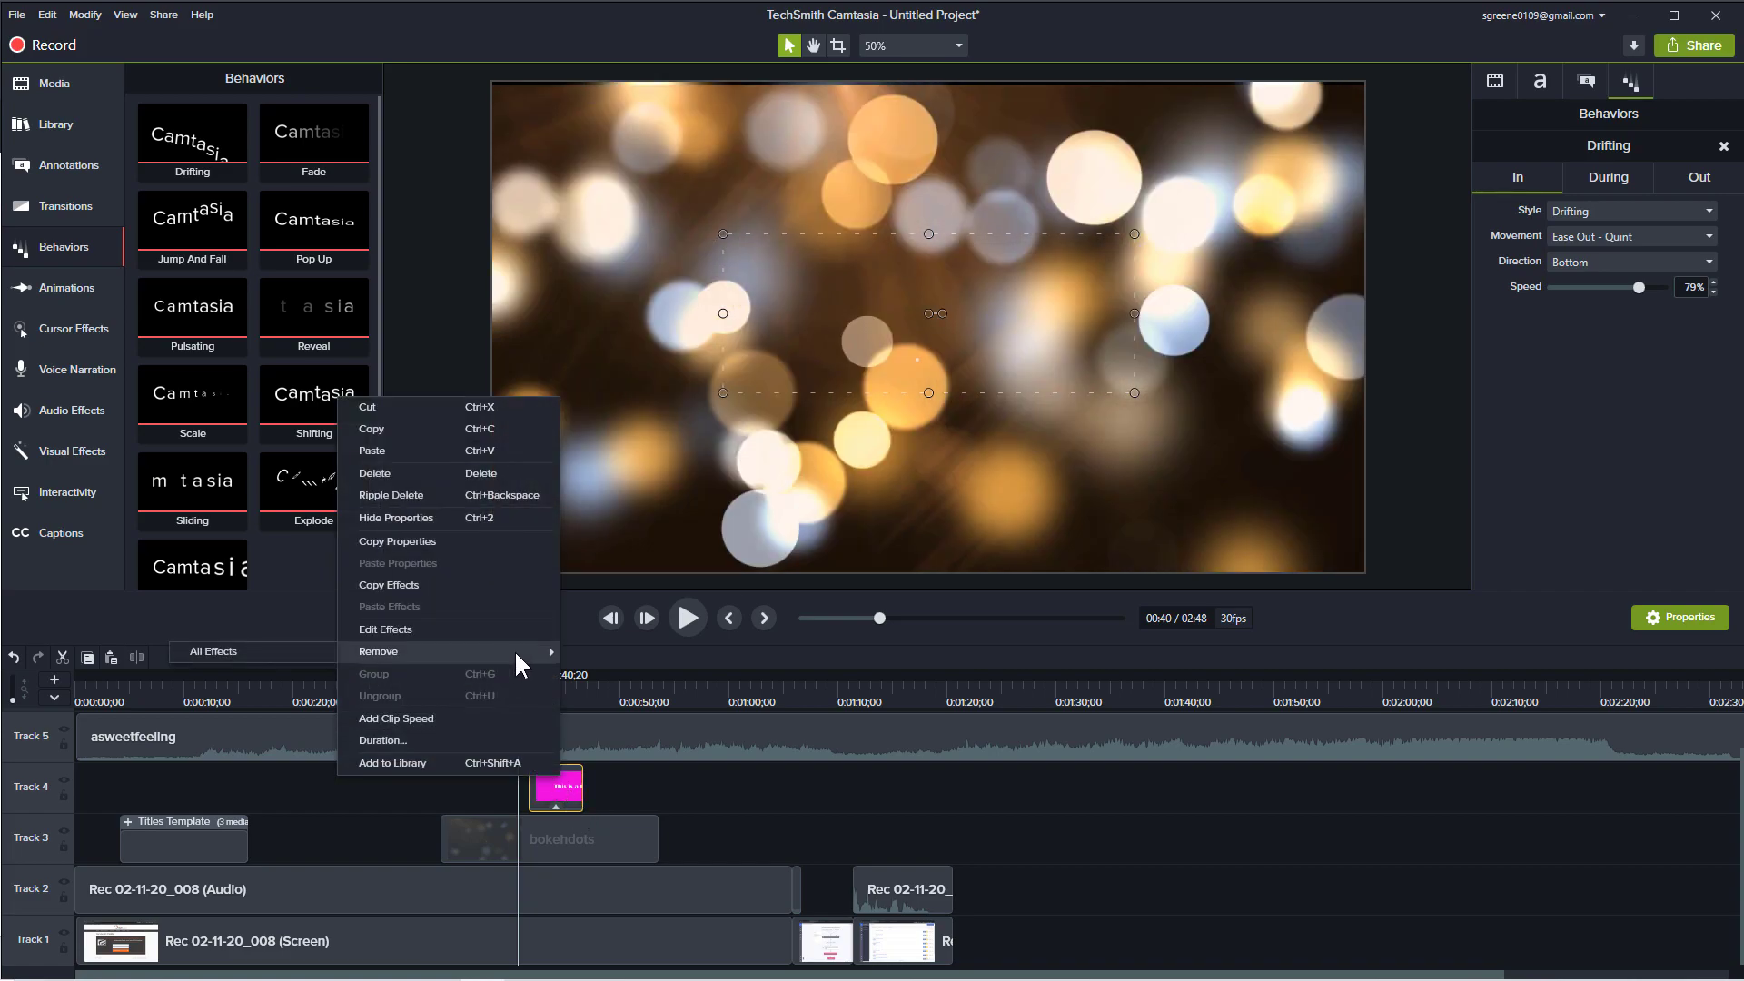
left_click(281, 654)
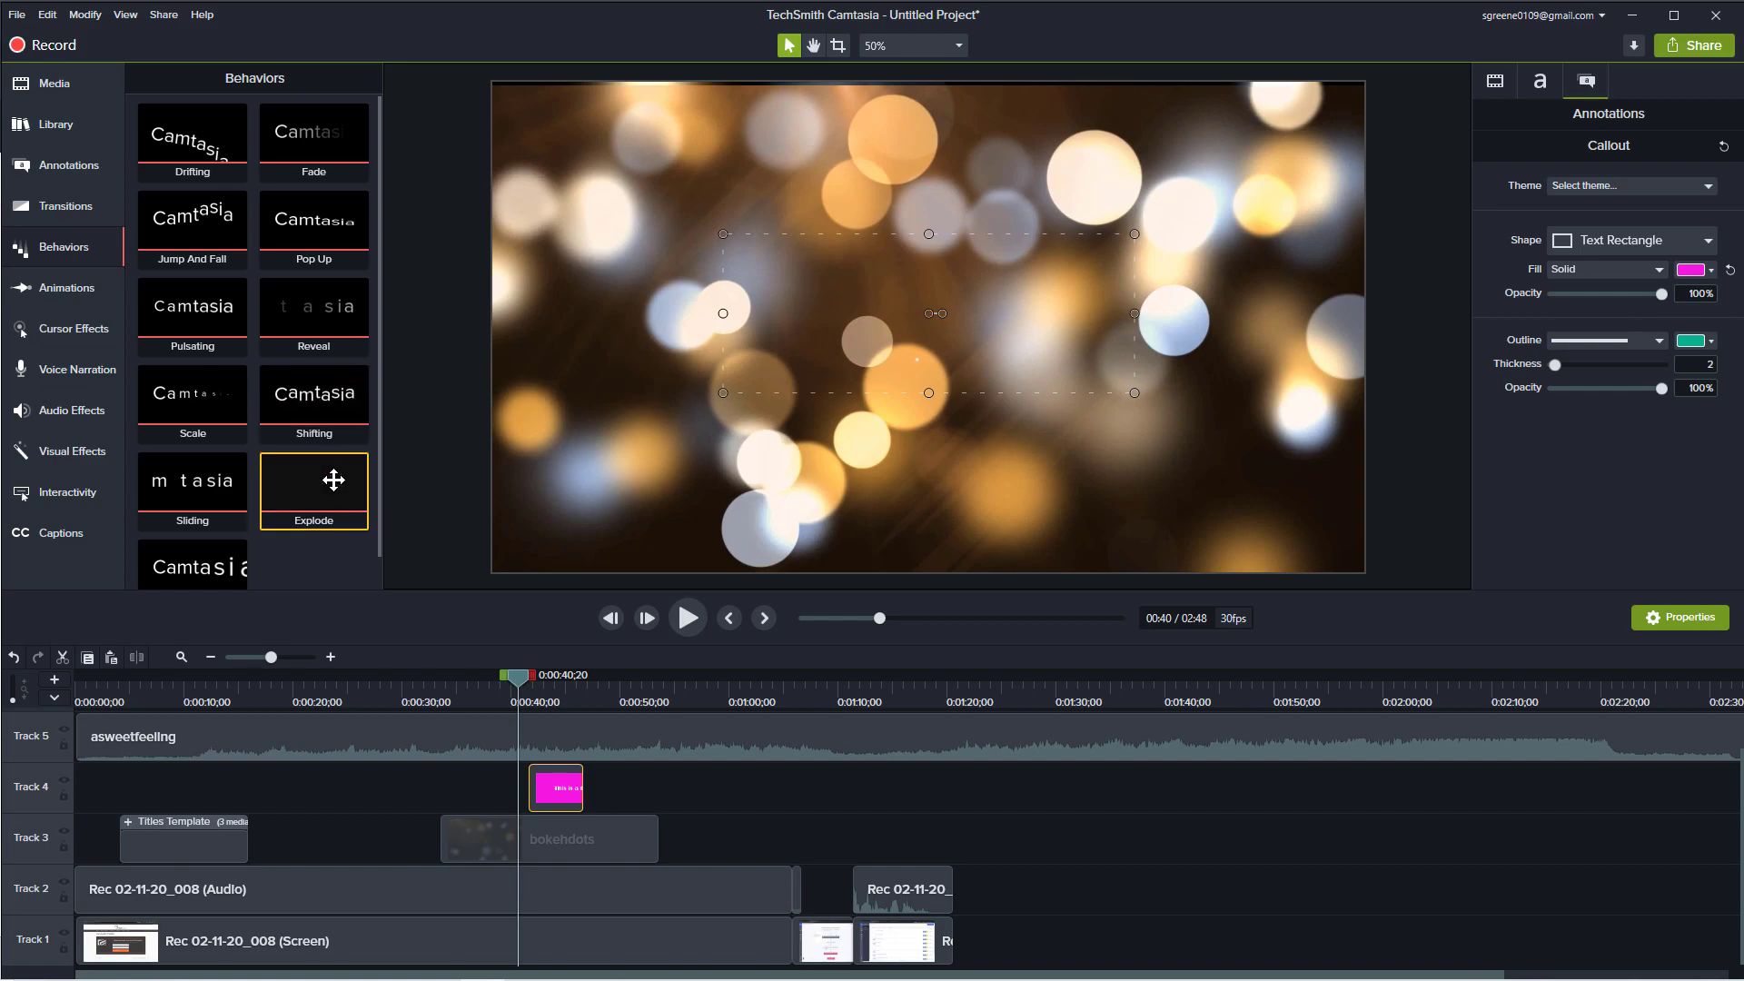
- Apply the Explode behavior to the title callout on Track 4 and play it through
left_click_drag(333, 481, 555, 788)
key("space")
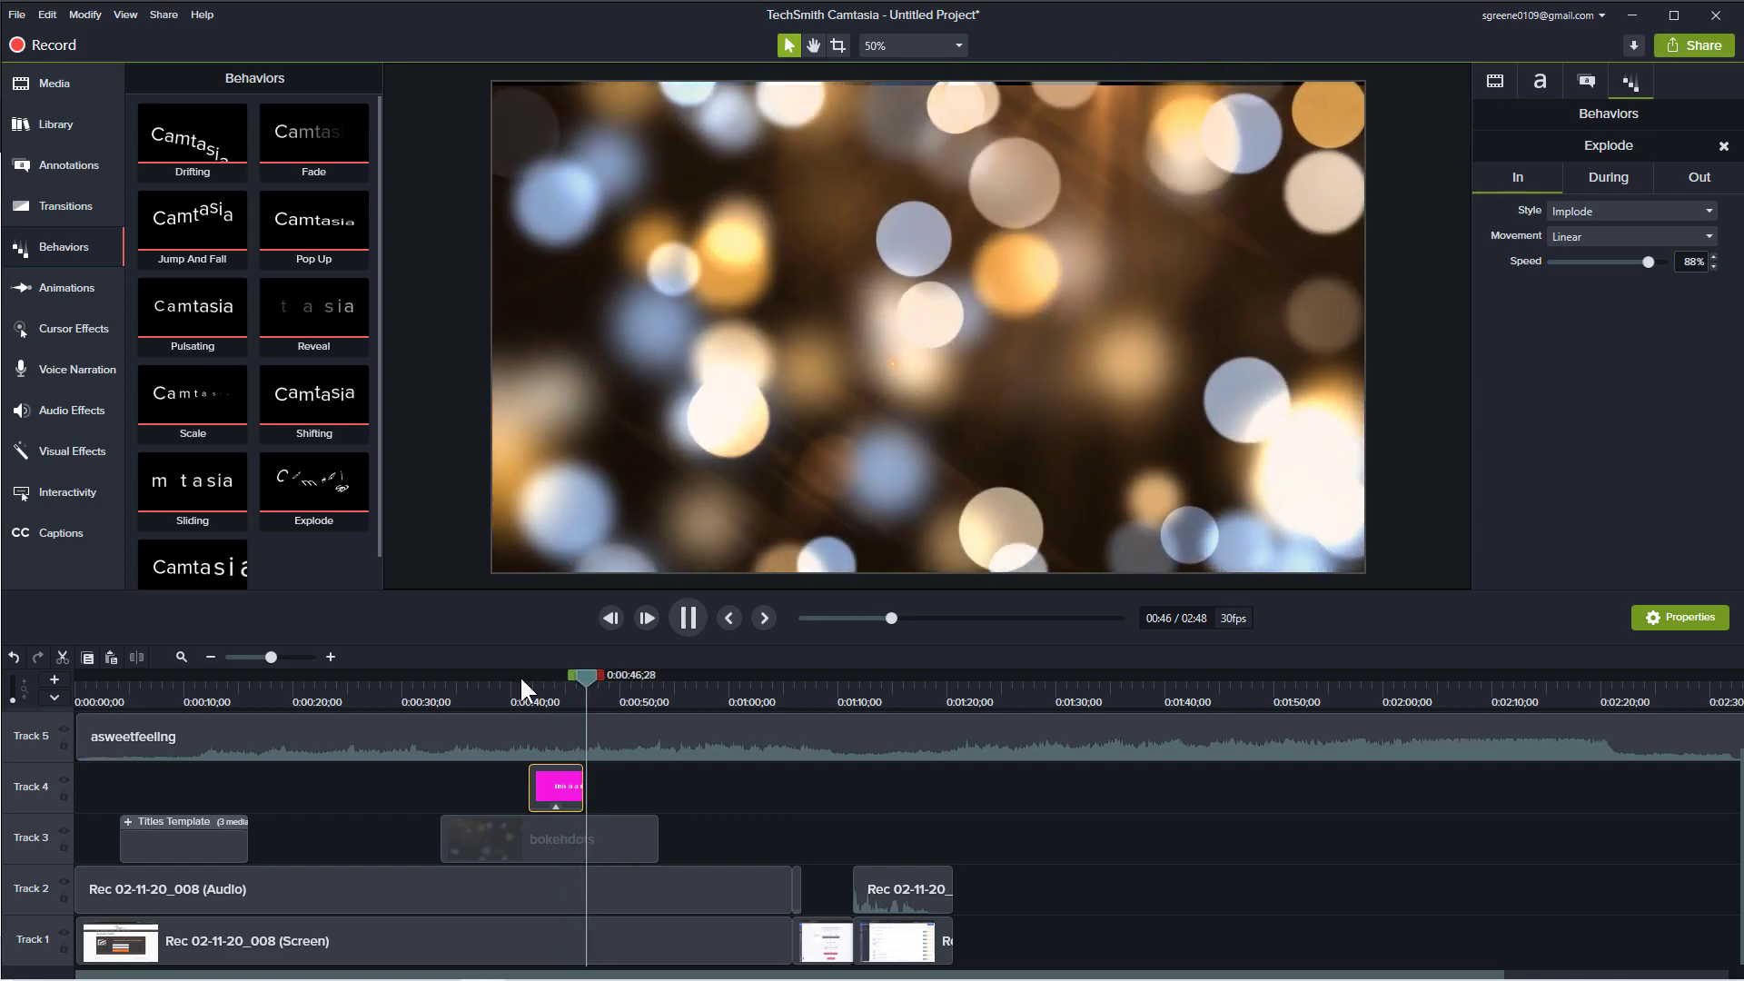
key("space")
- Return the playhead to about 0:00:40 and remove the Explode behavior from the title callout on Track 4
left_click_drag(589, 677, 513, 680)
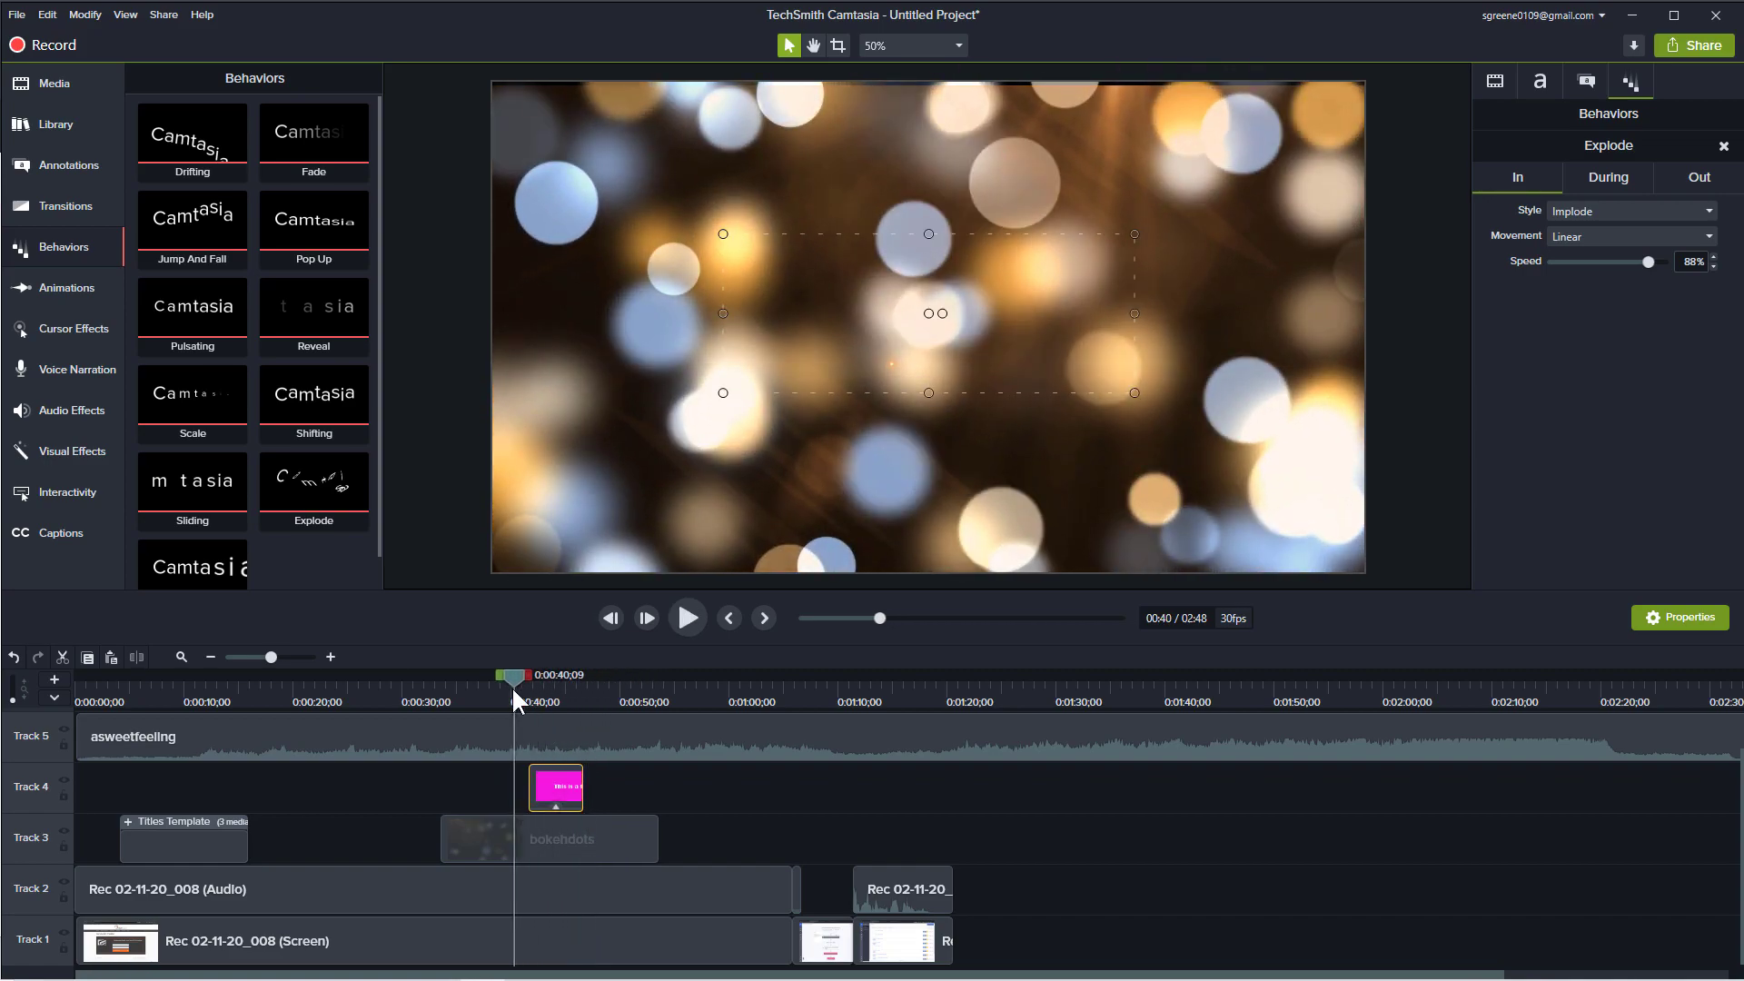
right_click(554, 790)
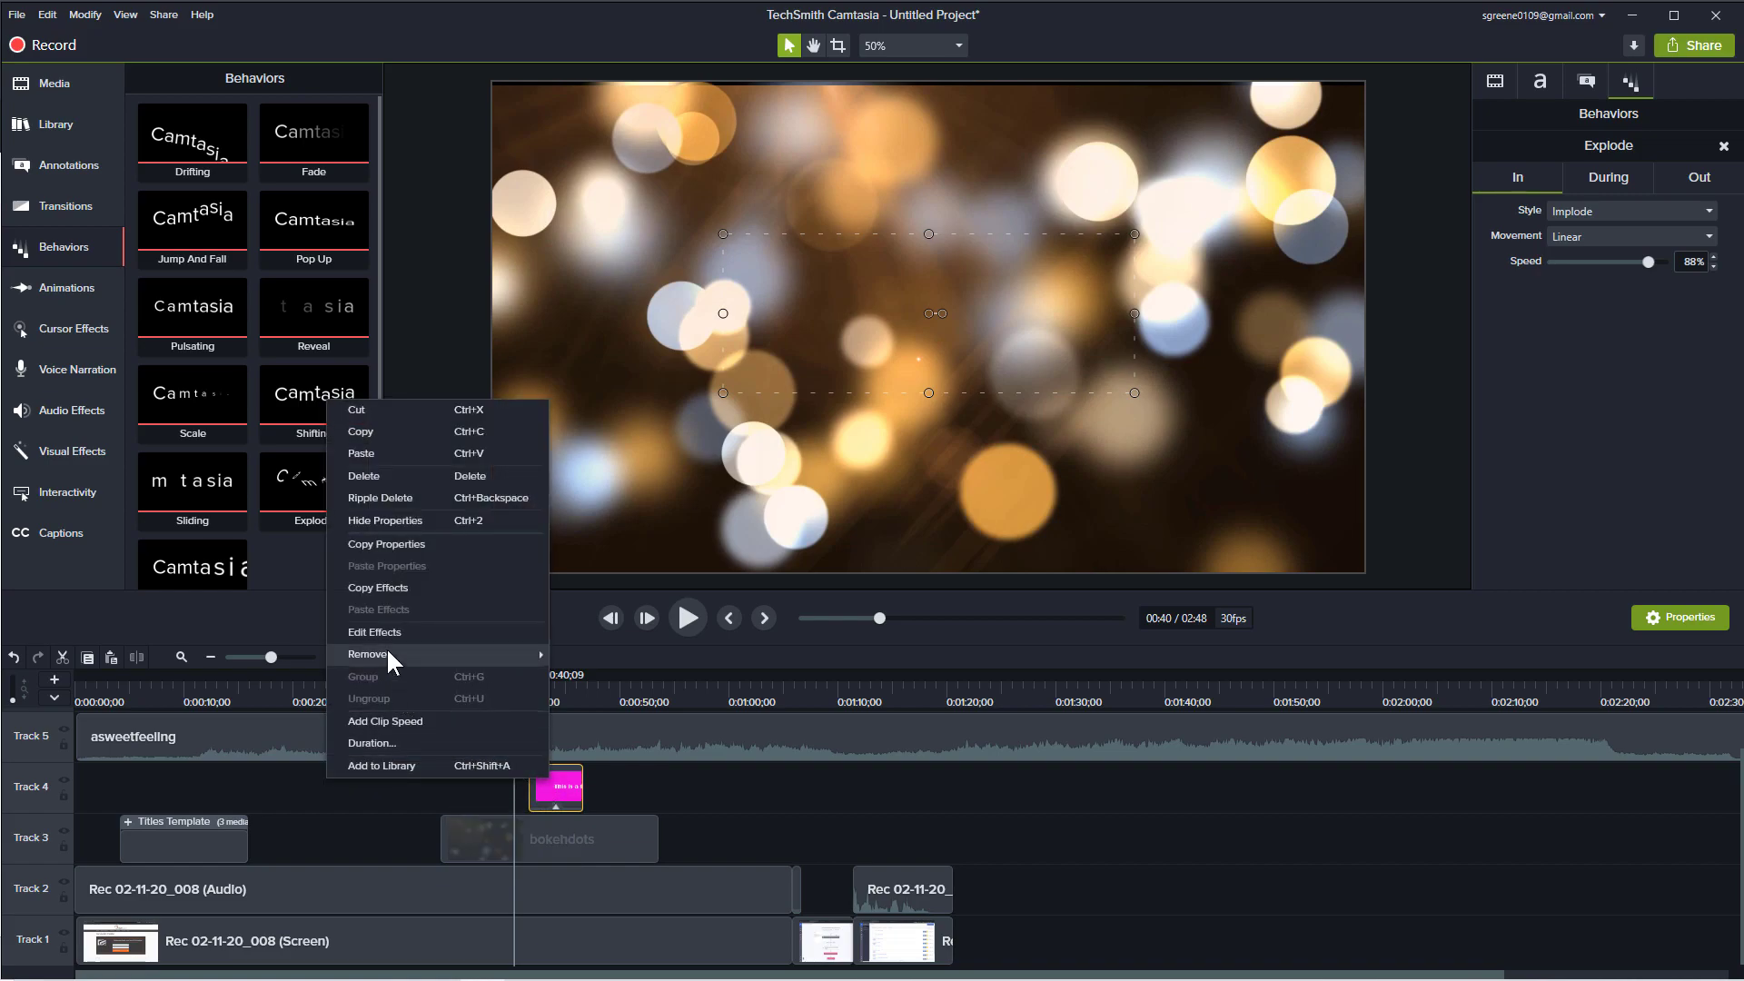
mouse_move(477, 652)
left_click(254, 653)
- Apply the Shifting behavior to the title callout on Track 4 and play it from about 0:00:40
left_click_drag(513, 680, 554, 682)
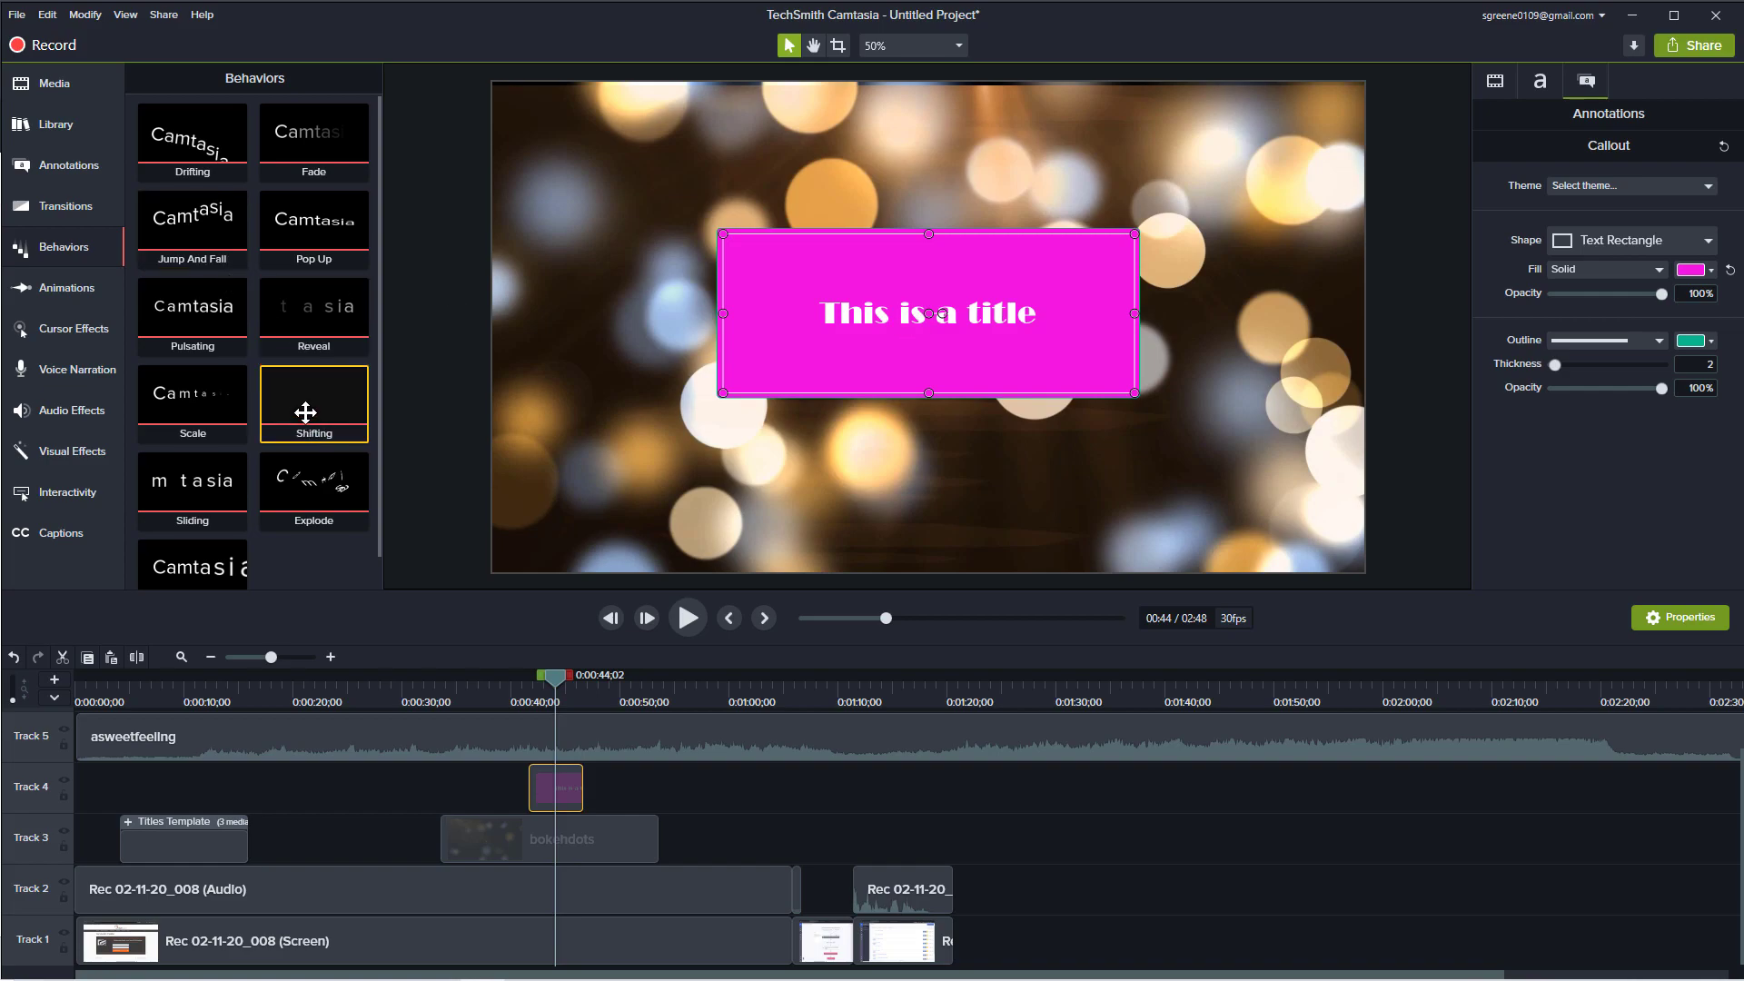
left_click_drag(298, 403, 568, 784)
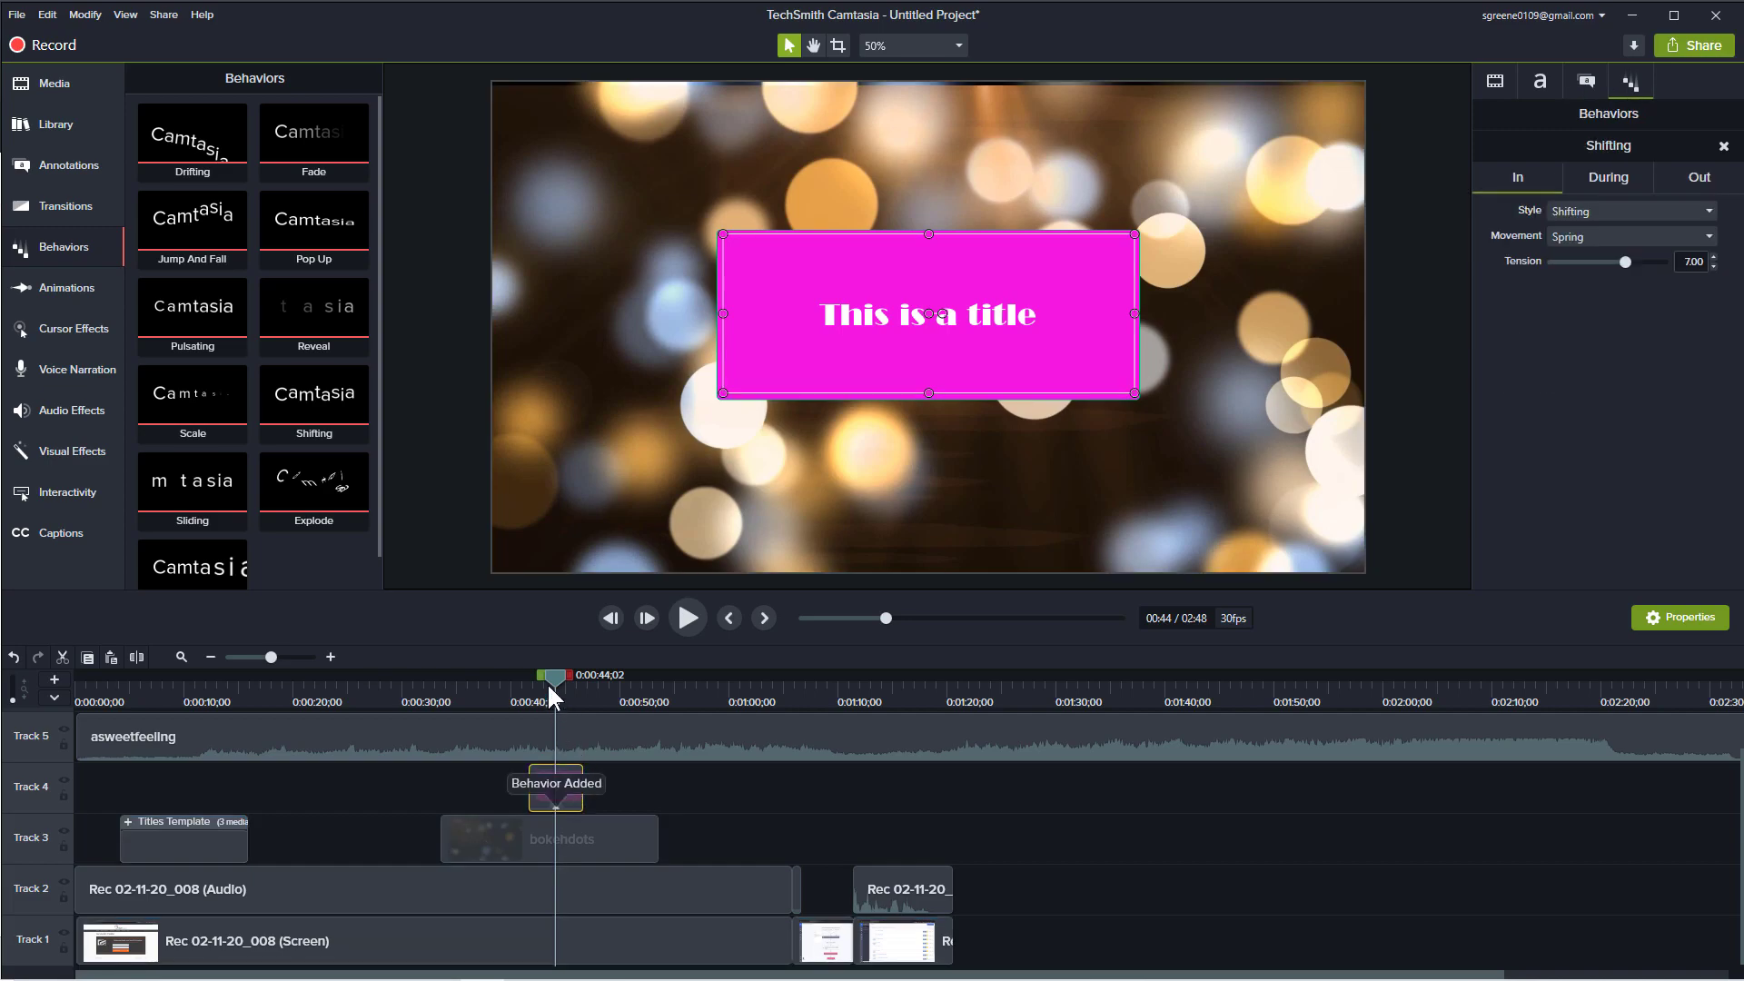
key("space")
key("space")
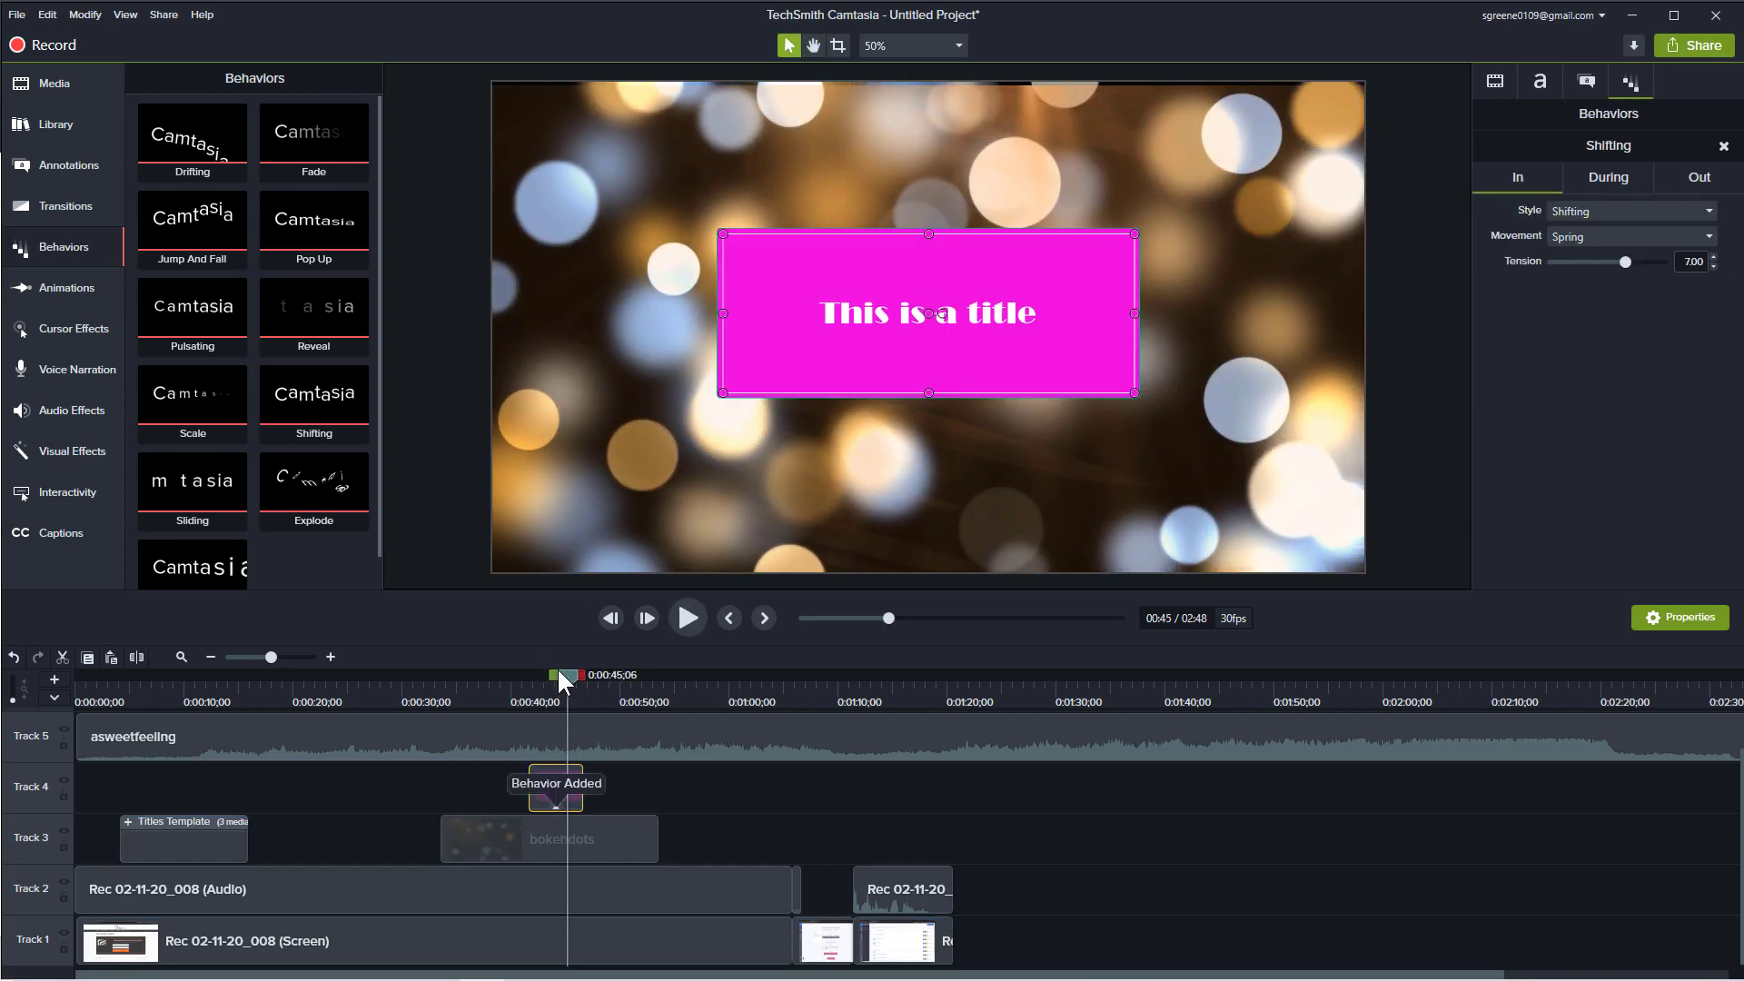
left_click(518, 674)
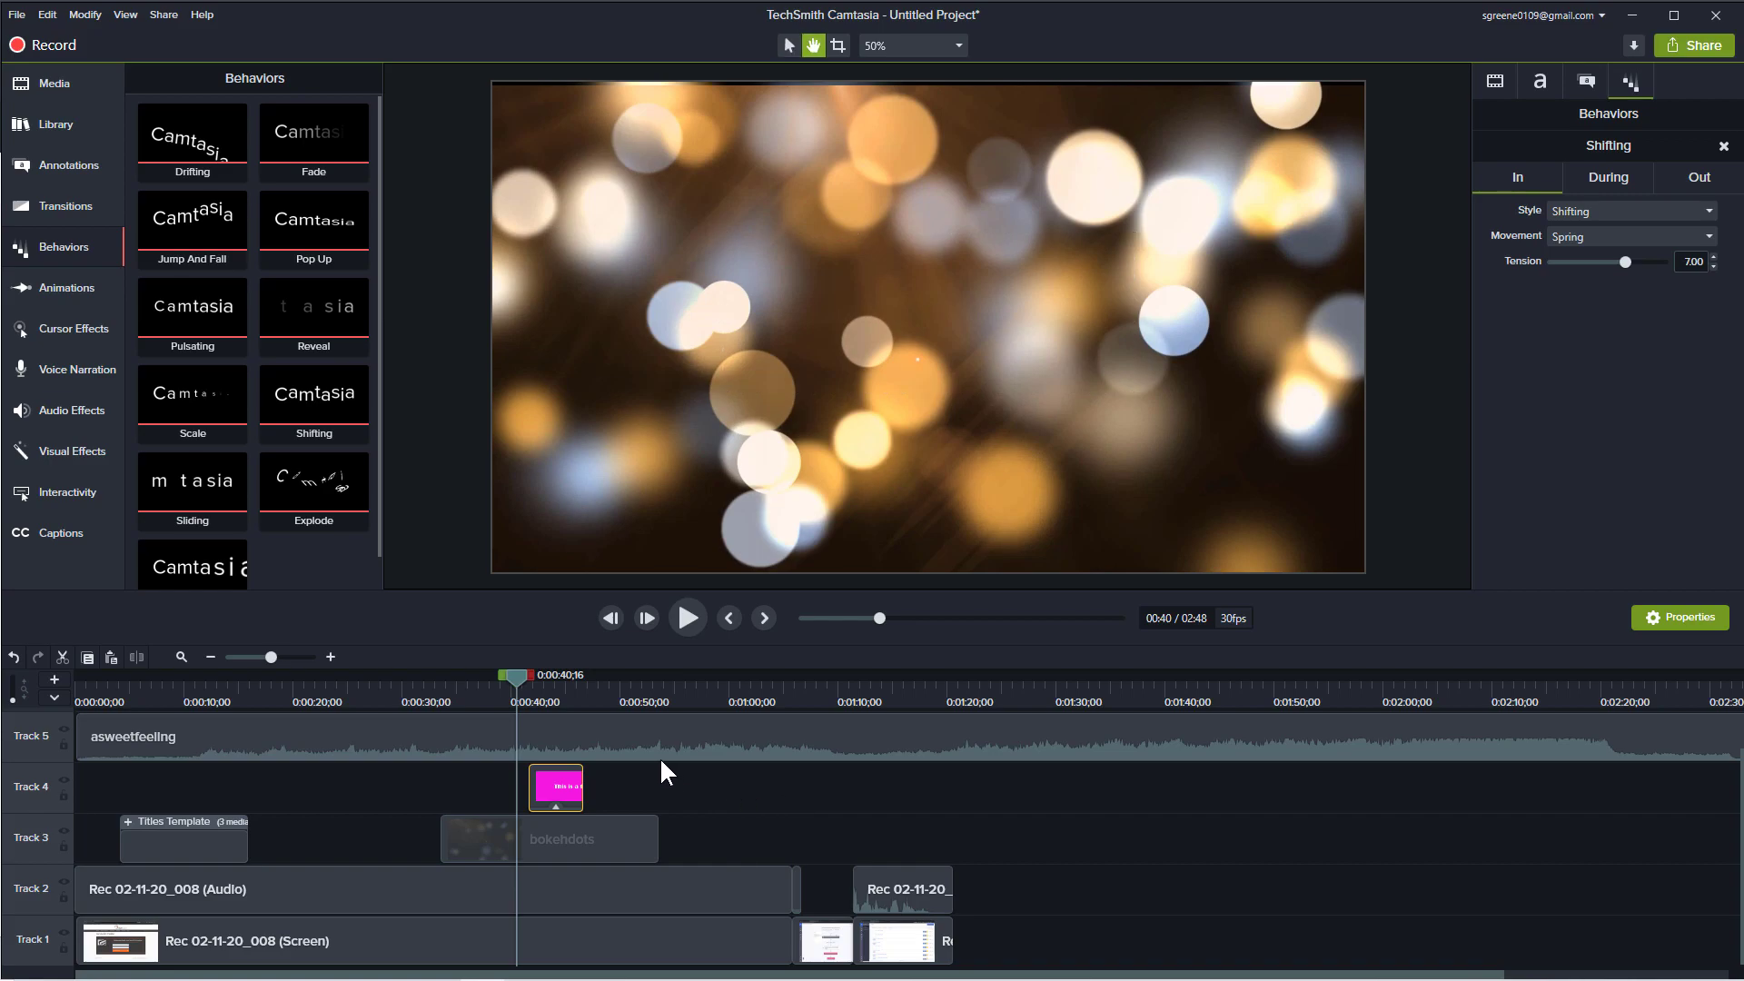
key("space")
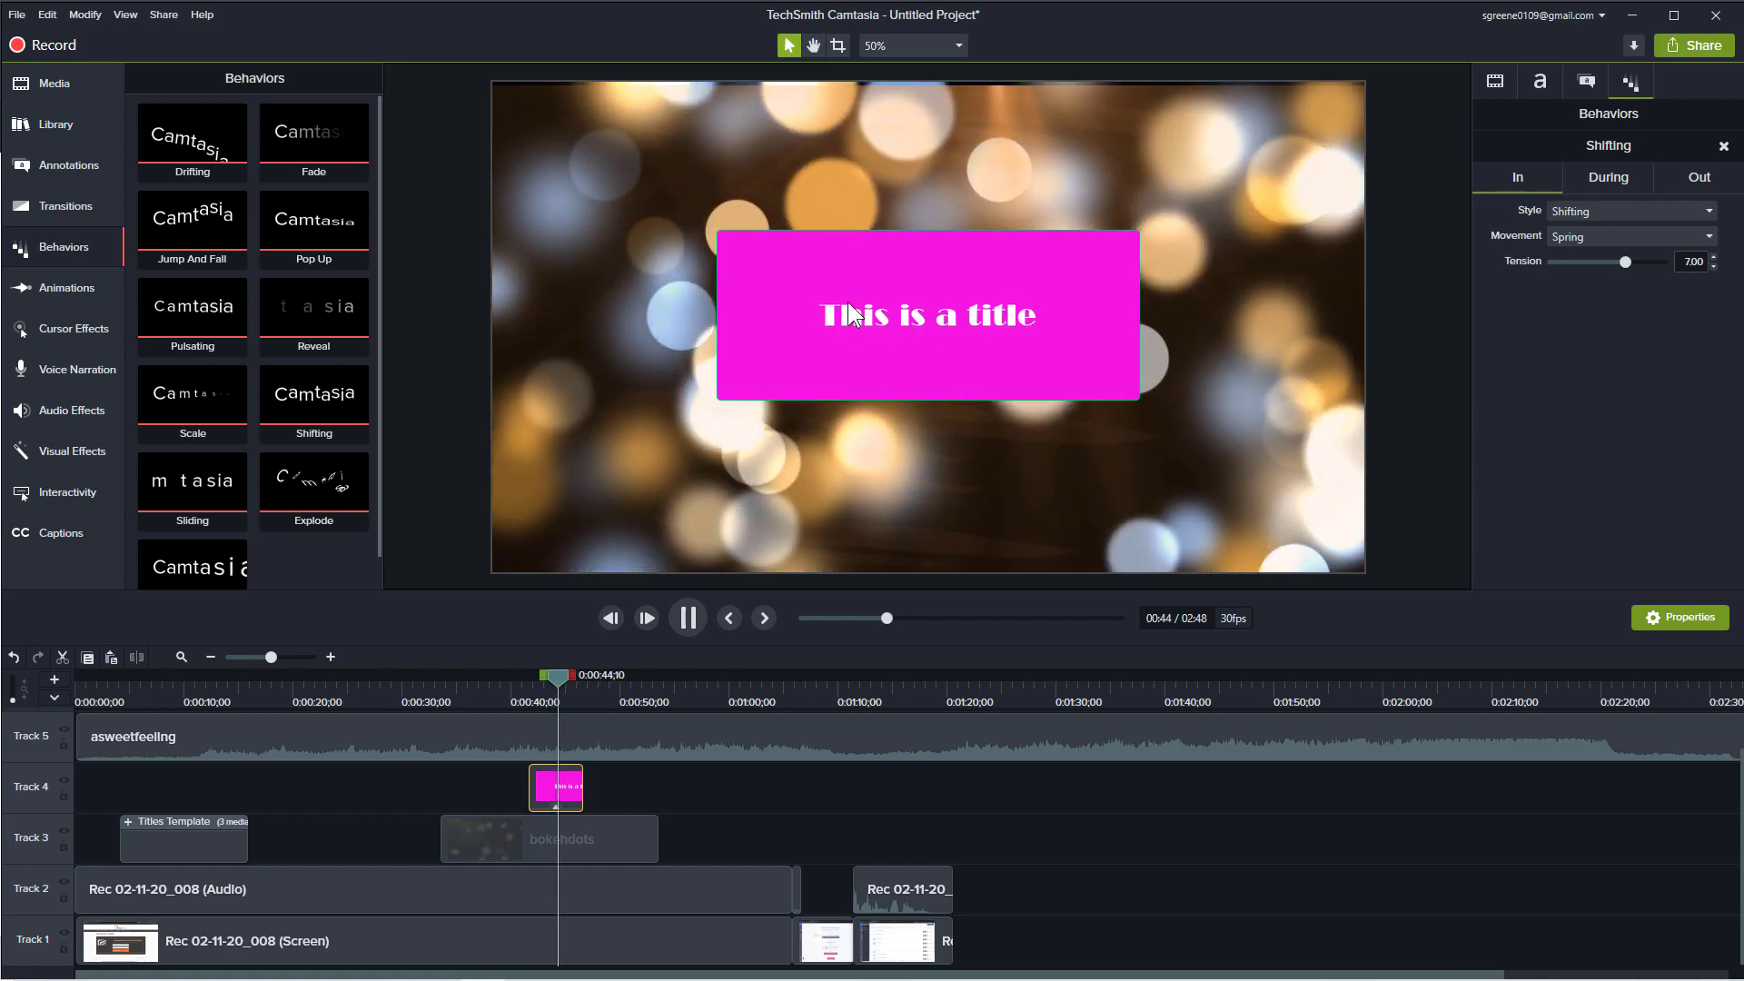
key("space")
- Delete the title callout from Track 4 and the asweetfeeling music clip from Track 5
scroll(696, 814, "up", 1)
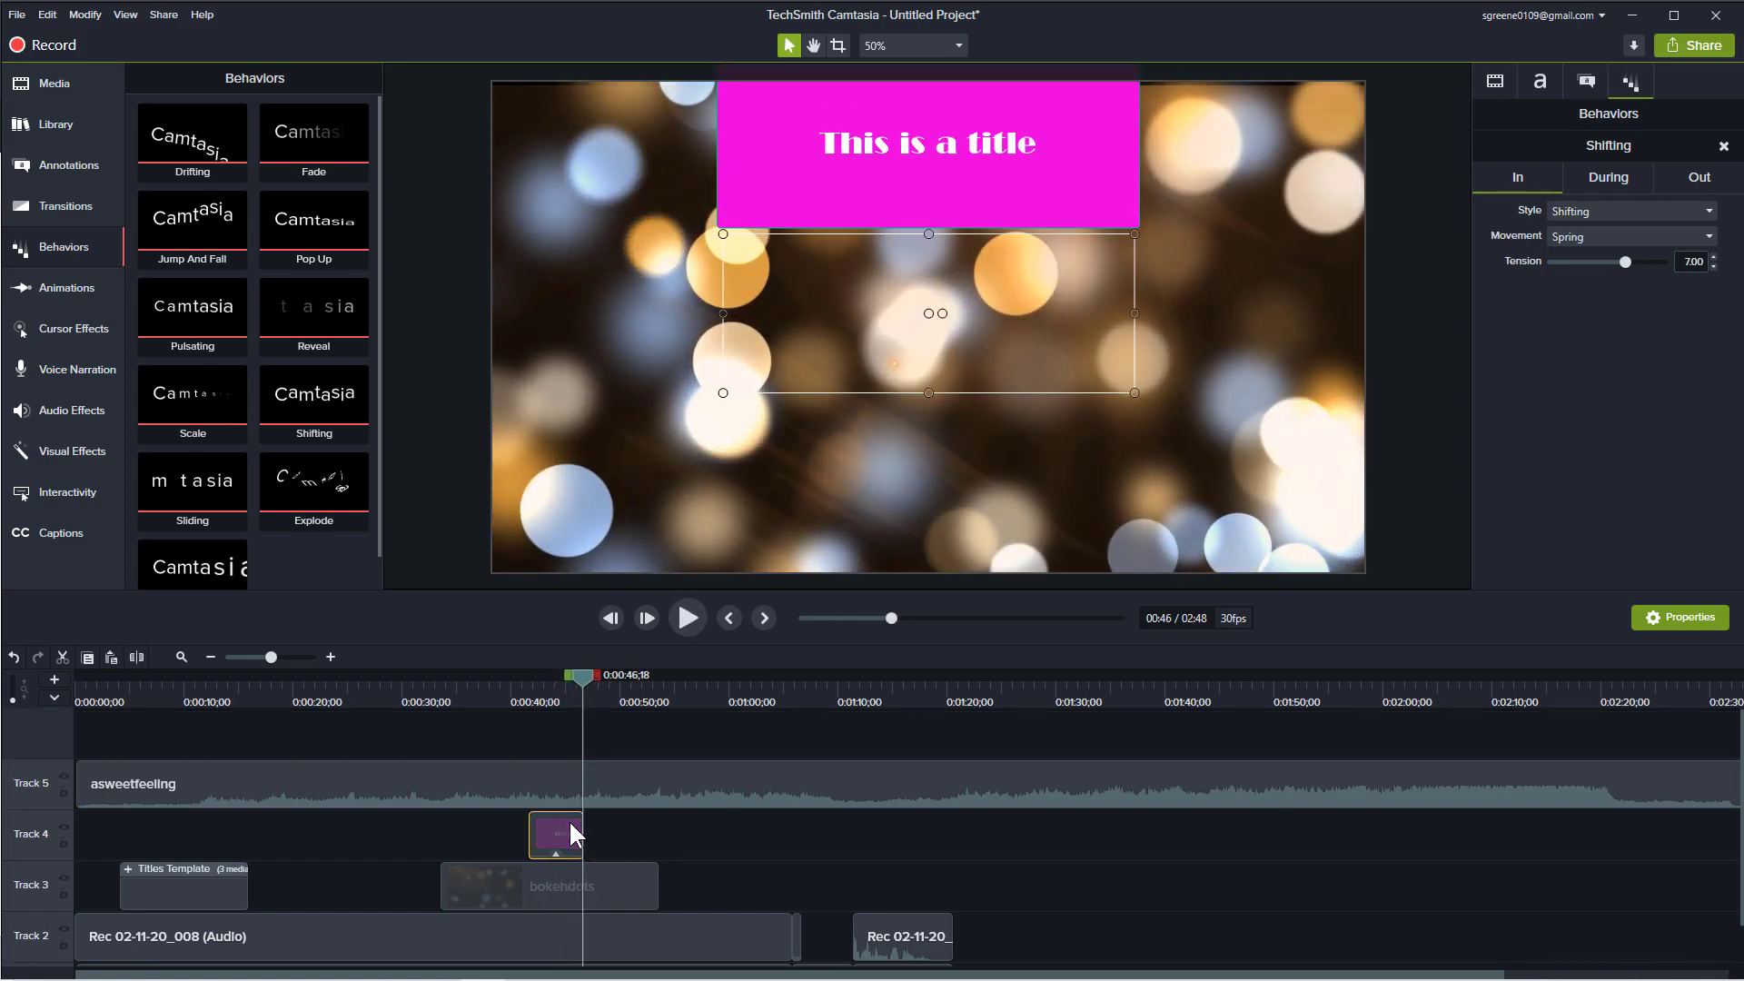
key("Delete")
left_click(576, 798)
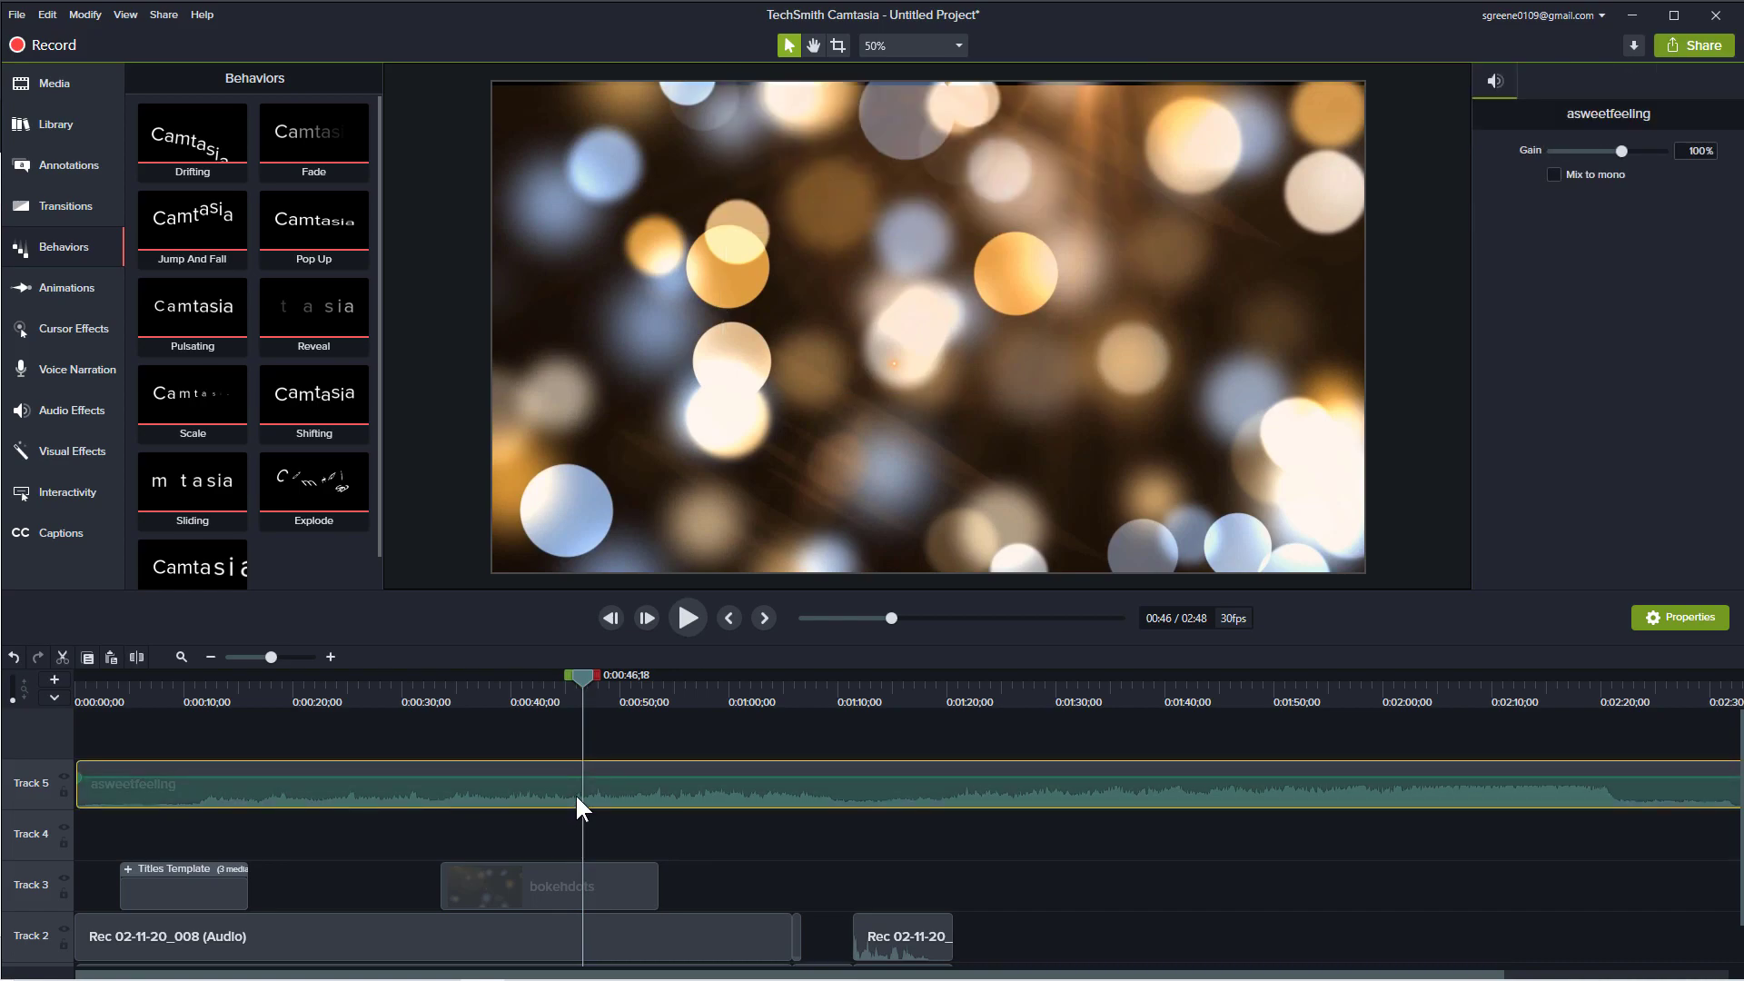
key("Delete")
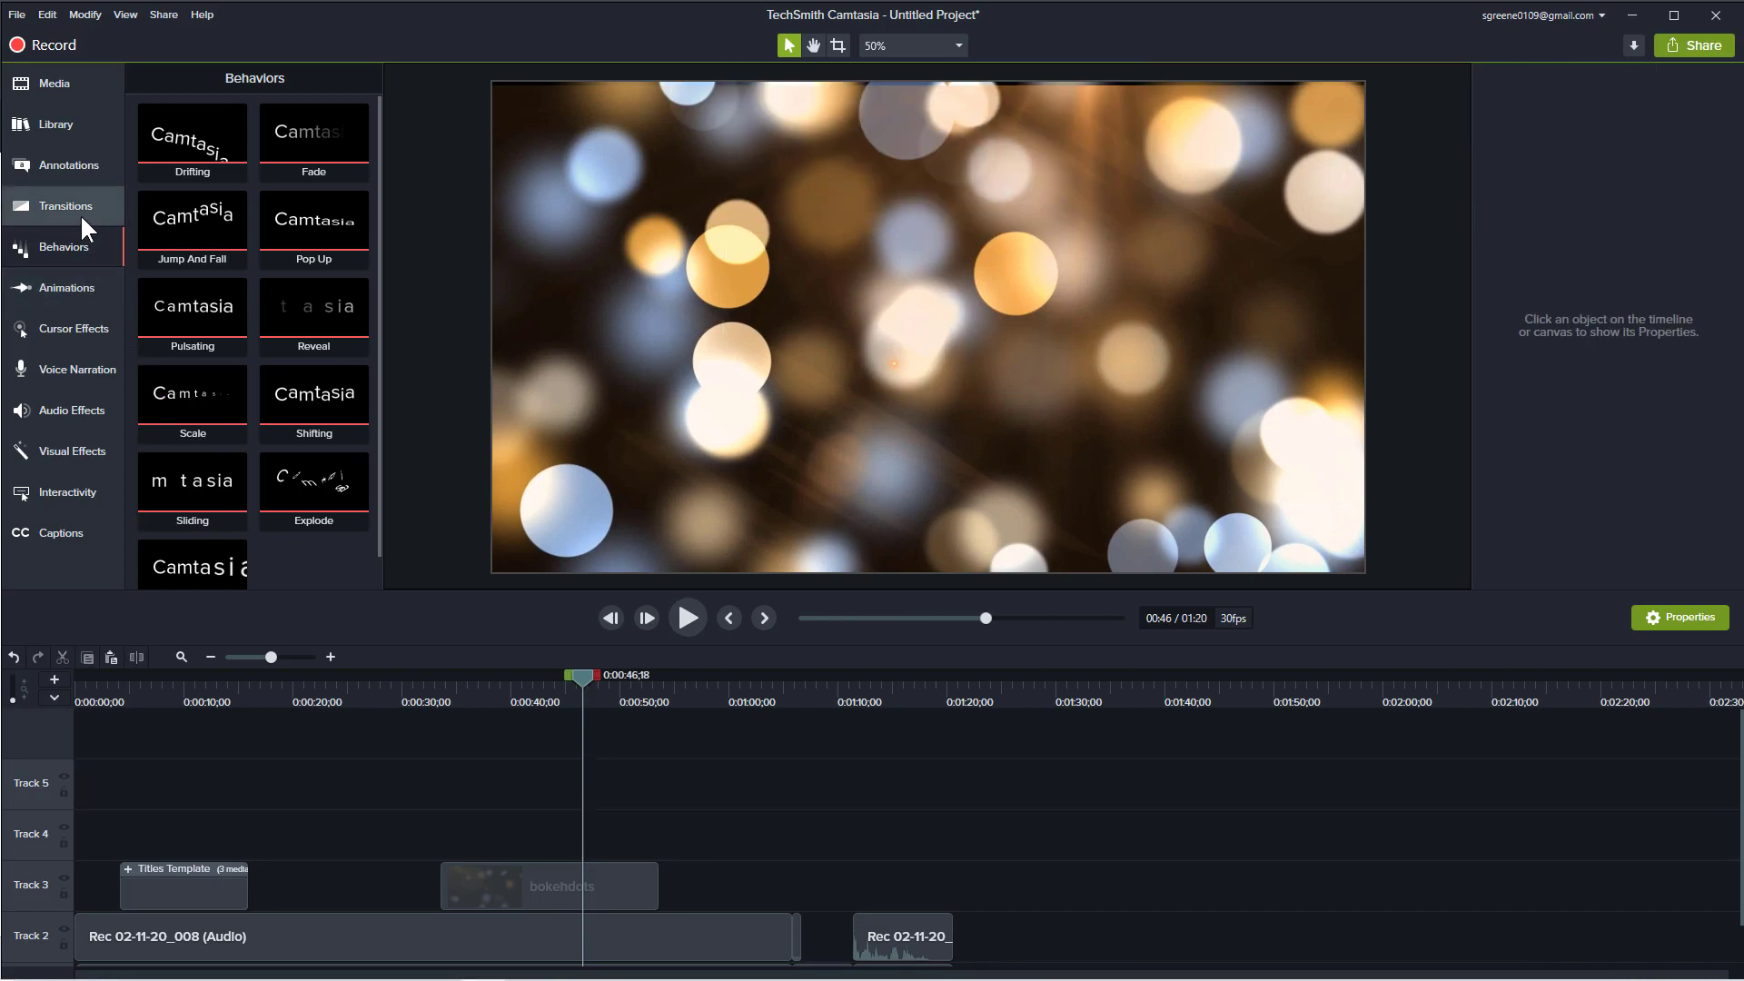
- Add a white filled rectangle shape to the center of the canvas at 0:00:46;18
left_click(85, 166)
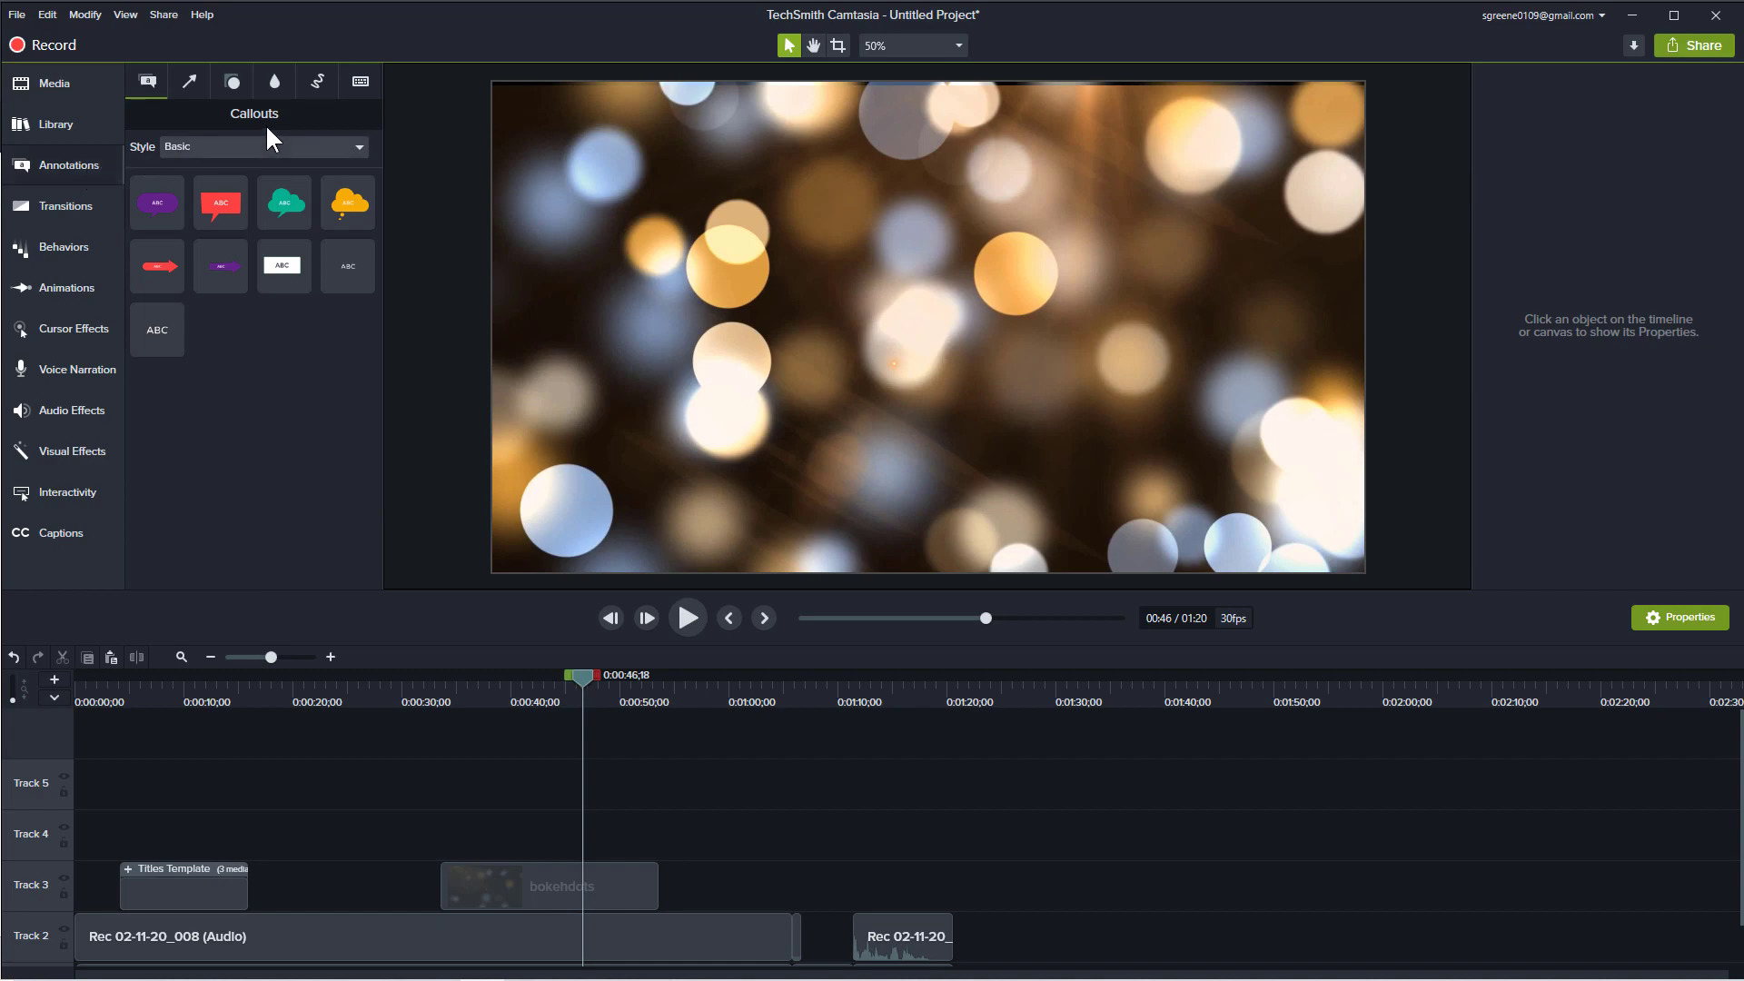
left_click(231, 81)
mouse_move(346, 198)
left_mouse_down()
mouse_move(982, 356)
mouse_move(682, 221)
left_mouse_up()
left_click_drag(926, 315, 1018, 322)
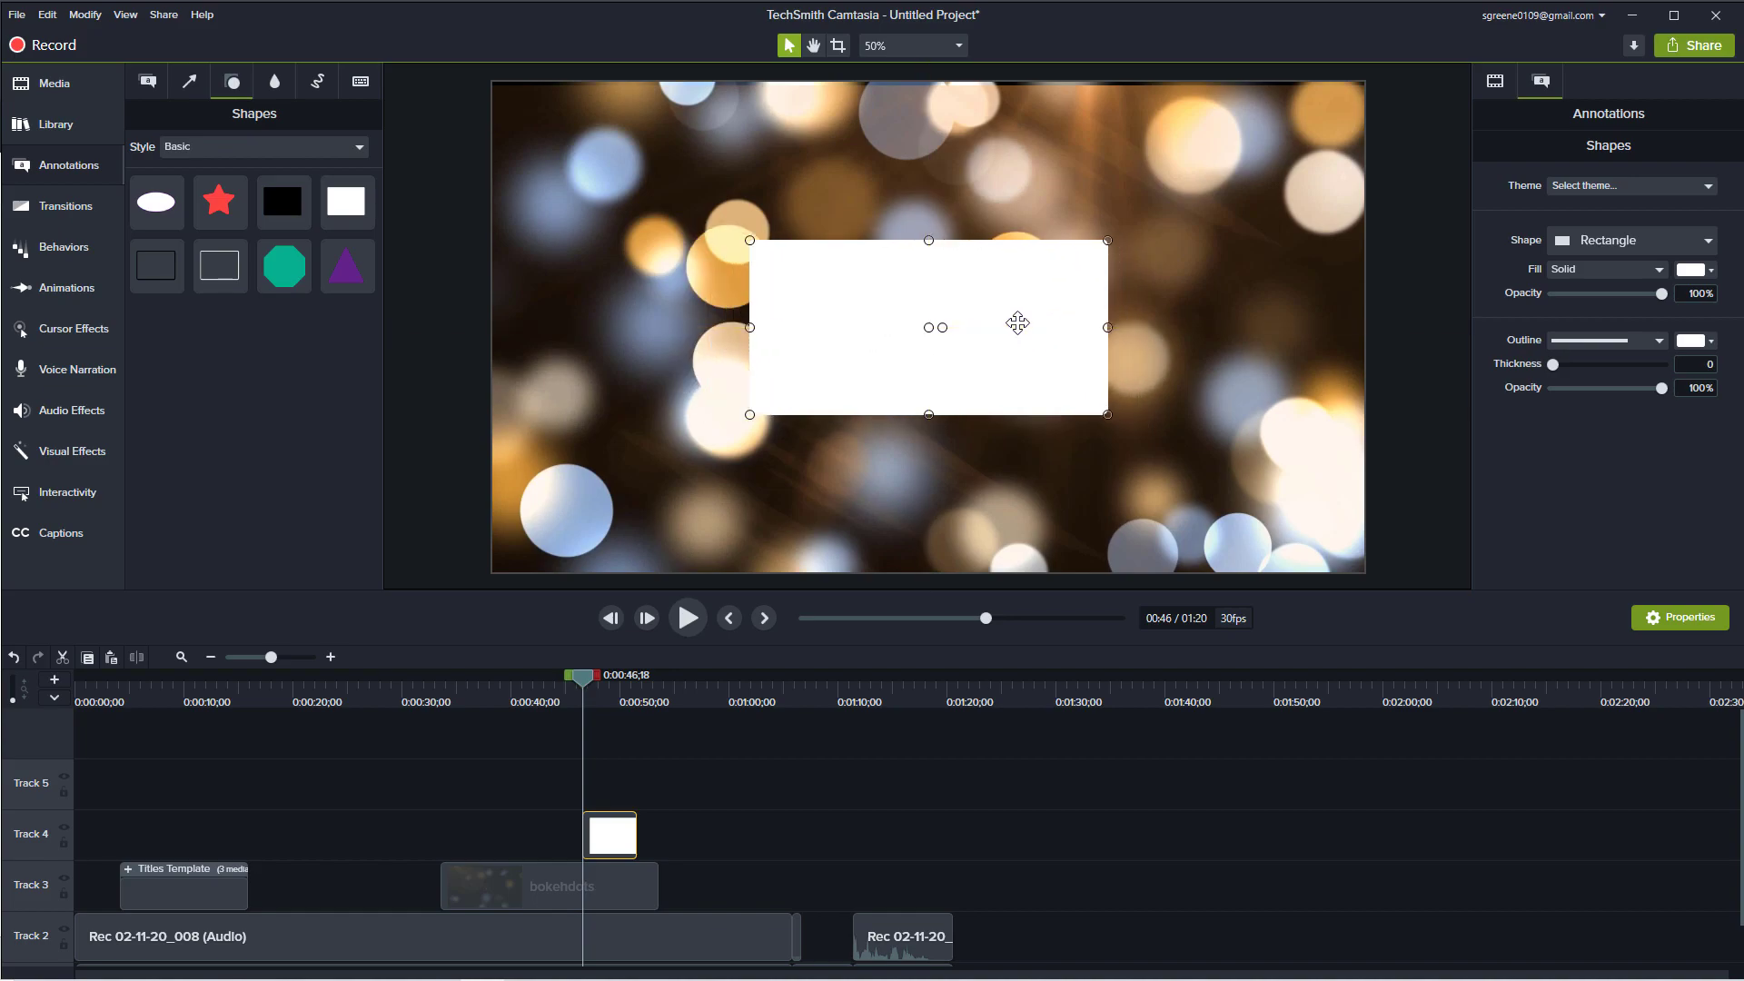
- Change the rectangle's solid fill color to blue and deselect the shape
left_click(1710, 271)
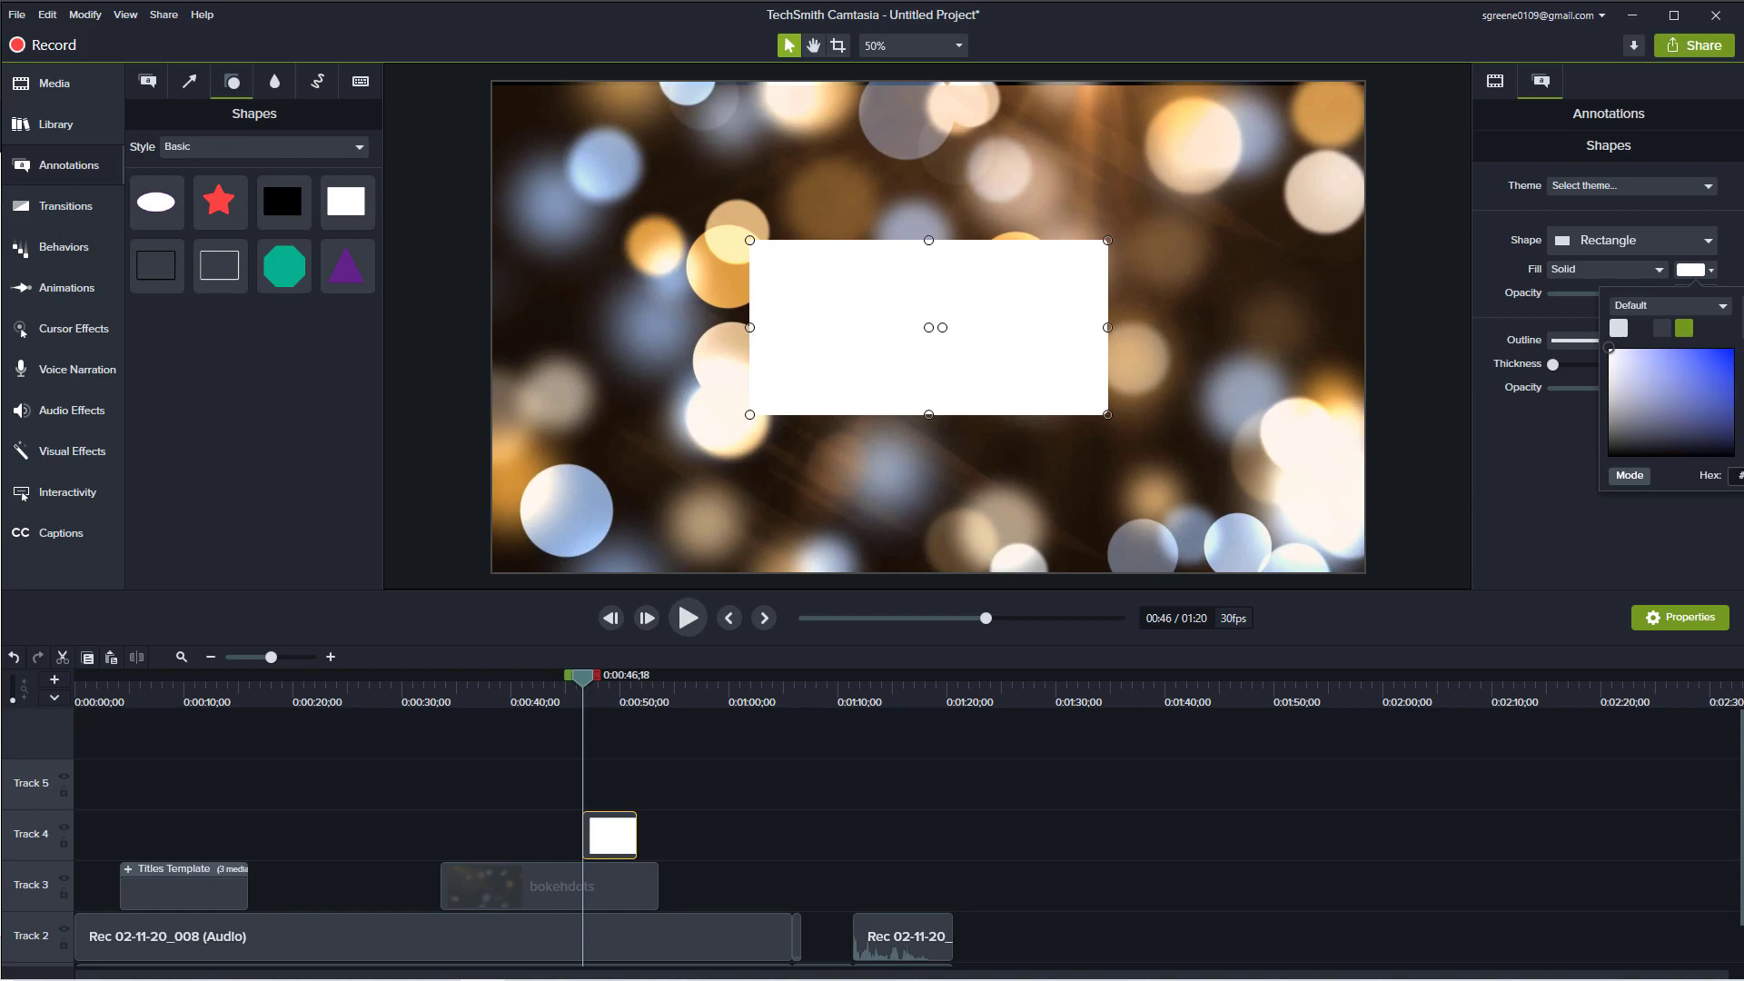
left_click(1740, 315)
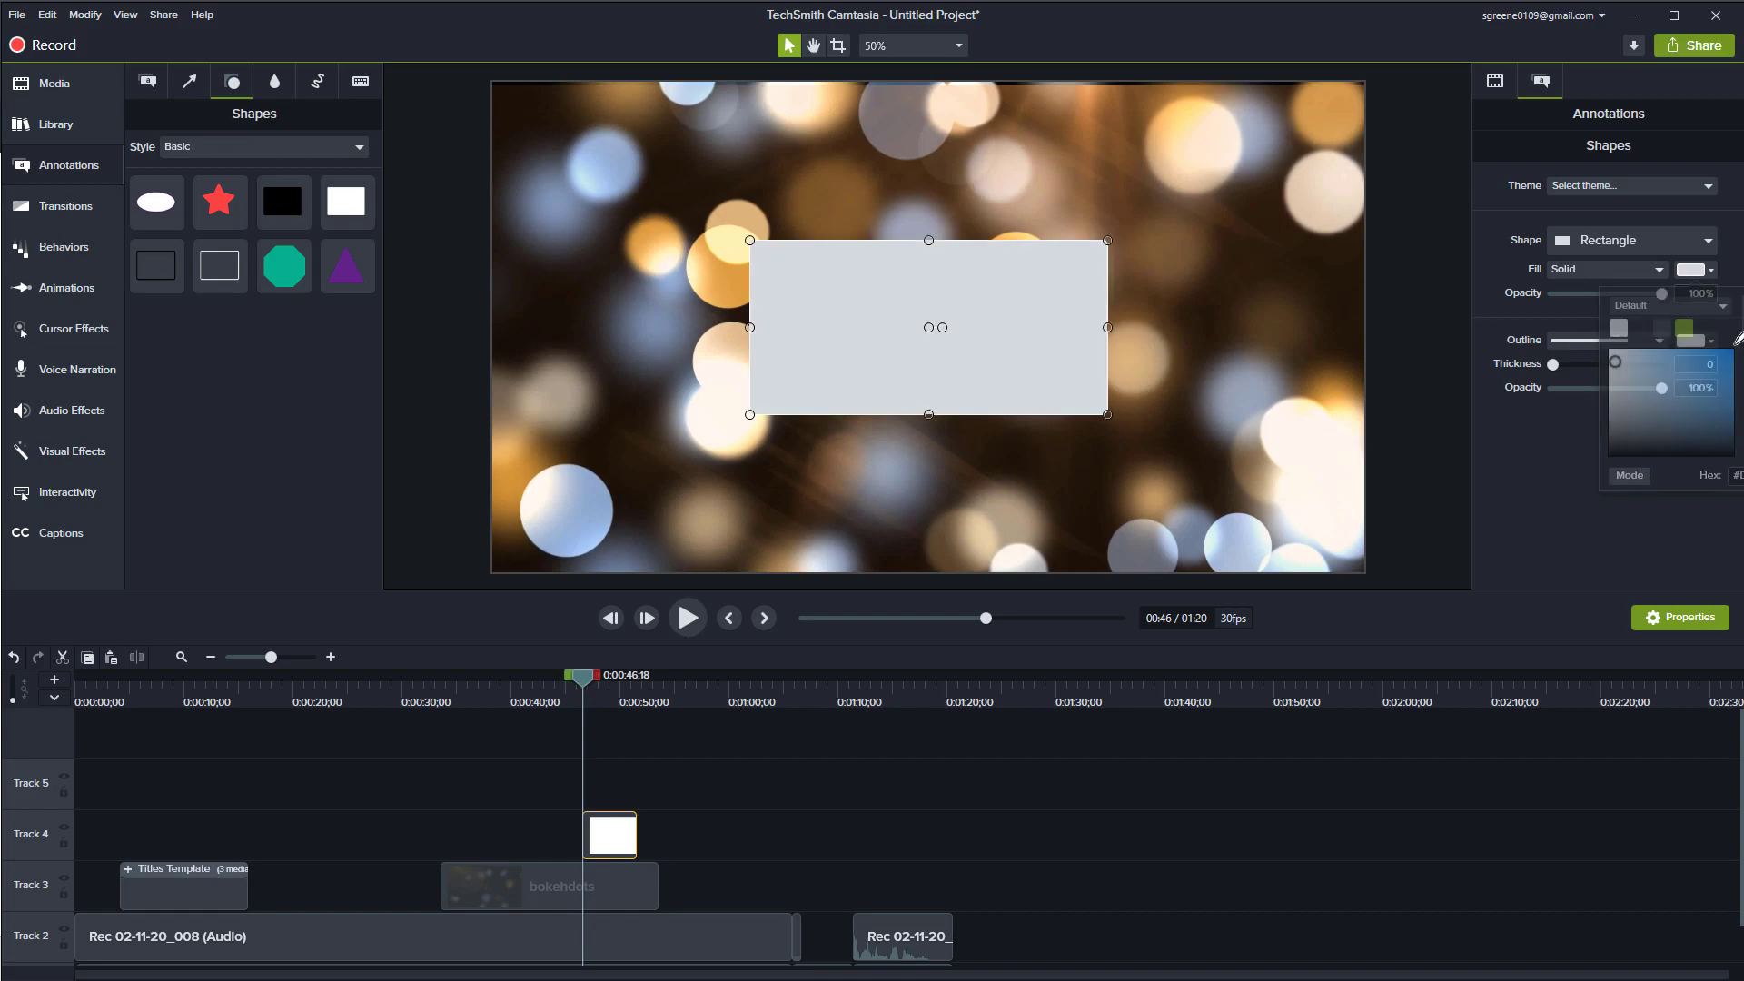
left_click(1695, 275)
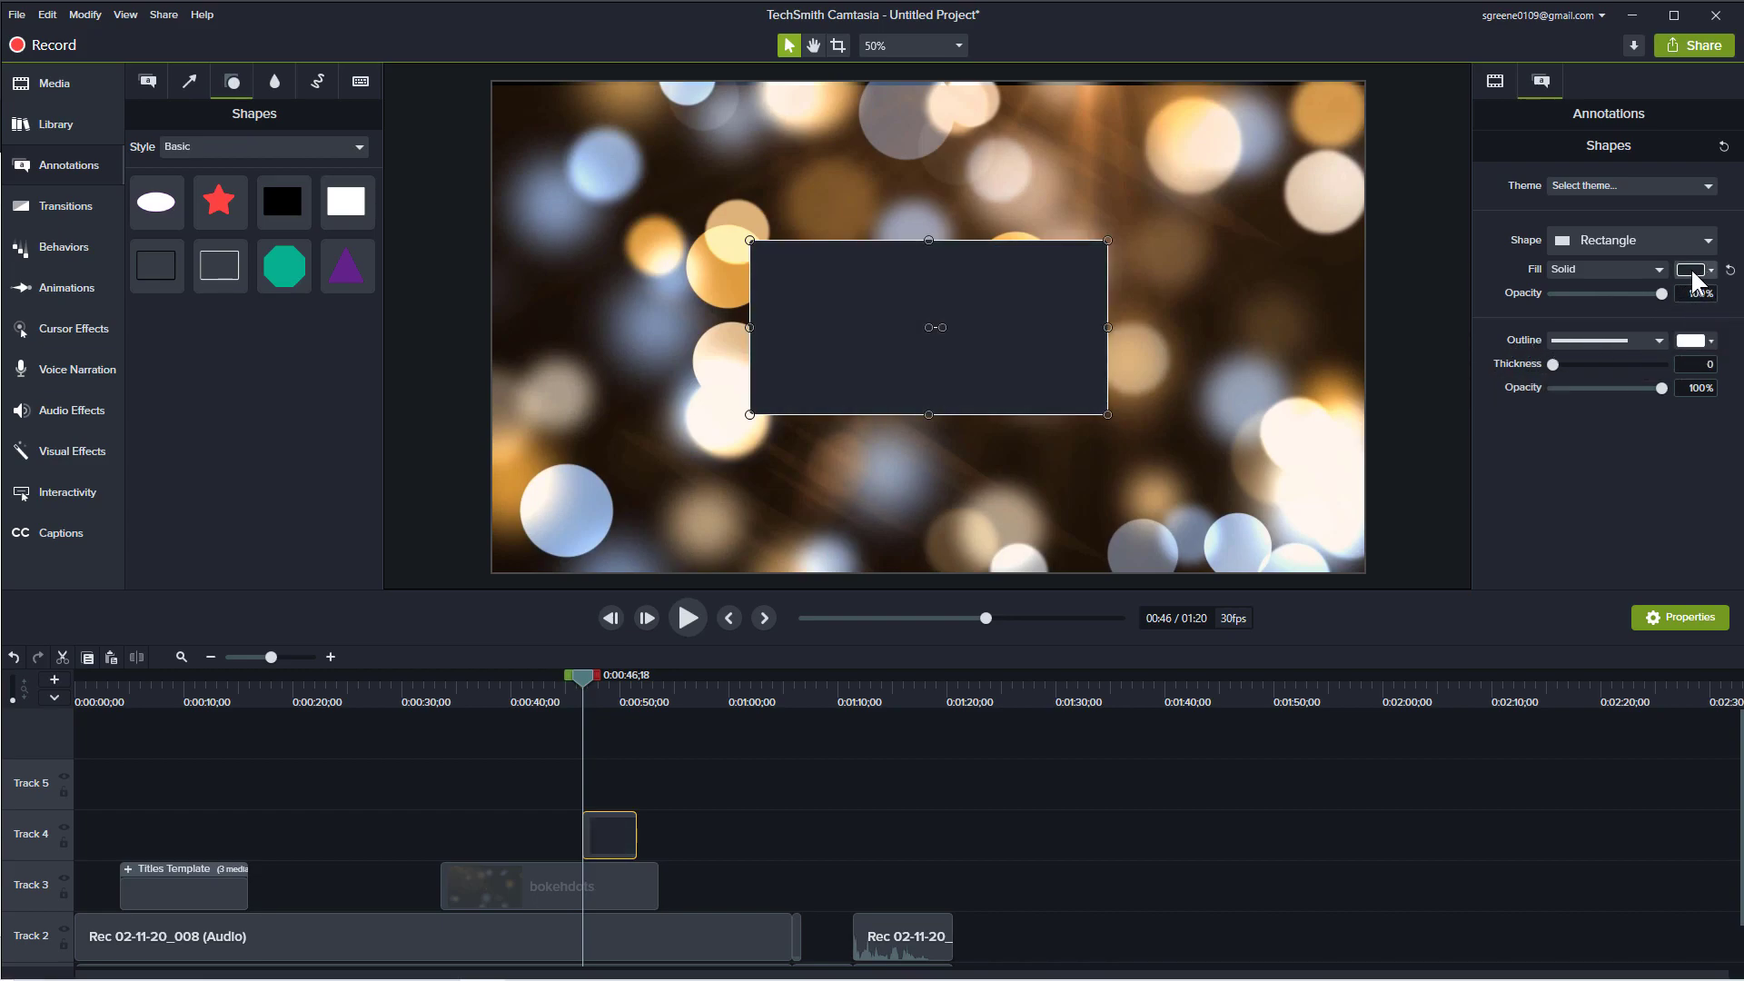
left_click(1711, 271)
left_click(1729, 386)
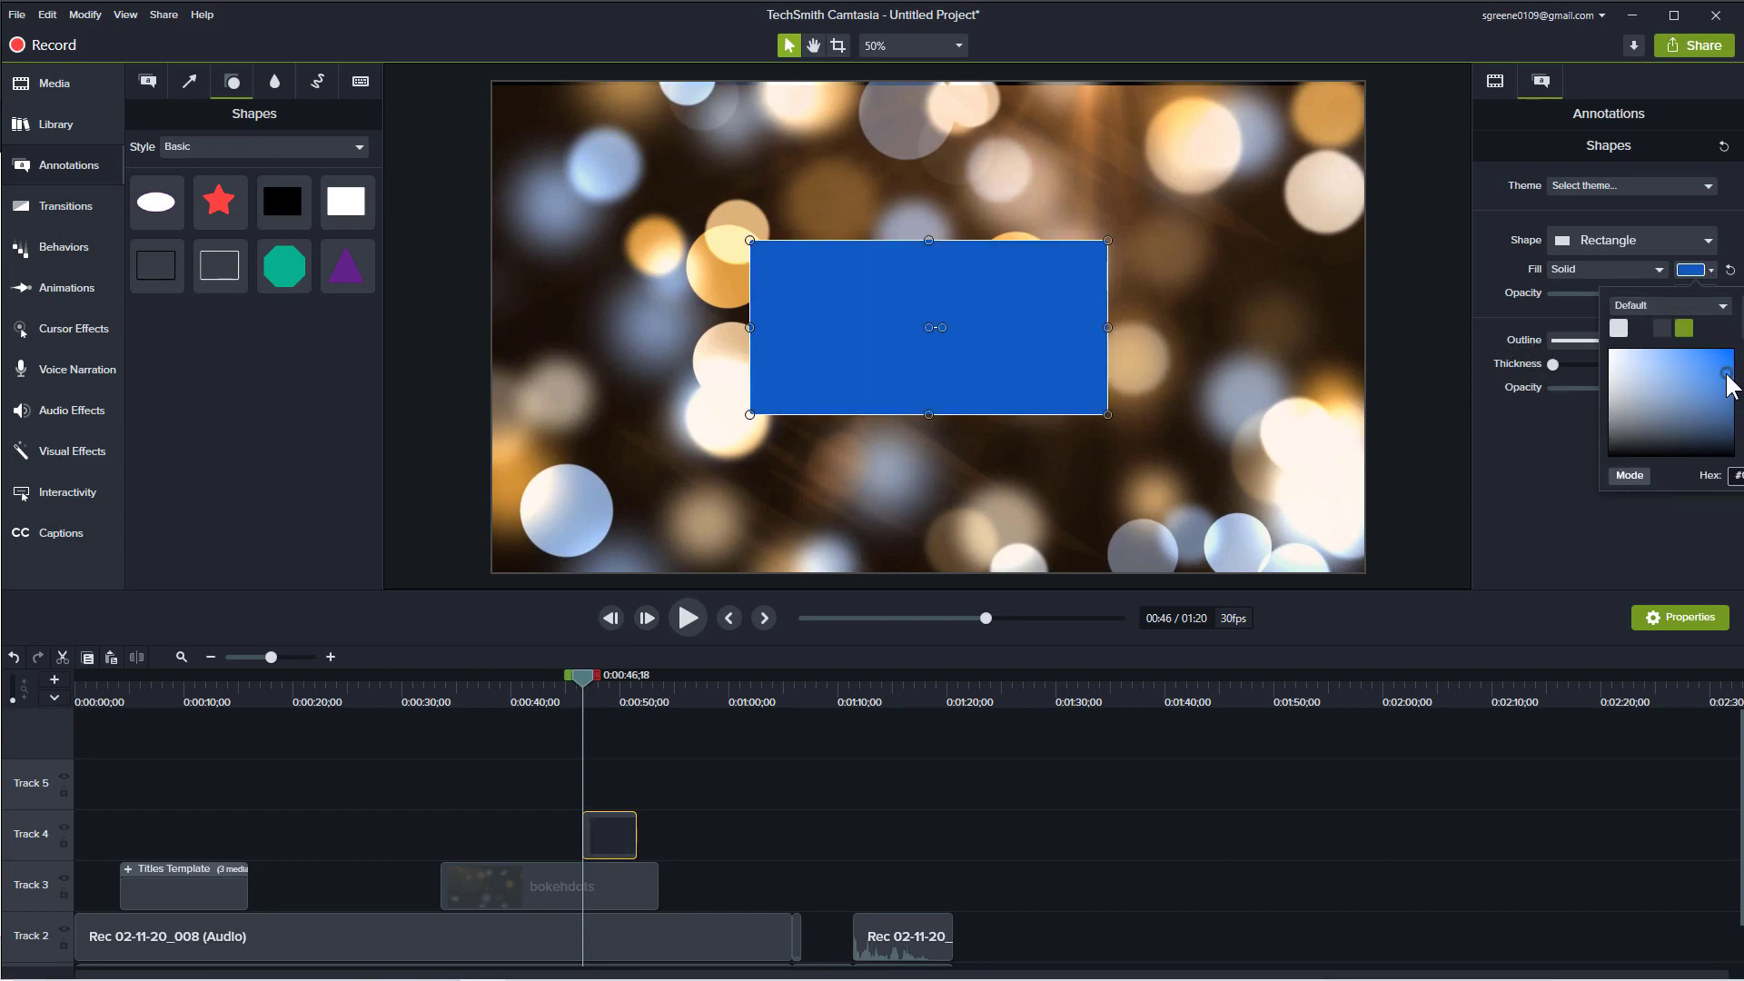
left_click(1086, 558)
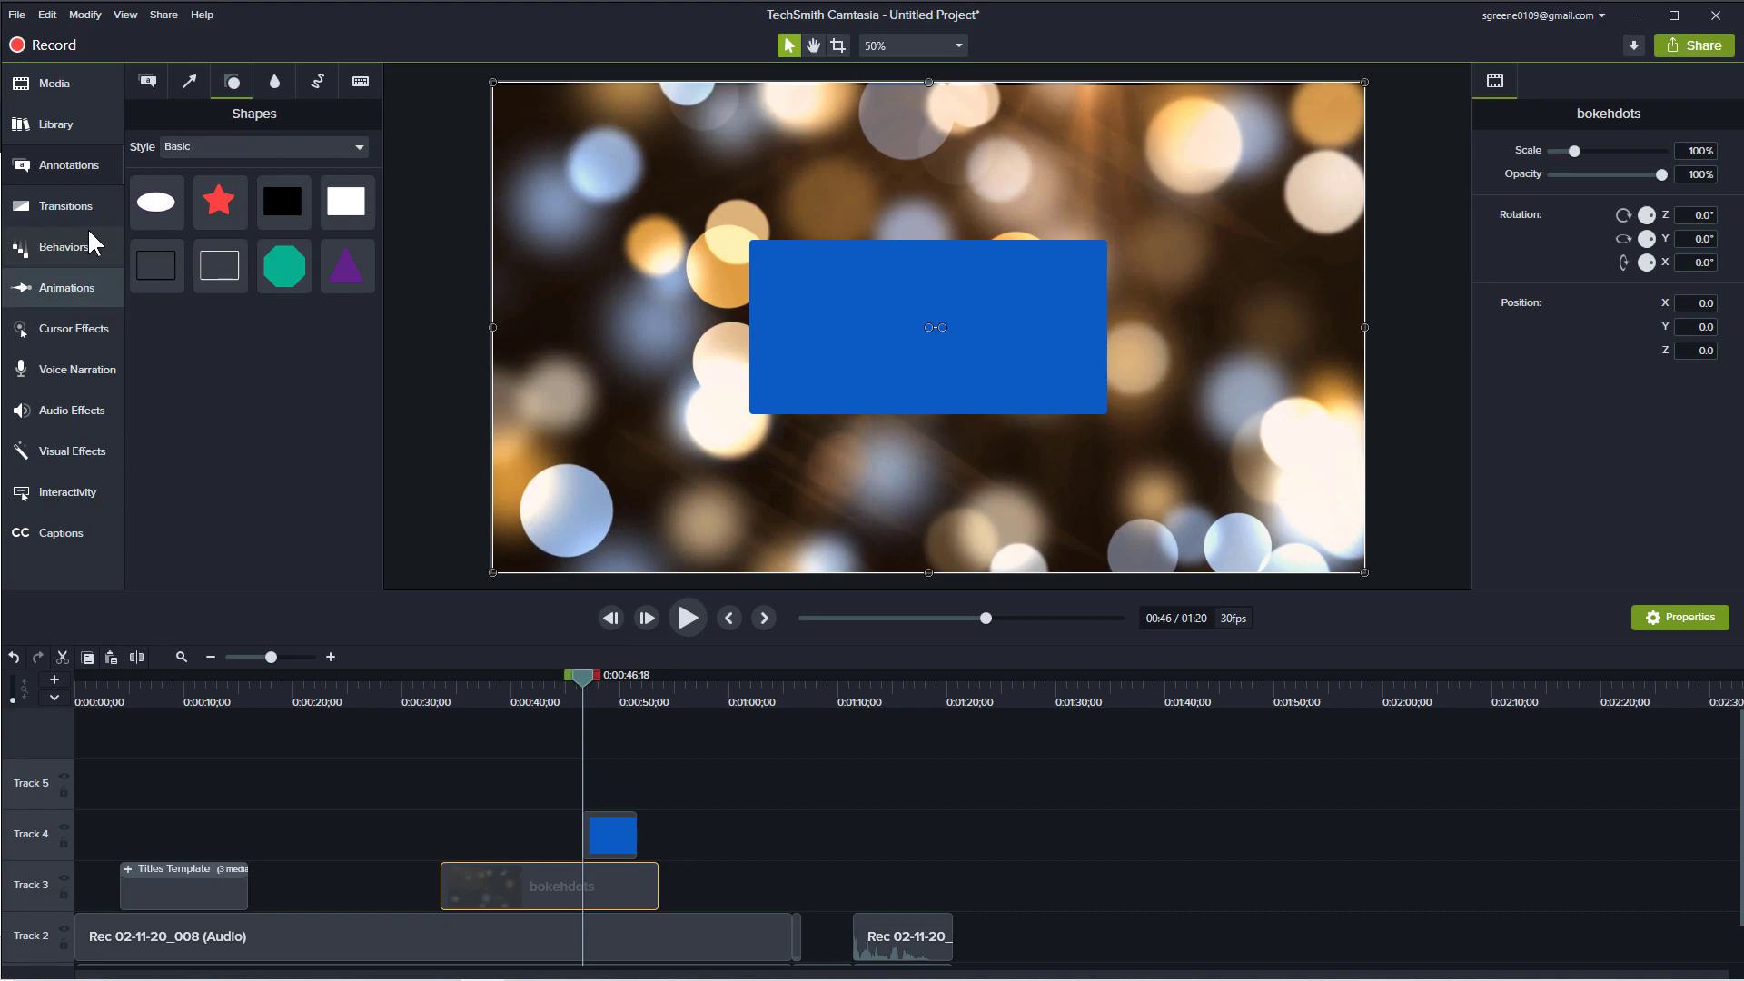
- Place a plain text callout over the blue rectangle and set its text to "This is a title"
left_click(151, 80)
left_click_drag(156, 330, 774, 327)
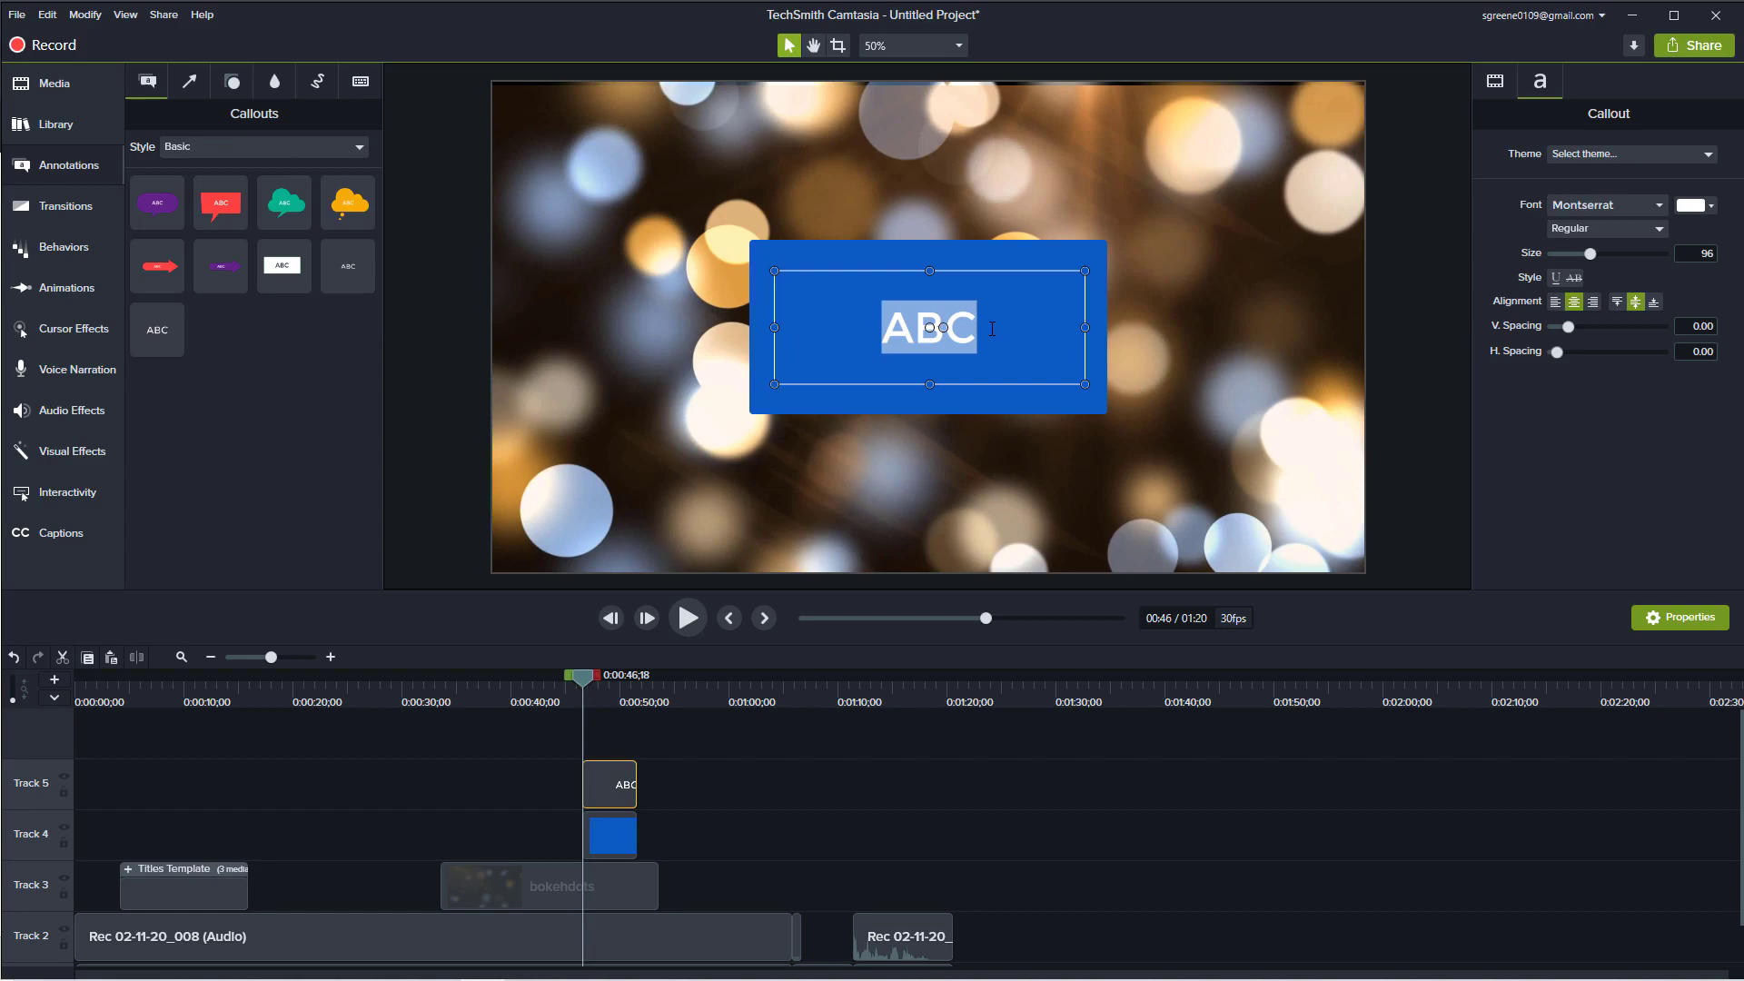
type("This is a title")
left_click(837, 830)
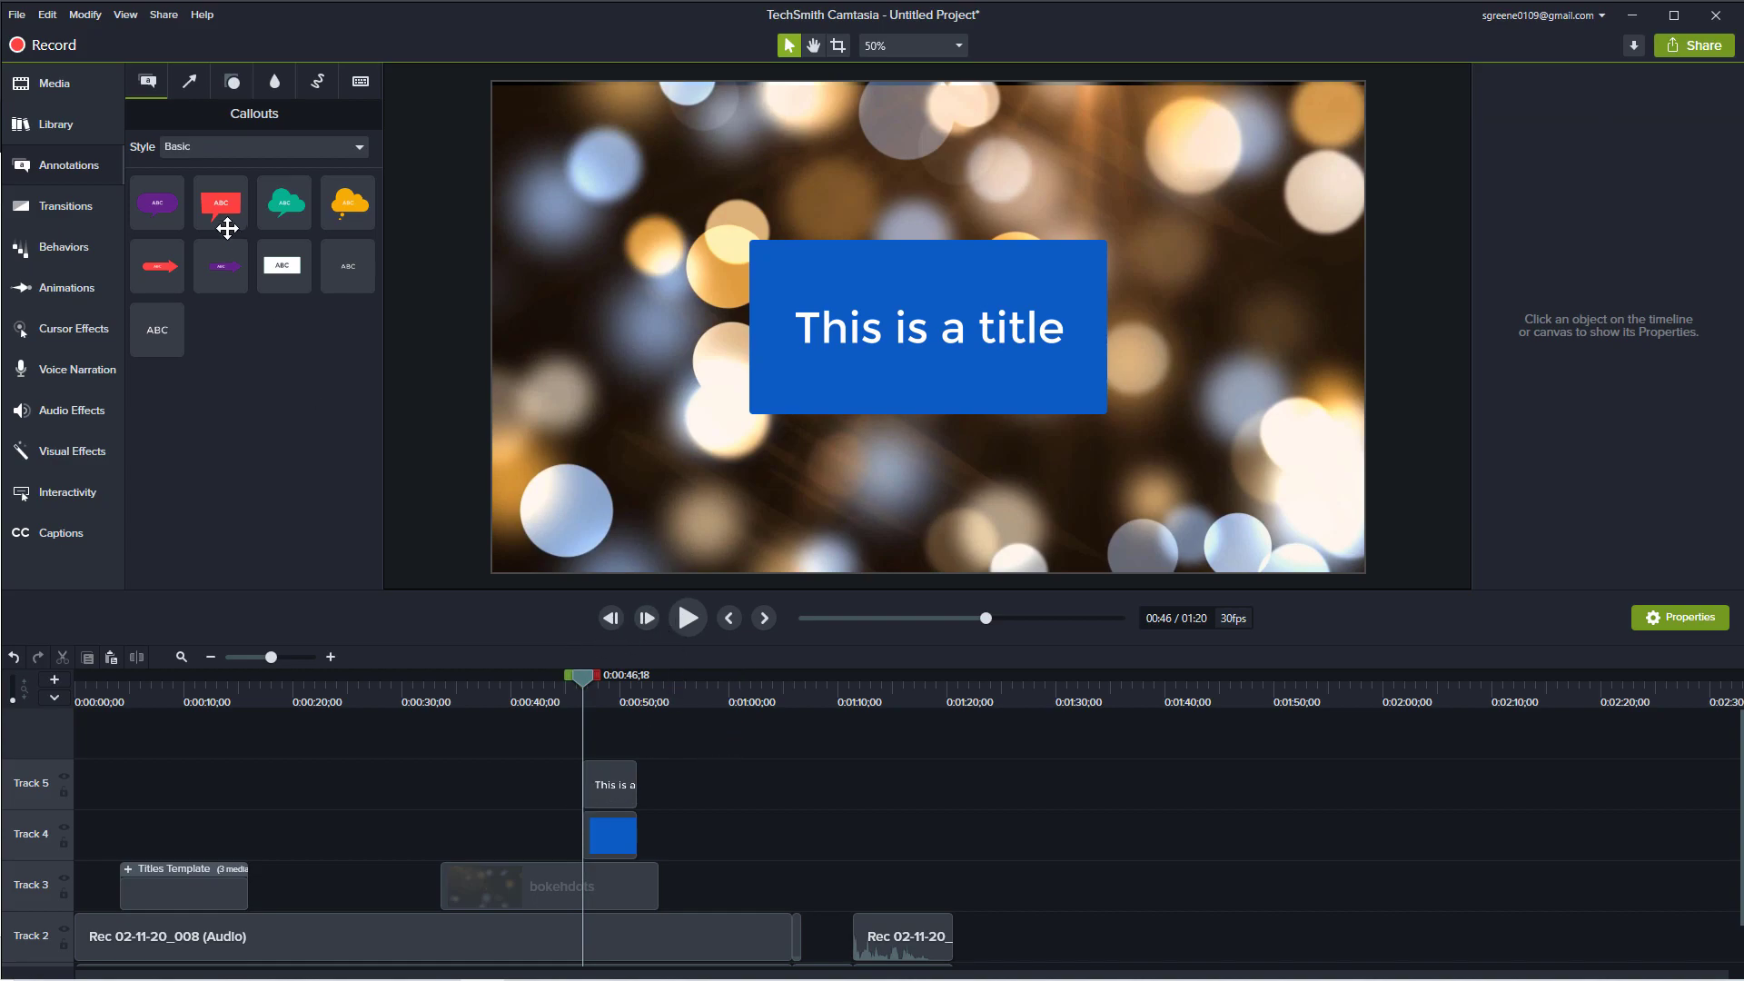
- Apply the Jump And Fall behavior to the text callout on Track 5 and play it from just before the clip
left_click(60, 250)
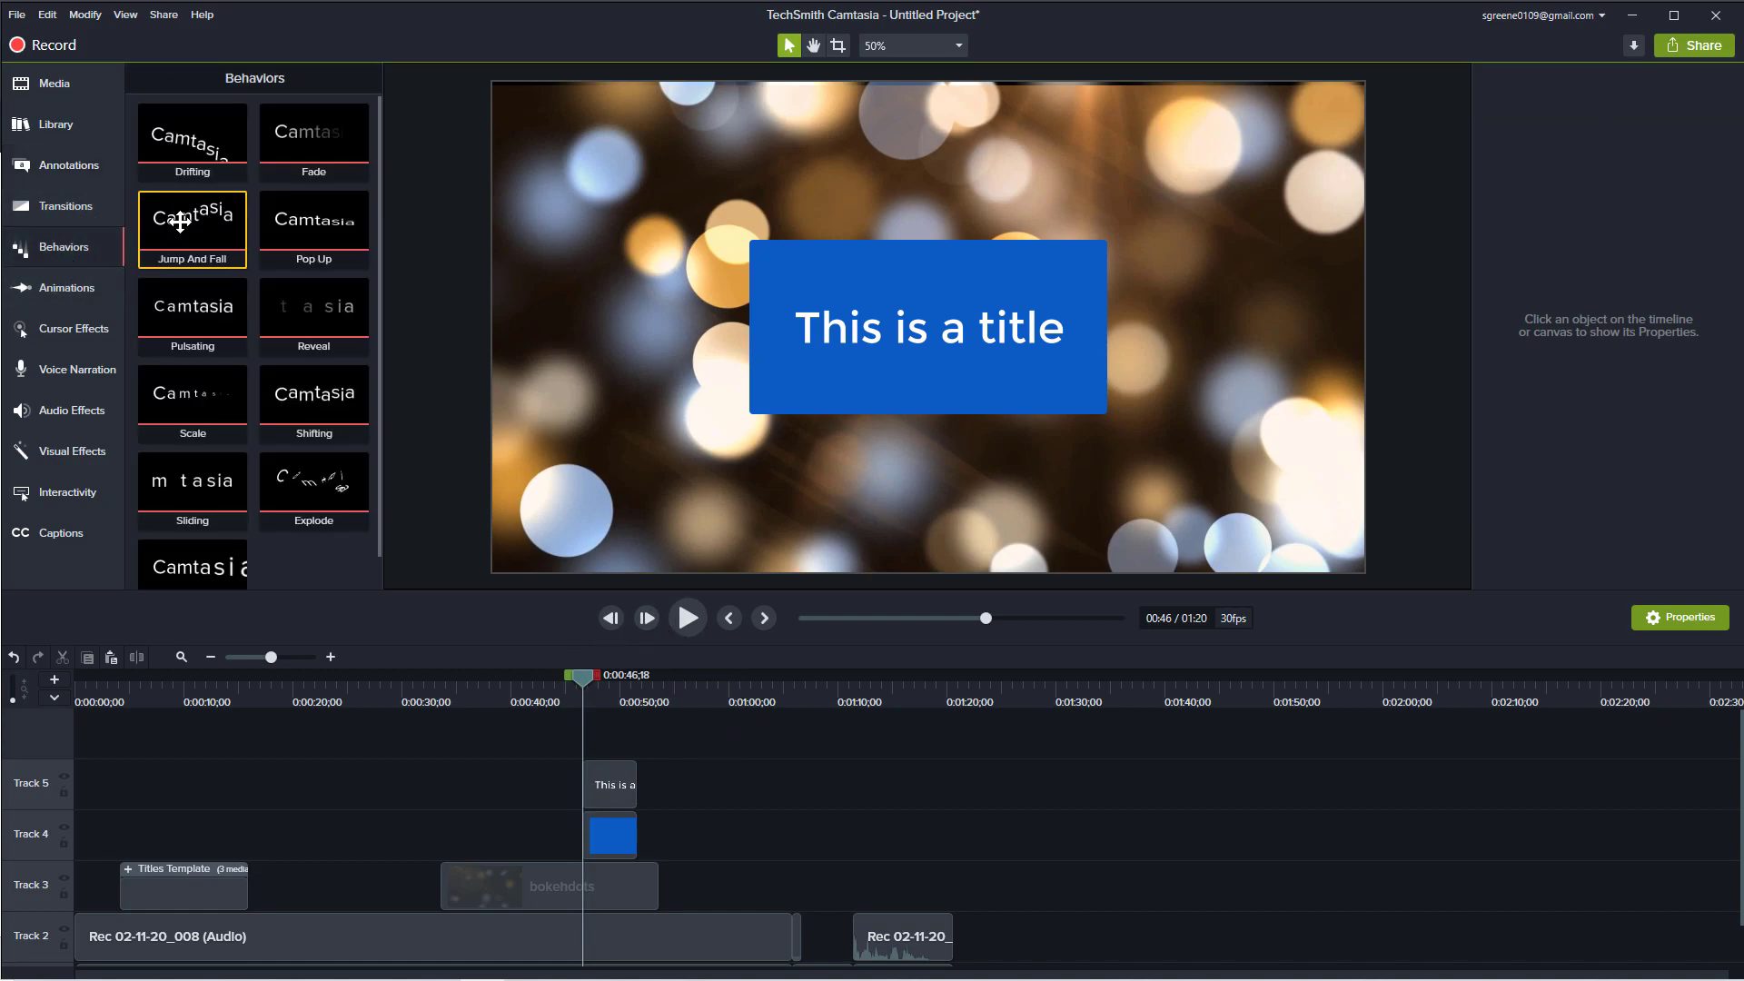
left_click_drag(179, 222, 618, 788)
left_click(570, 672)
key("space")
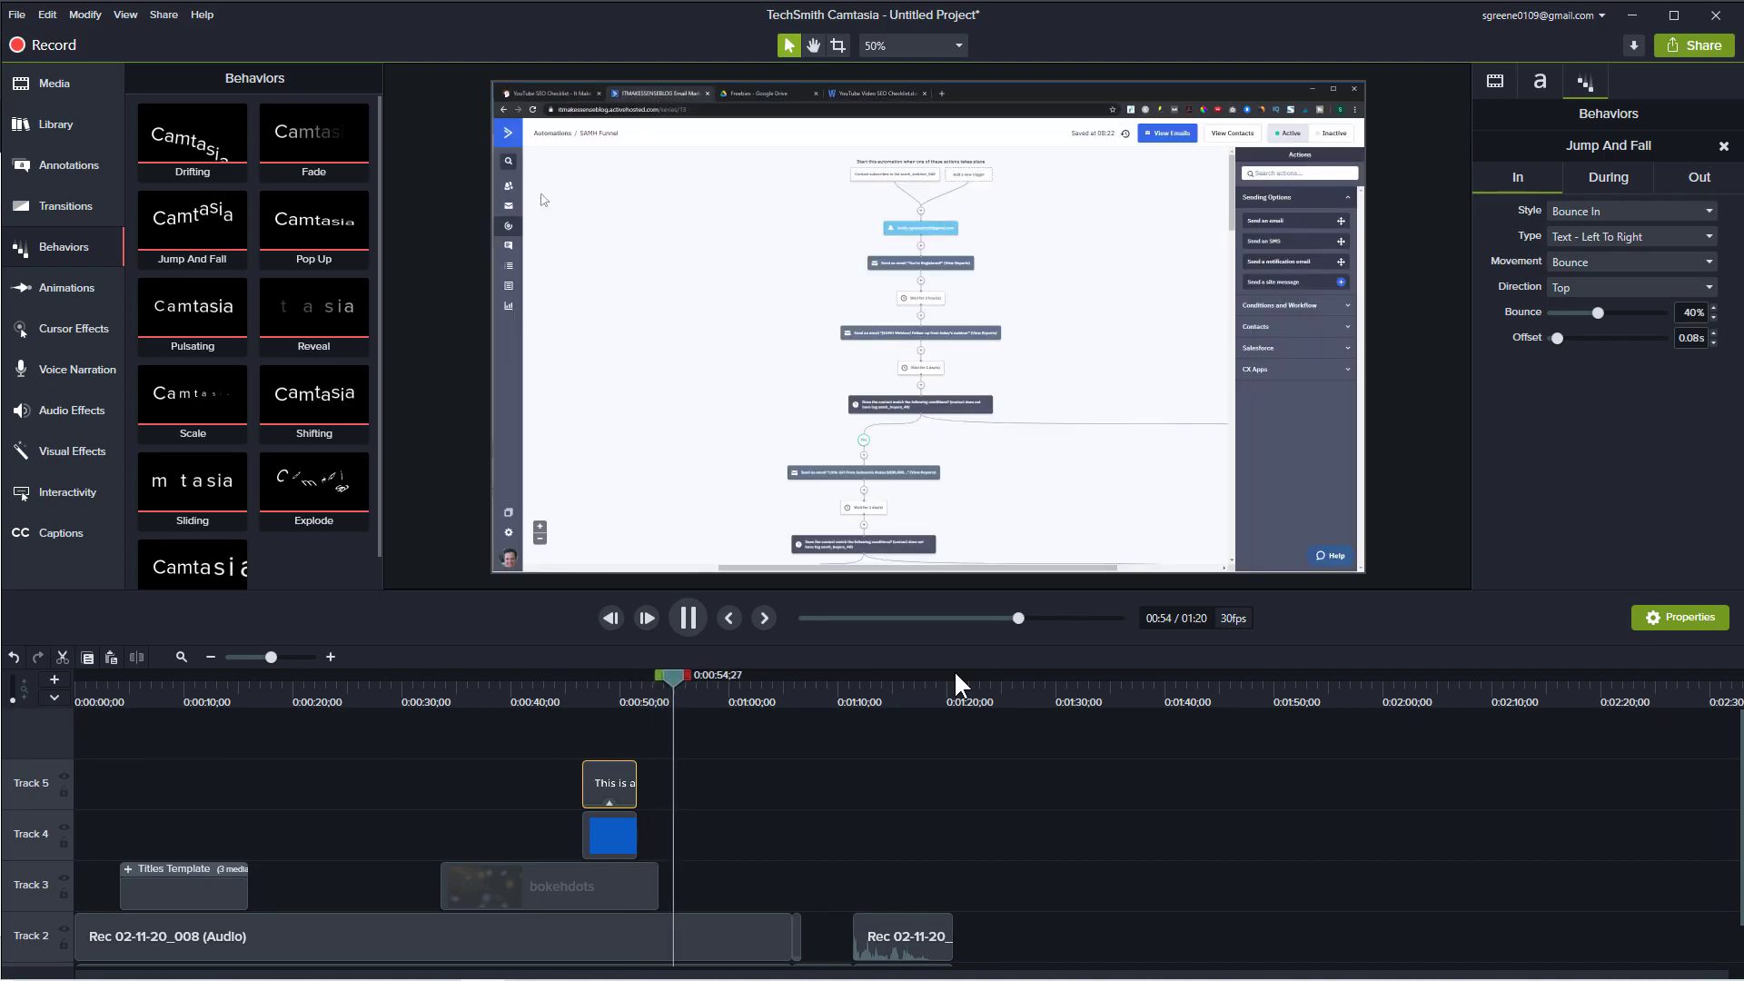
key("space")
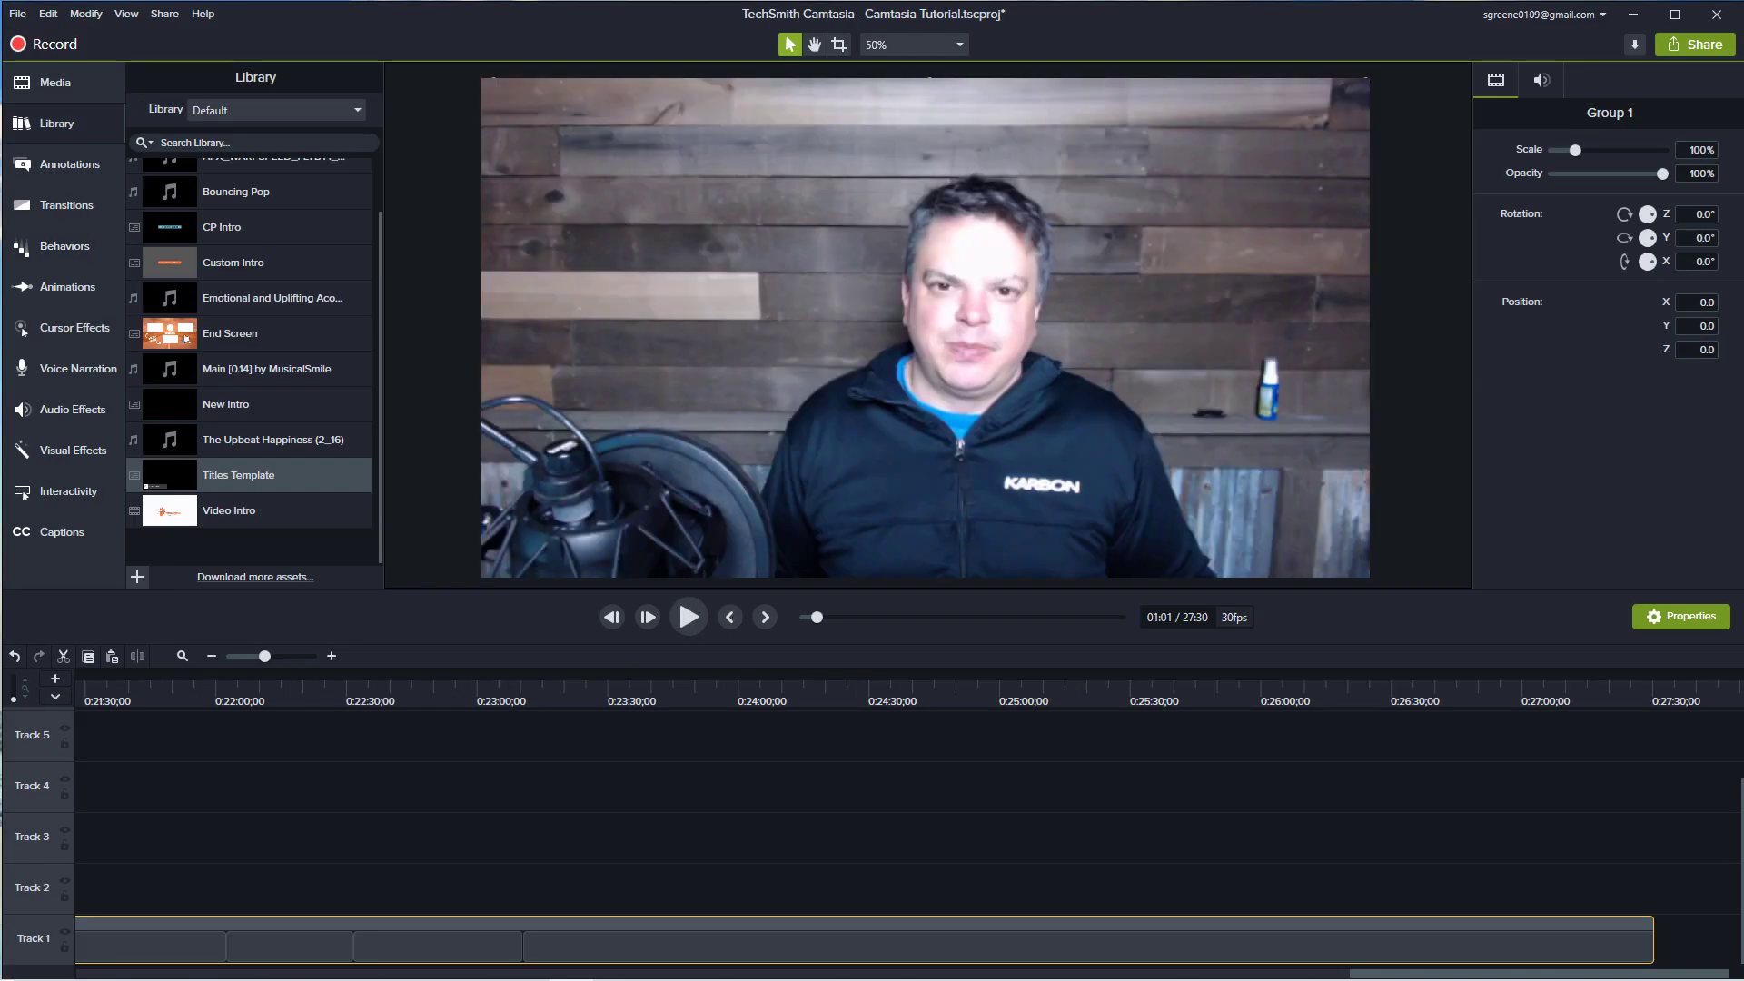